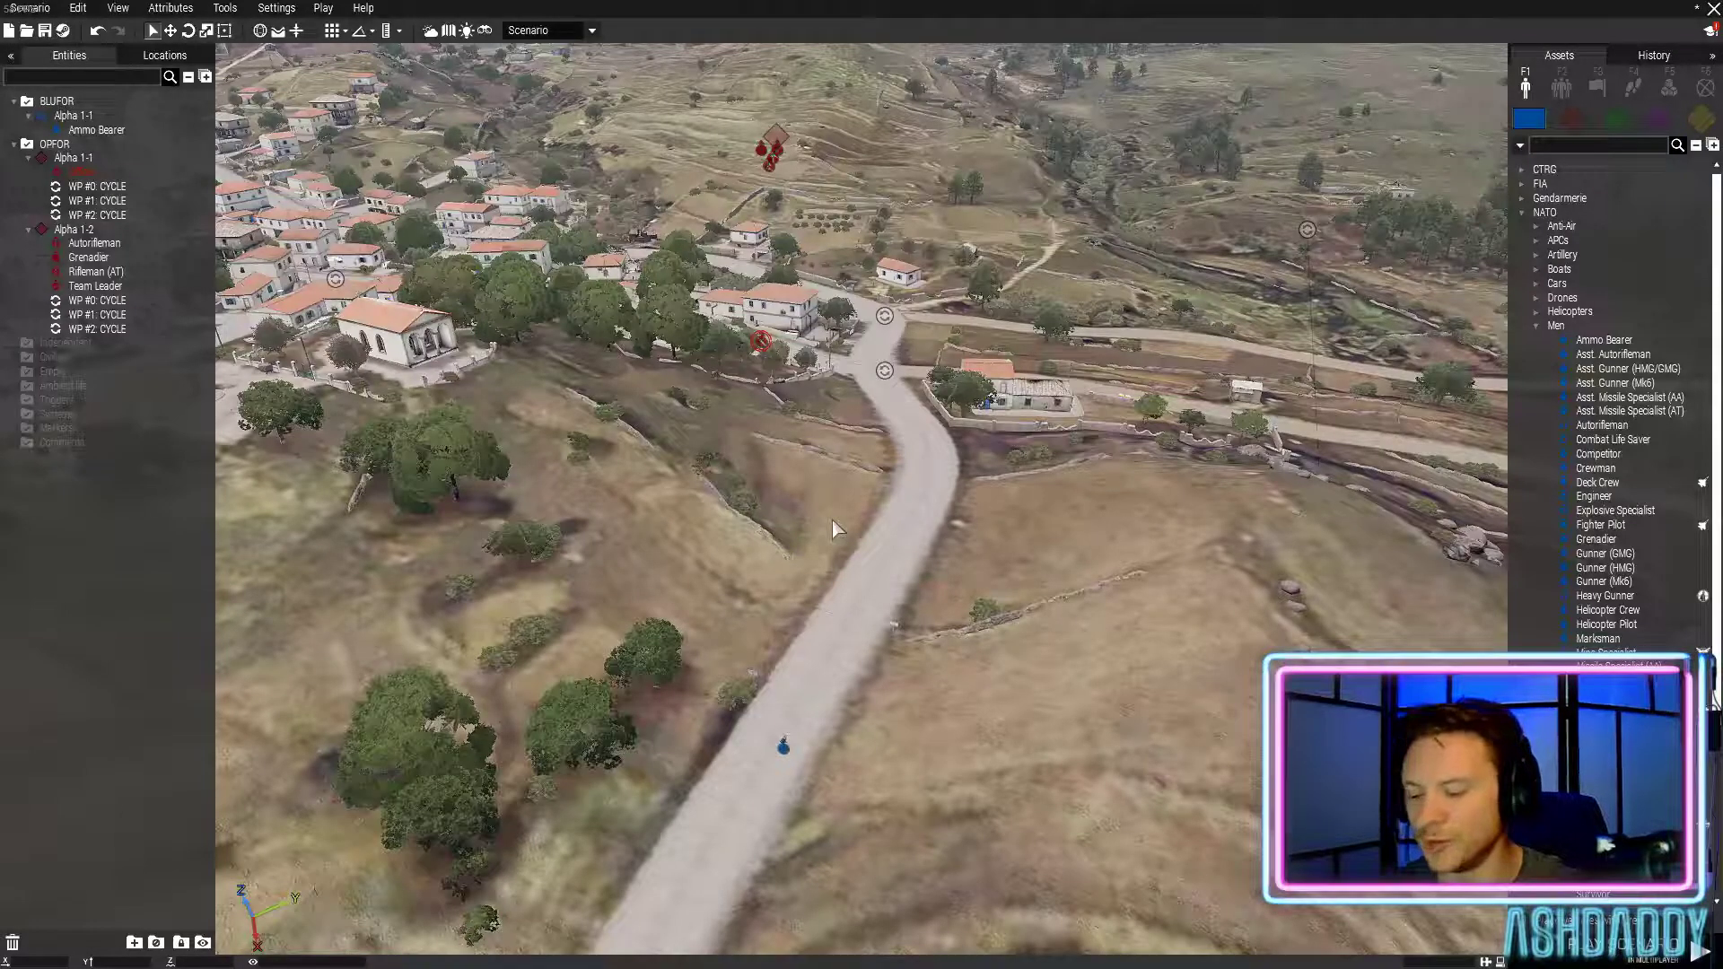
{"action": "key", "text": "a"}
{"action": "key", "text": "s"}
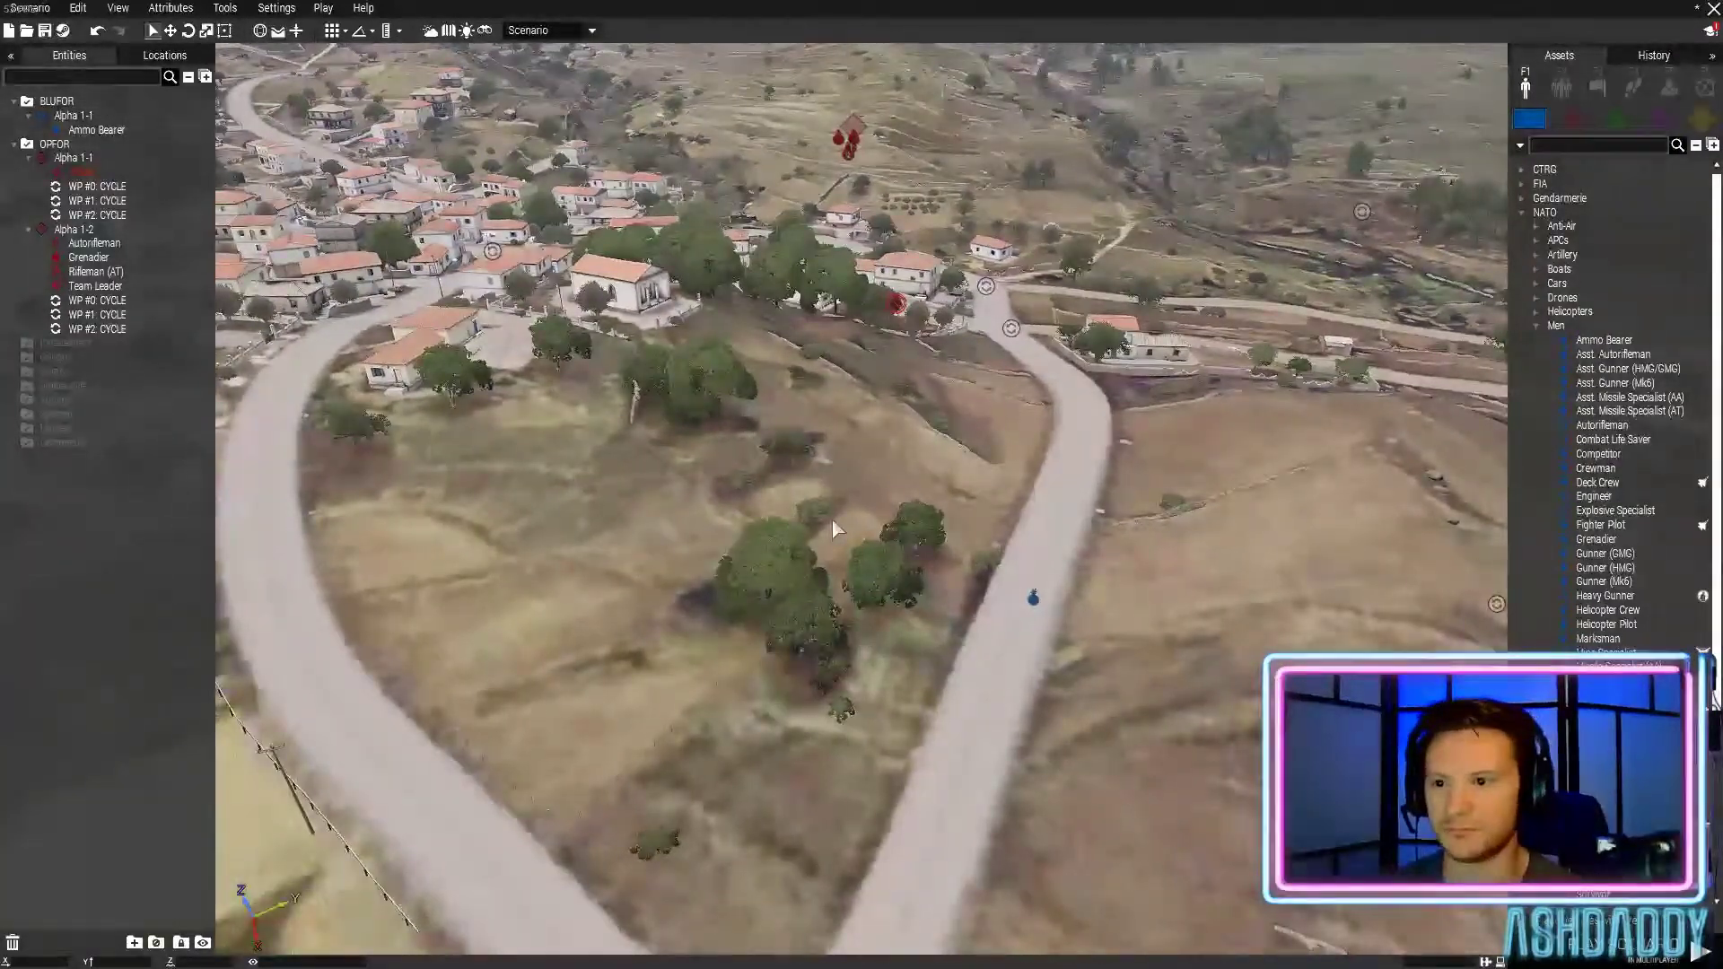
{"action": "key", "text": "d"}
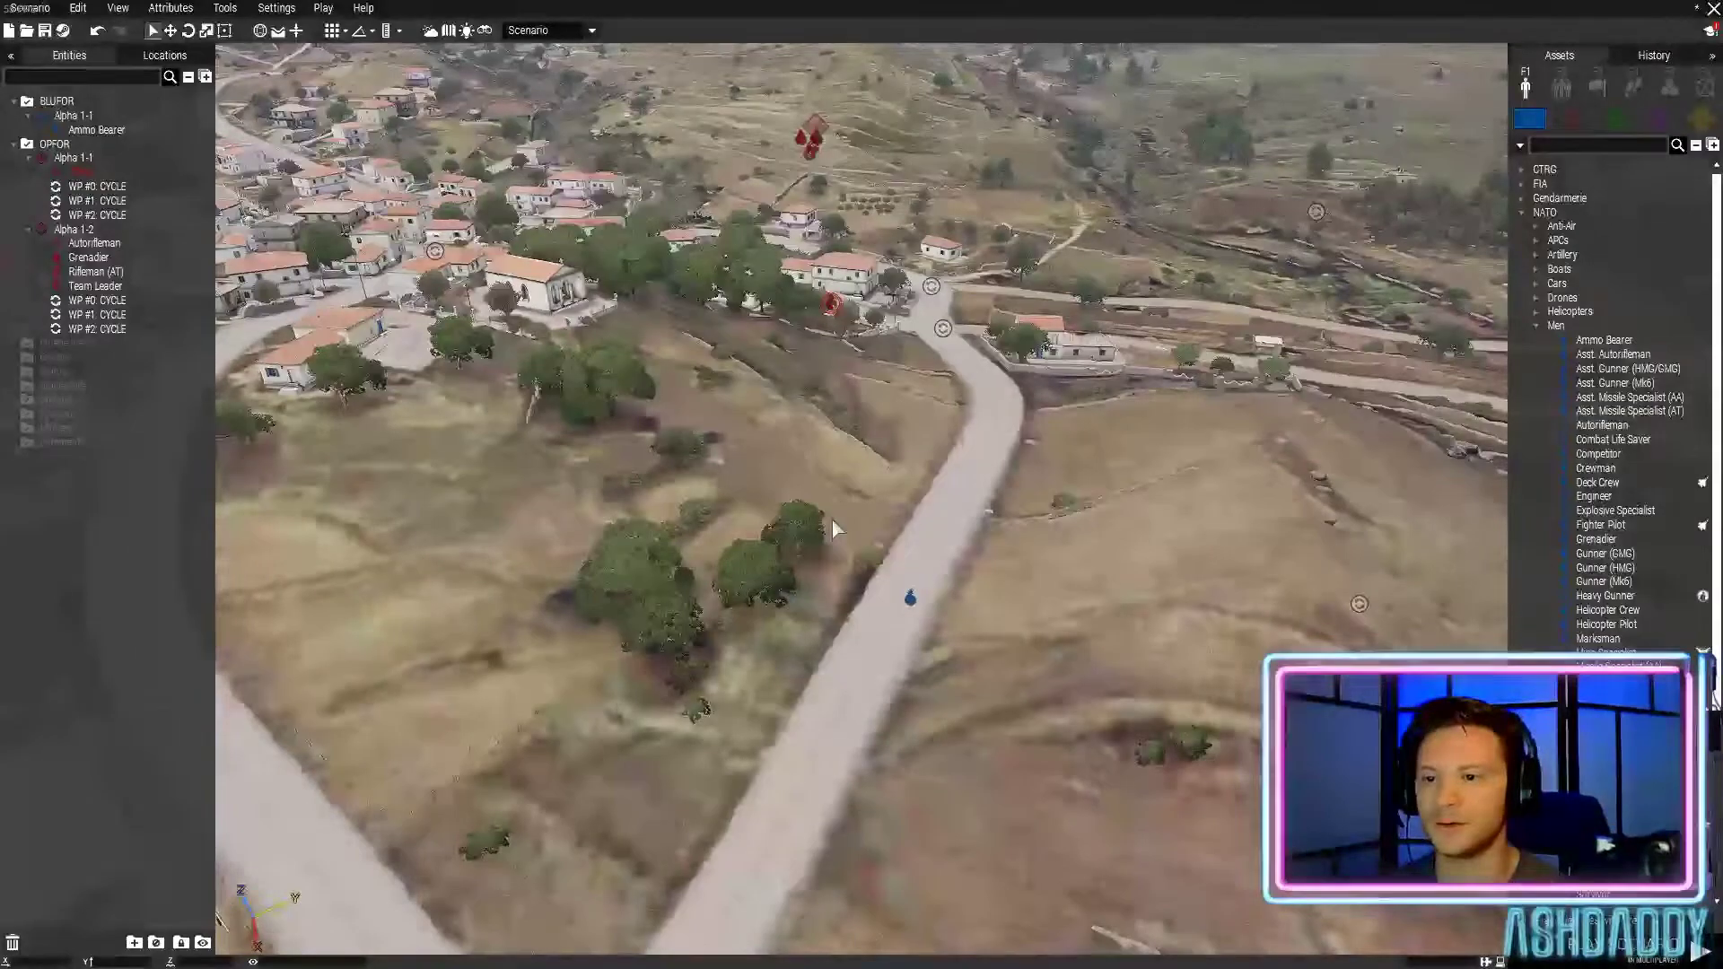
{"action": "right_click_drag", "start_coordinate": [831, 520], "coordinate": [832, 520]}
{"action": "key", "text": "s"}
{"action": "key", "text": "d"}
{"action": "key", "text": "w"}
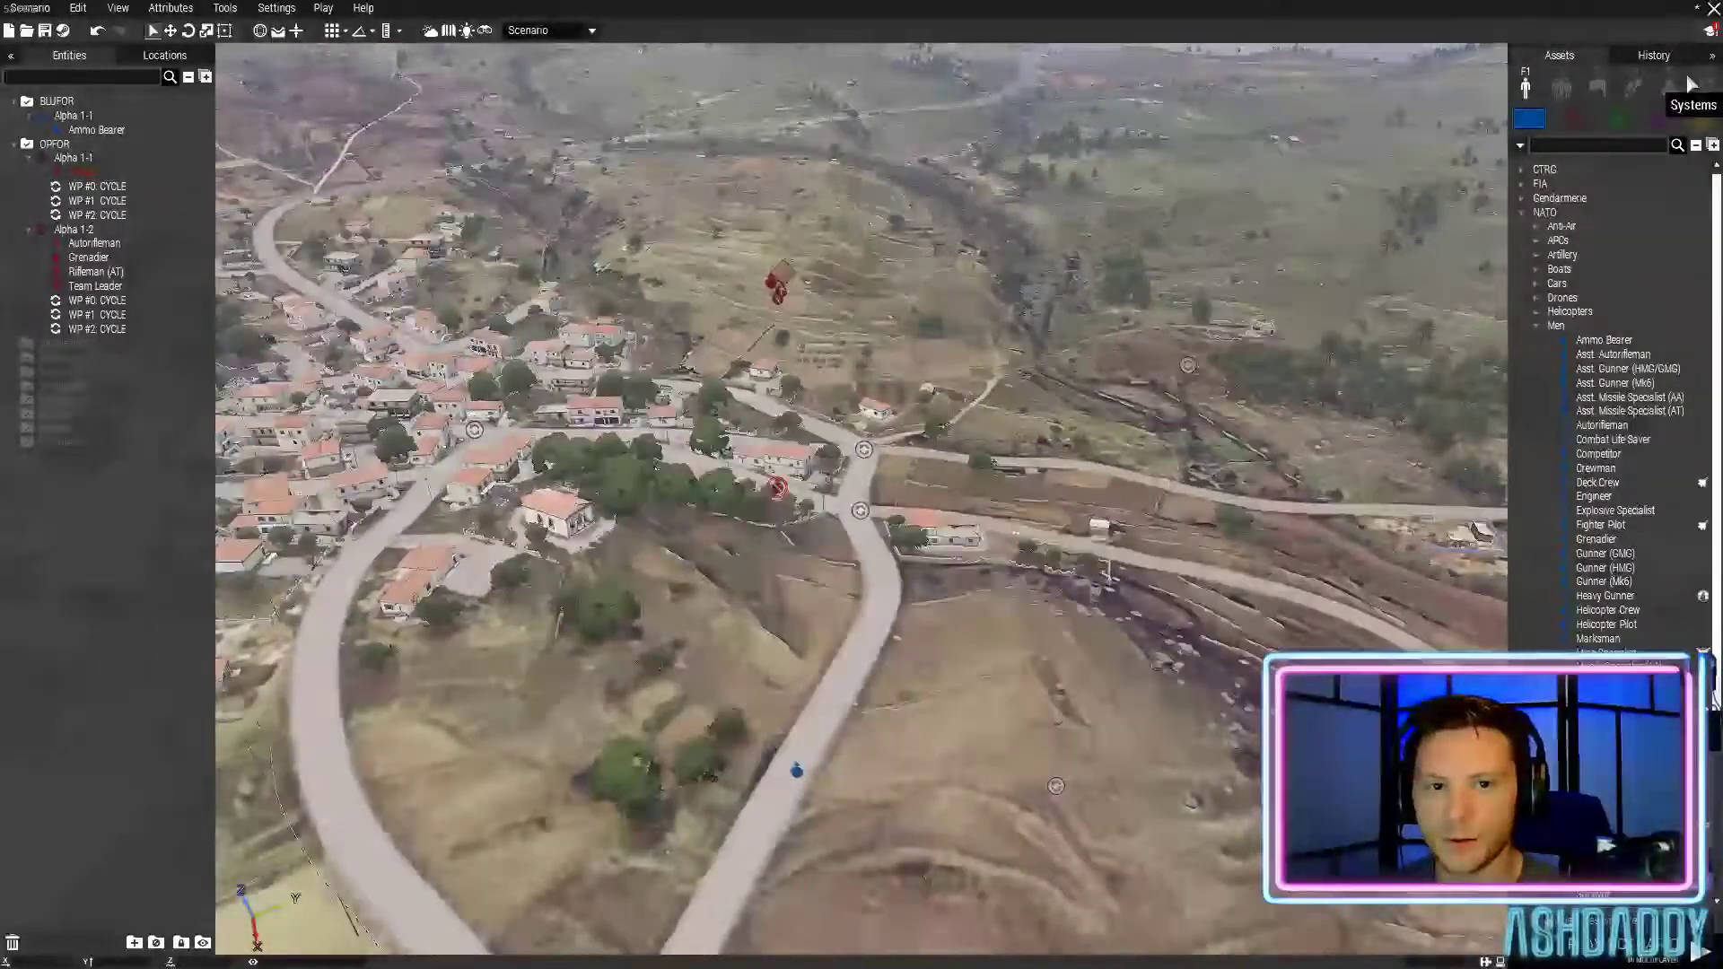
Place a Zeus Game Master module on the open terrain beyond the village and dismiss the error message
{"action": "left_click", "coordinate": [1669, 88]}
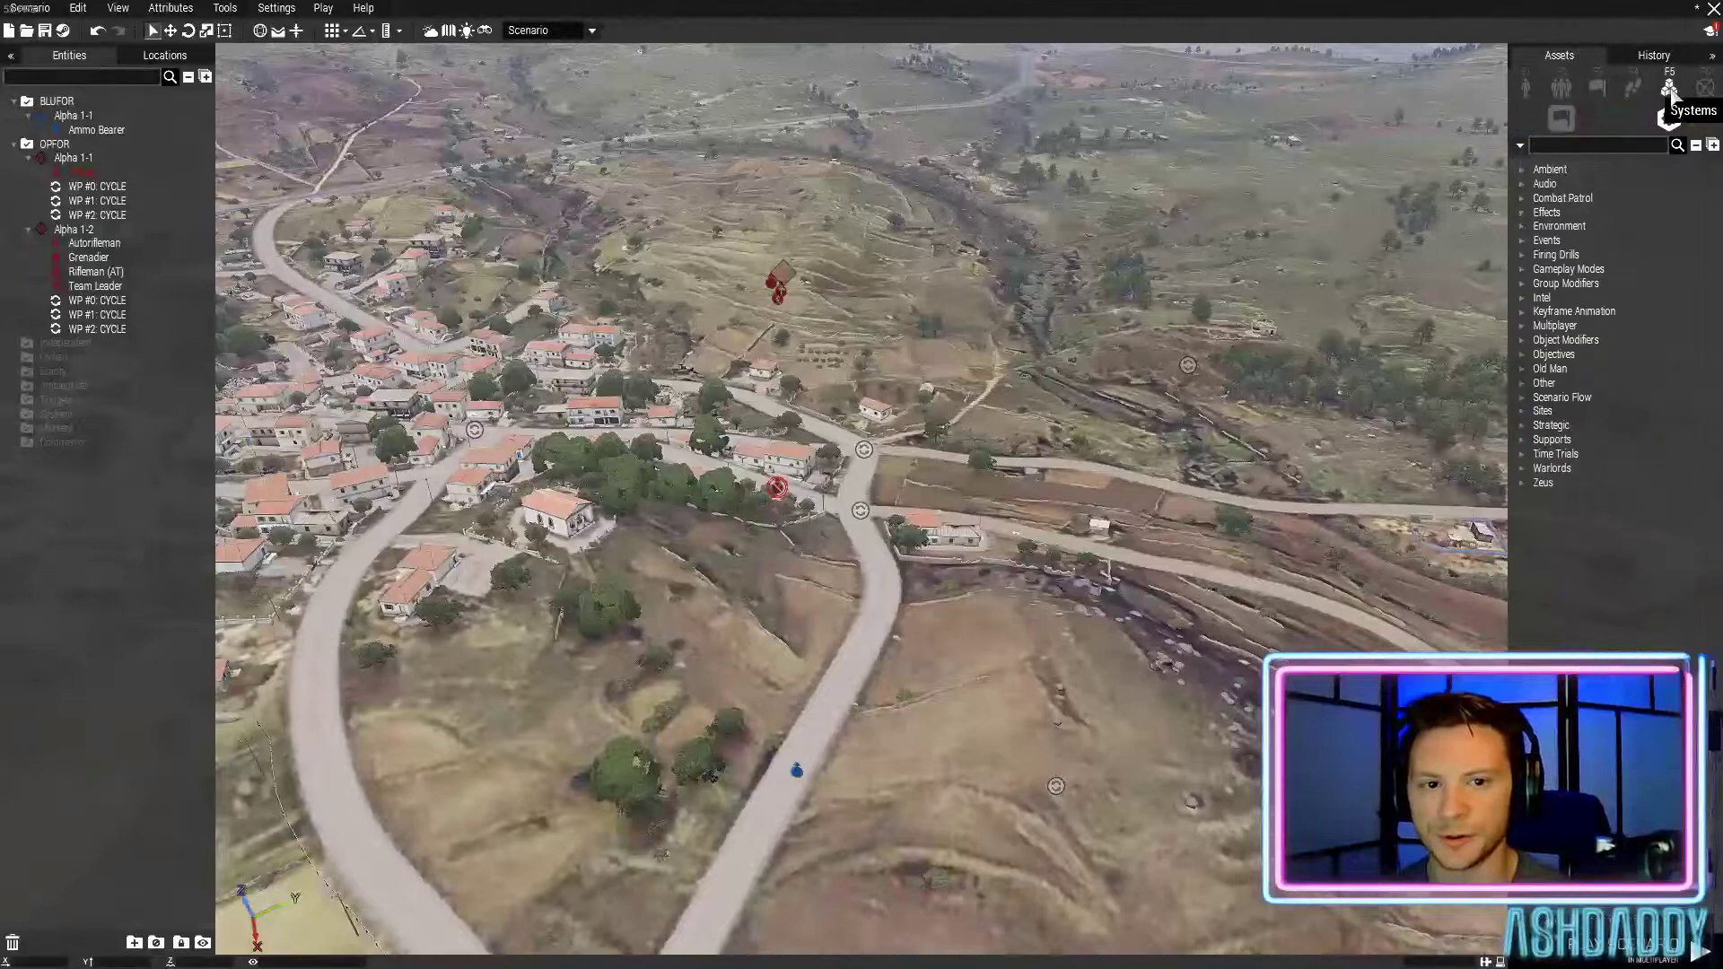
{"action": "left_click", "coordinate": [1528, 486]}
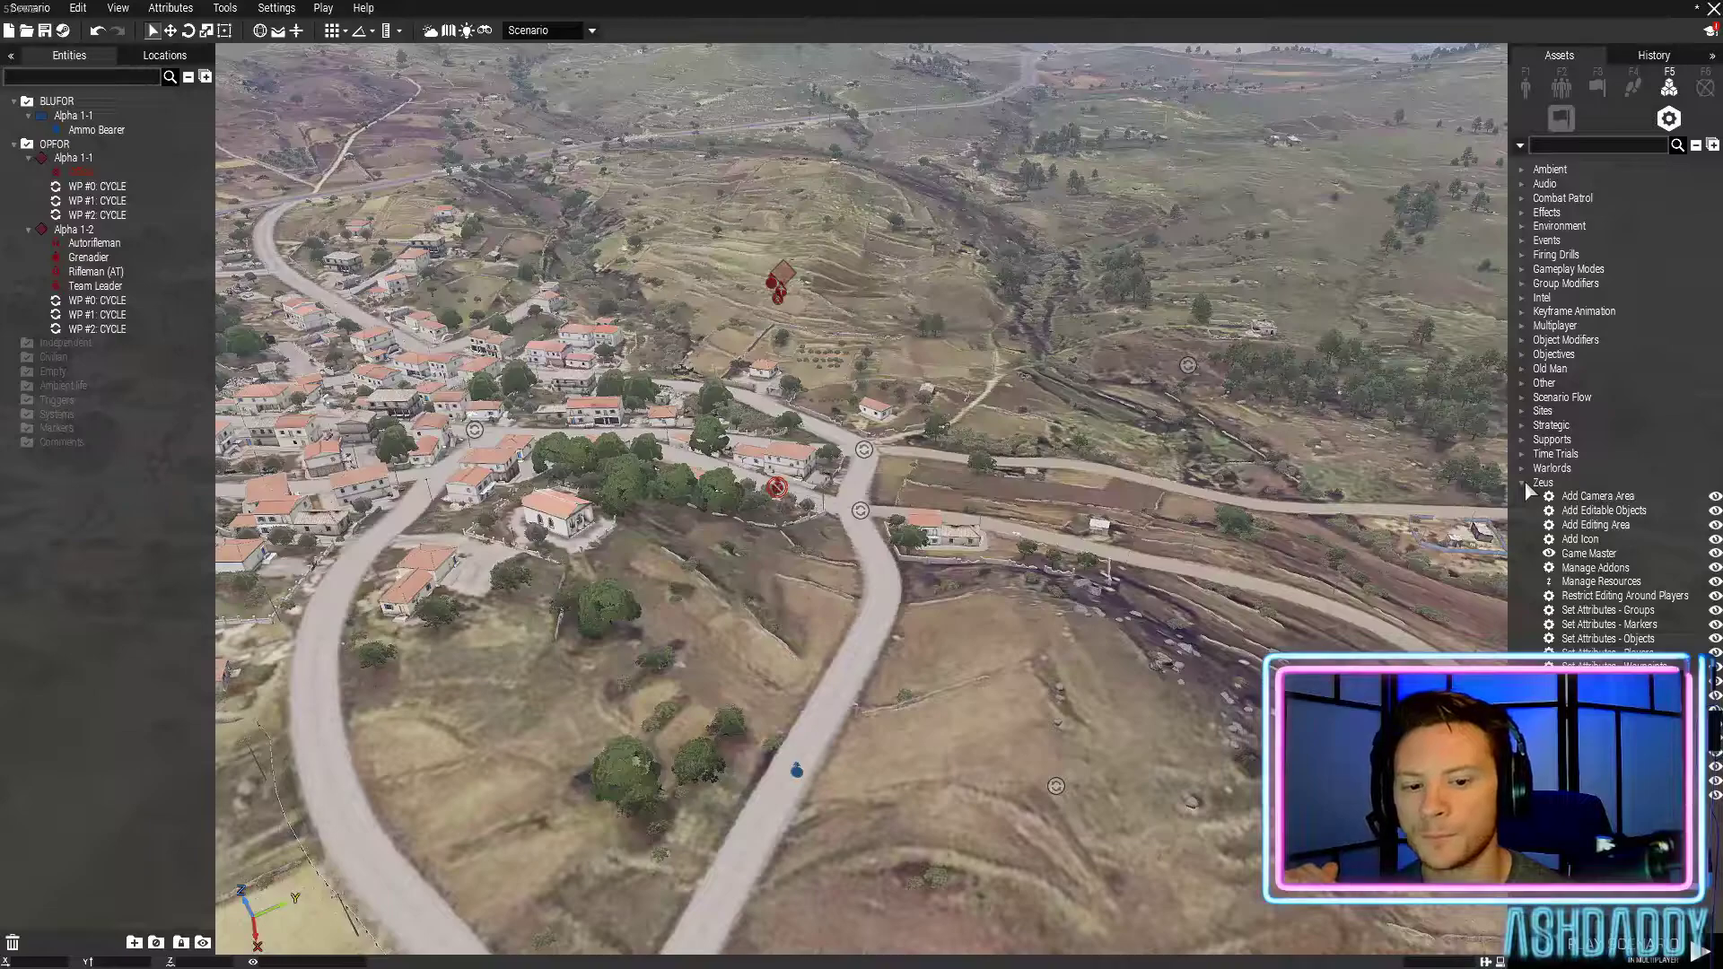
{"action": "left_click", "coordinate": [1588, 553]}
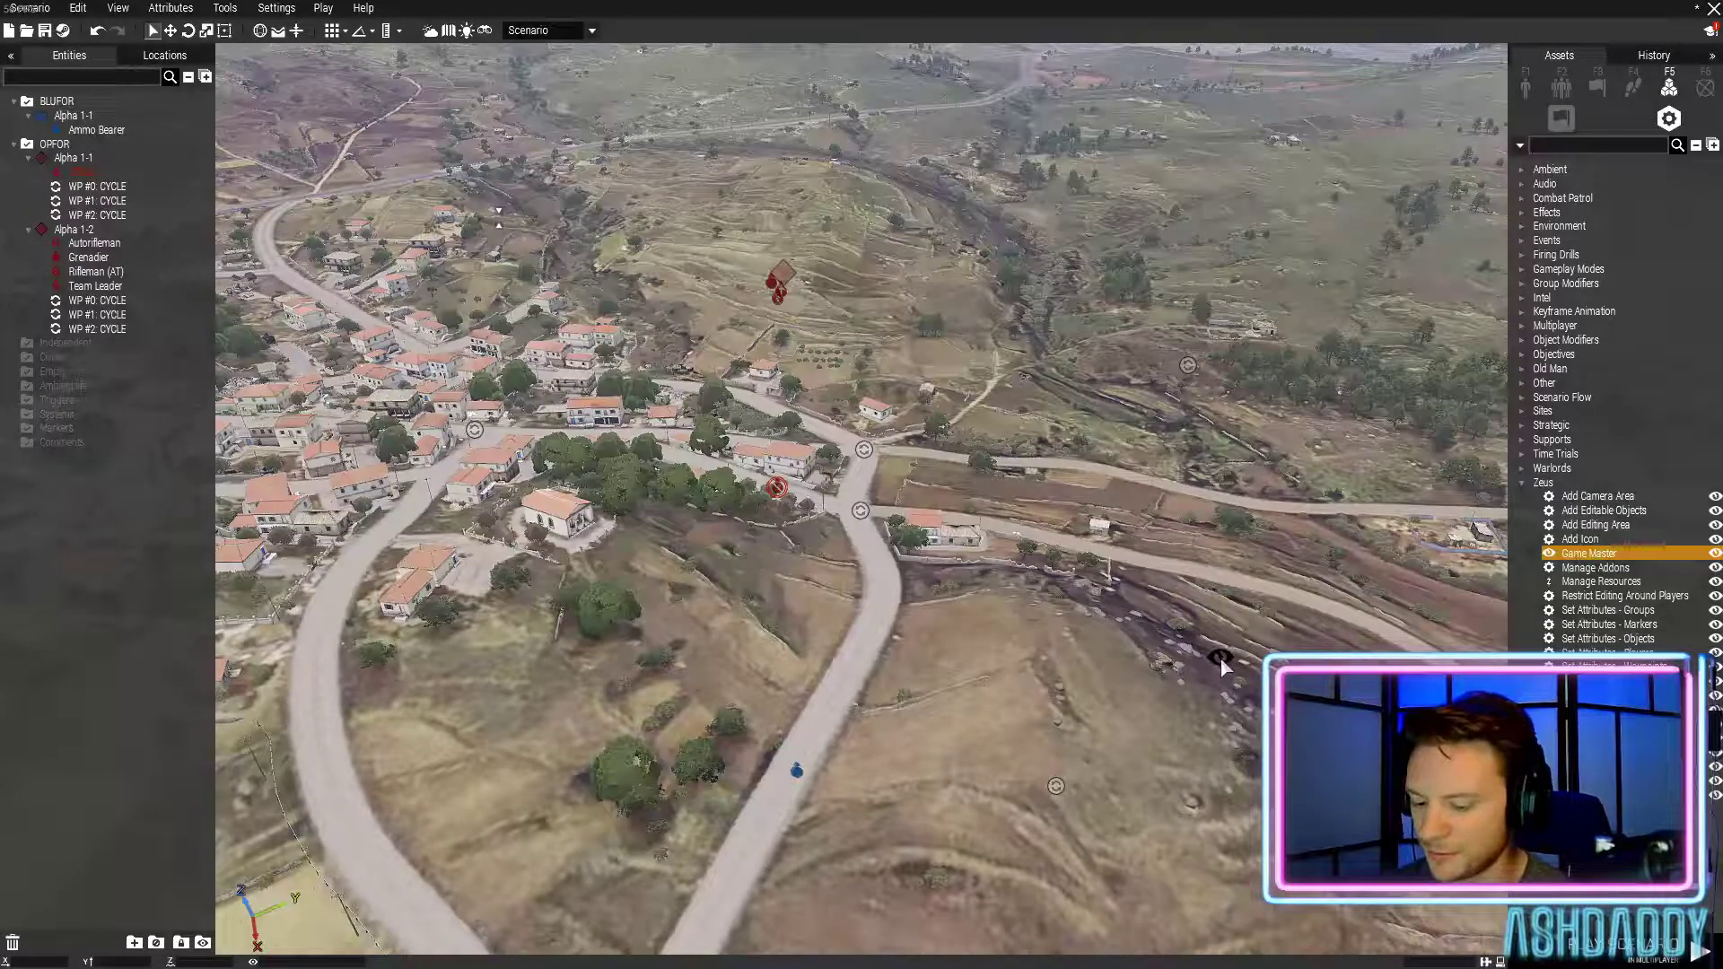
{"action": "left_click", "coordinate": [1176, 239]}
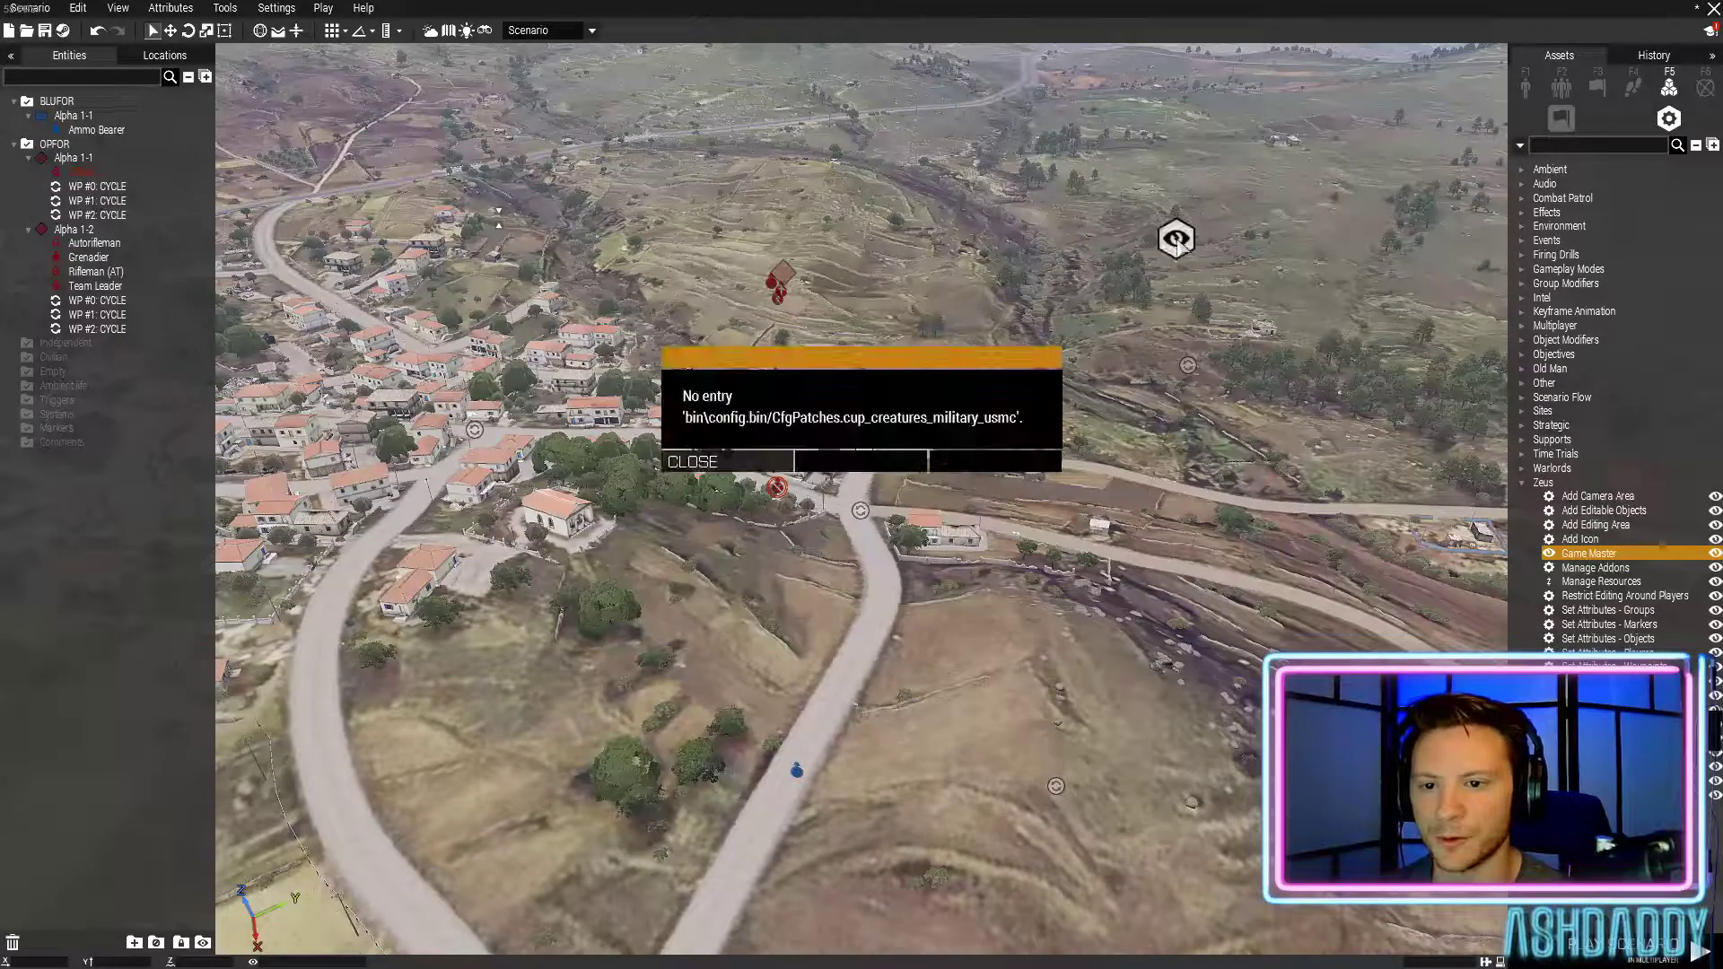
{"action": "left_click", "coordinate": [727, 462]}
Switch to the map view and move the Game Master module out to the open sea east of Chalkeia Bay
{"action": "key", "text": "m"}
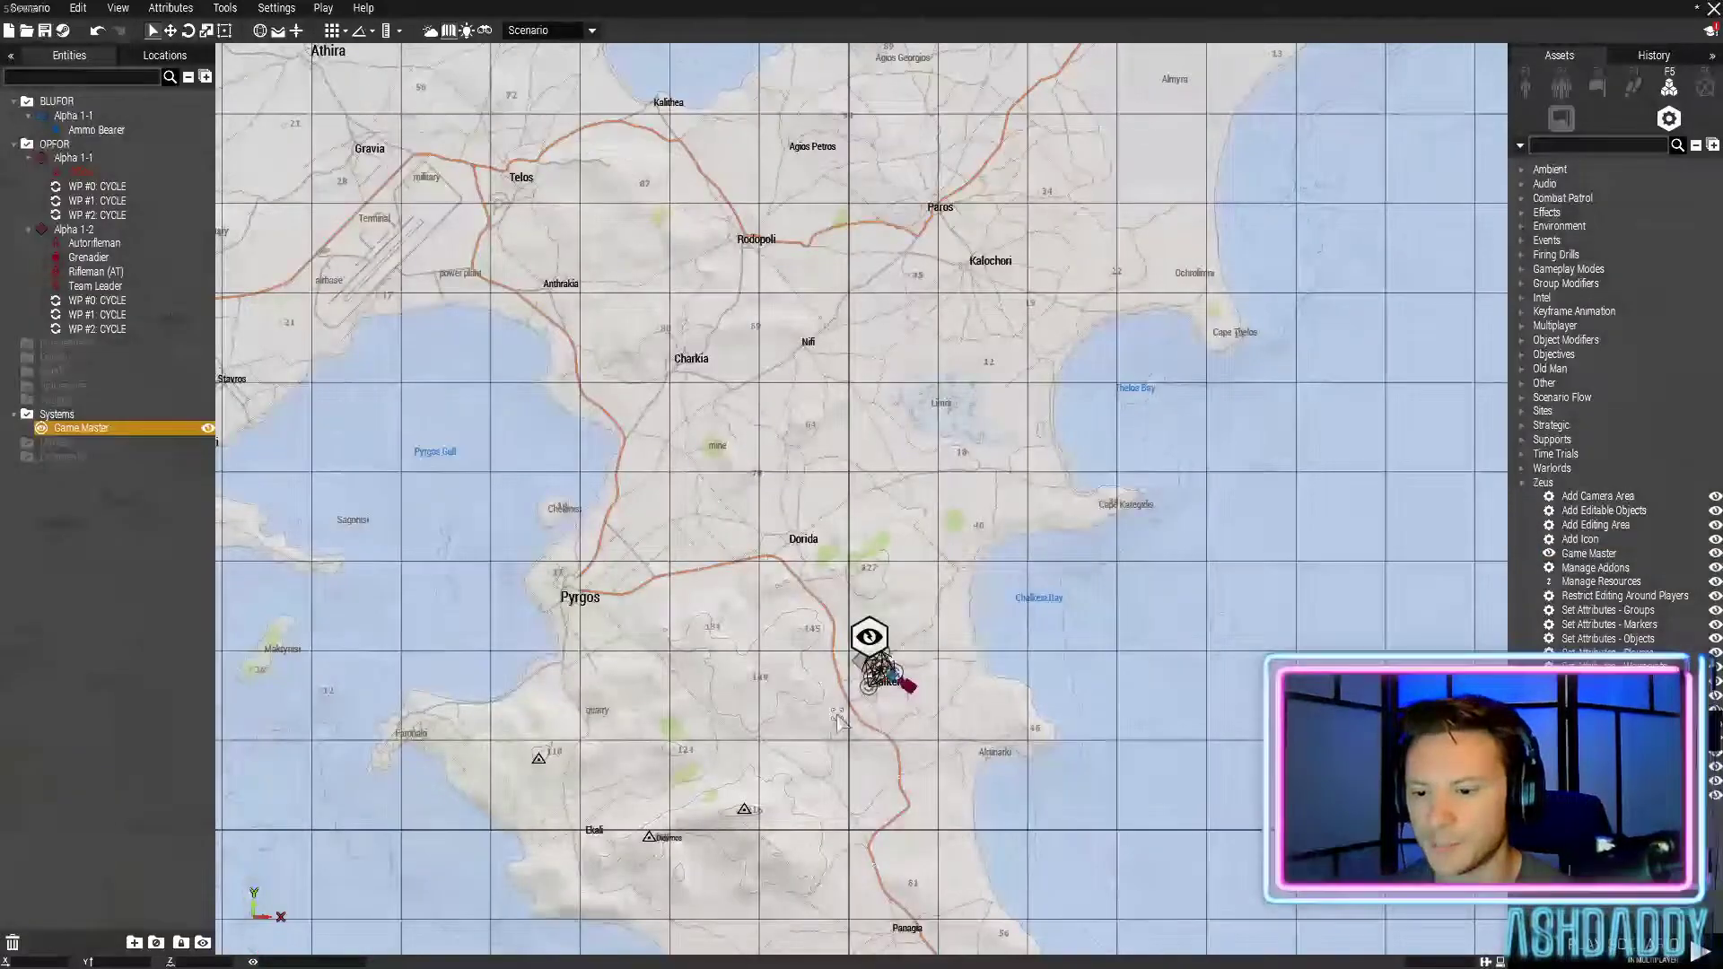
{"action": "scroll", "coordinate": [853, 695], "scroll_direction": "up", "scroll_amount": 5}
{"action": "left_click_drag", "start_coordinate": [920, 399], "coordinate": [1353, 296]}
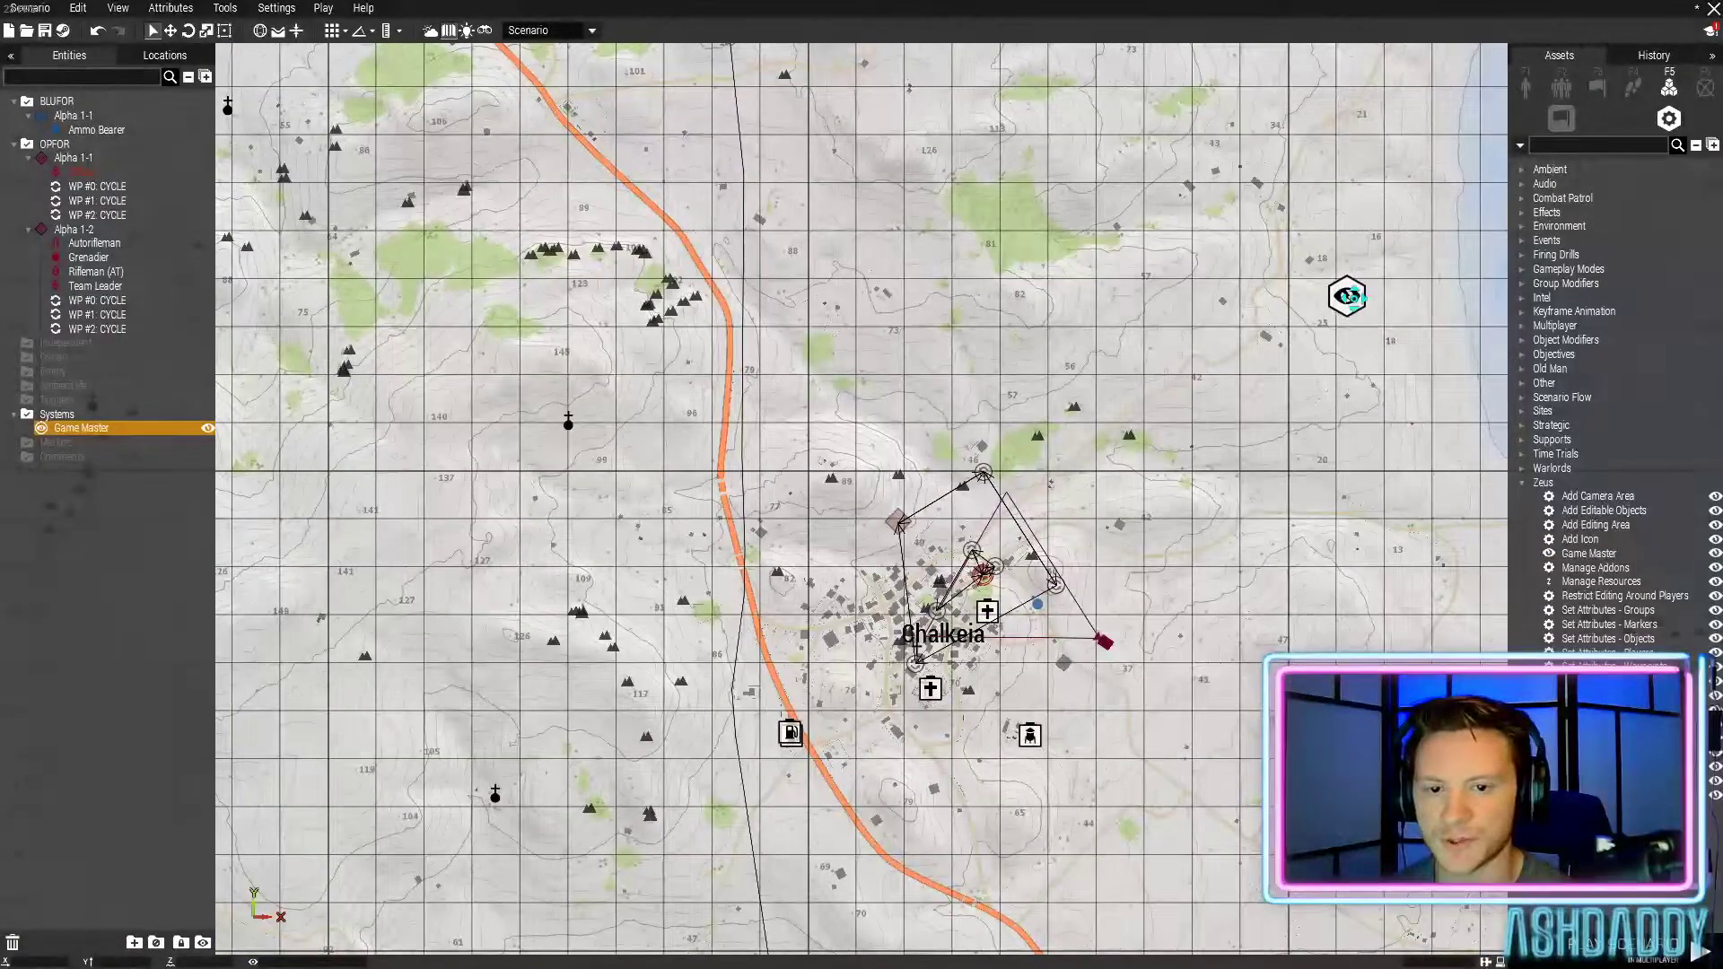
{"action": "scroll", "coordinate": [606, 406], "scroll_direction": "down", "scroll_amount": 5}
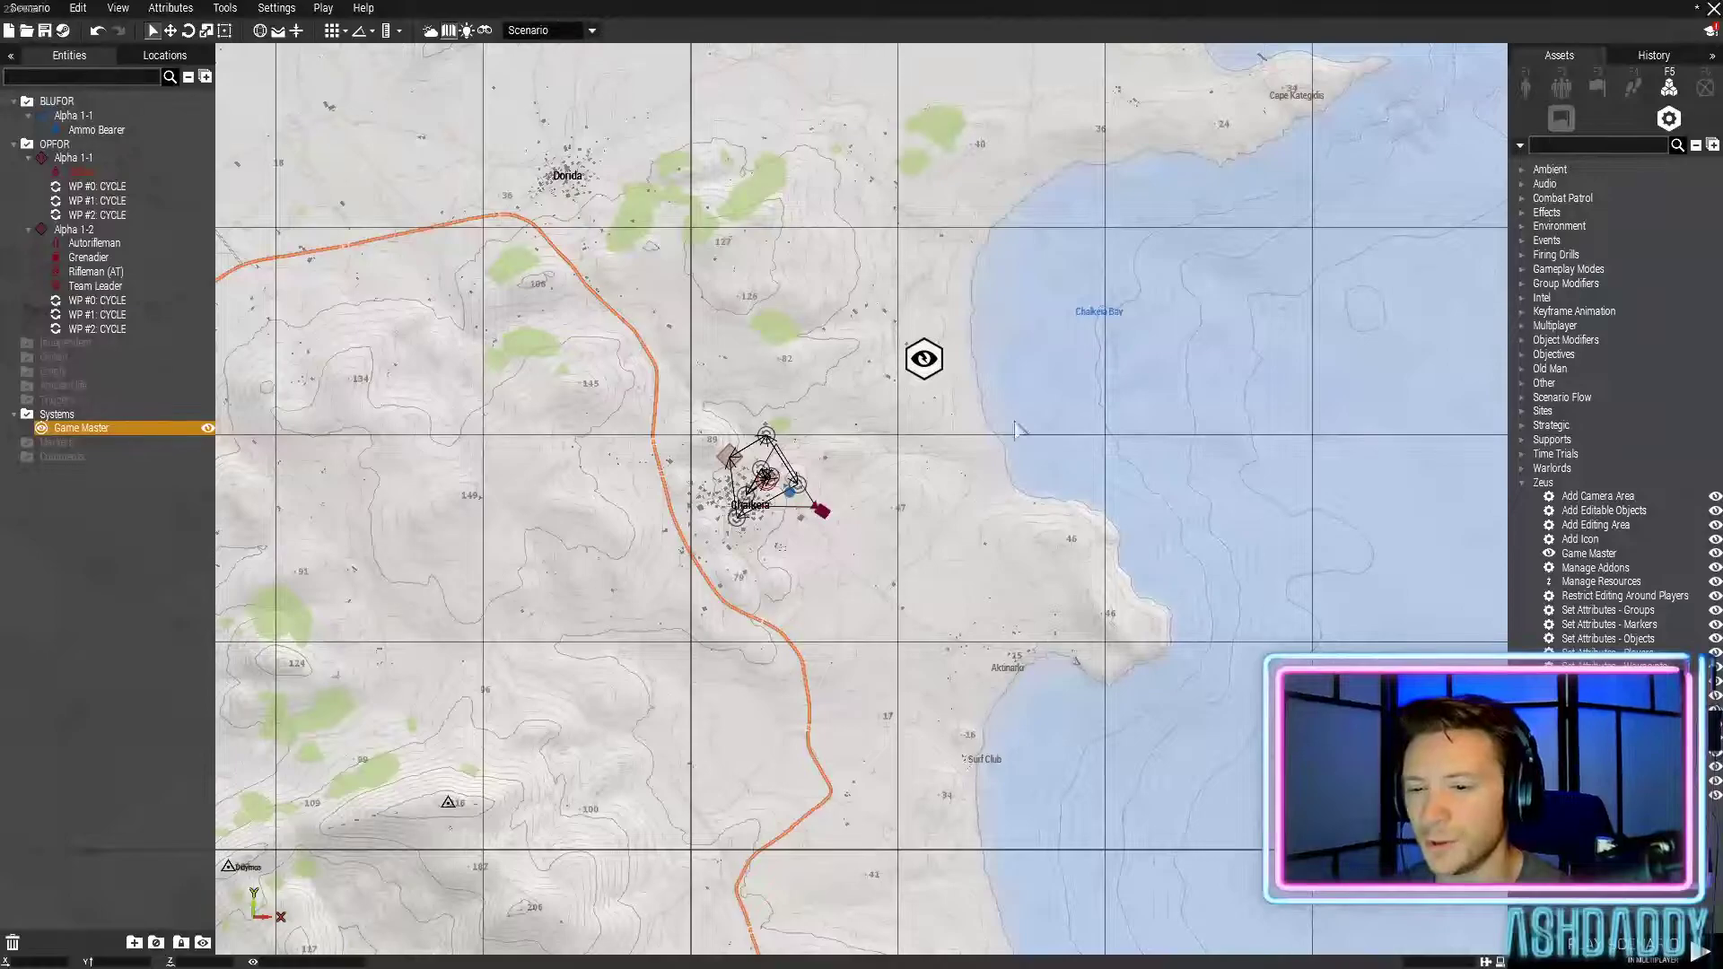
{"action": "scroll", "coordinate": [1004, 405], "scroll_direction": "down", "scroll_amount": 6}
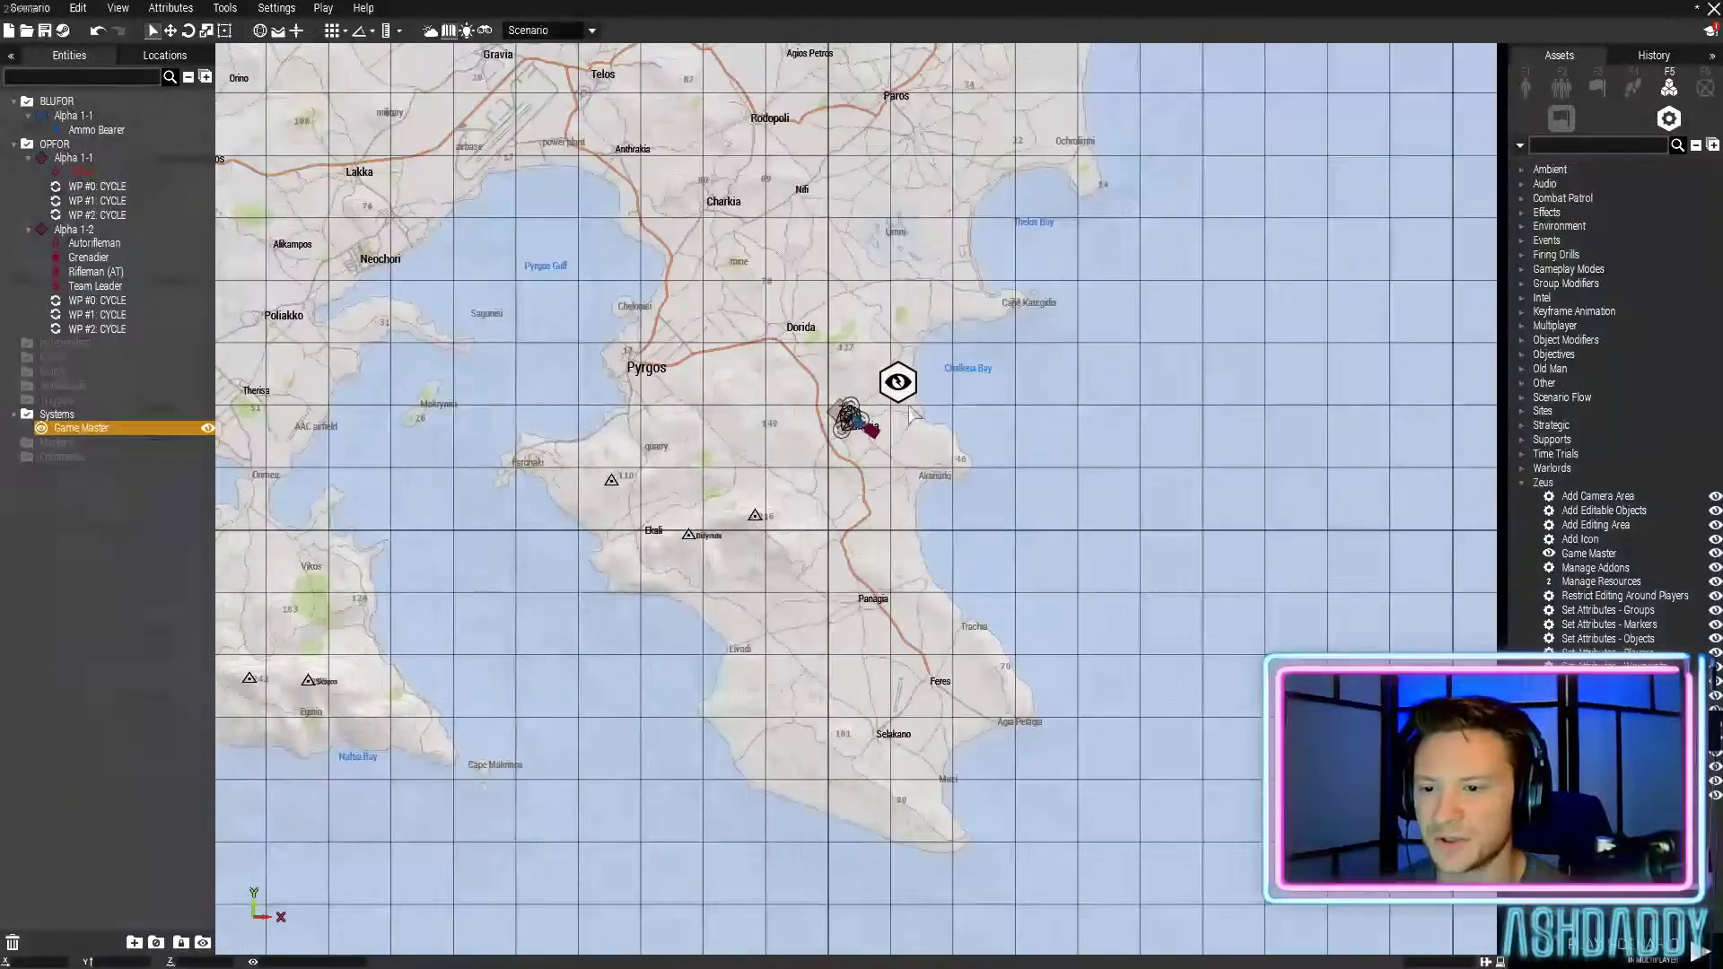
{"action": "left_click_drag", "start_coordinate": [897, 384], "coordinate": [1234, 374]}
{"action": "left_click", "coordinate": [1338, 358]}
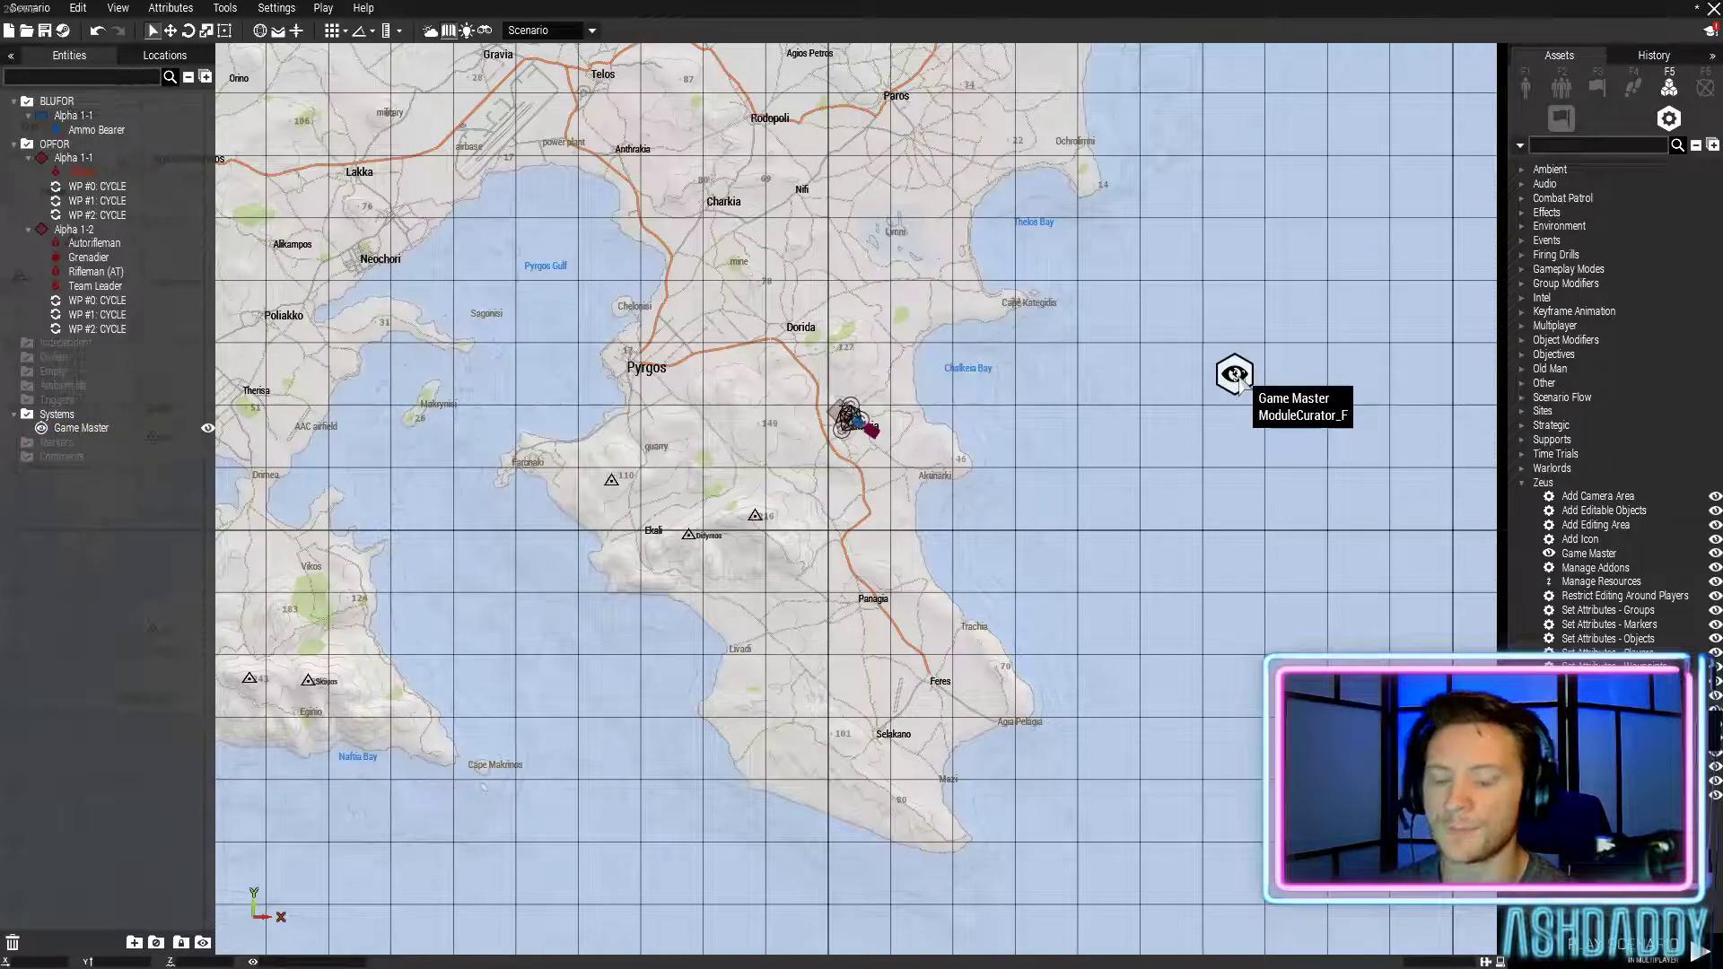
Examine the Owner setting in the Game Master module's attributes, then close them without saving
{"action": "double_click", "coordinate": [1235, 374]}
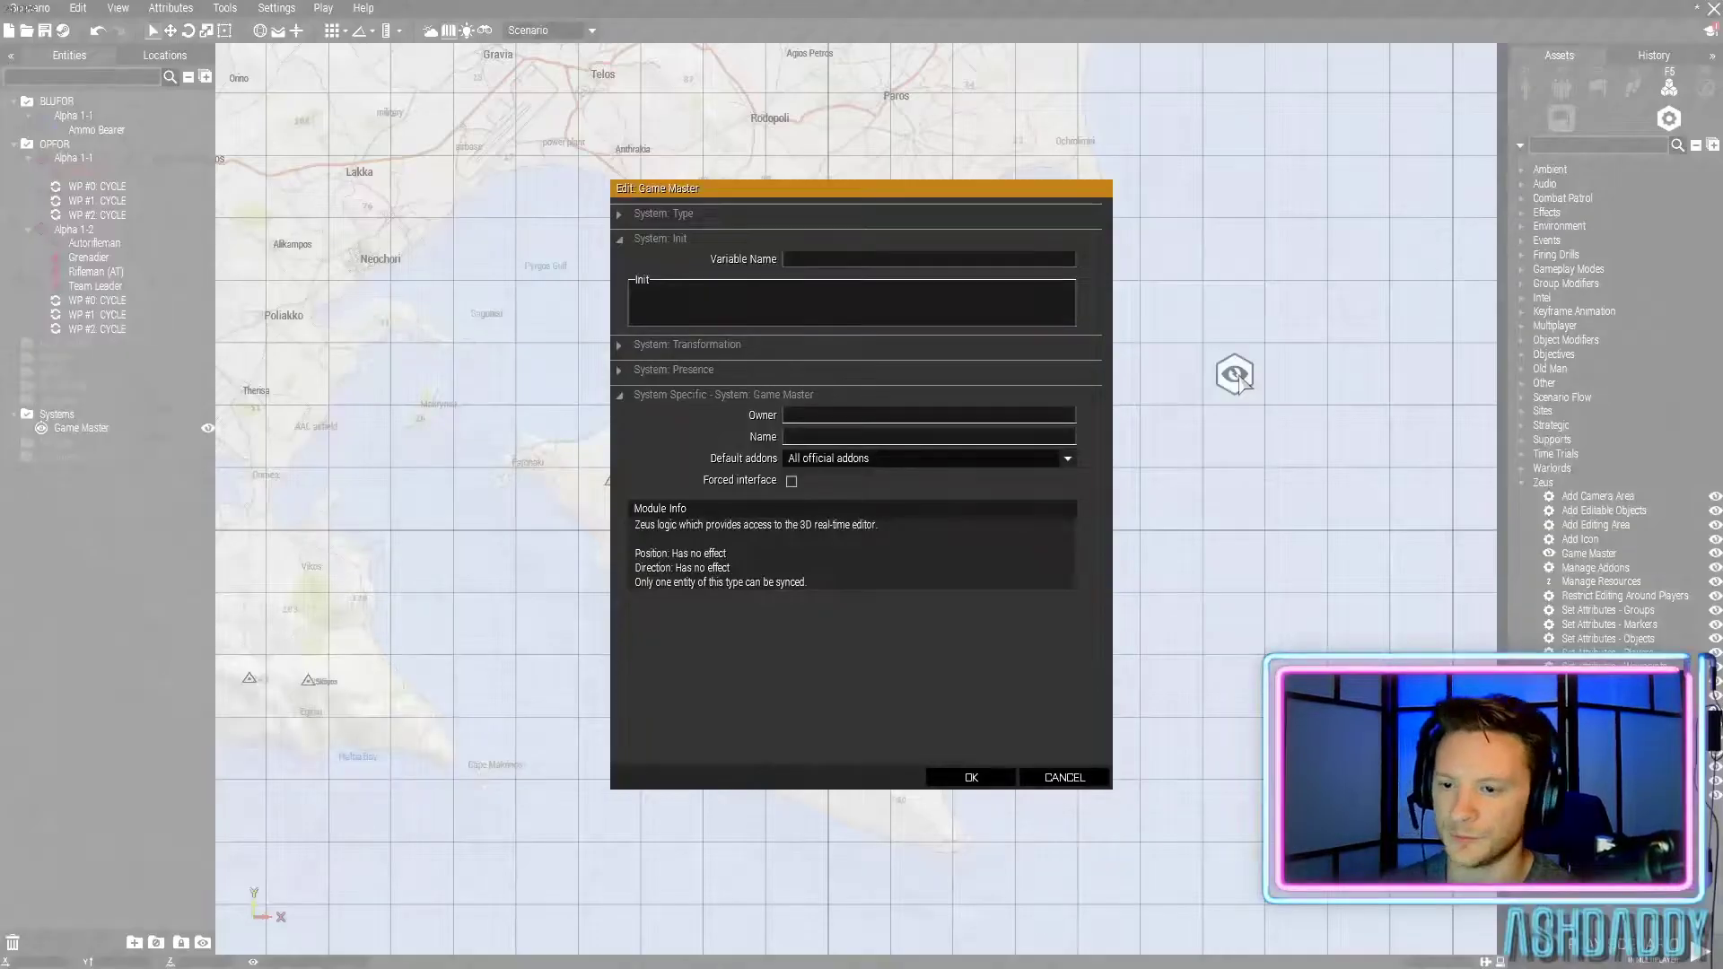
{"action": "left_click", "coordinate": [804, 414]}
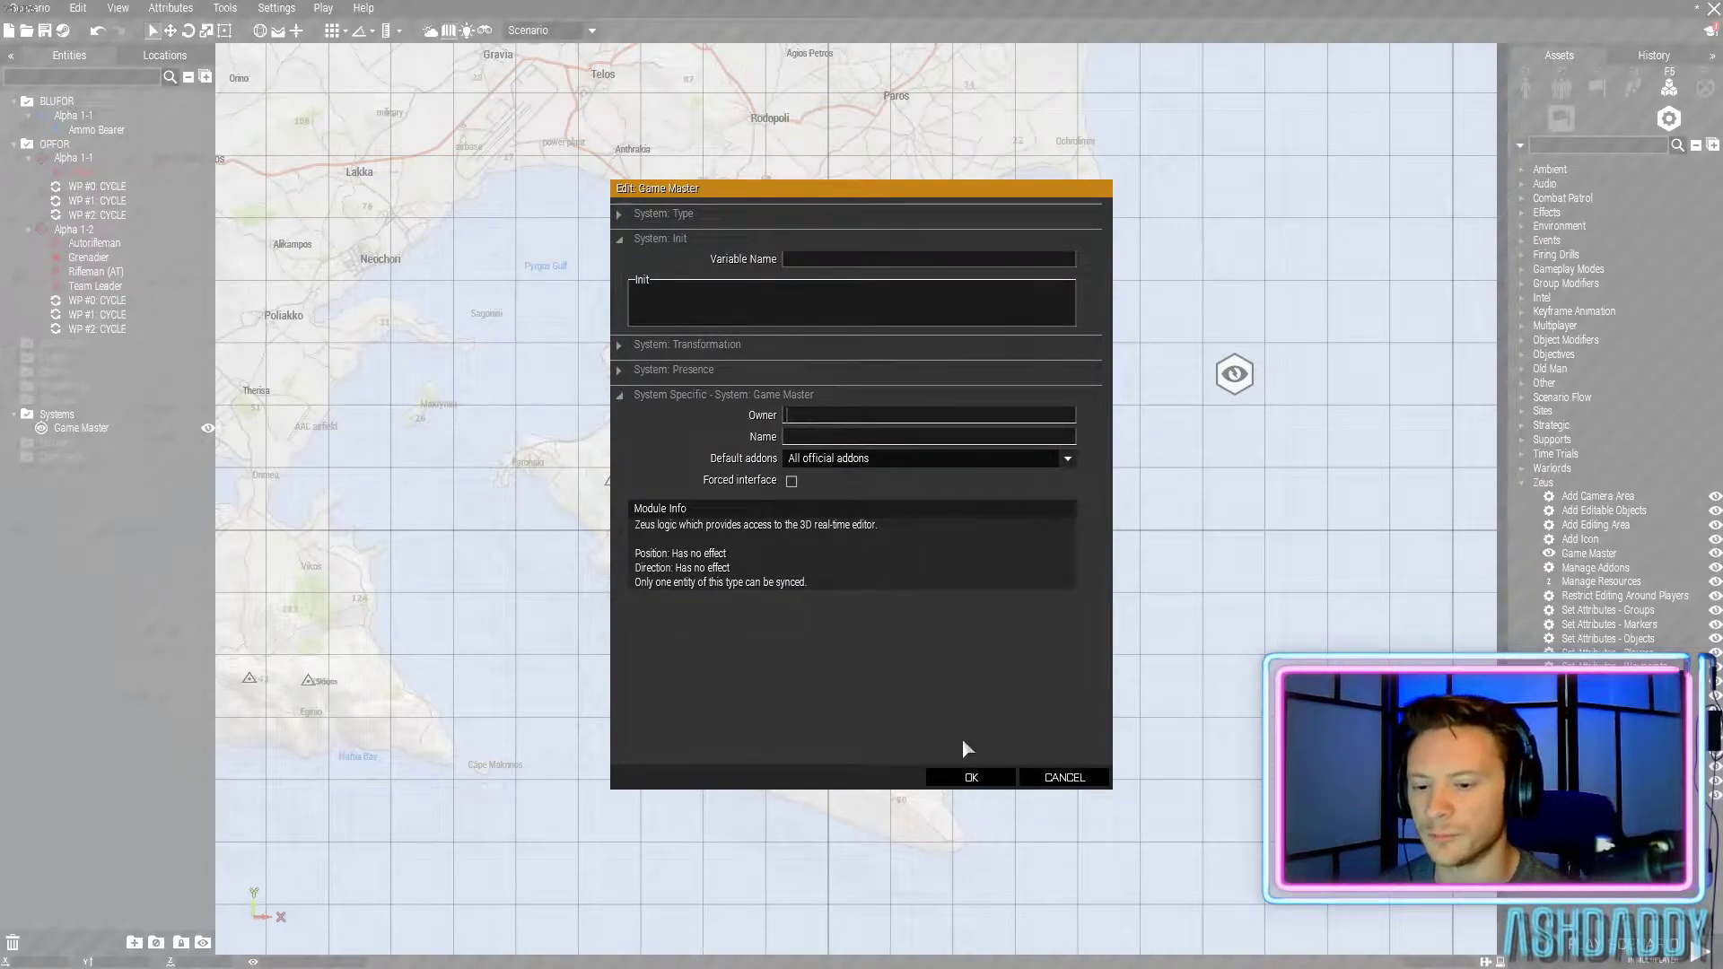
{"action": "left_click", "coordinate": [1064, 777]}
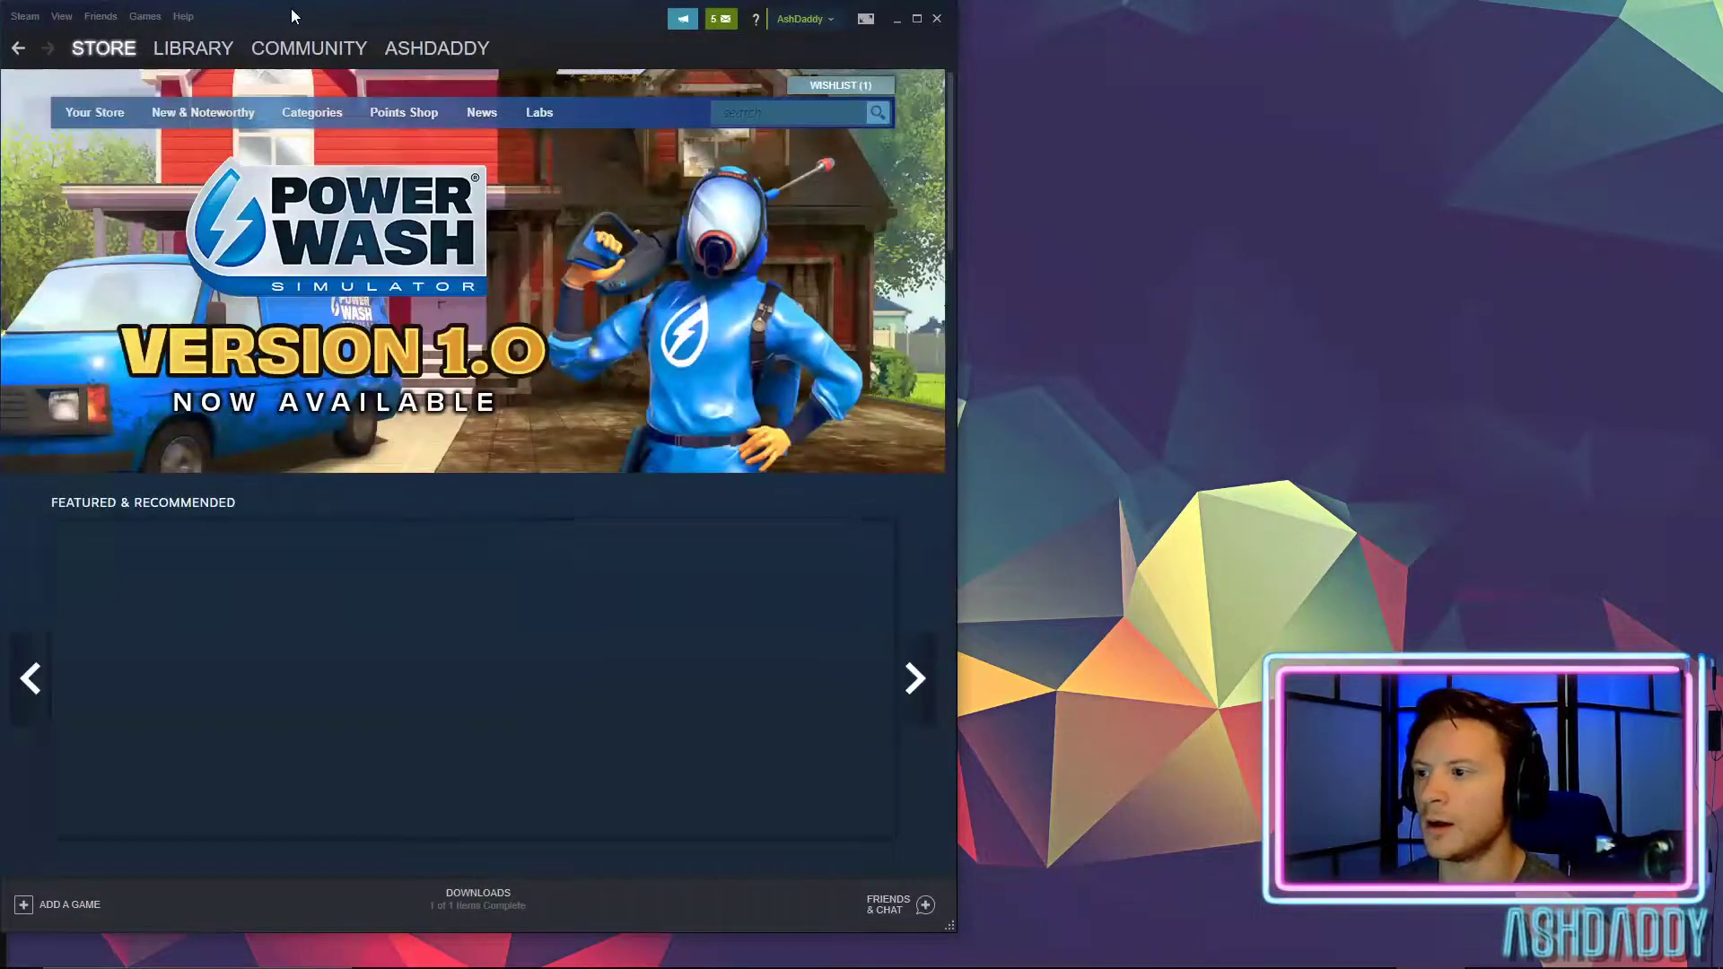
In Steam, open the account's own profile, copy its page URL and minimise the window
{"action": "mouse_move", "coordinate": [203, 61]}
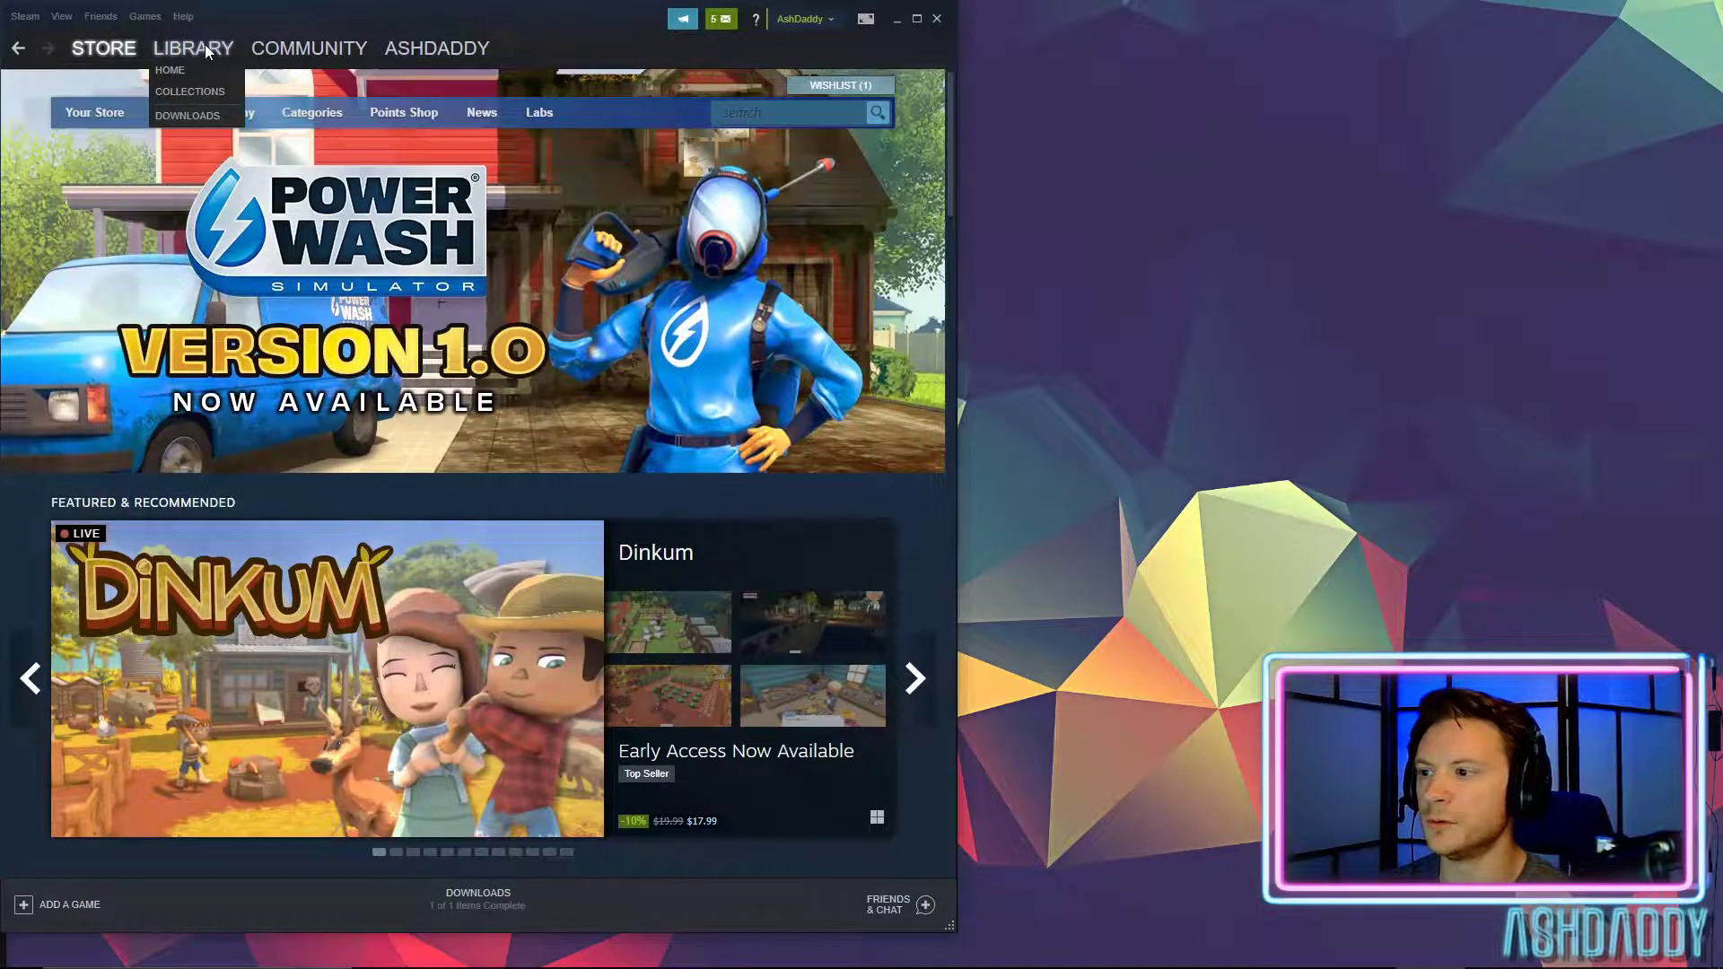
{"action": "left_click", "coordinate": [829, 20]}
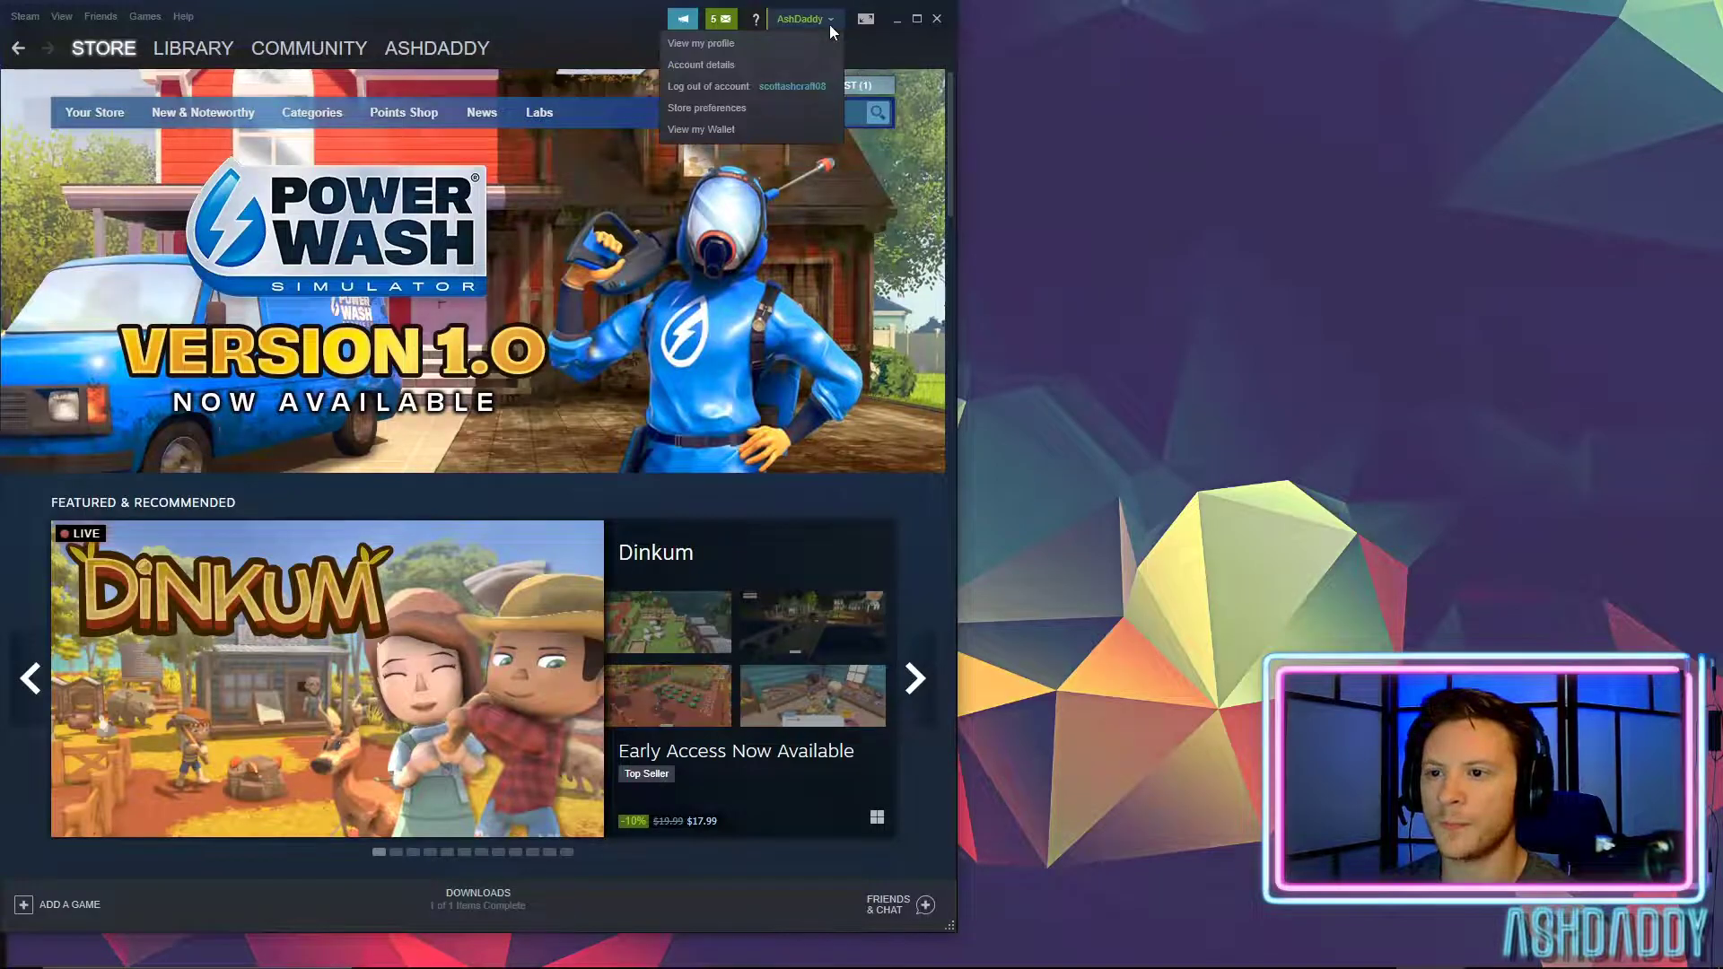
{"action": "left_click", "coordinate": [731, 41]}
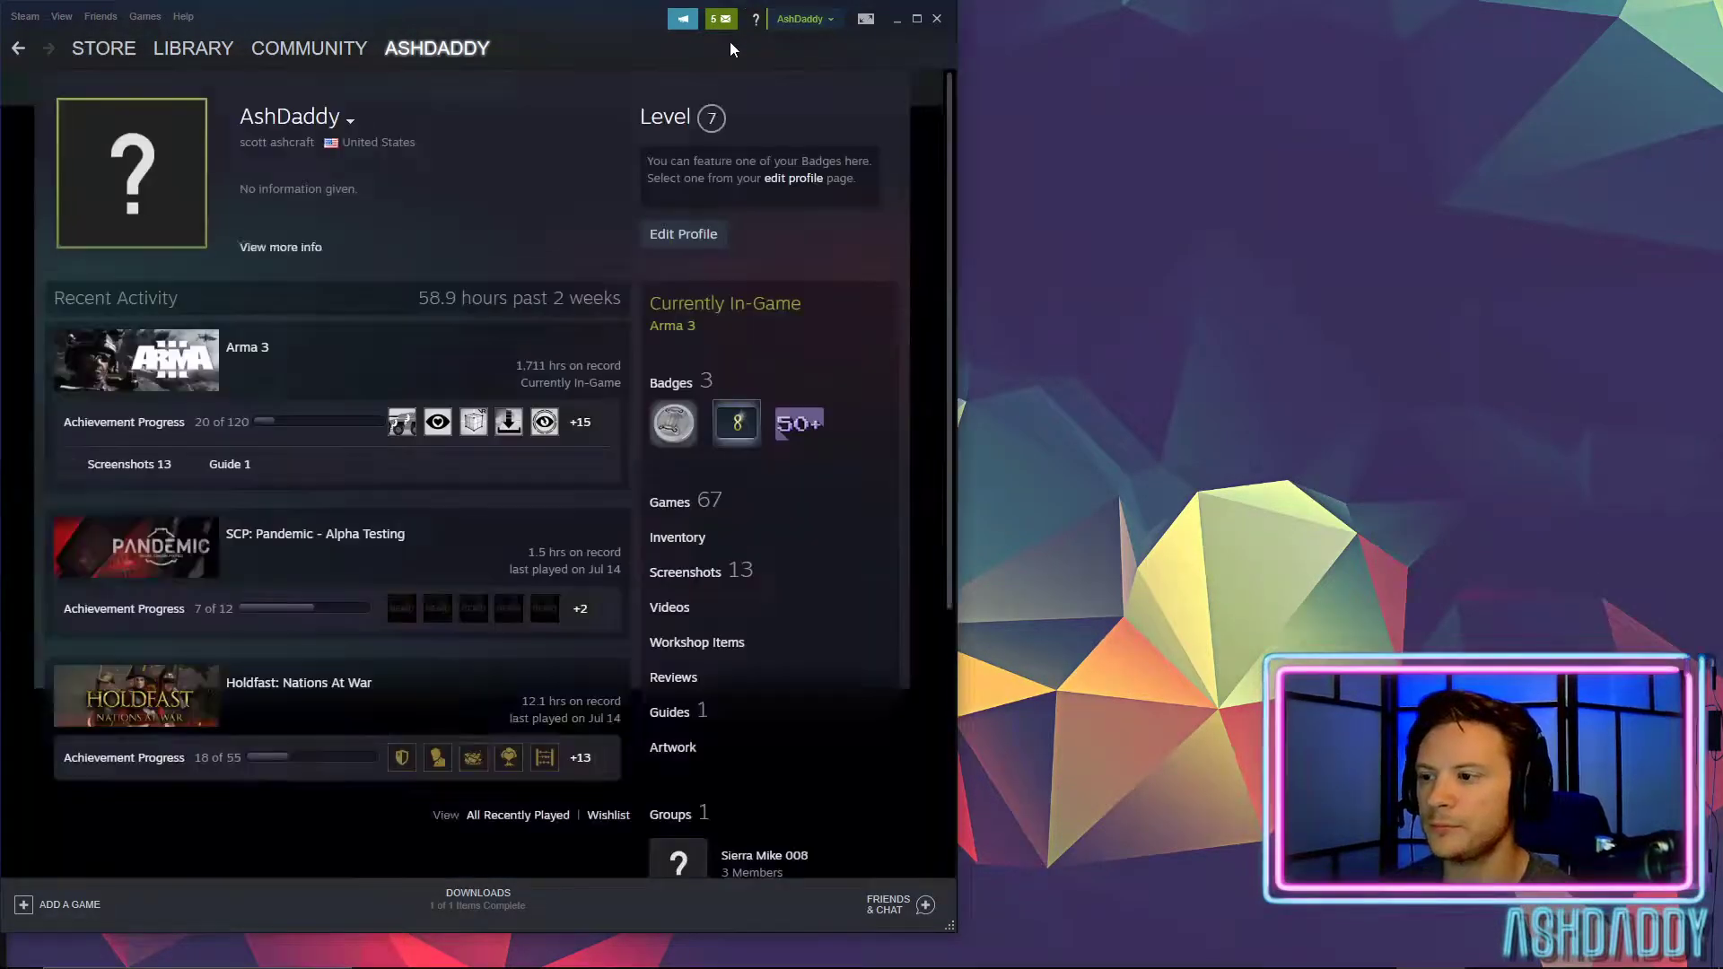
{"action": "right_click", "coordinate": [465, 161]}
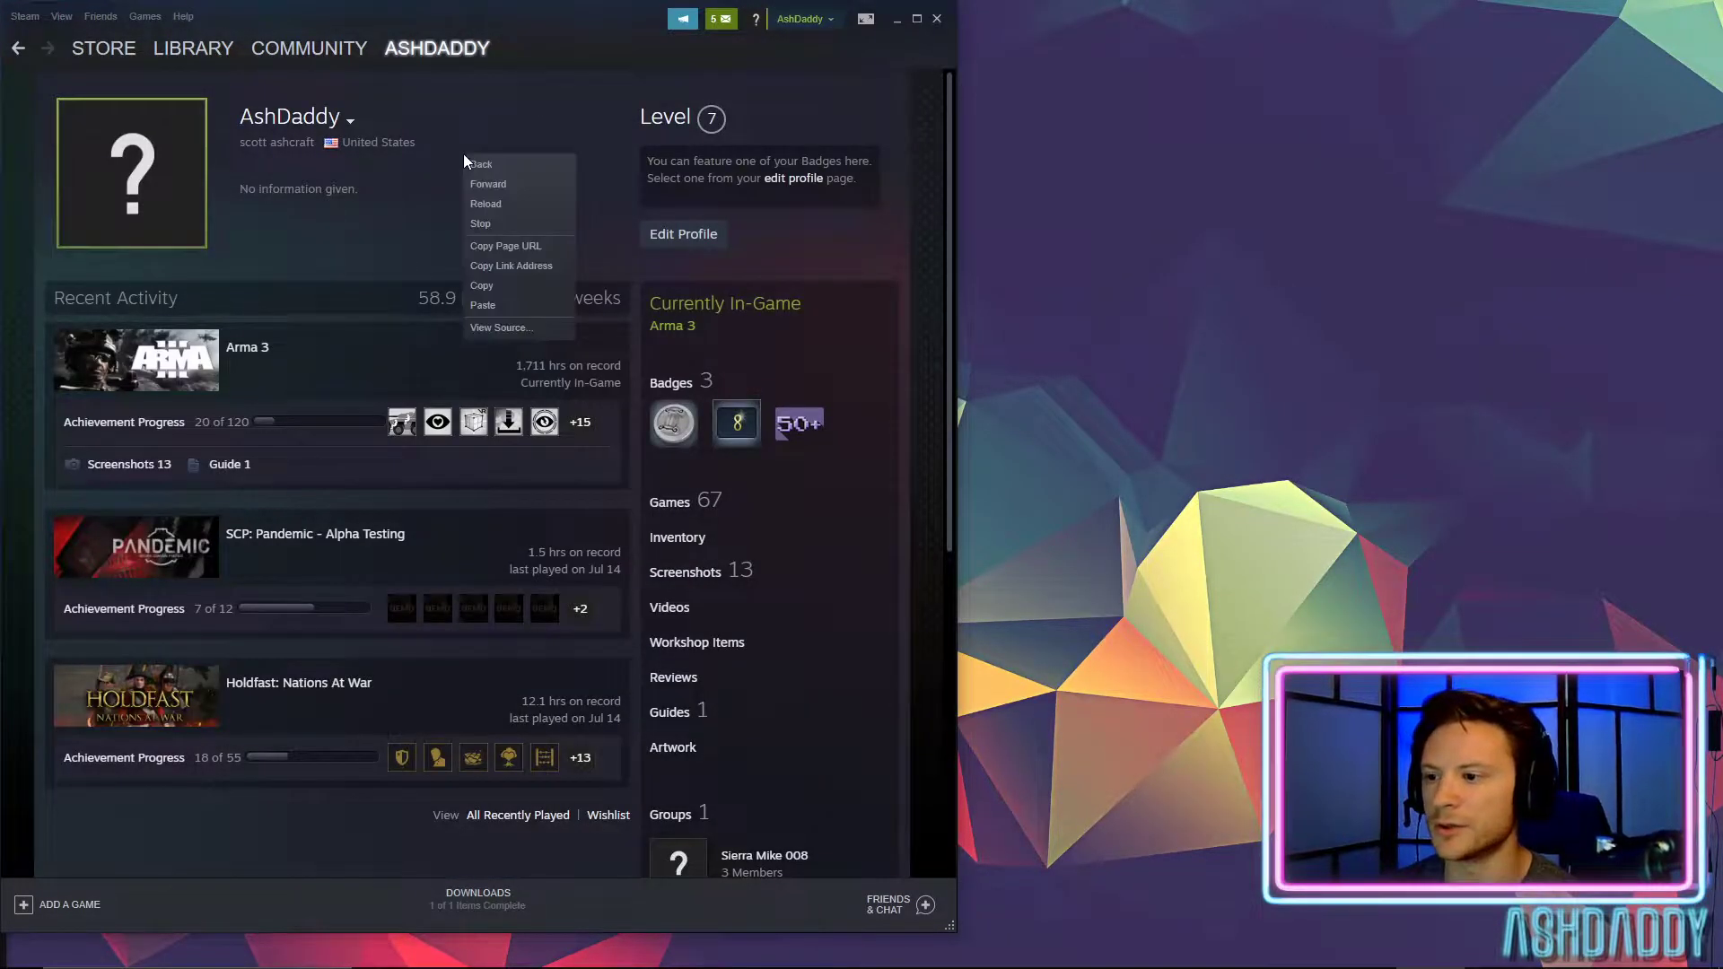
{"action": "left_click", "coordinate": [498, 247]}
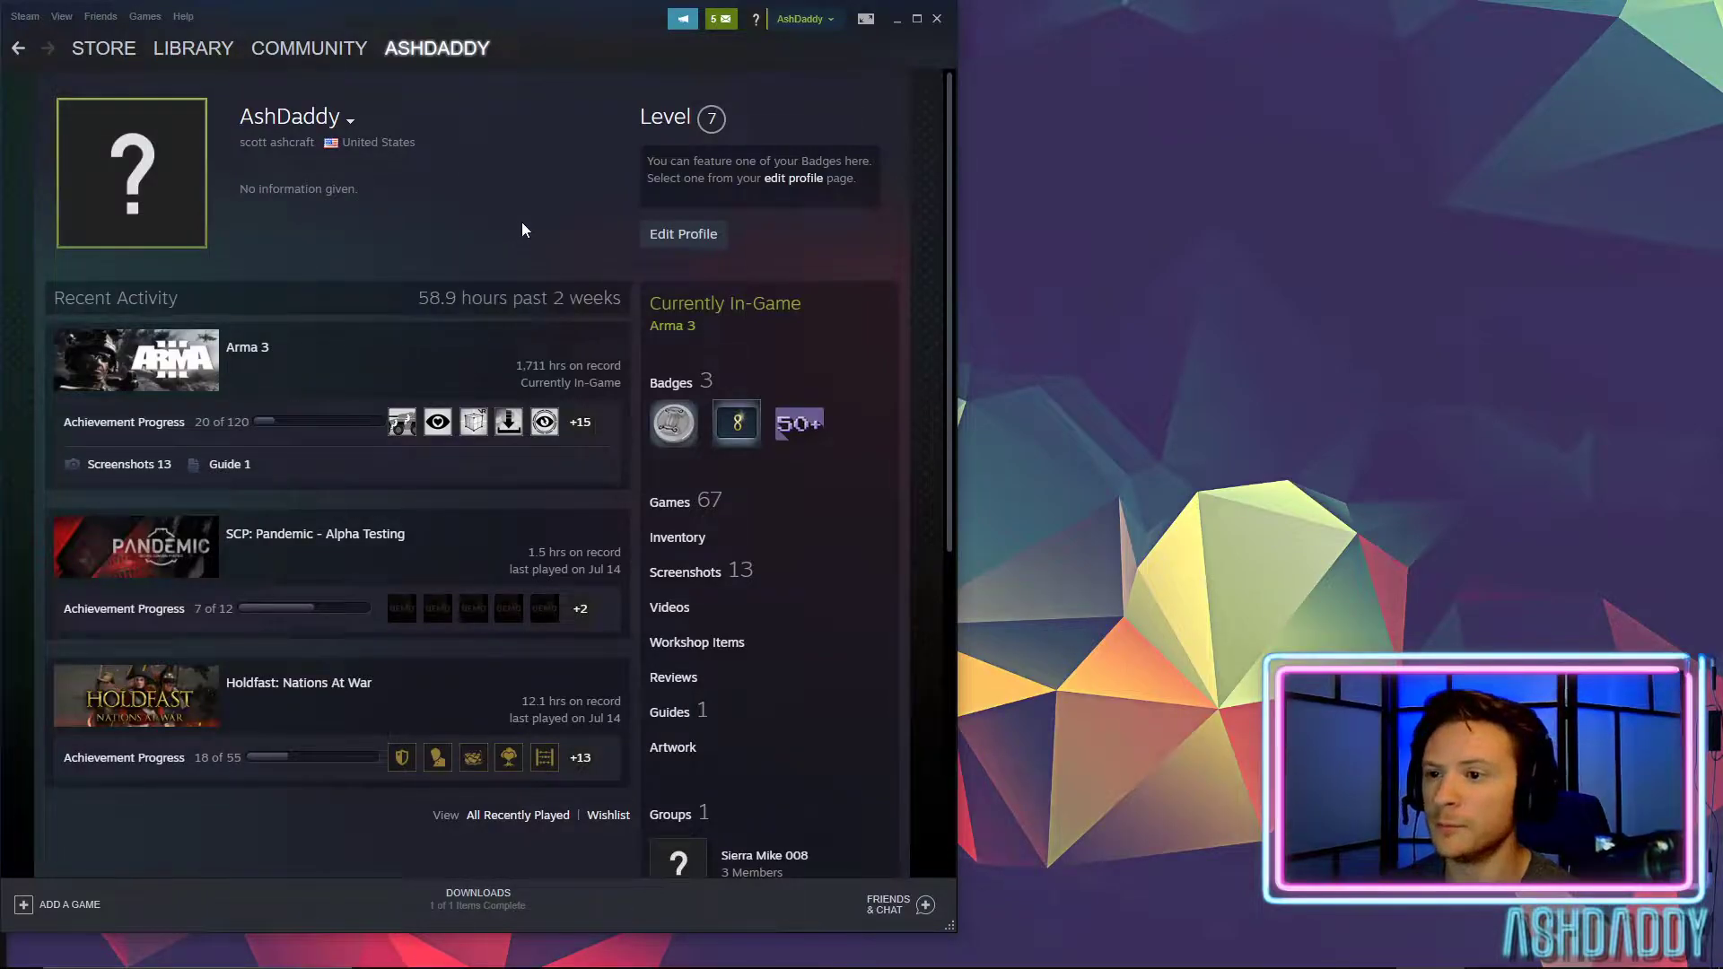
{"action": "left_click", "coordinate": [895, 19]}
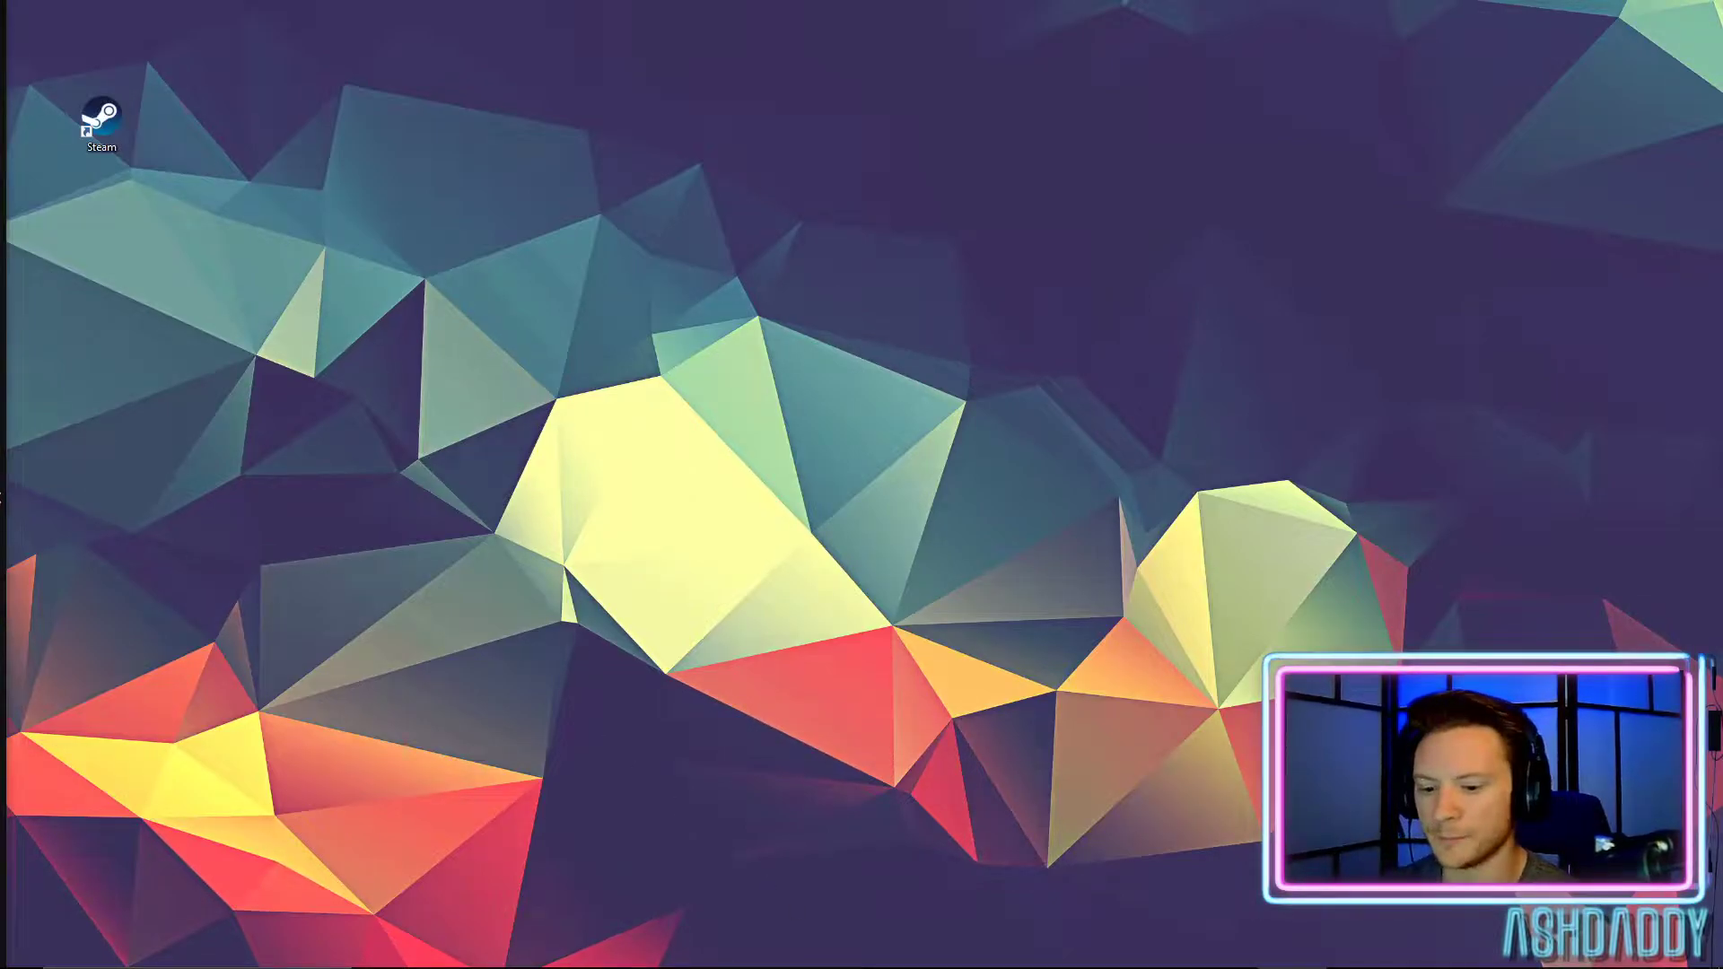
Return to the Arma 3 editor and enter a numeric owner ID as the Game Master module's Owner
{"action": "mouse_move", "coordinate": [1101, 965]}
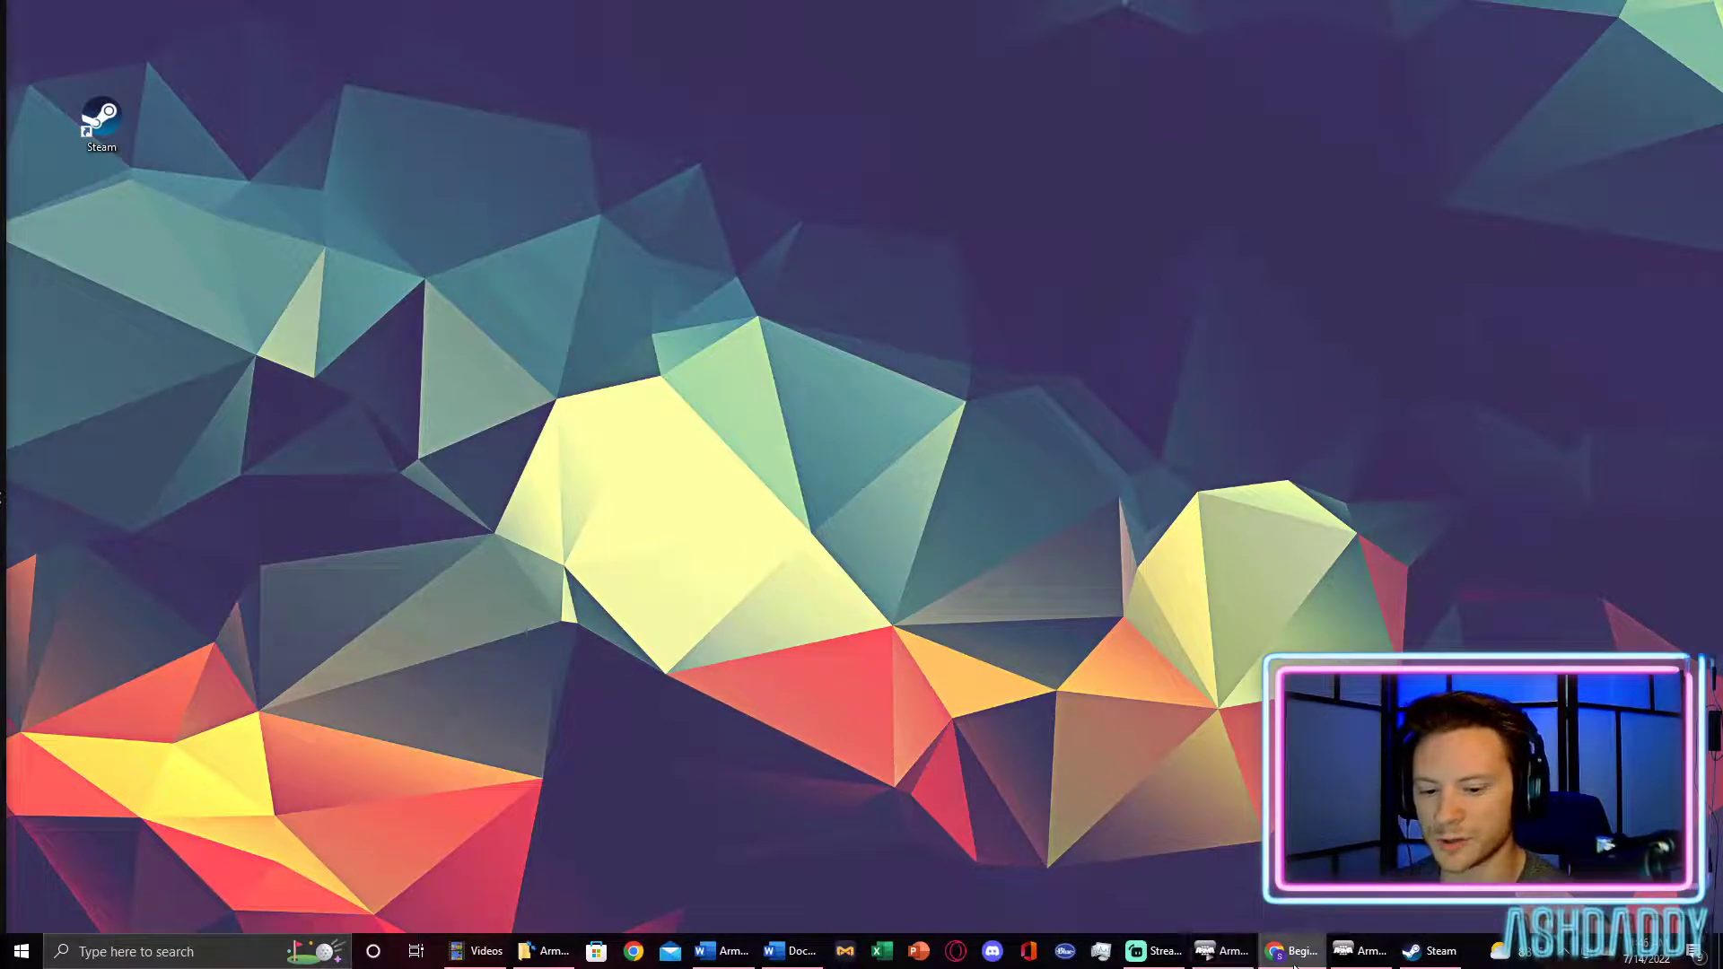
{"action": "left_click", "coordinate": [1364, 953]}
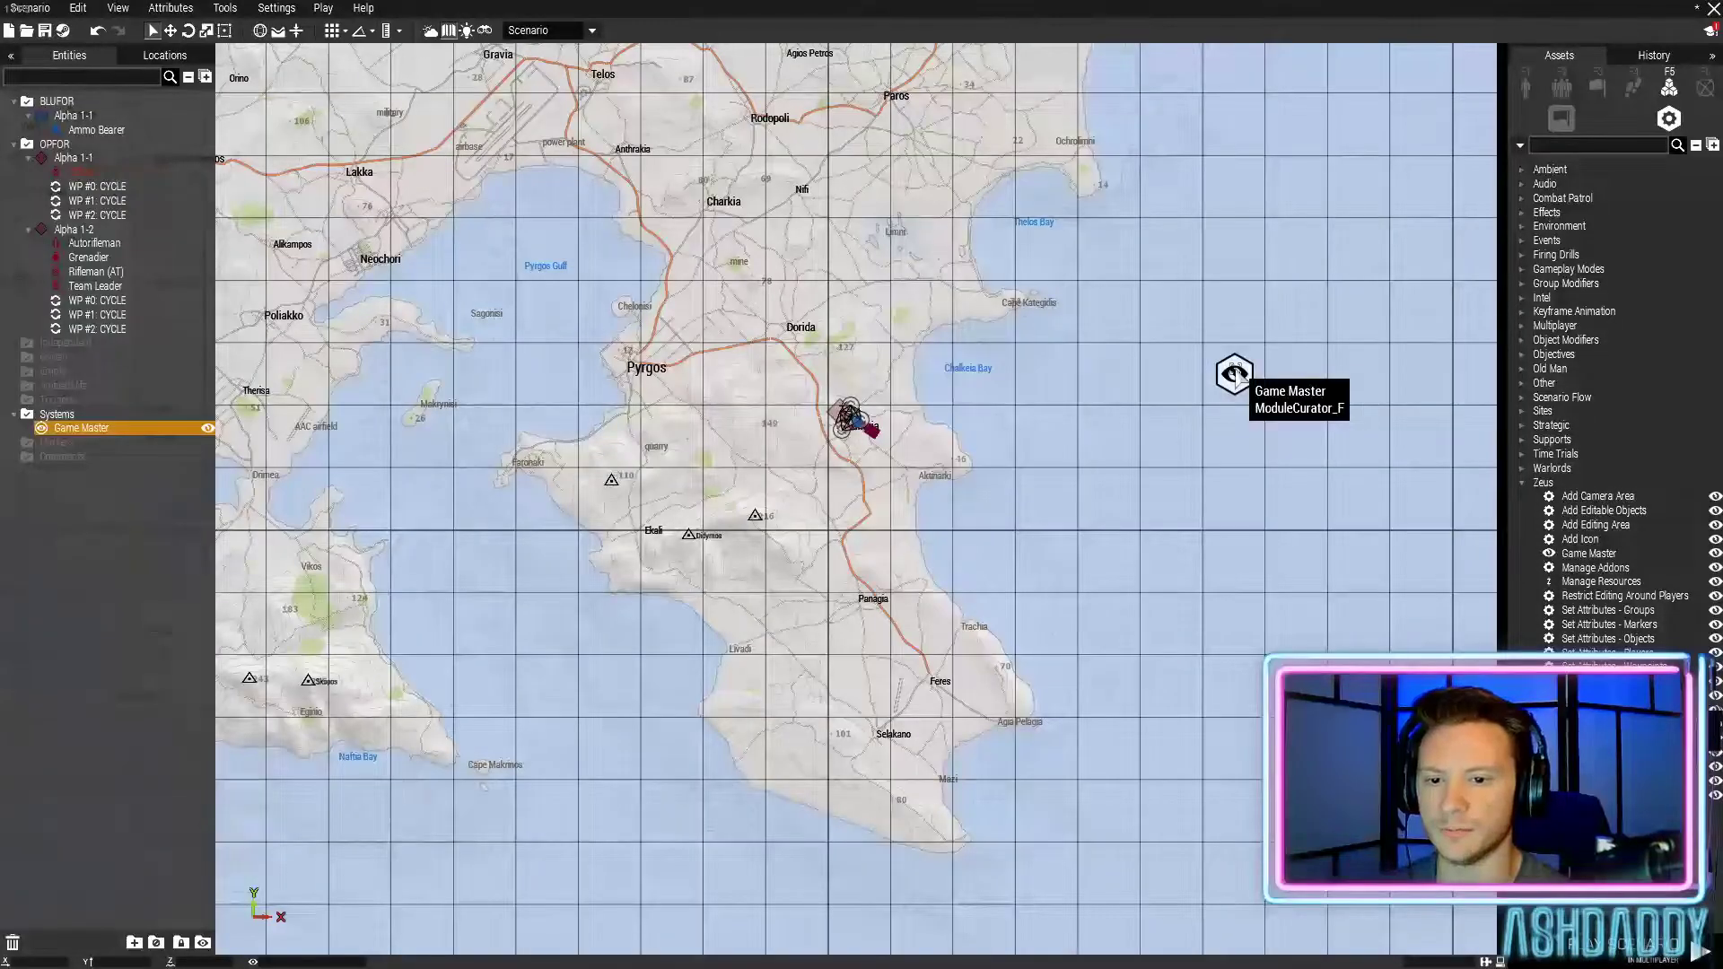
{"action": "double_click", "coordinate": [850, 415]}
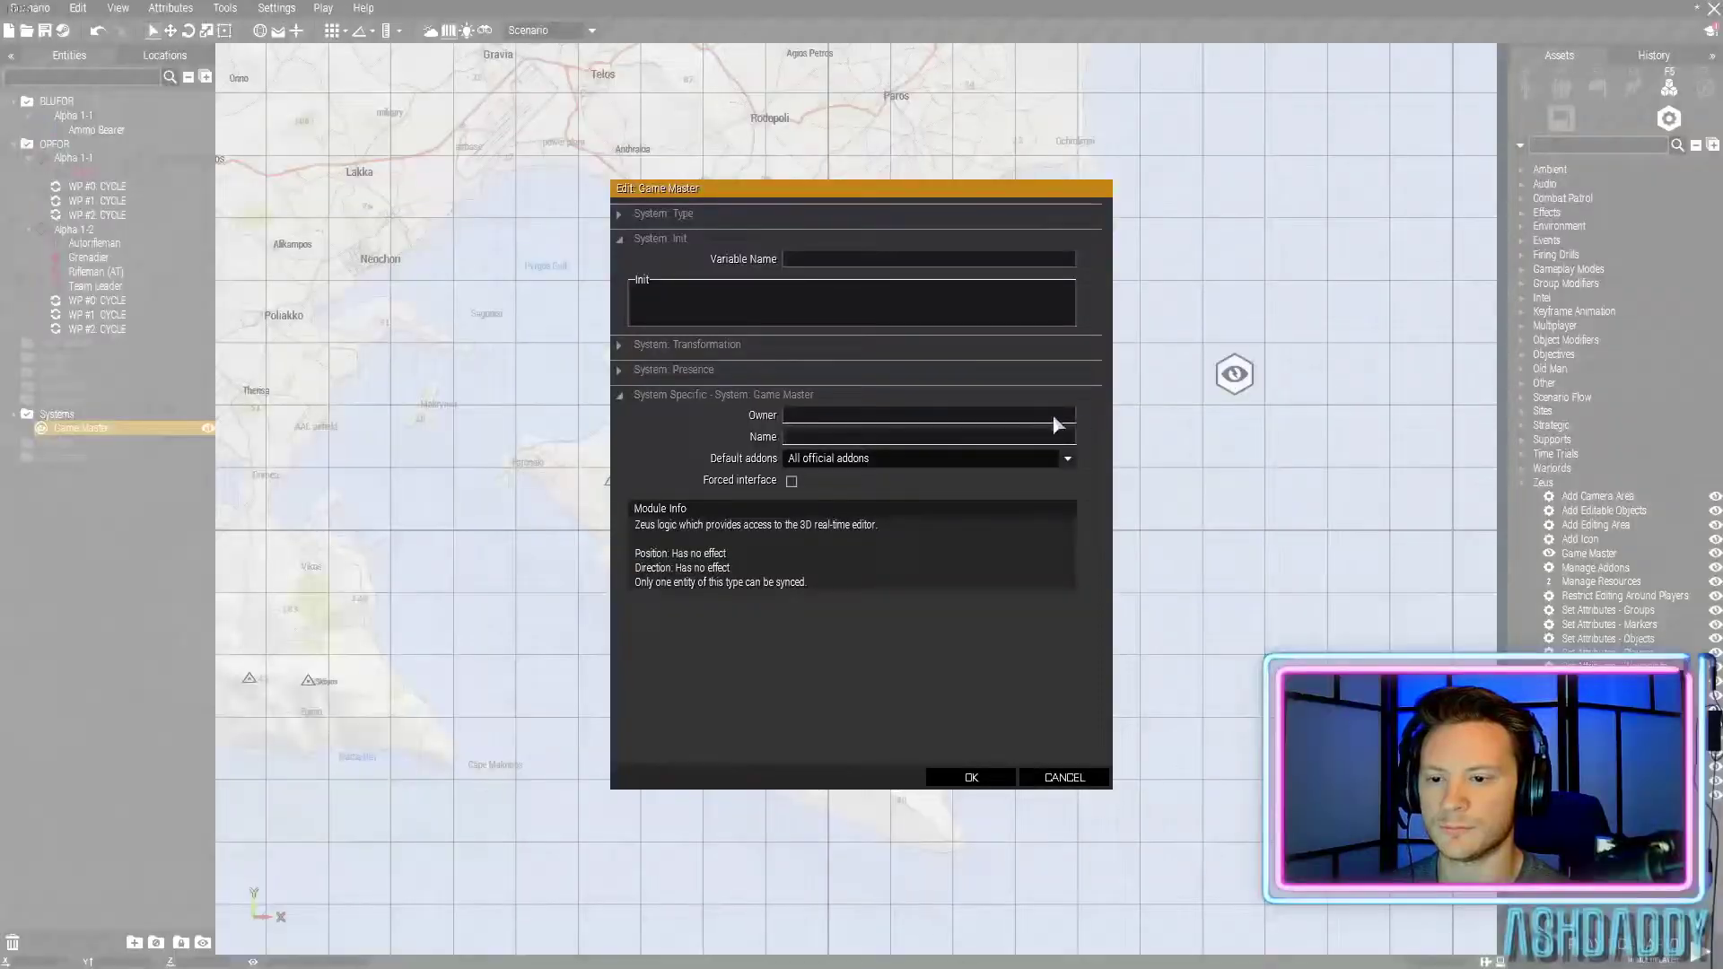
{"action": "type", "text": "8768768798459873"}
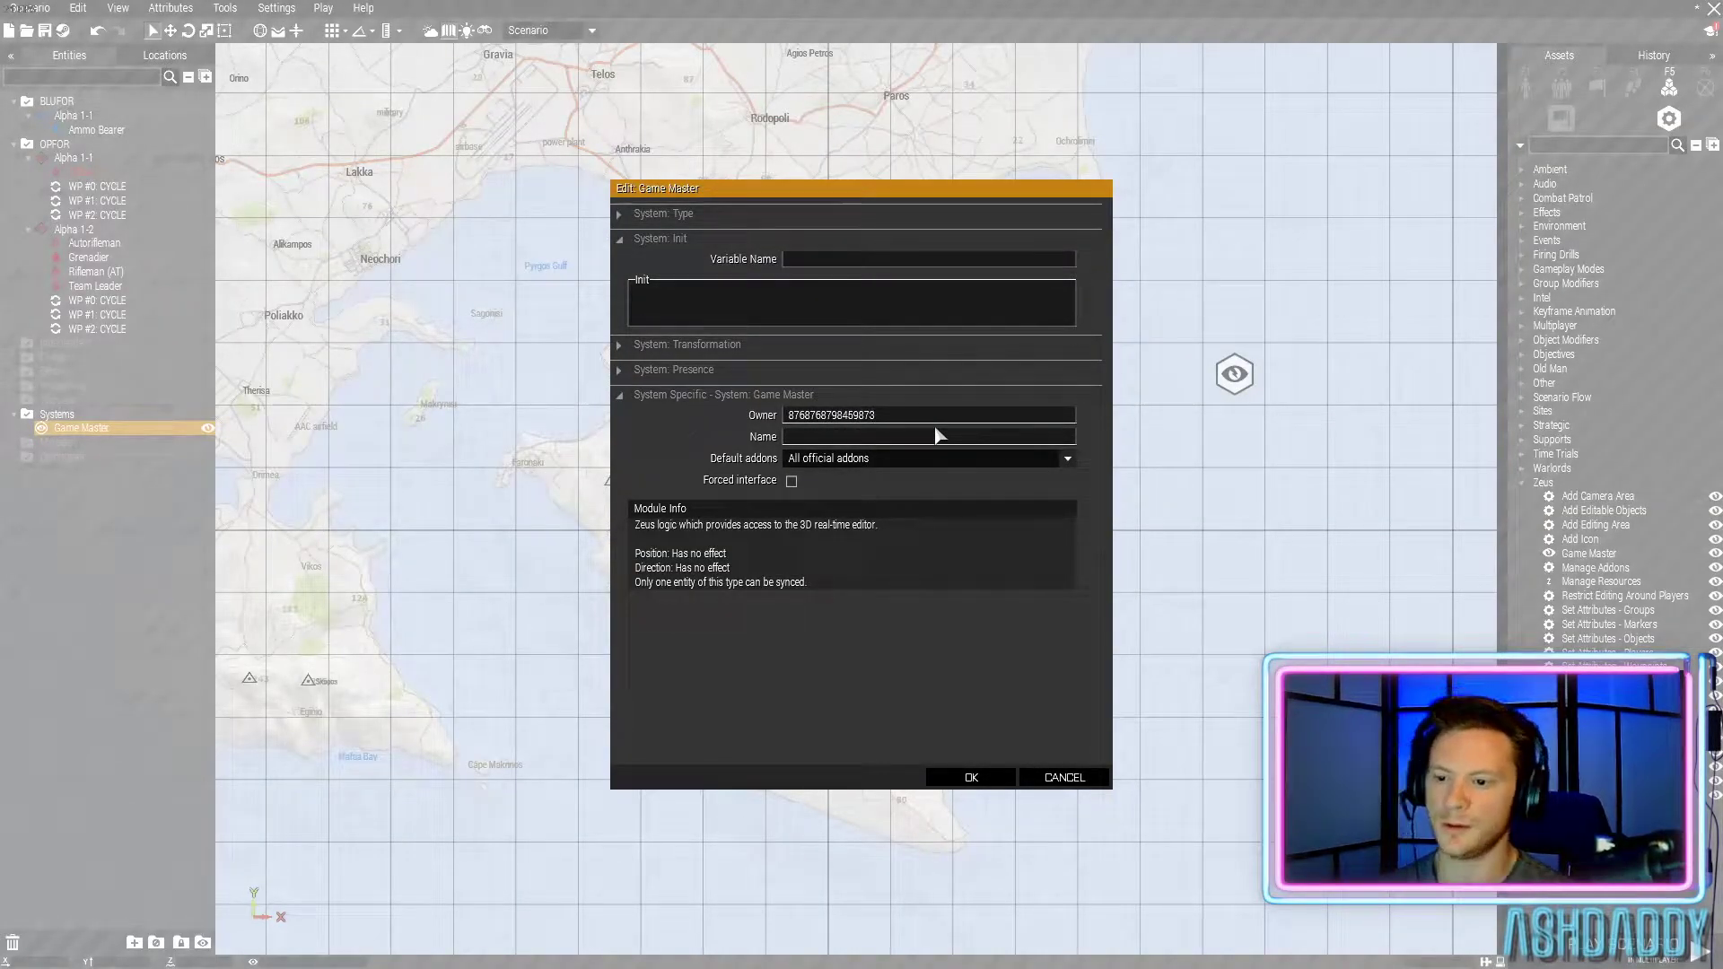
{"action": "left_click", "coordinate": [971, 777]}
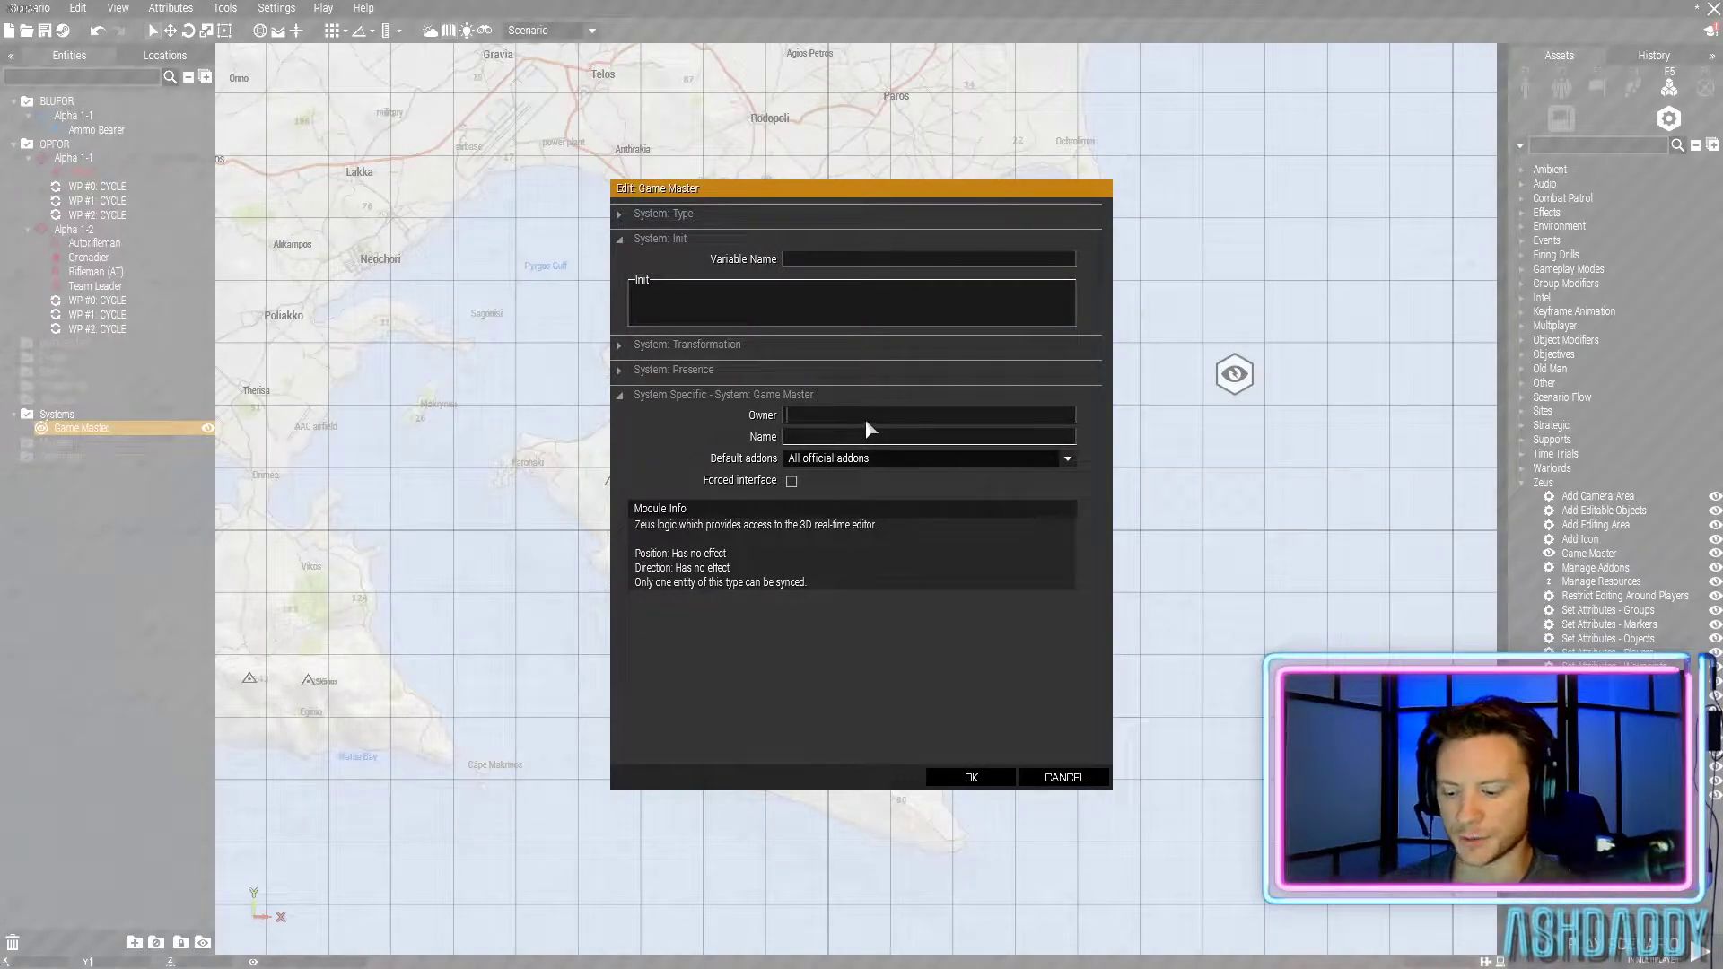
{"action": "type", "text": "4645646"}
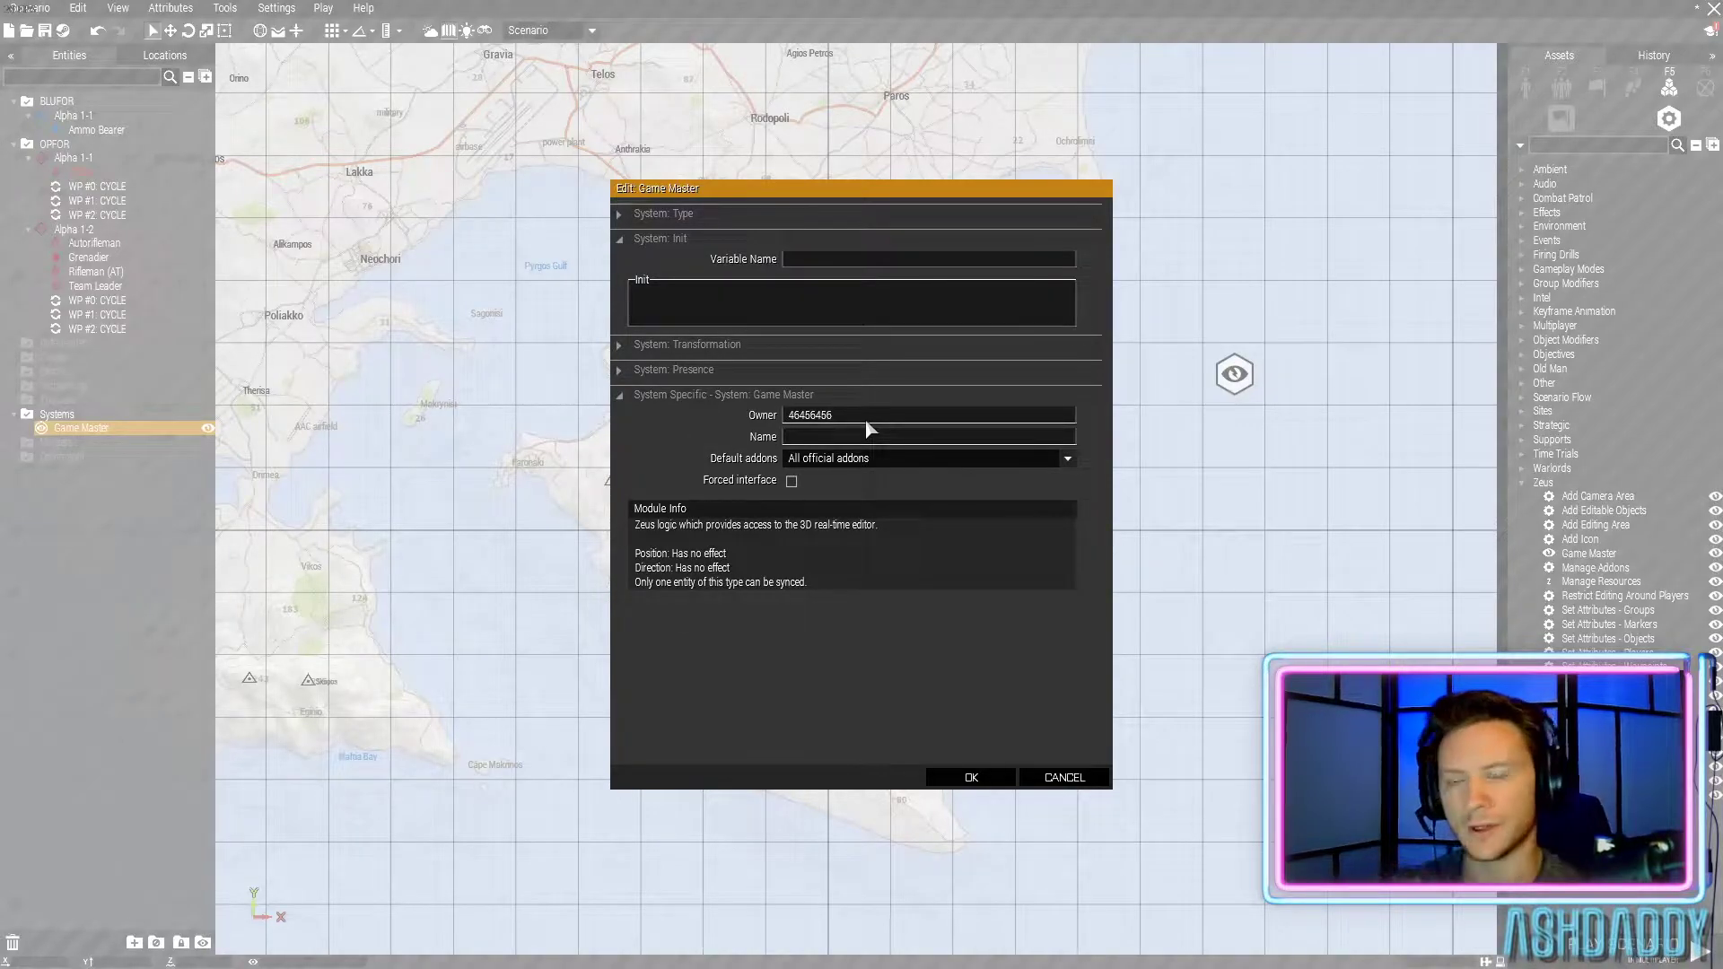
Set the Game Master module's default addons to All addons (including unofficial ones) and save its attributes
{"action": "left_click", "coordinate": [834, 461]}
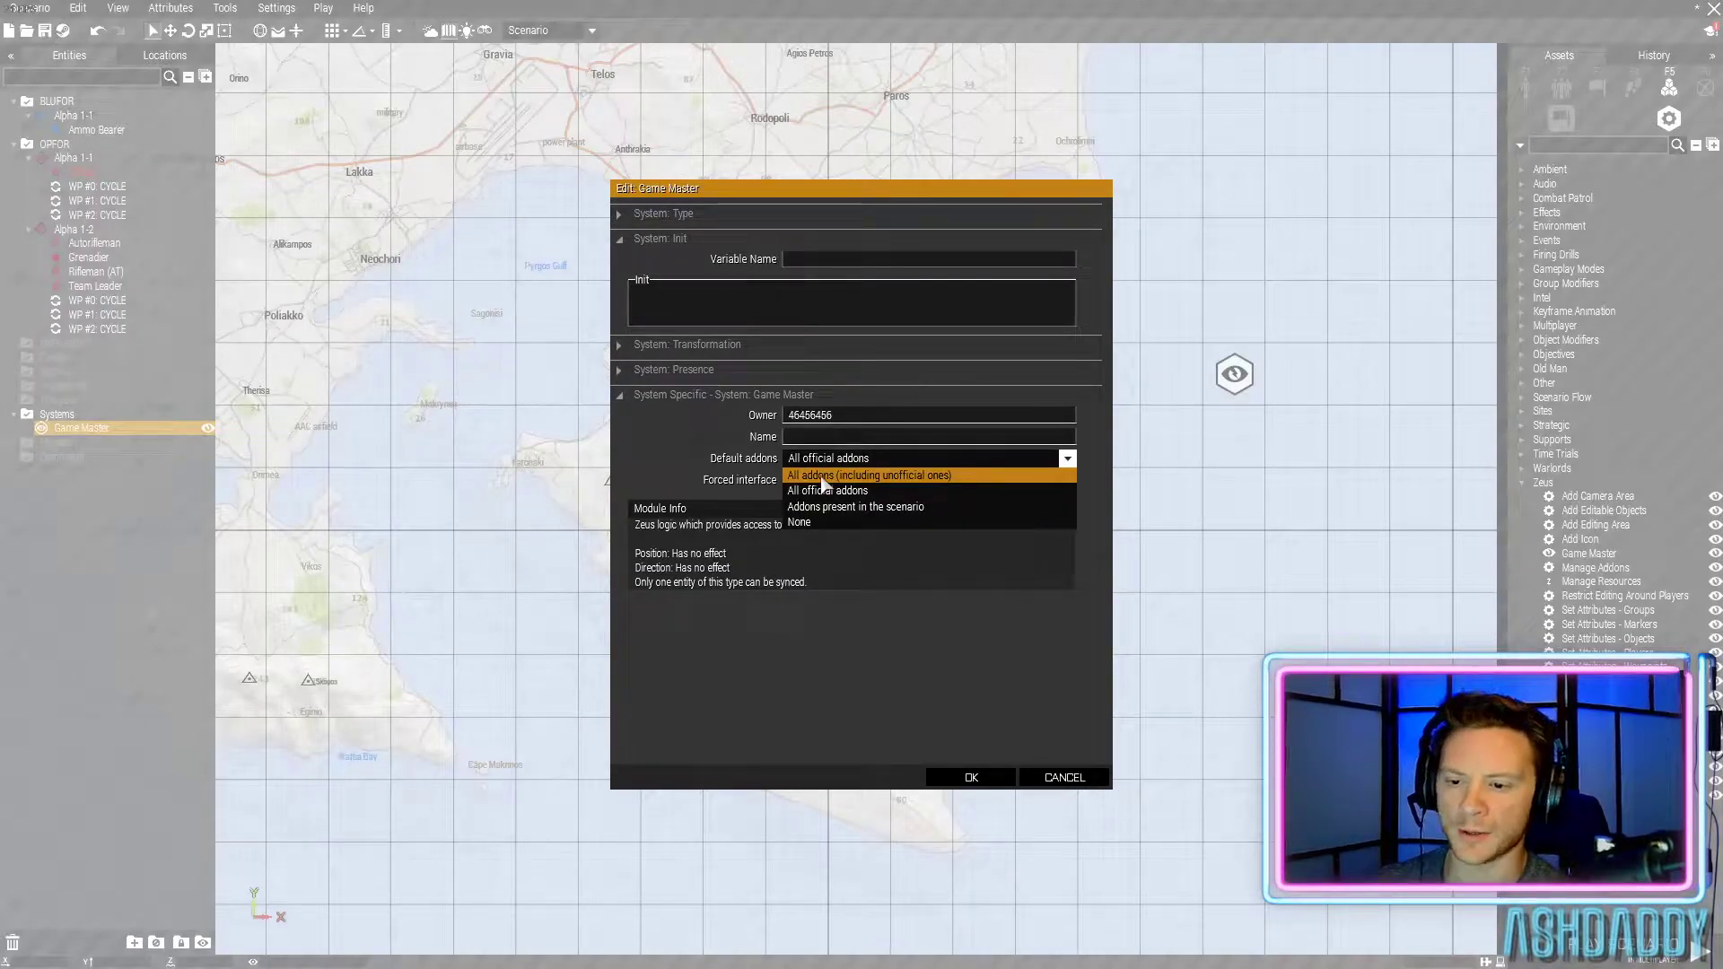
{"action": "left_click", "coordinate": [823, 490]}
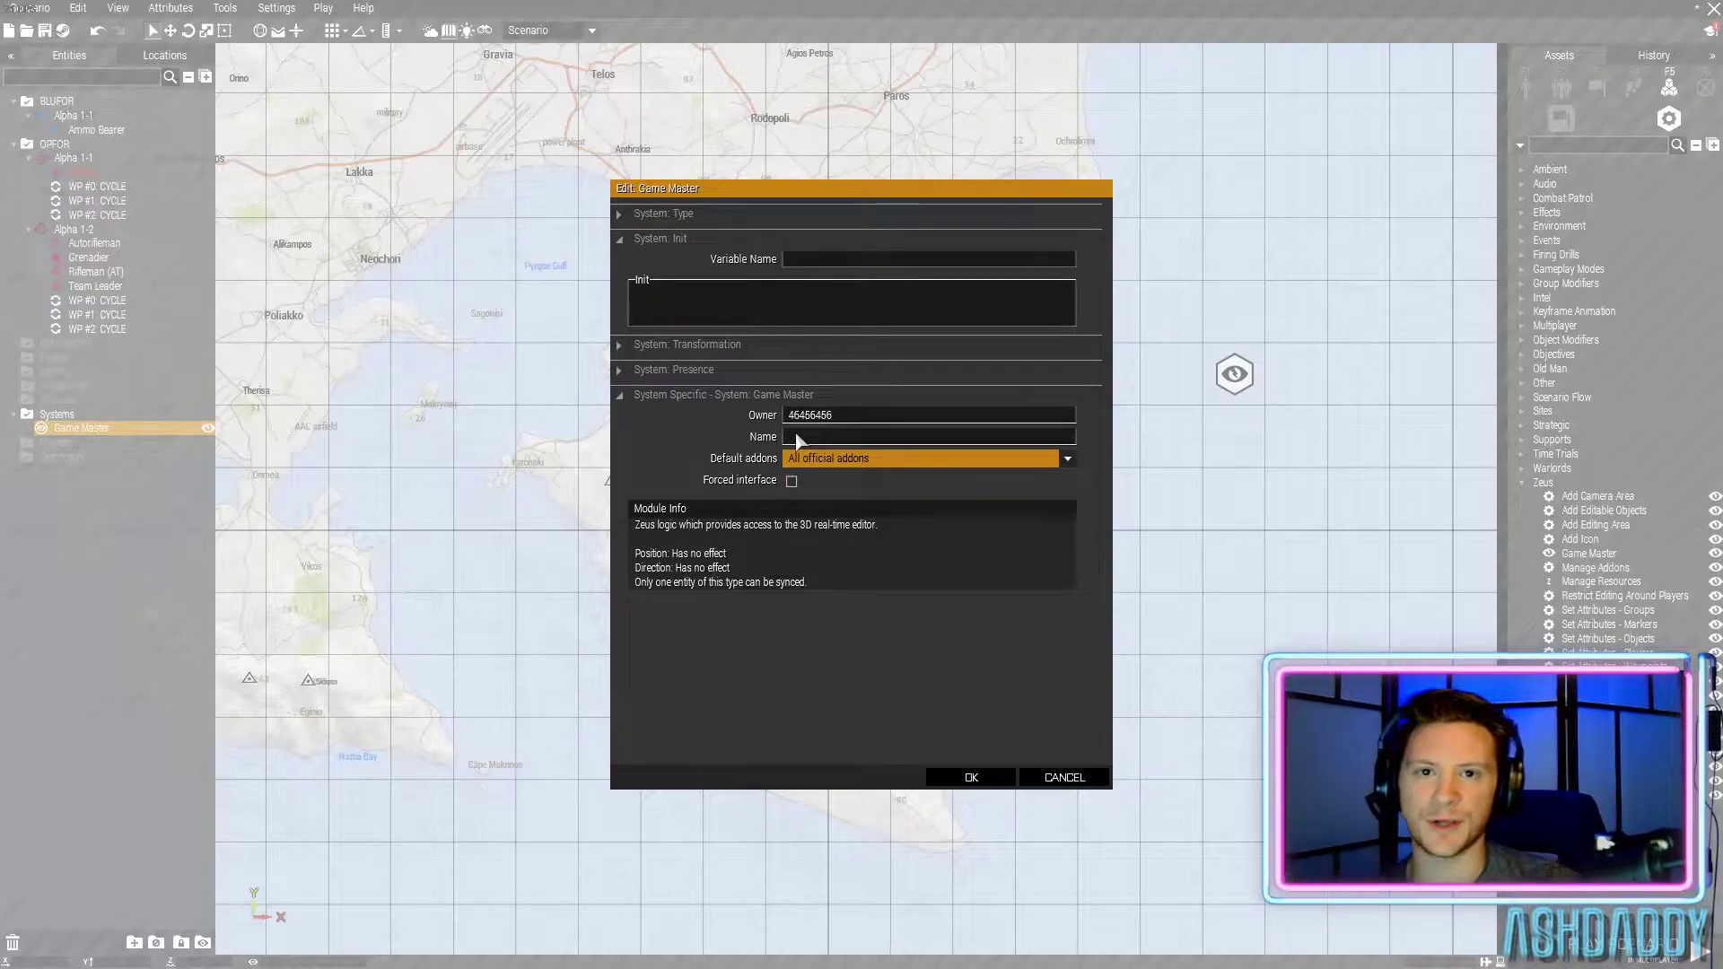
{"action": "left_click", "coordinate": [833, 459]}
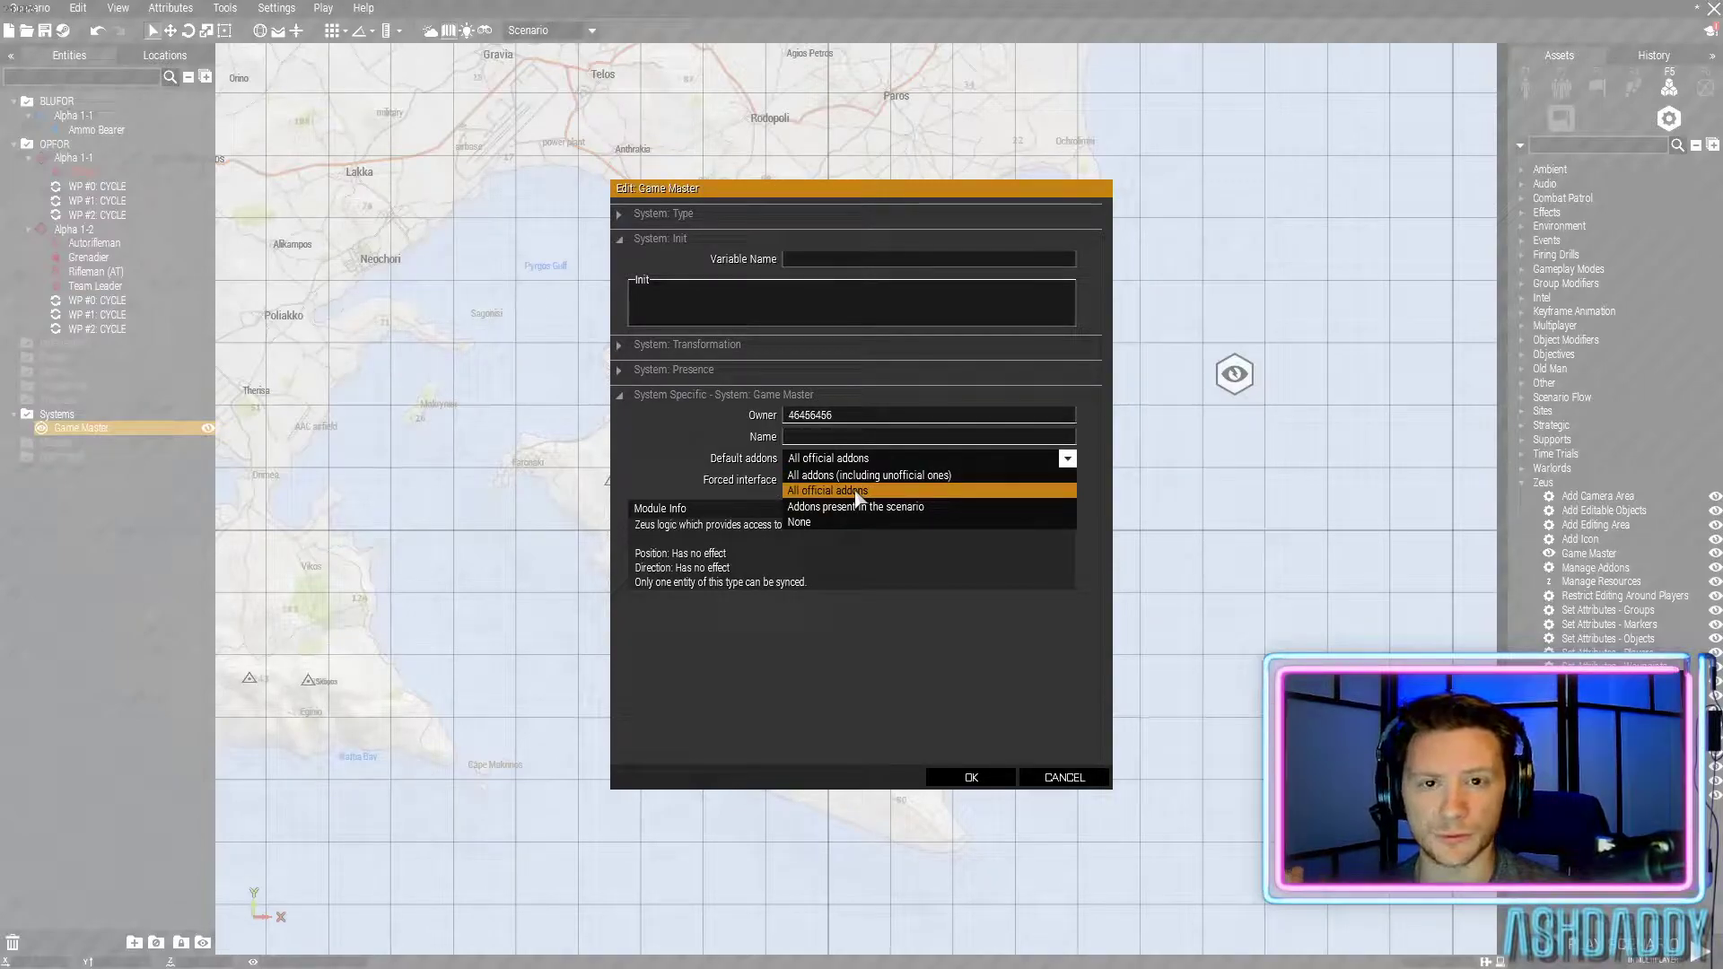
{"action": "left_click", "coordinate": [872, 474]}
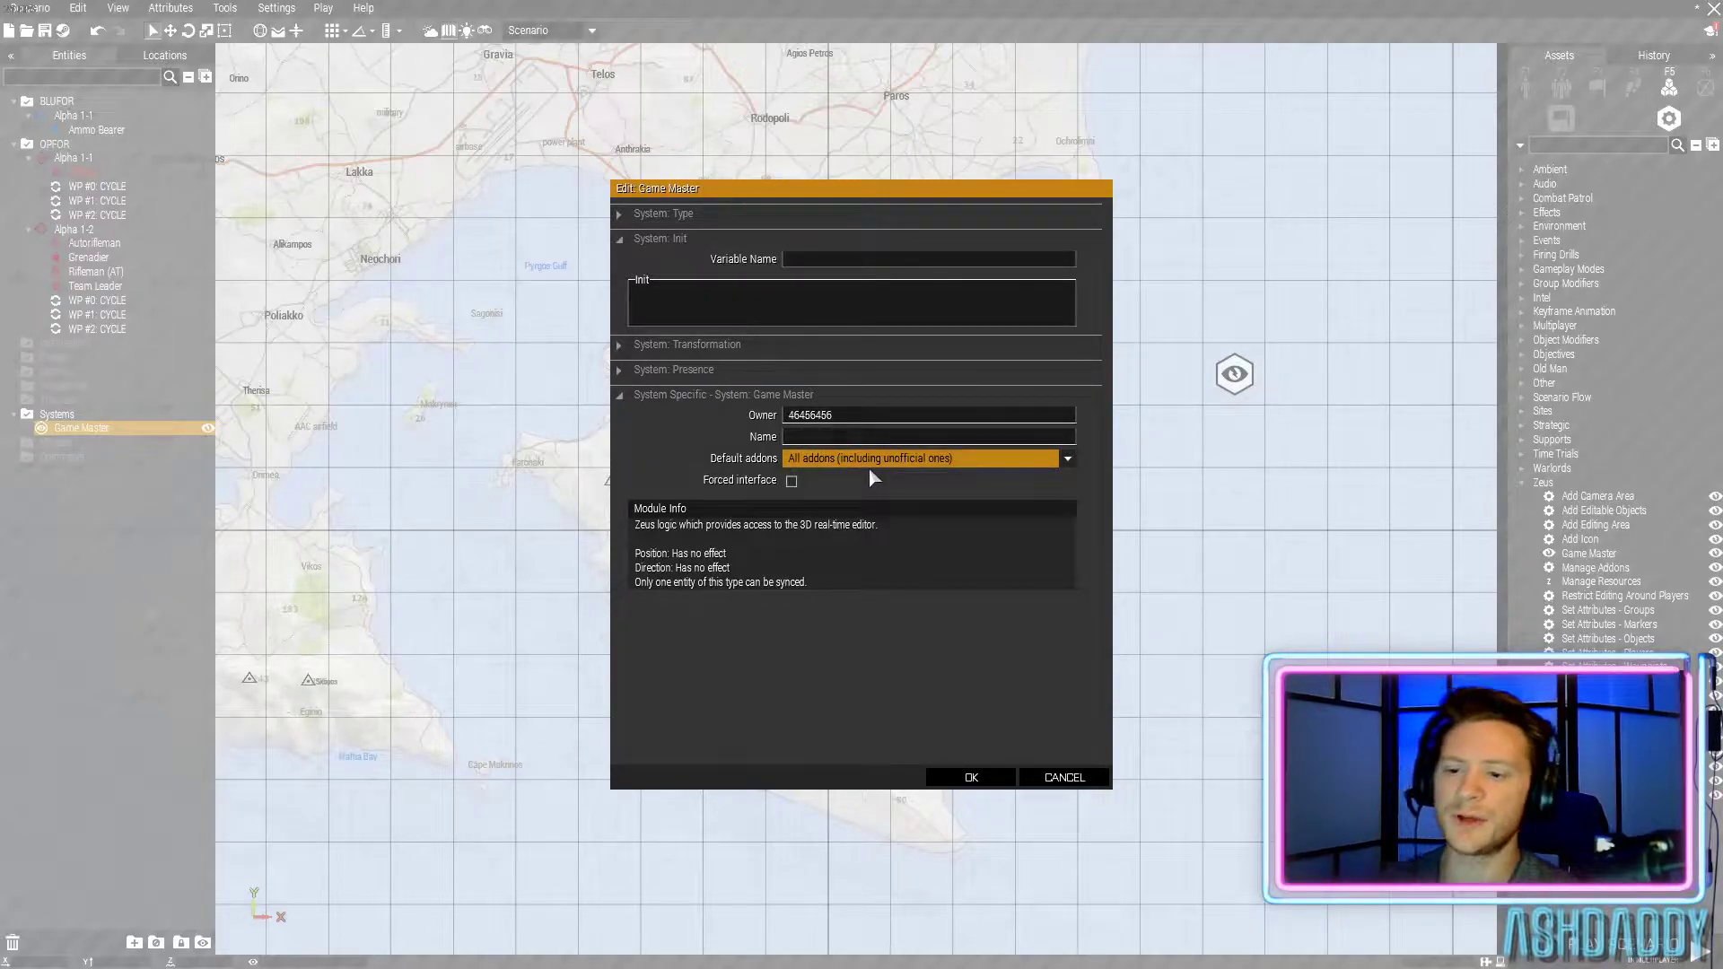
{"action": "left_click", "coordinate": [851, 417]}
{"action": "left_click", "coordinate": [874, 414]}
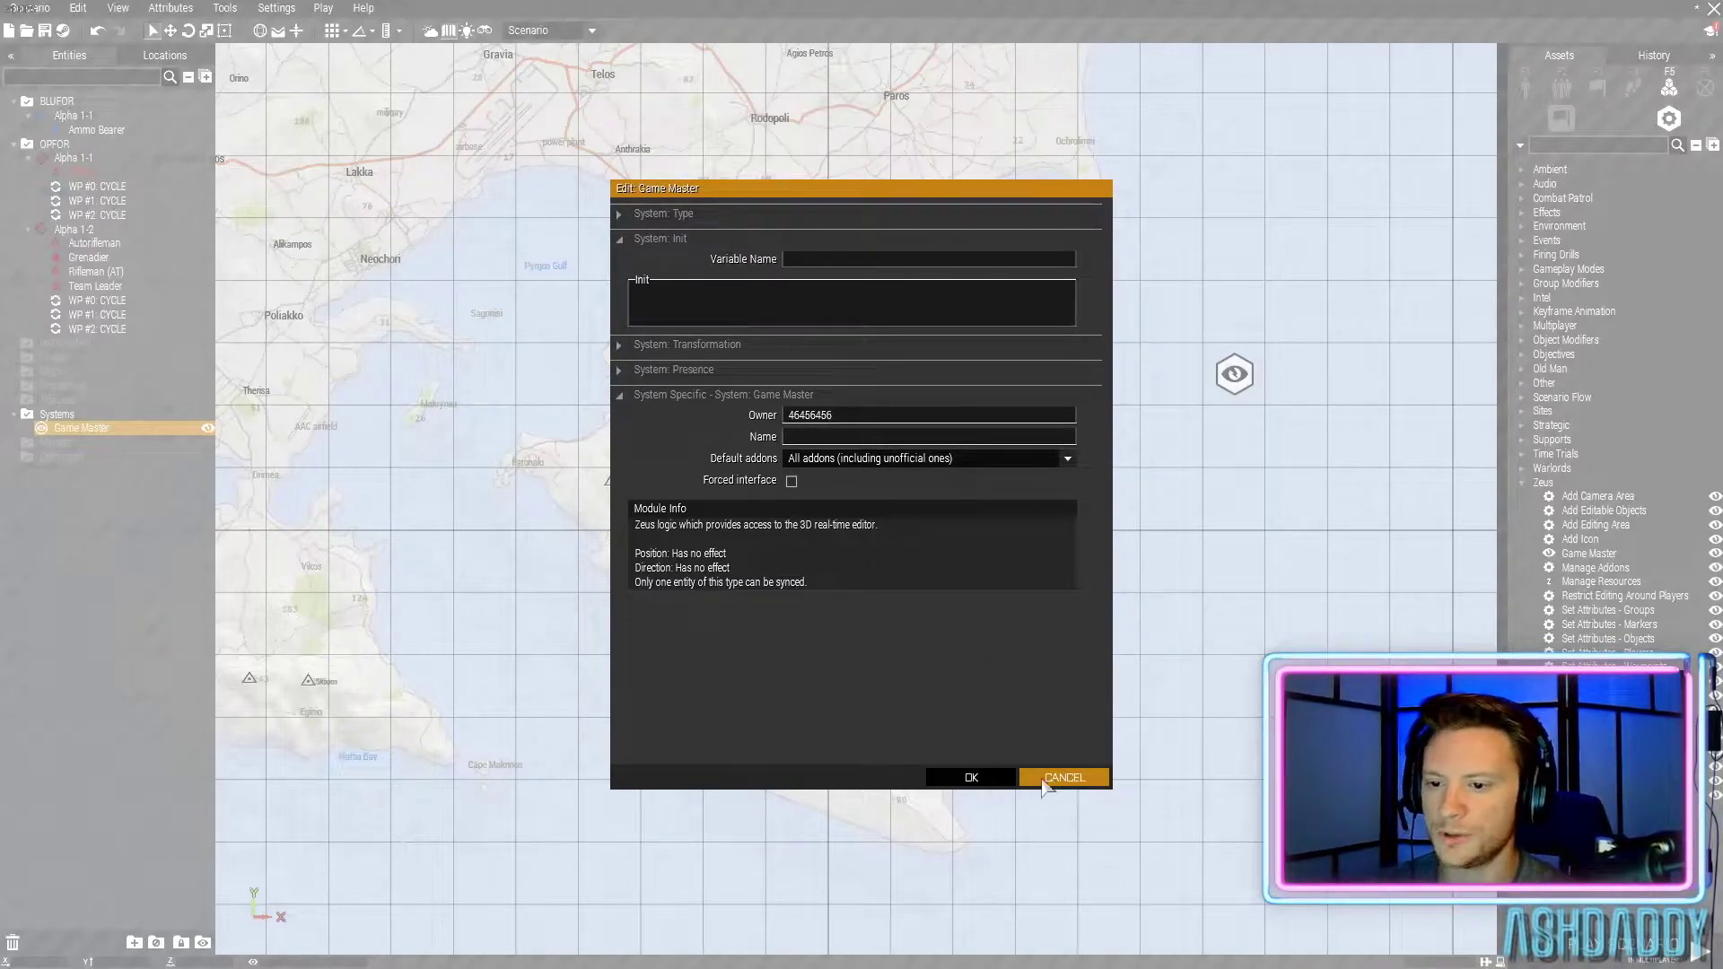
{"action": "left_click", "coordinate": [982, 778]}
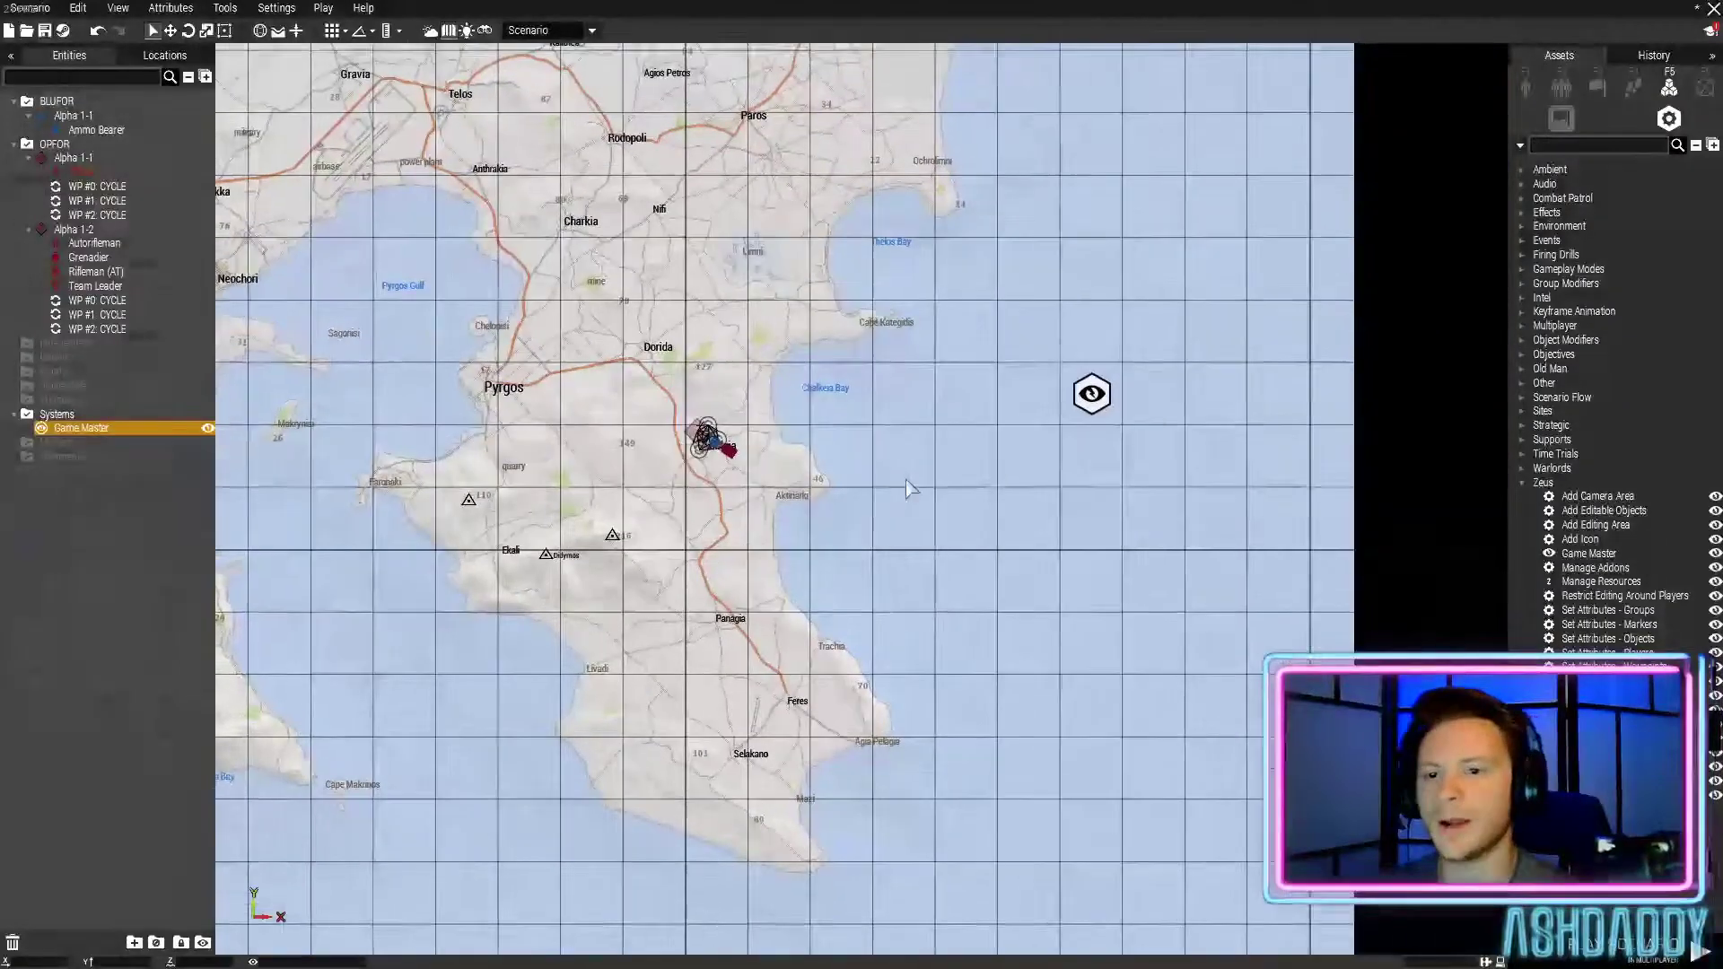
{"action": "scroll", "coordinate": [910, 479], "scroll_direction": "down", "scroll_amount": 1}
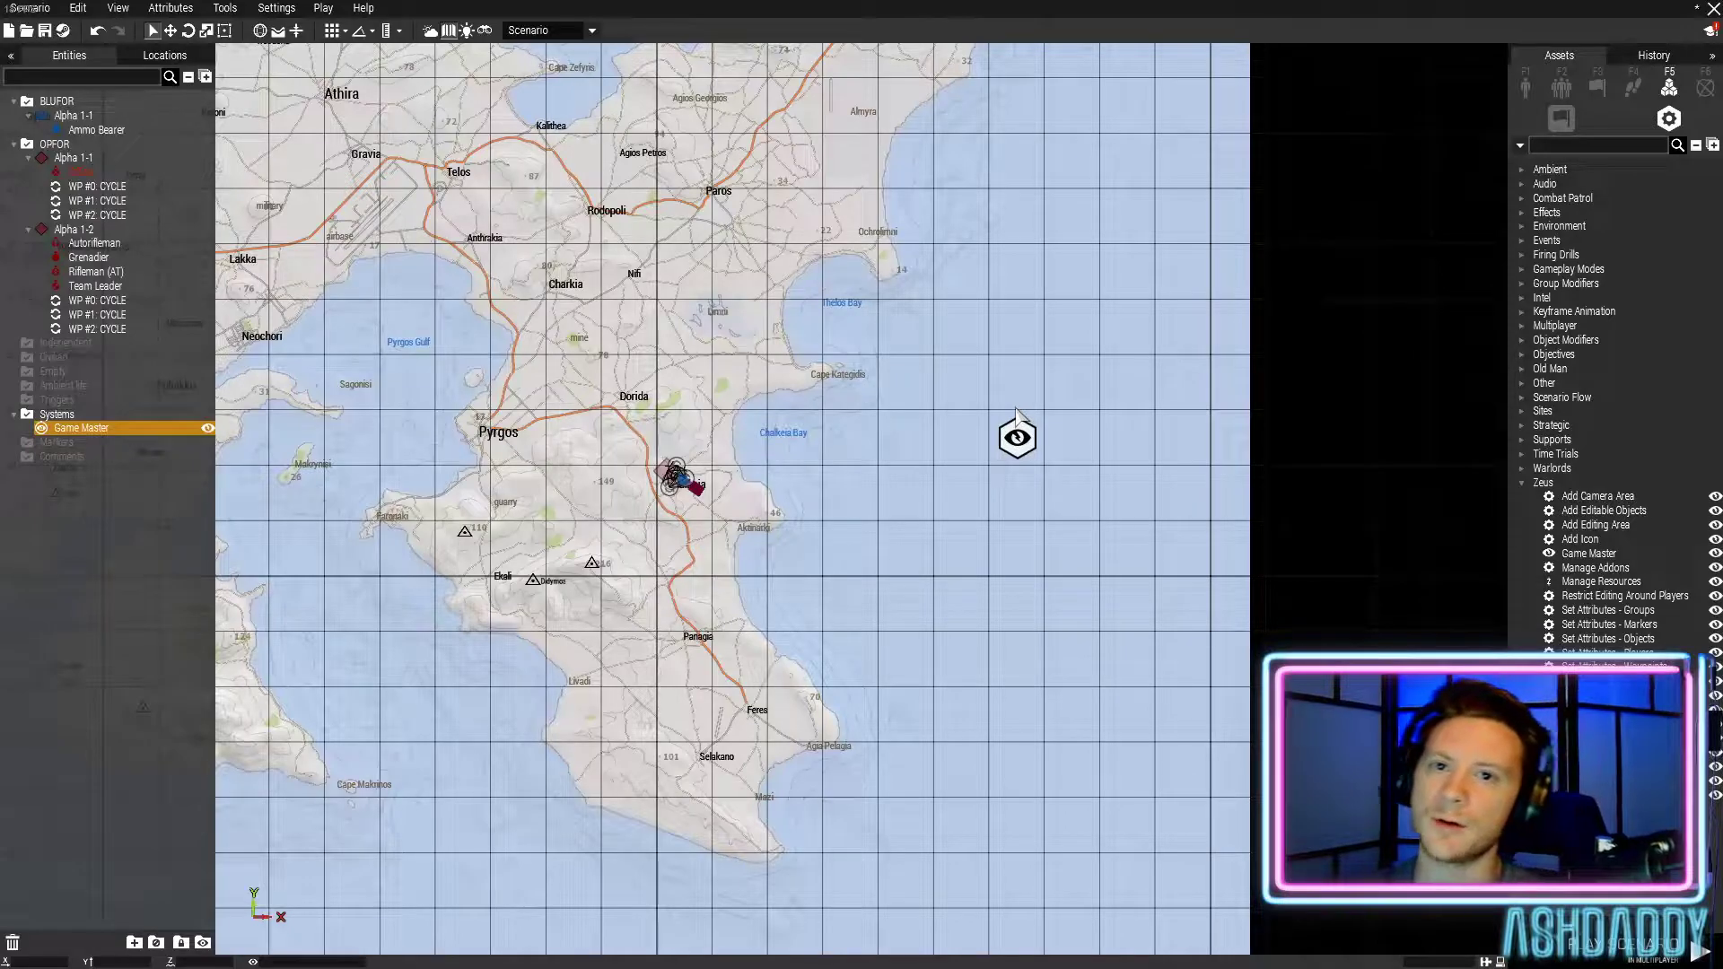
{"action": "scroll", "coordinate": [1016, 411], "scroll_direction": "up", "scroll_amount": 3}
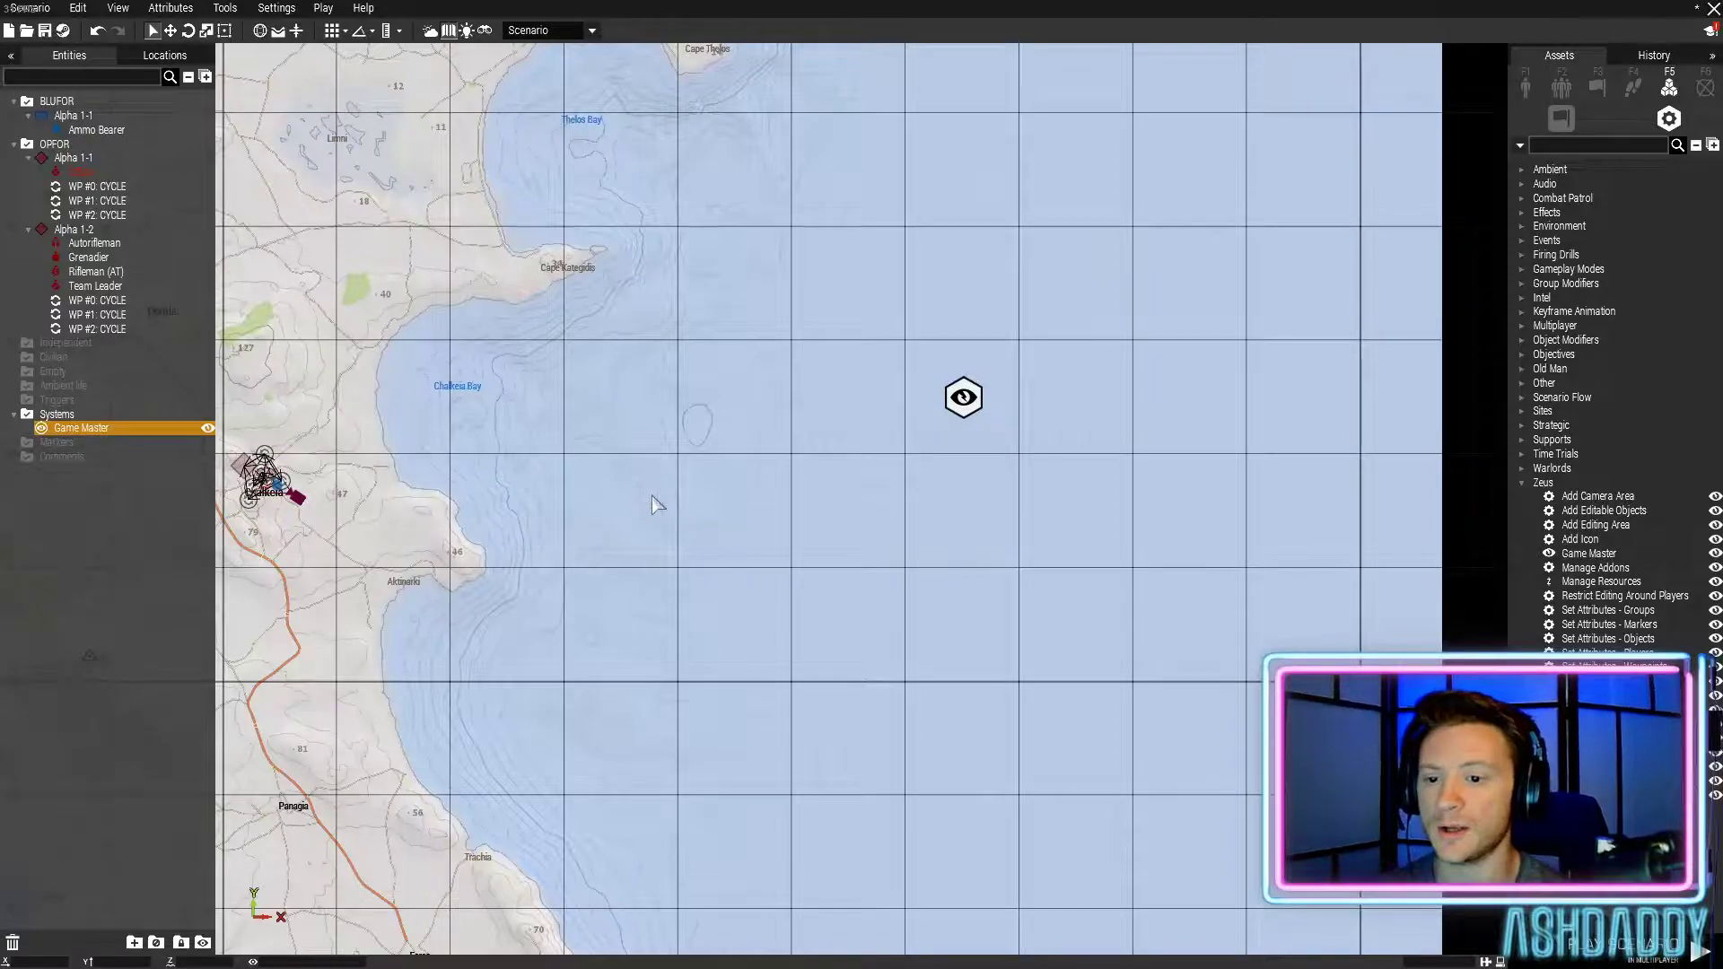
Select the Game Master module on the map and start saving it as a custom composition
{"action": "left_click", "coordinate": [888, 347]}
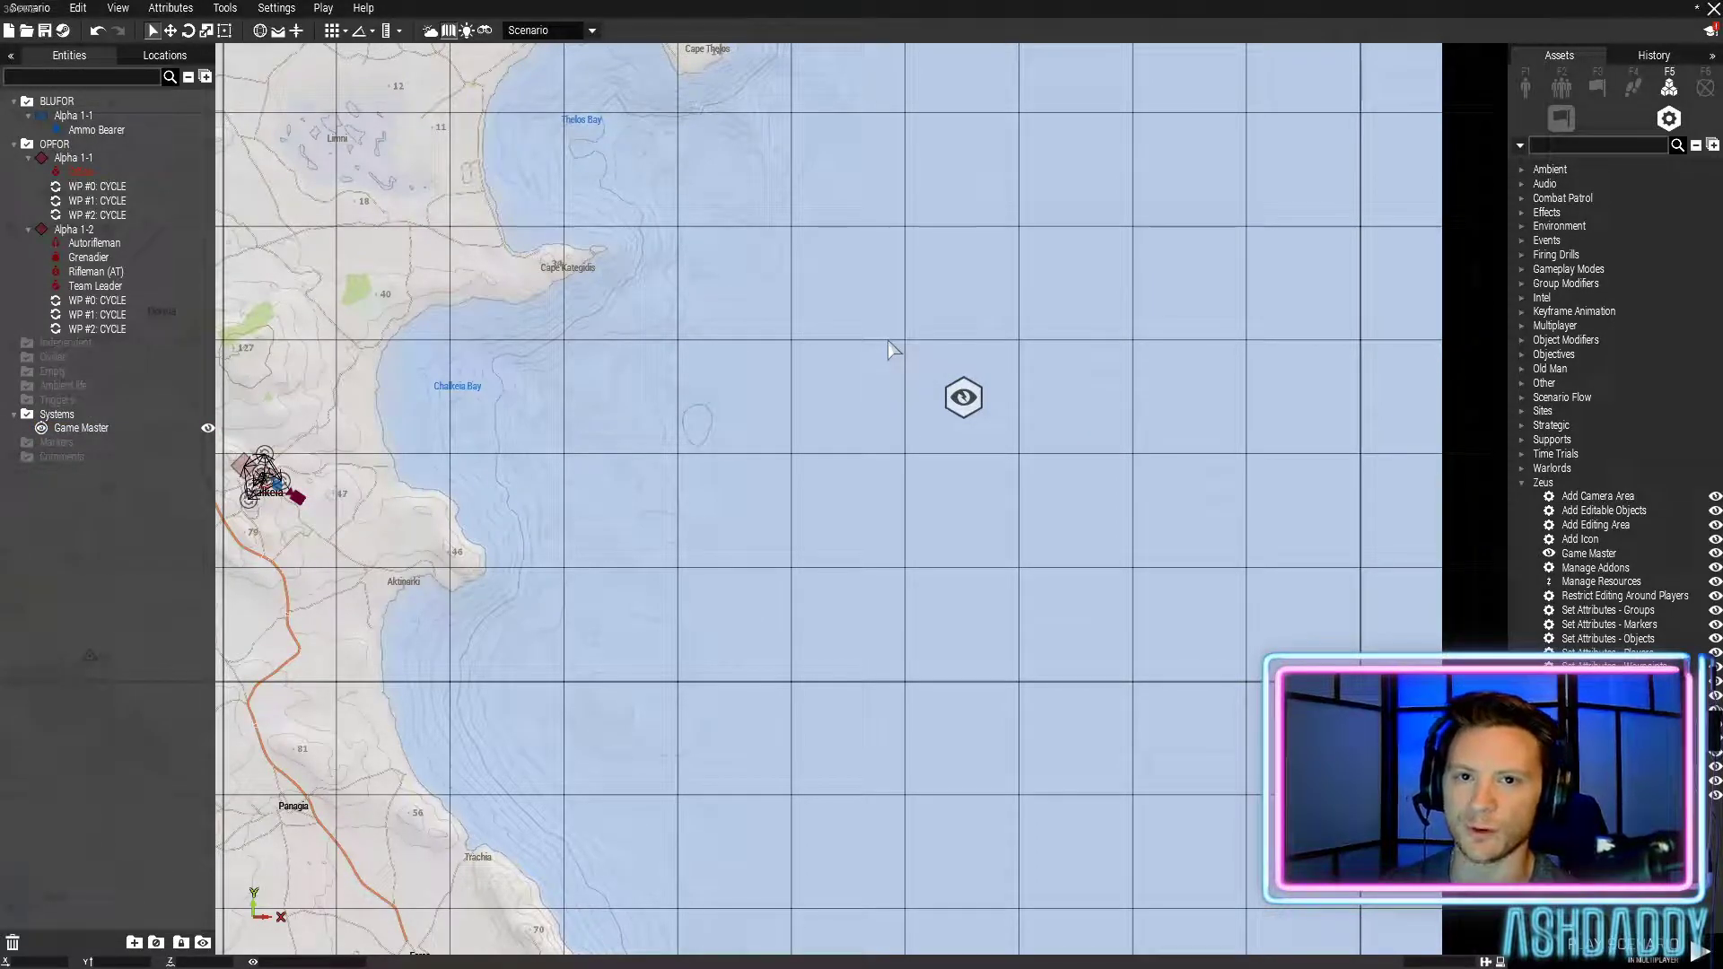
{"action": "right_click_drag", "start_coordinate": [1041, 302], "coordinate": [936, 303]}
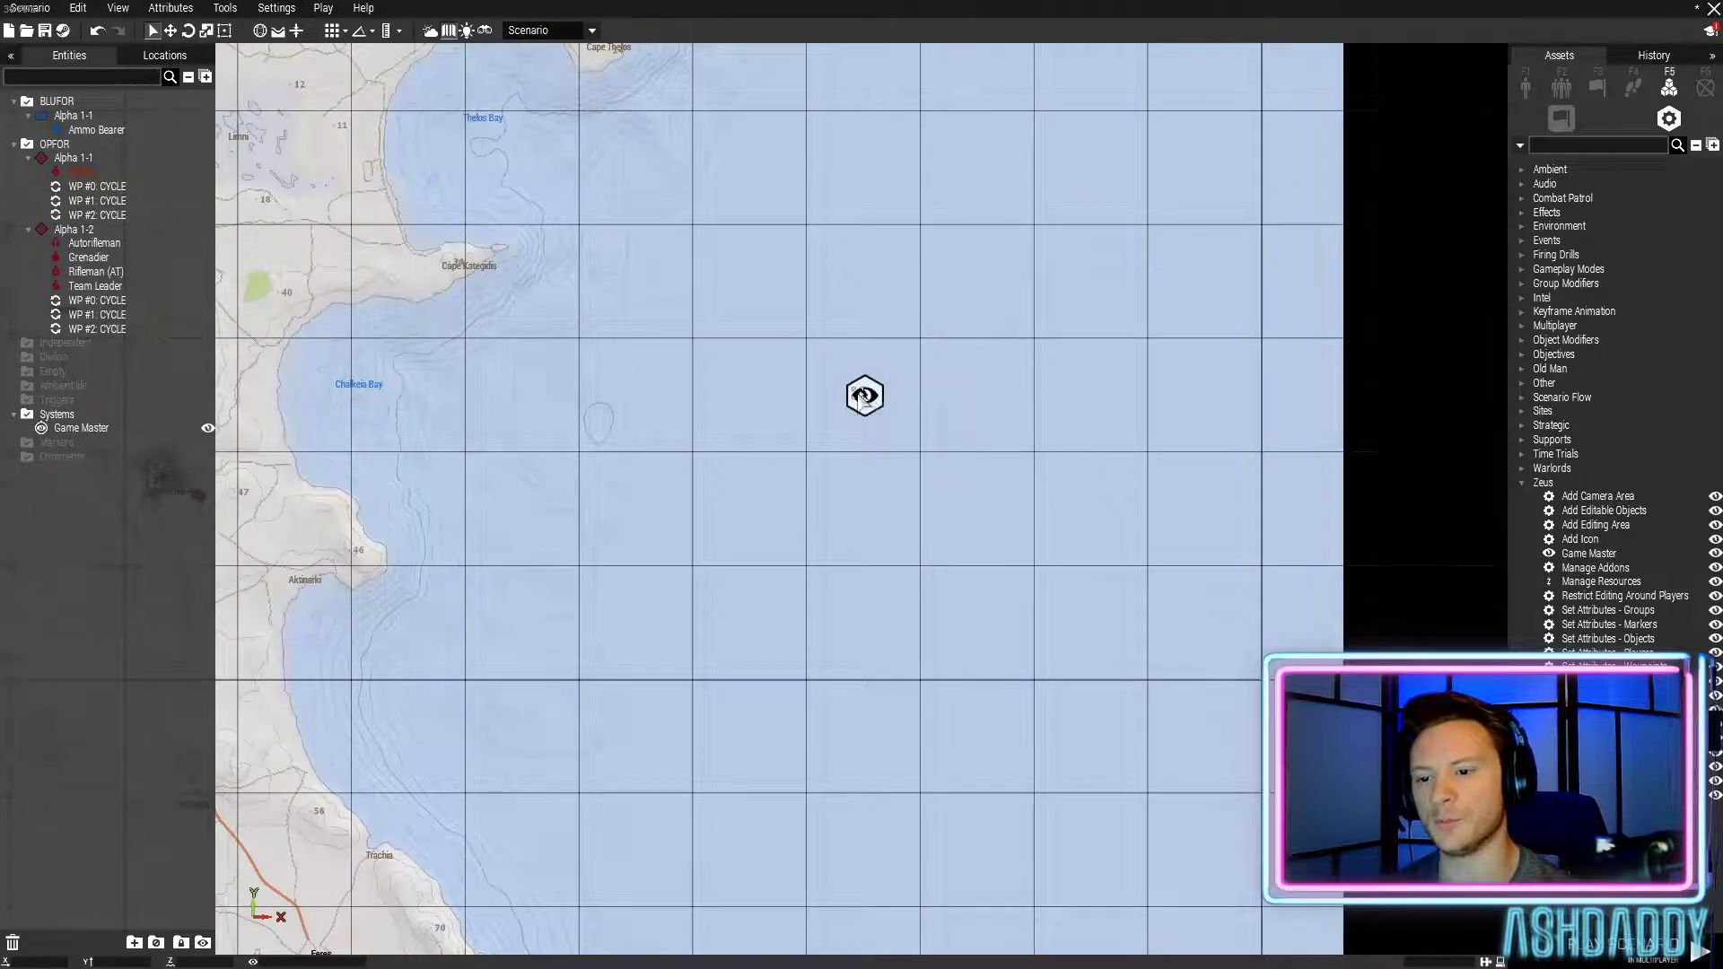
{"action": "left_click_drag", "start_coordinate": [761, 277], "coordinate": [1030, 476]}
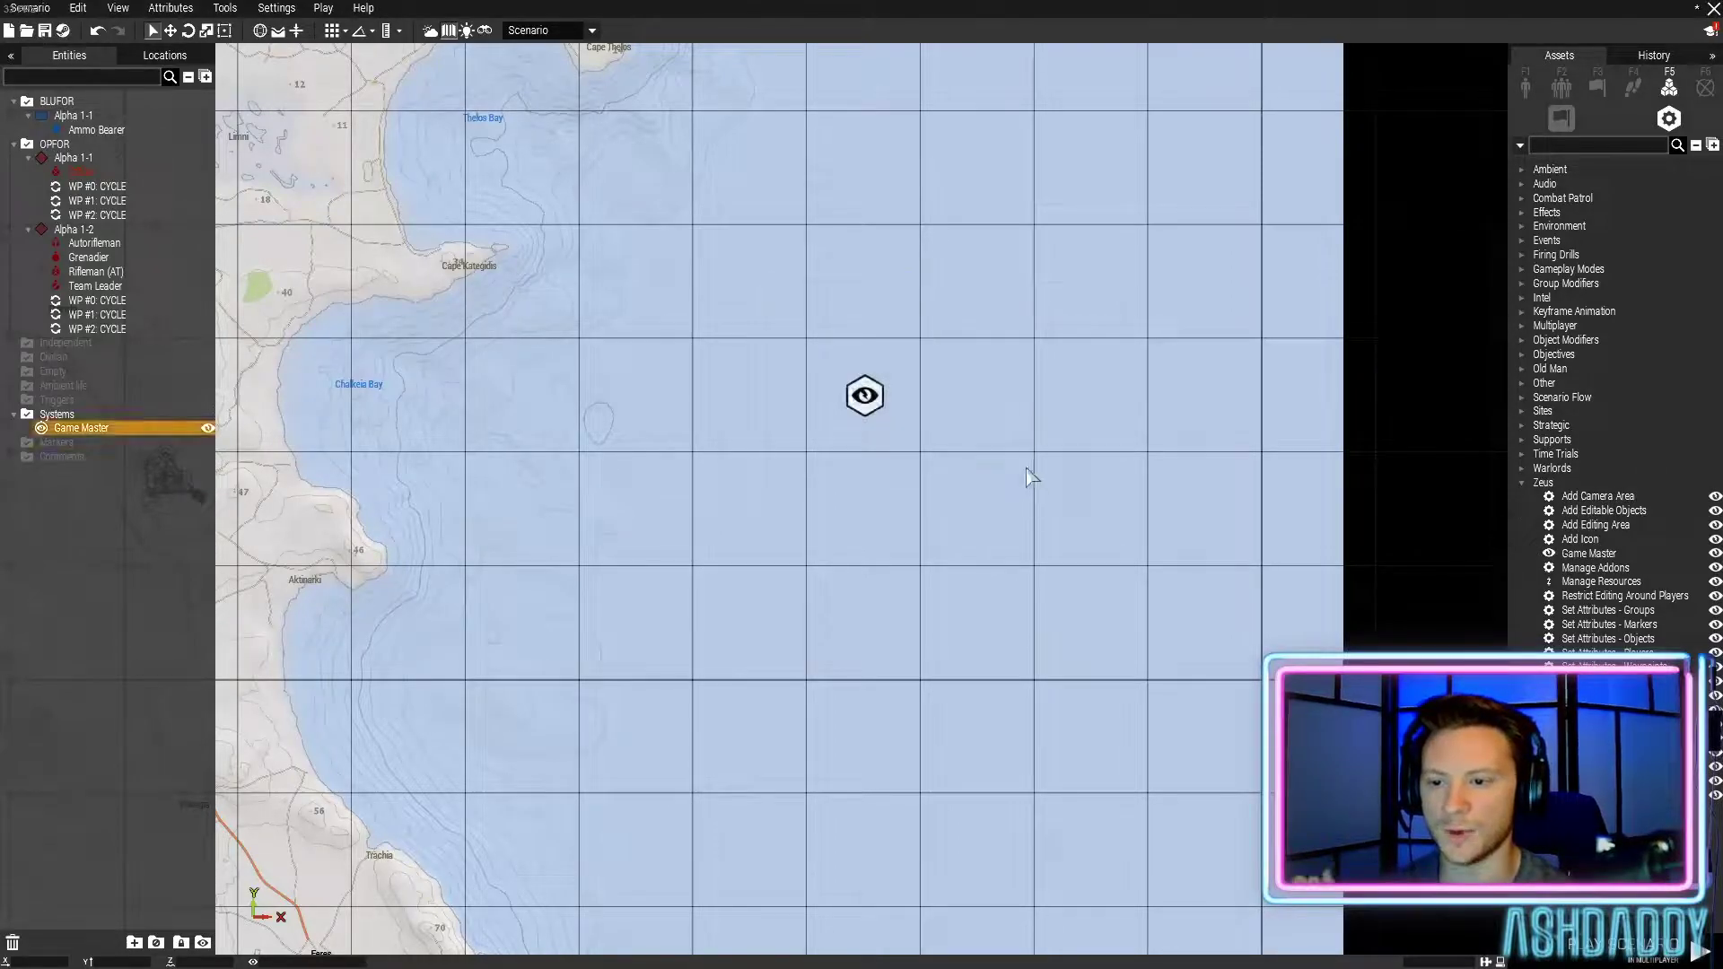
{"action": "right_click", "coordinate": [866, 399]}
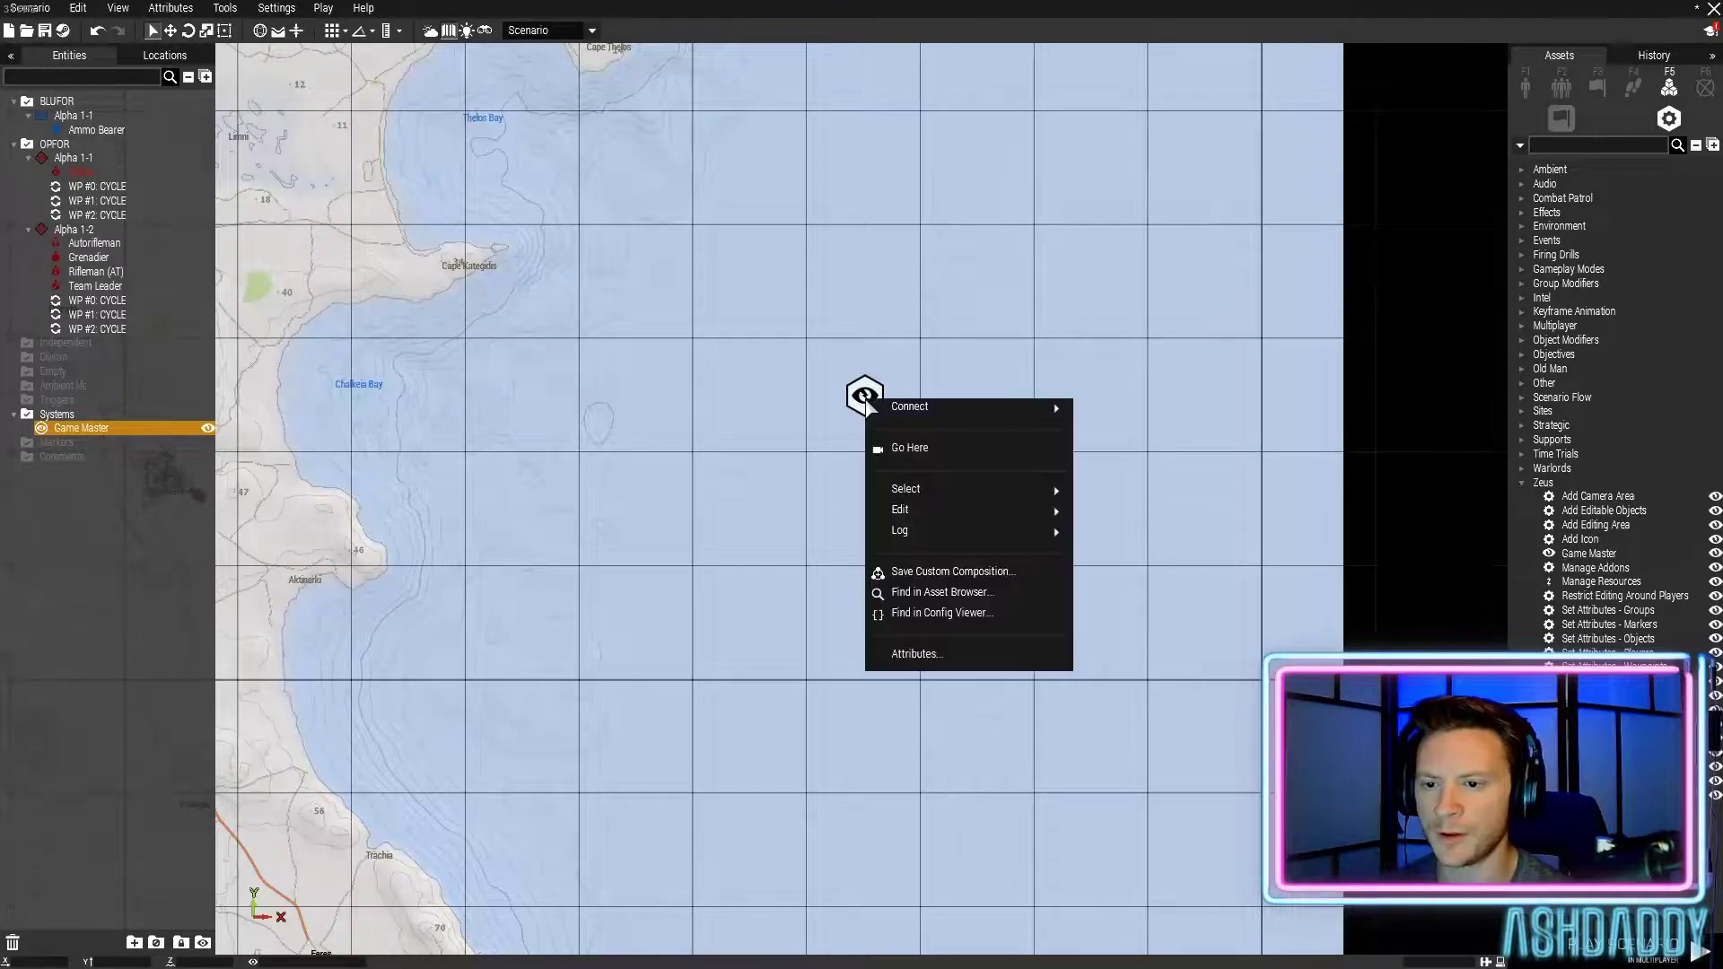
{"action": "left_click", "coordinate": [936, 570]}
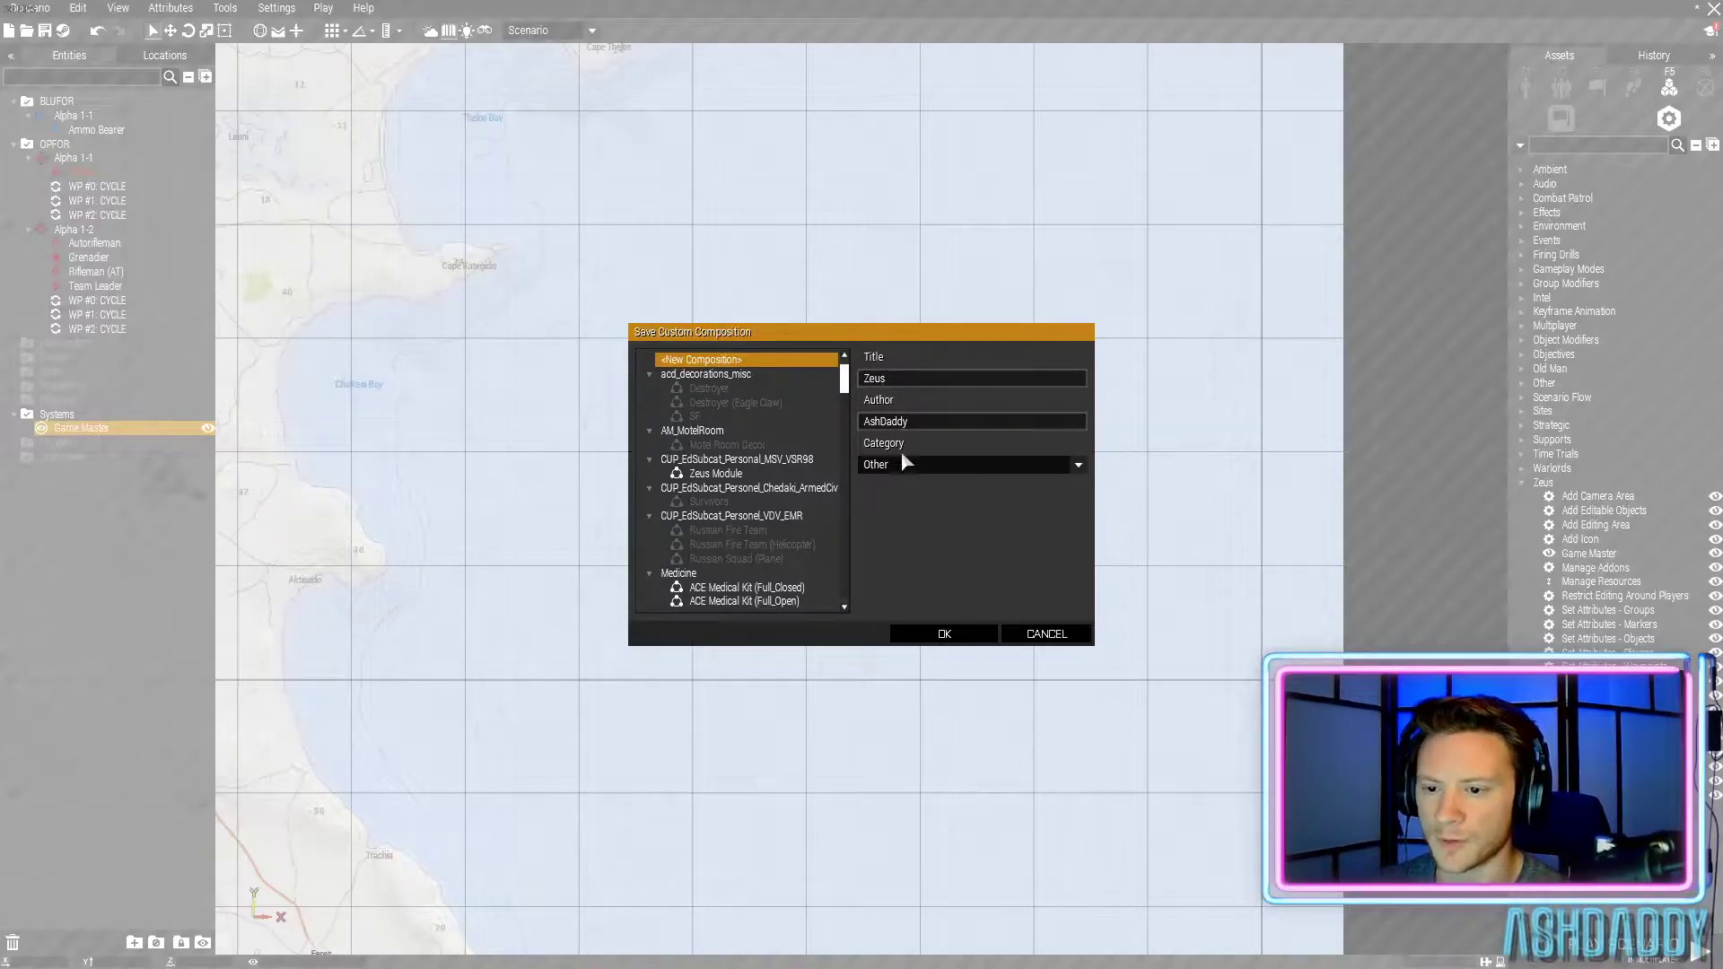
Assign the Accessories category to the new composition titled Zeus and save it
{"action": "left_click", "coordinate": [881, 471]}
{"action": "scroll", "coordinate": [908, 557], "scroll_direction": "down", "scroll_amount": 3}
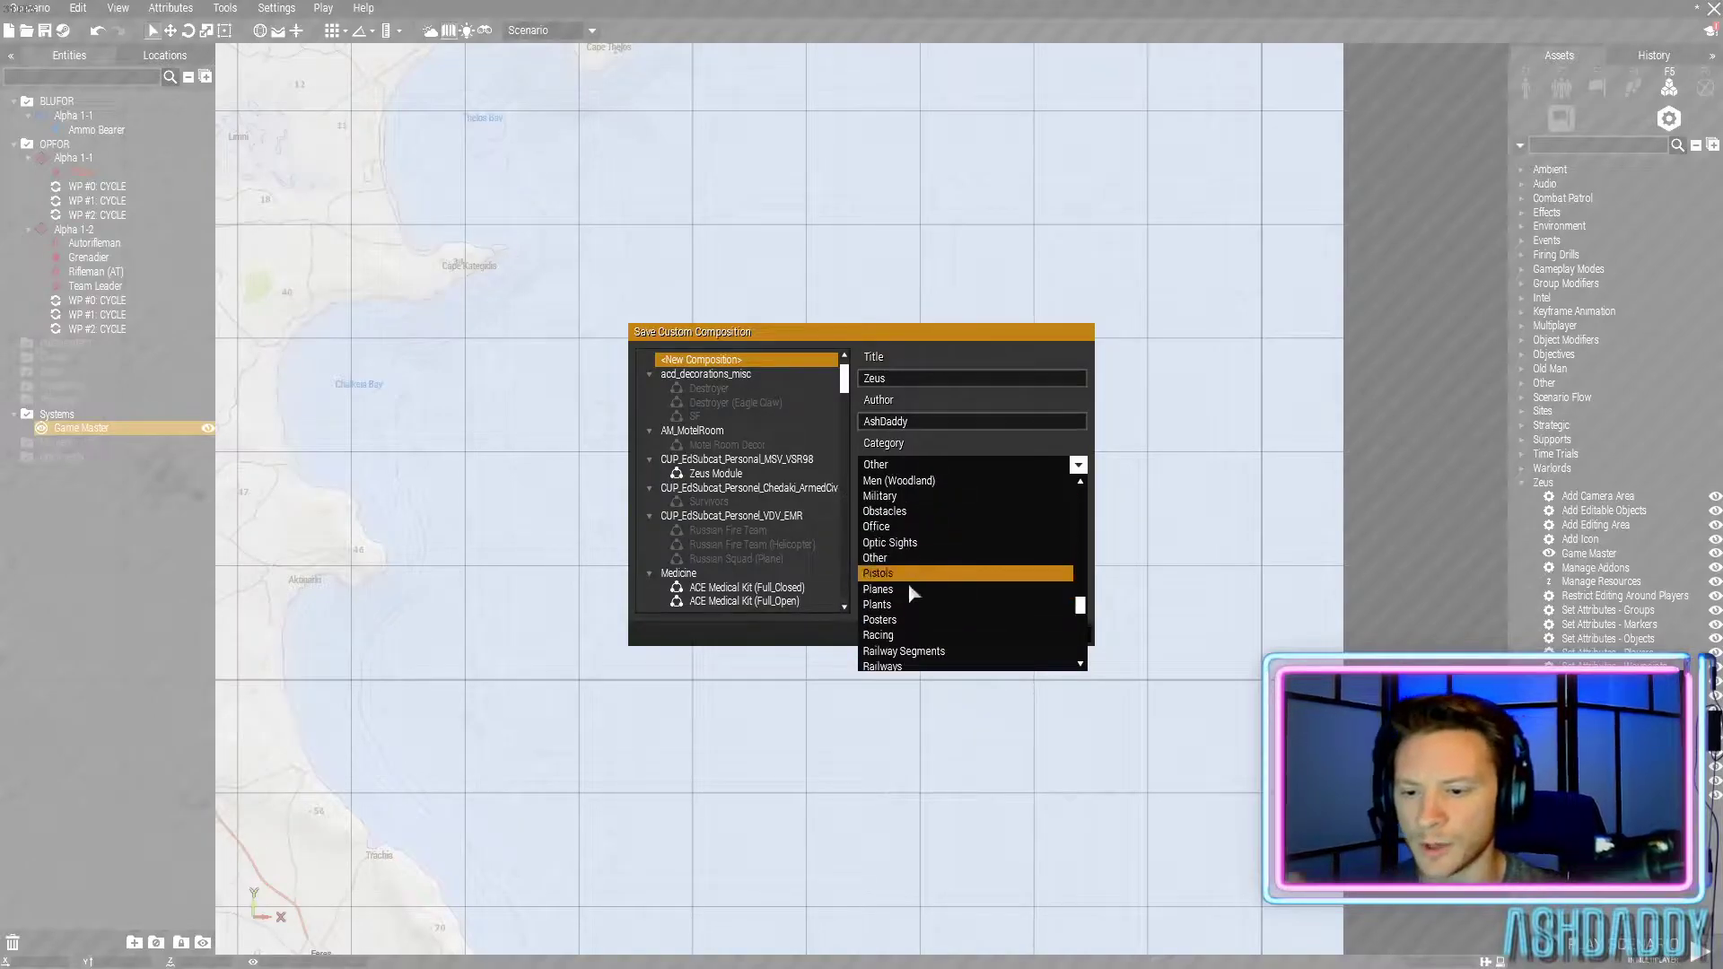
{"action": "scroll", "coordinate": [915, 601], "scroll_direction": "down", "scroll_amount": 5}
{"action": "scroll", "coordinate": [928, 628], "scroll_direction": "down", "scroll_amount": 5}
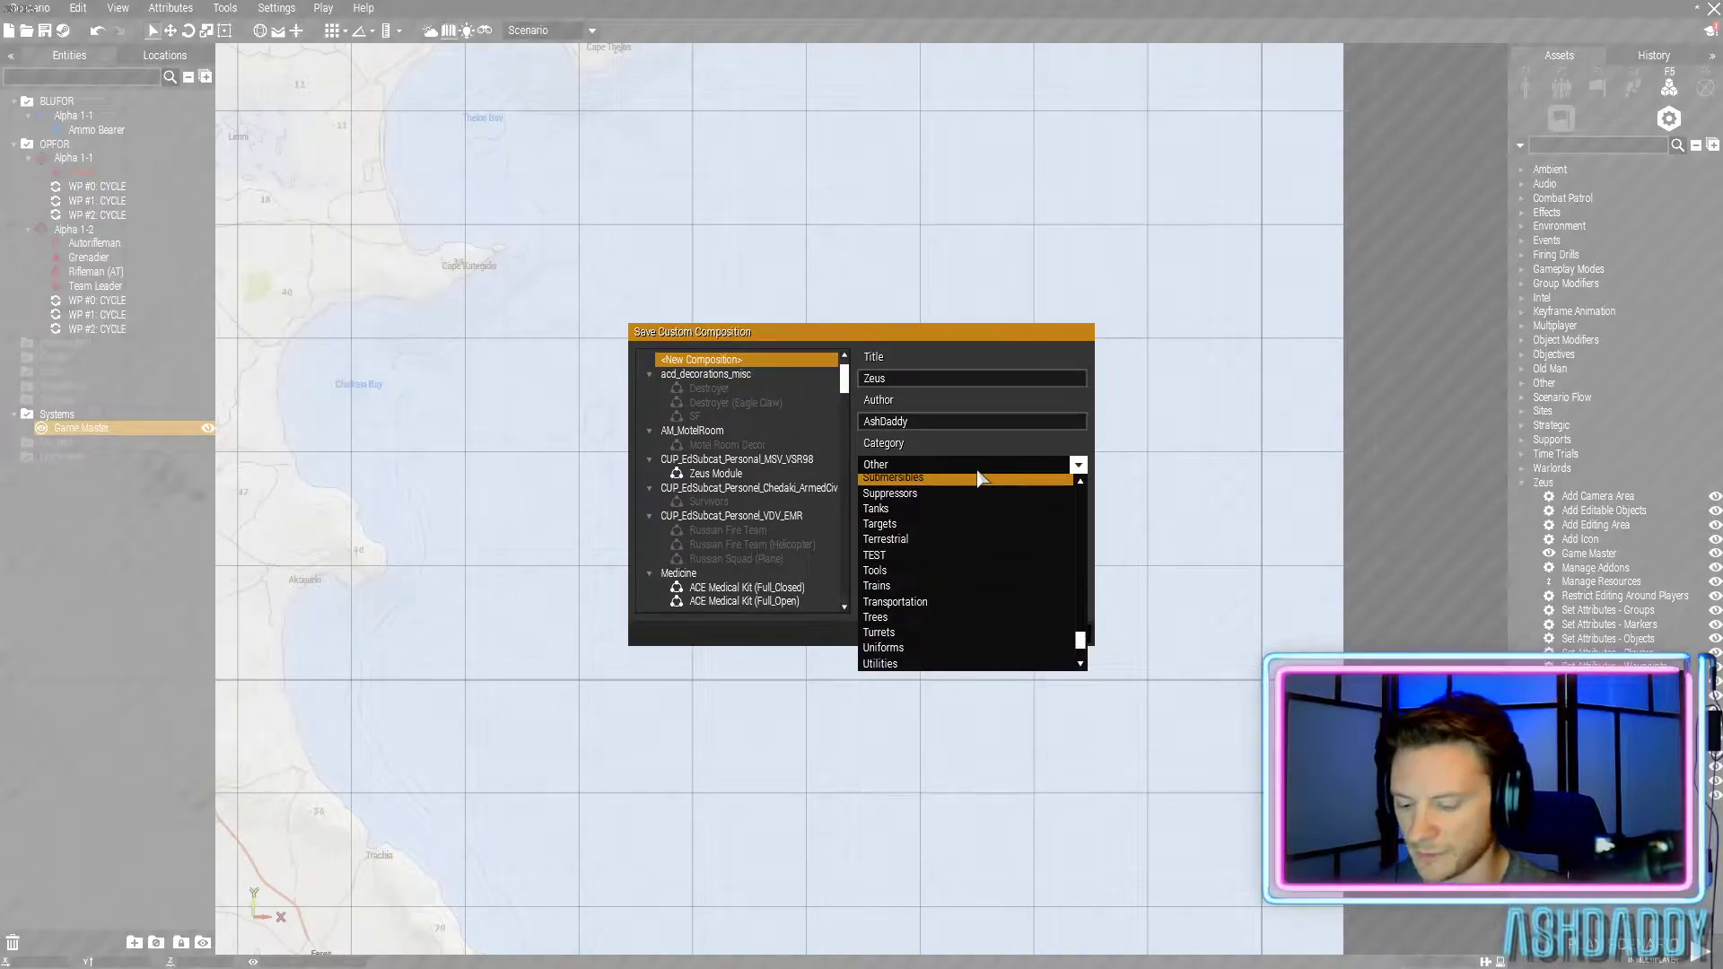
{"action": "type", "text": "mi"}
{"action": "scroll", "coordinate": [935, 487], "scroll_direction": "up", "scroll_amount": 15}
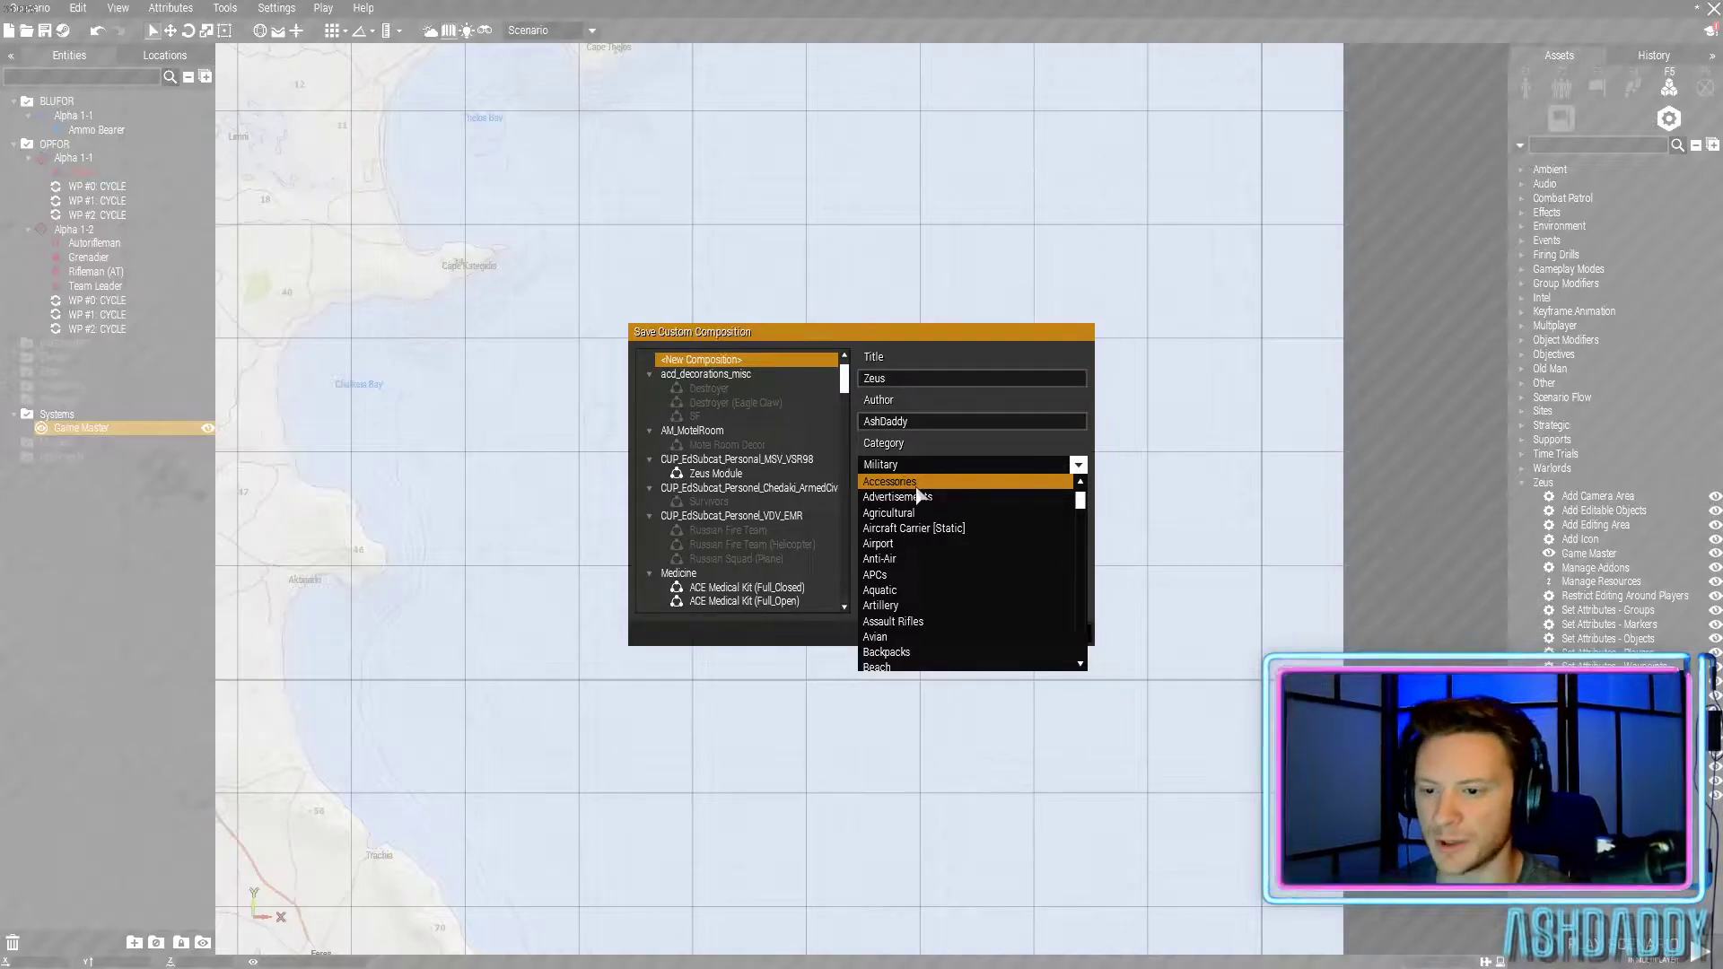
{"action": "left_click", "coordinate": [917, 487]}
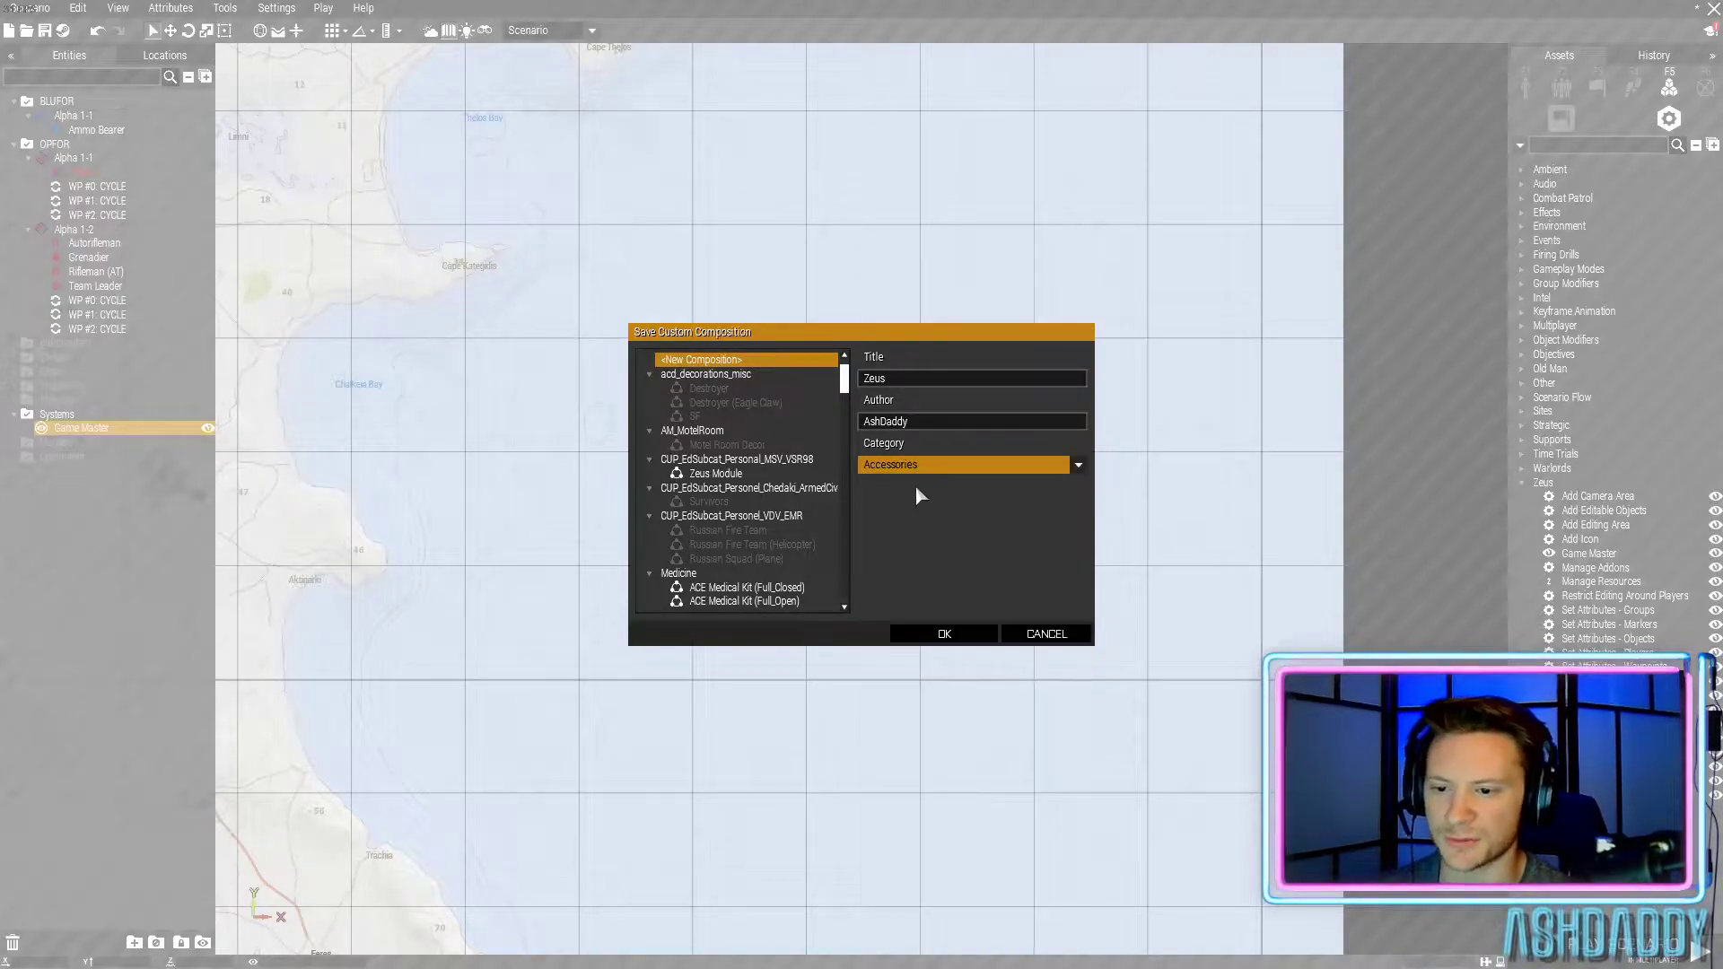
{"action": "left_click", "coordinate": [943, 634]}
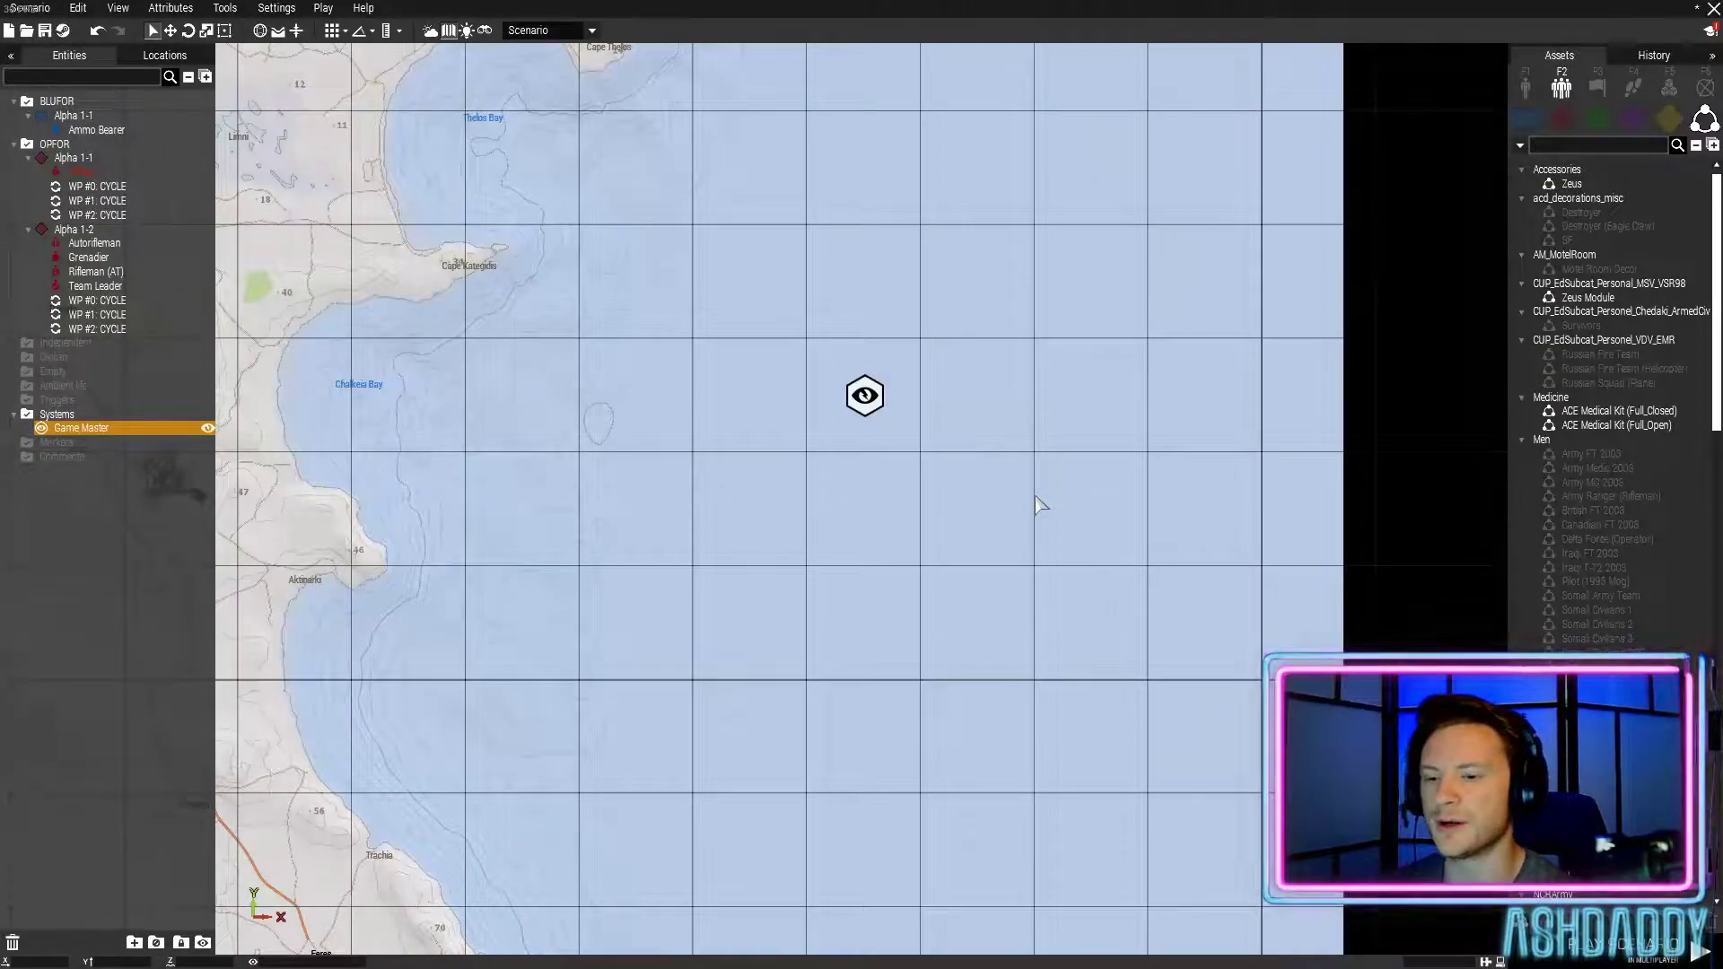
Place the saved Zeus composition from the Accessories category in the sea near the existing Game Master module
{"action": "left_click", "coordinate": [1028, 317]}
{"action": "right_click_drag", "start_coordinate": [1260, 280], "coordinate": [1198, 285]}
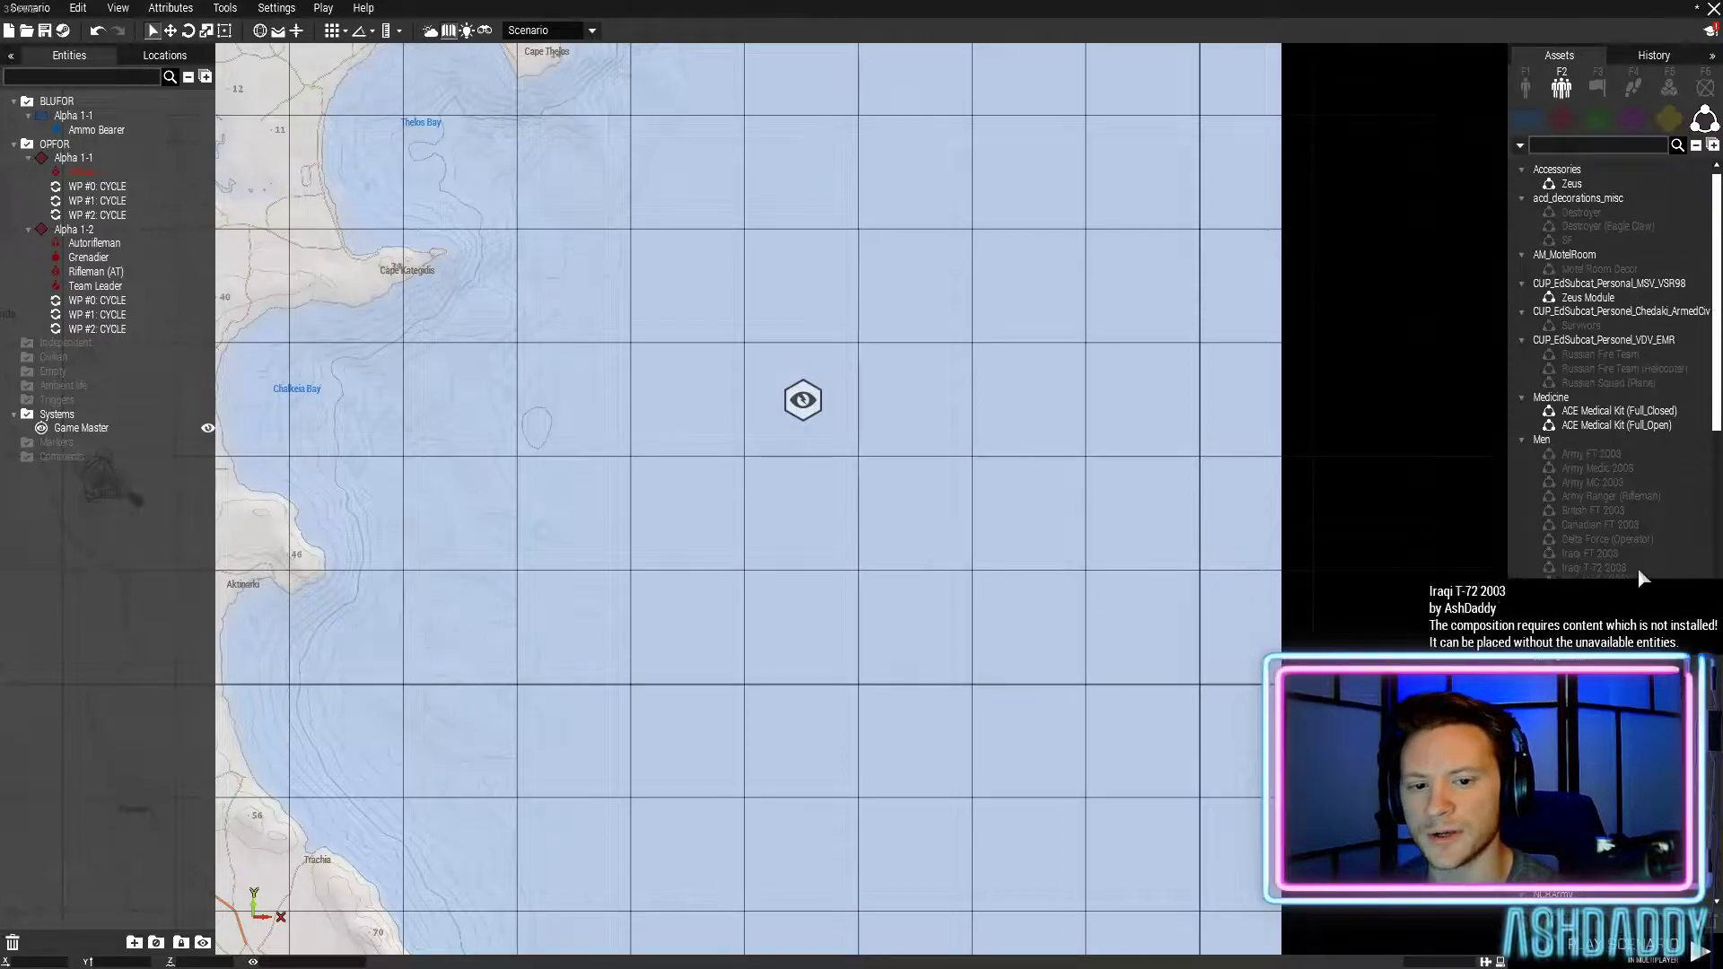
{"action": "scroll", "coordinate": [1606, 574], "scroll_direction": "down", "scroll_amount": 3}
{"action": "scroll", "coordinate": [1590, 372], "scroll_direction": "up", "scroll_amount": 1}
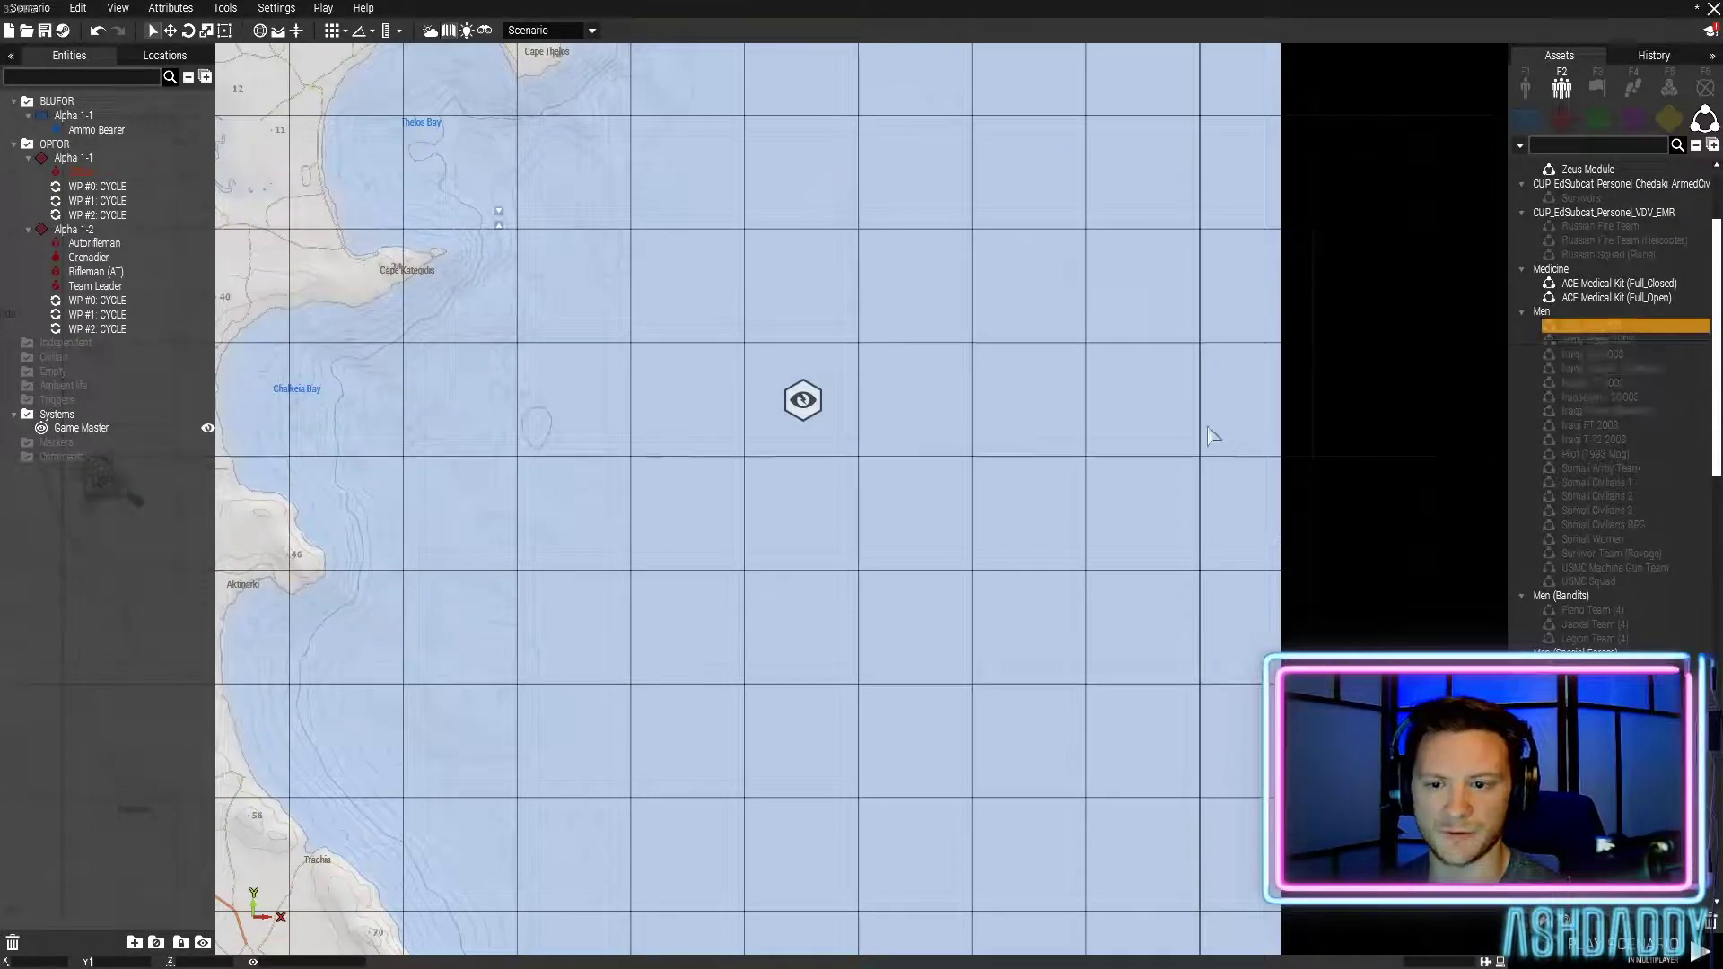
{"action": "scroll", "coordinate": [1586, 329], "scroll_direction": "up", "scroll_amount": 2}
{"action": "scroll", "coordinate": [1586, 329], "scroll_direction": "up", "scroll_amount": 2}
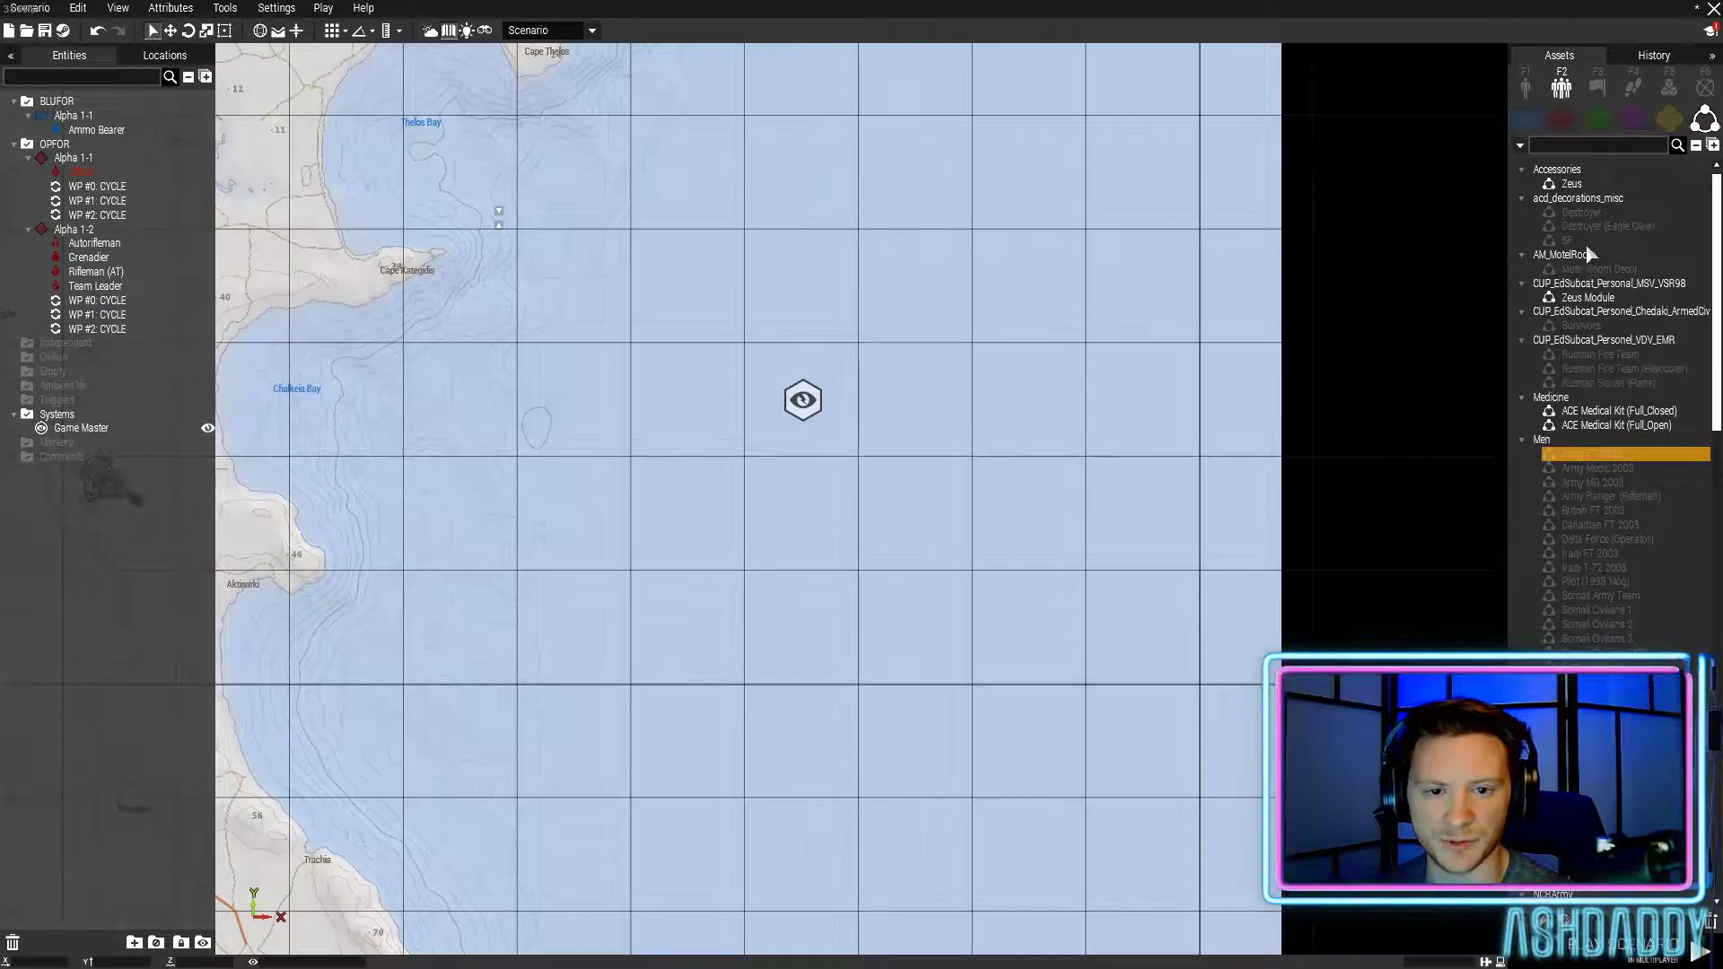
{"action": "left_click", "coordinate": [1571, 185]}
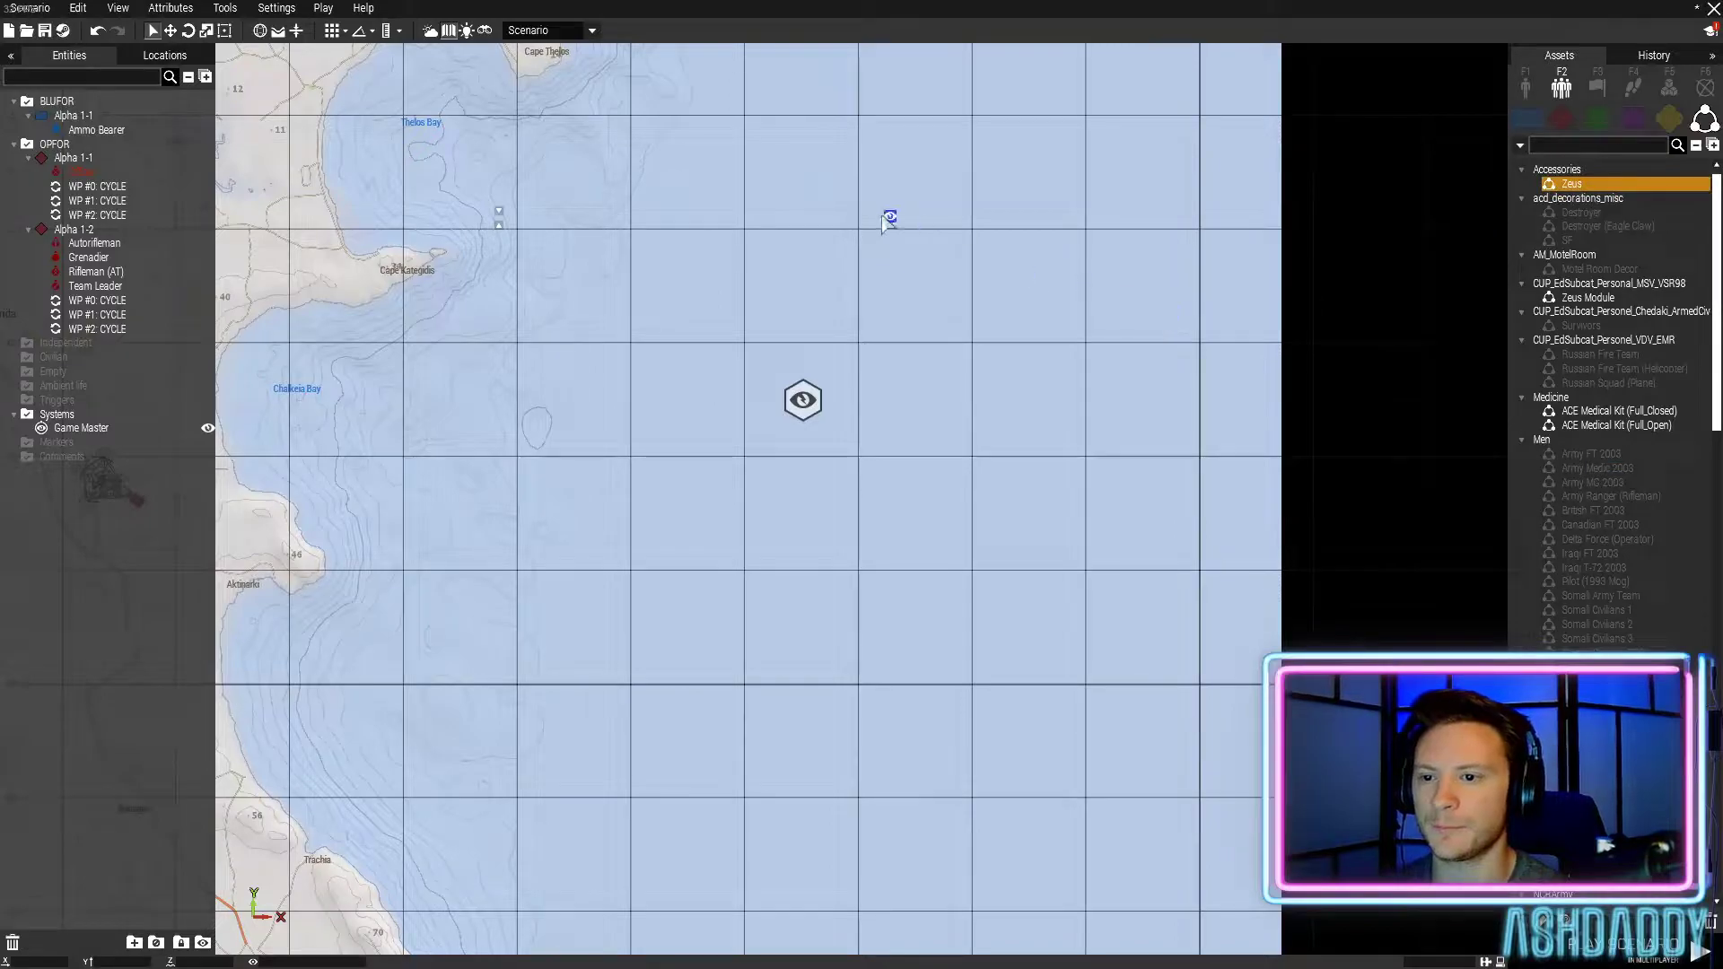
{"action": "left_click", "coordinate": [797, 183]}
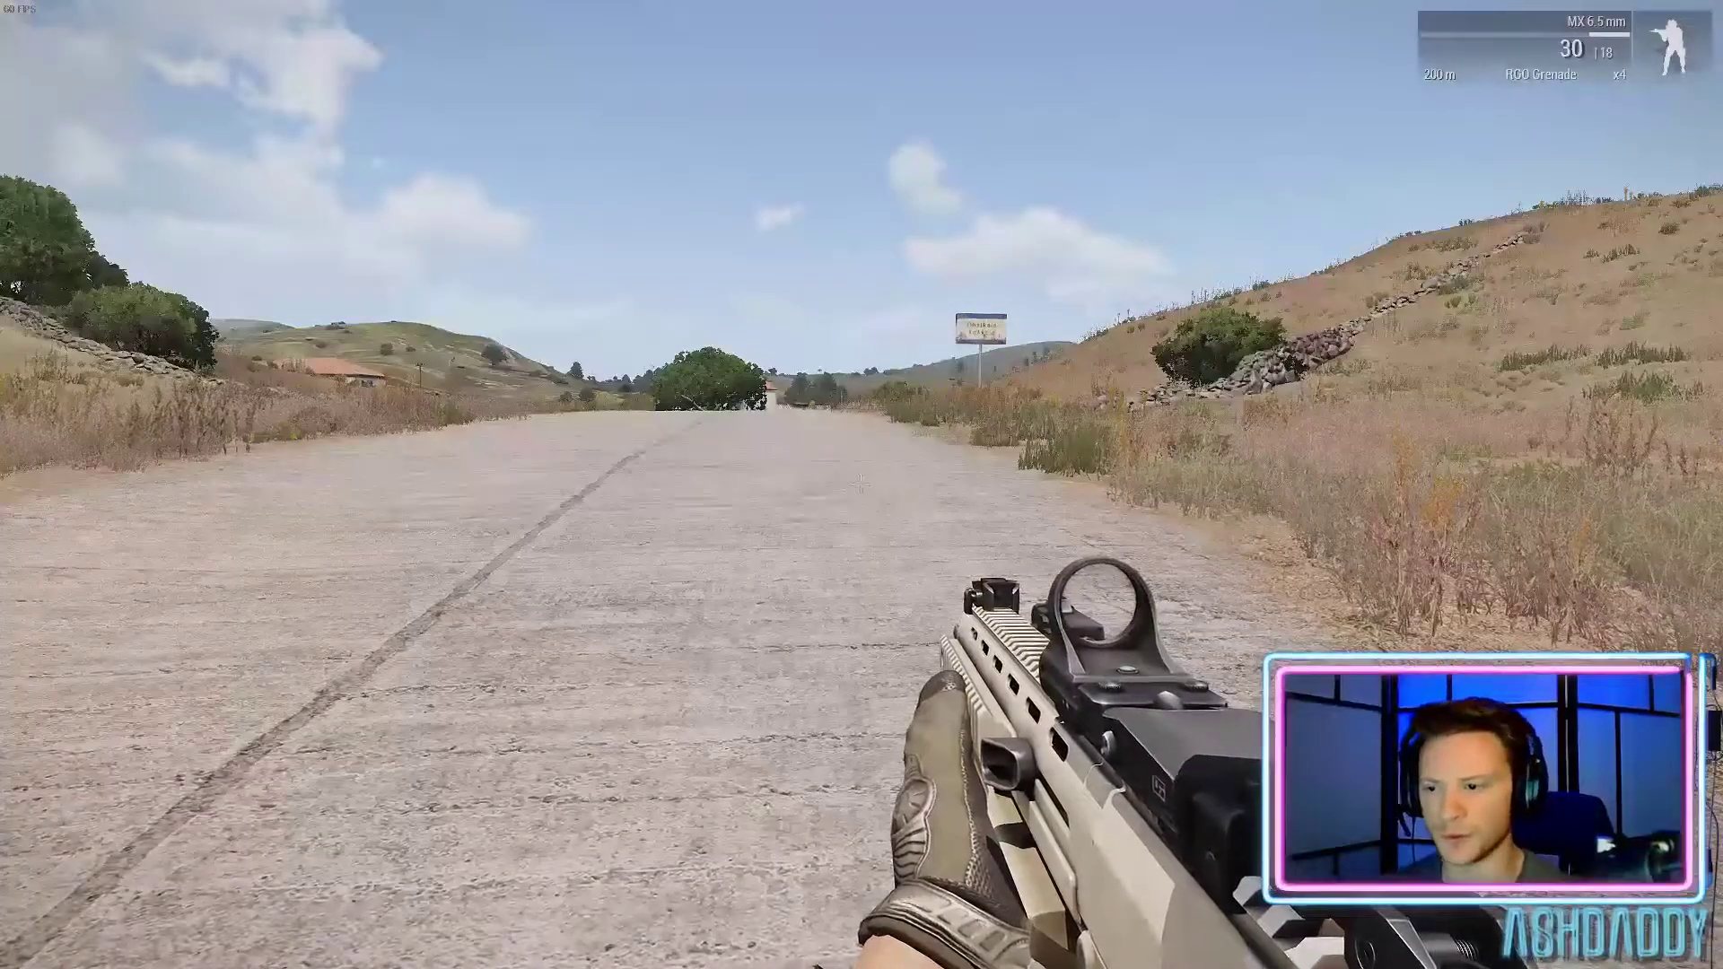
{"action": "key", "text": "a"}
{"action": "key", "text": "shift+w"}
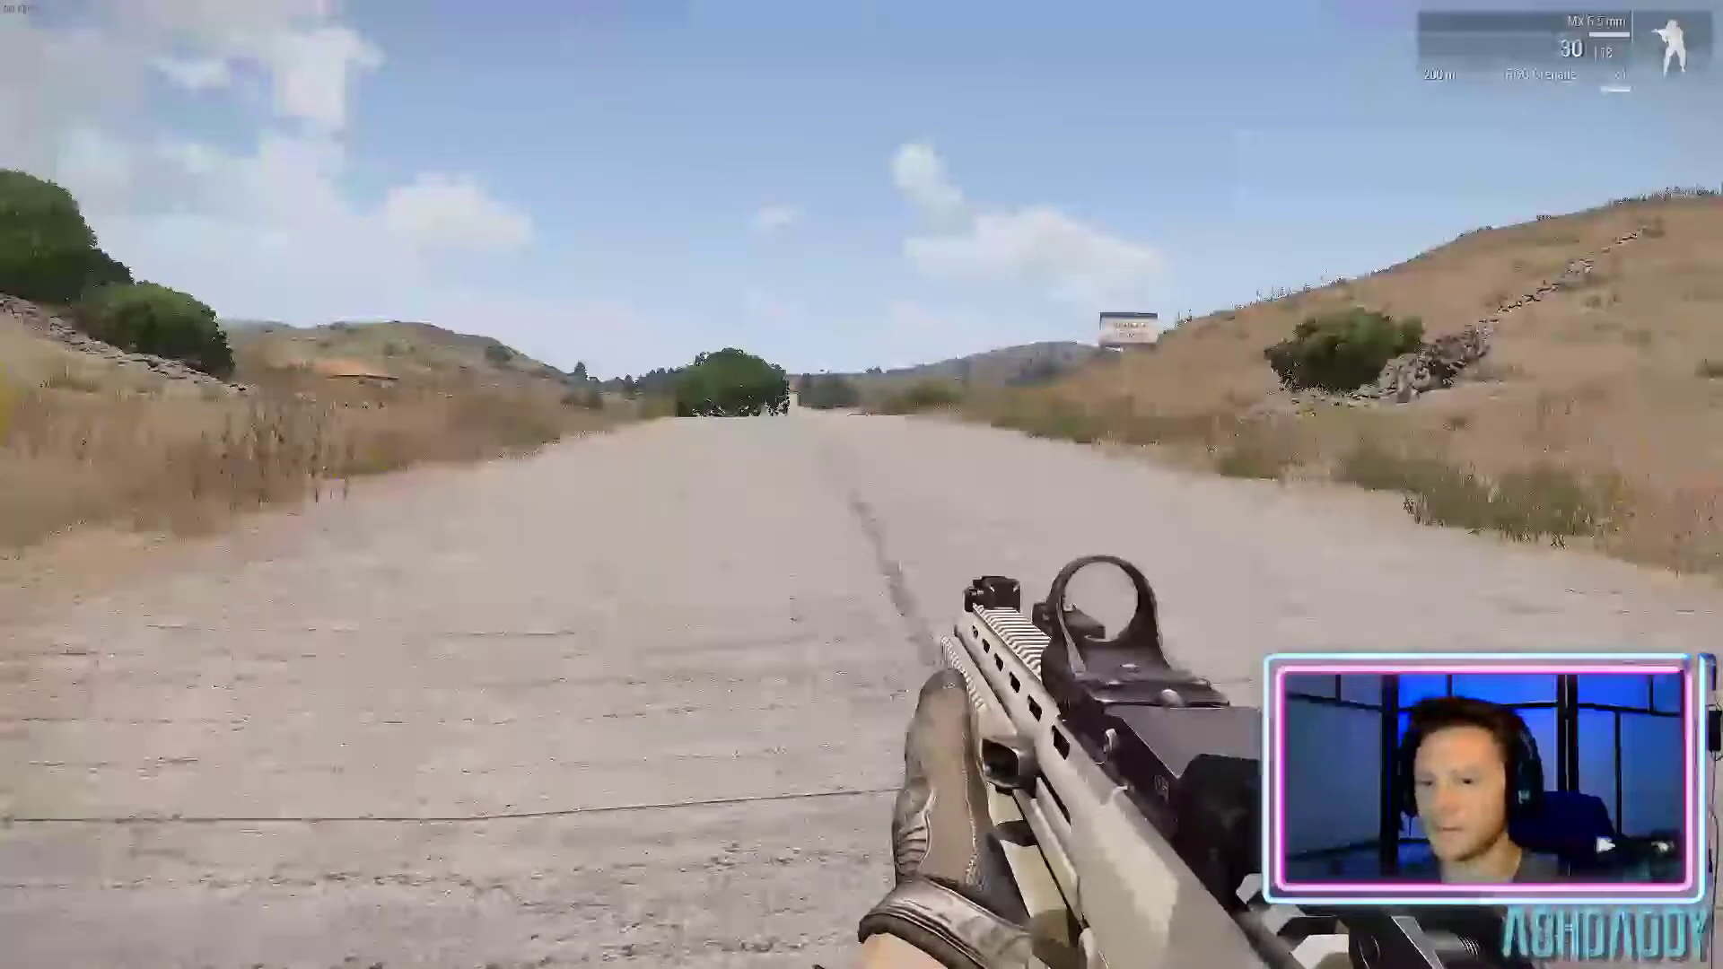
{"action": "key", "text": "i"}
{"action": "key", "text": "i"}
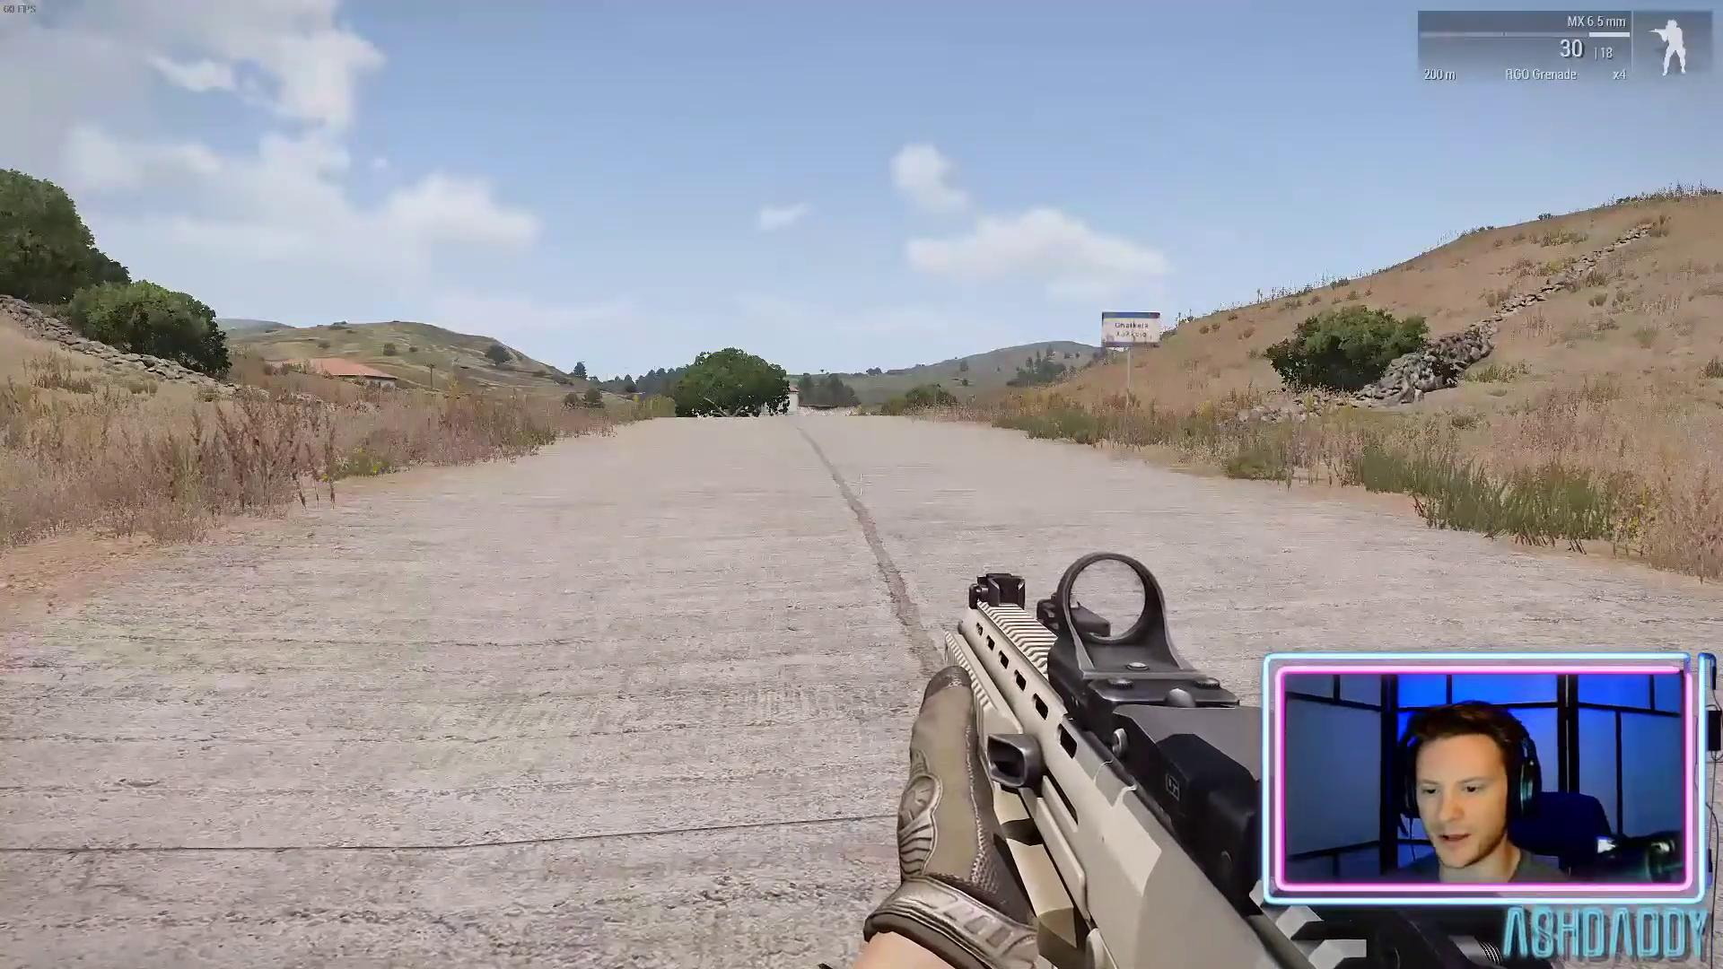
{"action": "key", "text": "w"}
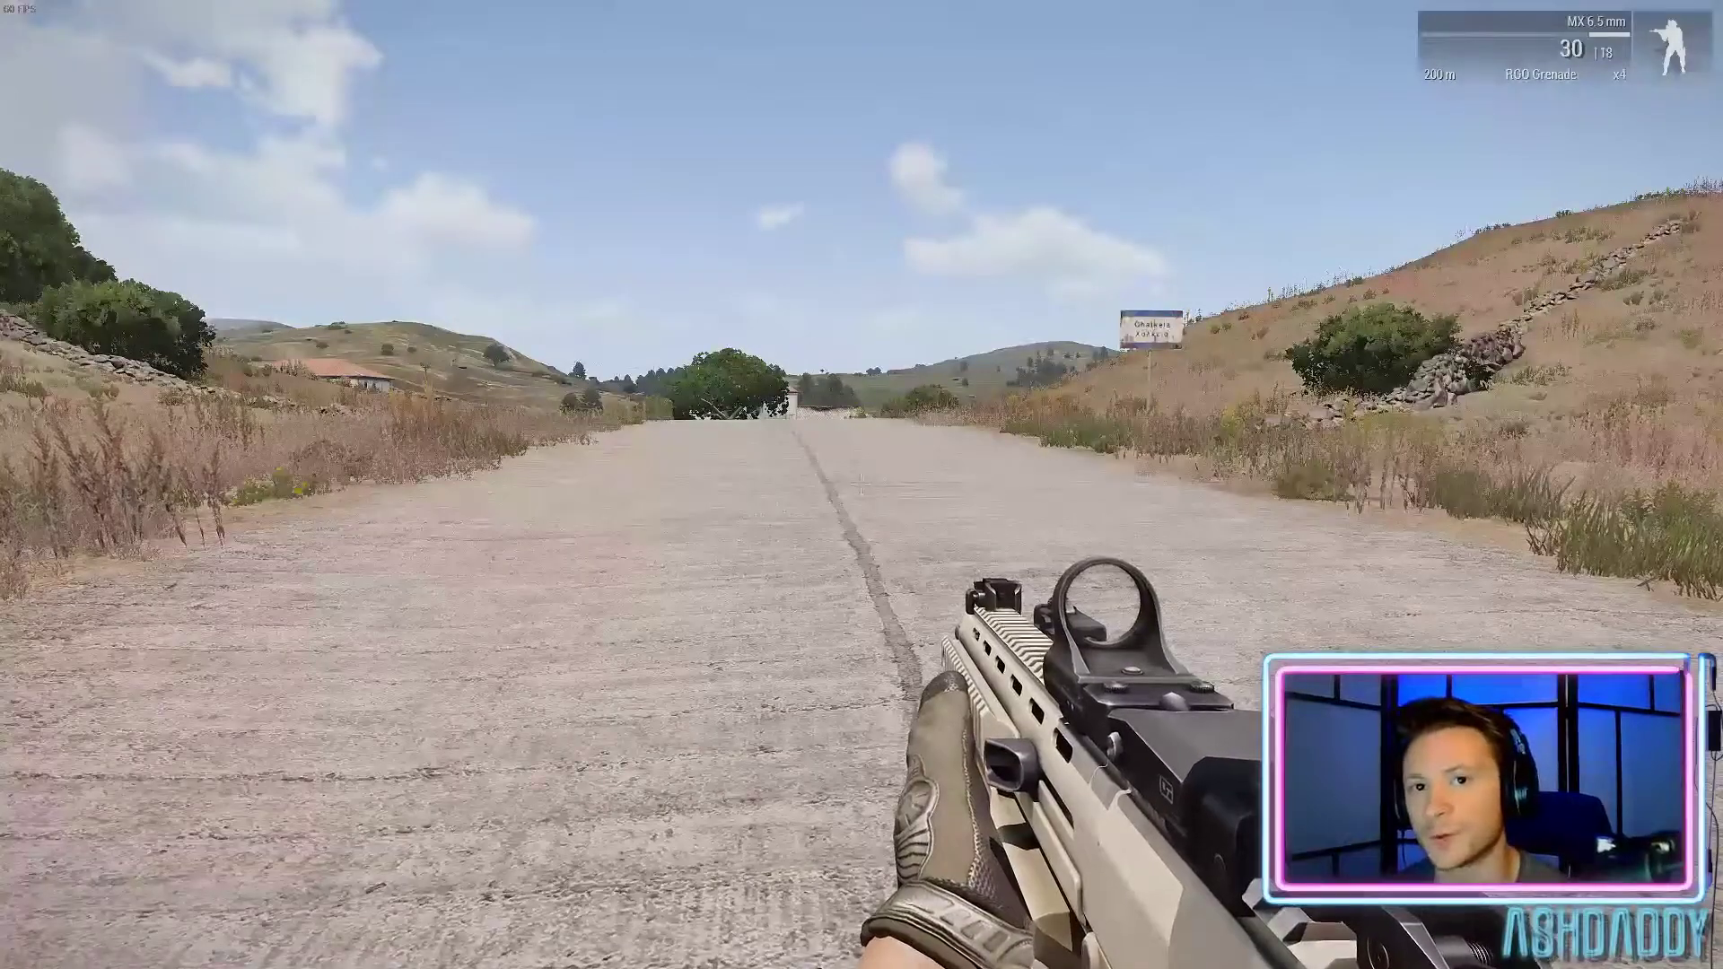
Open the Zeus interface in the running scenario and look over the road around the player's soldier
{"action": "key", "text": "y"}
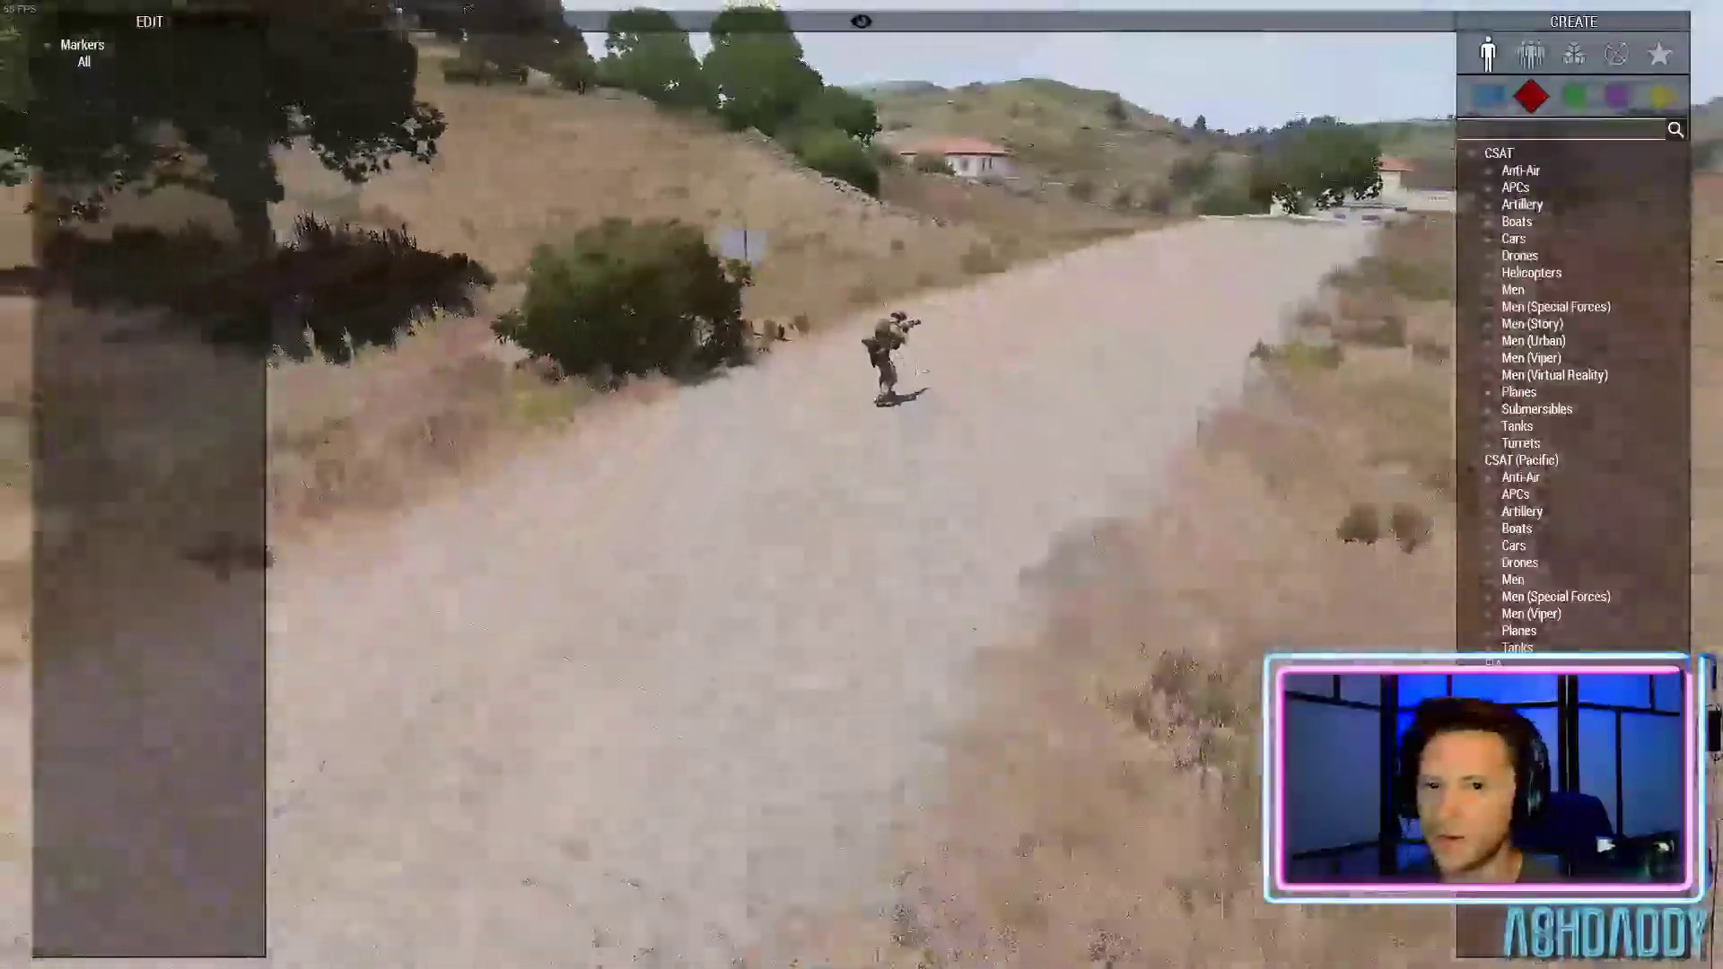
{"action": "right_click_drag", "start_coordinate": [916, 363], "coordinate": [969, 392]}
{"action": "key", "text": "q"}
{"action": "key", "text": "s"}
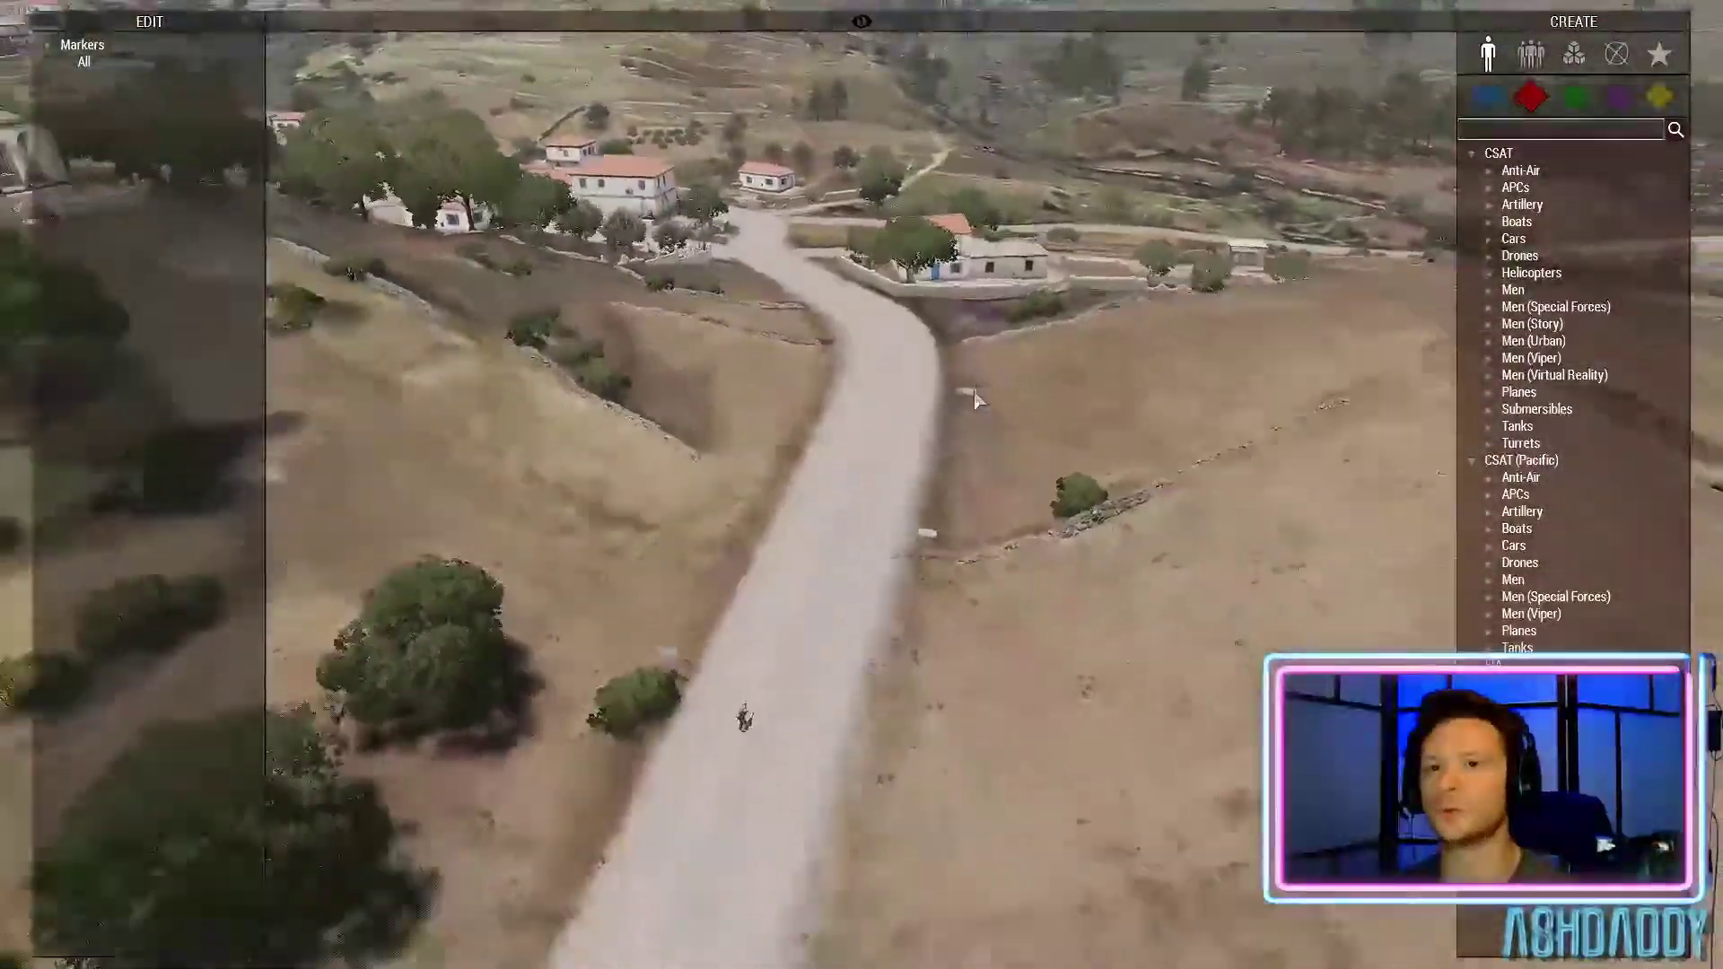
{"action": "scroll", "coordinate": [976, 401], "scroll_direction": "up", "scroll_amount": 6}
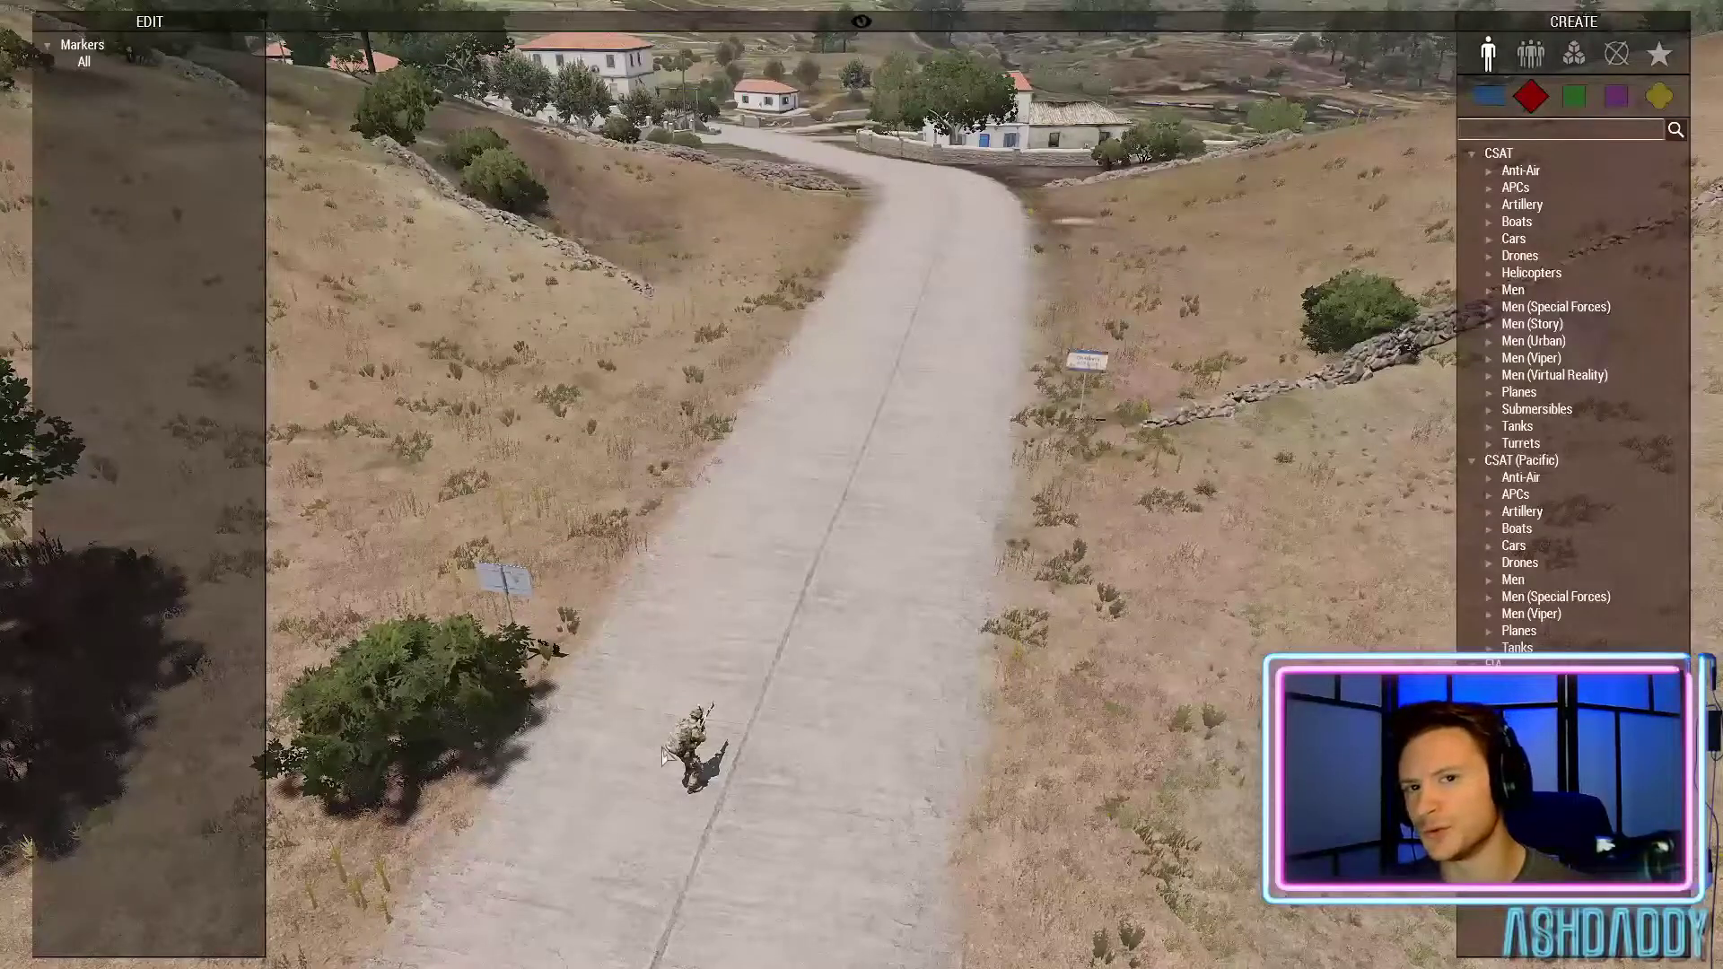
{"action": "key", "text": "a"}
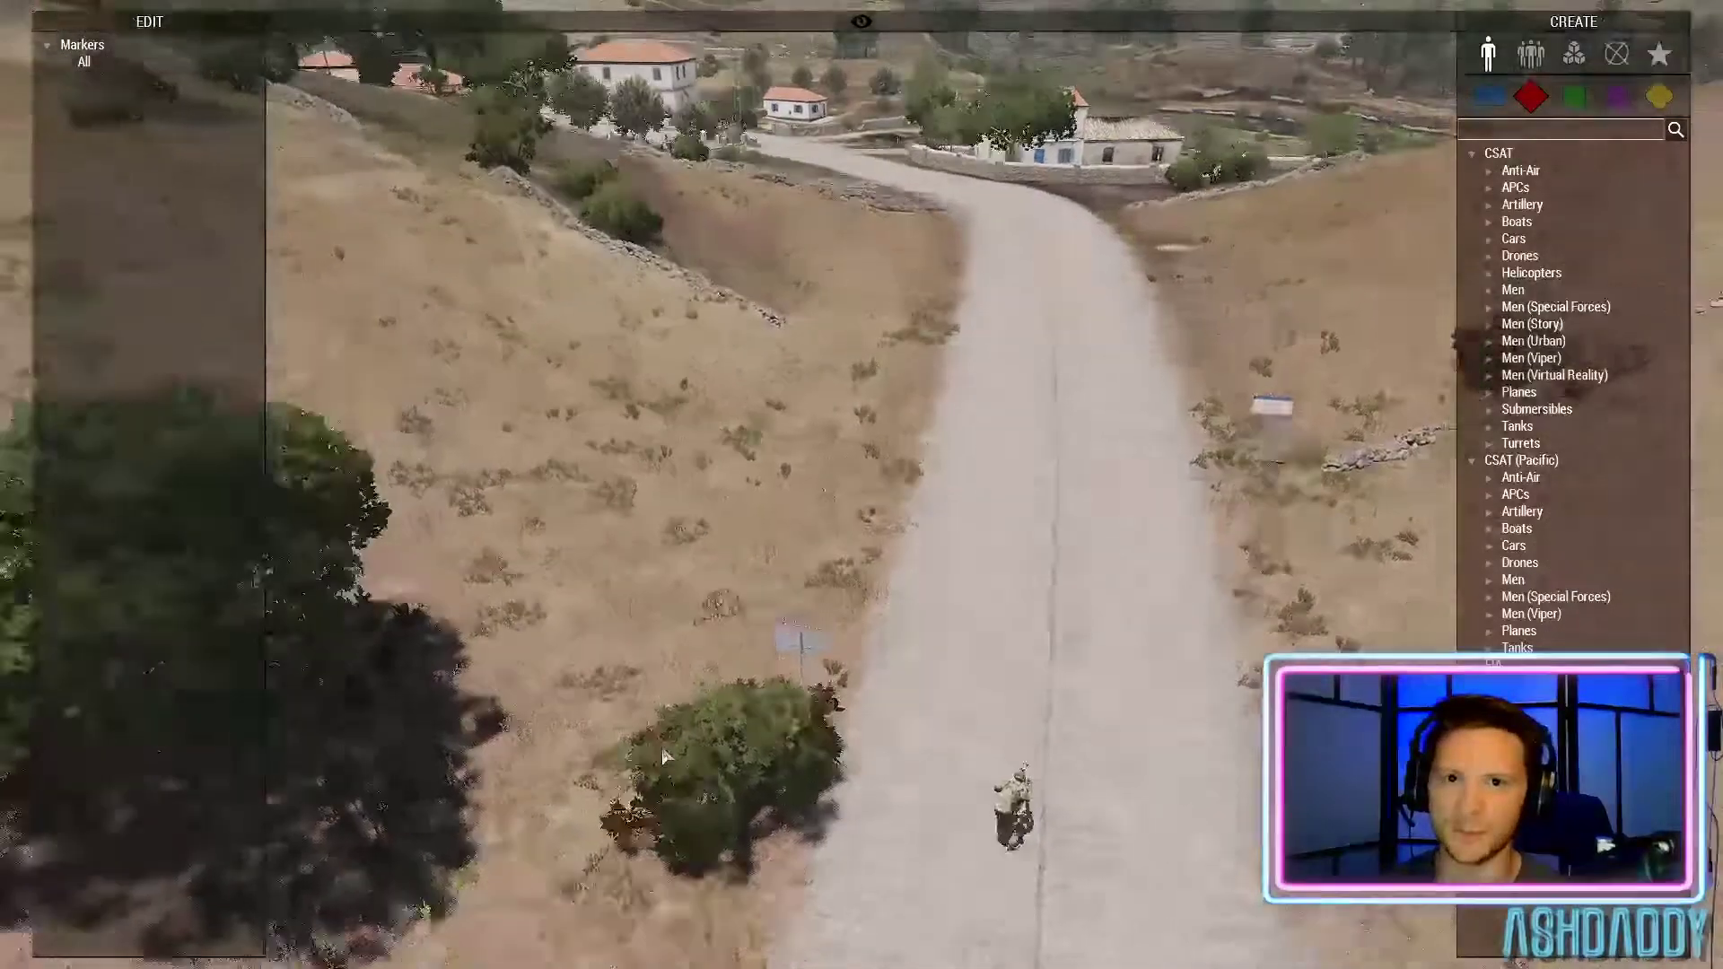
{"action": "scroll", "coordinate": [664, 757], "scroll_direction": "down", "scroll_amount": 3}
{"action": "key", "text": "q"}
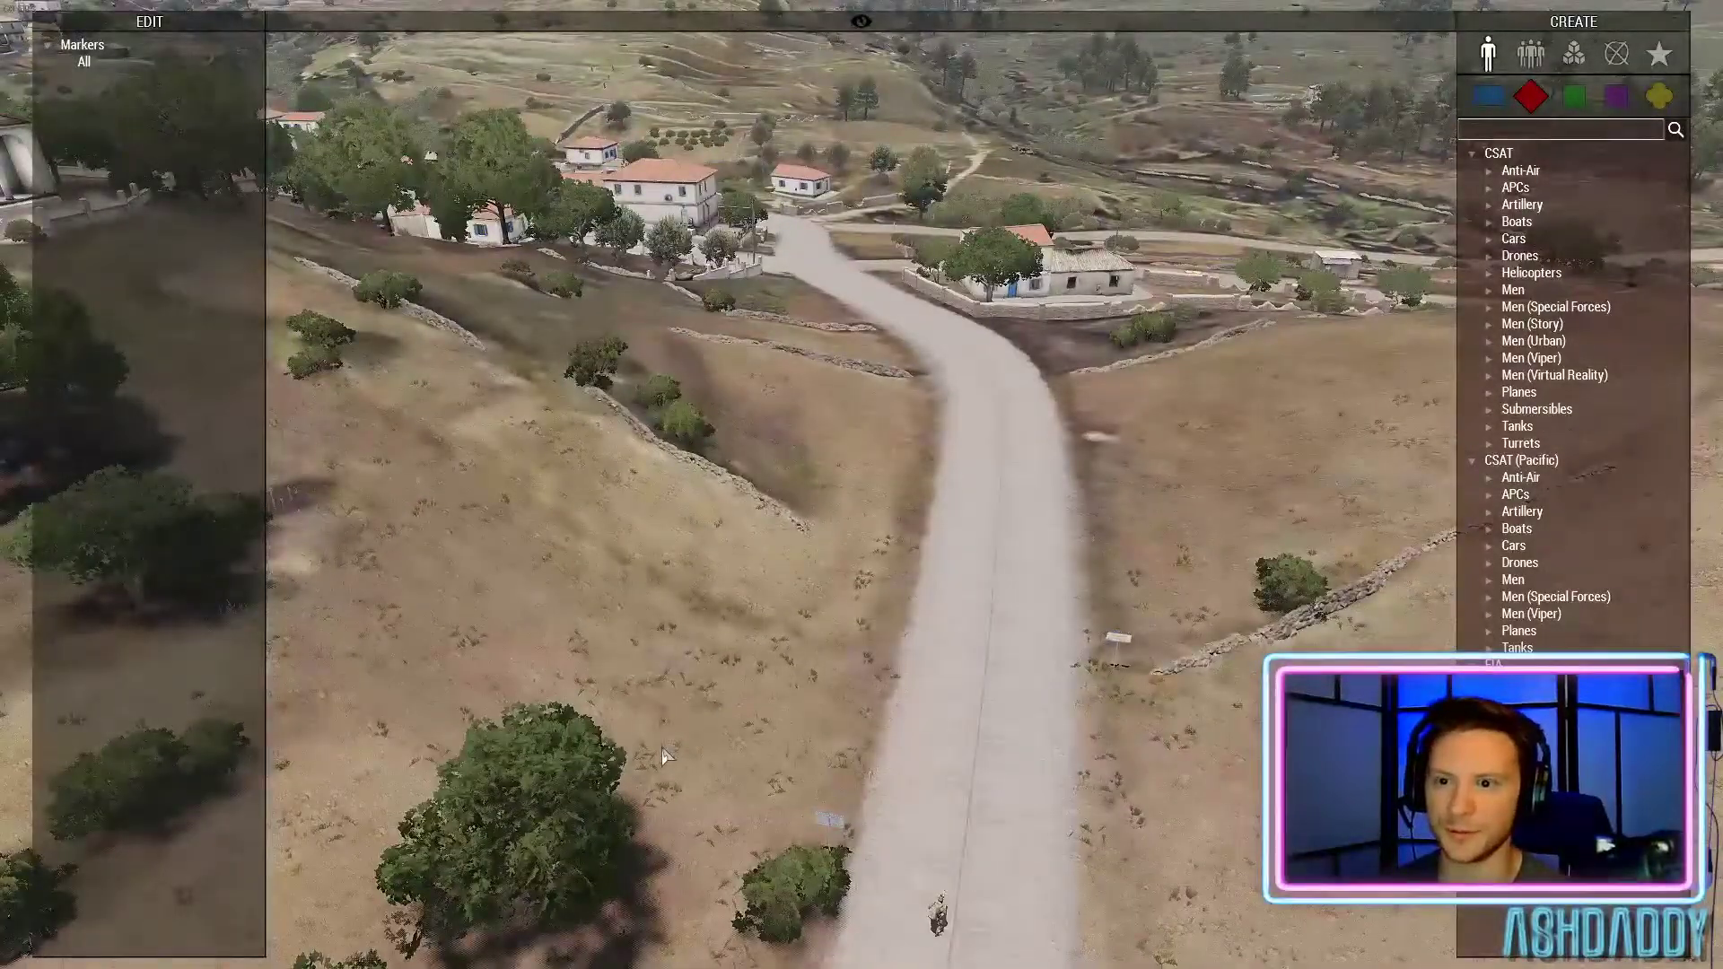
{"action": "key", "text": "s"}
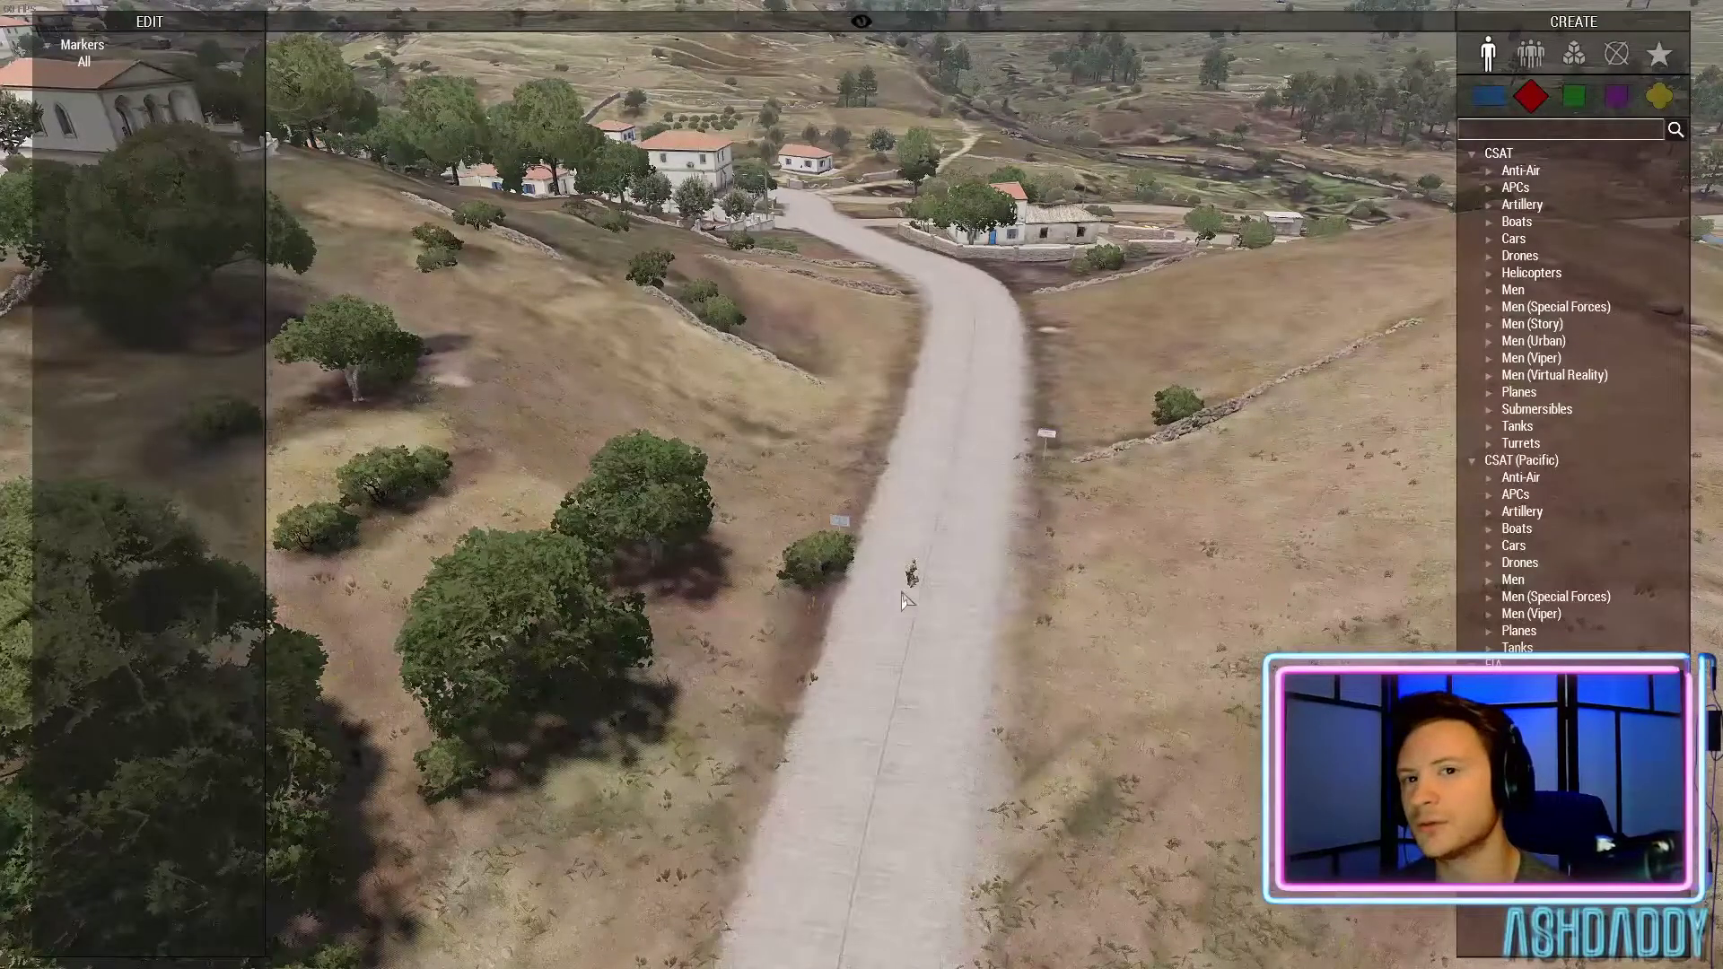
Place an OPFOR CSAT Ammo Bearer at the road junction in the village
{"action": "key", "text": "d"}
{"action": "right_click_drag", "start_coordinate": [900, 610], "coordinate": [959, 317]}
{"action": "key", "text": "d"}
{"action": "key", "text": "a"}
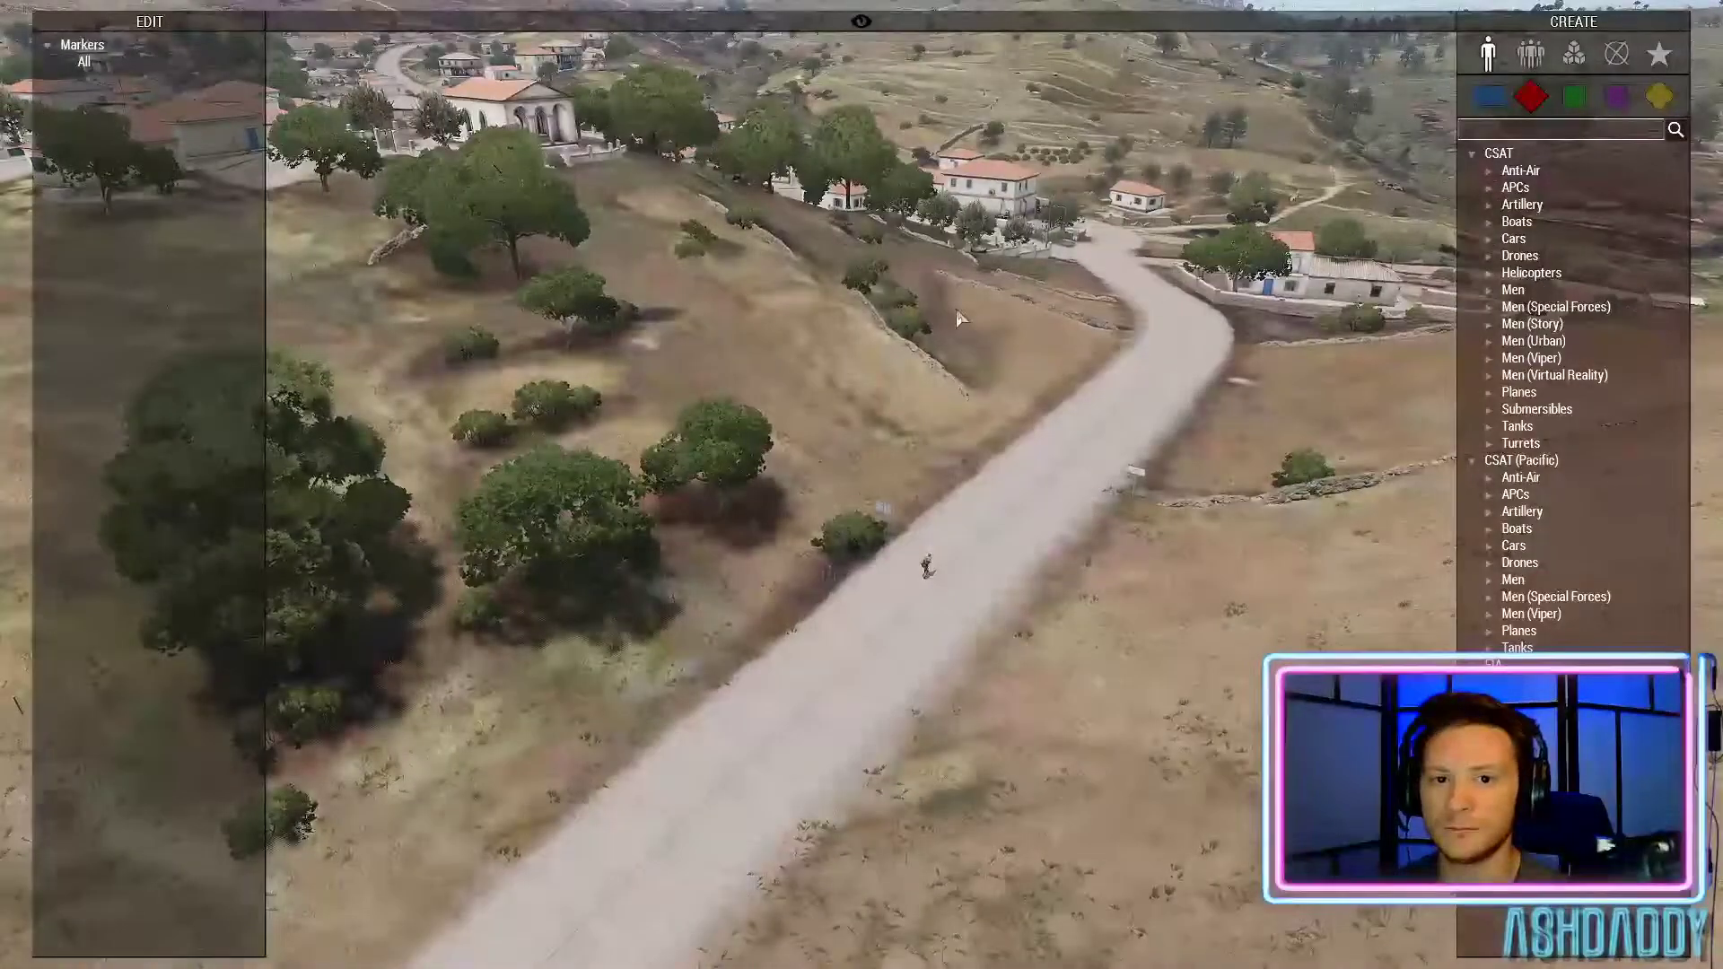
{"action": "key", "text": "q"}
{"action": "key", "text": "w"}
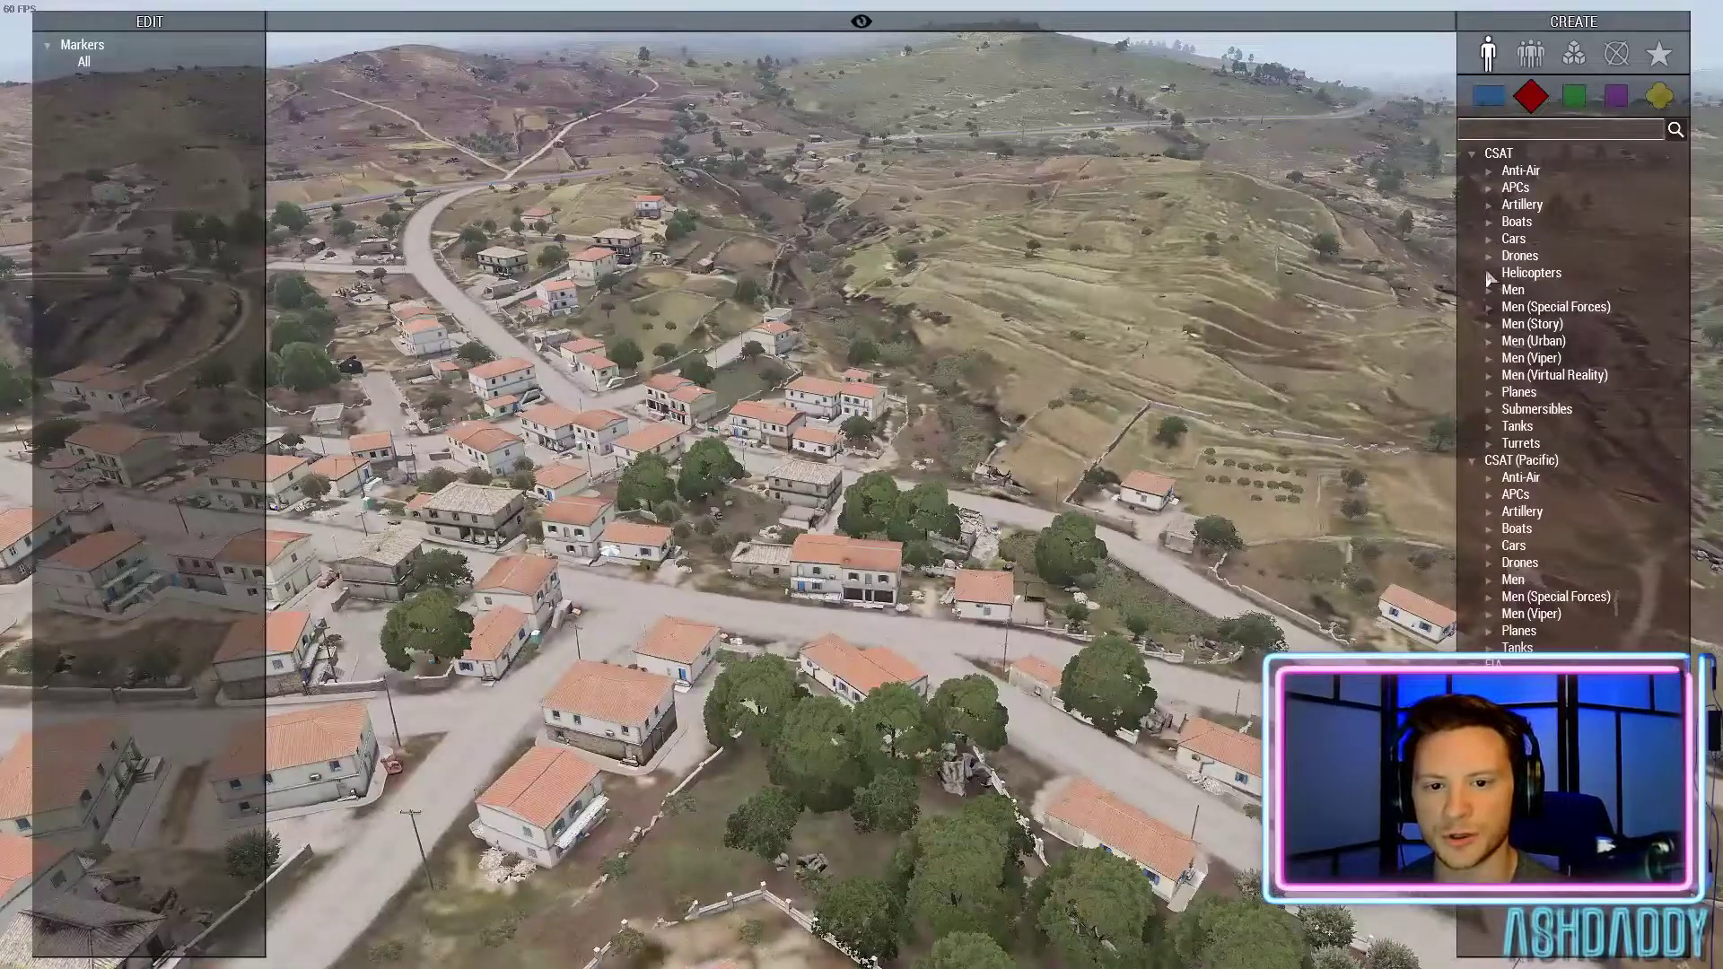
{"action": "left_click", "coordinate": [1570, 307]}
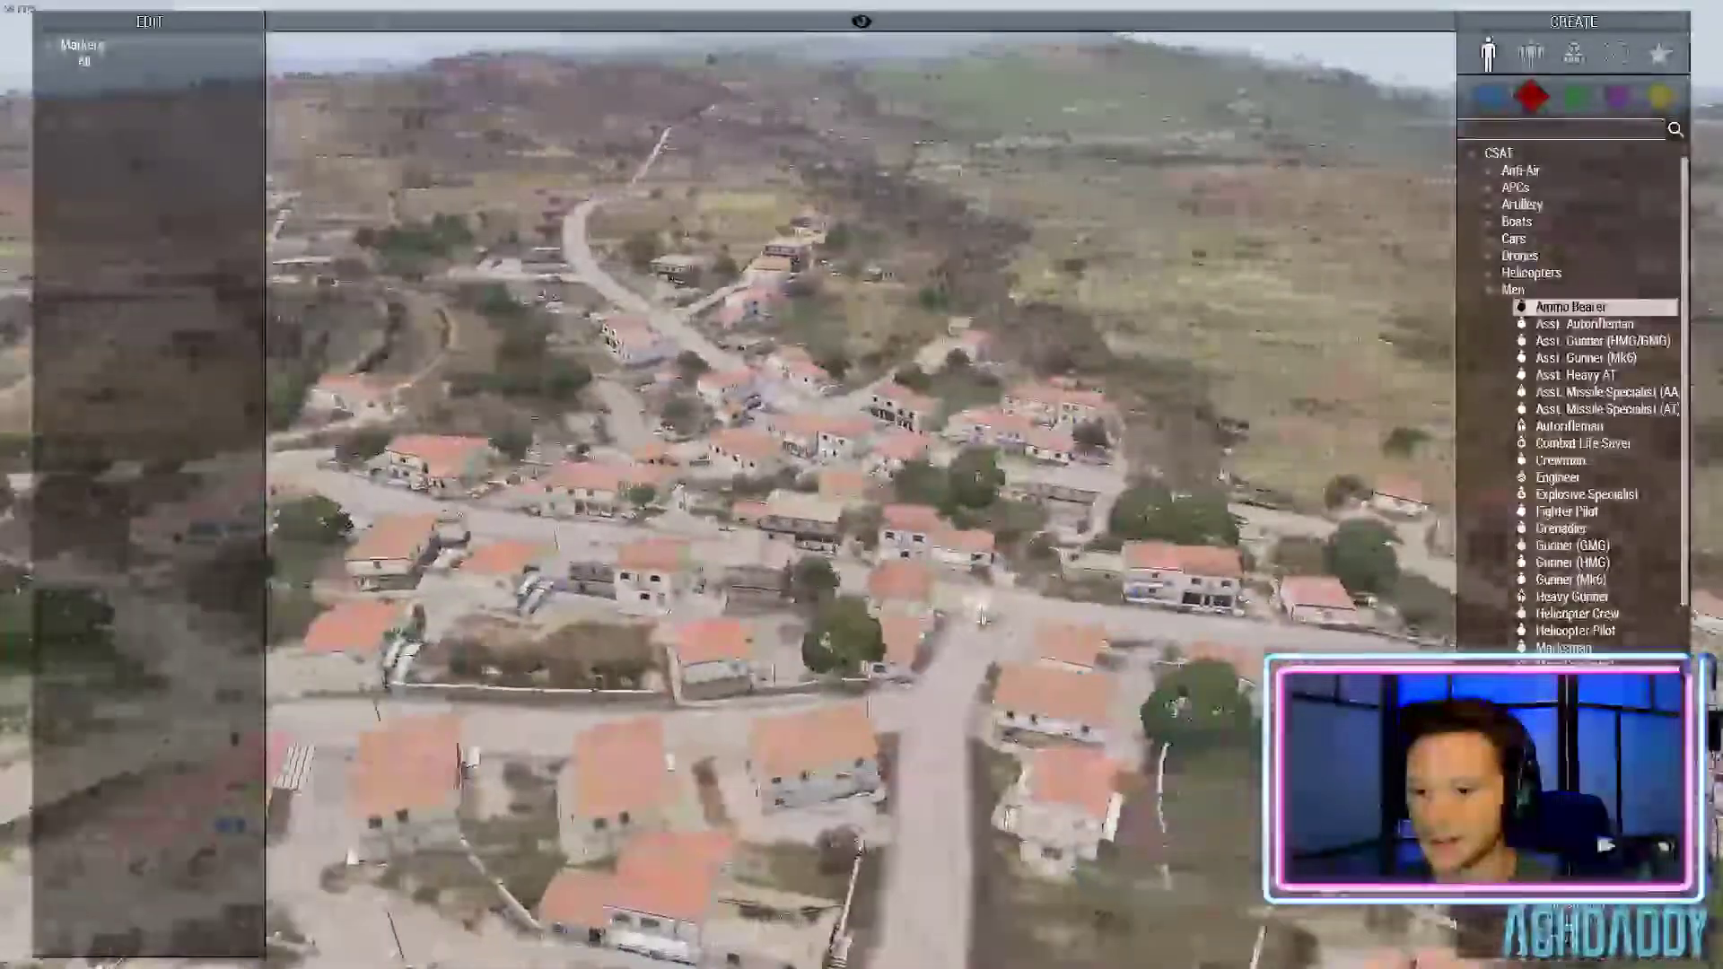
{"action": "left_click", "coordinate": [978, 597]}
Select the placed Ammo Bearer and give it a move waypoint farther along the village road
{"action": "key", "text": "w"}
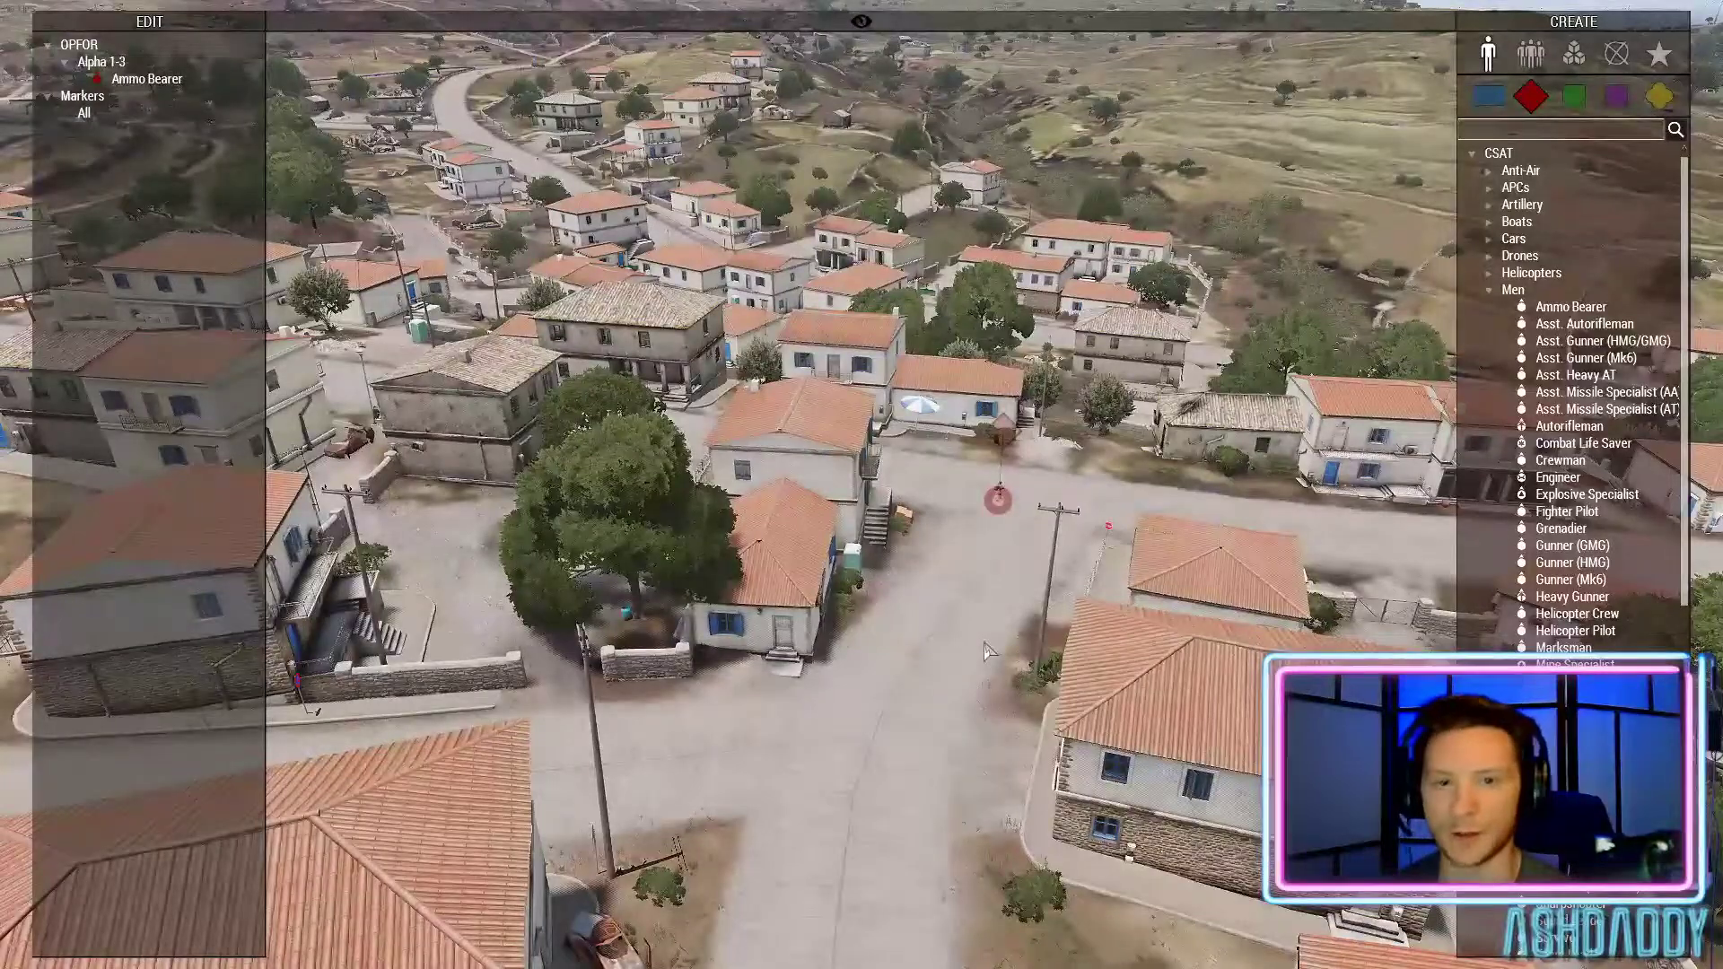
{"action": "key", "text": "w"}
{"action": "key", "text": "d"}
{"action": "key", "text": "s"}
{"action": "left_click", "coordinate": [934, 491]}
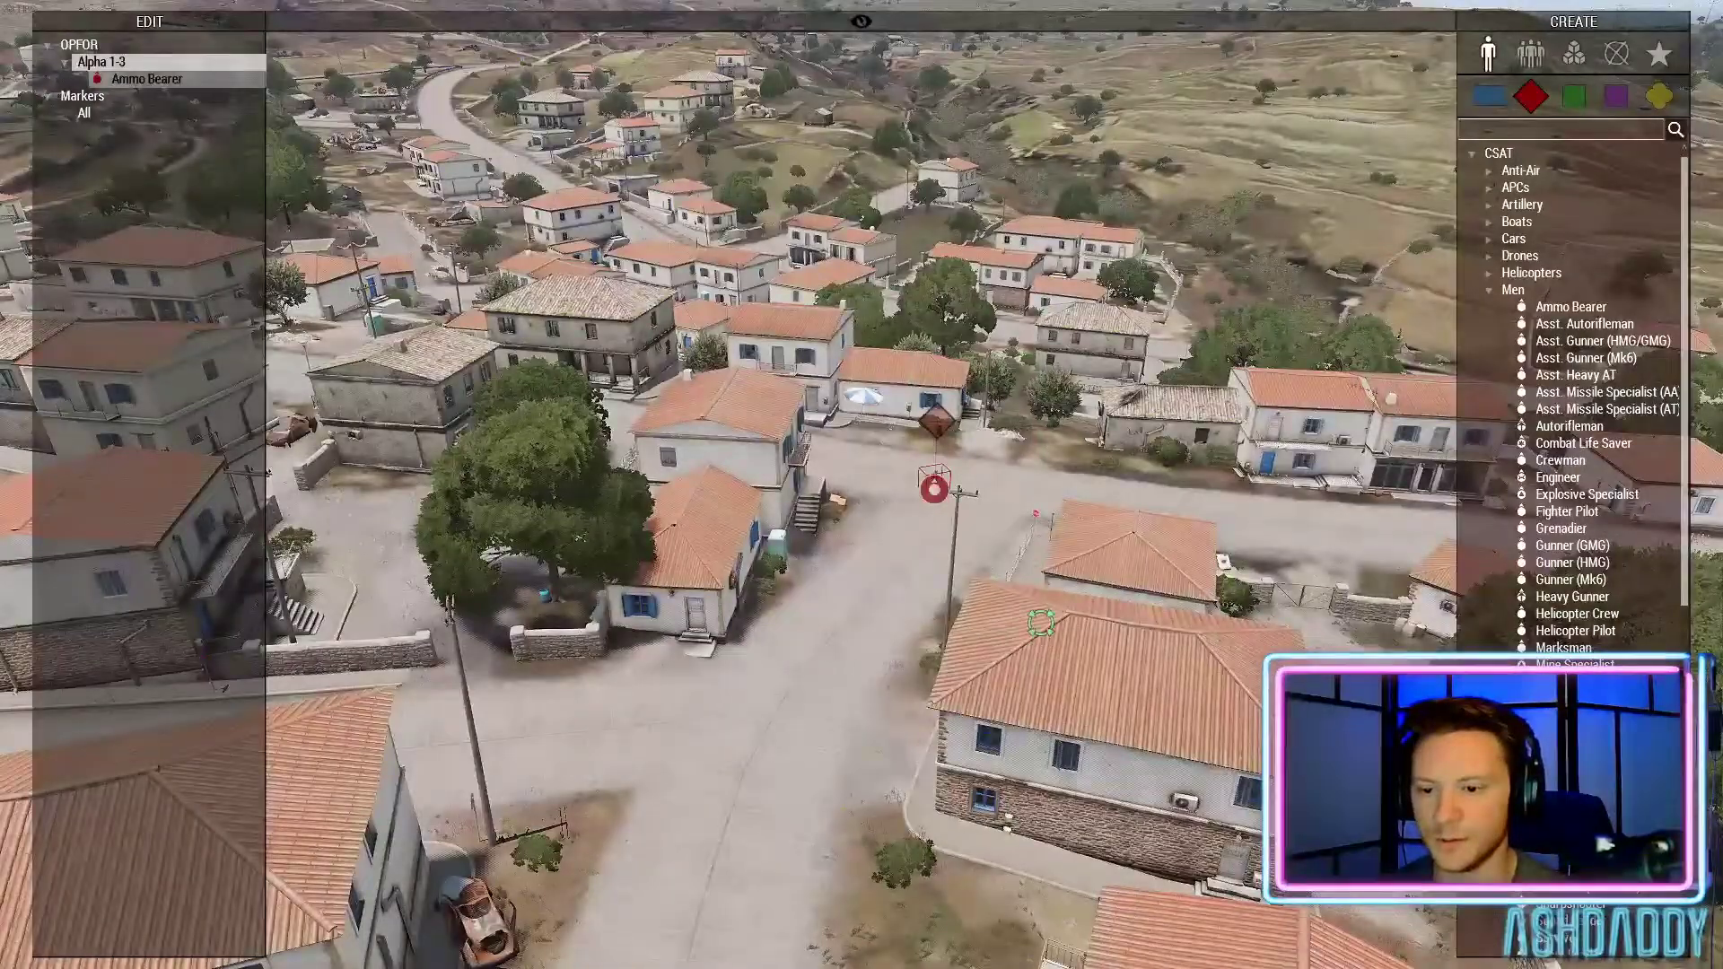
{"action": "key", "text": "d"}
{"action": "key", "text": "w"}
{"action": "right_click", "coordinate": [1310, 602], "text": "ctrl"}
{"action": "left_click", "coordinate": [1310, 601]}
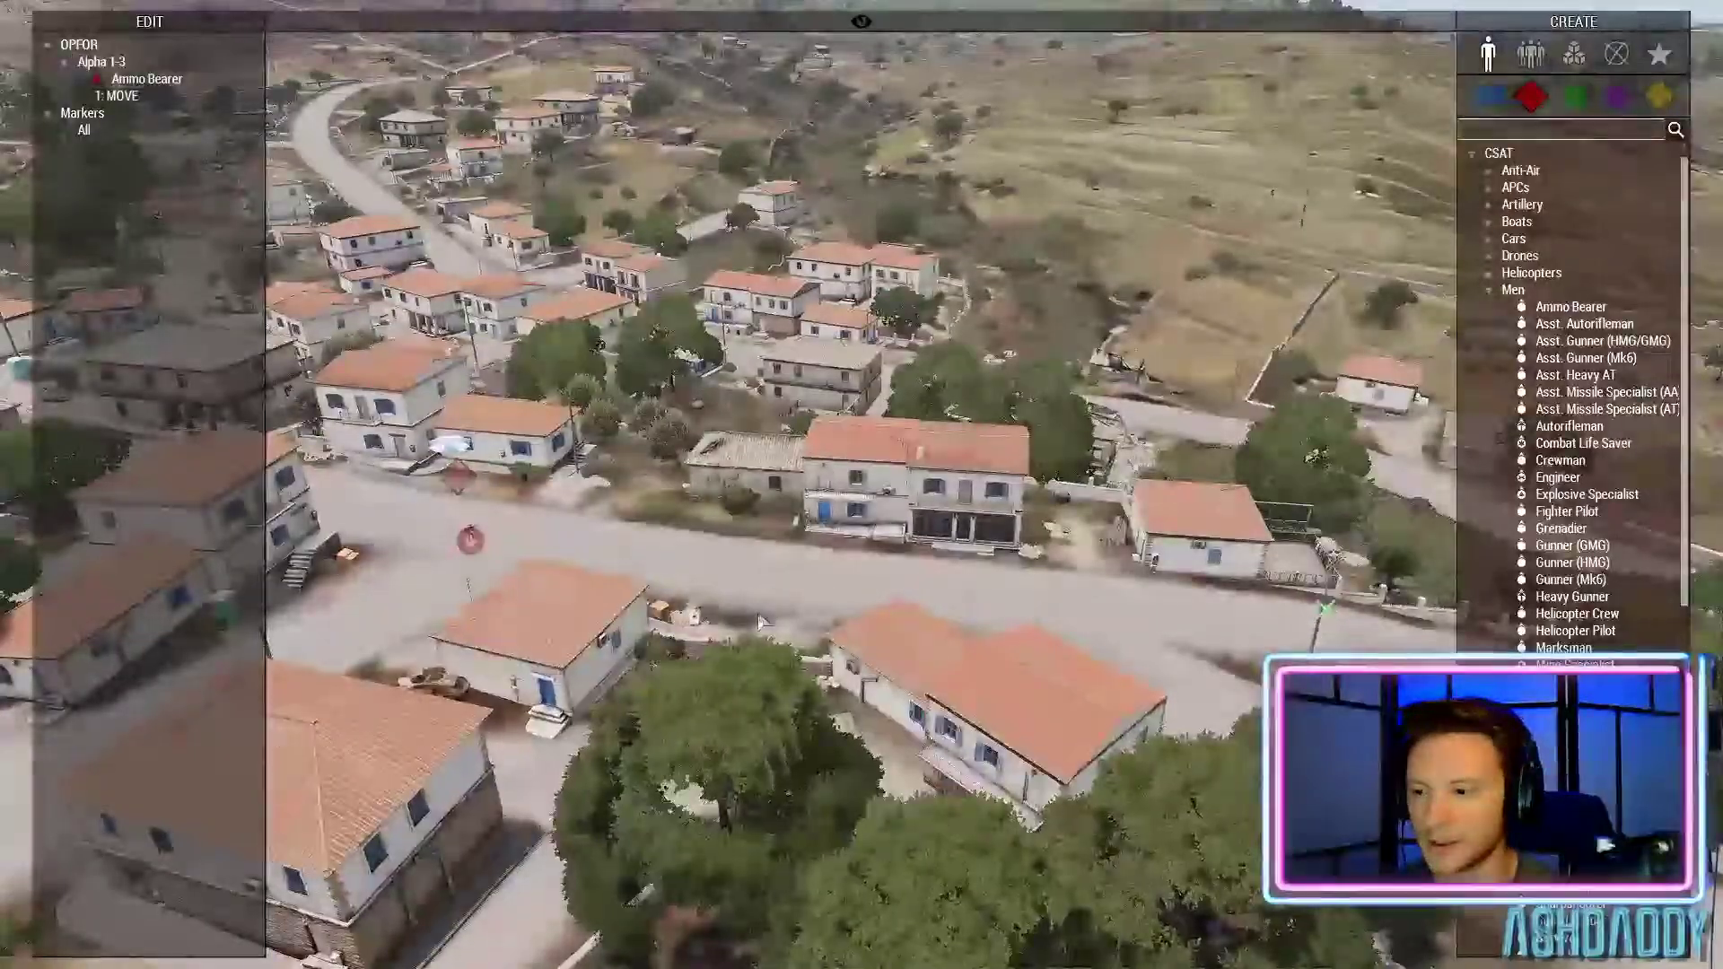
Apply the Zeus Remote Control module to the Ammo Bearer, then release the unit to return to the Zeus view
{"action": "key", "text": "w"}
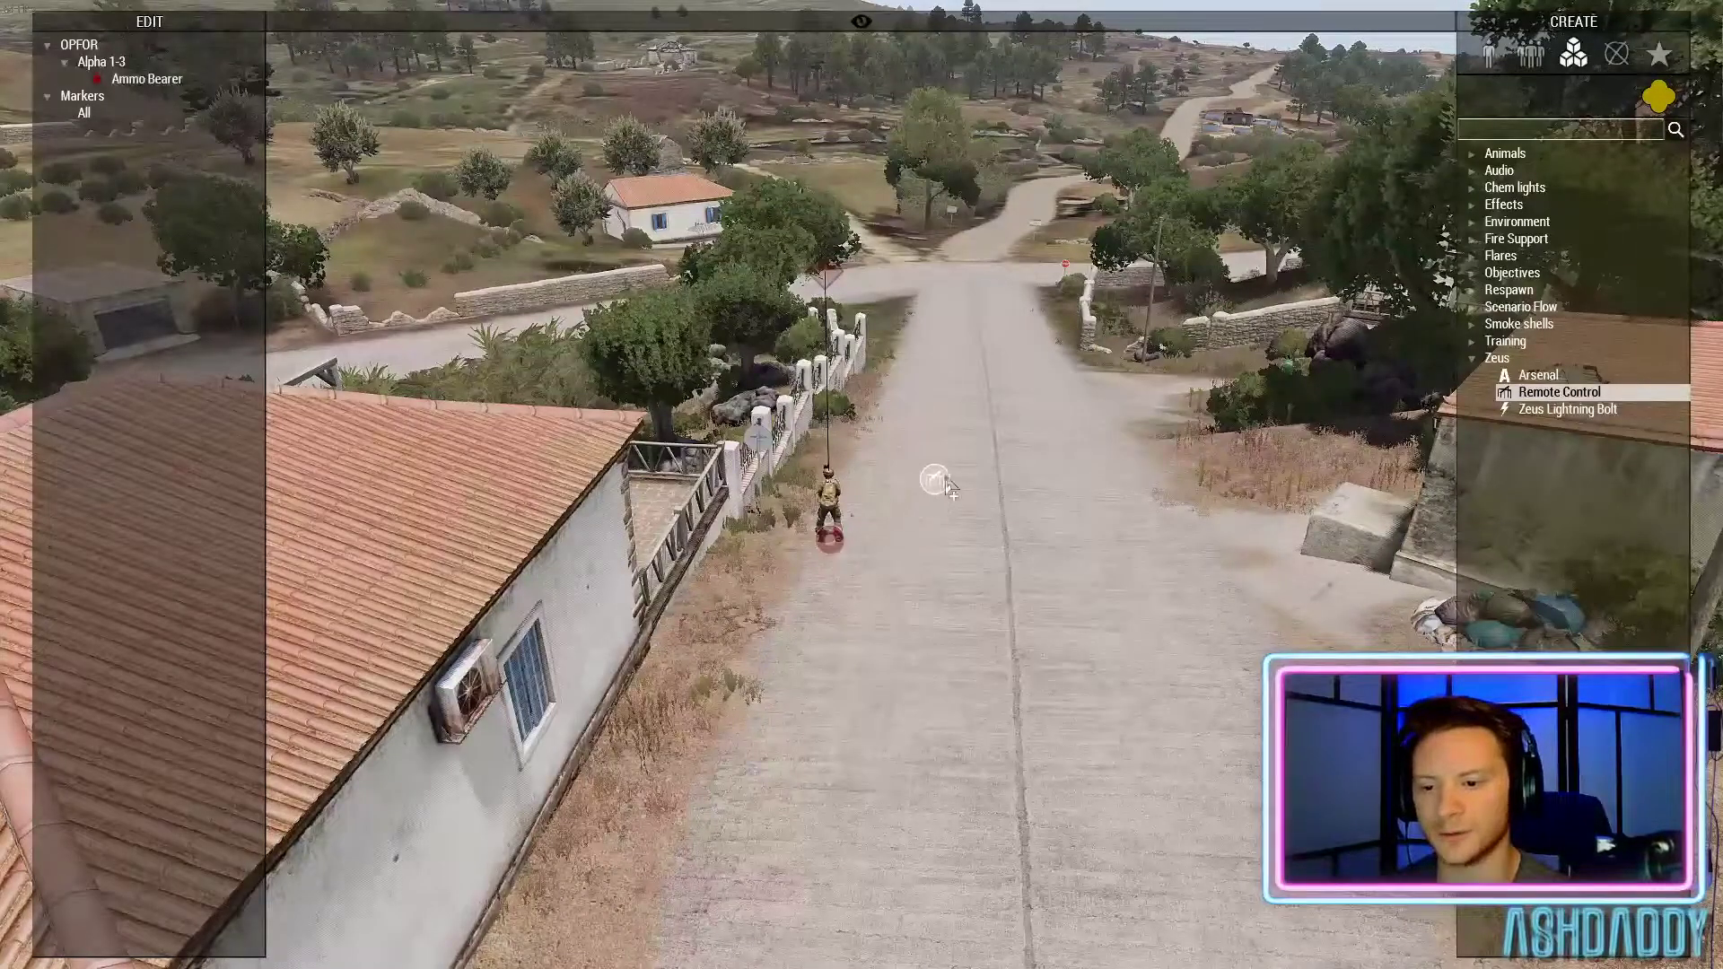
{"action": "left_click", "coordinate": [831, 538]}
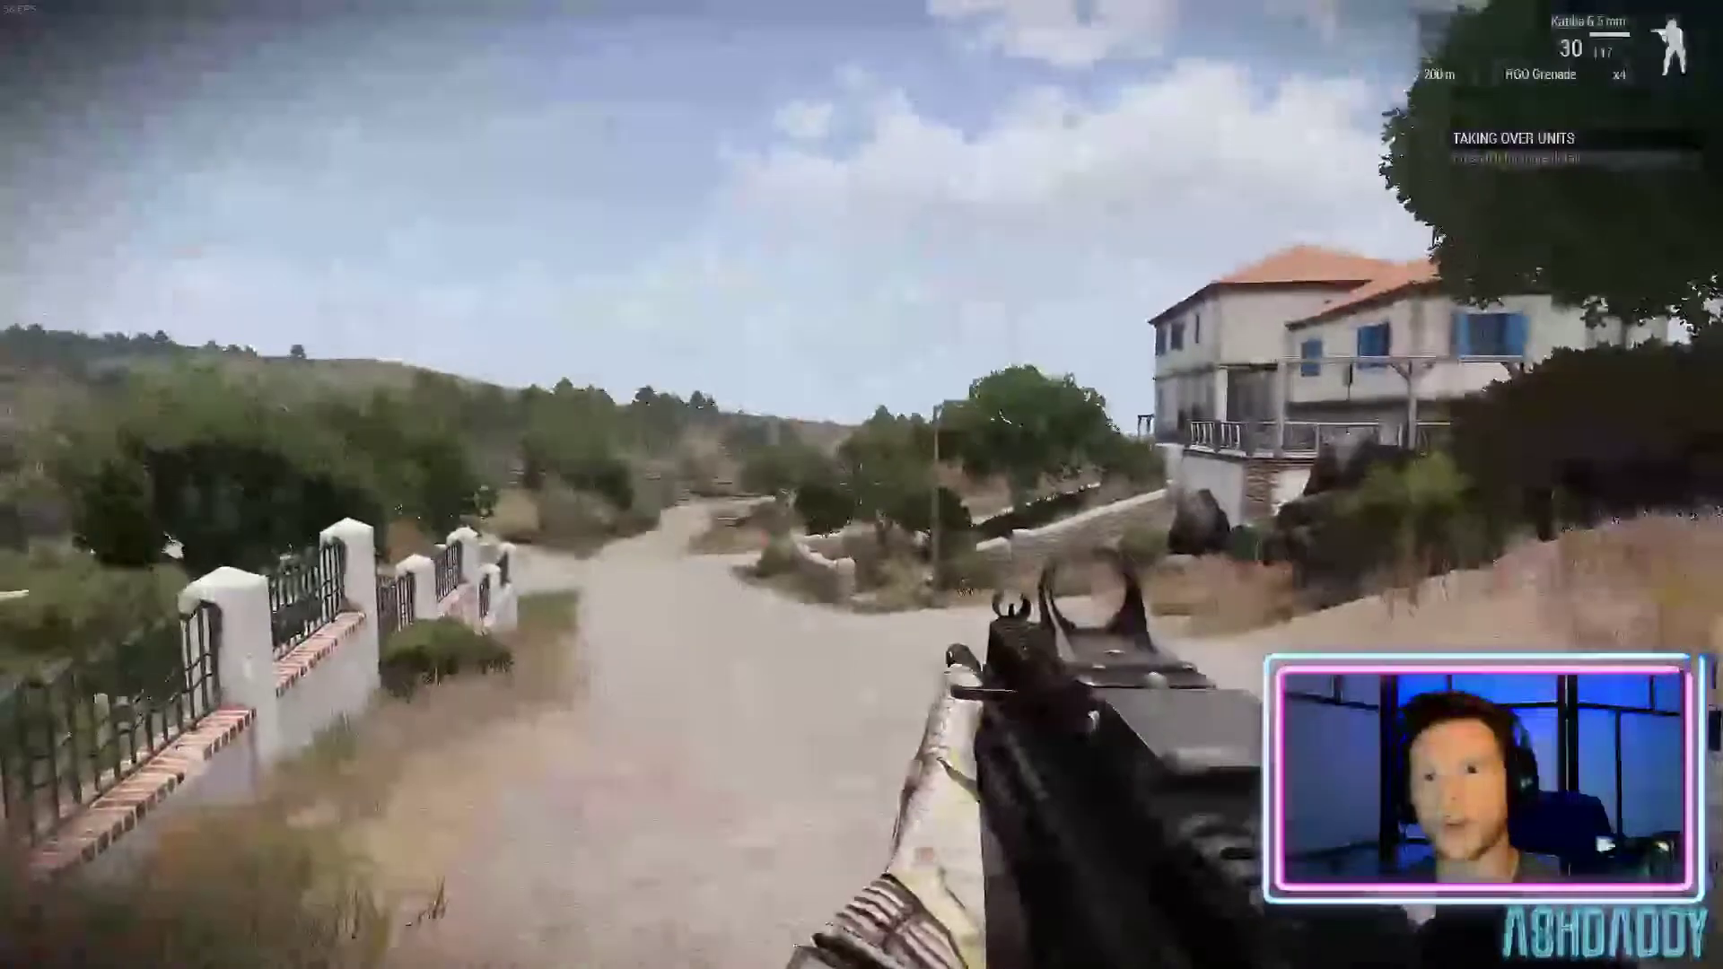
{"action": "key", "text": "y"}
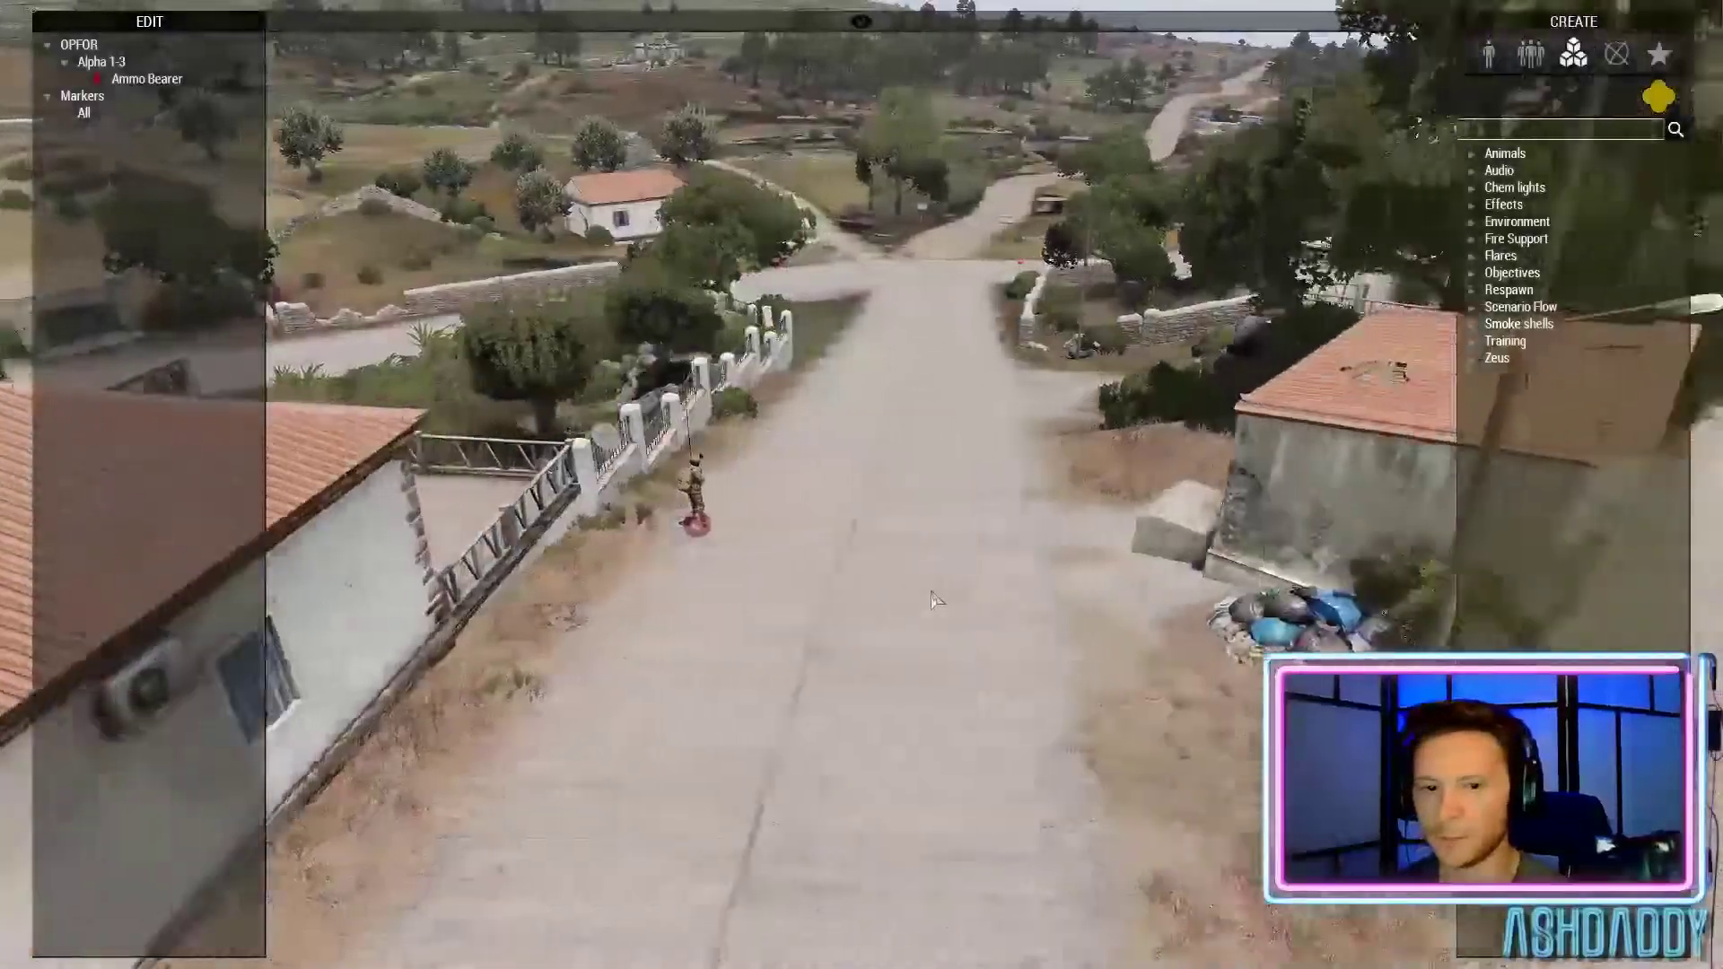
Survey the village and its approach road from above and view the modules in the Scenario Flow category
{"action": "key", "text": "q"}
{"action": "right_click_drag", "start_coordinate": [933, 600], "coordinate": [668, 613]}
{"action": "key", "text": "s"}
{"action": "key", "text": "s"}
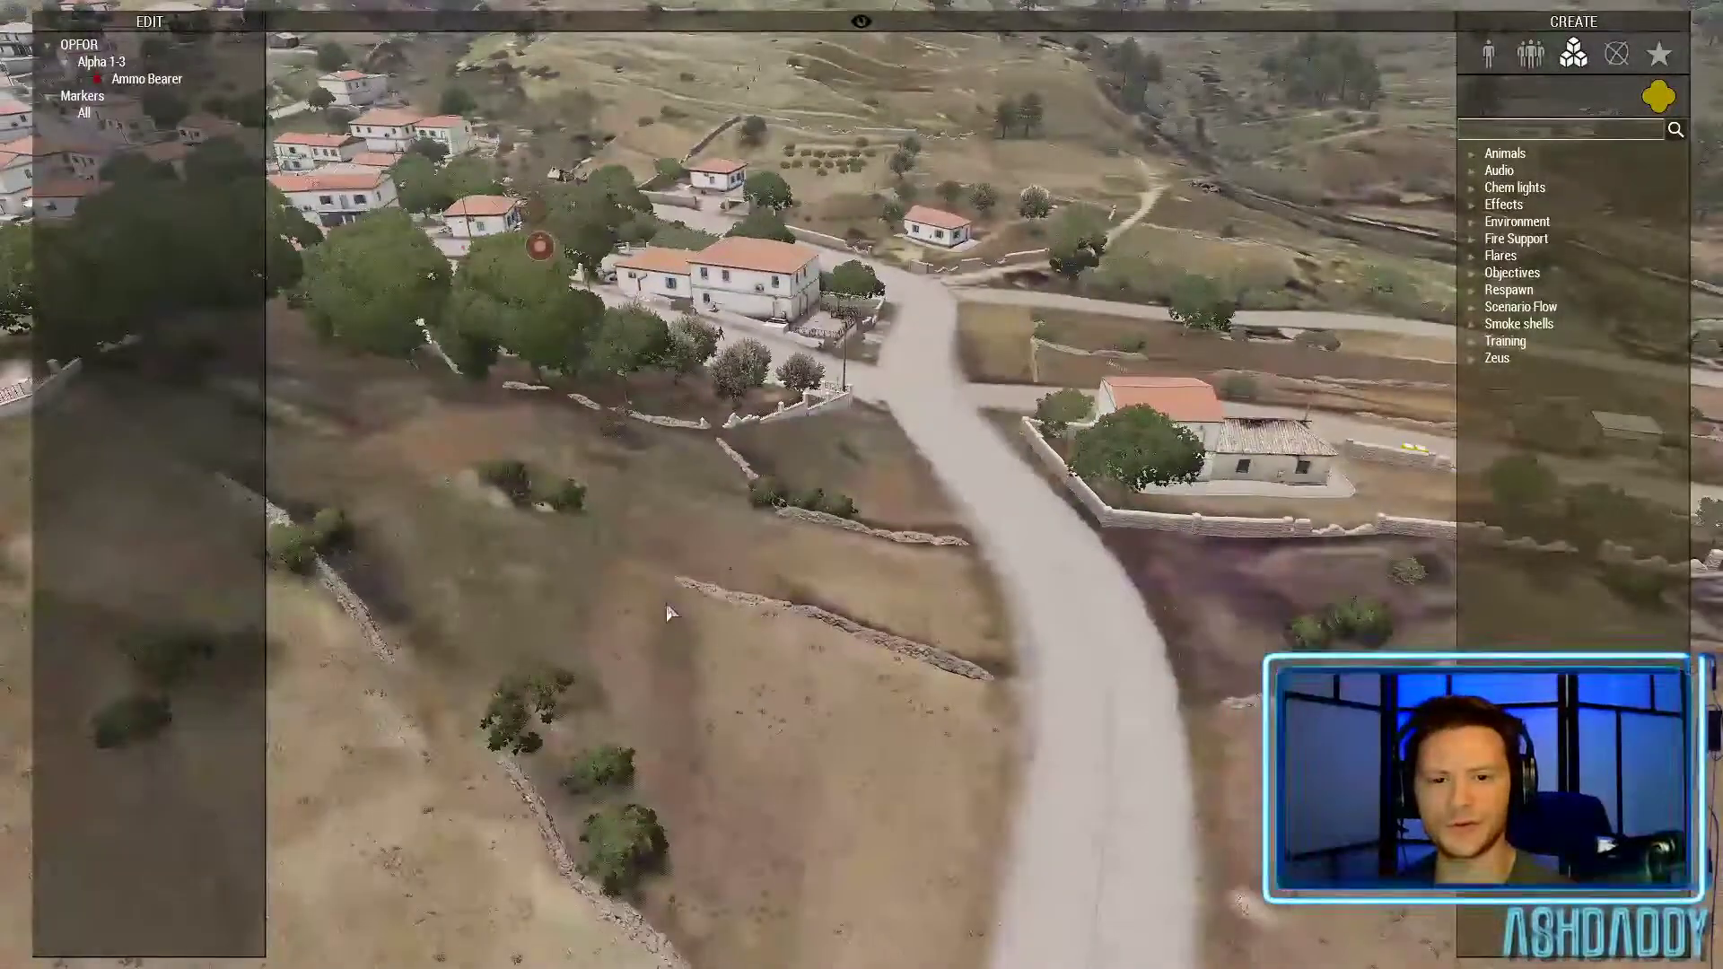
{"action": "key", "text": "d"}
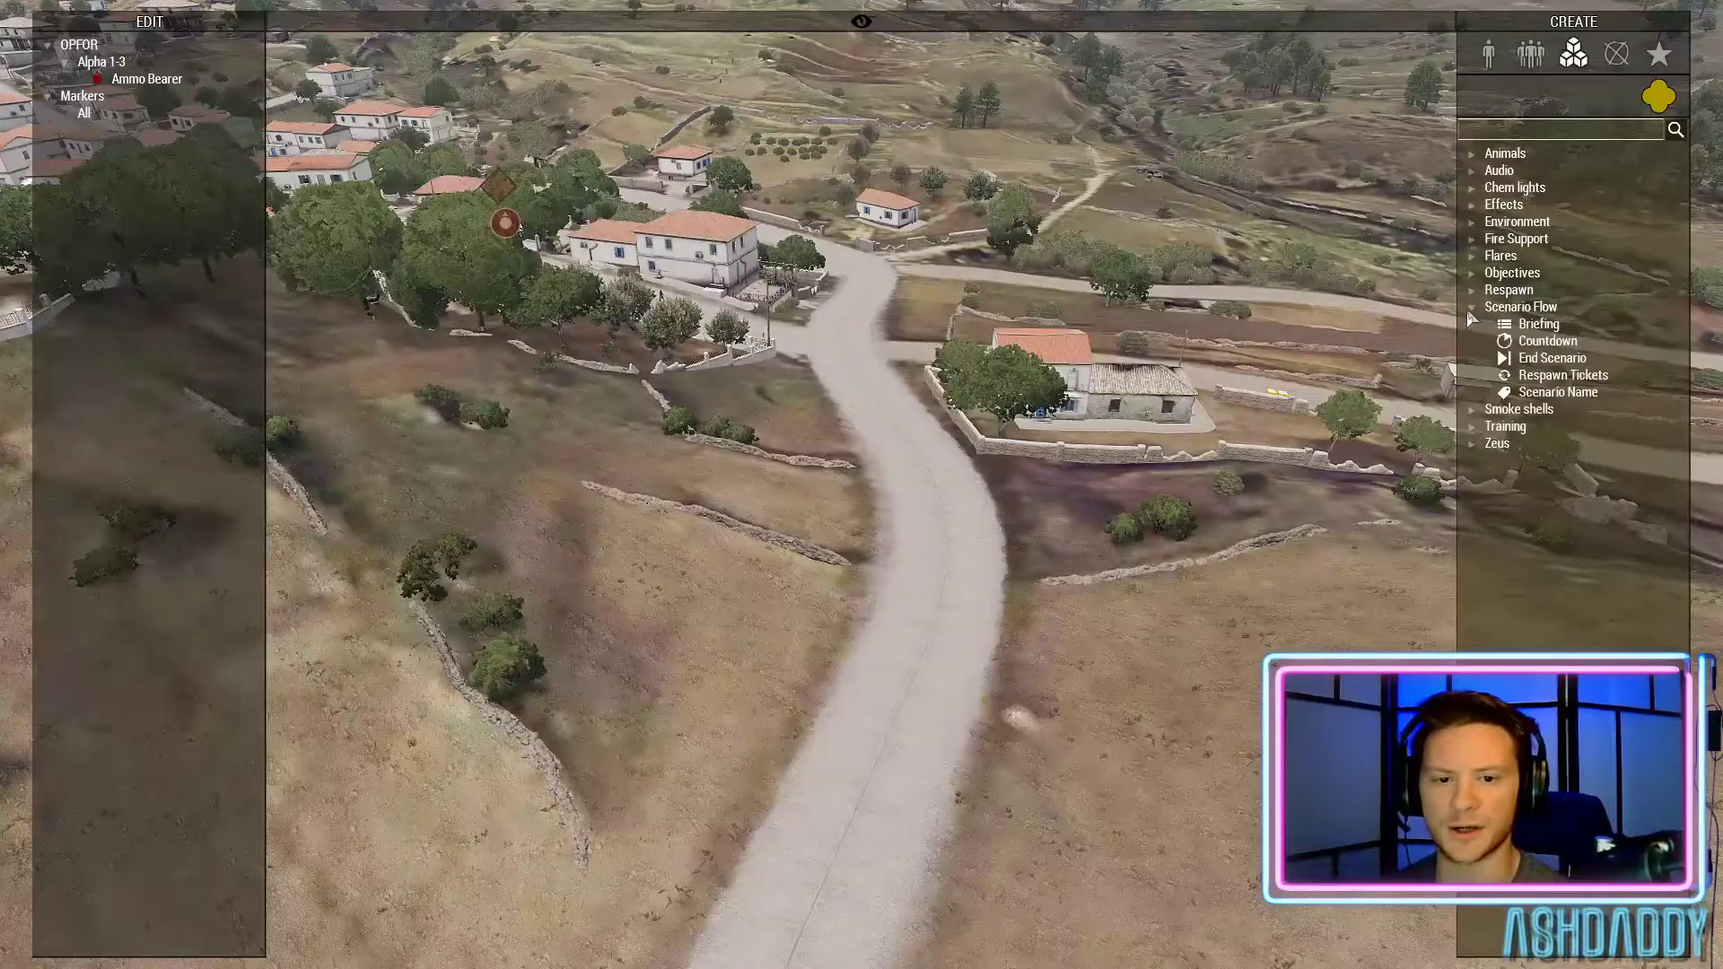
Attach a Neutralize objective module to the Ammo Bearer in the village and assign it to the BLUFOR side with the default texts
{"action": "key", "text": "a"}
{"action": "key", "text": "s"}
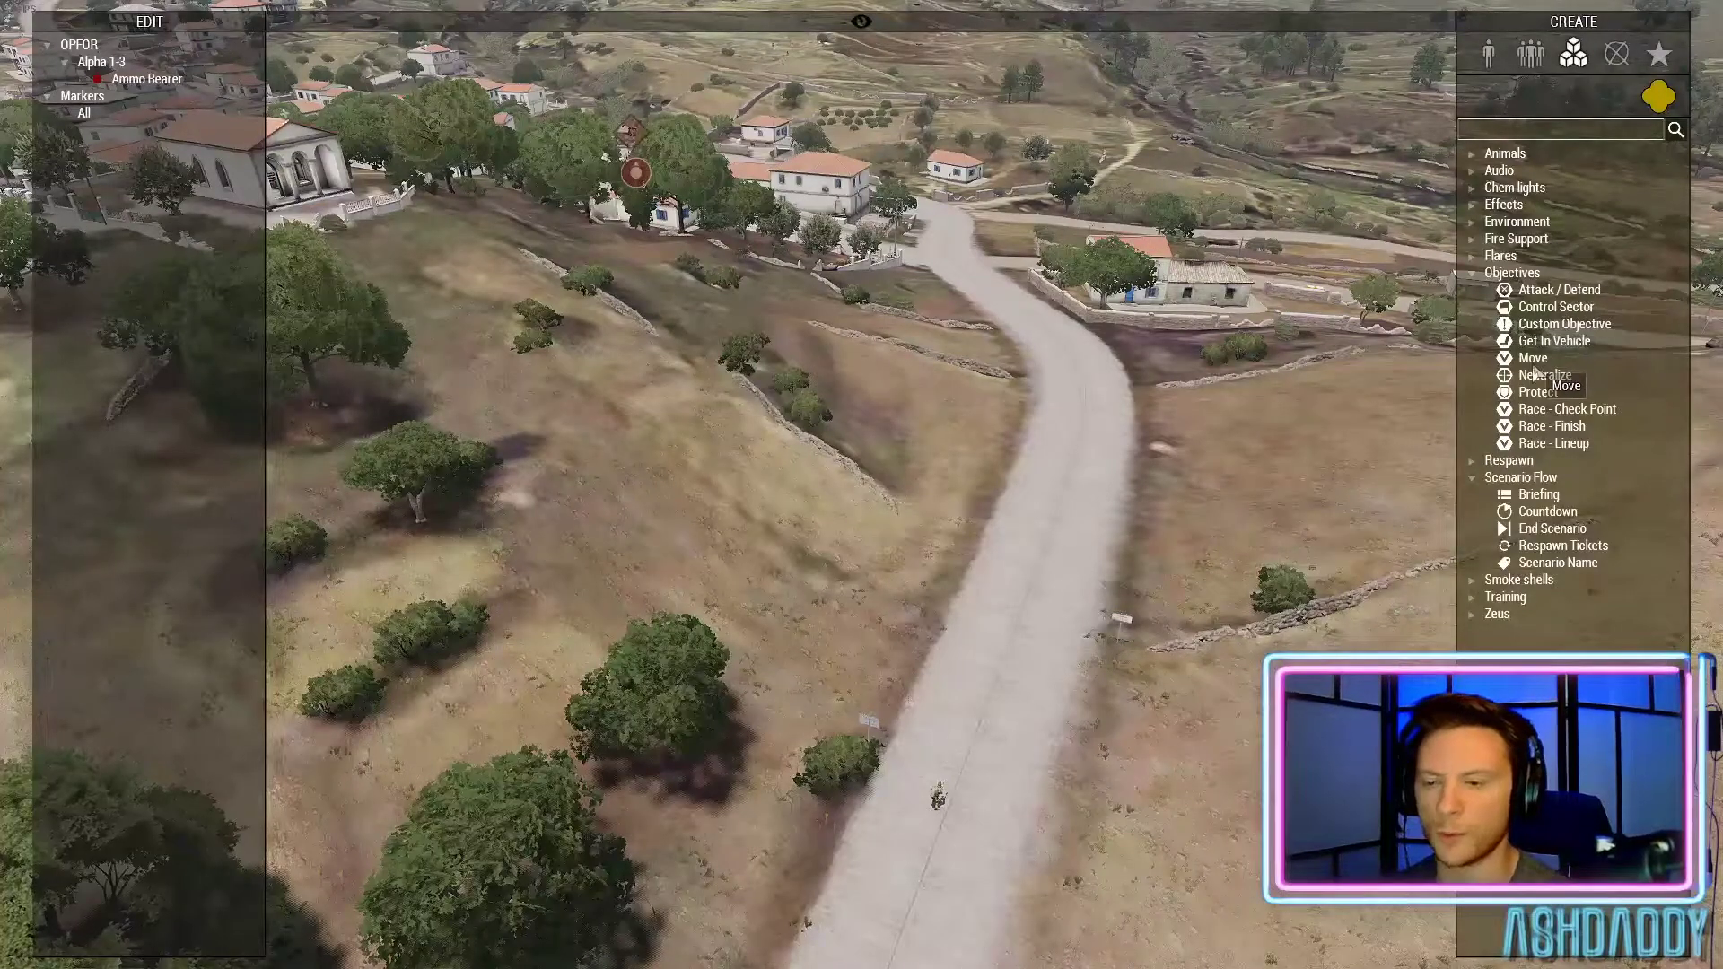
{"action": "key", "text": "w"}
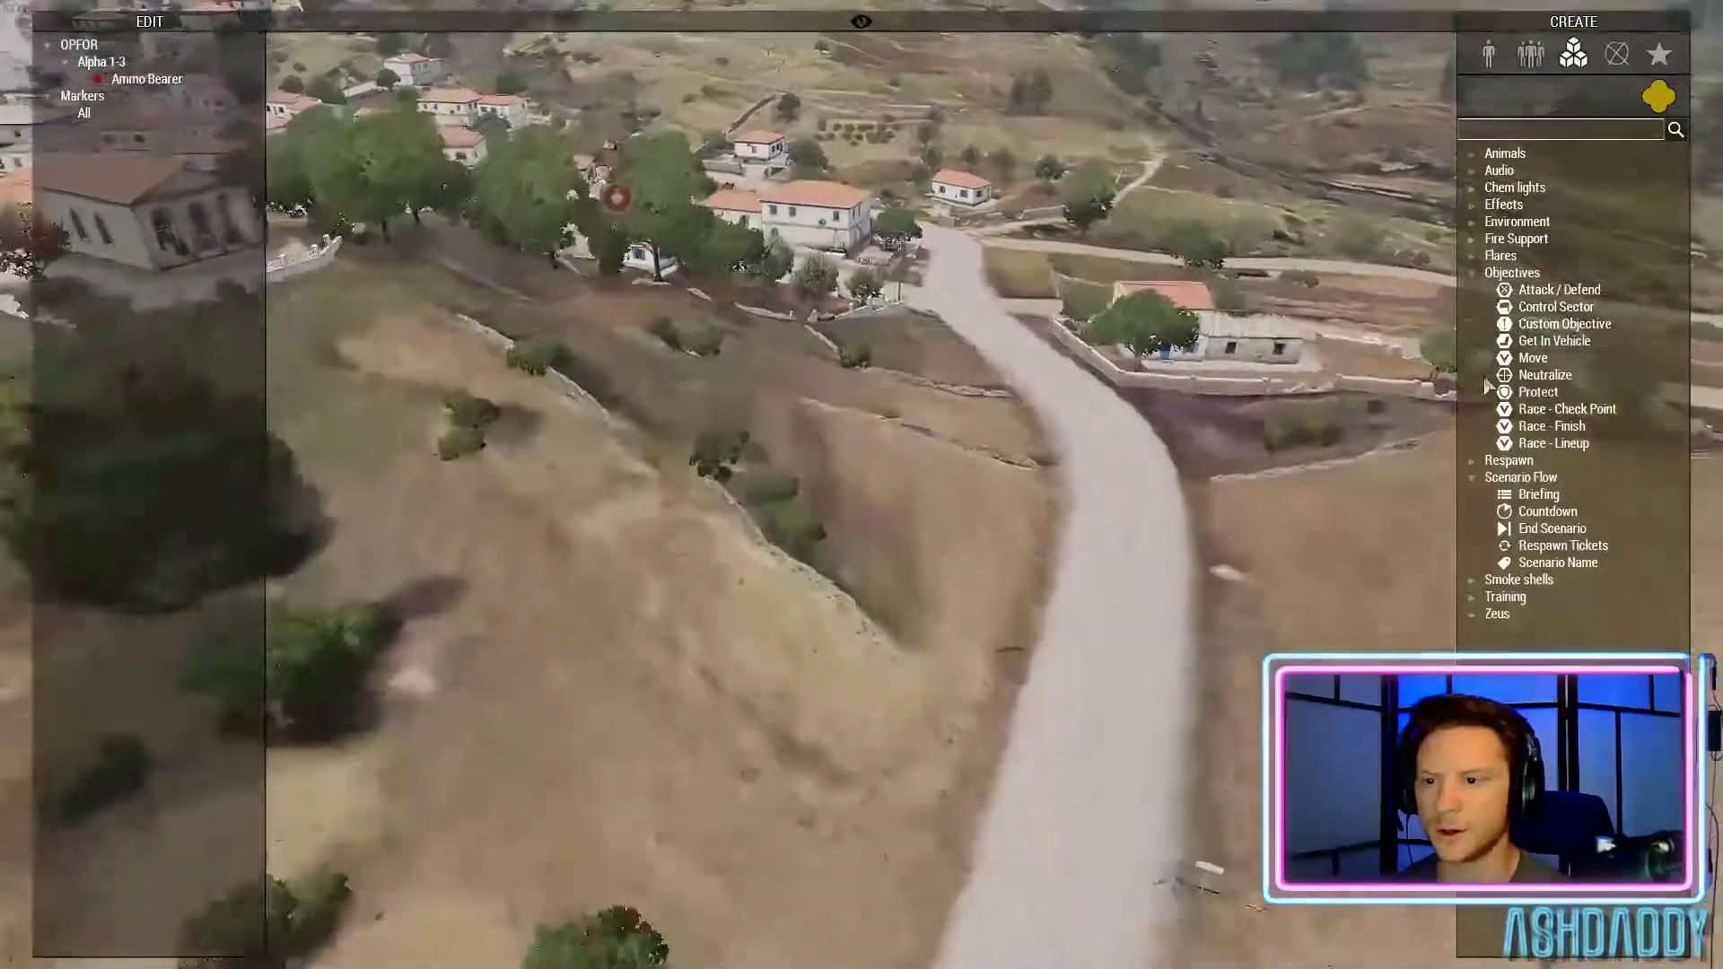
{"action": "key", "text": "q"}
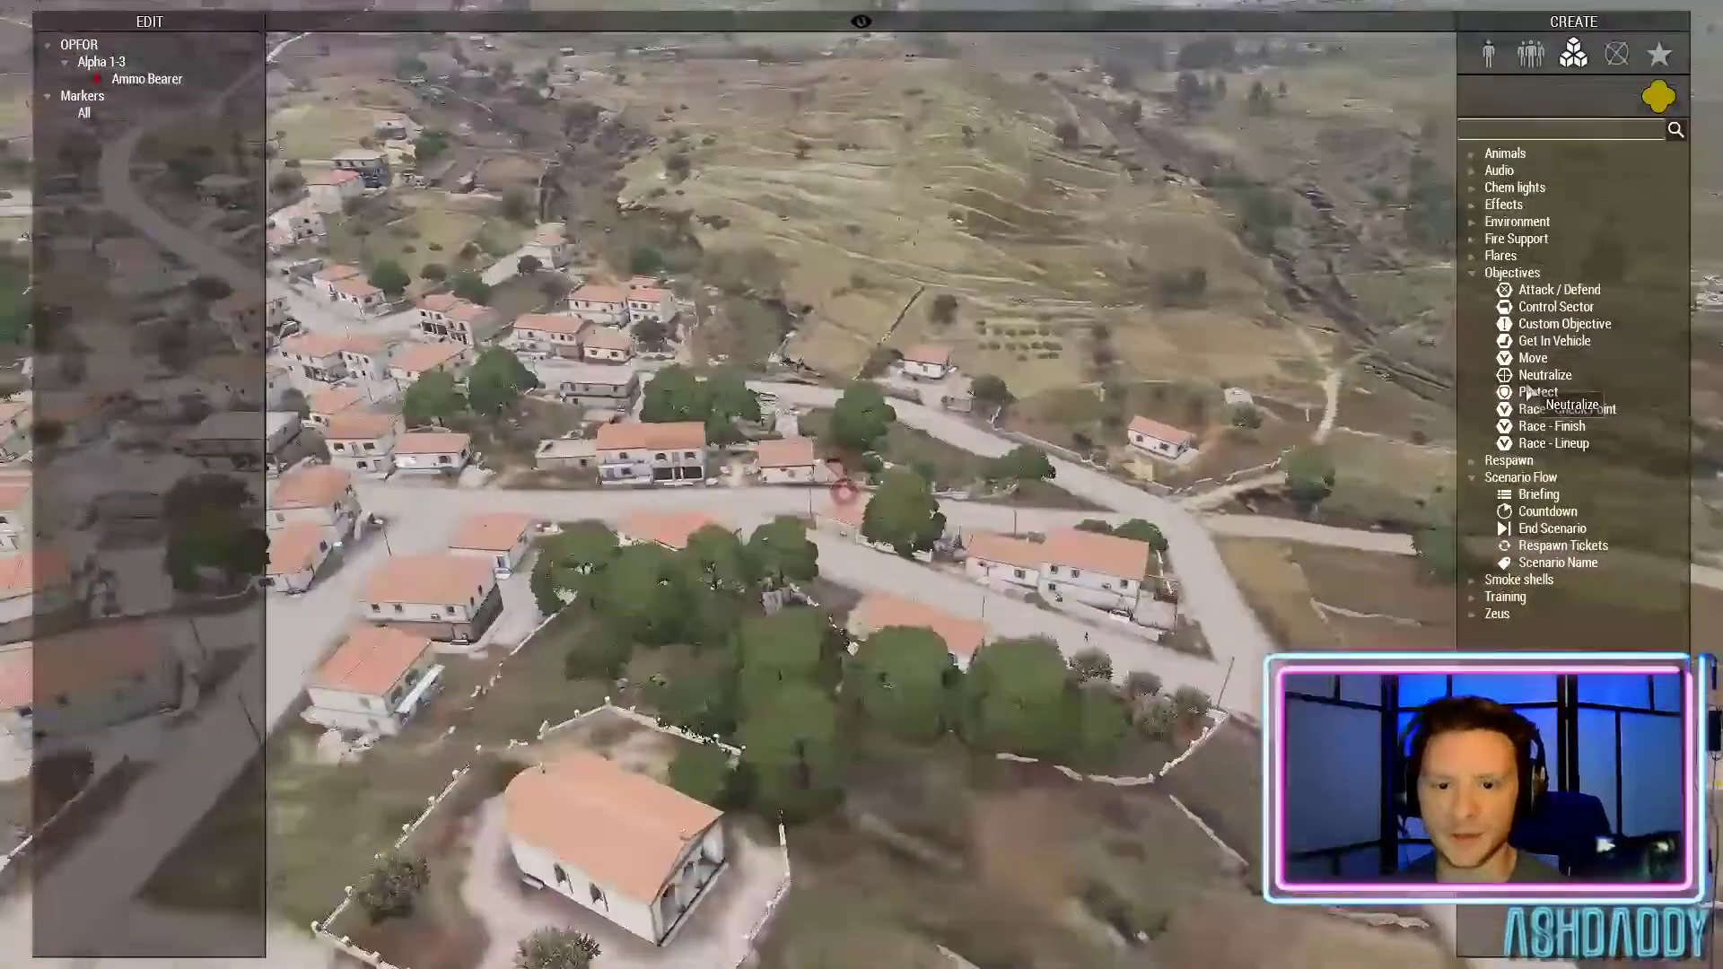
{"action": "left_click", "coordinate": [1543, 375]}
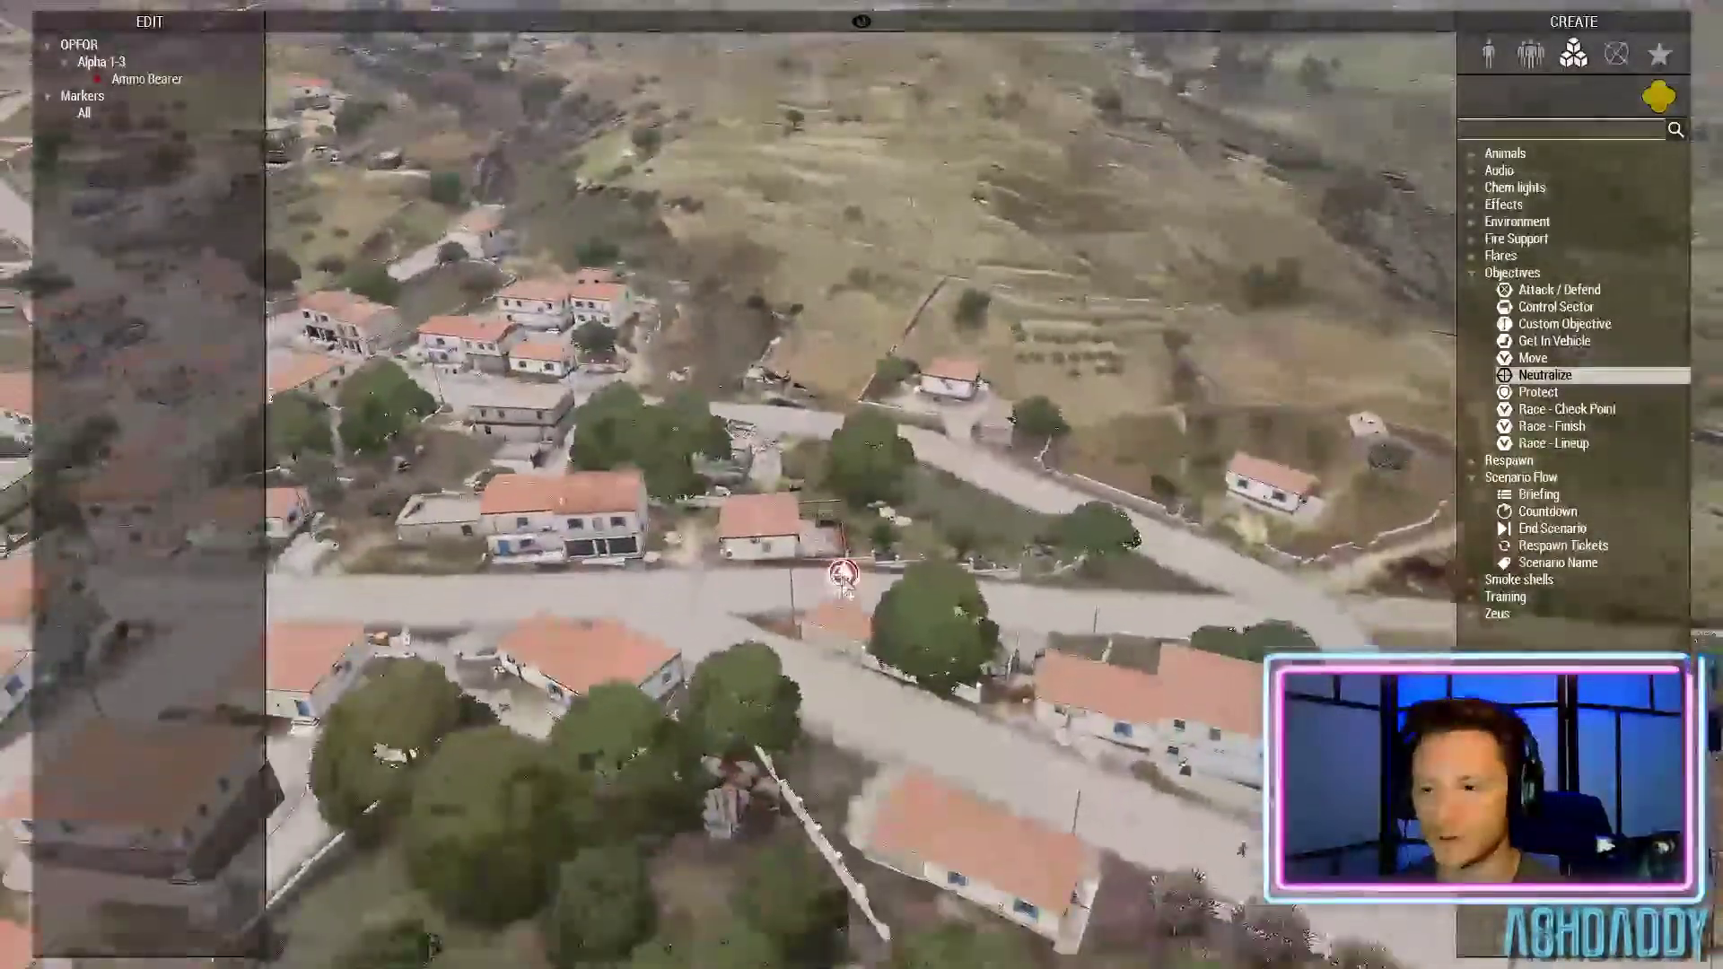
{"action": "left_click", "coordinate": [844, 585]}
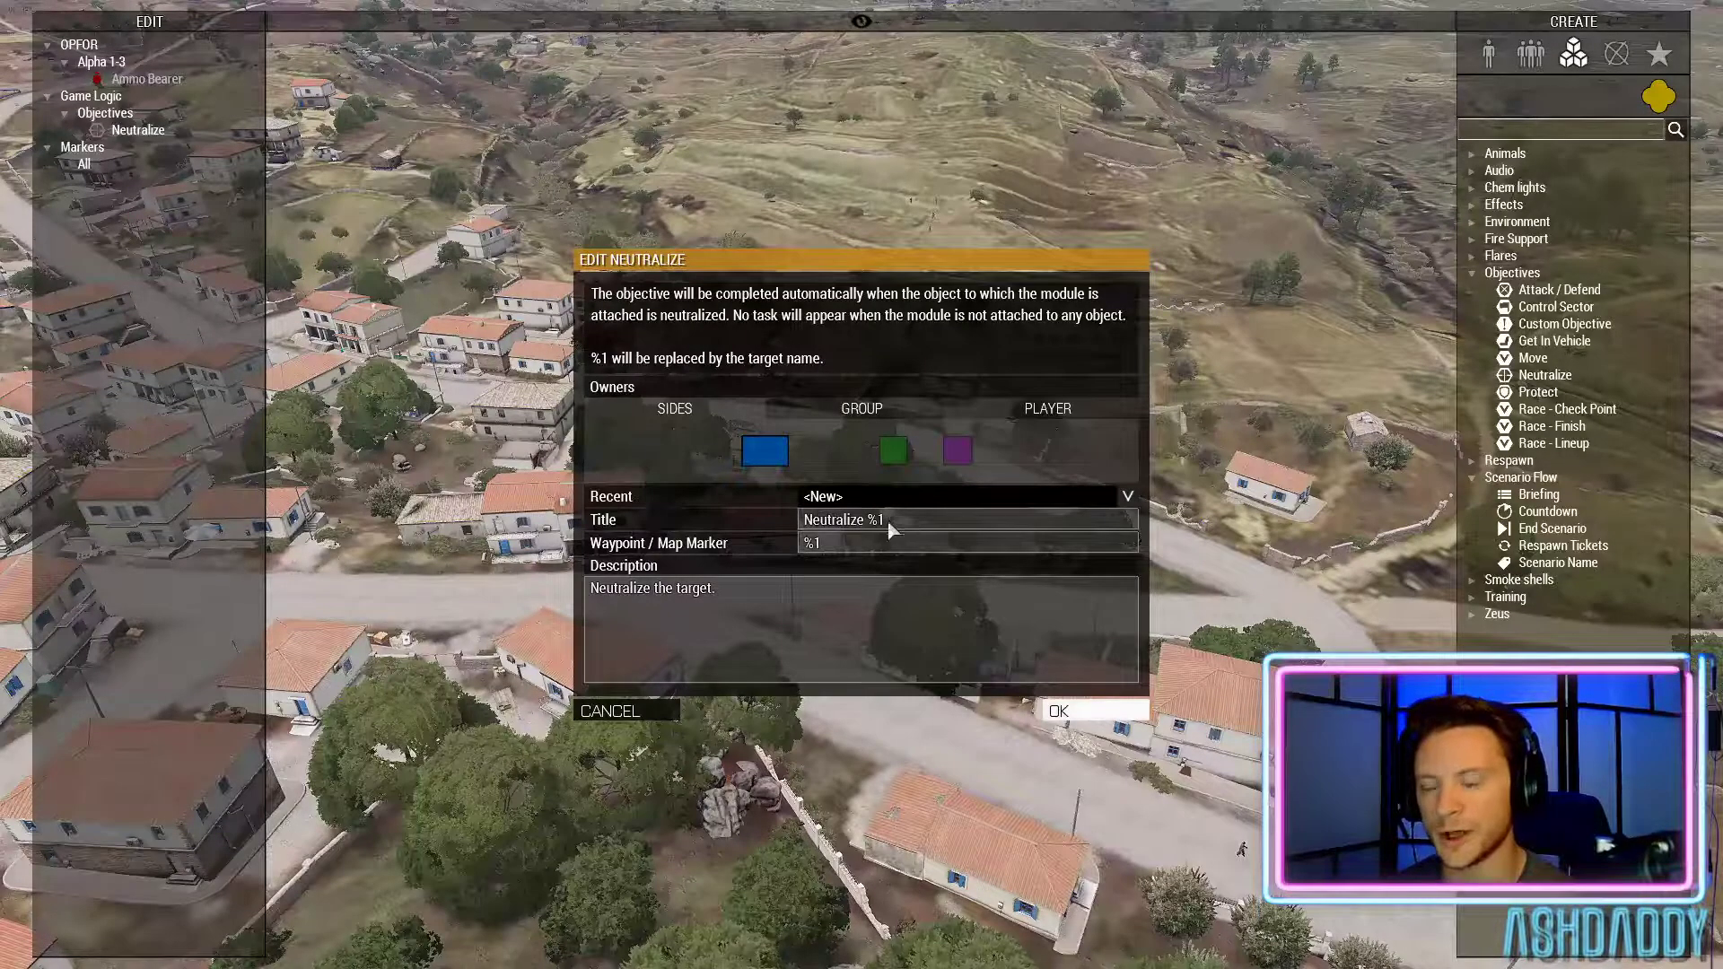
{"action": "left_click", "coordinate": [765, 450]}
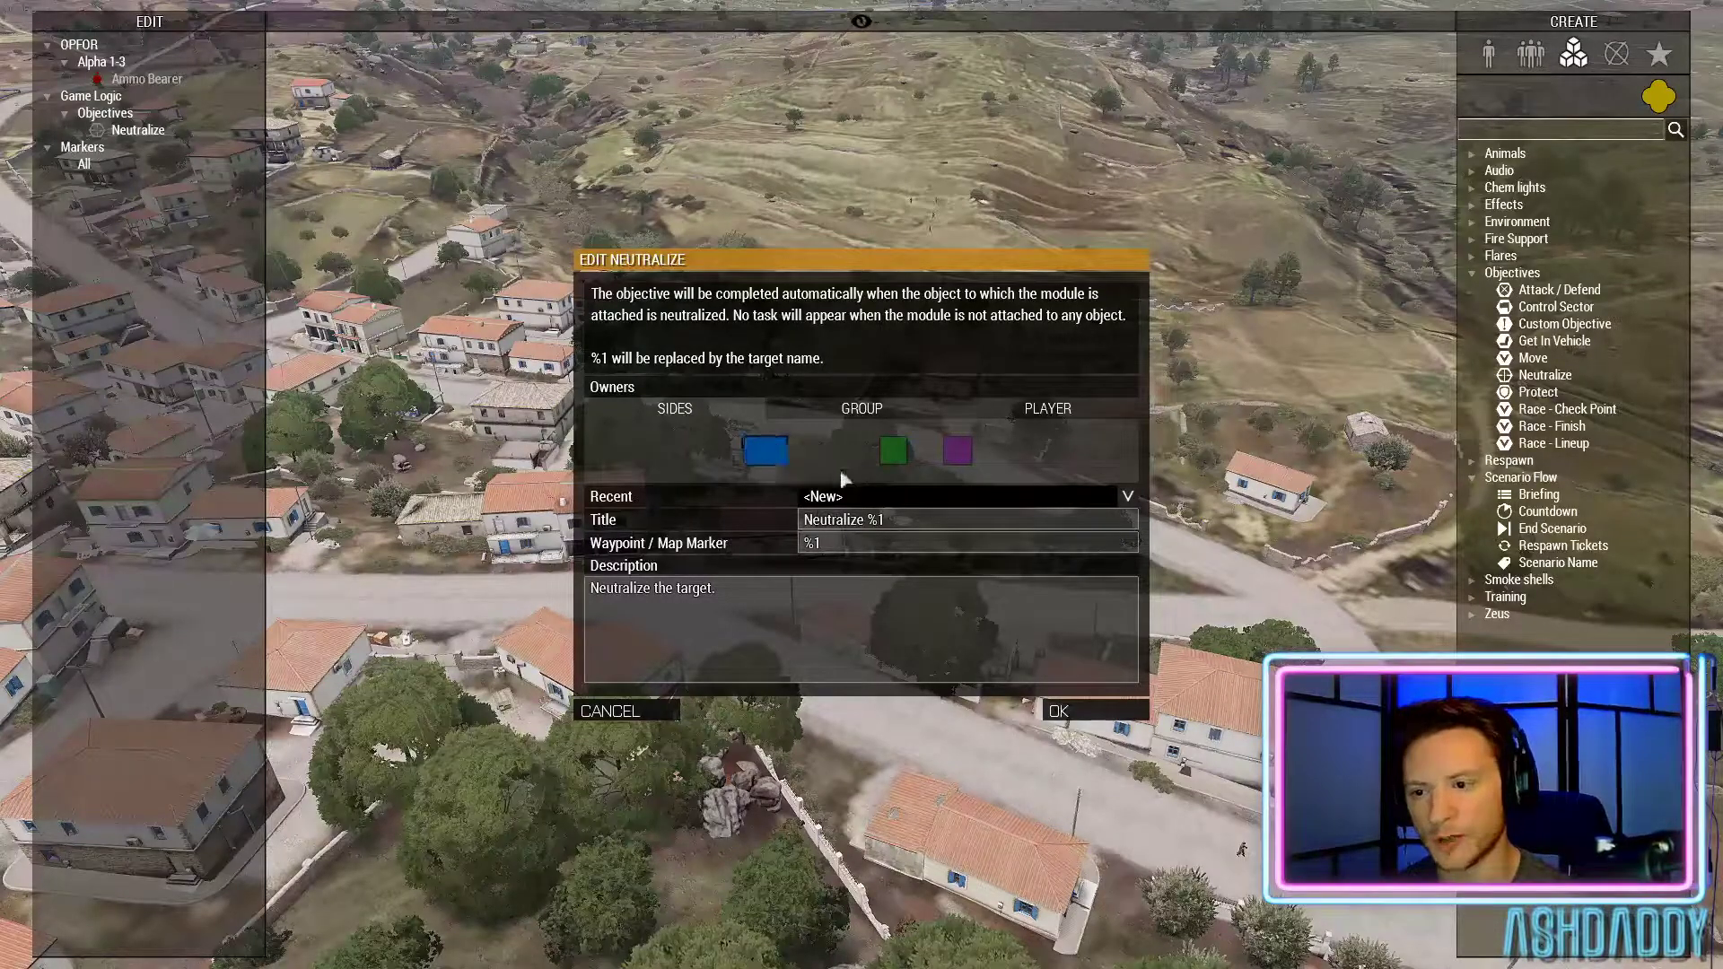
{"action": "left_click", "coordinate": [1060, 711]}
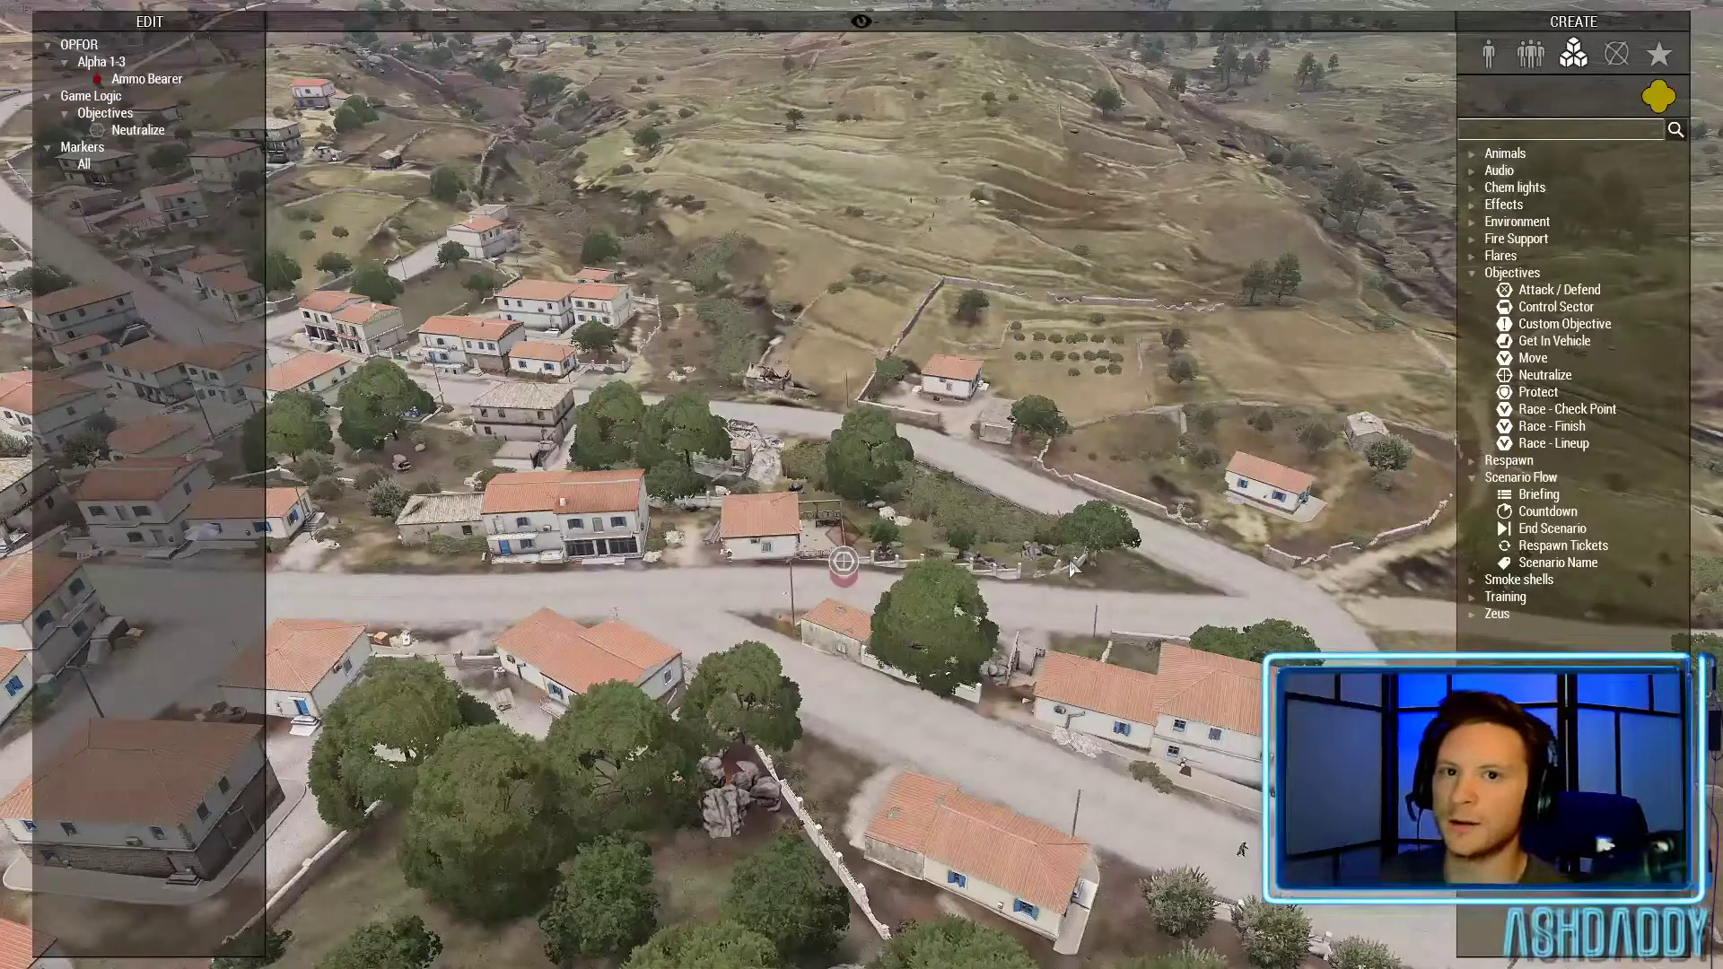
Call in 155 mm Howitzer fire support on the Ammo Bearer's position in the village
{"action": "key", "text": "s"}
{"action": "key", "text": "d"}
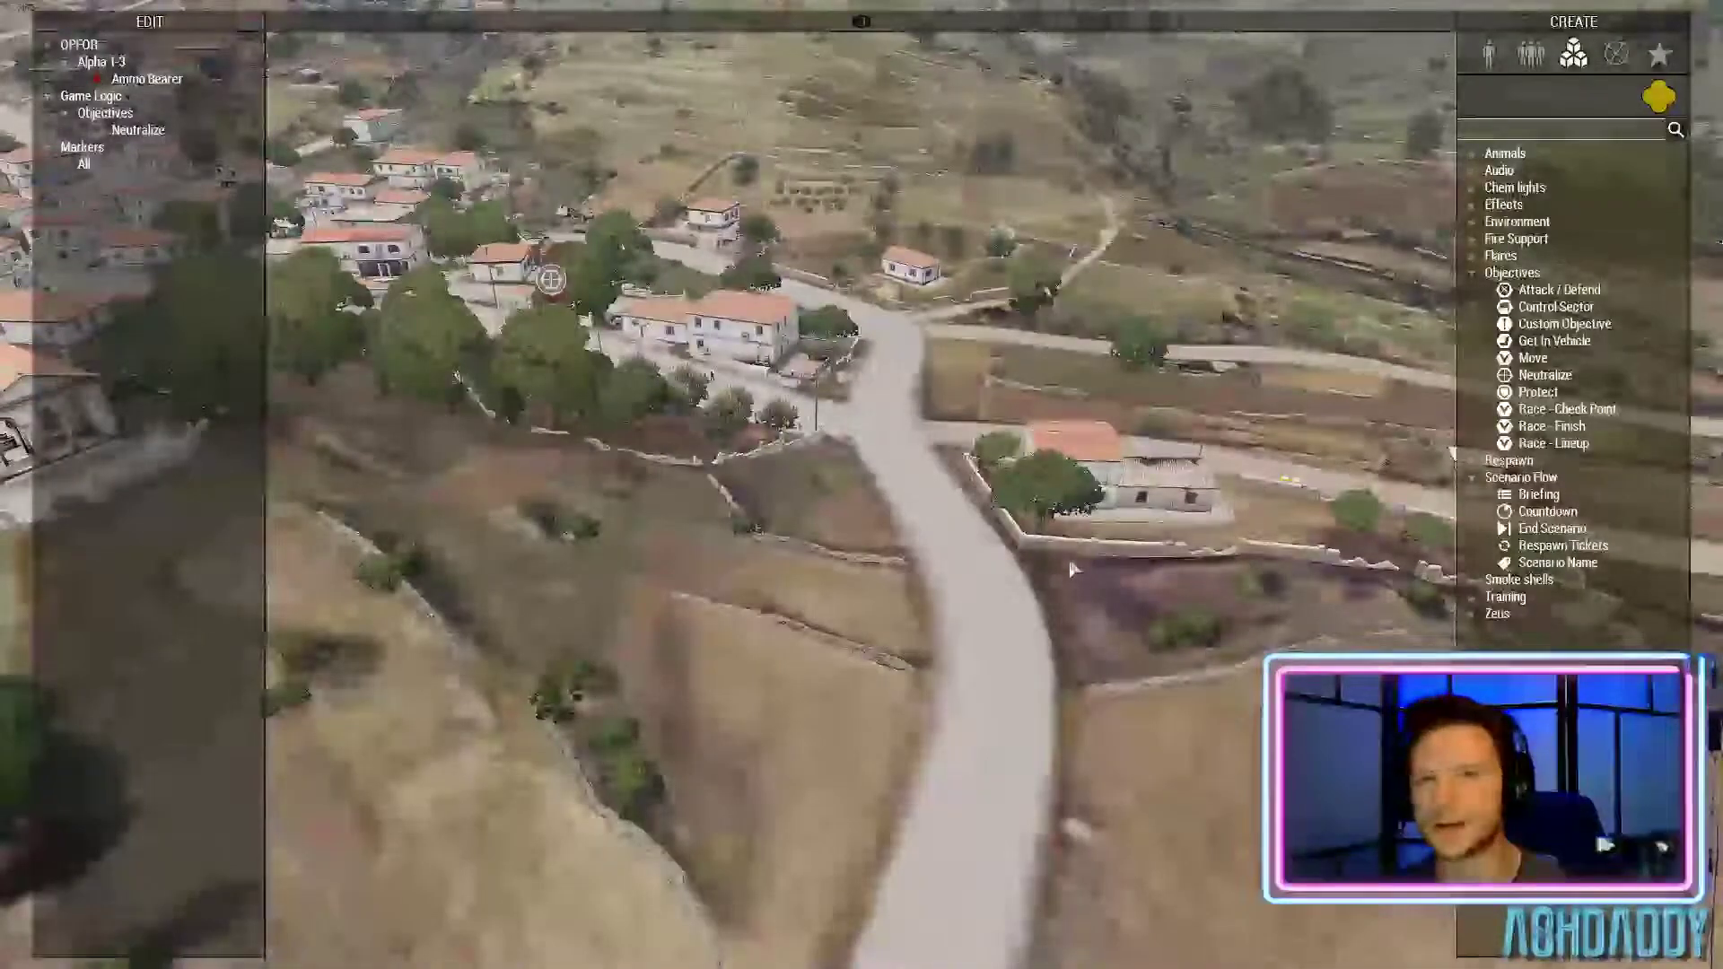
{"action": "key", "text": "s"}
{"action": "key", "text": "s"}
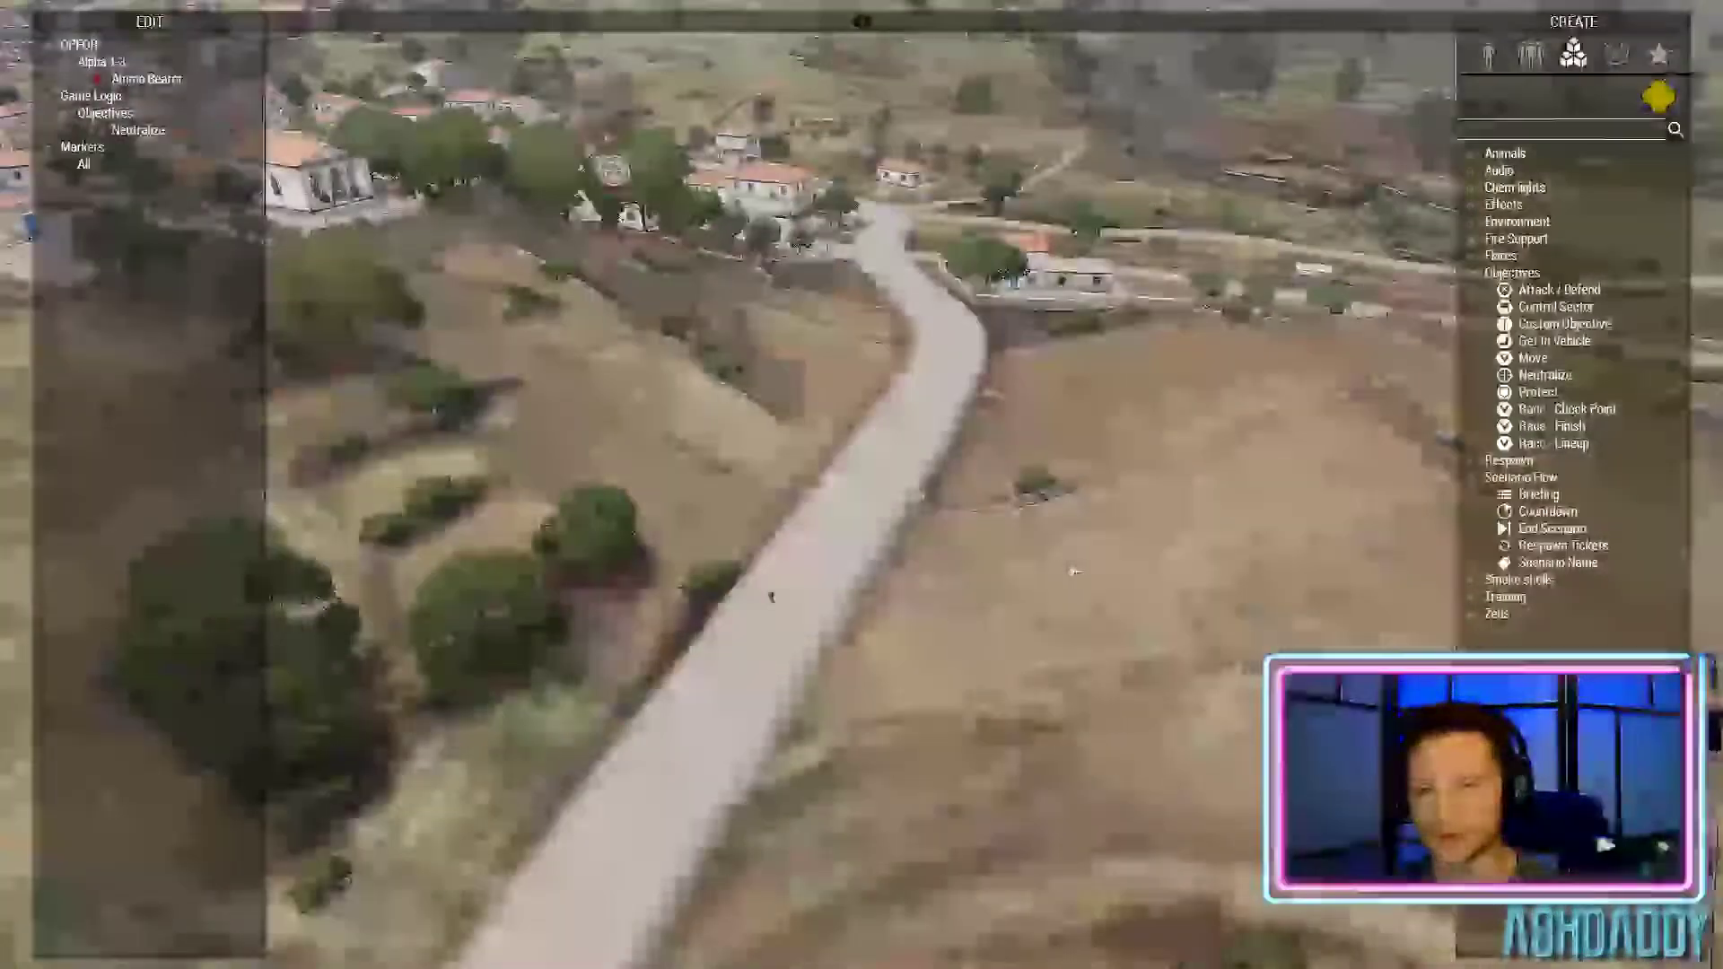
{"action": "key", "text": "a"}
{"action": "key", "text": "w"}
{"action": "key", "text": "z"}
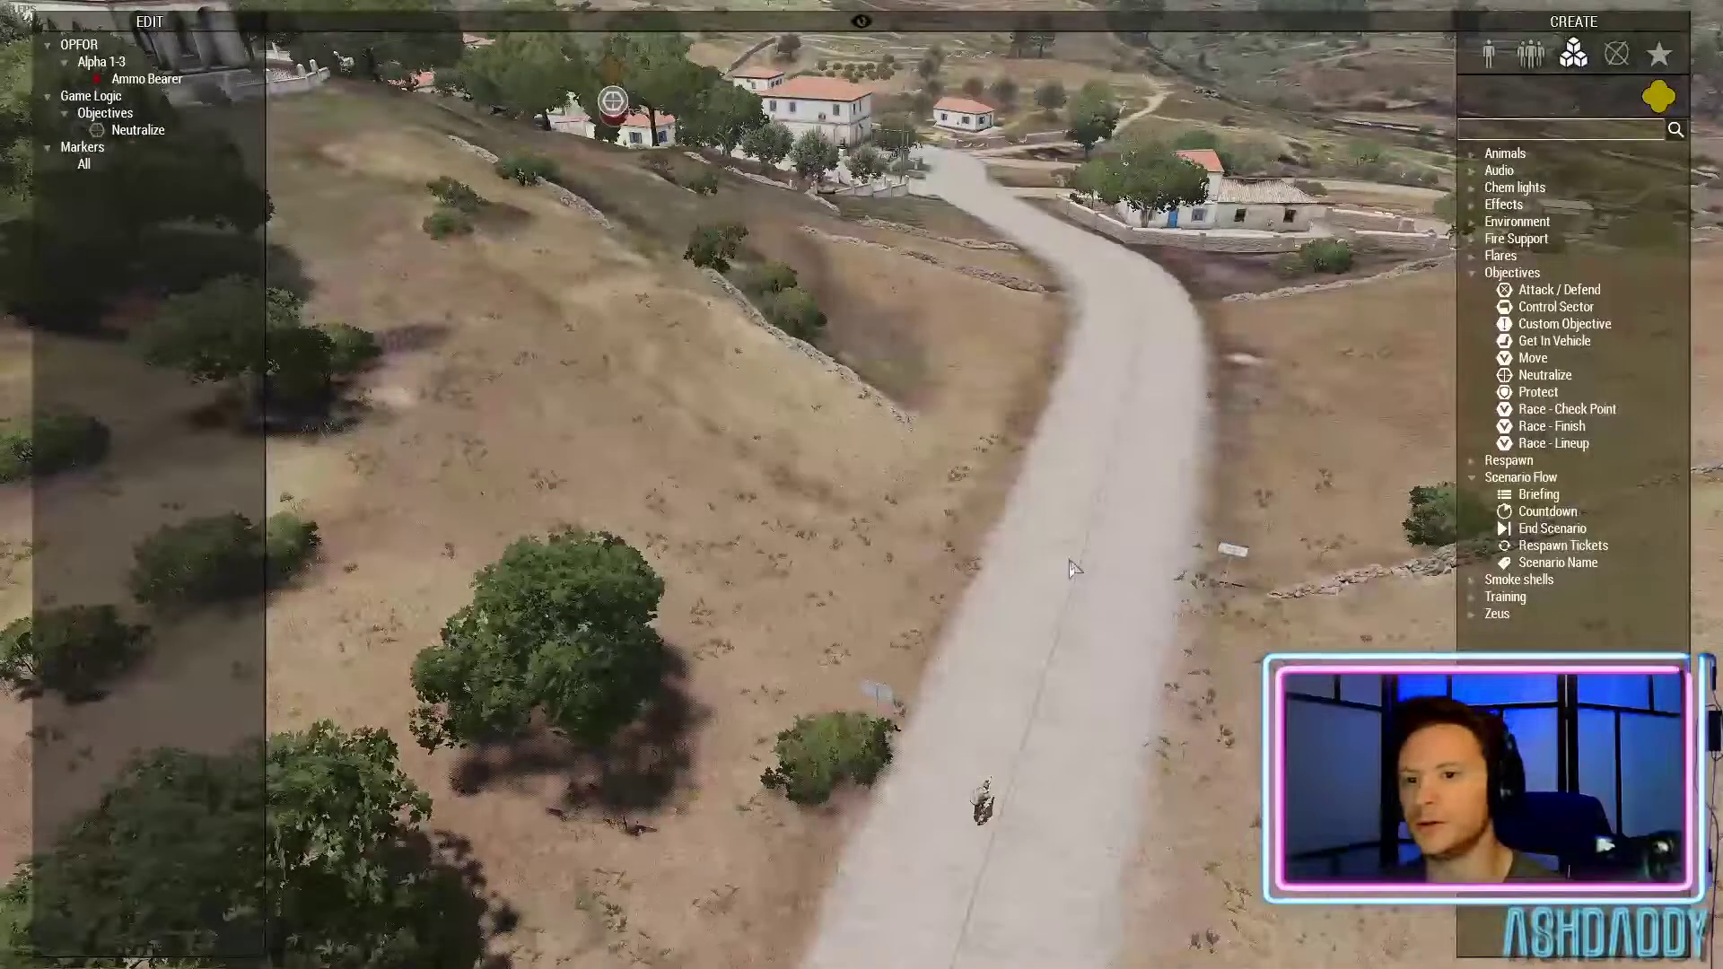
{"action": "key", "text": "w"}
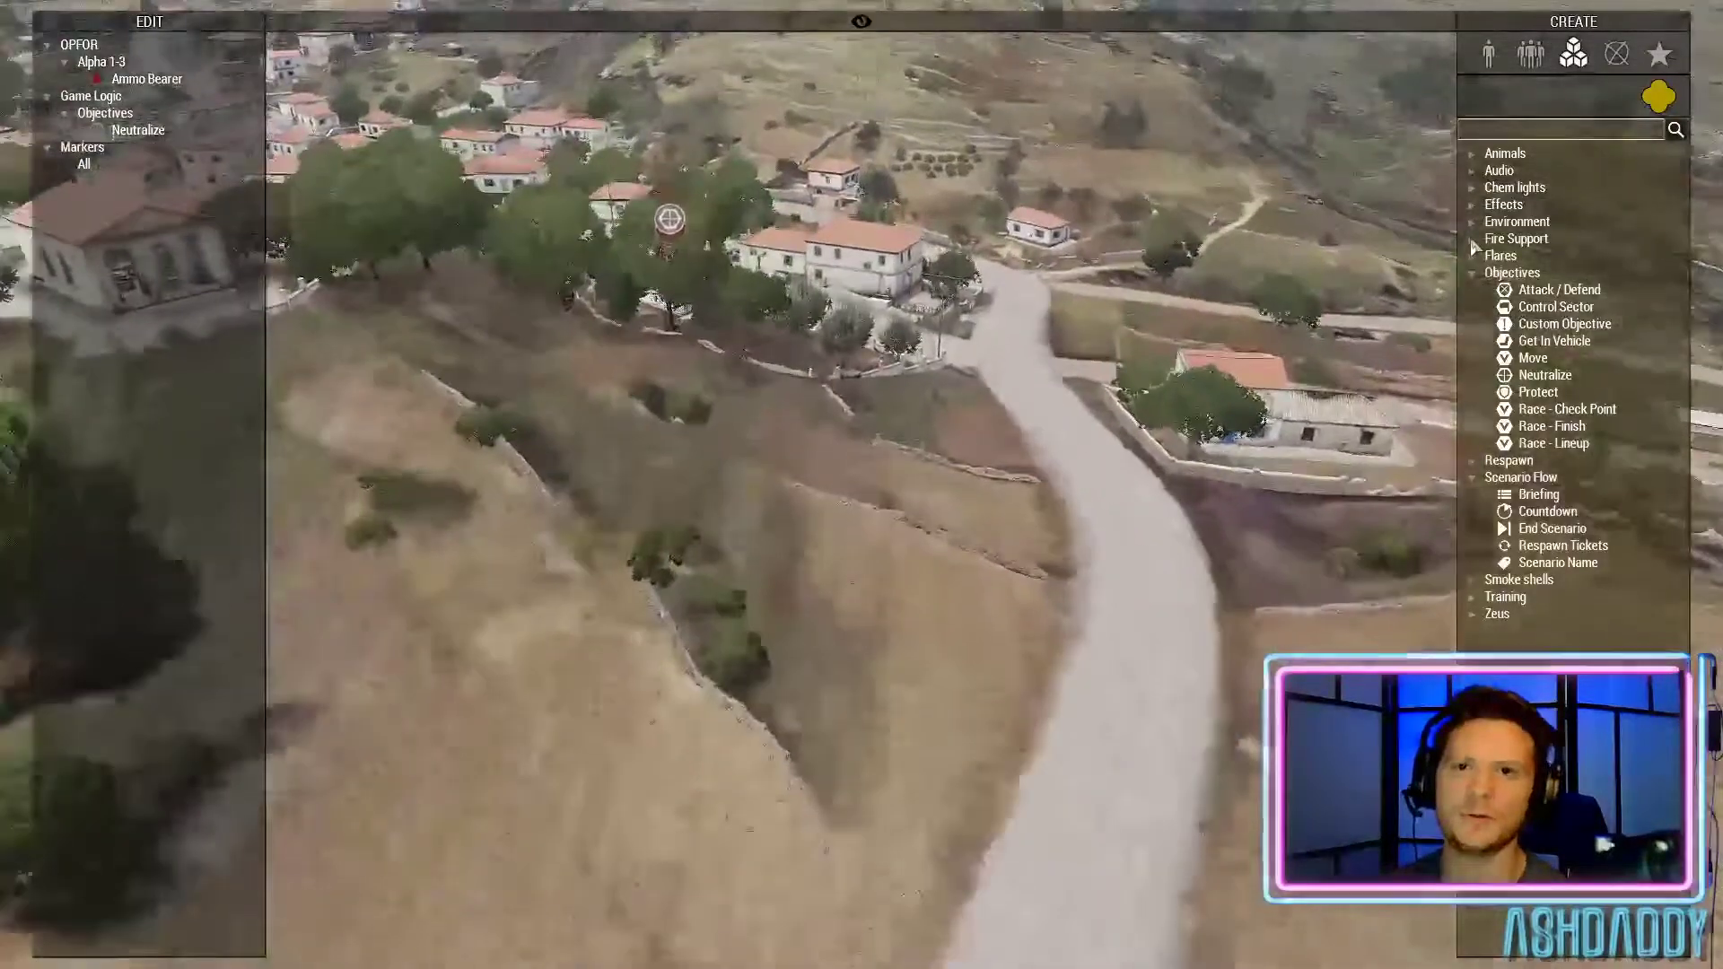
{"action": "left_click", "coordinate": [1472, 243]}
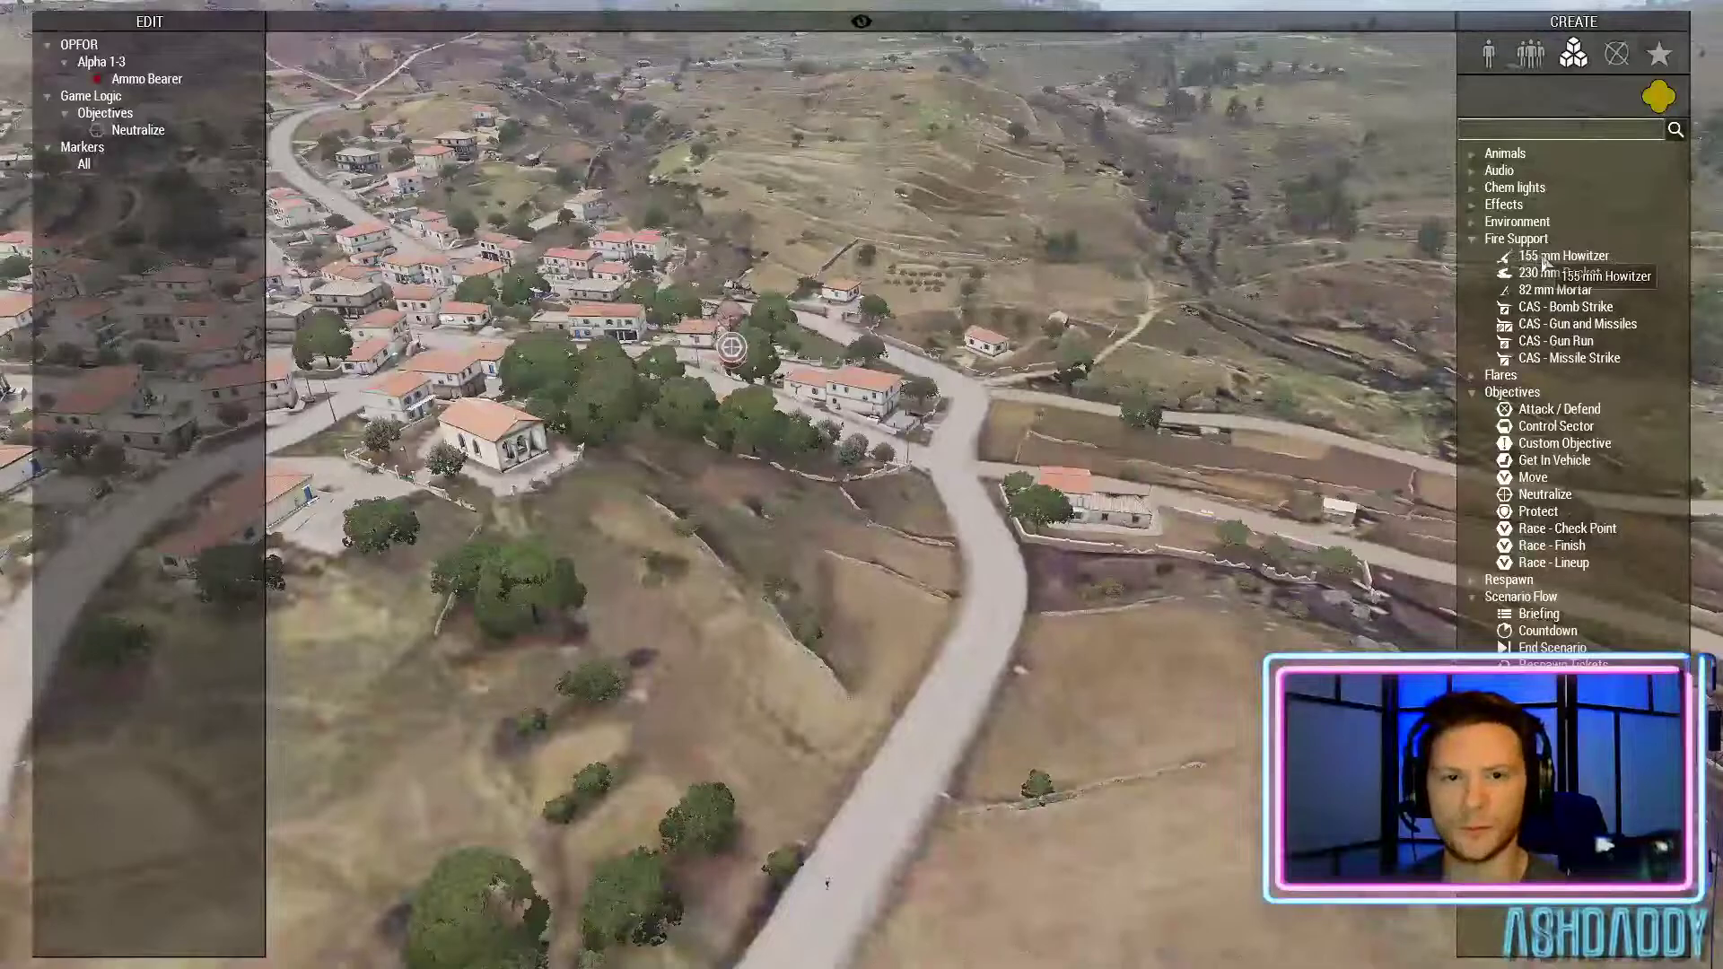
{"action": "left_click", "coordinate": [1543, 259]}
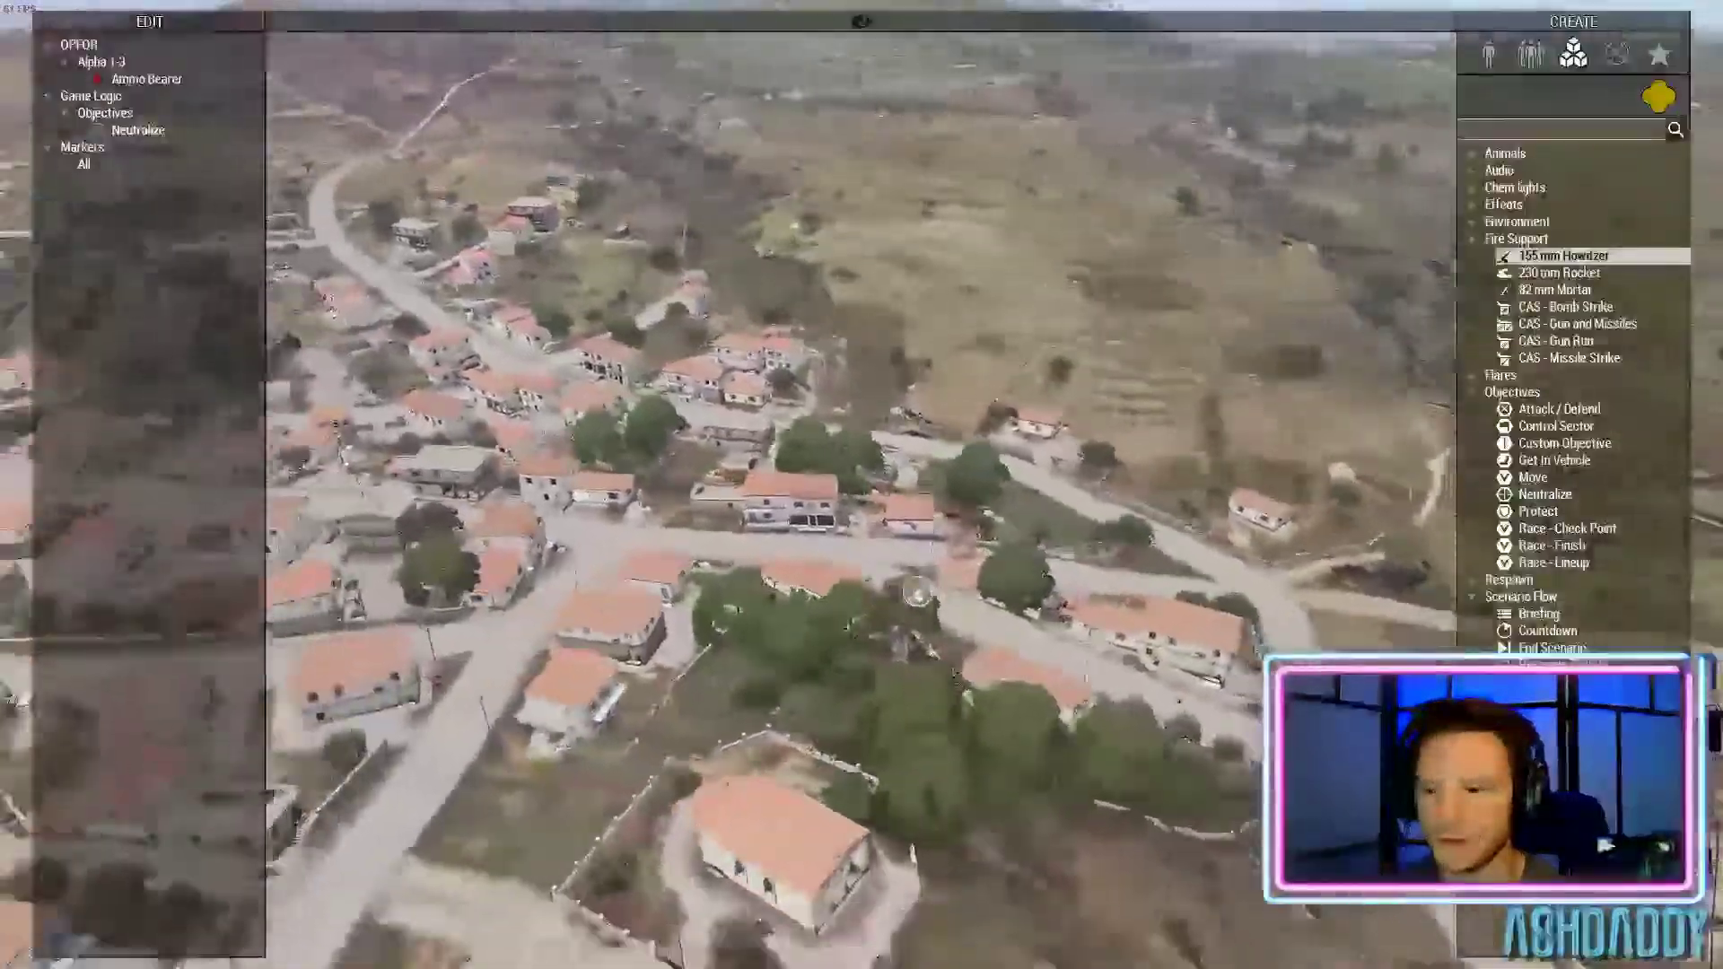
{"action": "left_click", "coordinate": [917, 592]}
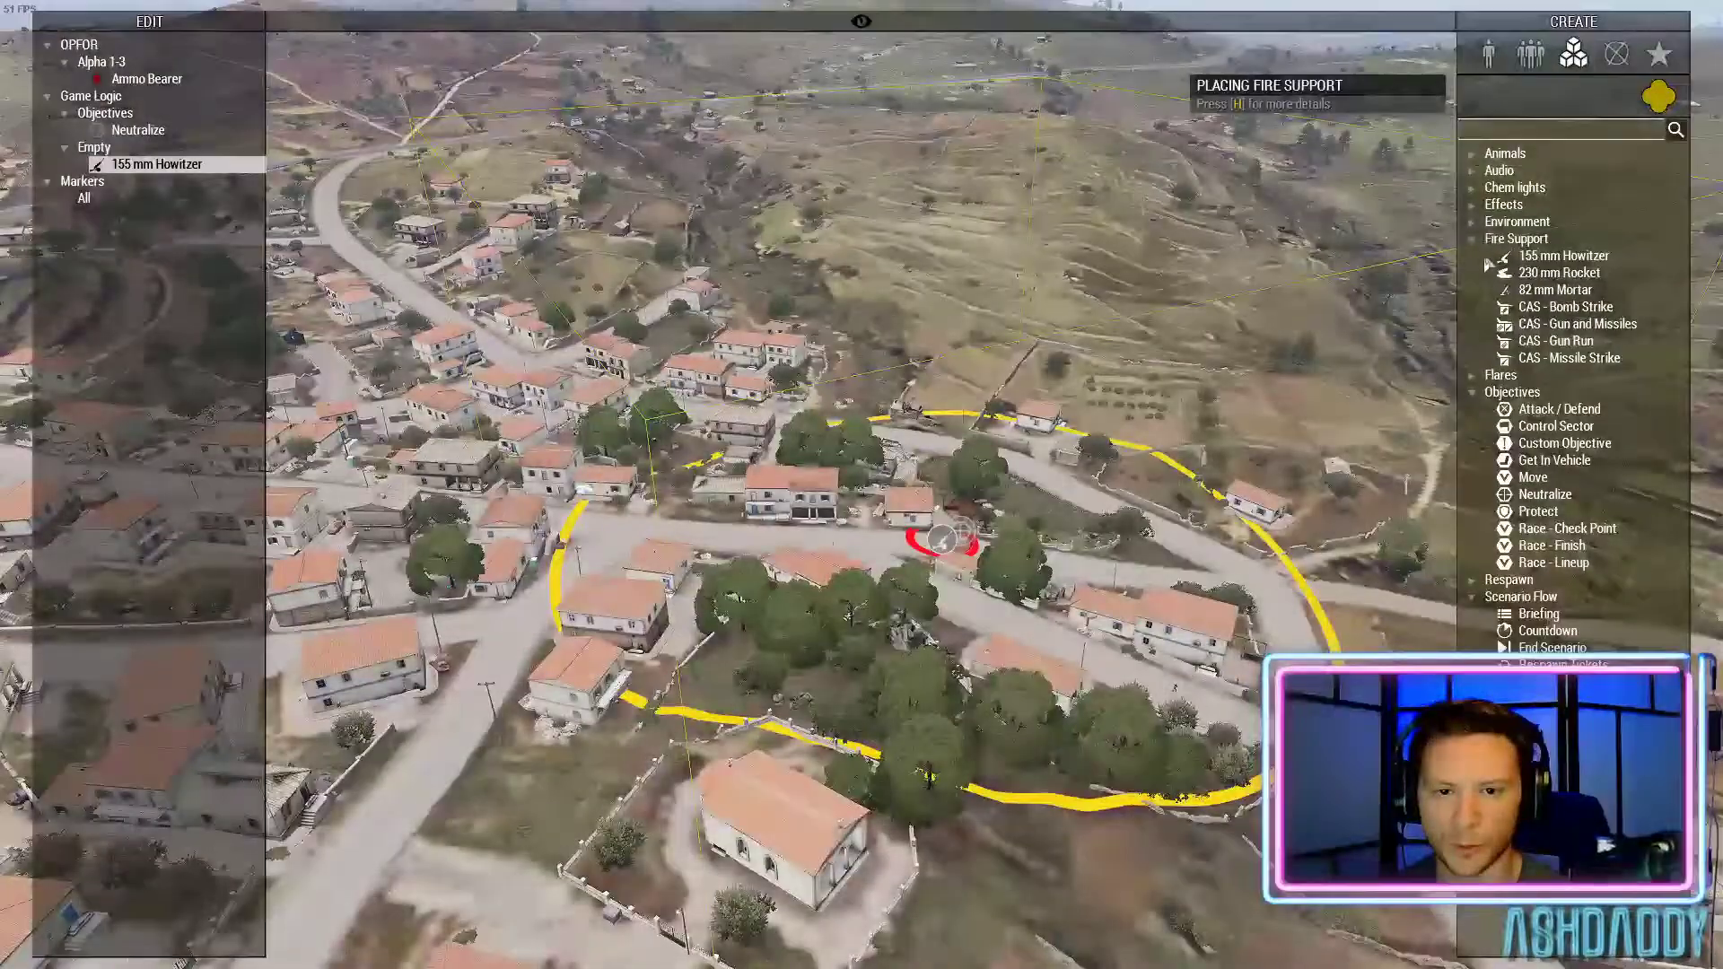
{"action": "left_click", "coordinate": [1474, 223]}
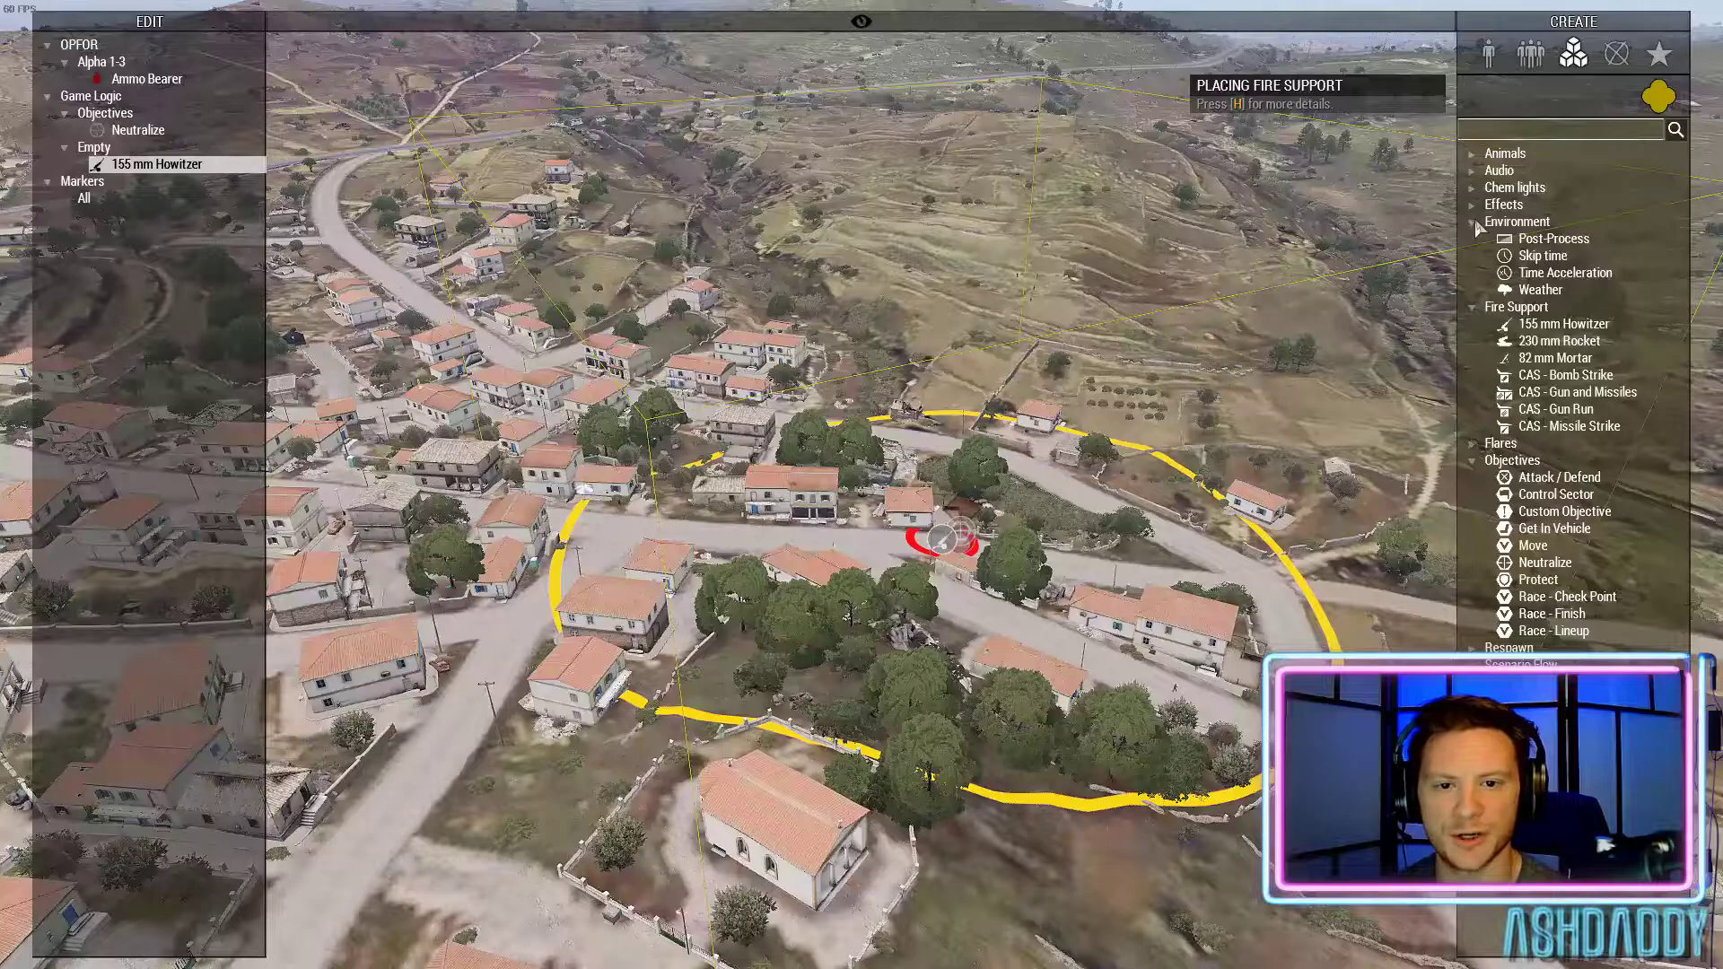
{"action": "left_click", "coordinate": [1474, 222]}
{"action": "left_click", "coordinate": [1471, 154]}
{"action": "key", "text": "d"}
{"action": "left_click", "coordinate": [1471, 156]}
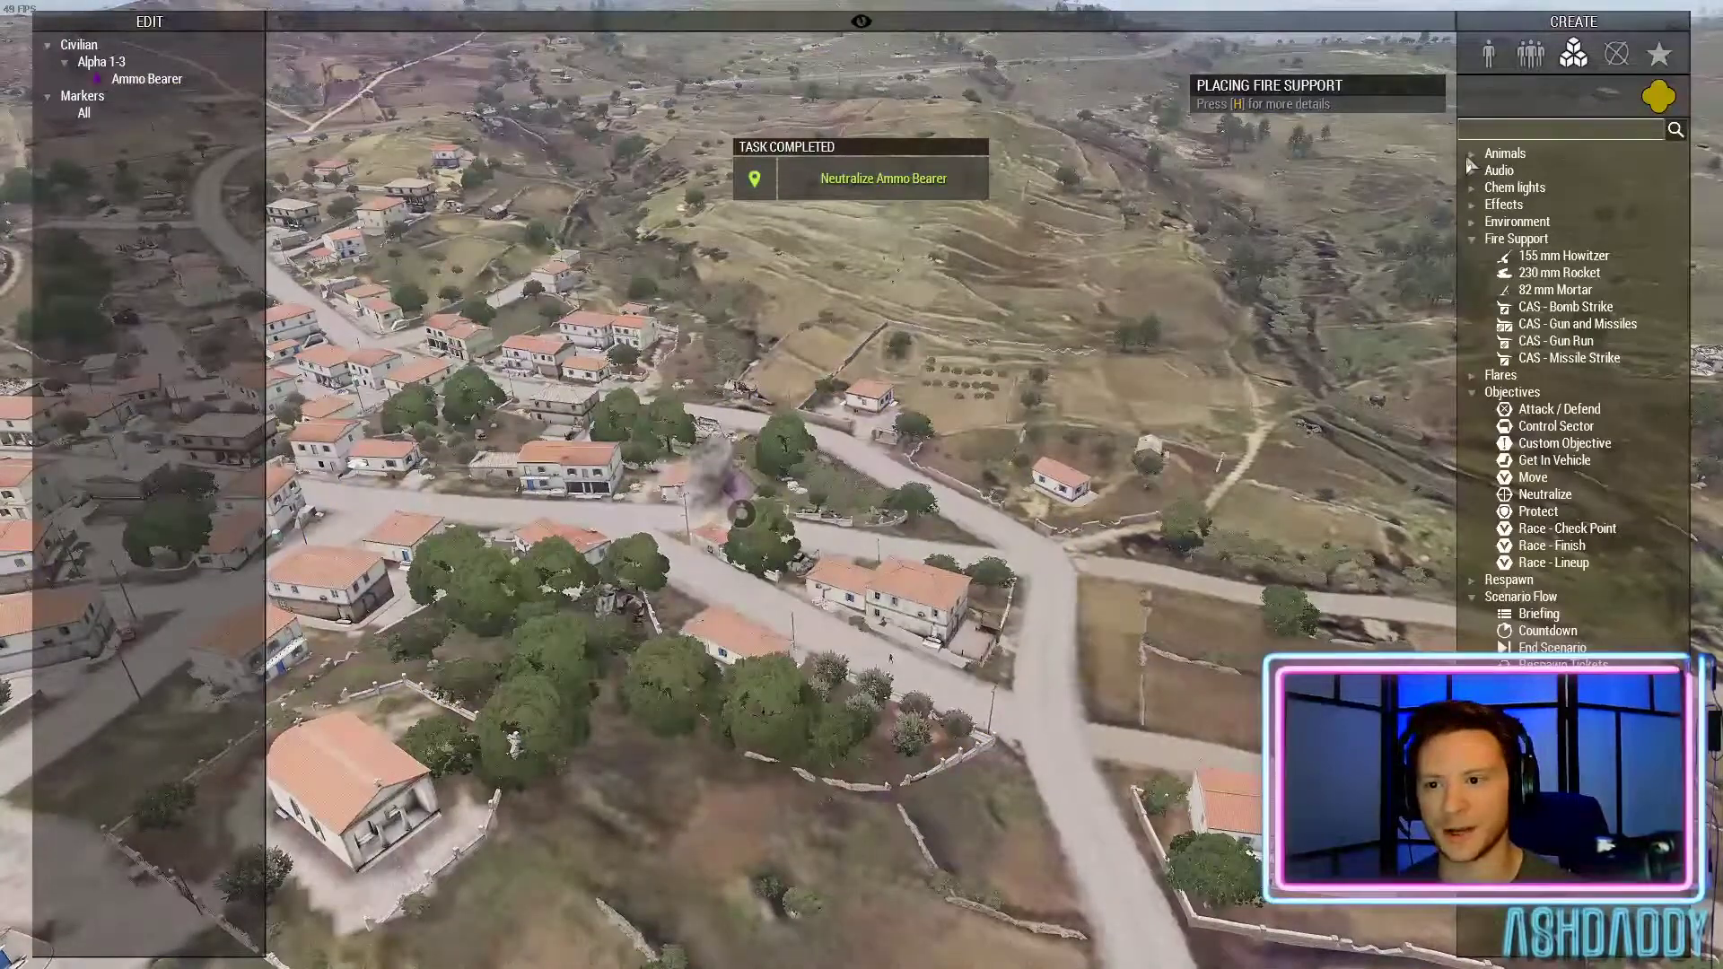
End the scenario with an End Scenario module set to Mission Completed and the debriefing "Target Neutralized", and continue past the debriefing
{"action": "key", "text": "s"}
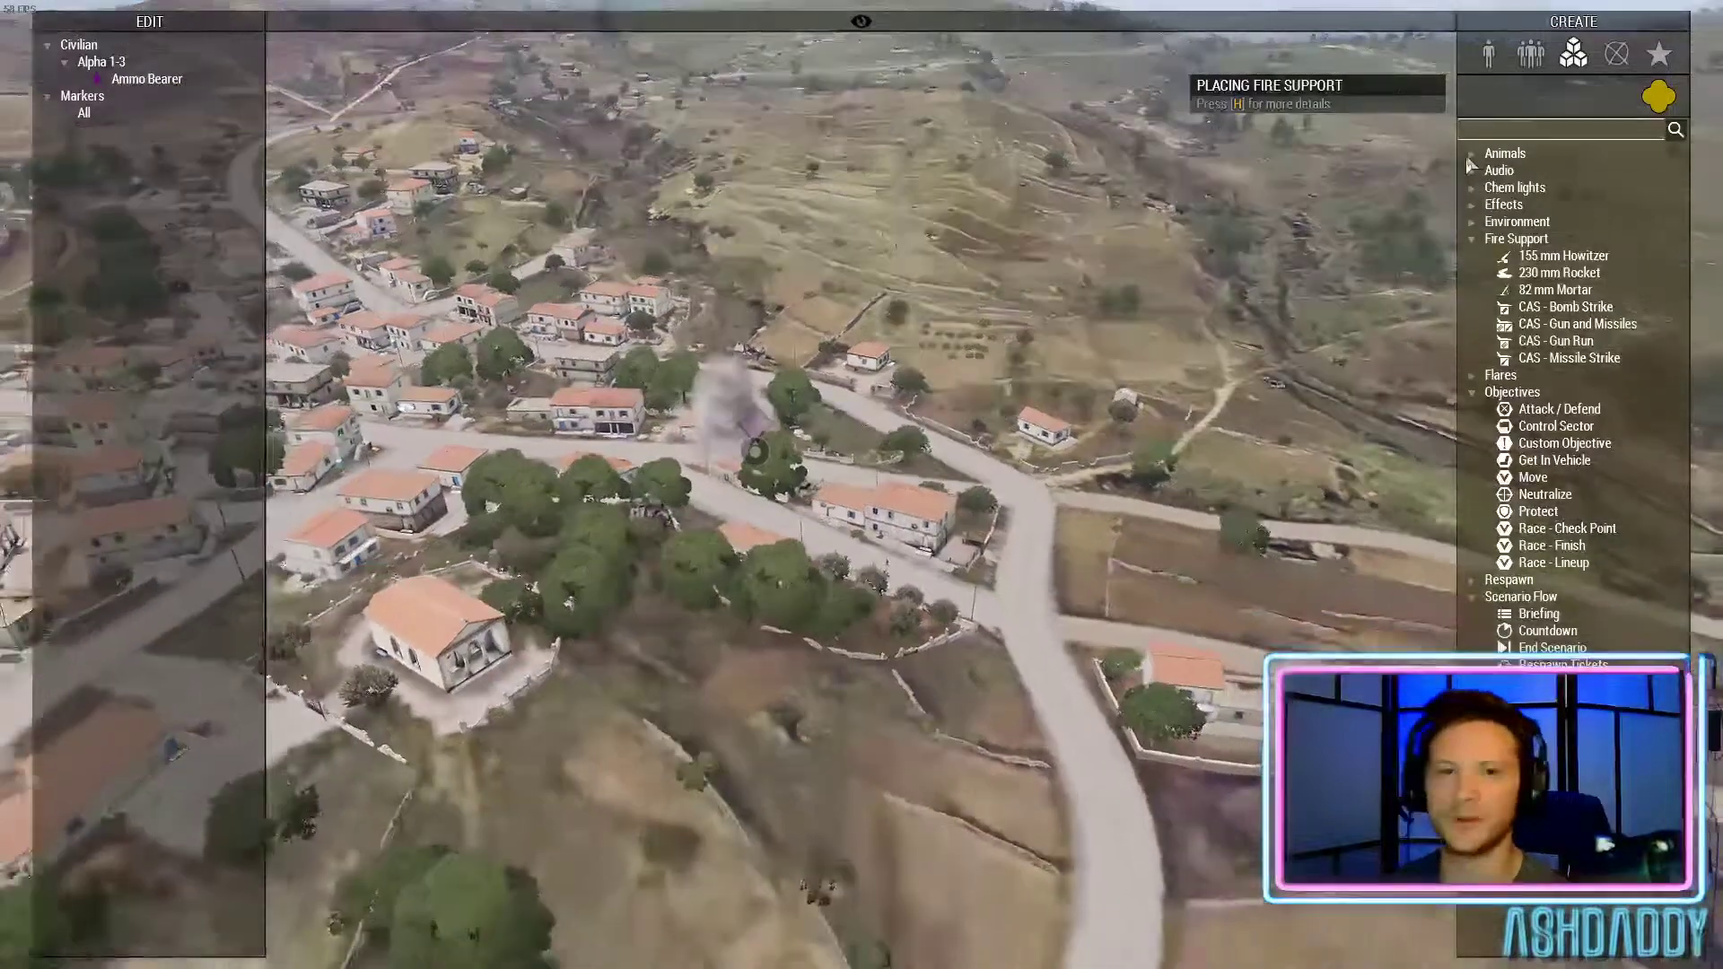
{"action": "key", "text": "s"}
{"action": "key", "text": "z"}
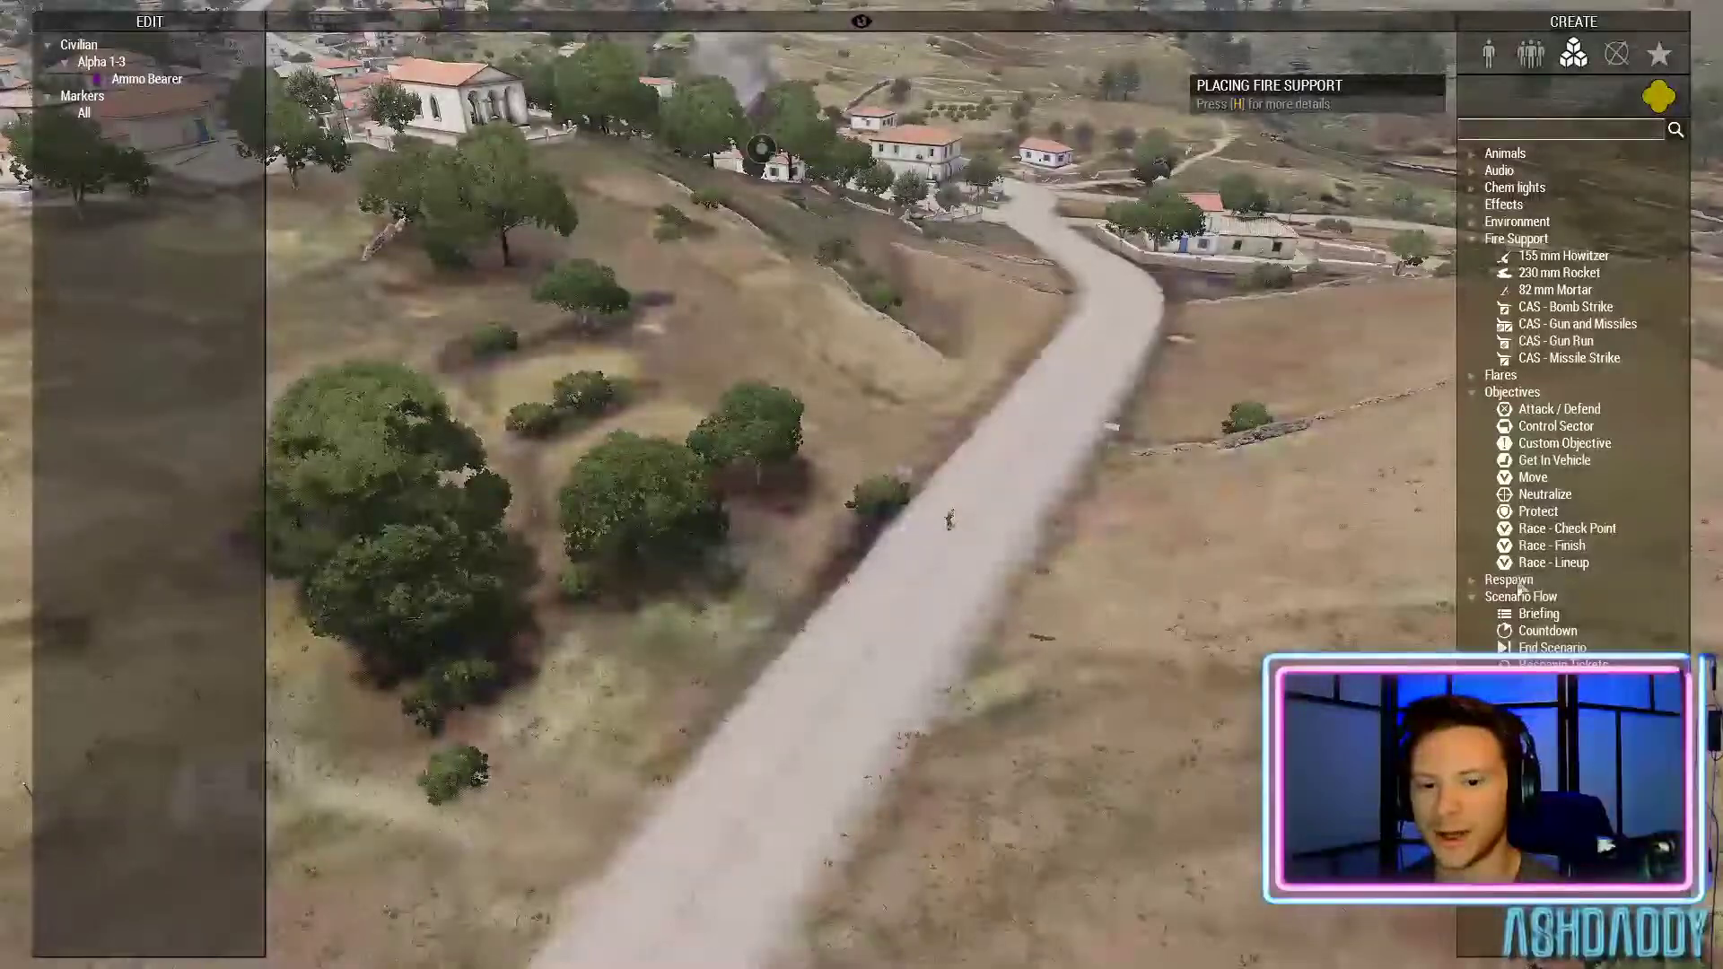
{"action": "left_click", "coordinate": [1539, 648]}
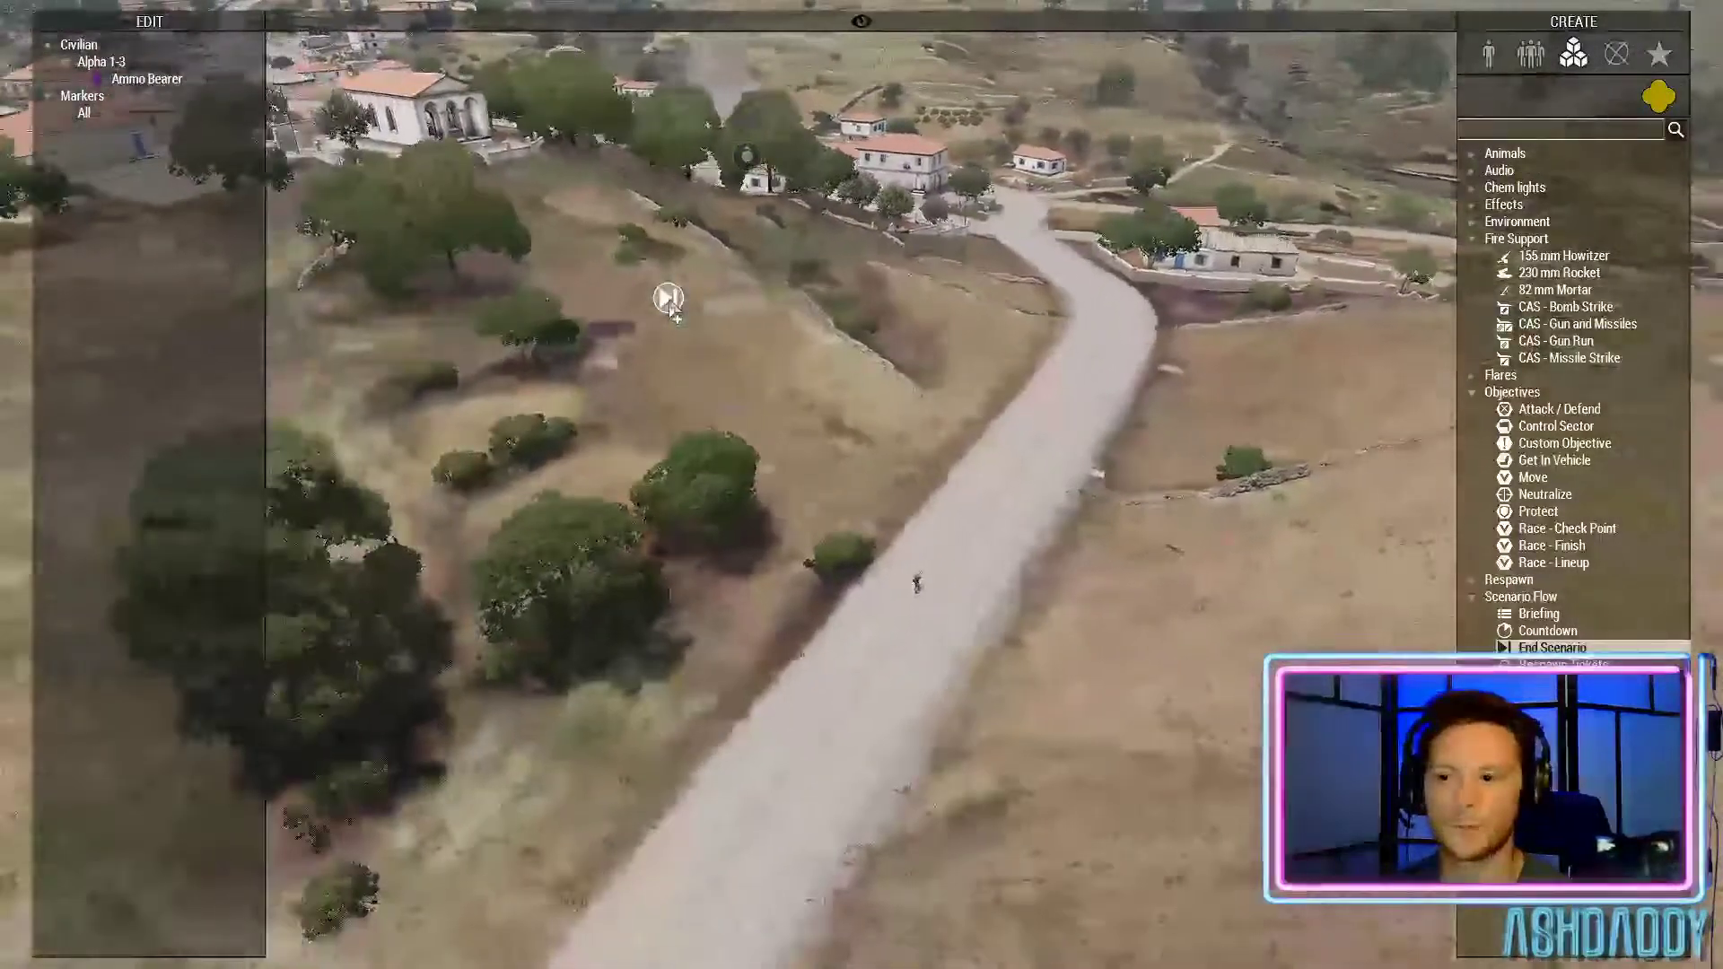
{"action": "left_click", "coordinate": [668, 299]}
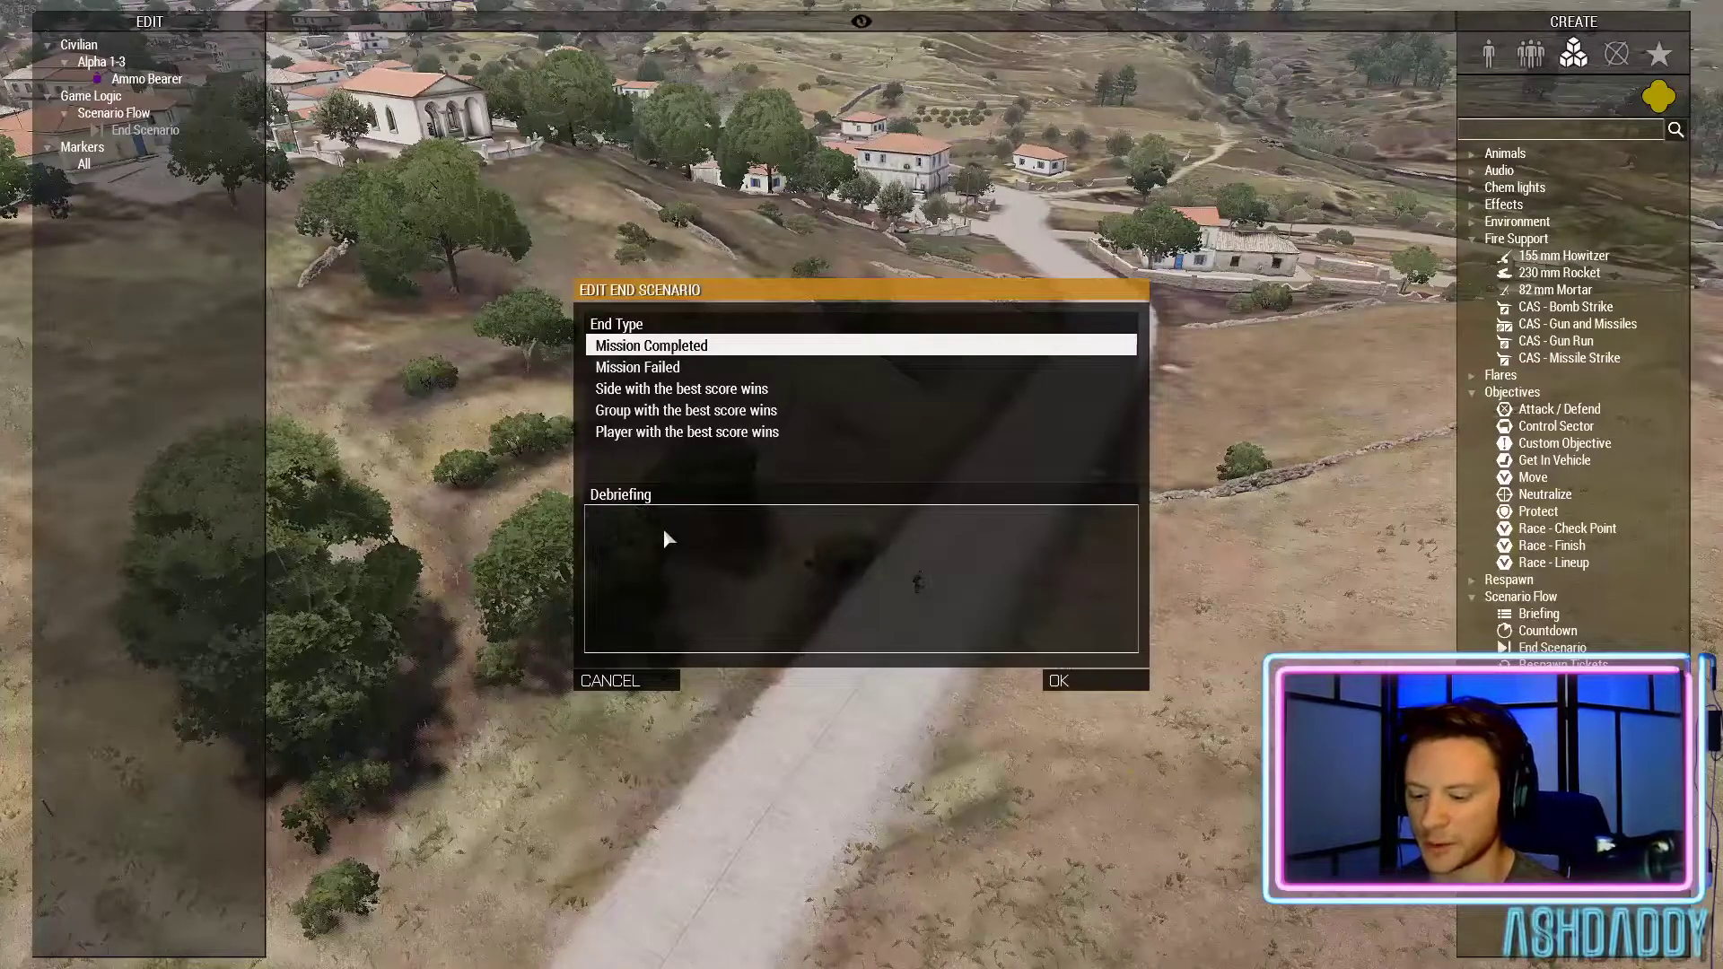
{"action": "type", "text": "Target Neutralized"}
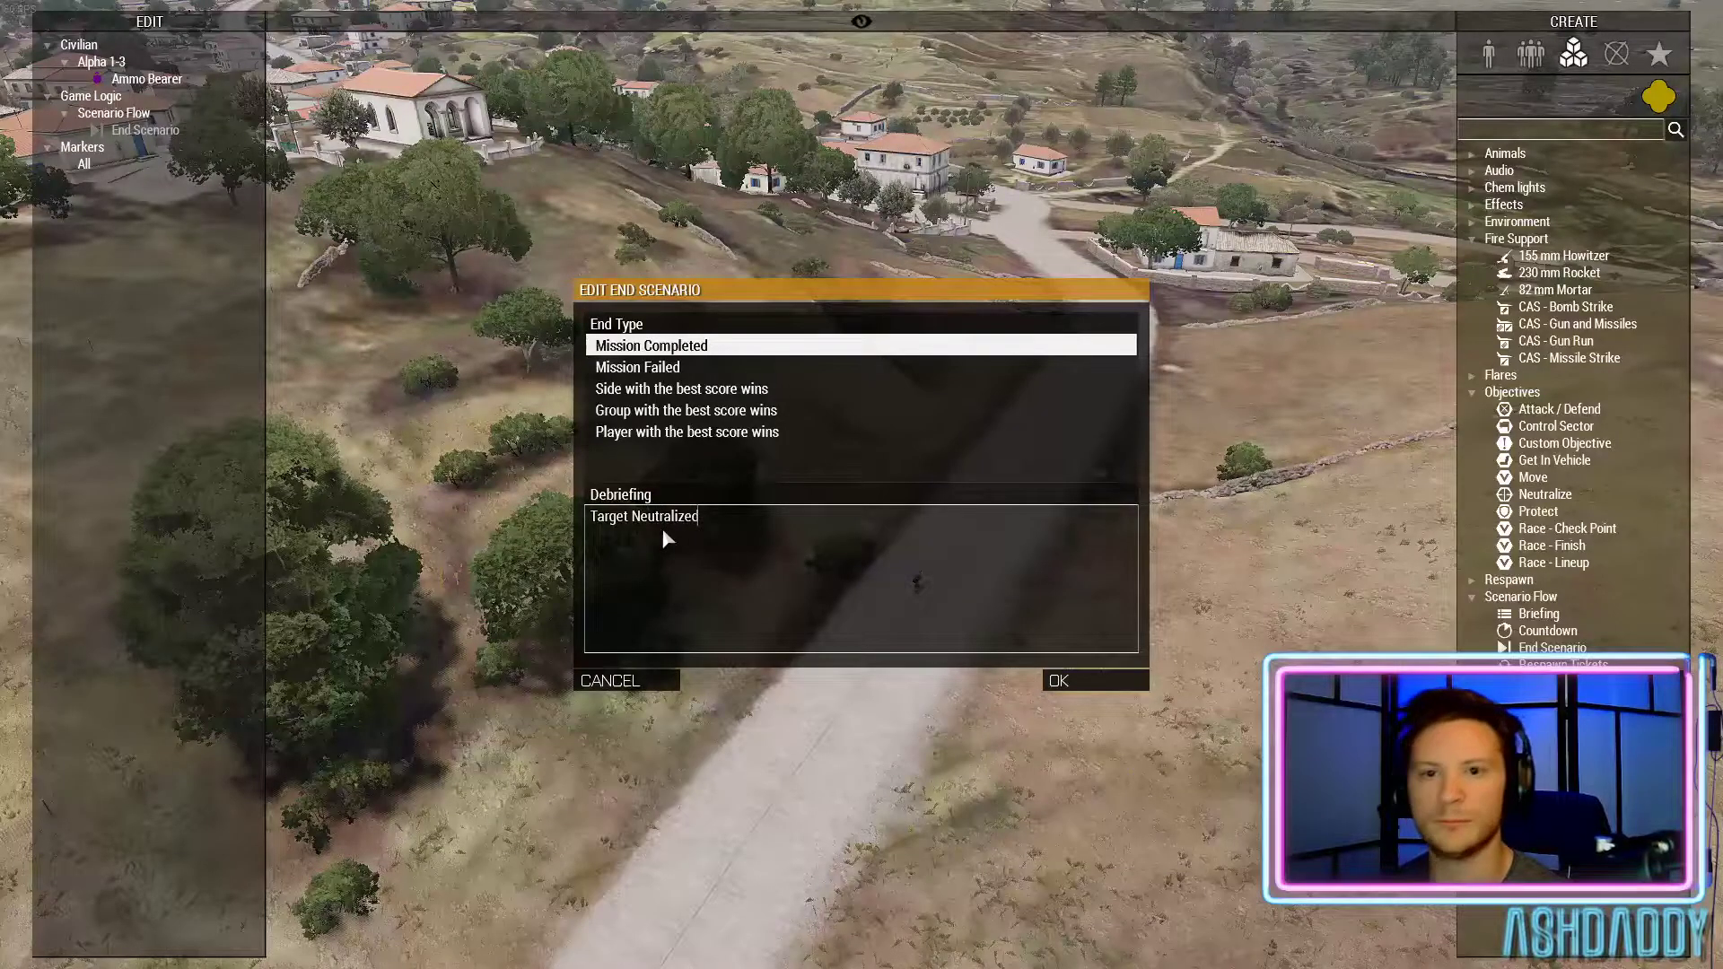
{"action": "left_click", "coordinate": [1055, 682]}
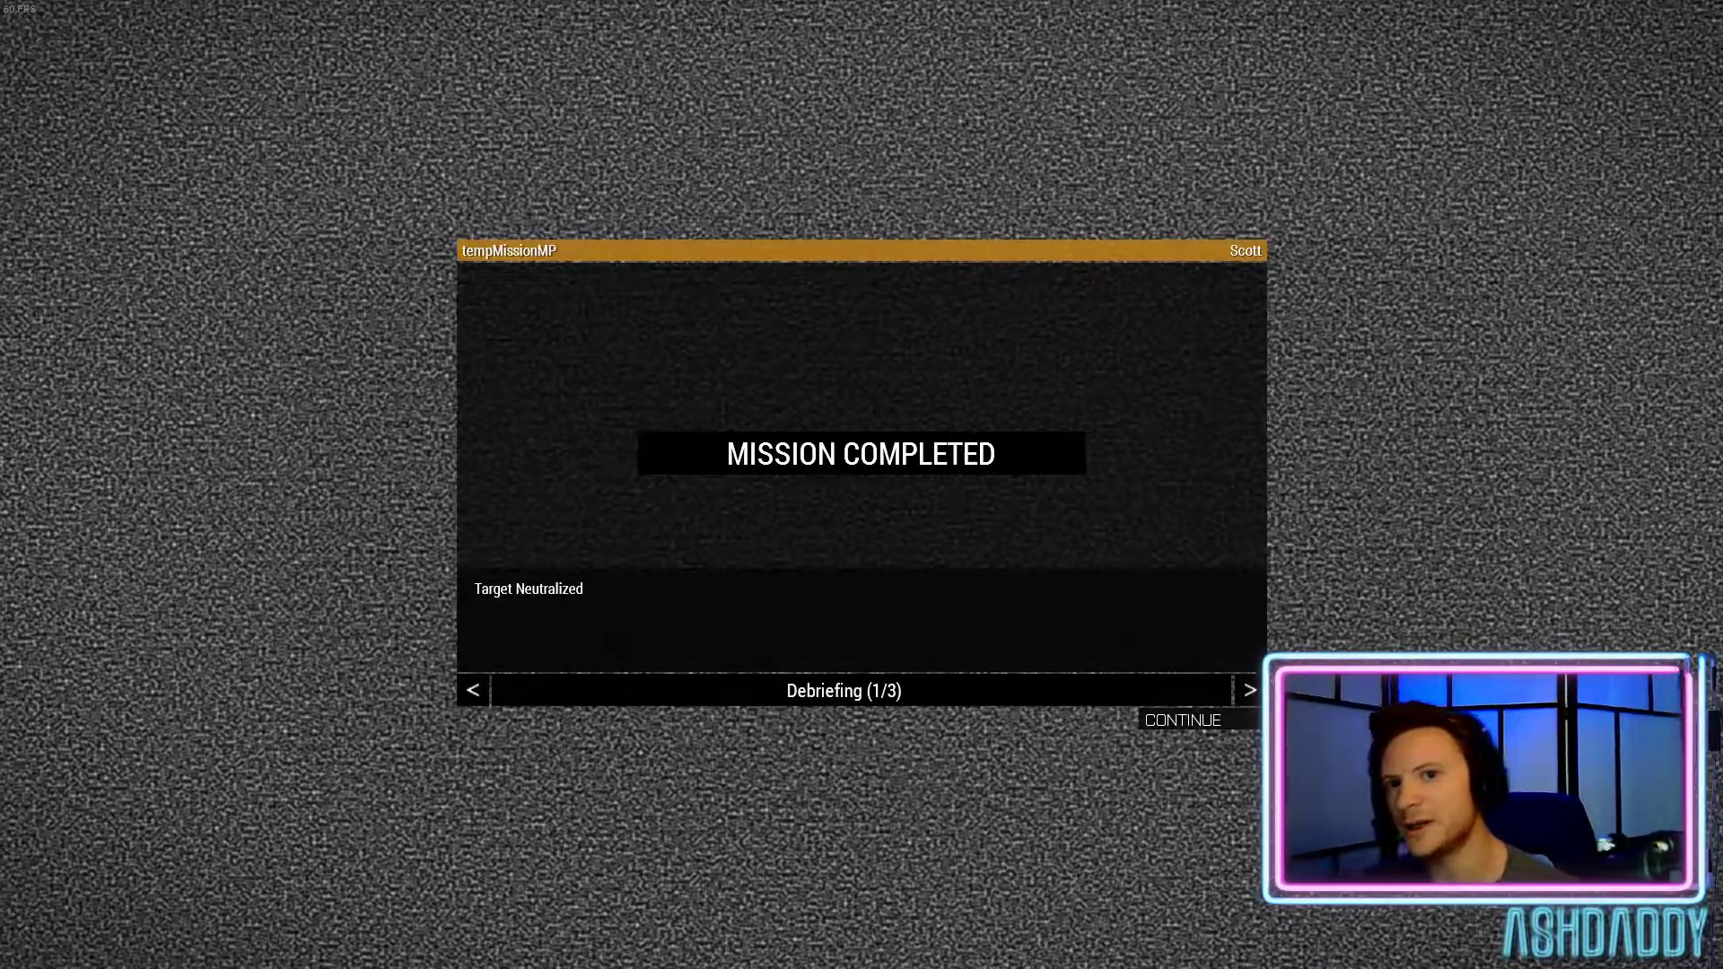
{"action": "left_click", "coordinate": [1215, 725]}
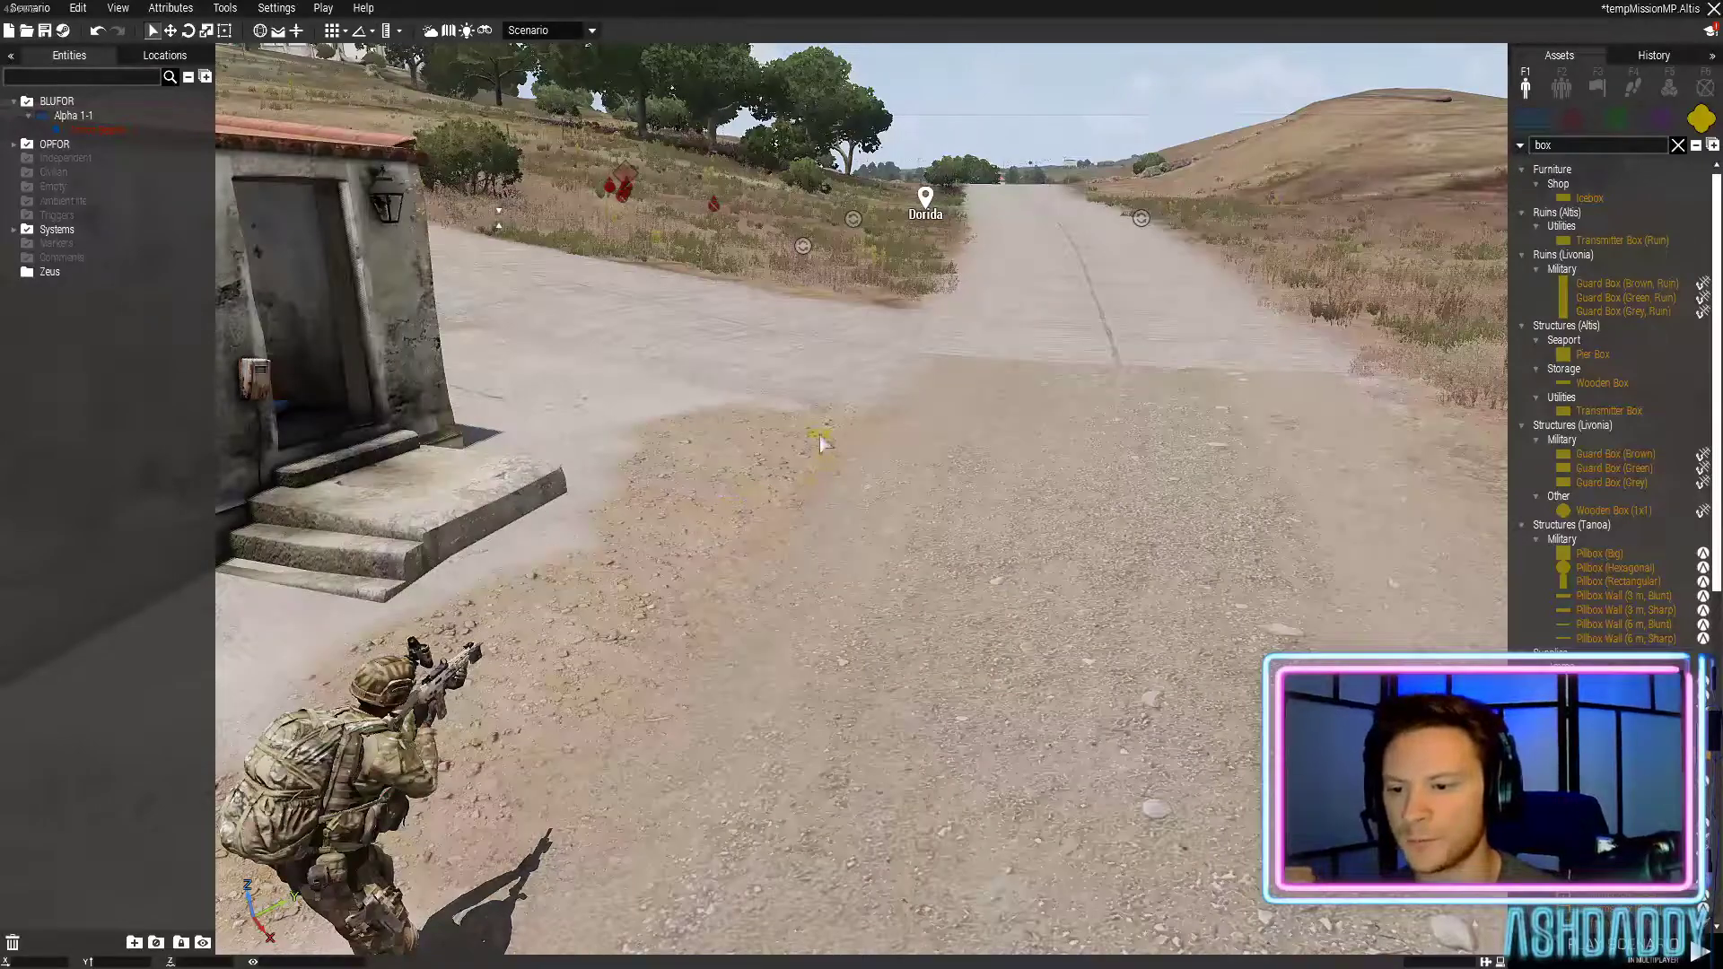
Place an AAF Supply Box on the dirt road ahead of the soldier and review its equipment storage contents in its attributes
{"action": "left_click", "coordinate": [819, 439]}
{"action": "double_click", "coordinate": [820, 437]}
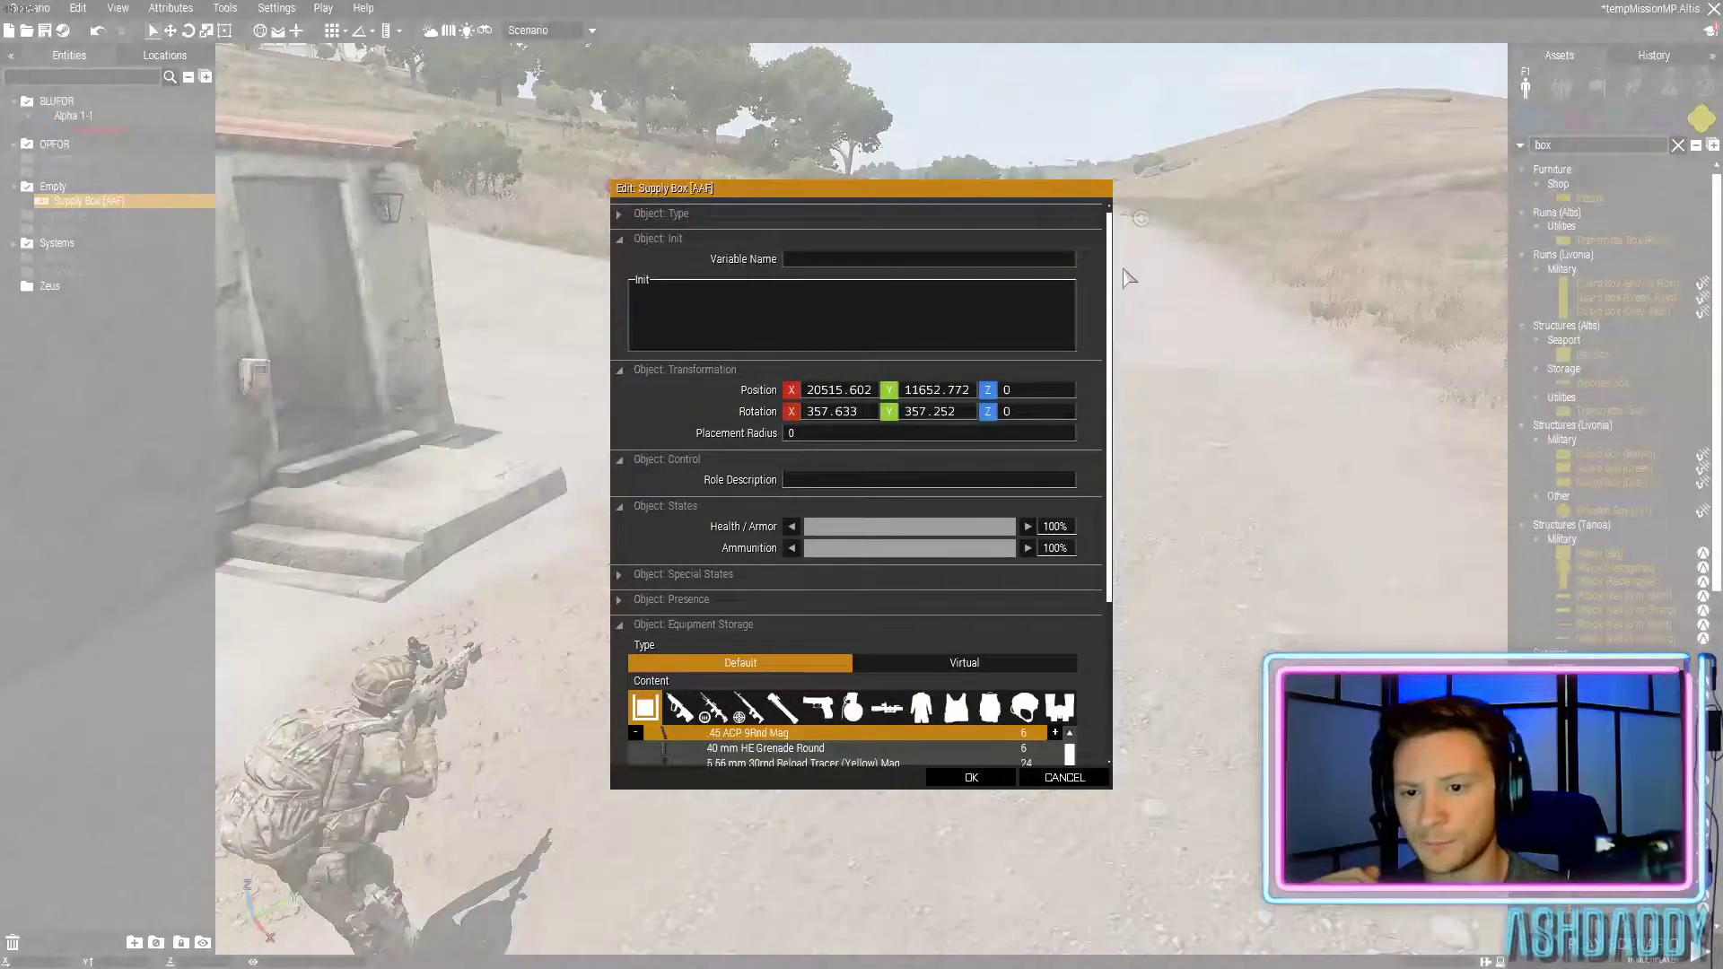
{"action": "scroll", "coordinate": [1100, 323], "scroll_direction": "down", "scroll_amount": 4}
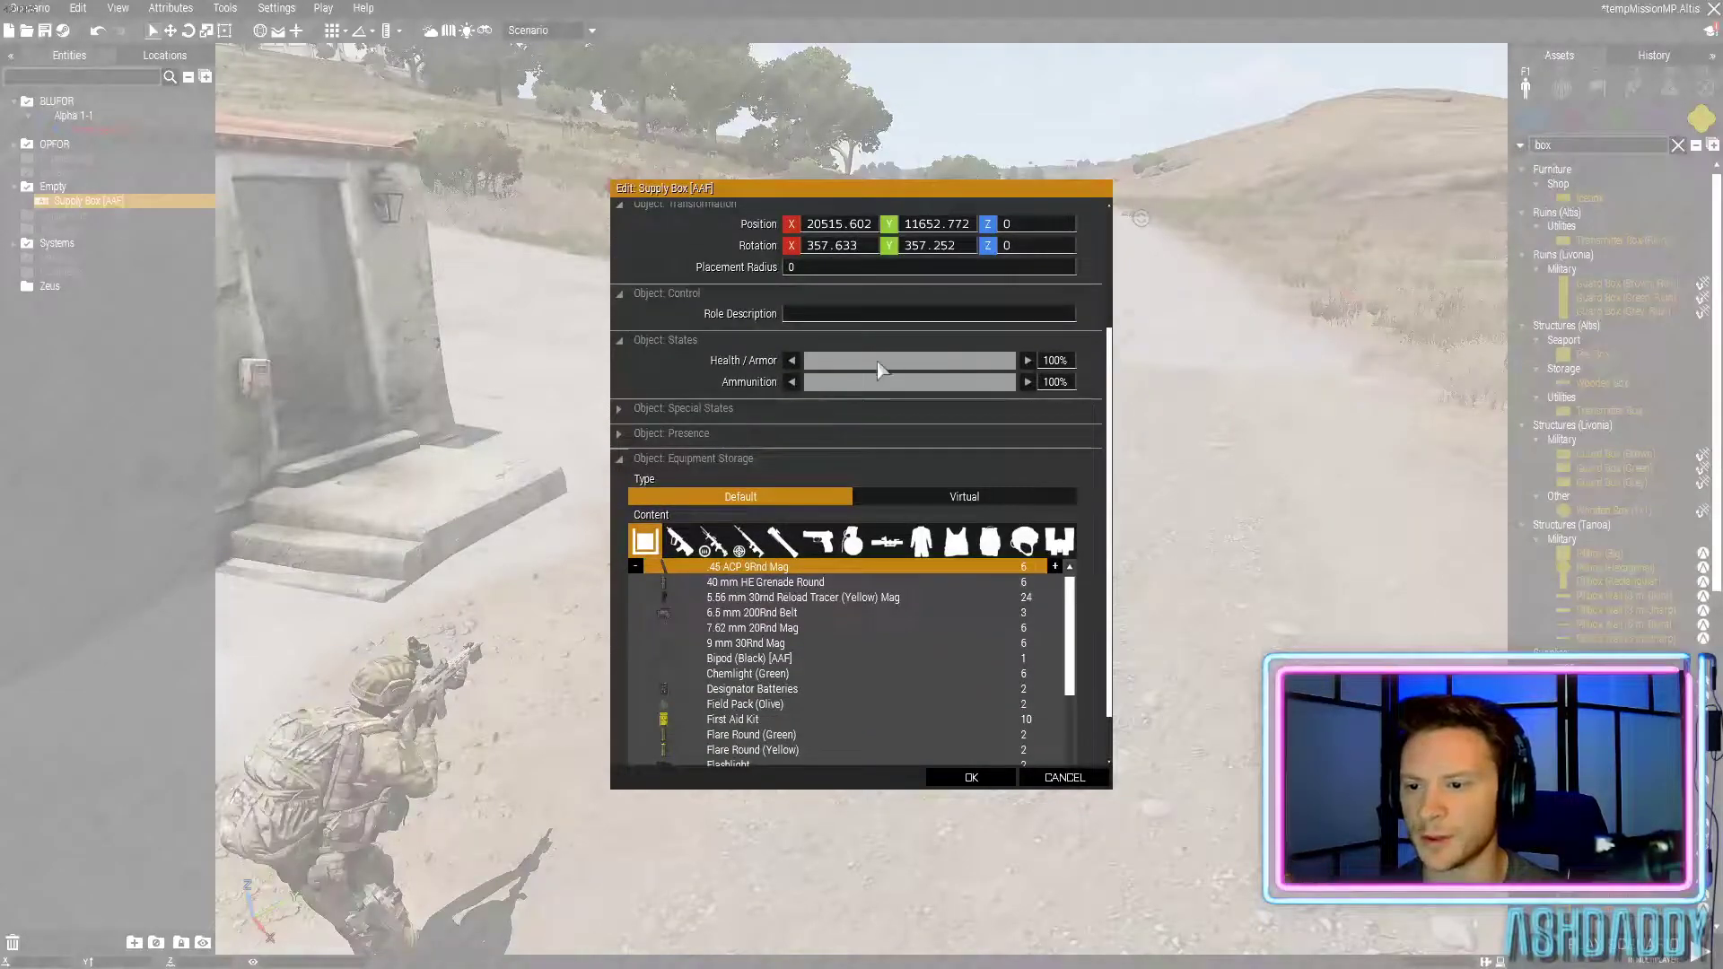
{"action": "scroll", "coordinate": [1019, 359], "scroll_direction": "down", "scroll_amount": 1}
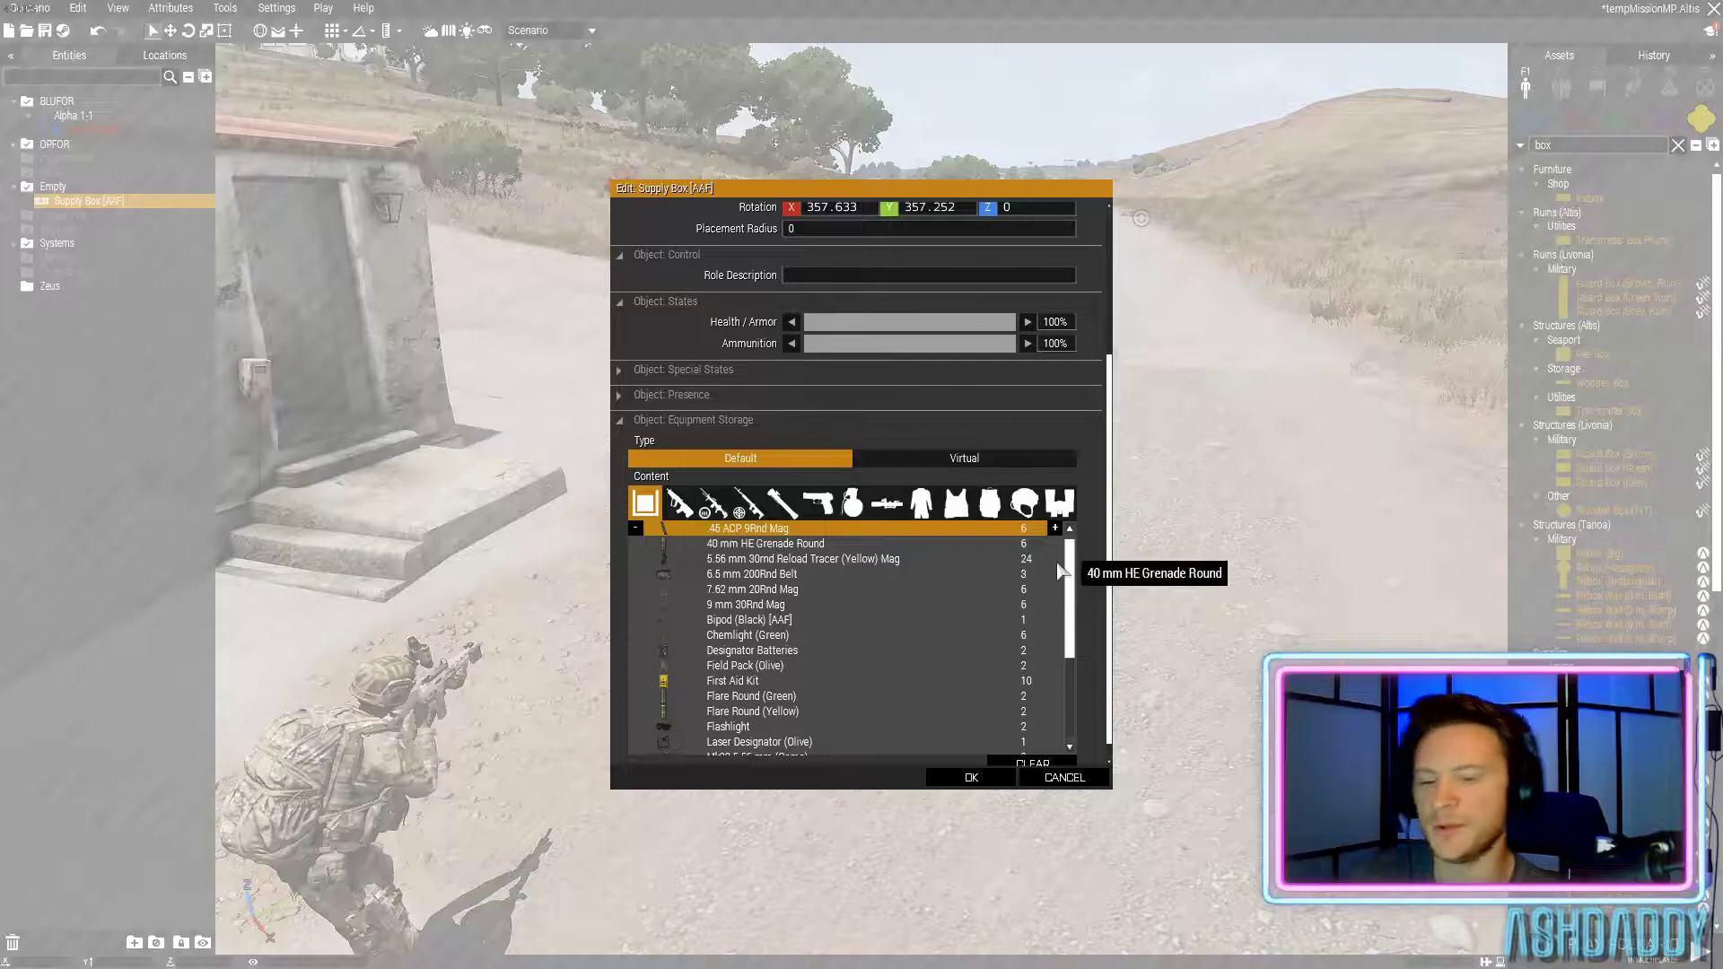
{"action": "left_click_drag", "start_coordinate": [1071, 584], "coordinate": [1089, 679]}
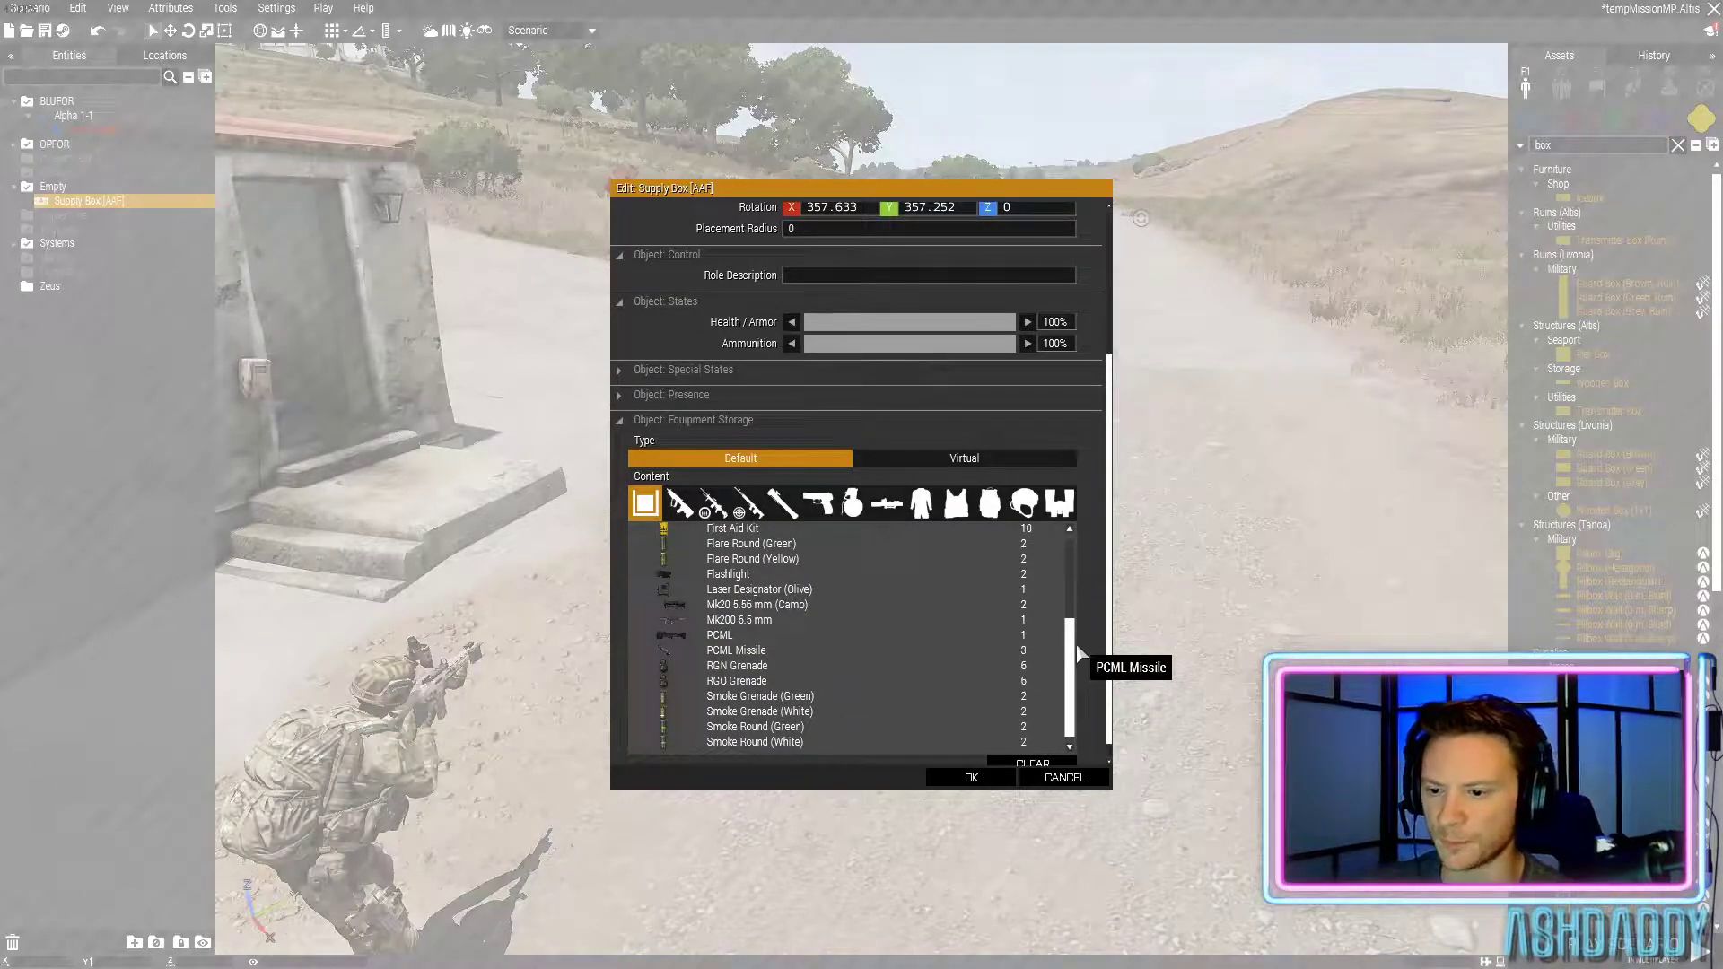
{"action": "scroll", "coordinate": [772, 633], "scroll_direction": "up", "scroll_amount": 5}
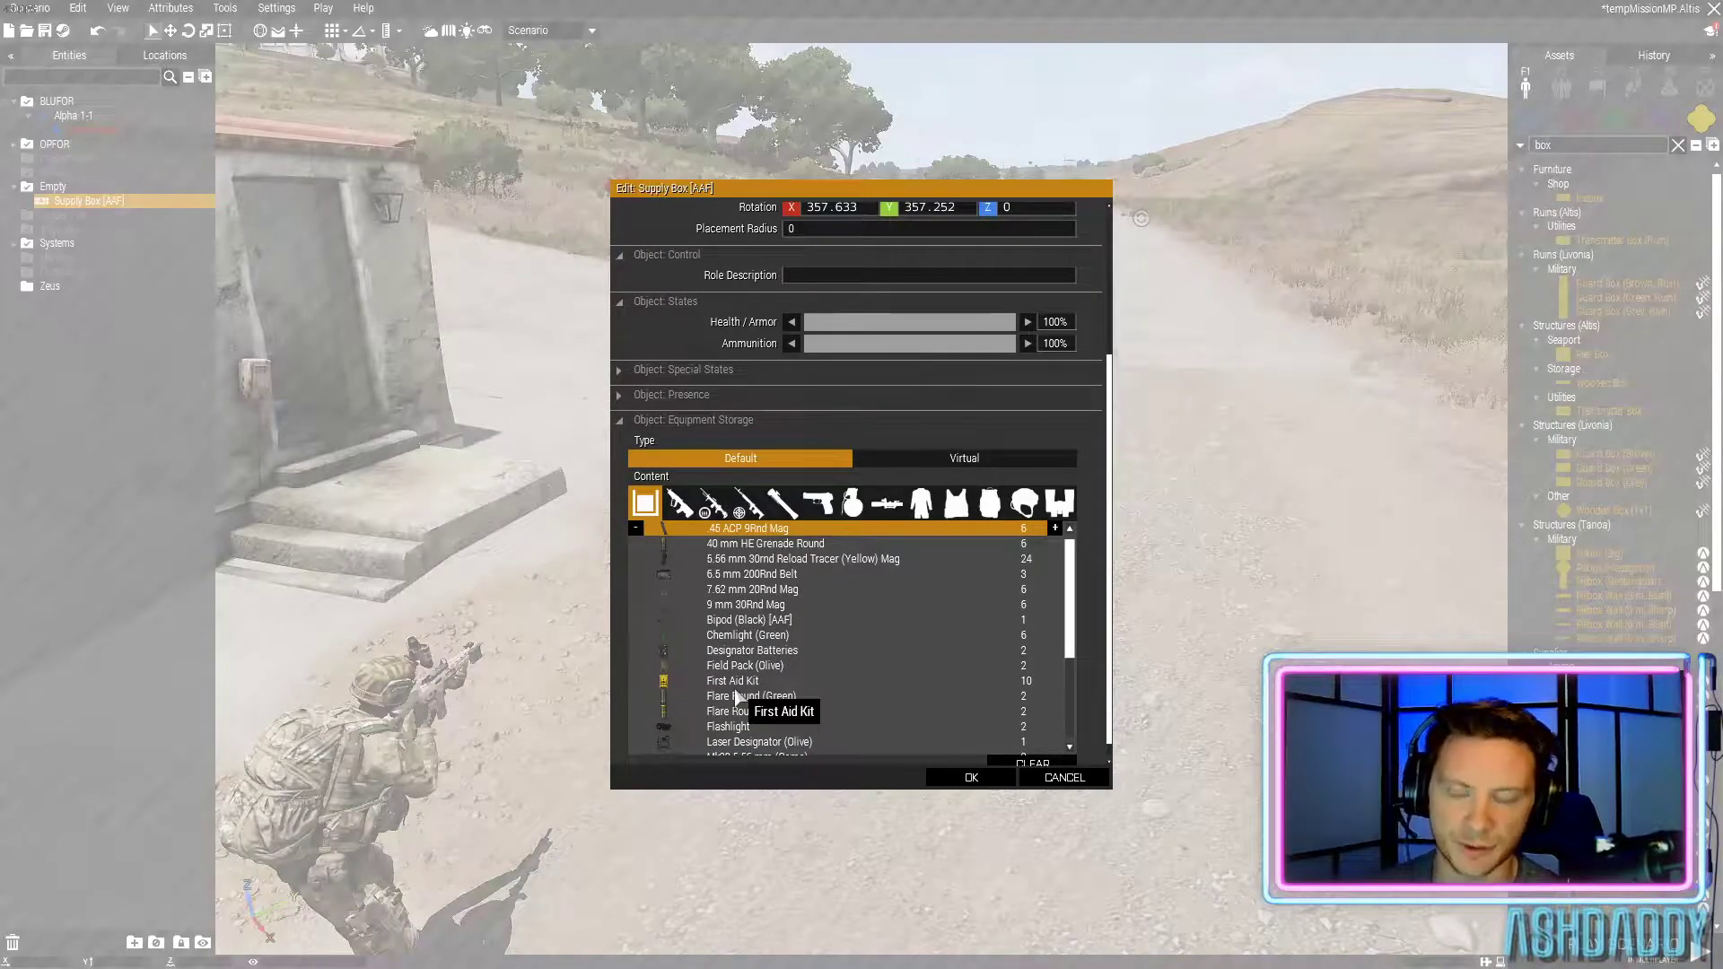
Clear the Supply Box's default contents and set its equipment storage type to Virtual
{"action": "left_click", "coordinate": [1037, 763]}
{"action": "left_click", "coordinate": [947, 461]}
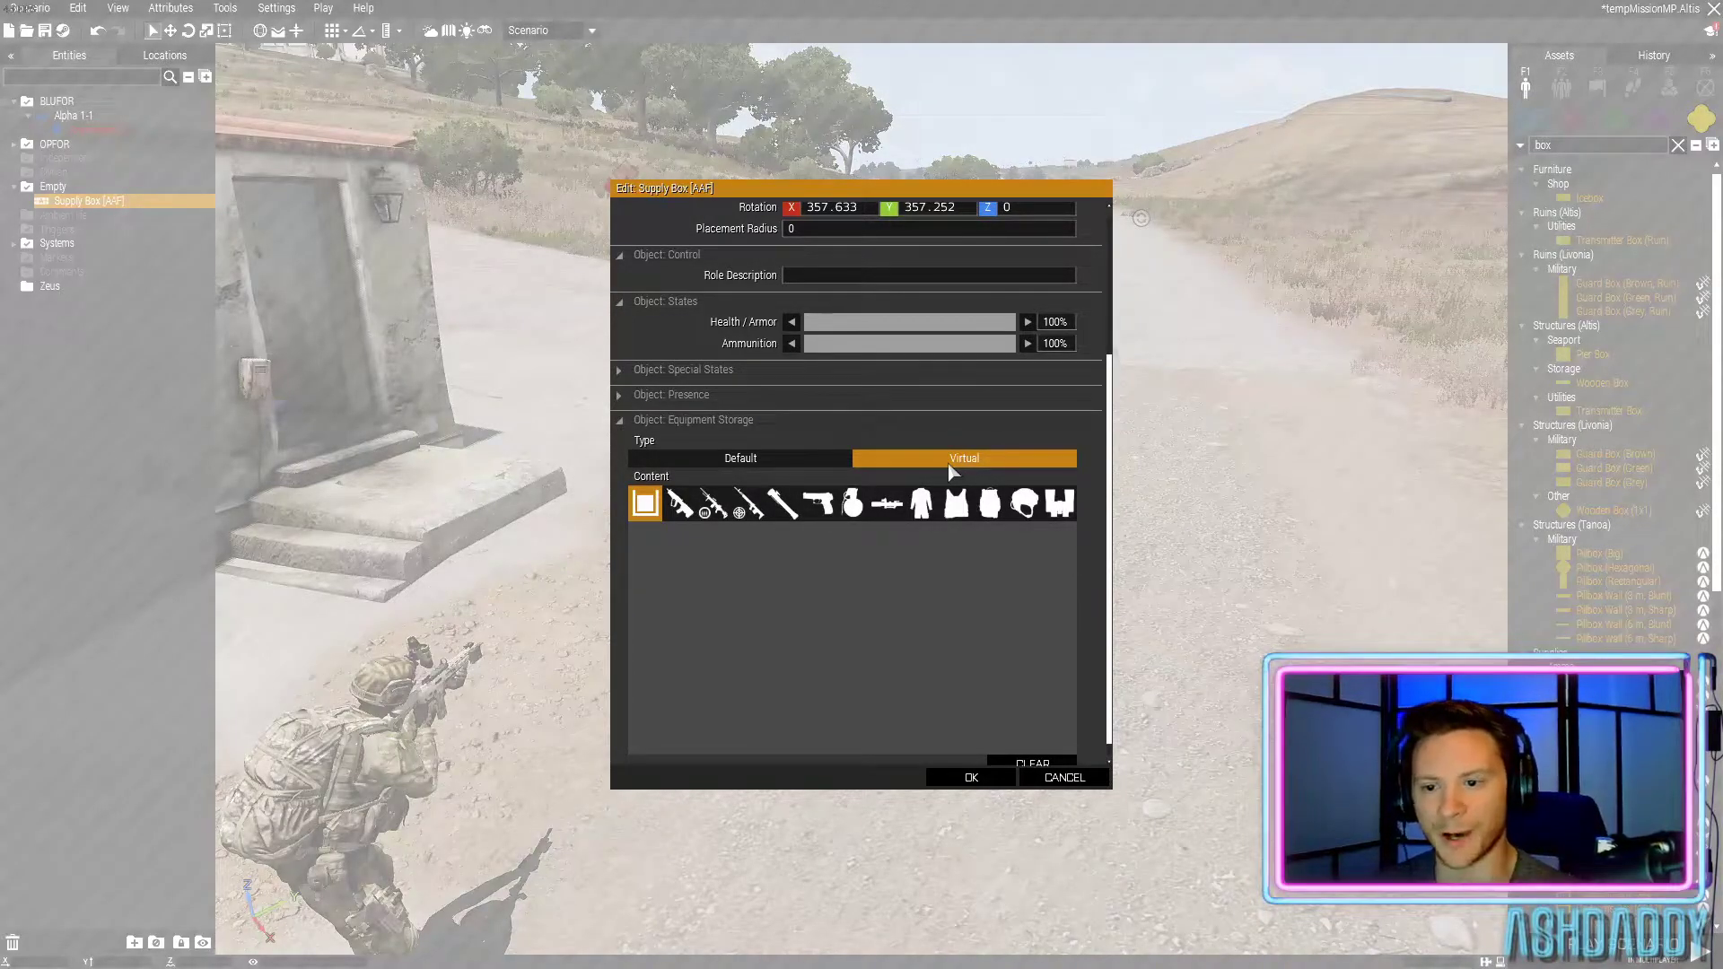
Add an unlimited supply of the 5.56 mm 30rnd Tracer (Green) Mag to the Supply Box's virtual storage
{"action": "left_click", "coordinate": [678, 505]}
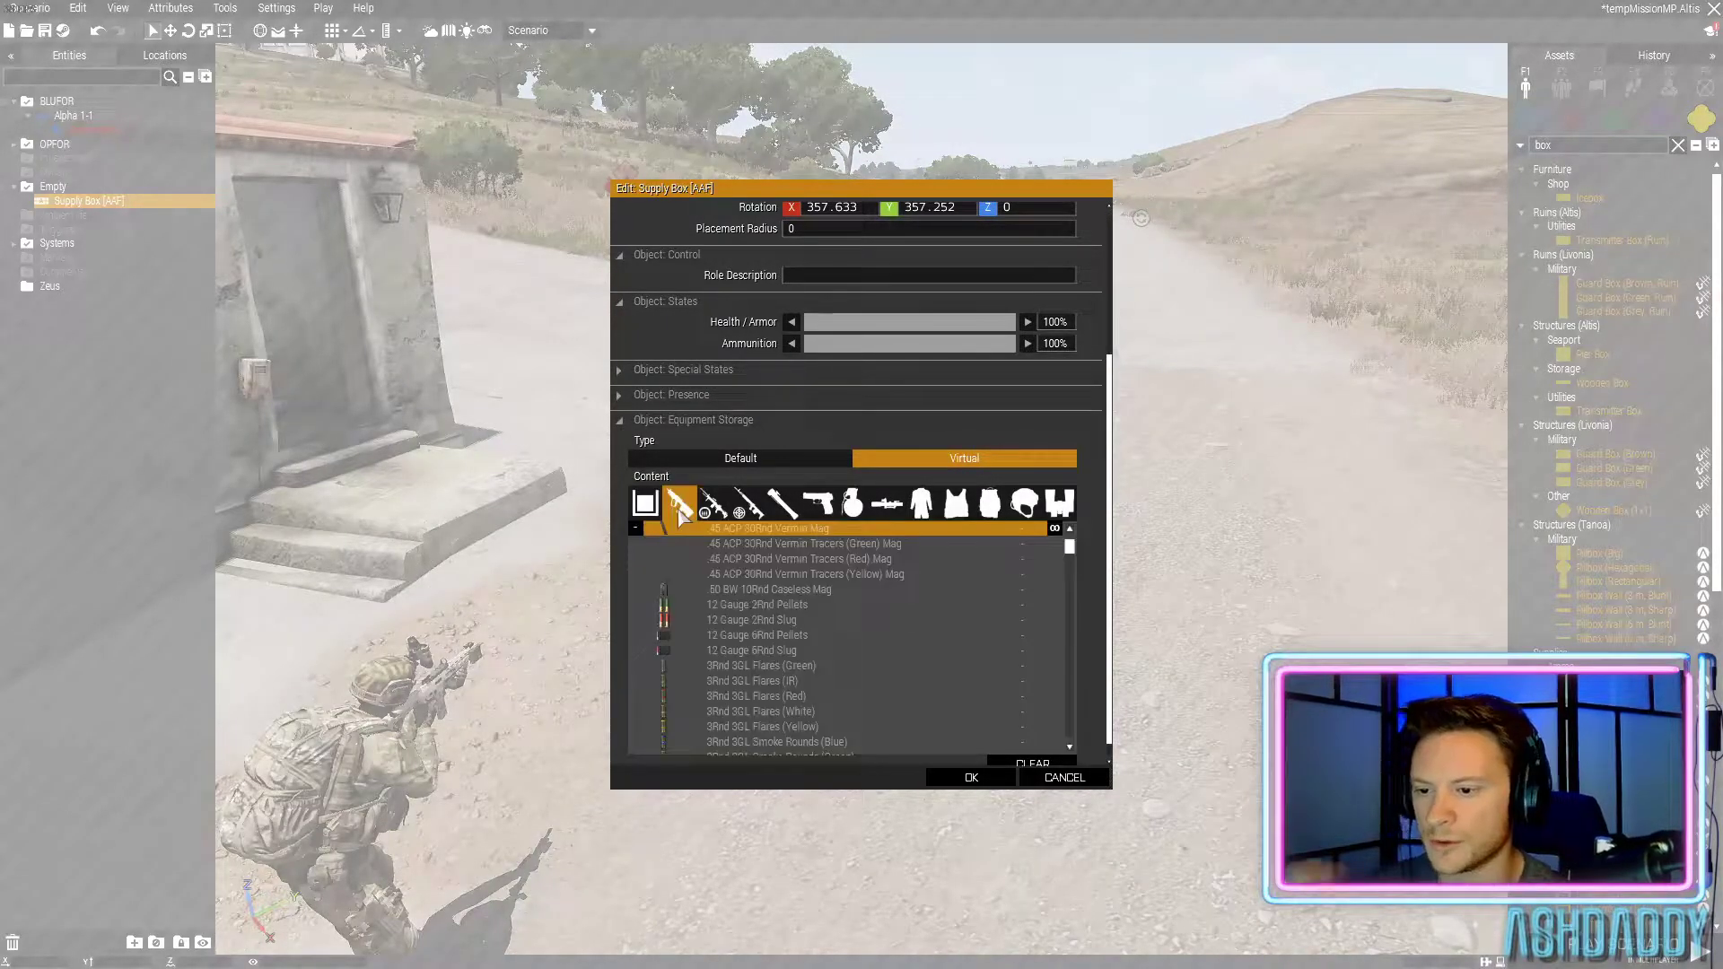
{"action": "scroll", "coordinate": [987, 628], "scroll_direction": "down", "scroll_amount": 1}
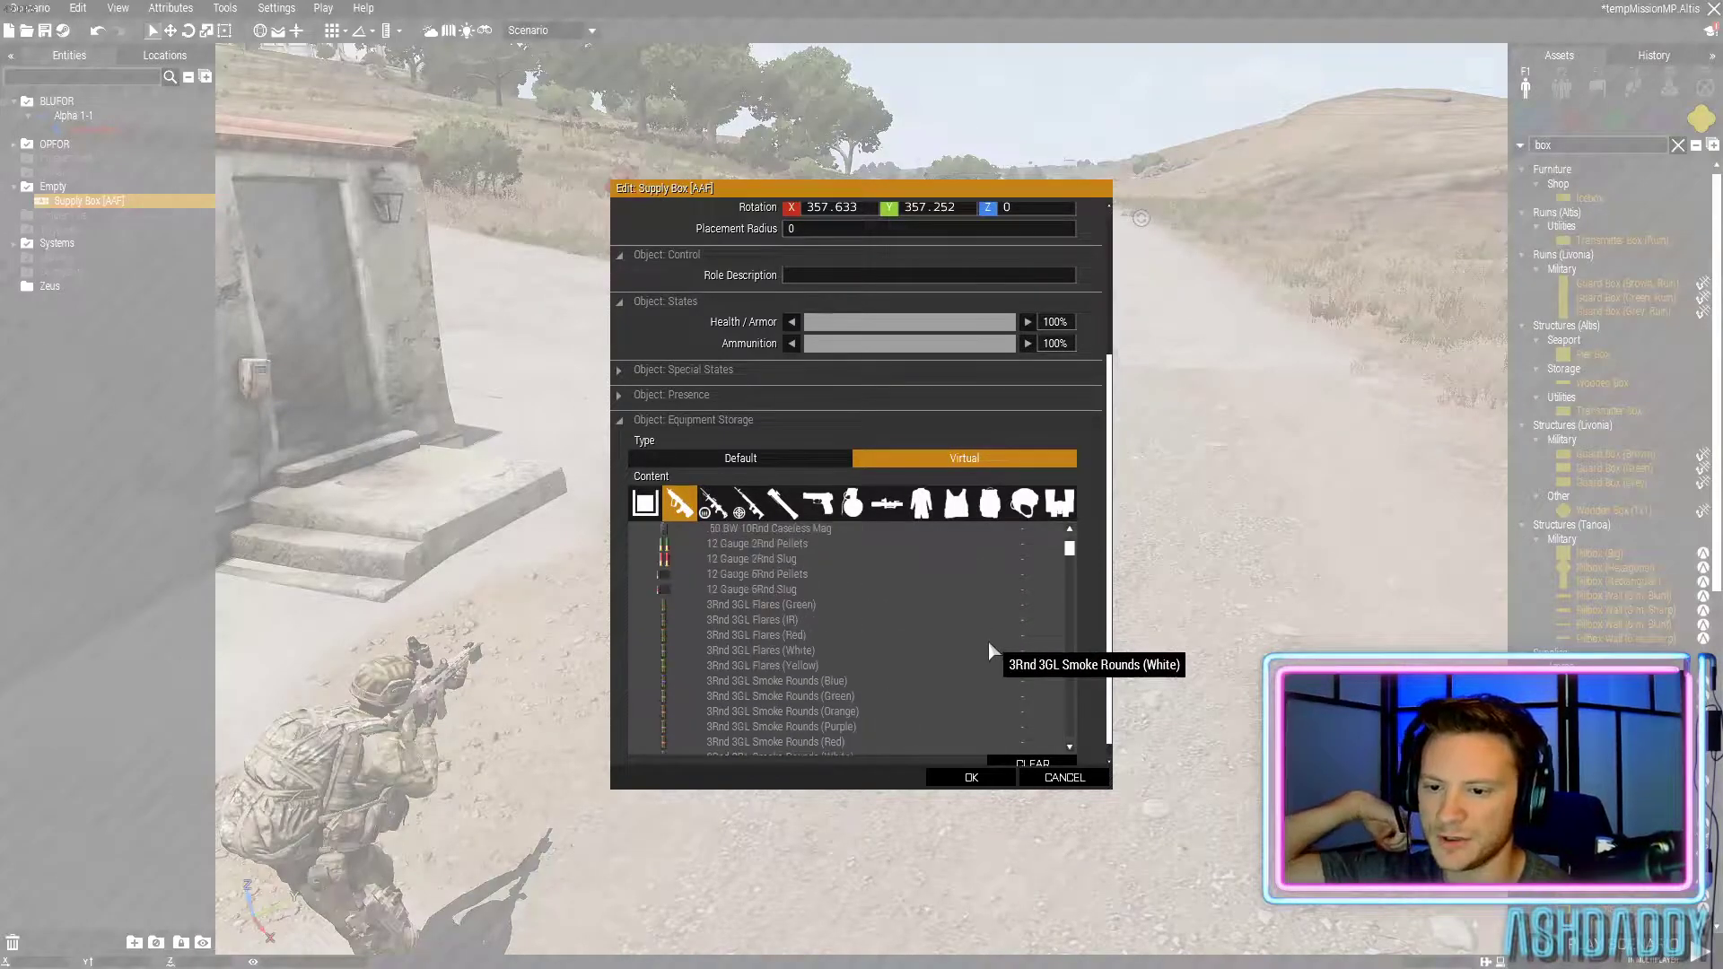
{"action": "scroll", "coordinate": [988, 639], "scroll_direction": "up", "scroll_amount": 5}
{"action": "left_click", "coordinate": [1076, 568]}
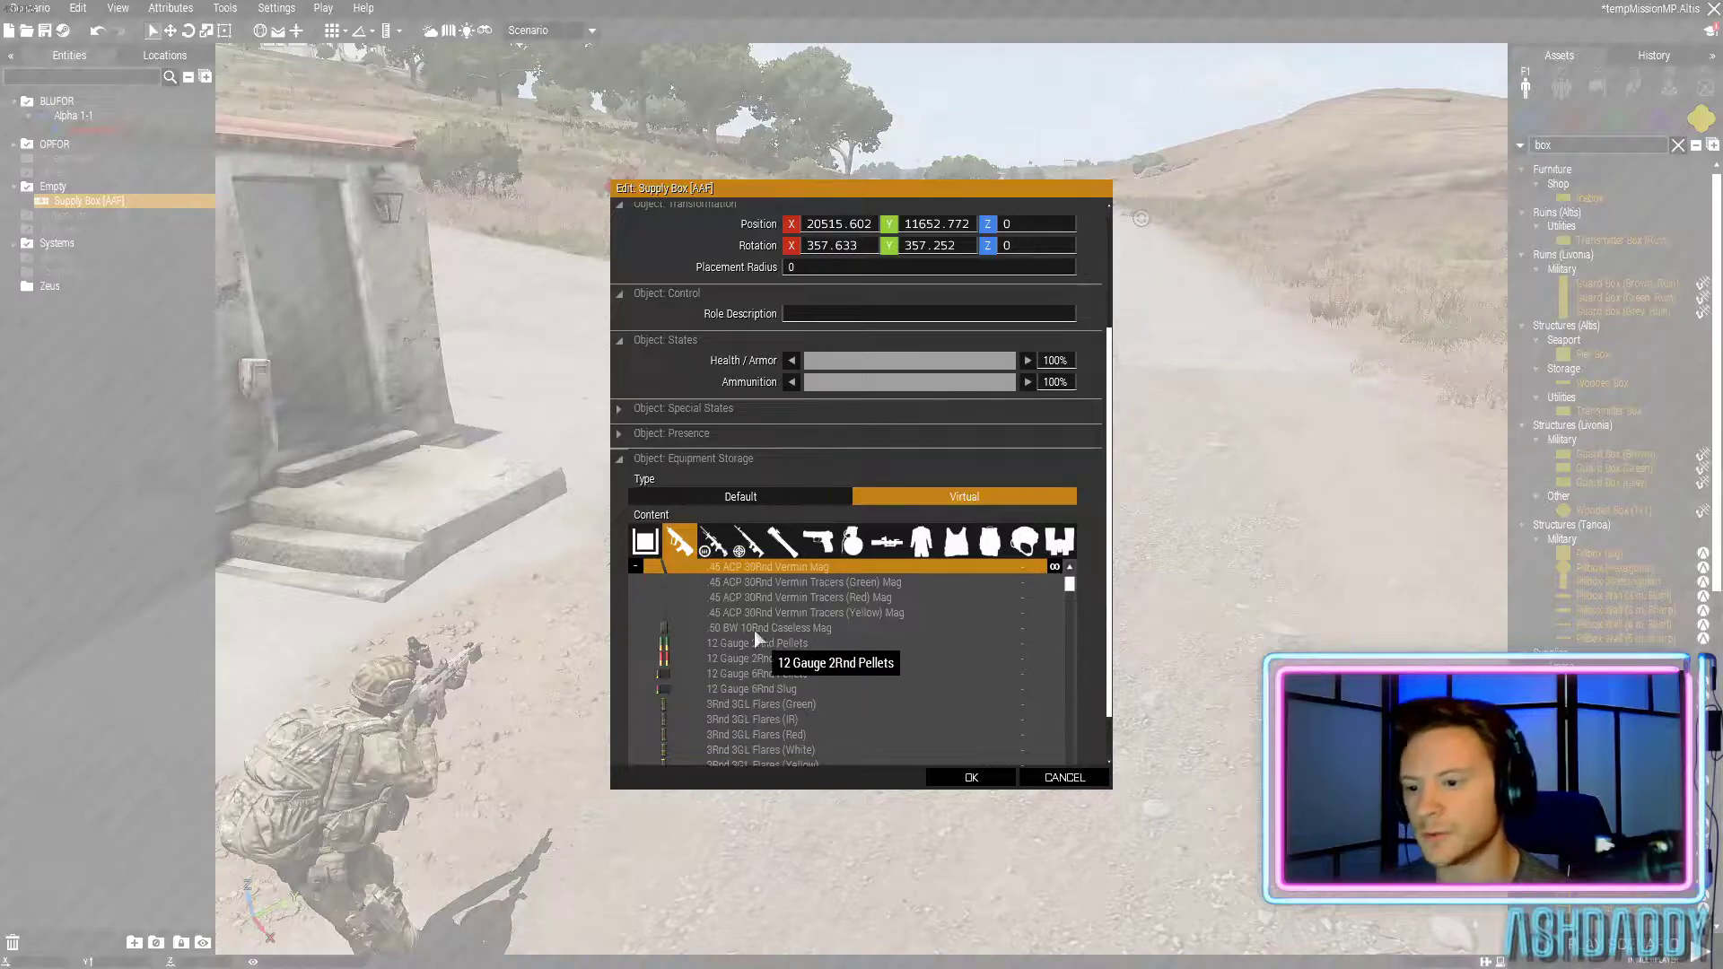
{"action": "left_click", "coordinate": [714, 541]}
{"action": "scroll", "coordinate": [841, 696], "scroll_direction": "down", "scroll_amount": 2}
{"action": "scroll", "coordinate": [841, 695], "scroll_direction": "down", "scroll_amount": 1}
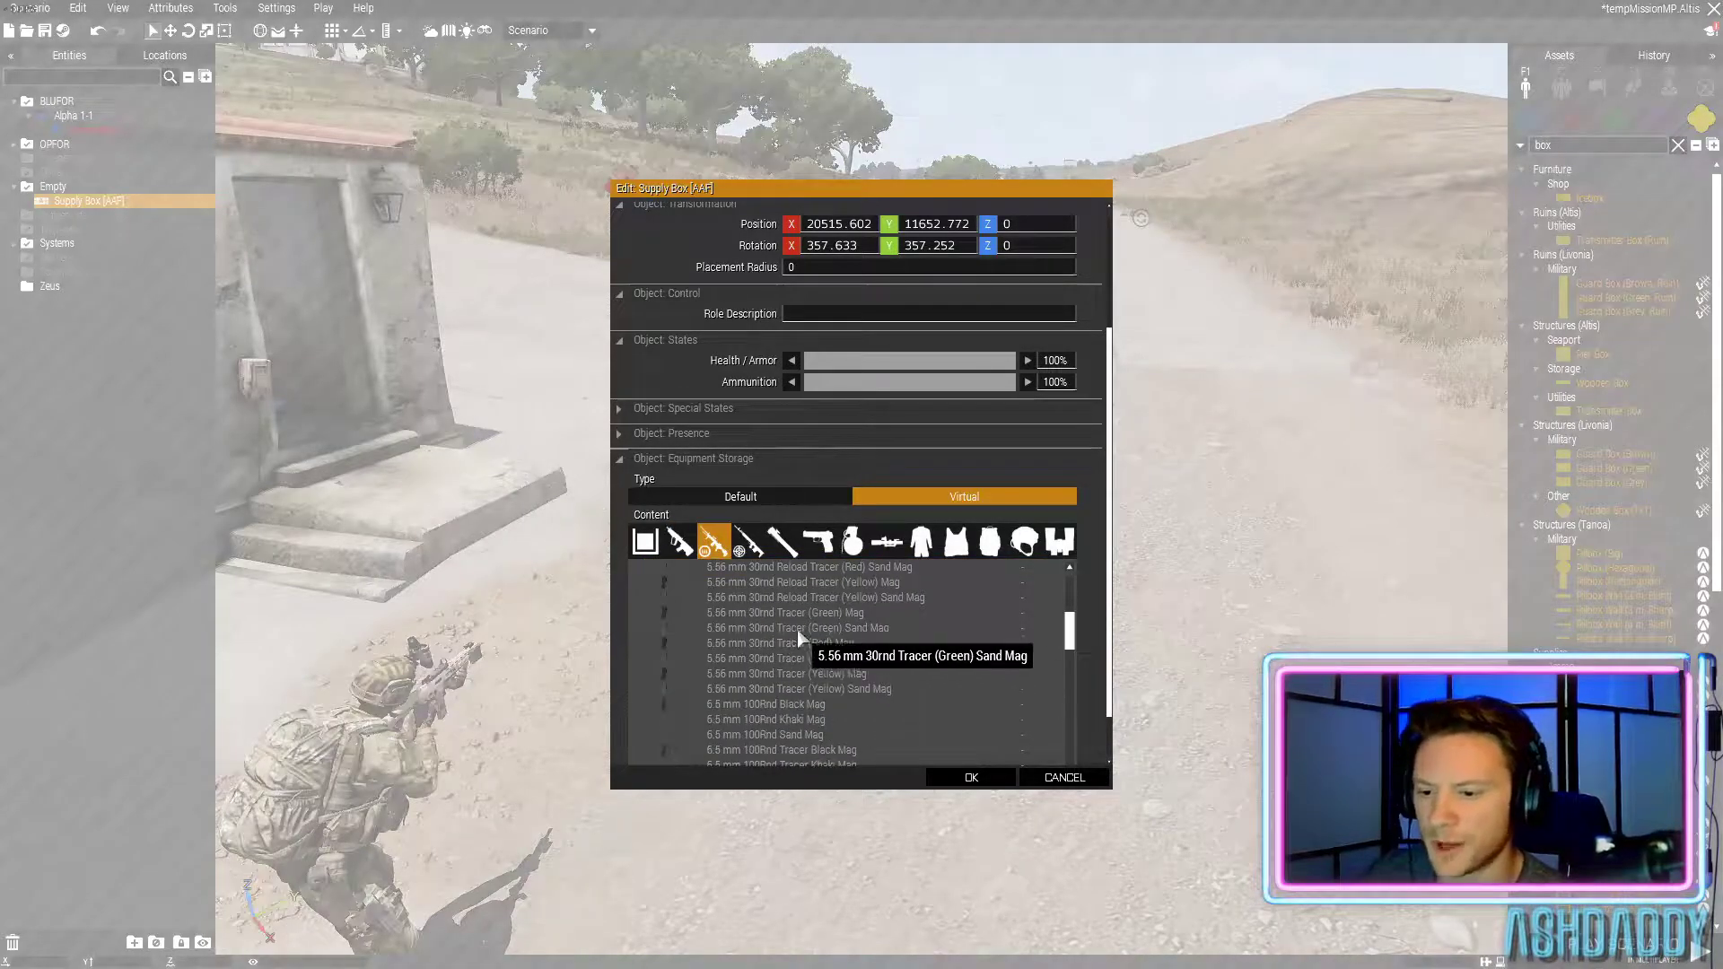
{"action": "left_click", "coordinate": [1054, 614]}
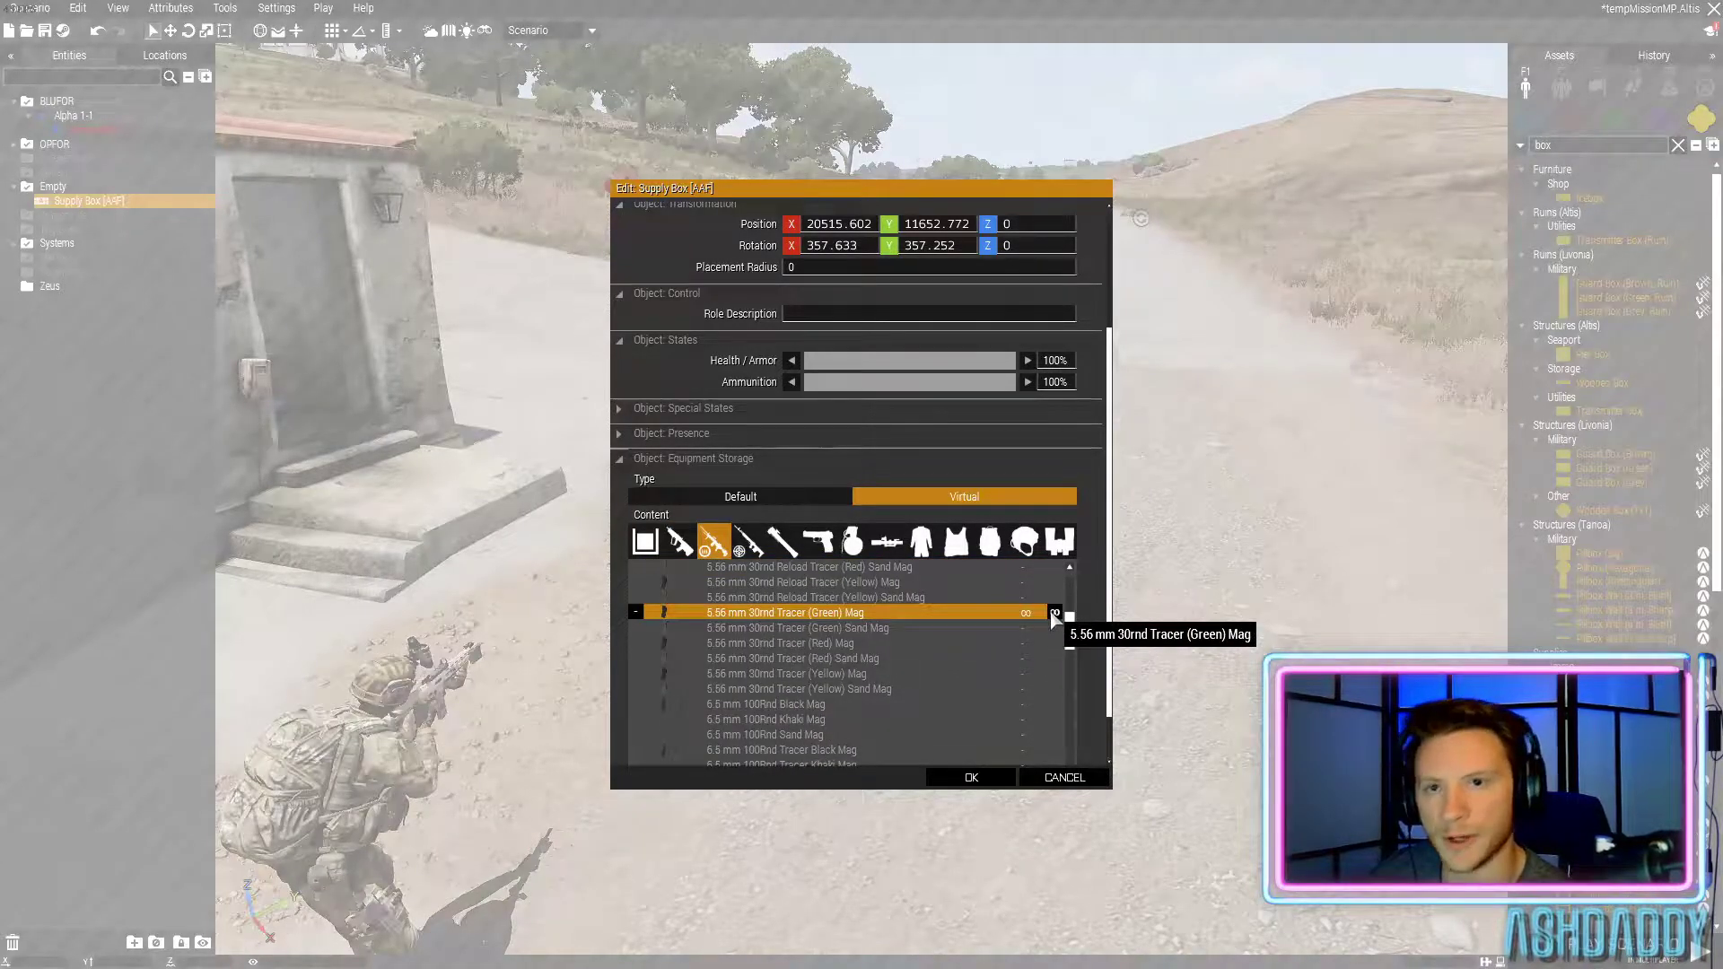
Add unlimited AKU-12 7.62 mm (Lush) + Mk17 Holosight and several CAR-95 5.8 mm (Black) variants, including ACO (Green) and ARCO, to the box's virtual storage
{"action": "left_click", "coordinate": [679, 541]}
{"action": "scroll", "coordinate": [774, 619], "scroll_direction": "up", "scroll_amount": 2}
{"action": "scroll", "coordinate": [799, 644], "scroll_direction": "down", "scroll_amount": 8}
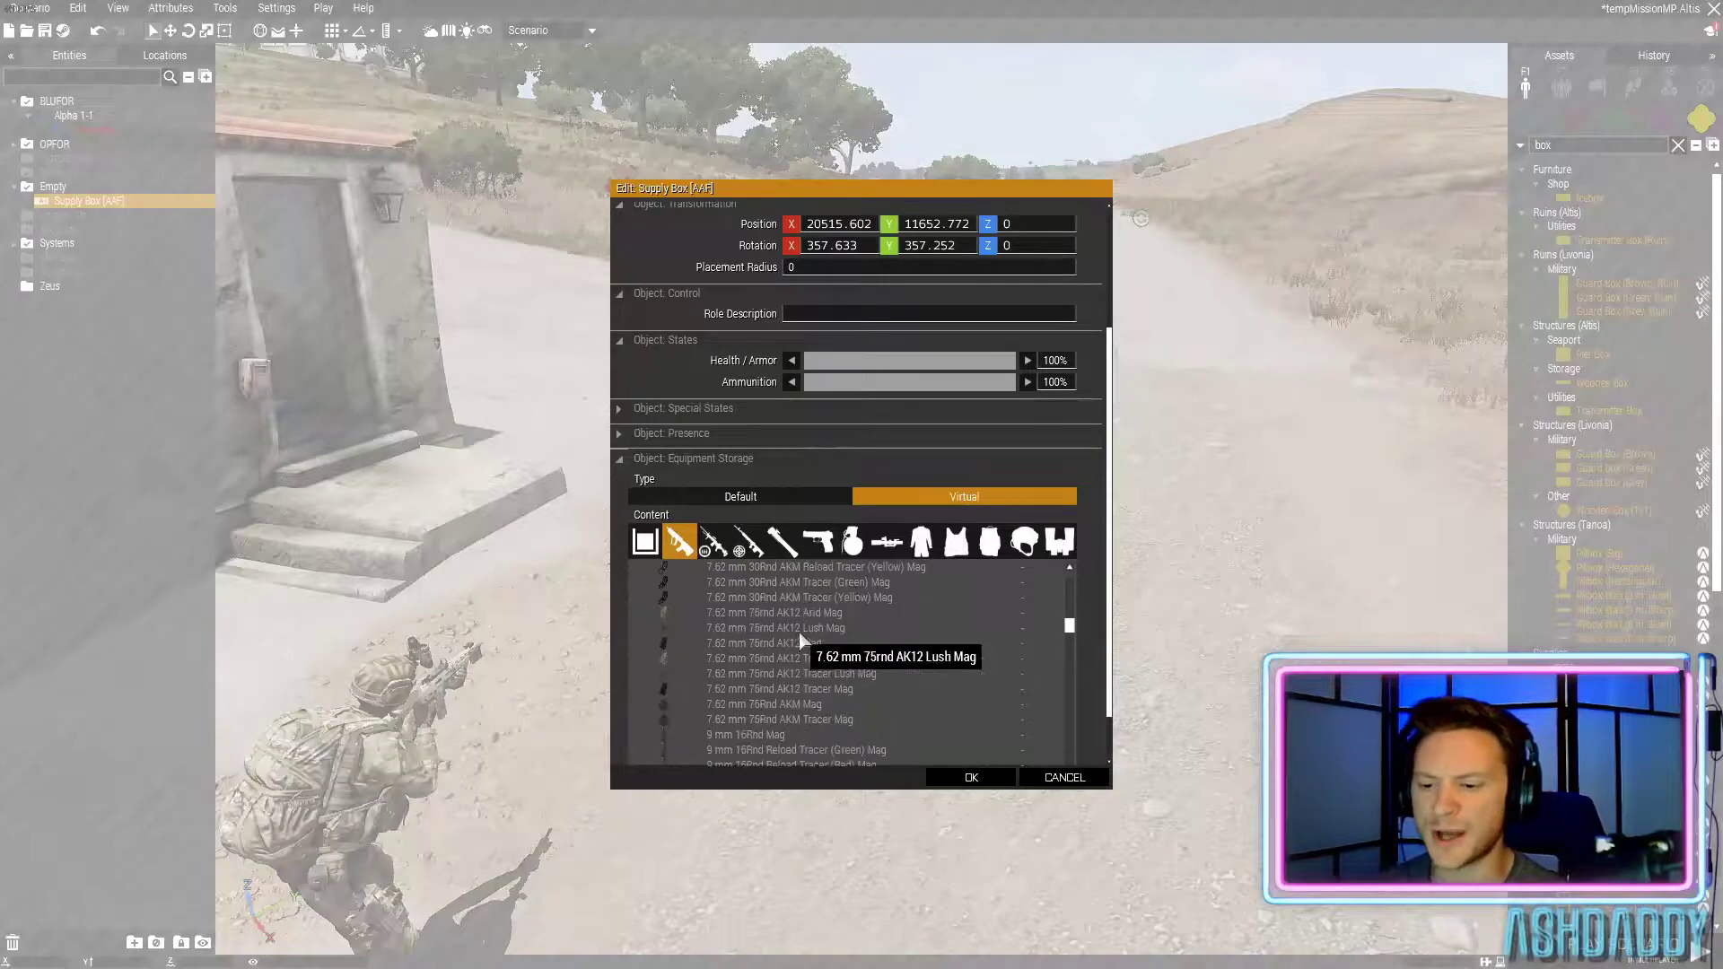
{"action": "left_click_drag", "start_coordinate": [1067, 624], "coordinate": [1067, 660]}
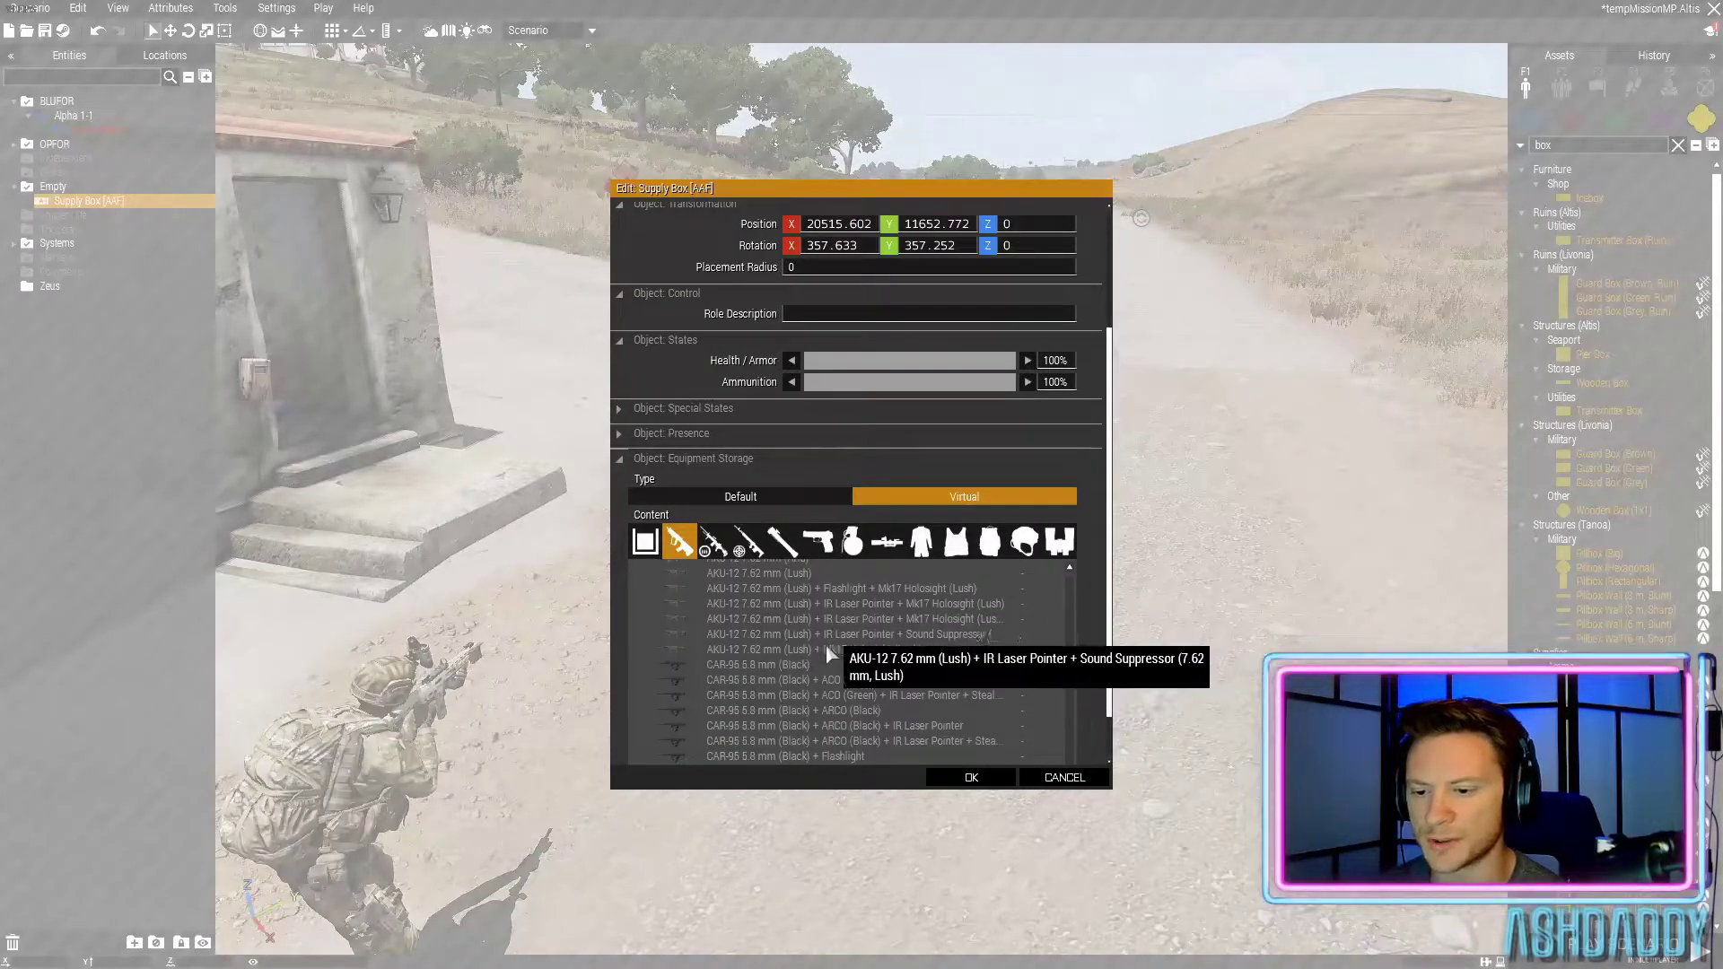
{"action": "left_click", "coordinate": [1057, 650]}
{"action": "left_click", "coordinate": [1055, 679]}
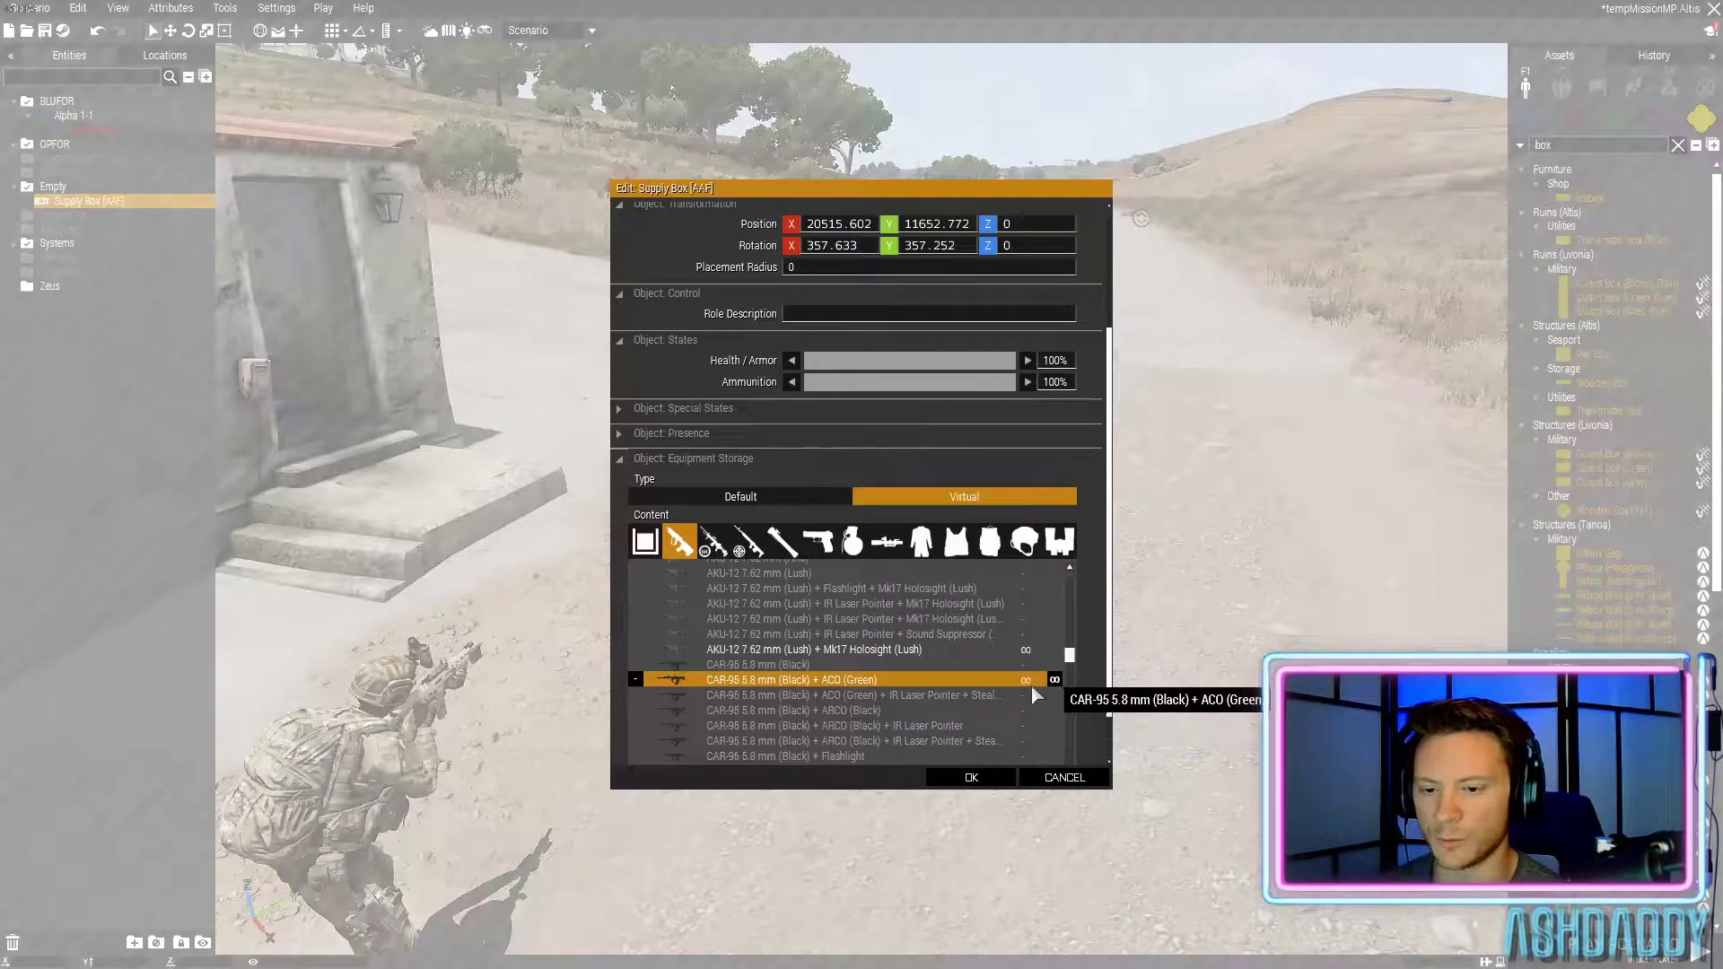
{"action": "left_click", "coordinate": [1055, 710]}
{"action": "left_click", "coordinate": [949, 741]}
{"action": "left_click", "coordinate": [1055, 741]}
{"action": "scroll", "coordinate": [1041, 699], "scroll_direction": "down", "scroll_amount": 5}
{"action": "scroll", "coordinate": [1101, 513], "scroll_direction": "down", "scroll_amount": 1}
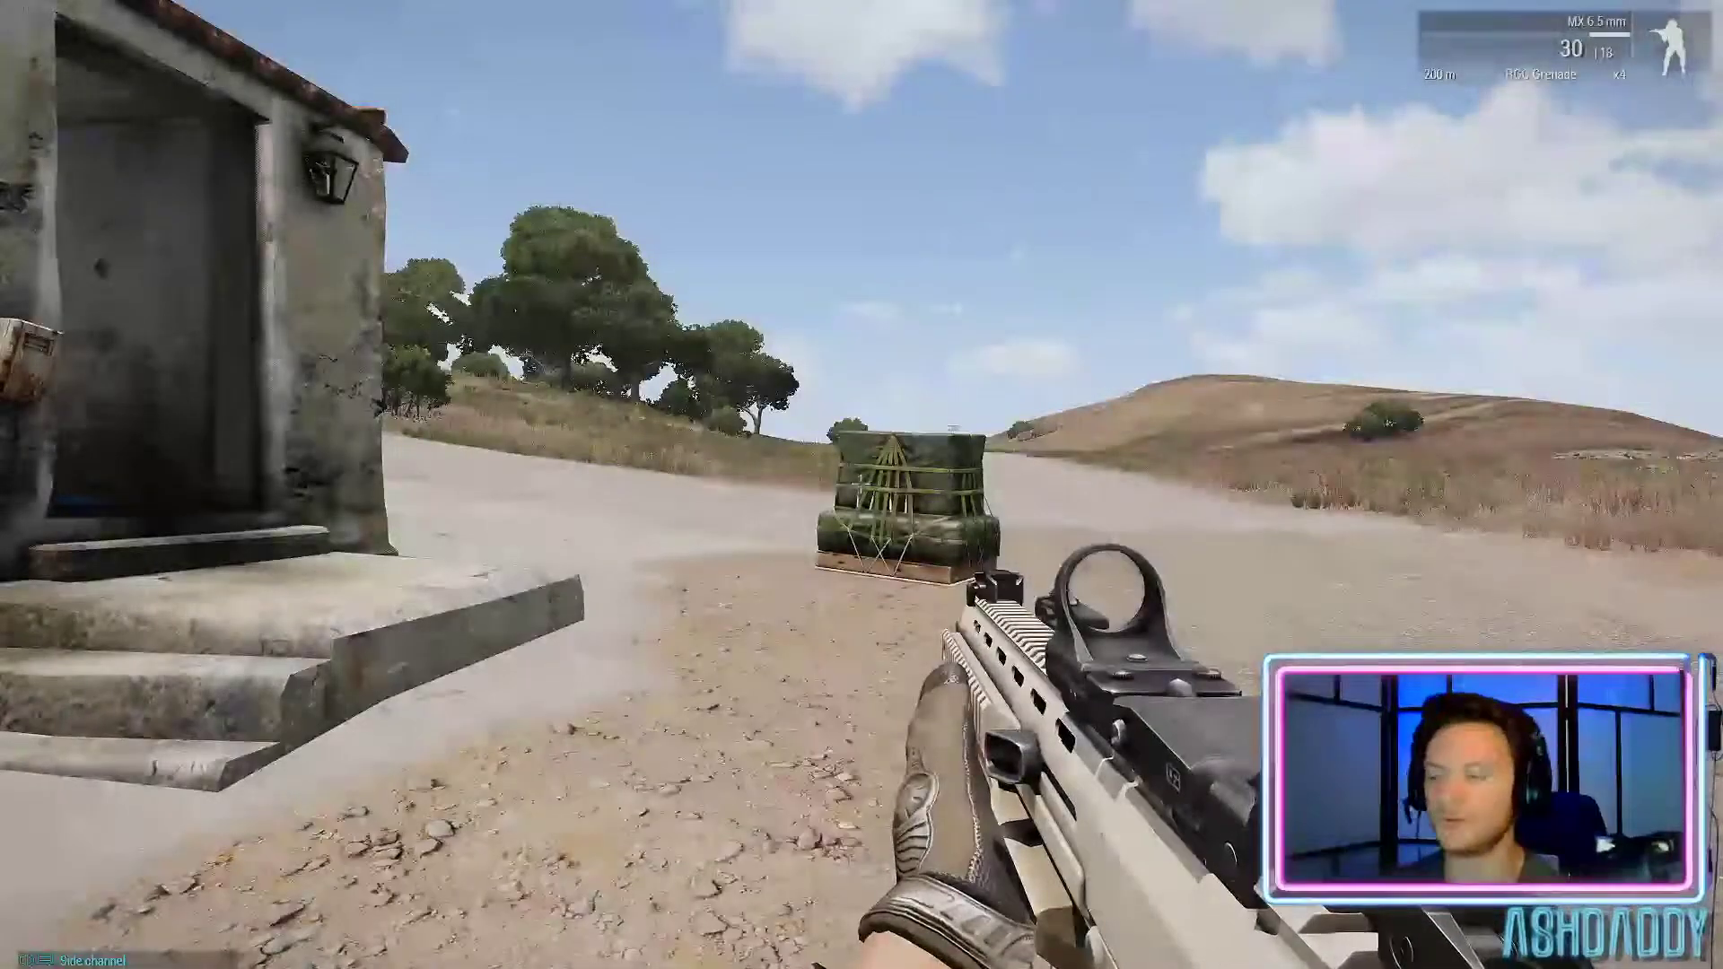
Walk the soldier up to the supply box on the dirt road and open its Arsenal
{"action": "key", "text": "w"}
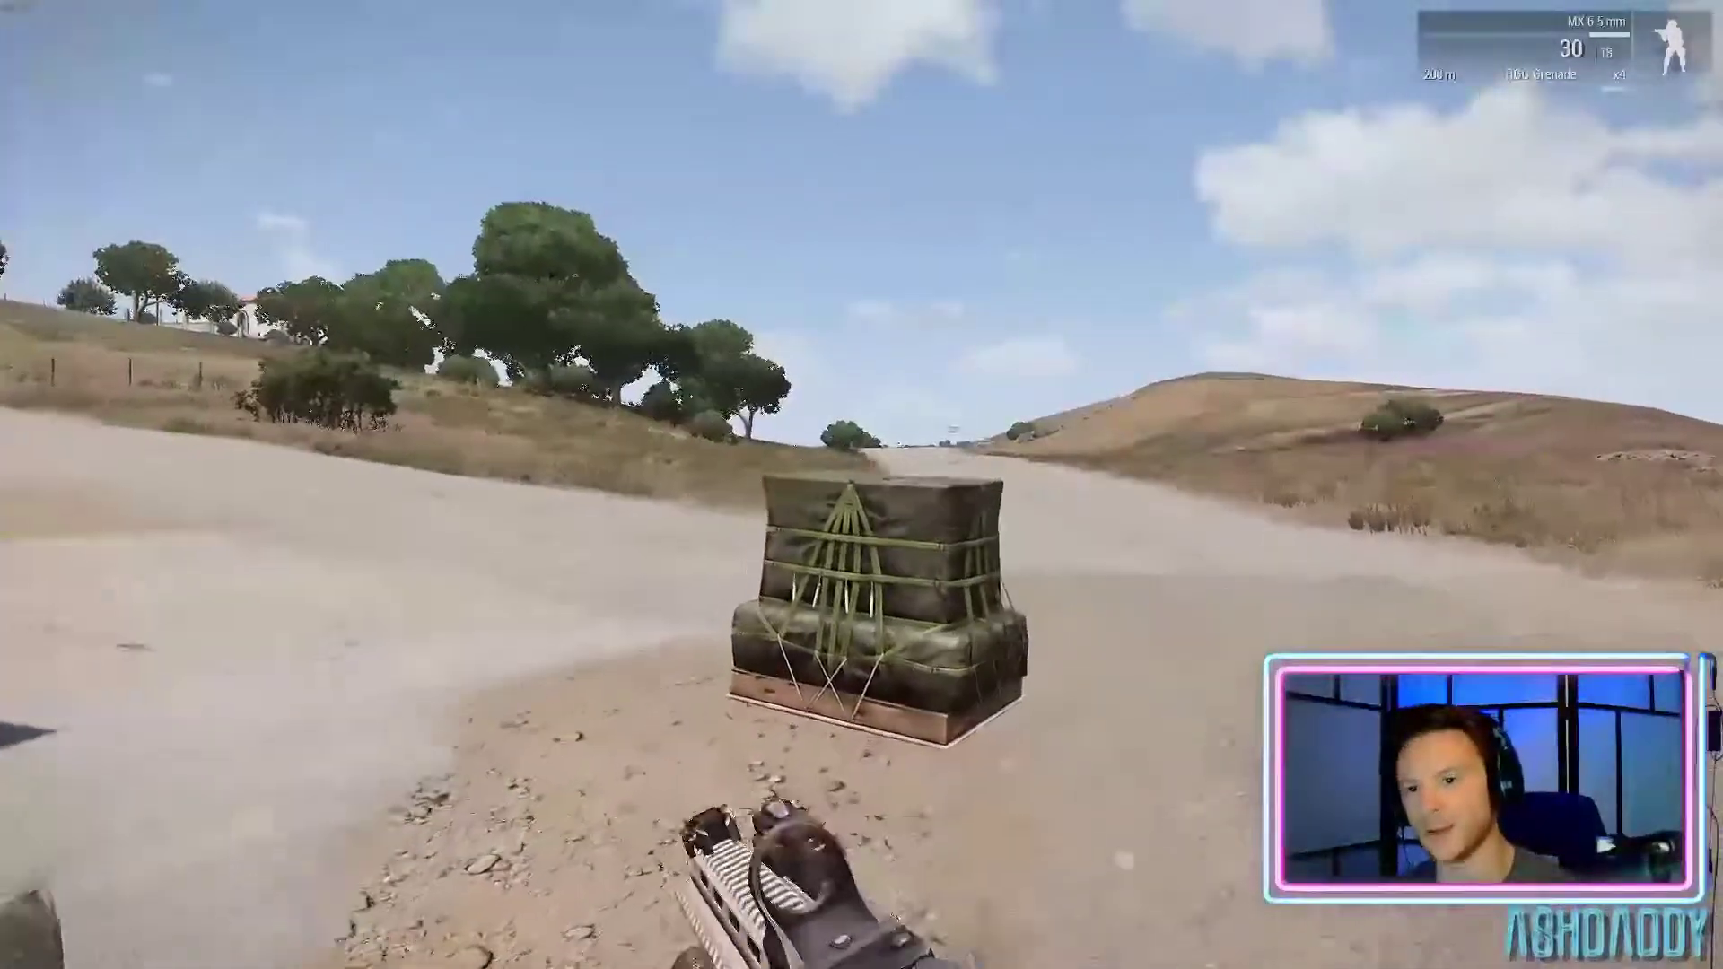
{"action": "key", "text": "w"}
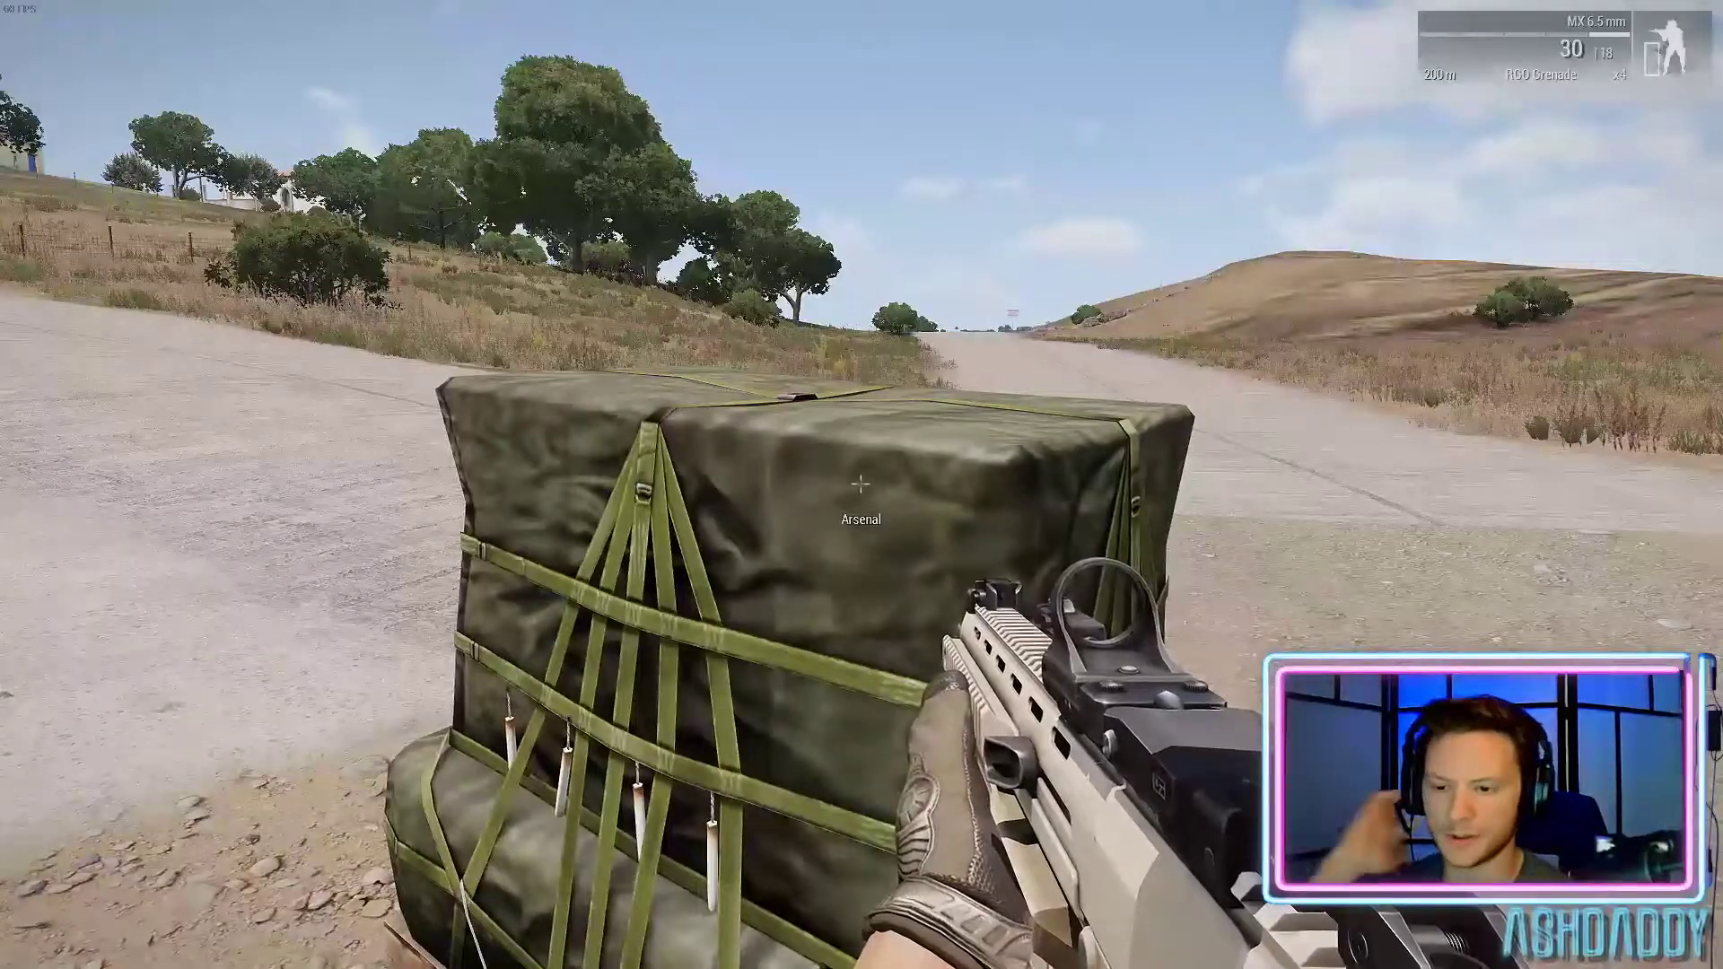
{"action": "scroll", "coordinate": [861, 484], "scroll_direction": "down", "scroll_amount": 1}
{"action": "key", "text": "space"}
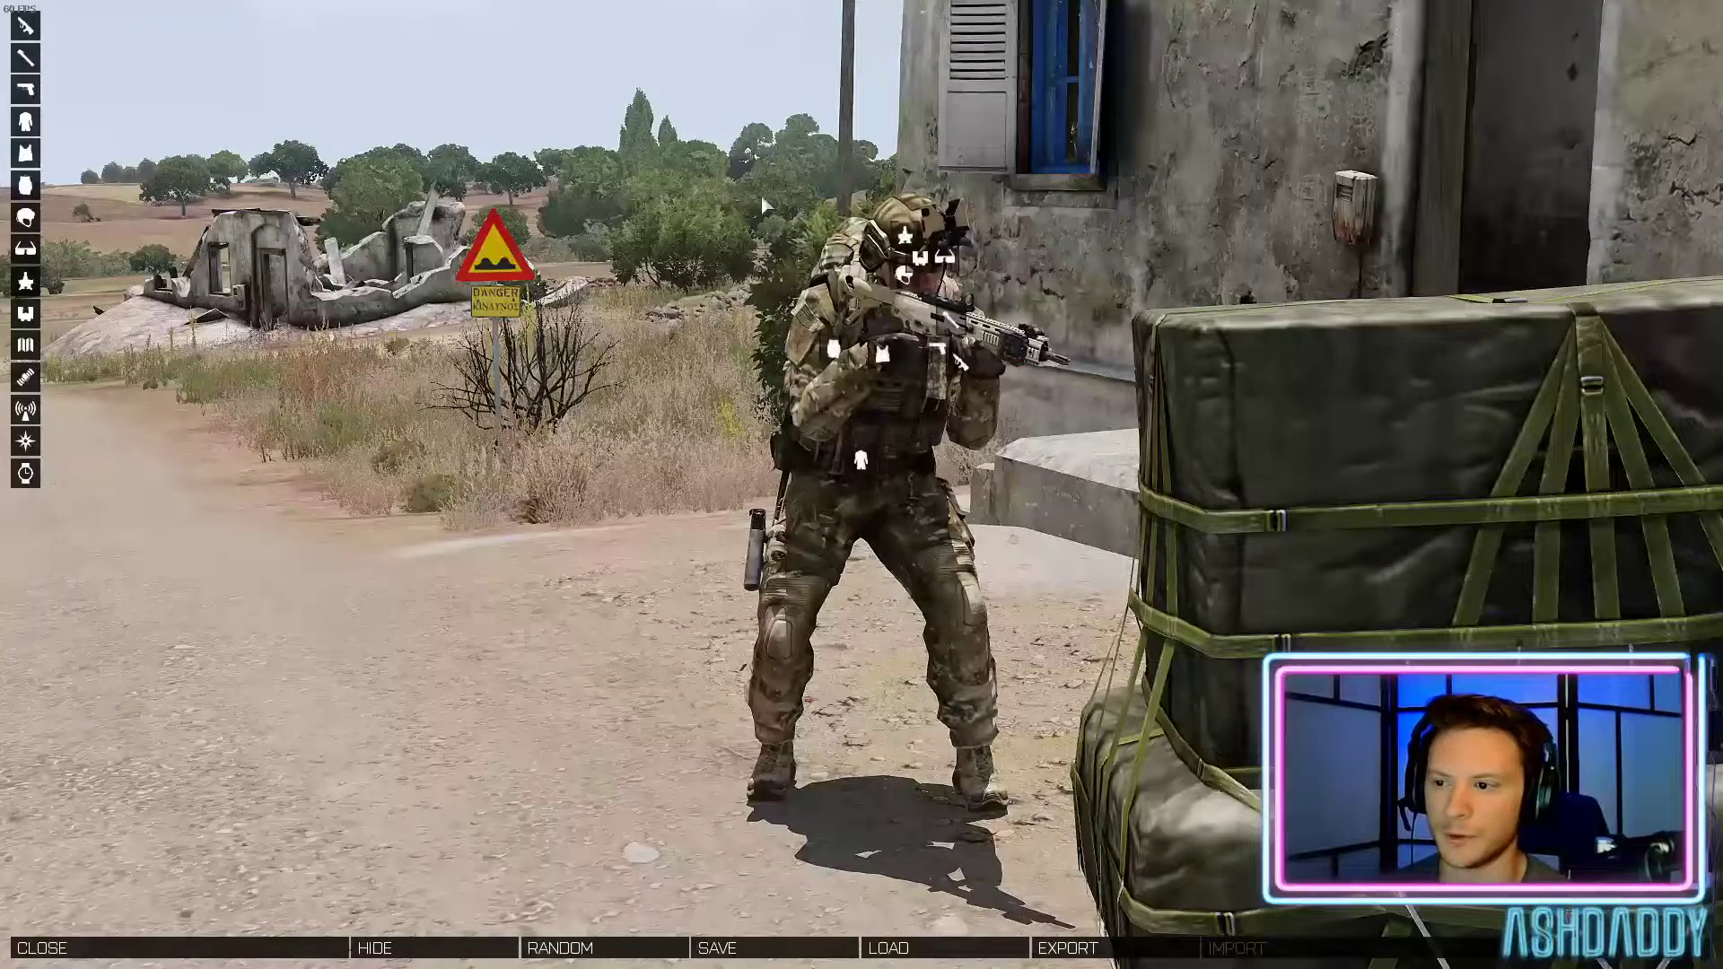
Try the Advanced Modular Helmet (Olive) on the soldier and switch back to the Combat Helmet (Grass)
{"action": "right_click_drag", "start_coordinate": [588, 222], "coordinate": [1027, 310]}
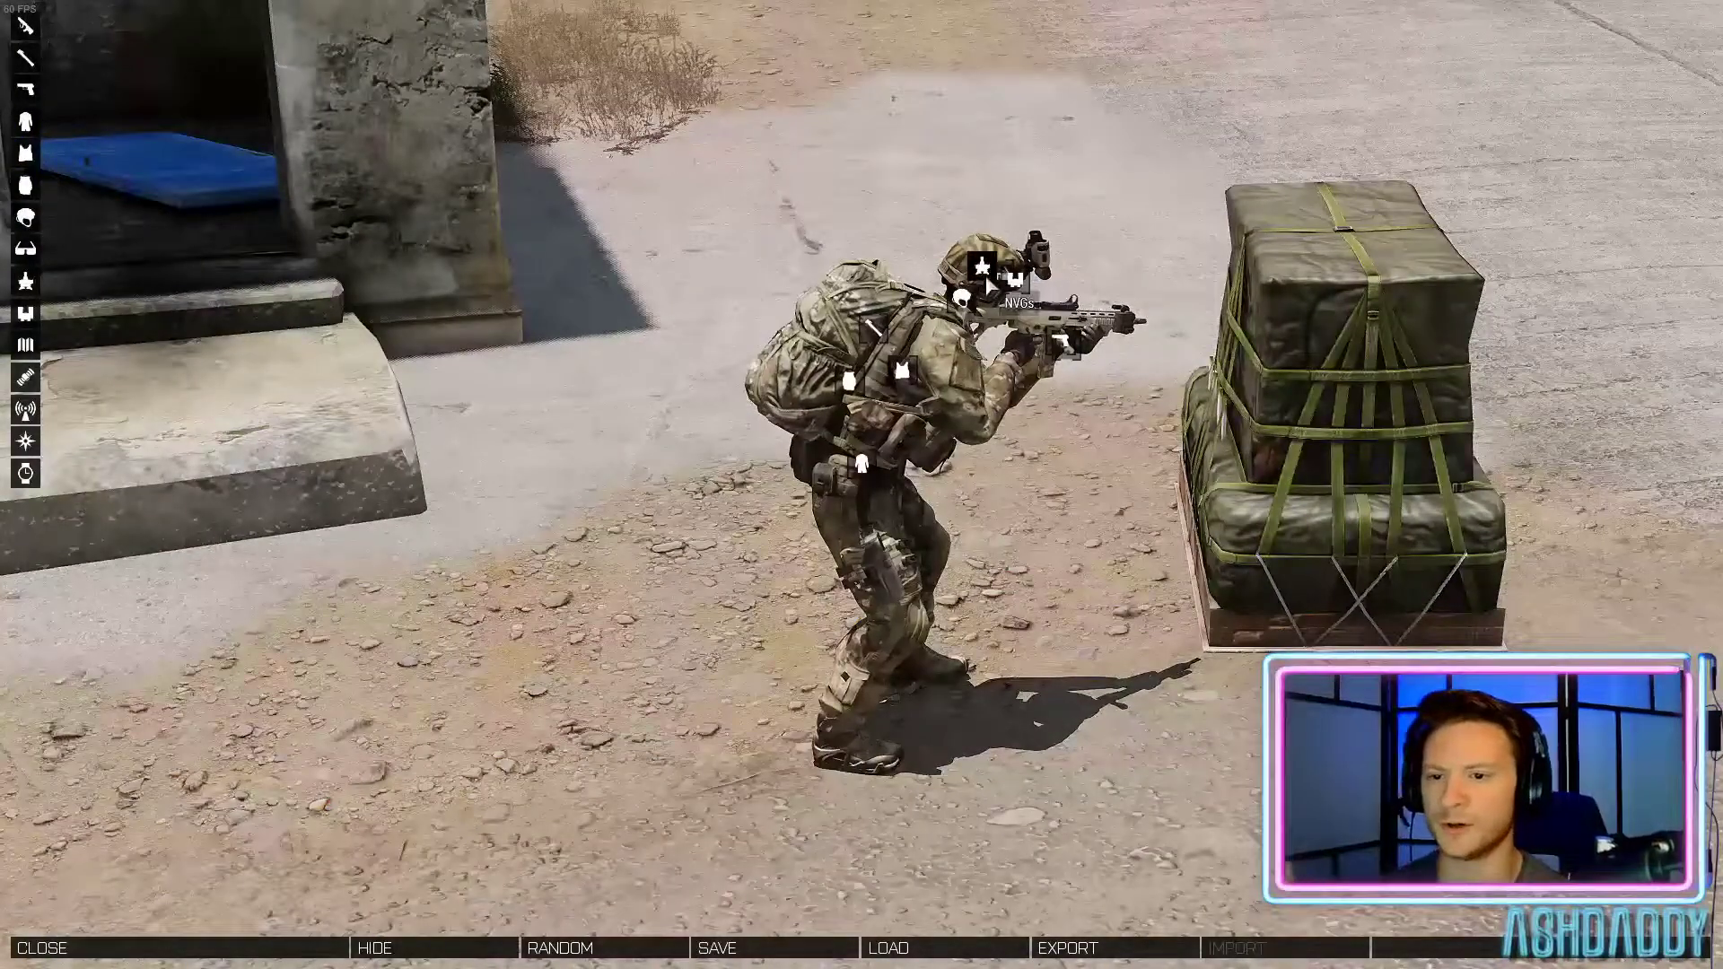
{"action": "scroll", "coordinate": [853, 209], "scroll_direction": "up", "scroll_amount": 3}
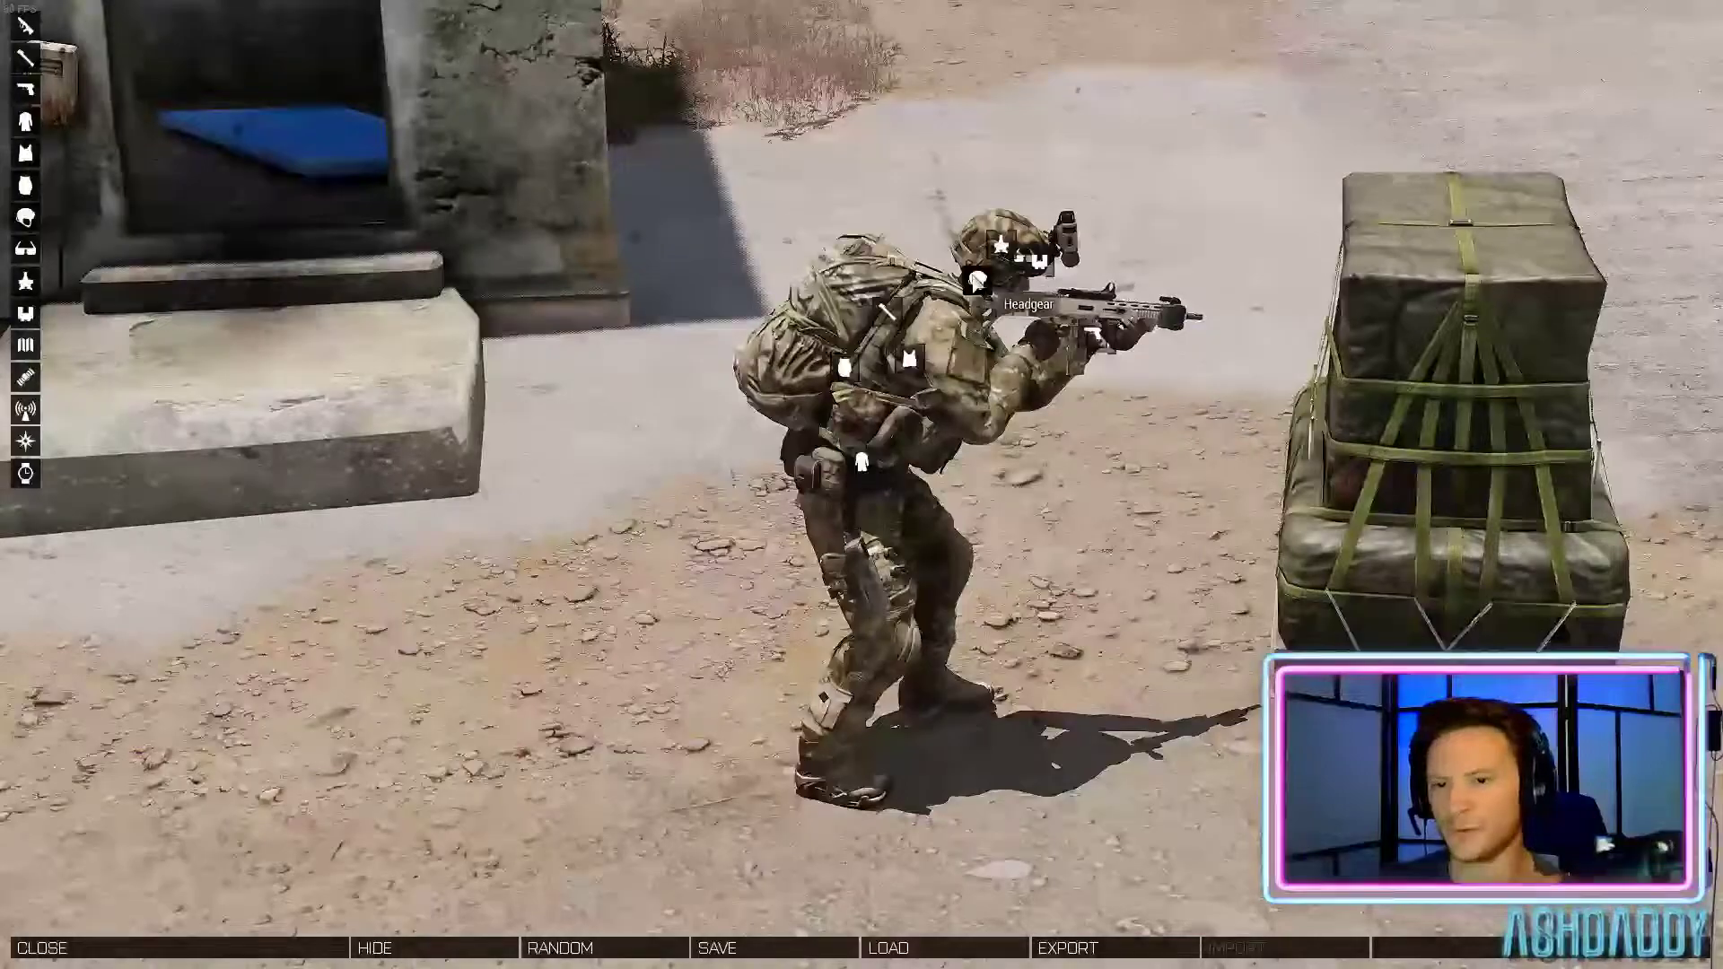
{"action": "left_click", "coordinate": [975, 279]}
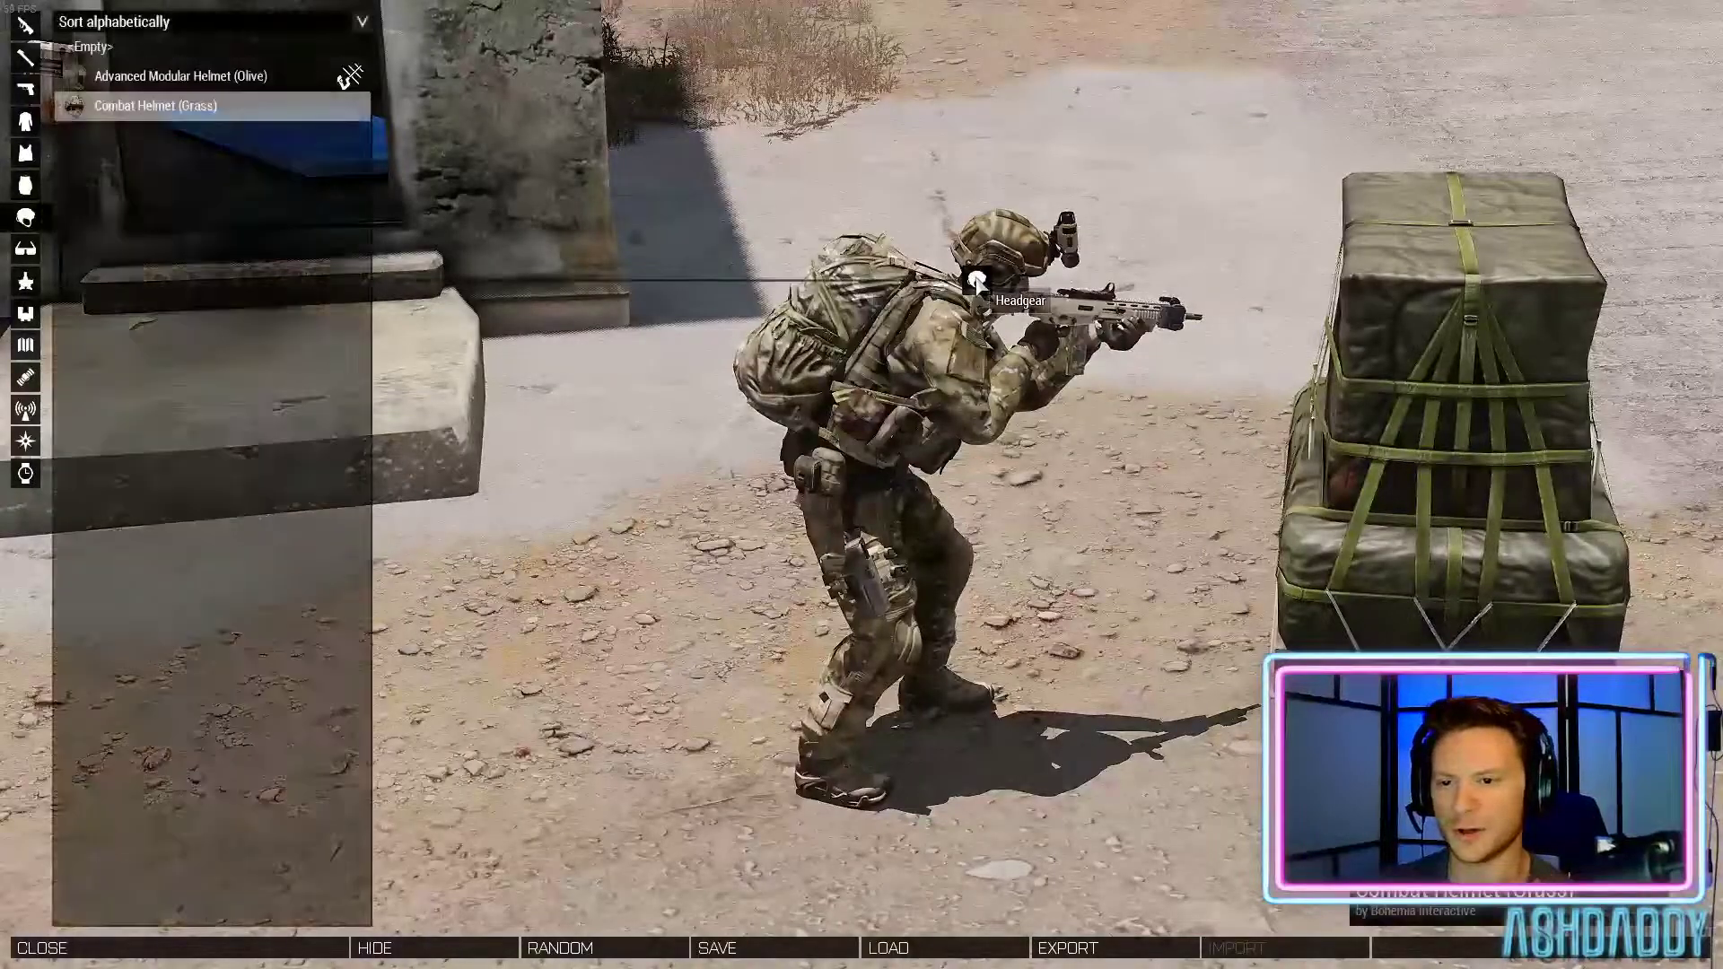
{"action": "left_click", "coordinate": [205, 79]}
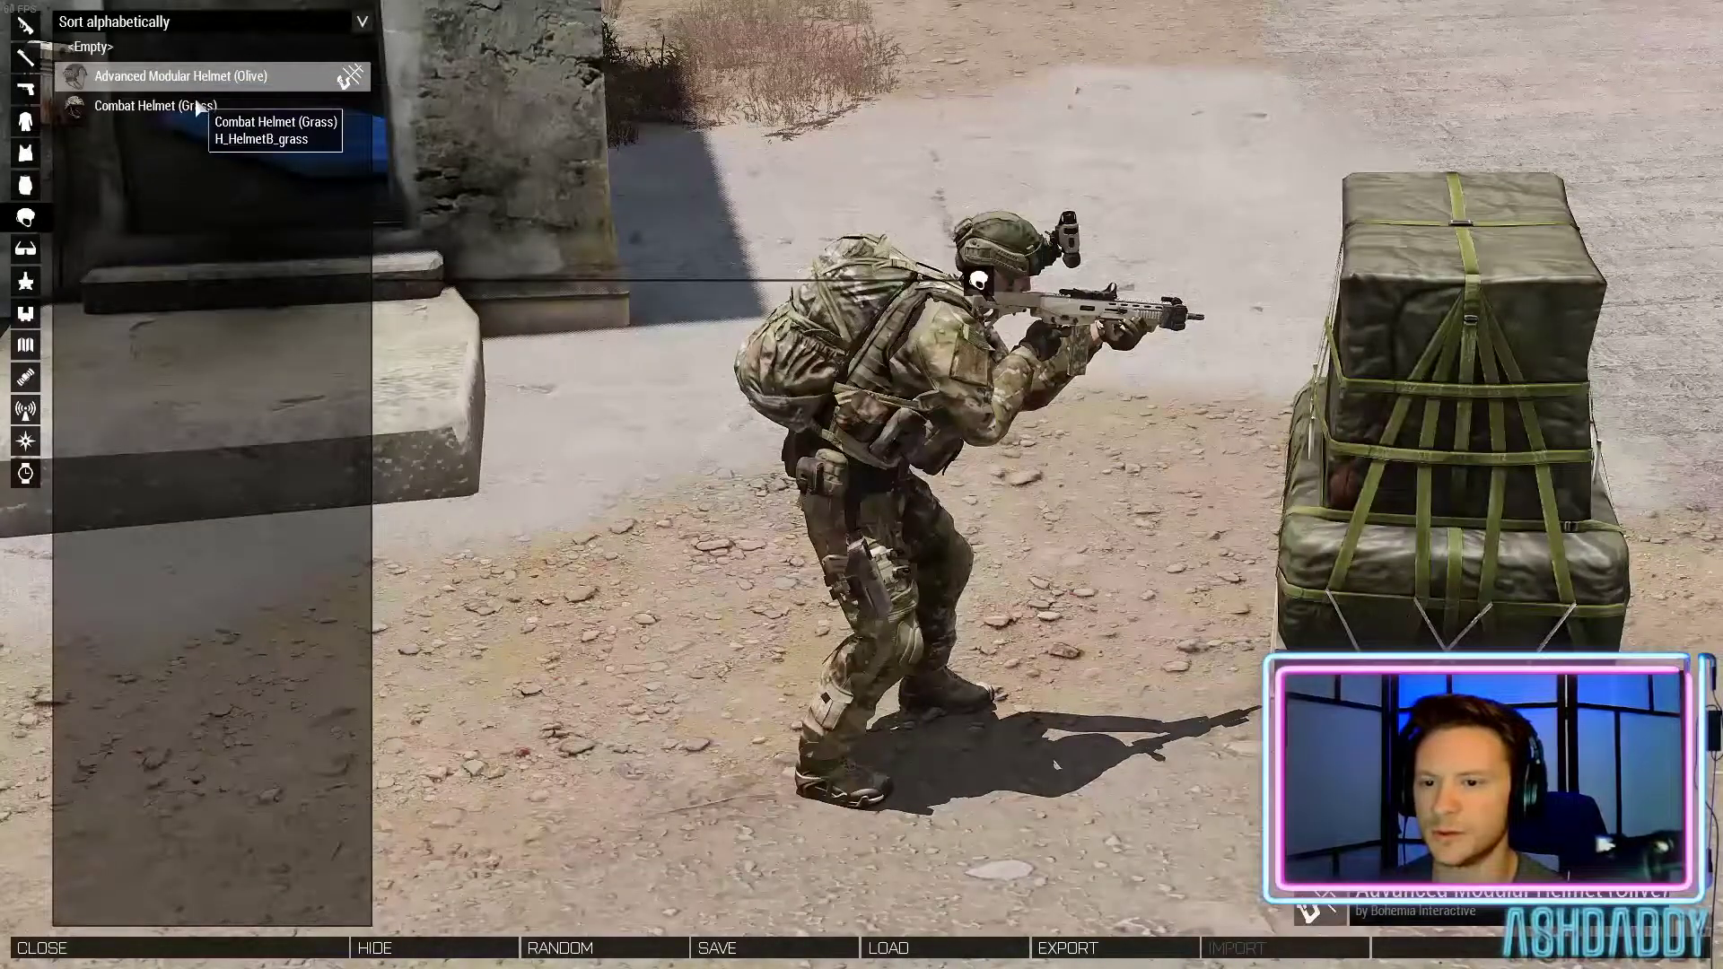
{"action": "left_click", "coordinate": [205, 106]}
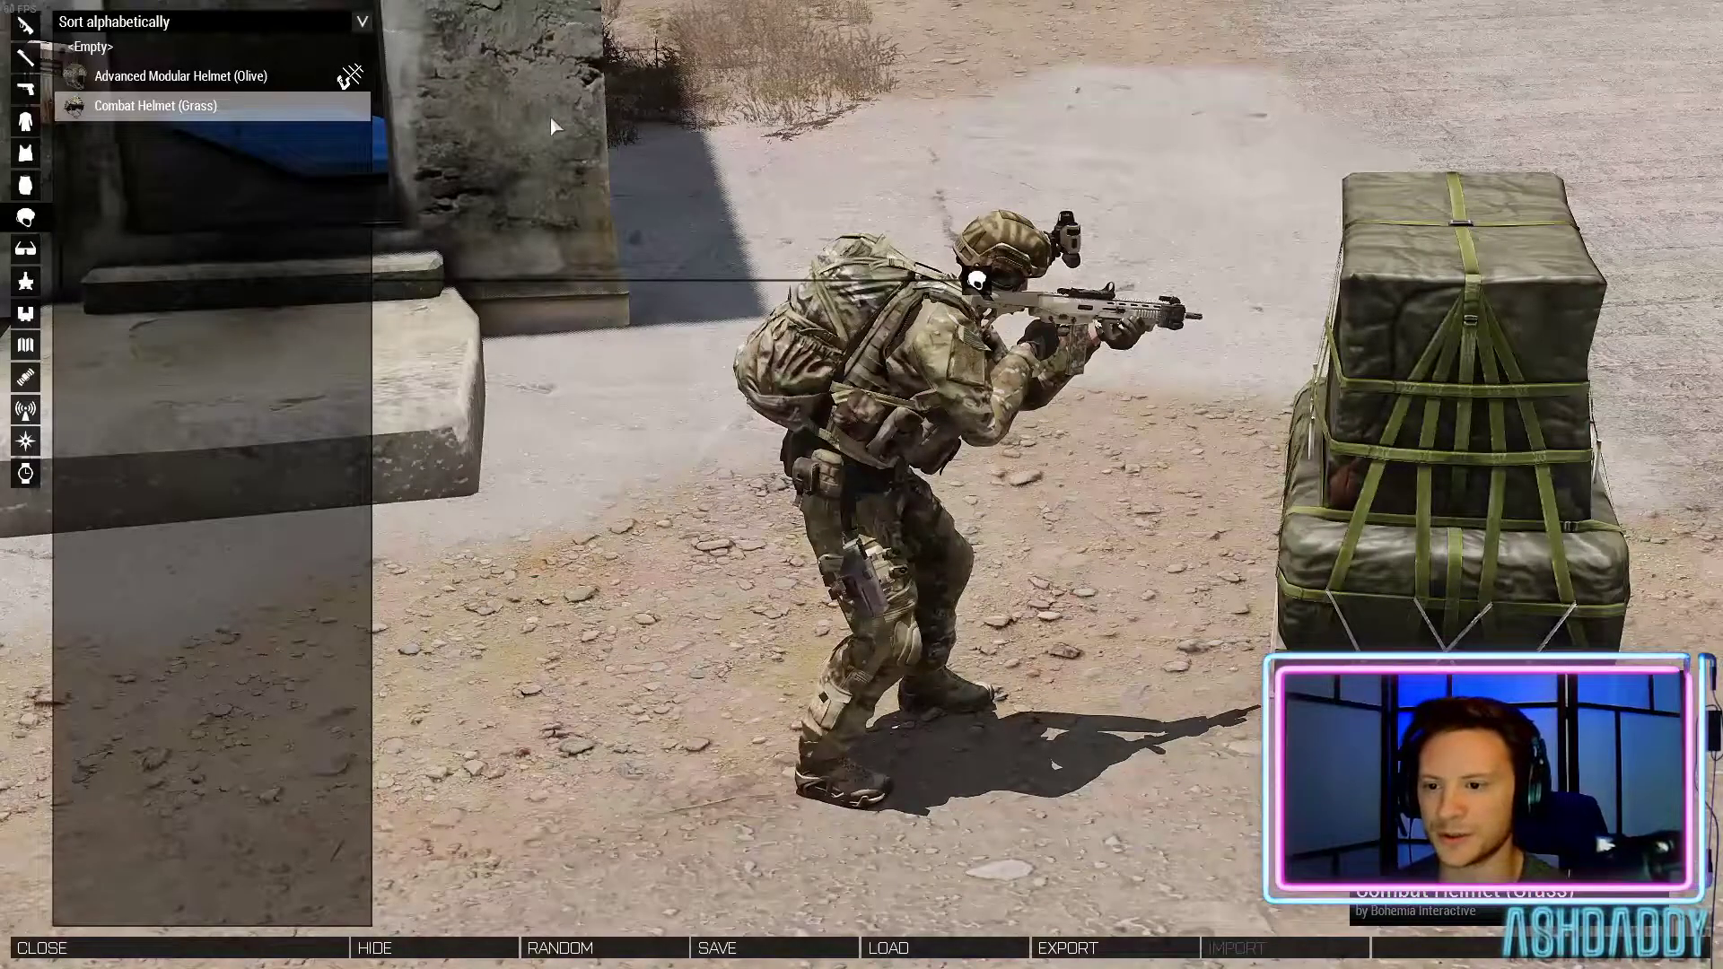
{"action": "right_click_drag", "start_coordinate": [589, 139], "coordinate": [762, 145]}
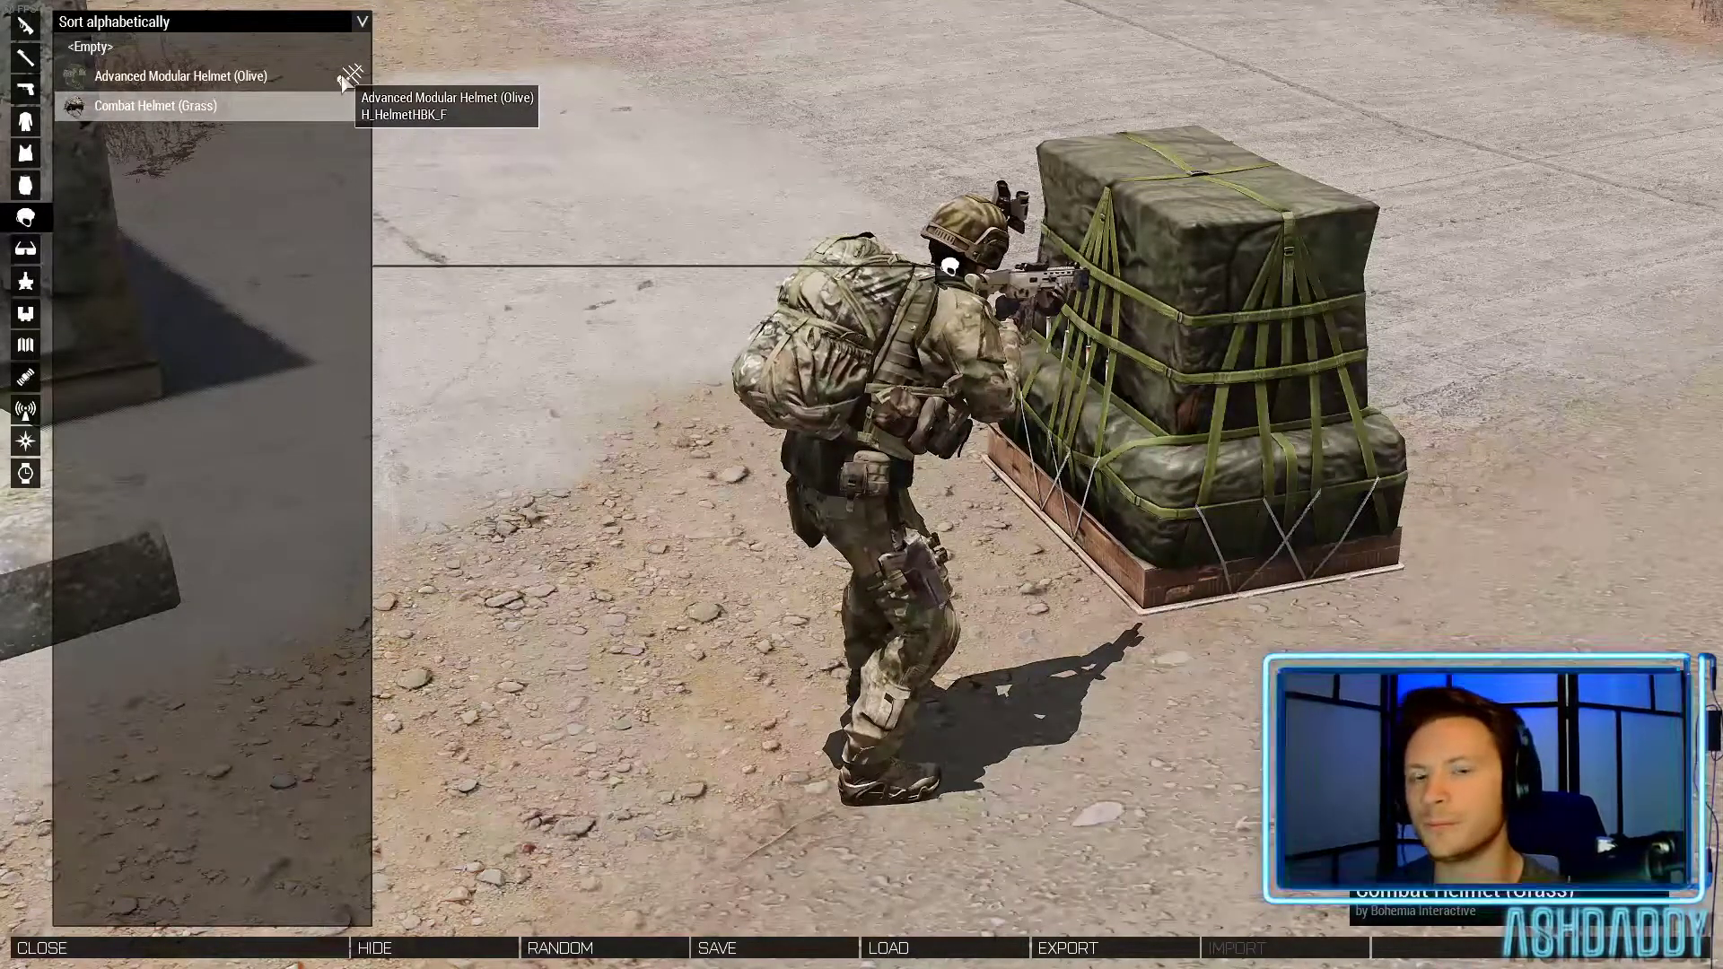
Equip the soldier with the CAR-95 5.8 mm (Black) rifle and review the available handguns and launchers
{"action": "left_click", "coordinate": [27, 25]}
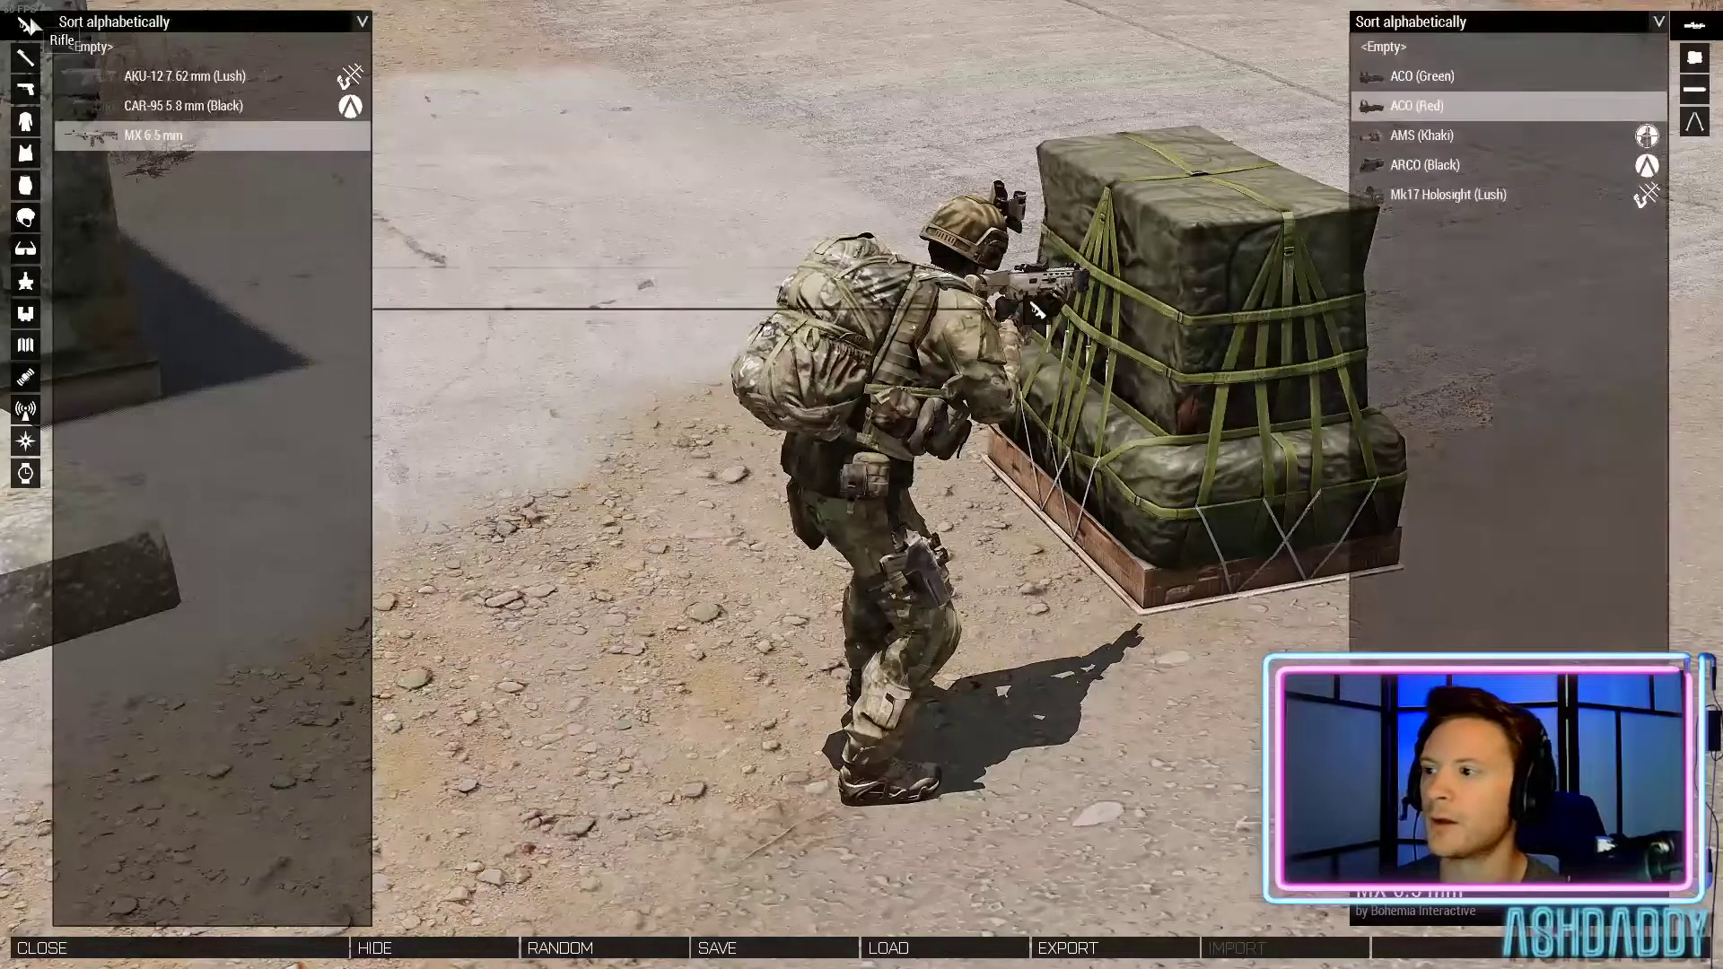
{"action": "left_click", "coordinate": [199, 108]}
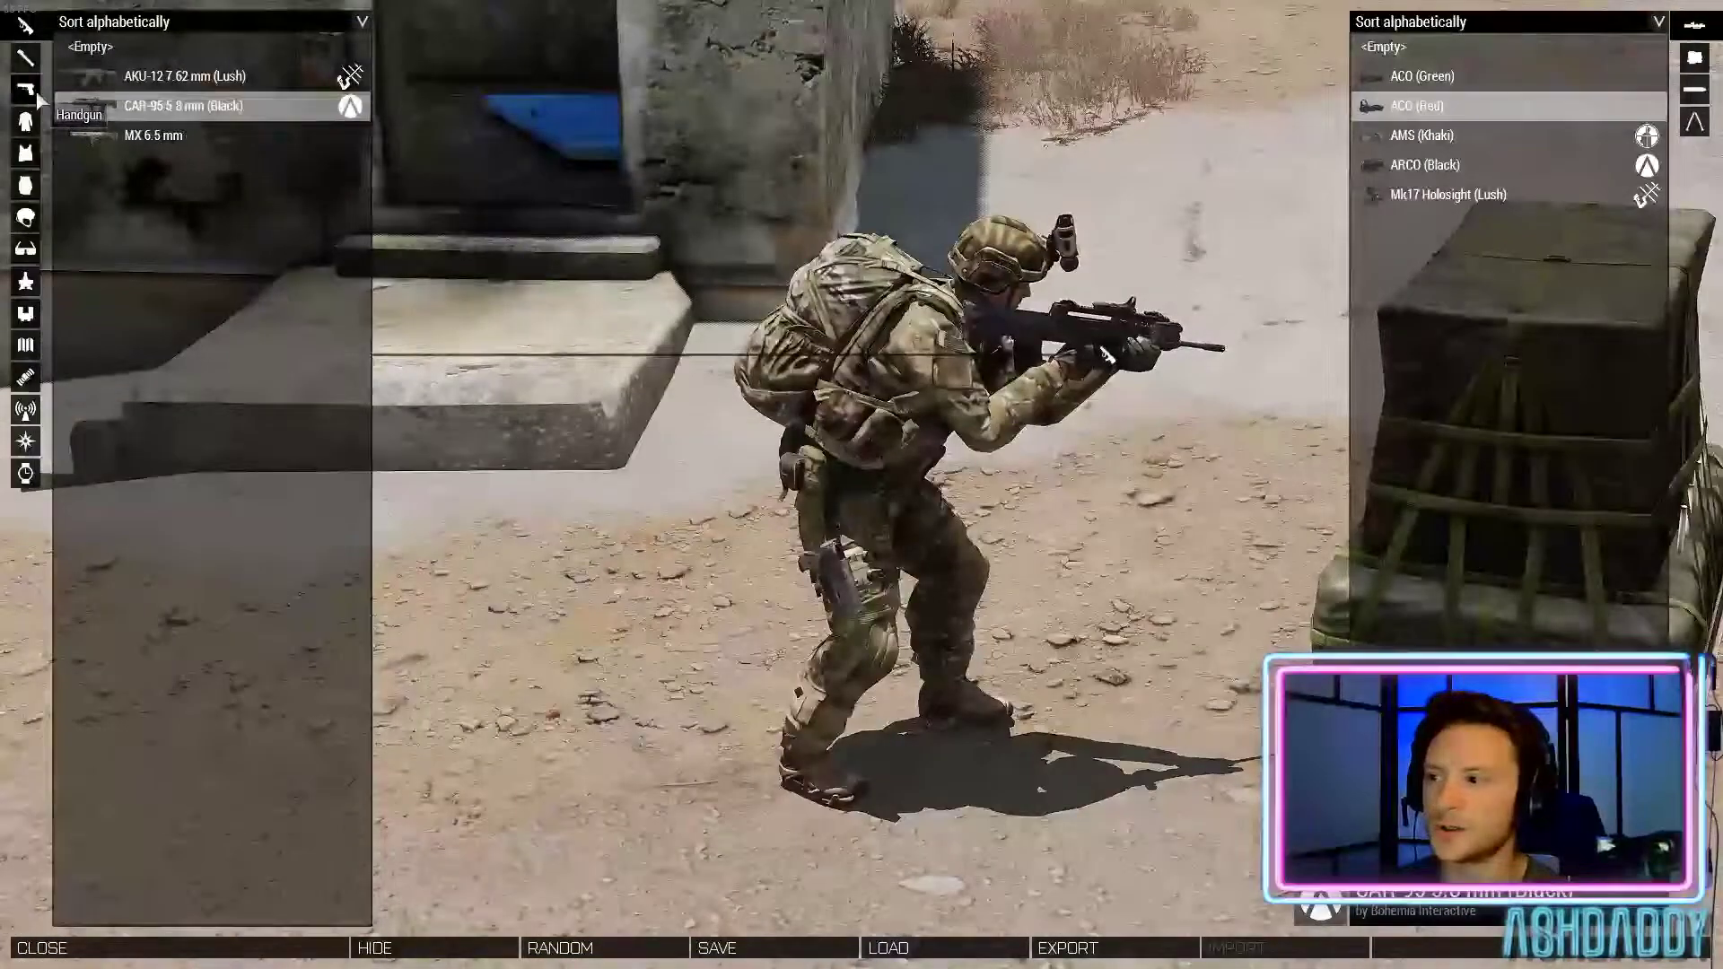
{"action": "left_click", "coordinate": [36, 90]}
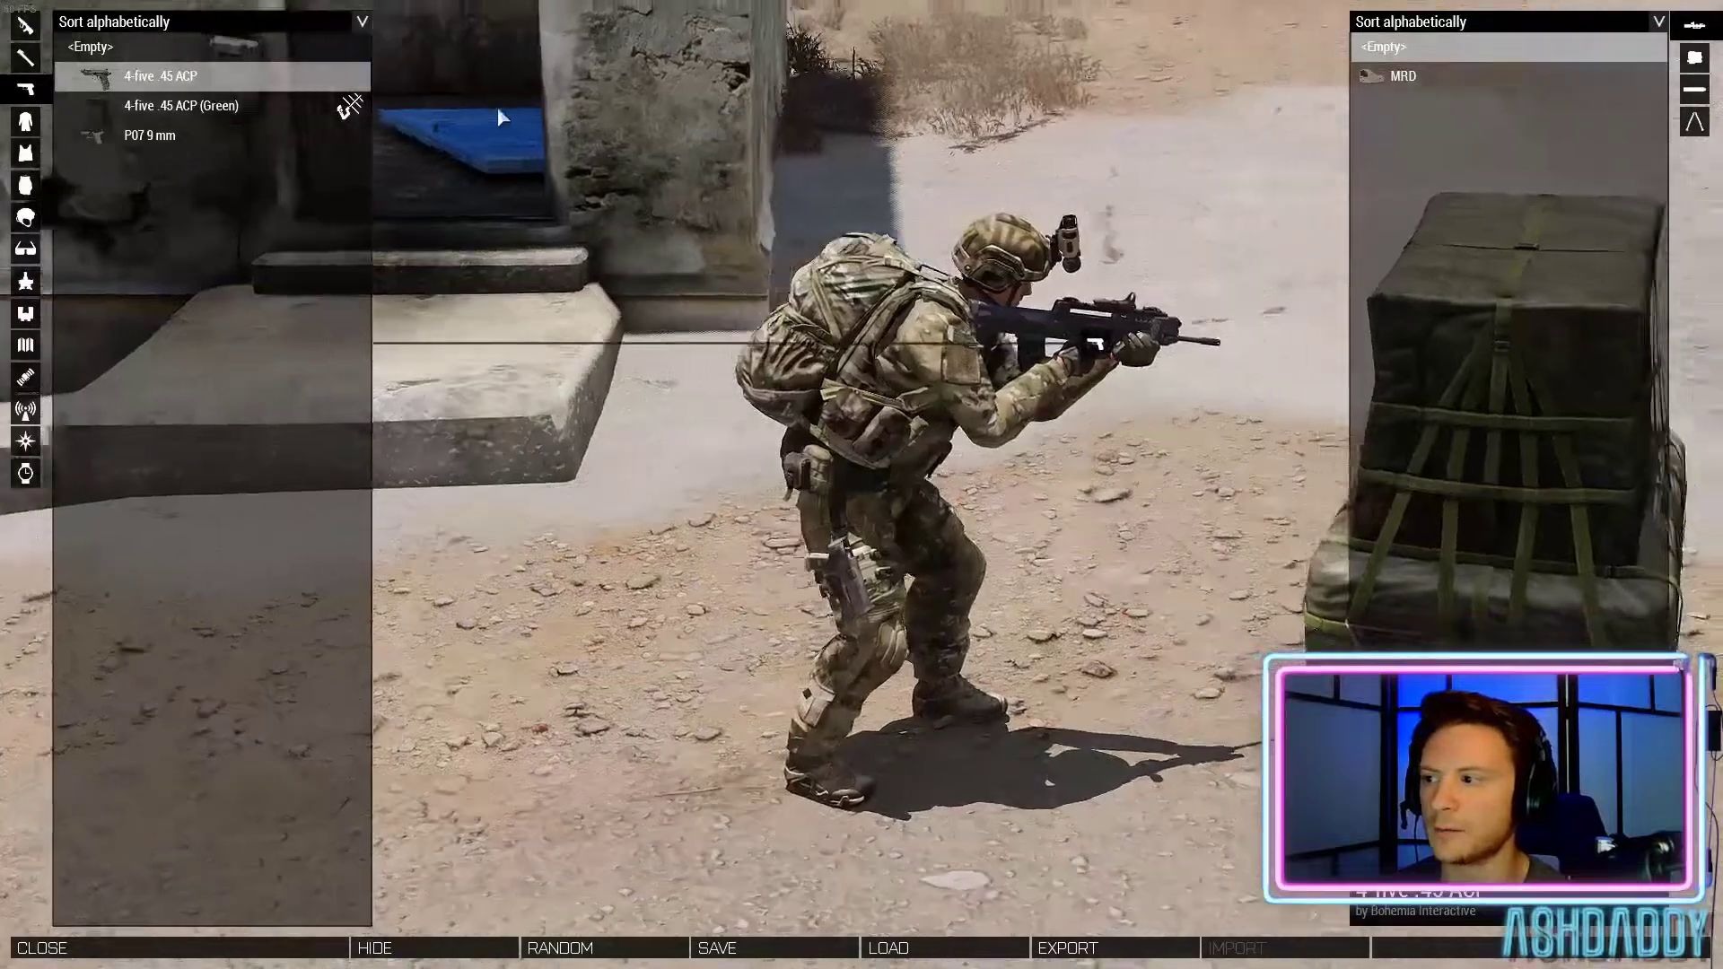
{"action": "left_click", "coordinate": [27, 58]}
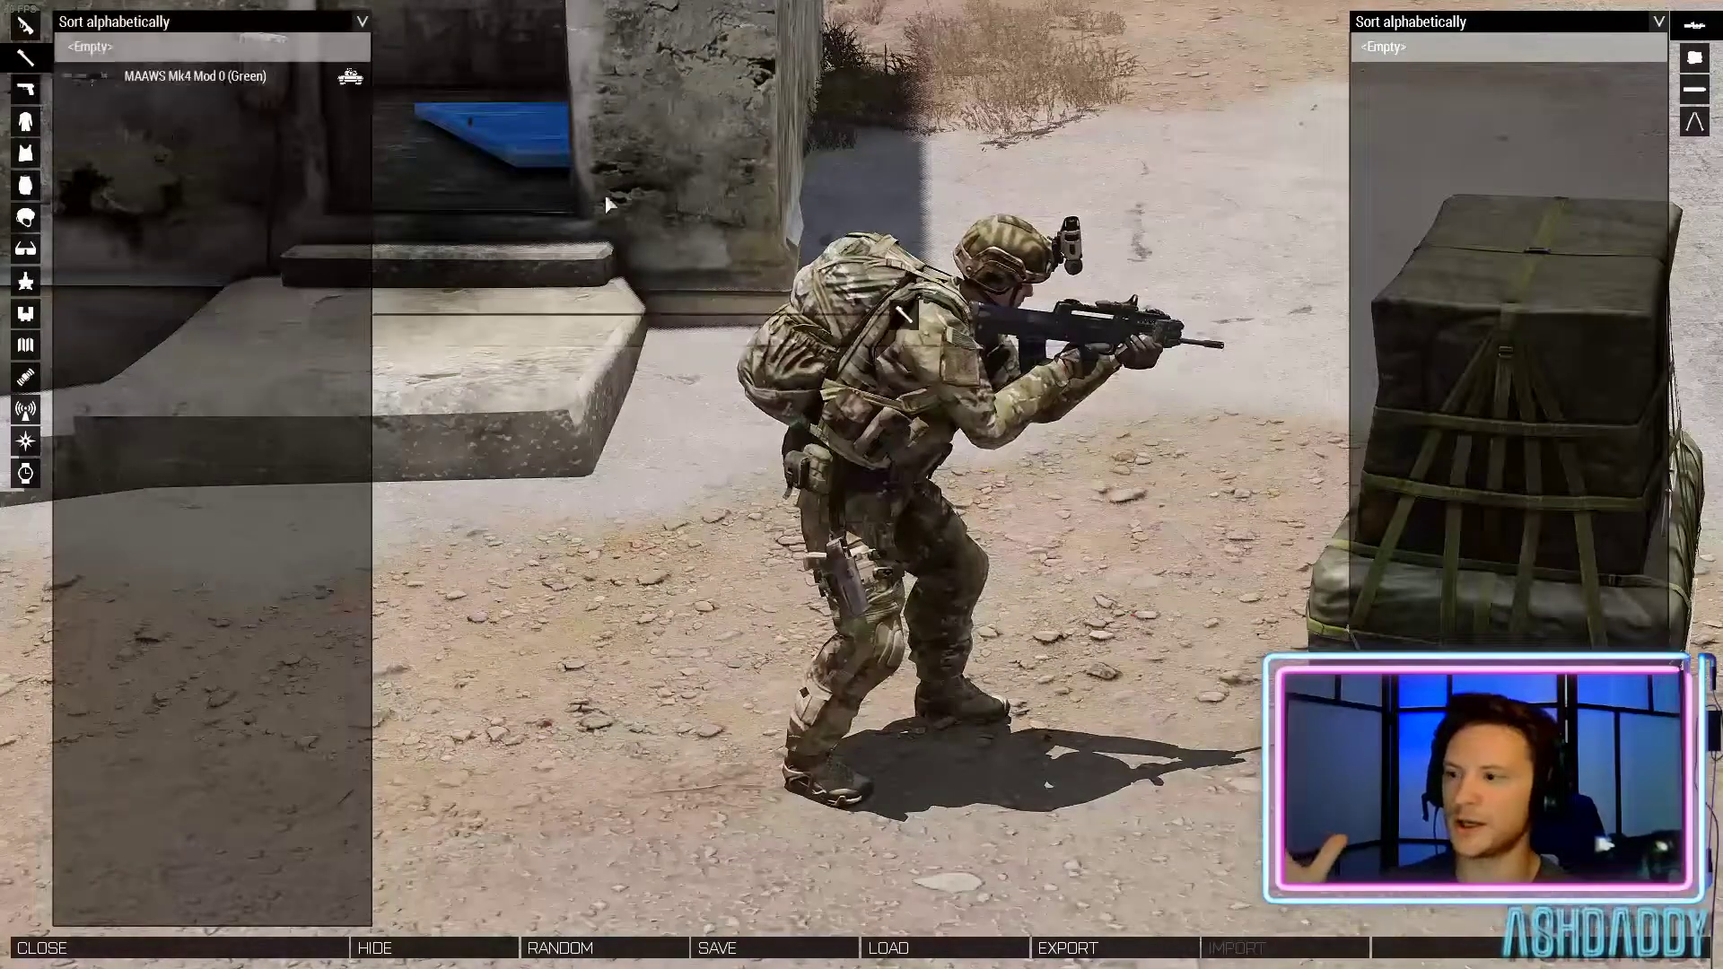
{"action": "left_click", "coordinate": [863, 288]}
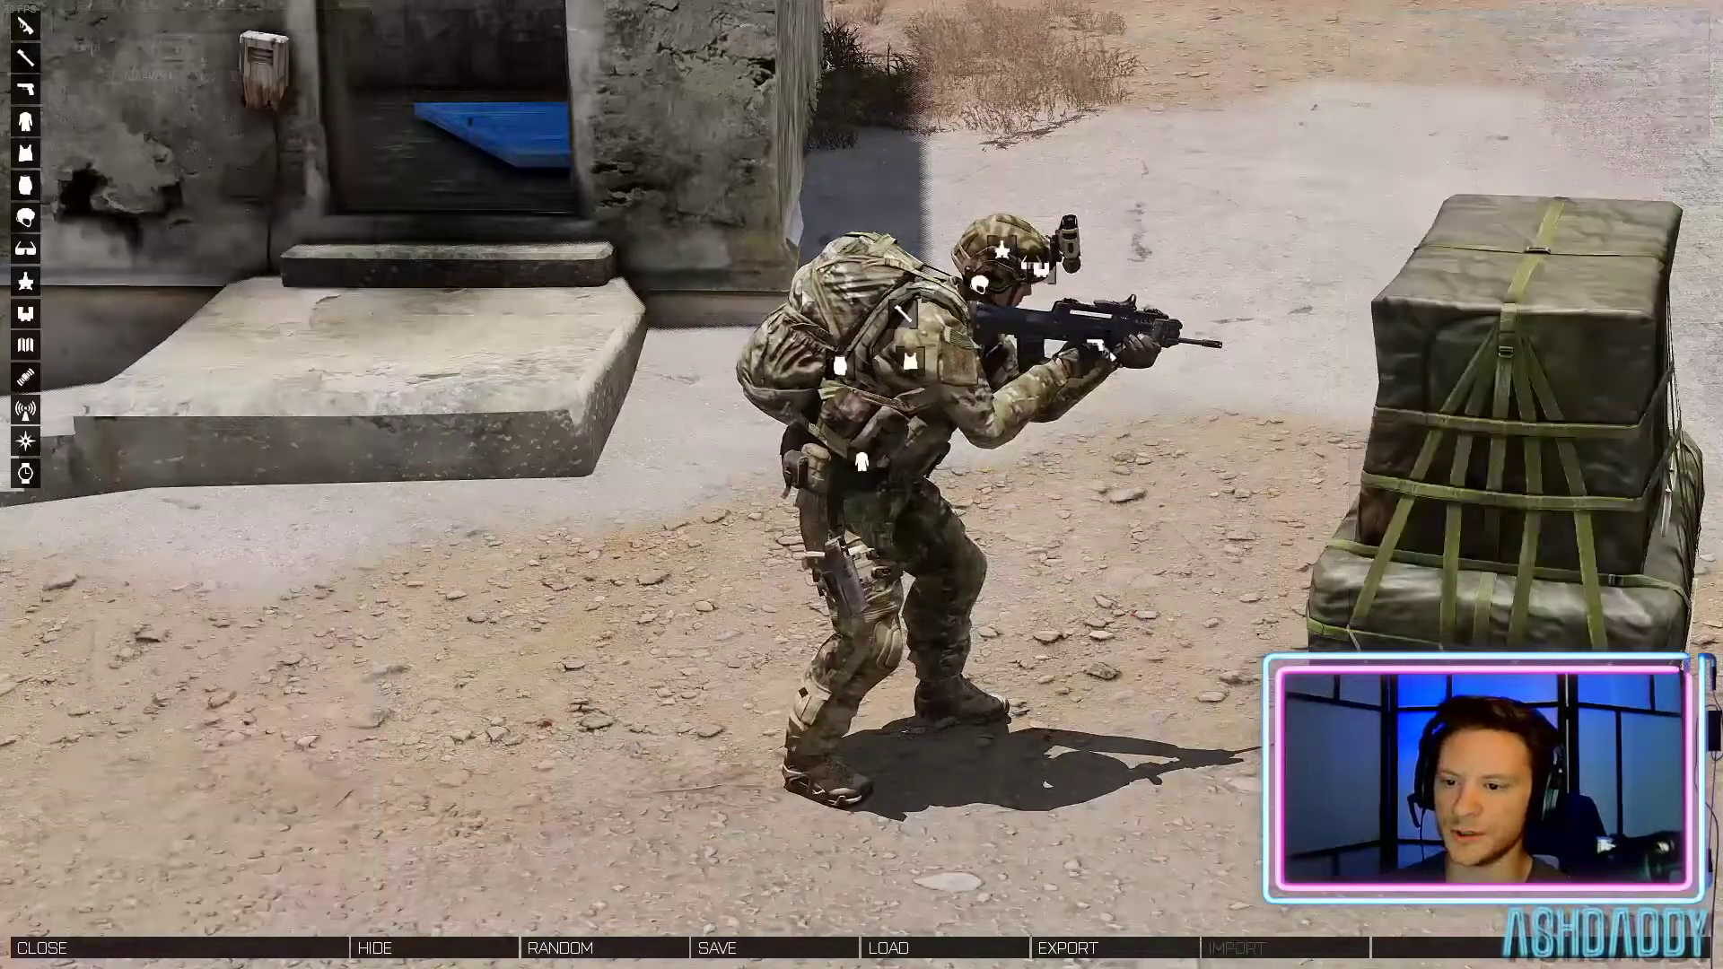
Outfit the soldier with the Carrier Lite (Black) vest and the Assault Pack (Hex) backpack
{"action": "left_click", "coordinate": [910, 361]}
{"action": "left_click", "coordinate": [144, 105]}
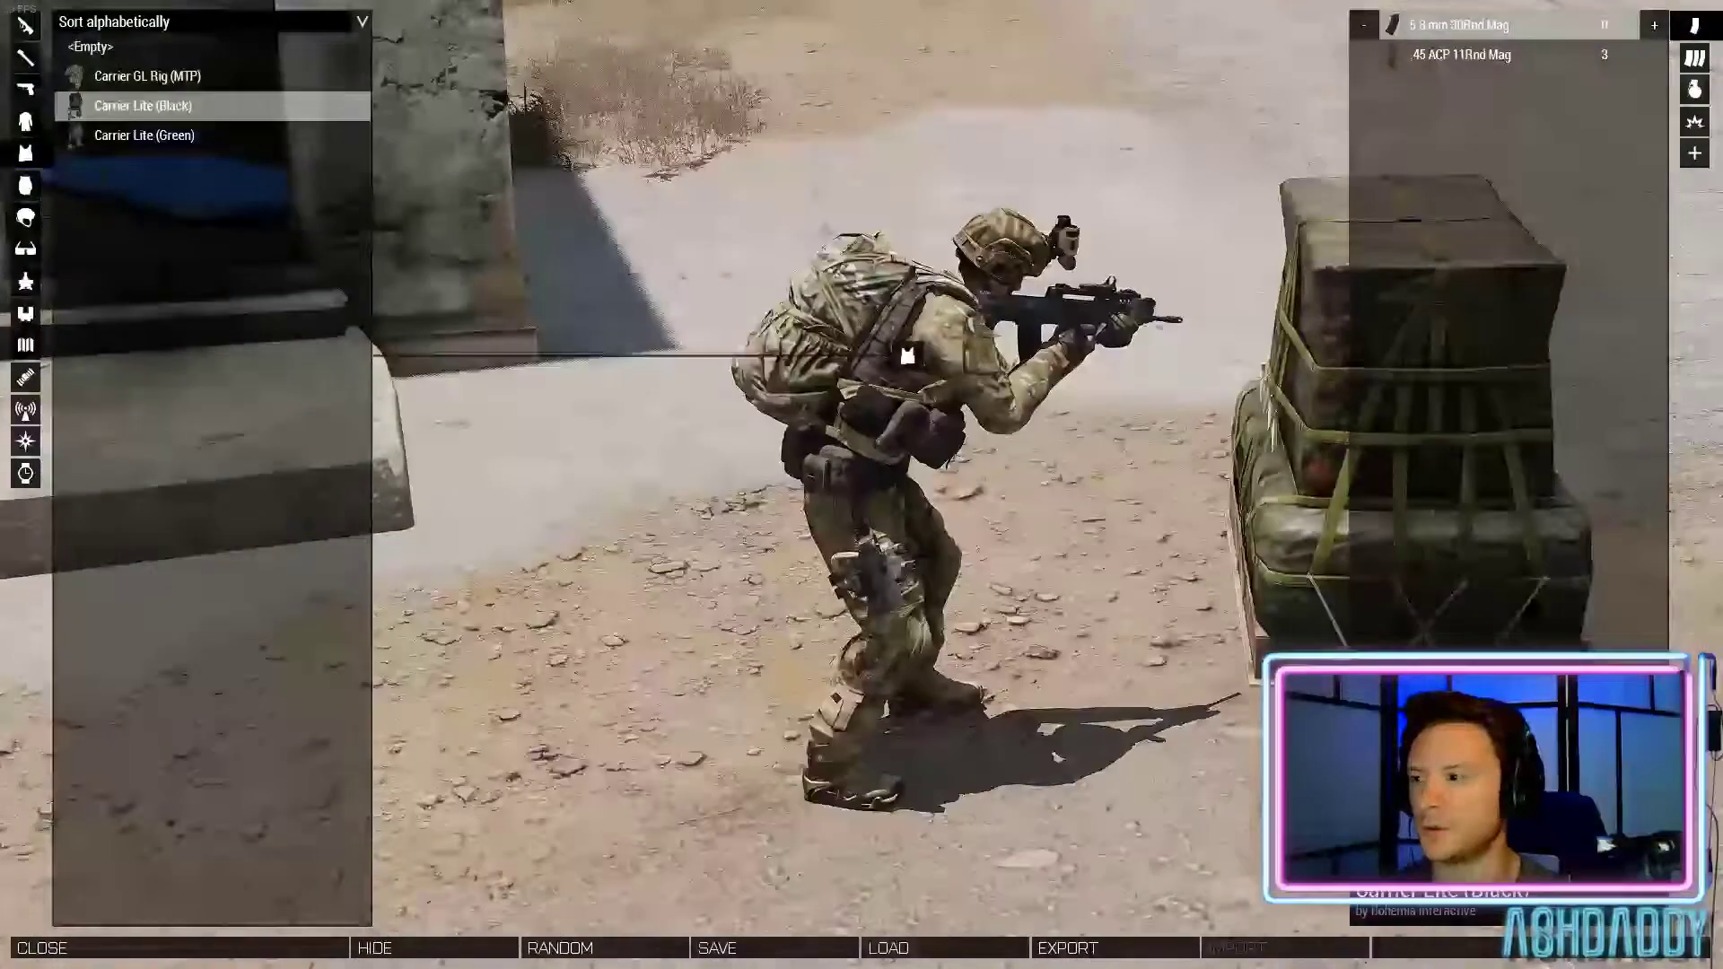
{"action": "left_click", "coordinate": [25, 186]}
{"action": "left_click", "coordinate": [143, 105]}
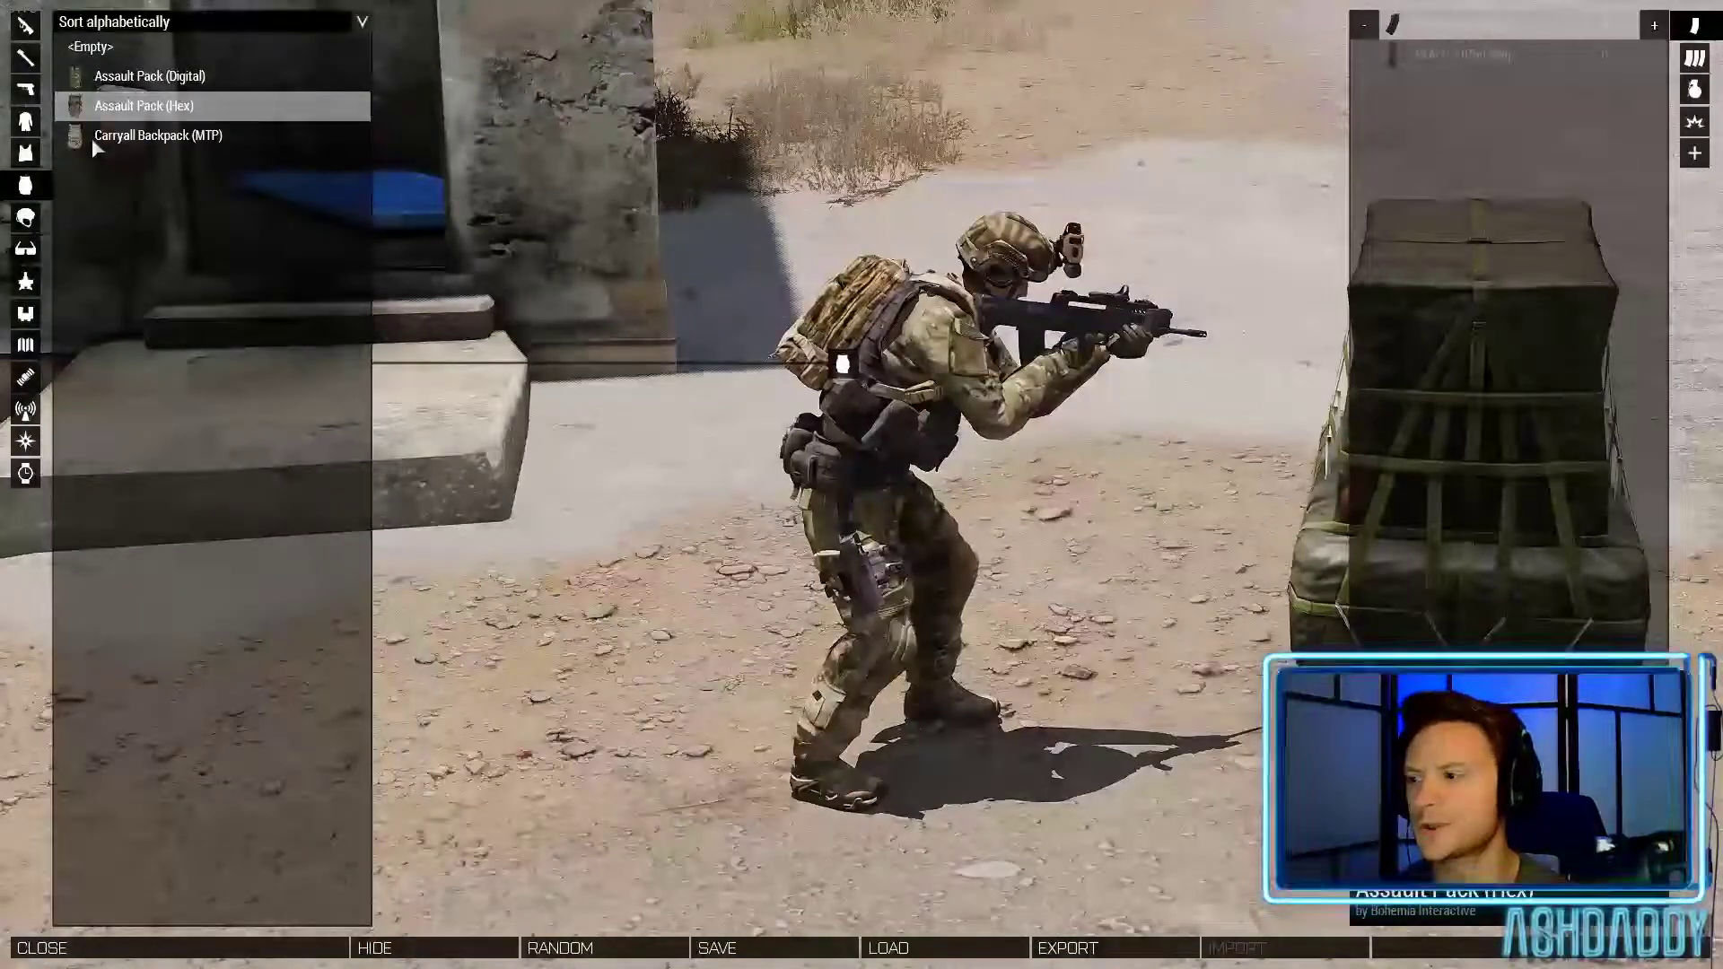
Equip the APR (Olive) [CSAT] facewear on the soldier and check the available headgear, night vision goggles and backpacks
{"action": "left_click", "coordinate": [25, 218]}
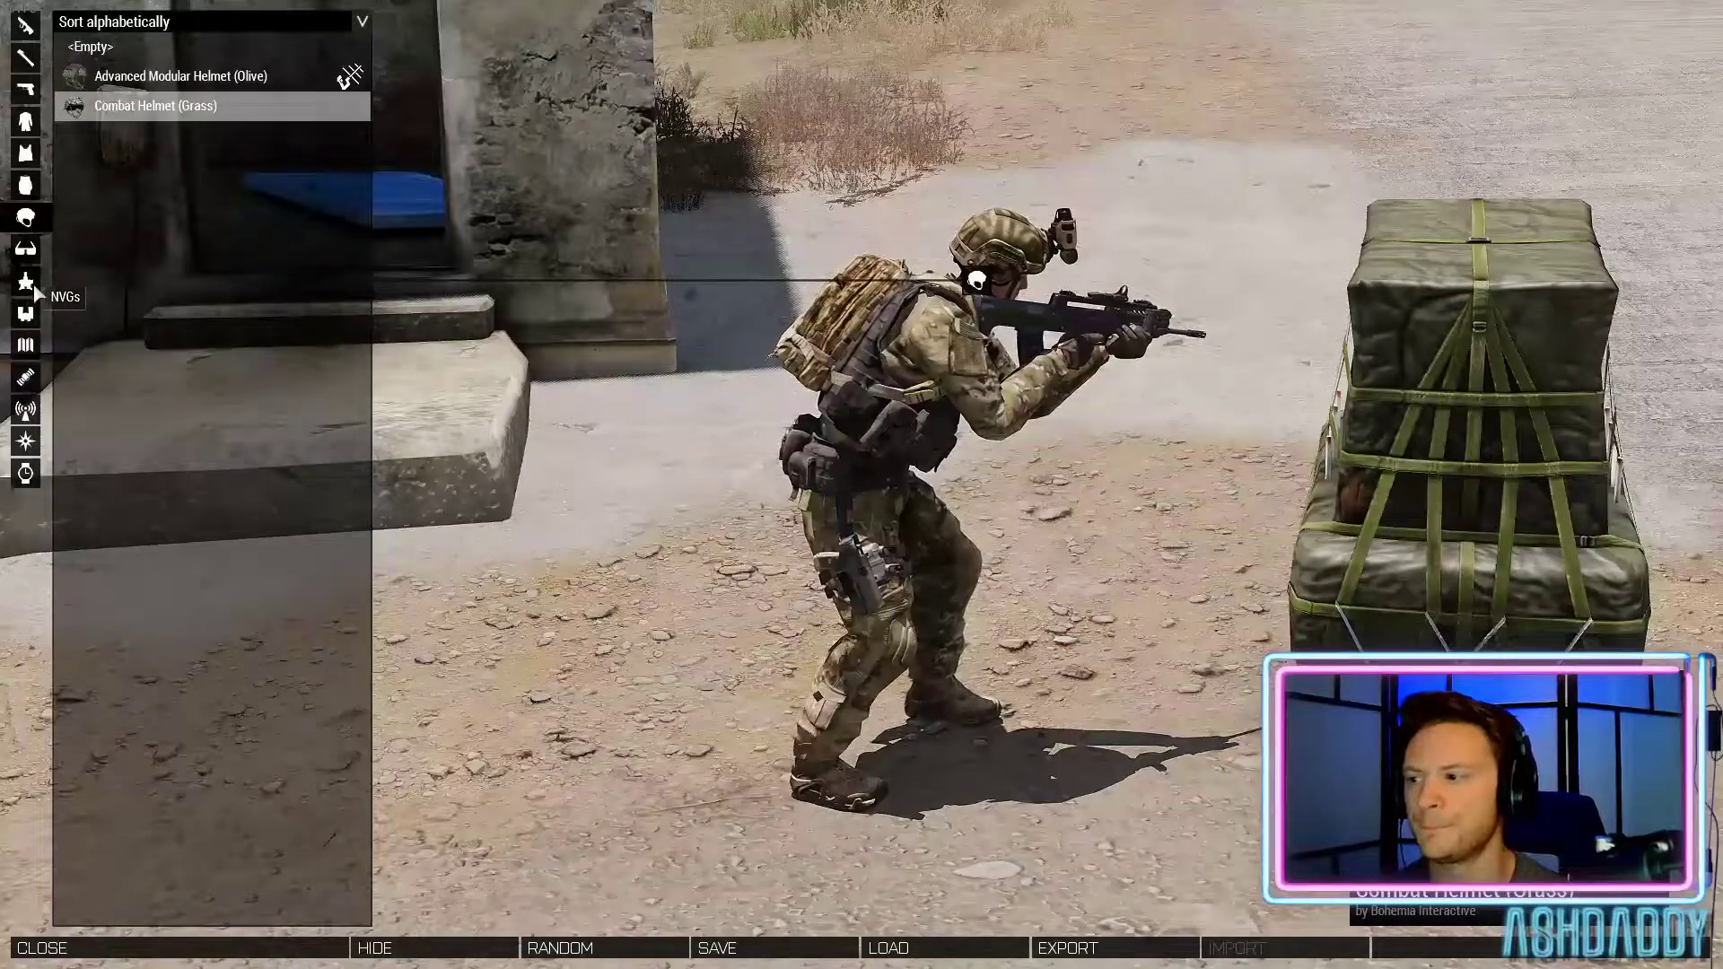
{"action": "left_click", "coordinate": [33, 253]}
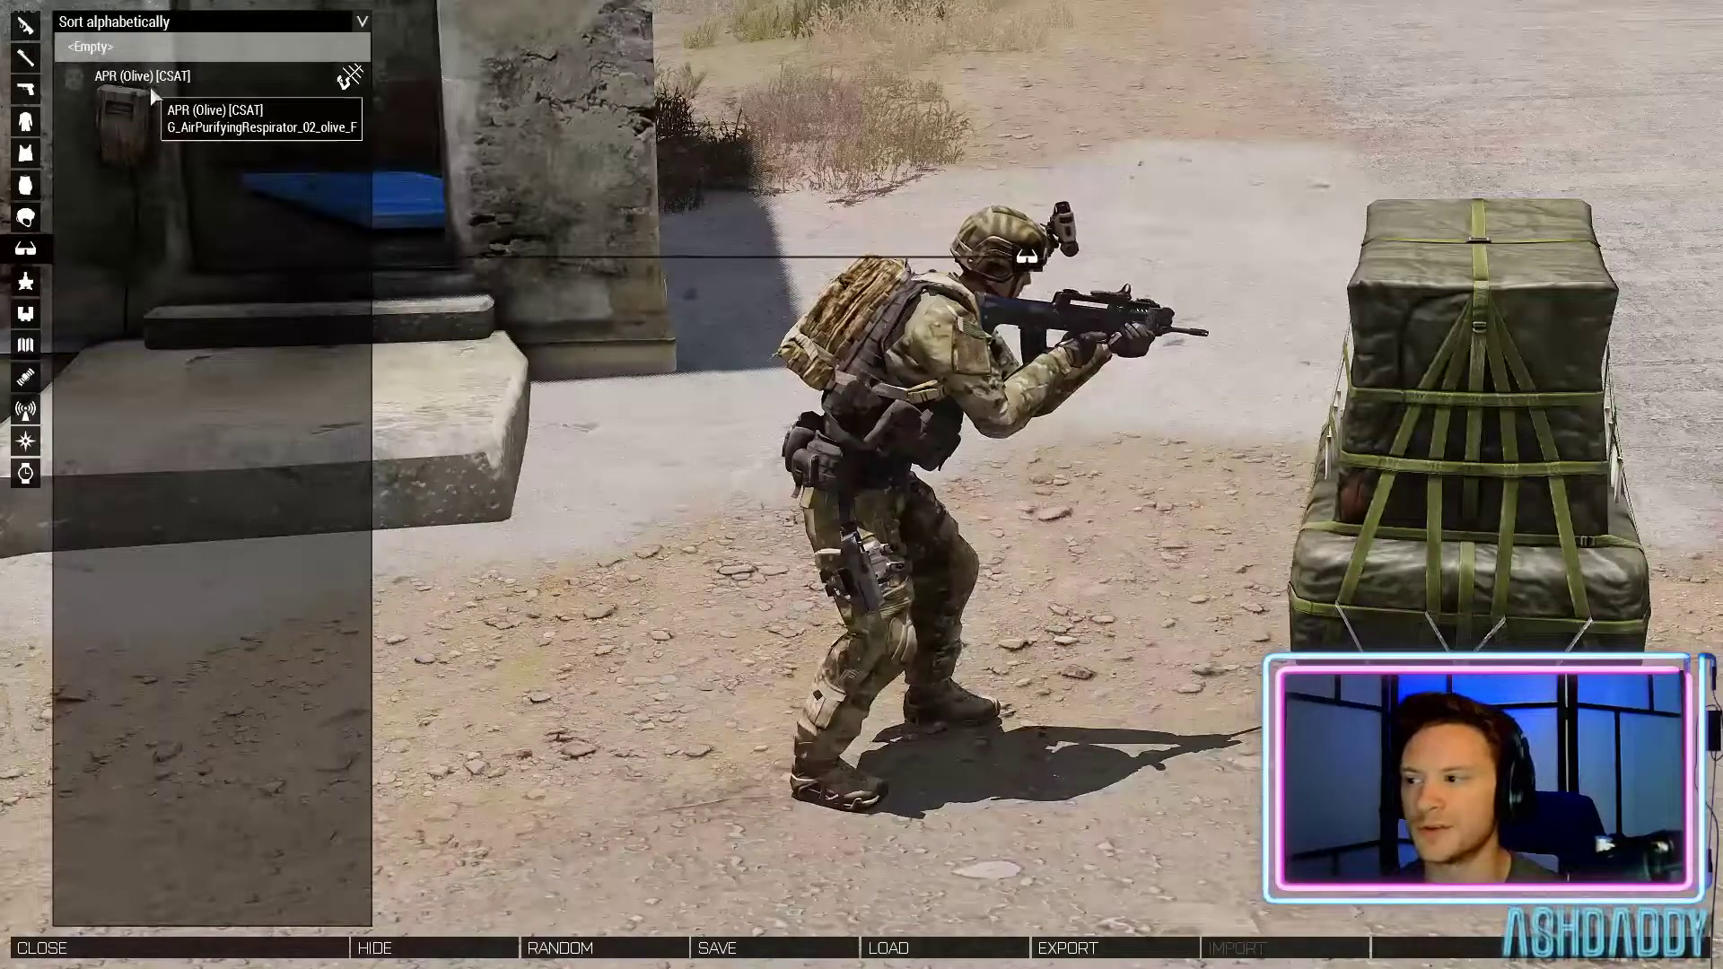
{"action": "left_click", "coordinate": [149, 84]}
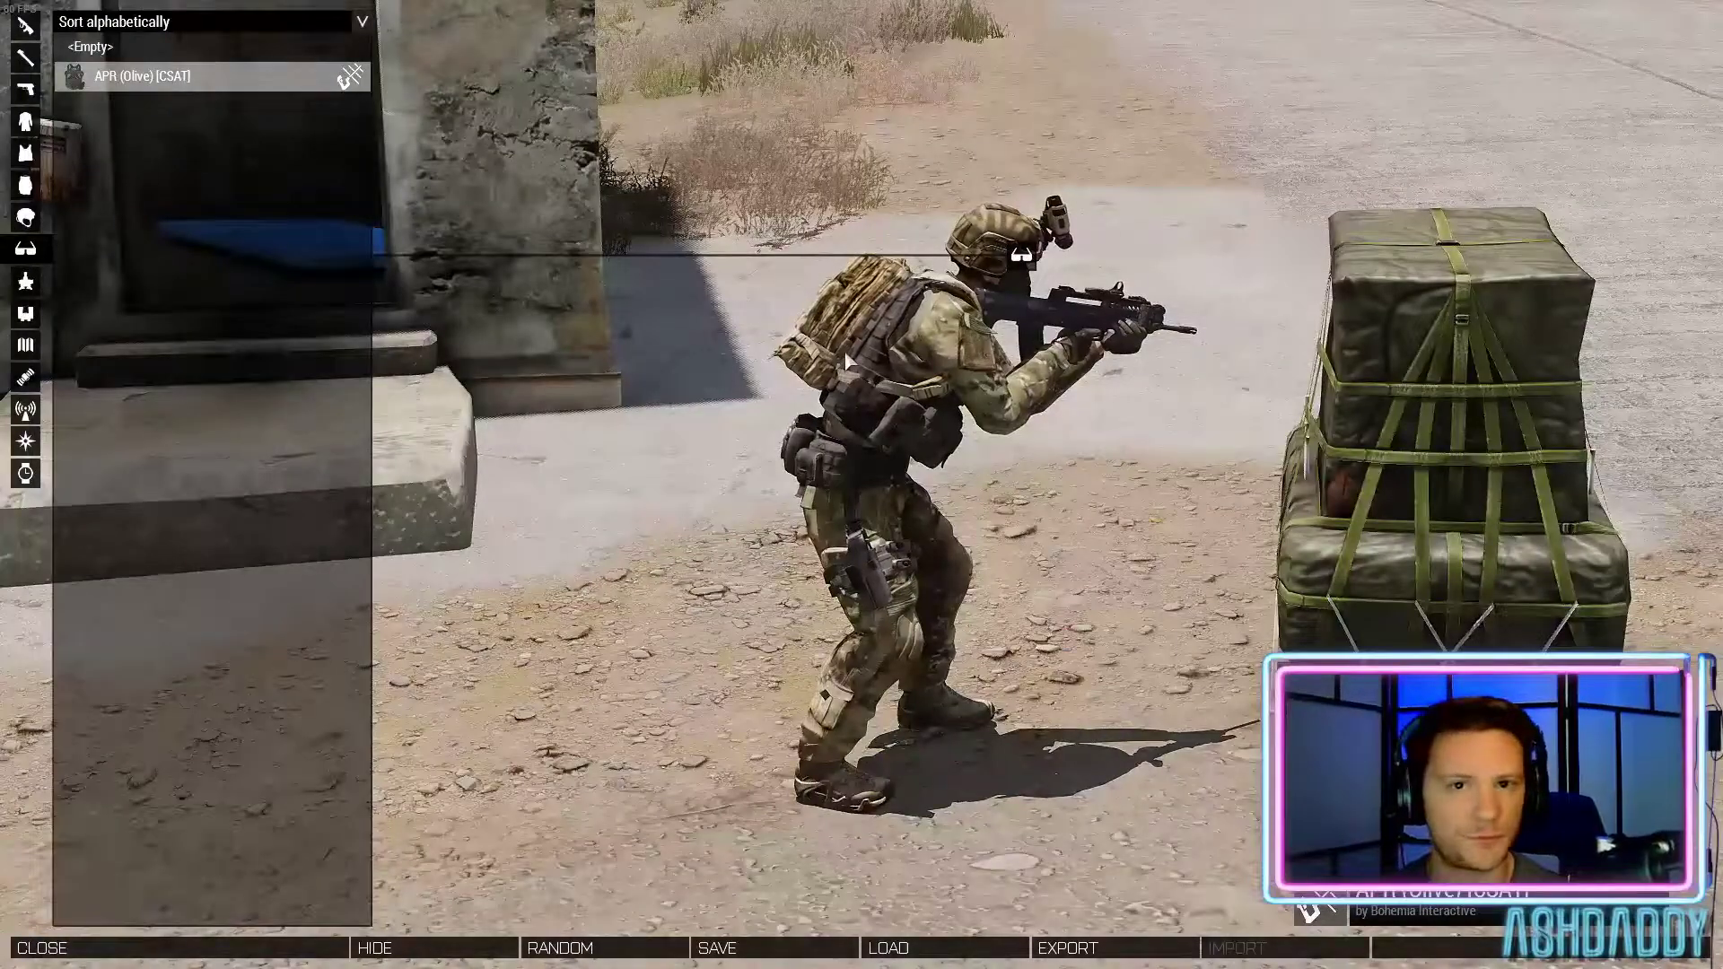
{"action": "left_click", "coordinate": [25, 281]}
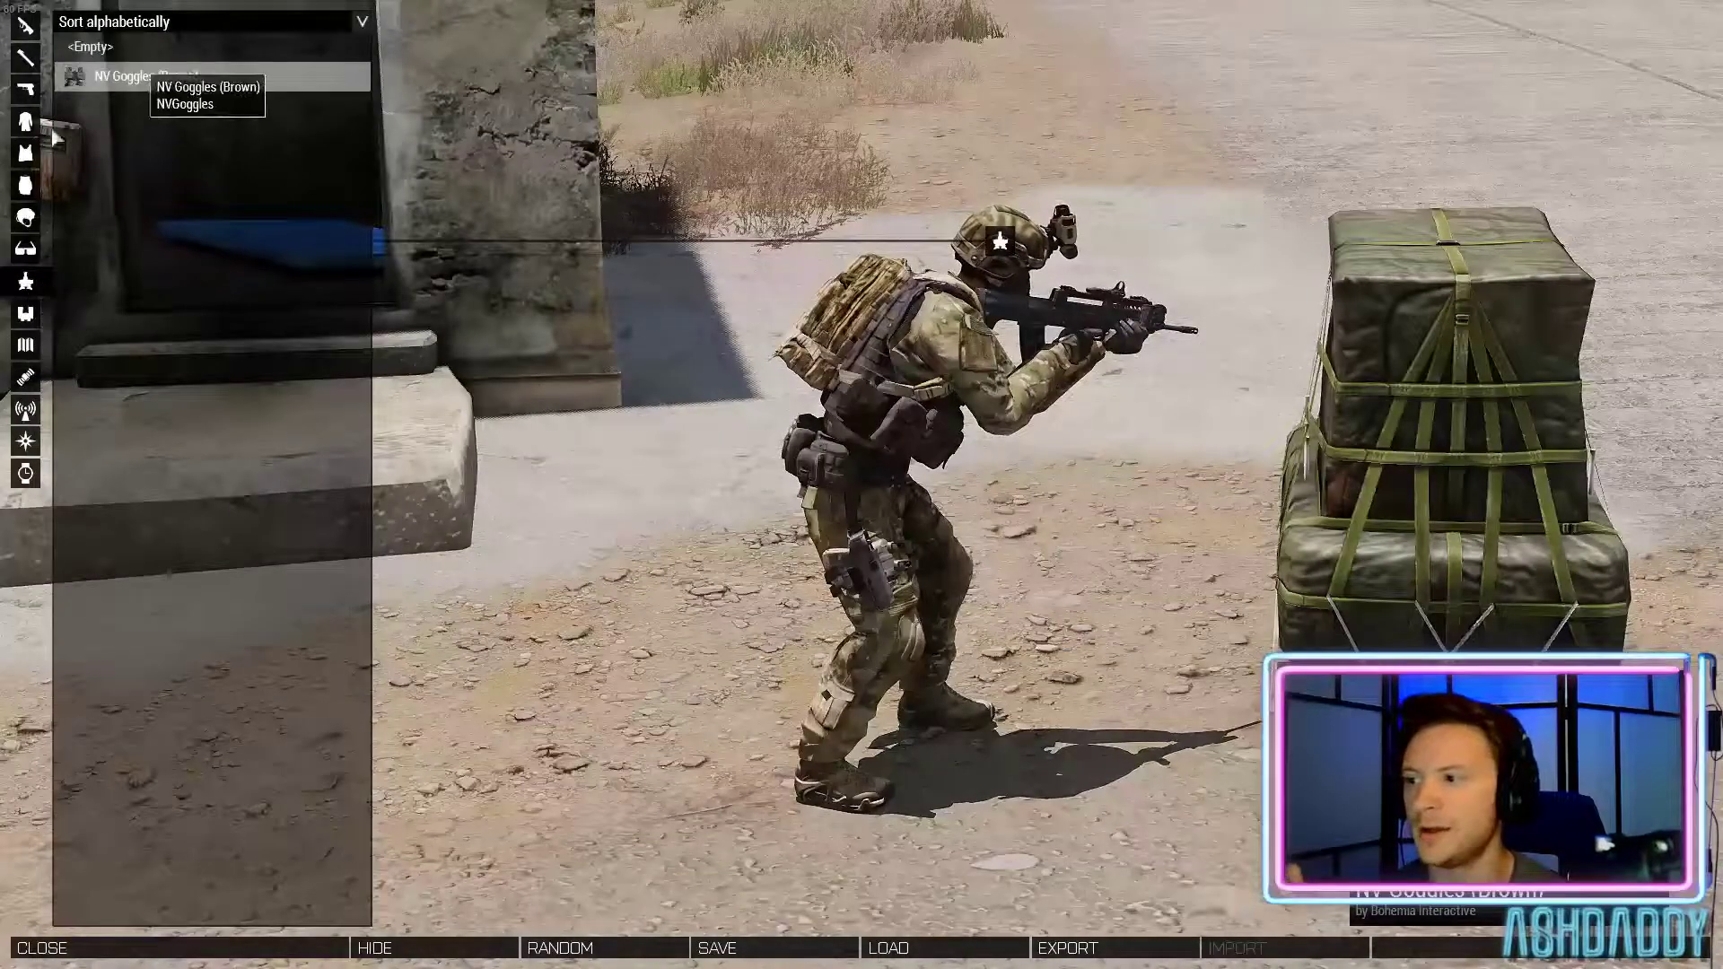
{"action": "left_click", "coordinate": [26, 187]}
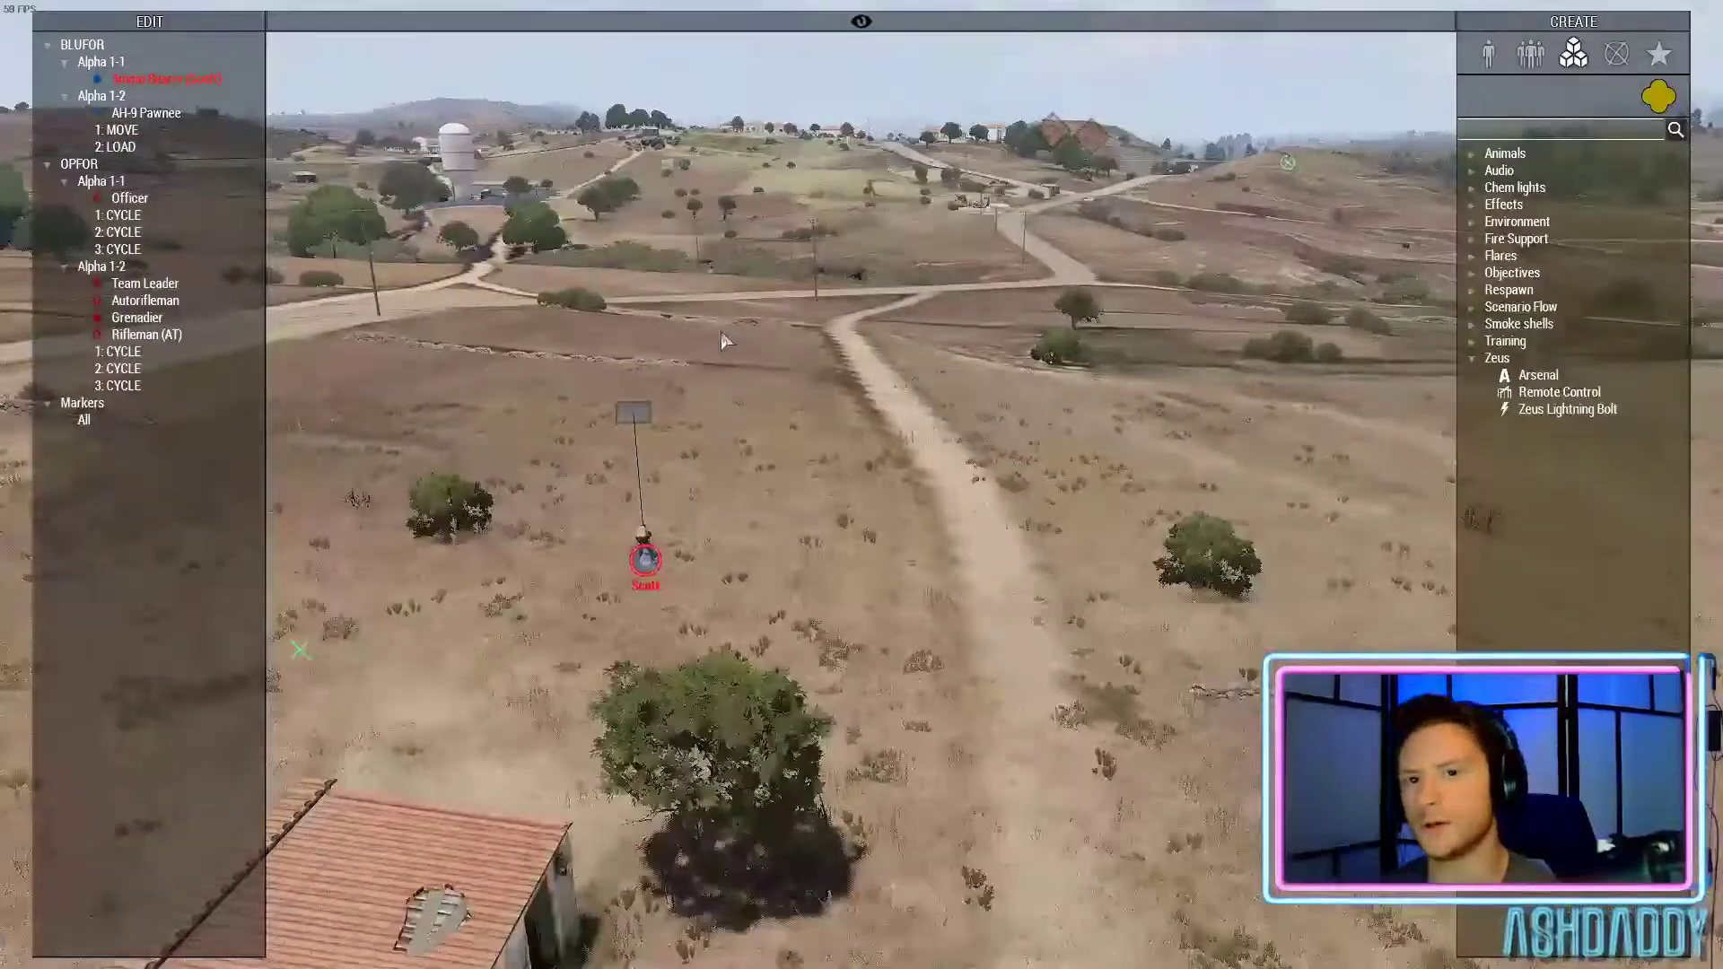
Apply the Zeus Arsenal module to the OPFOR Officer standing on the village street
{"action": "key", "text": "w"}
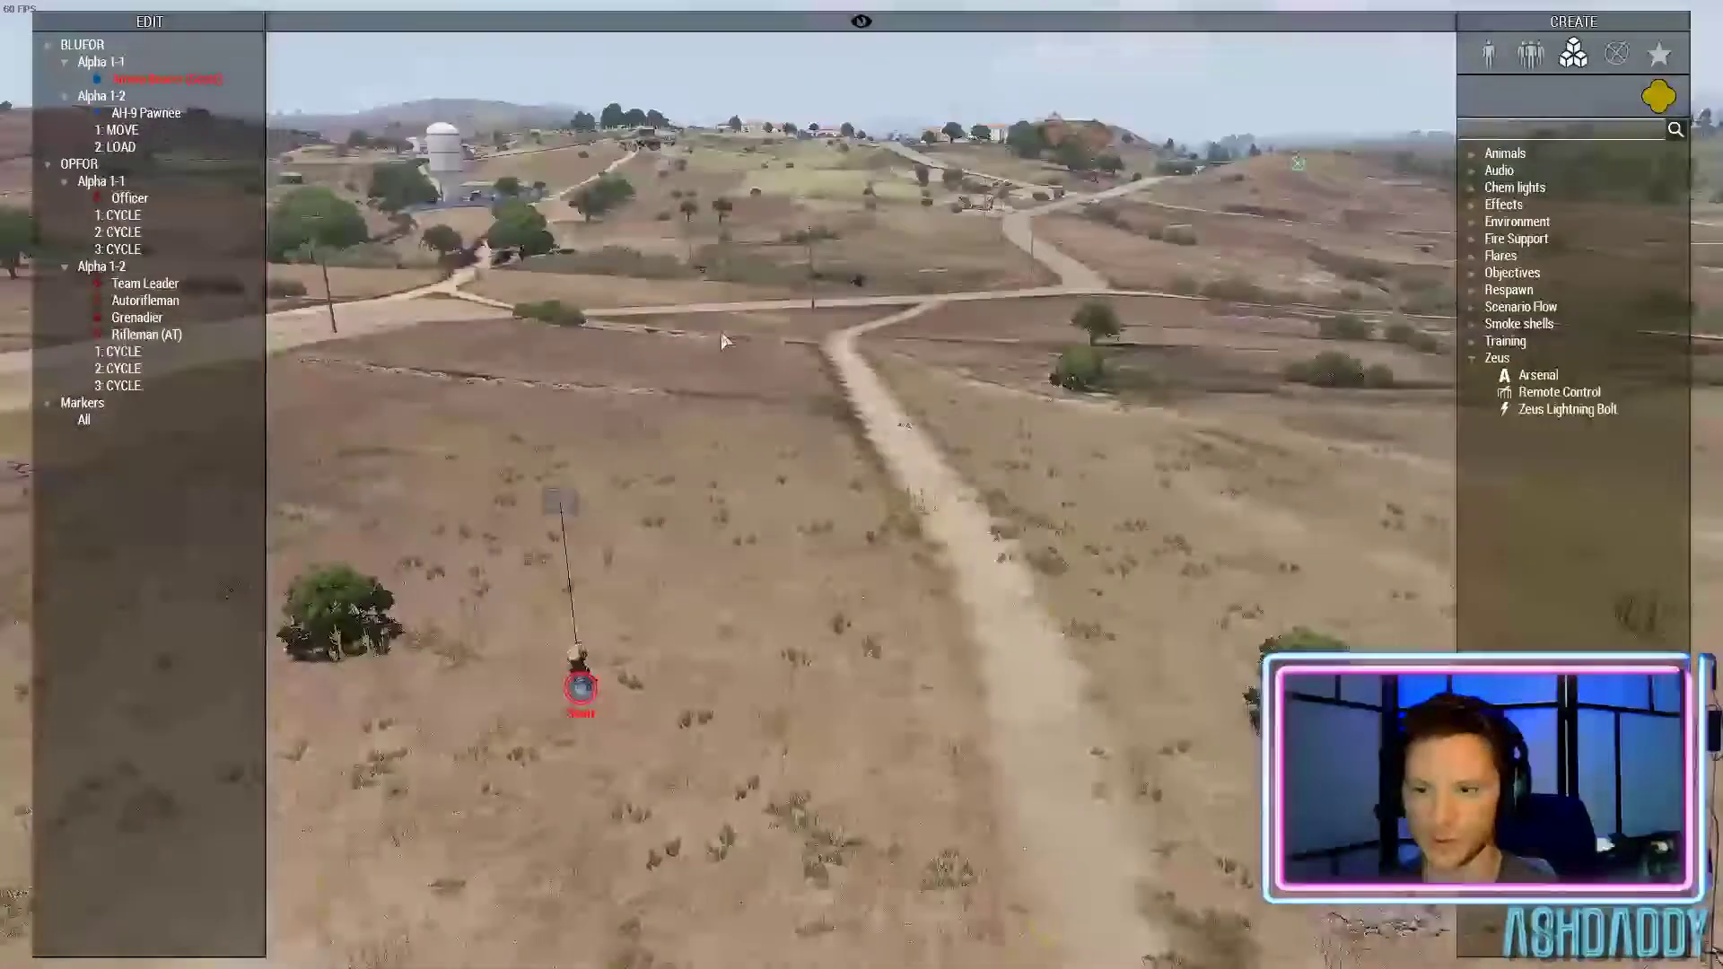
{"action": "key", "text": "a"}
{"action": "key", "text": "z"}
{"action": "key", "text": "w"}
{"action": "key", "text": "w"}
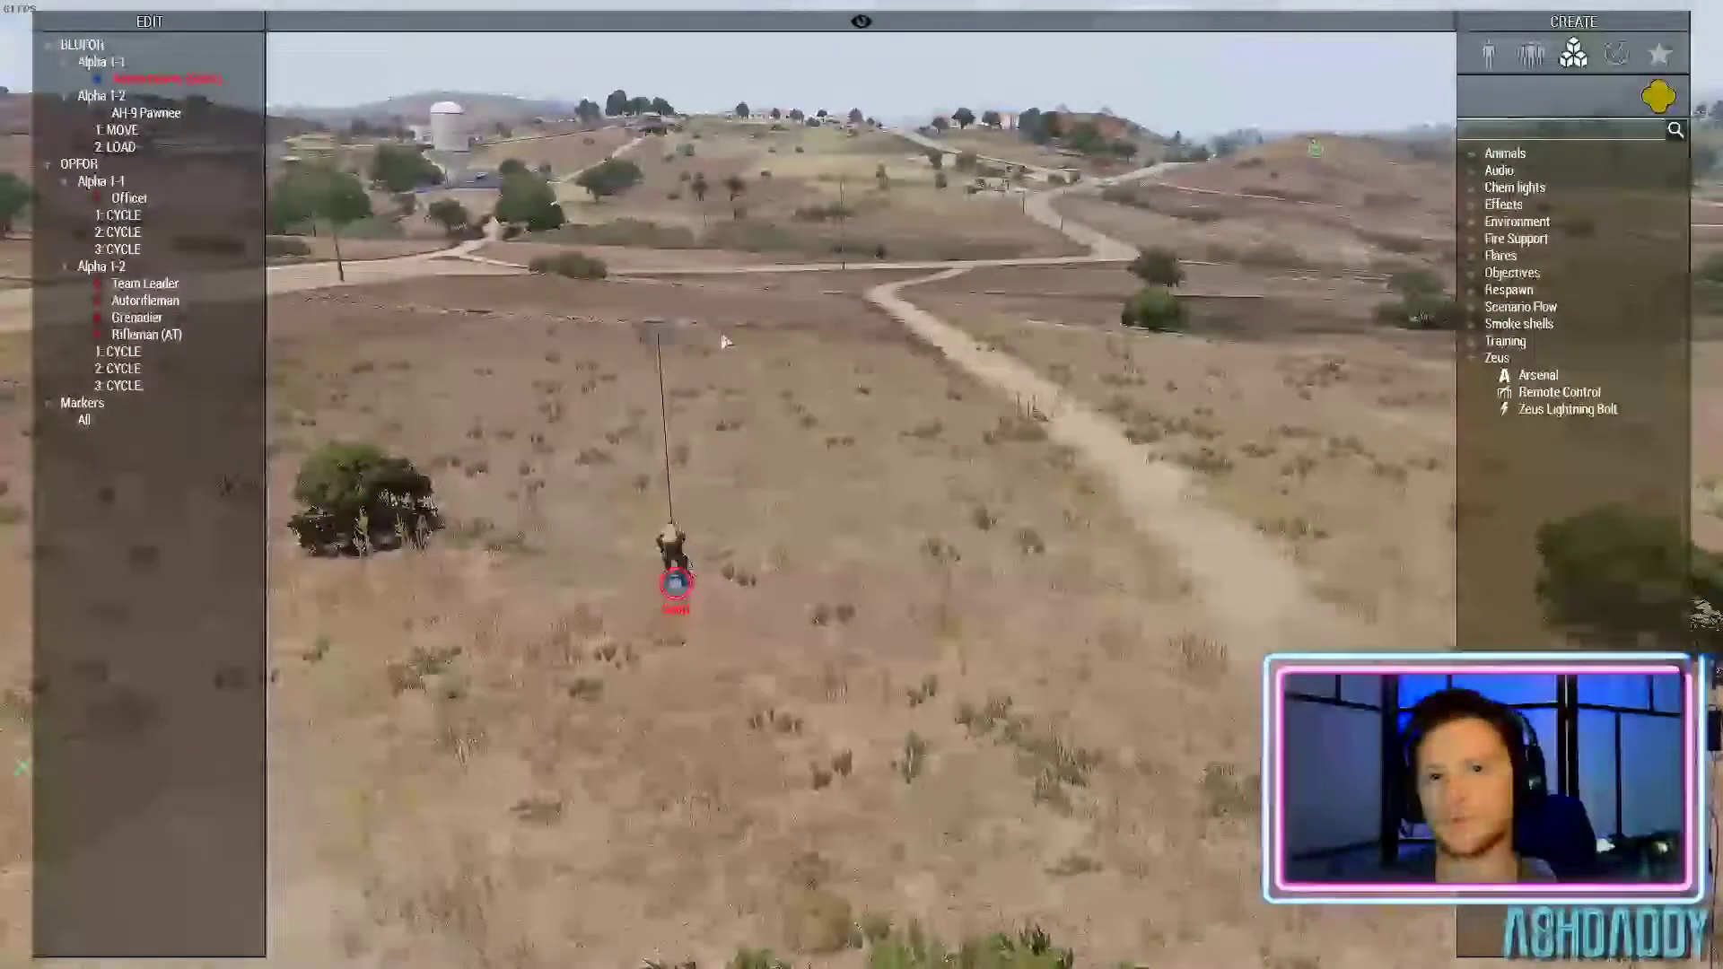
{"action": "key", "text": "d"}
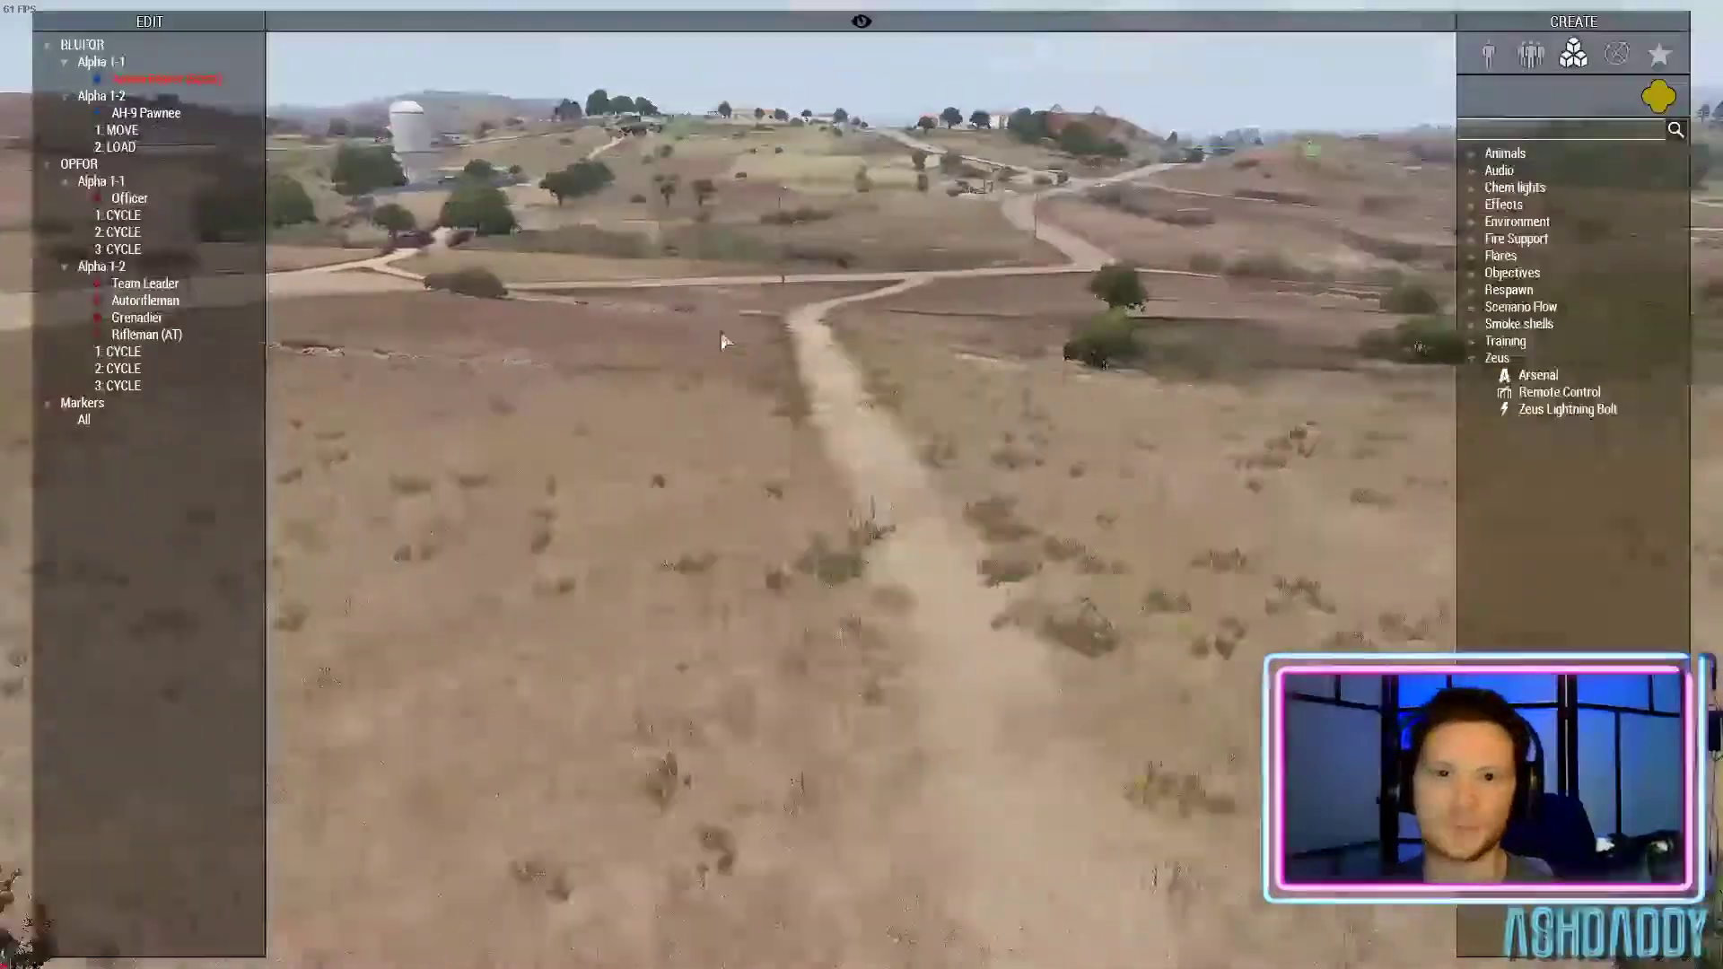
{"action": "key", "text": "a"}
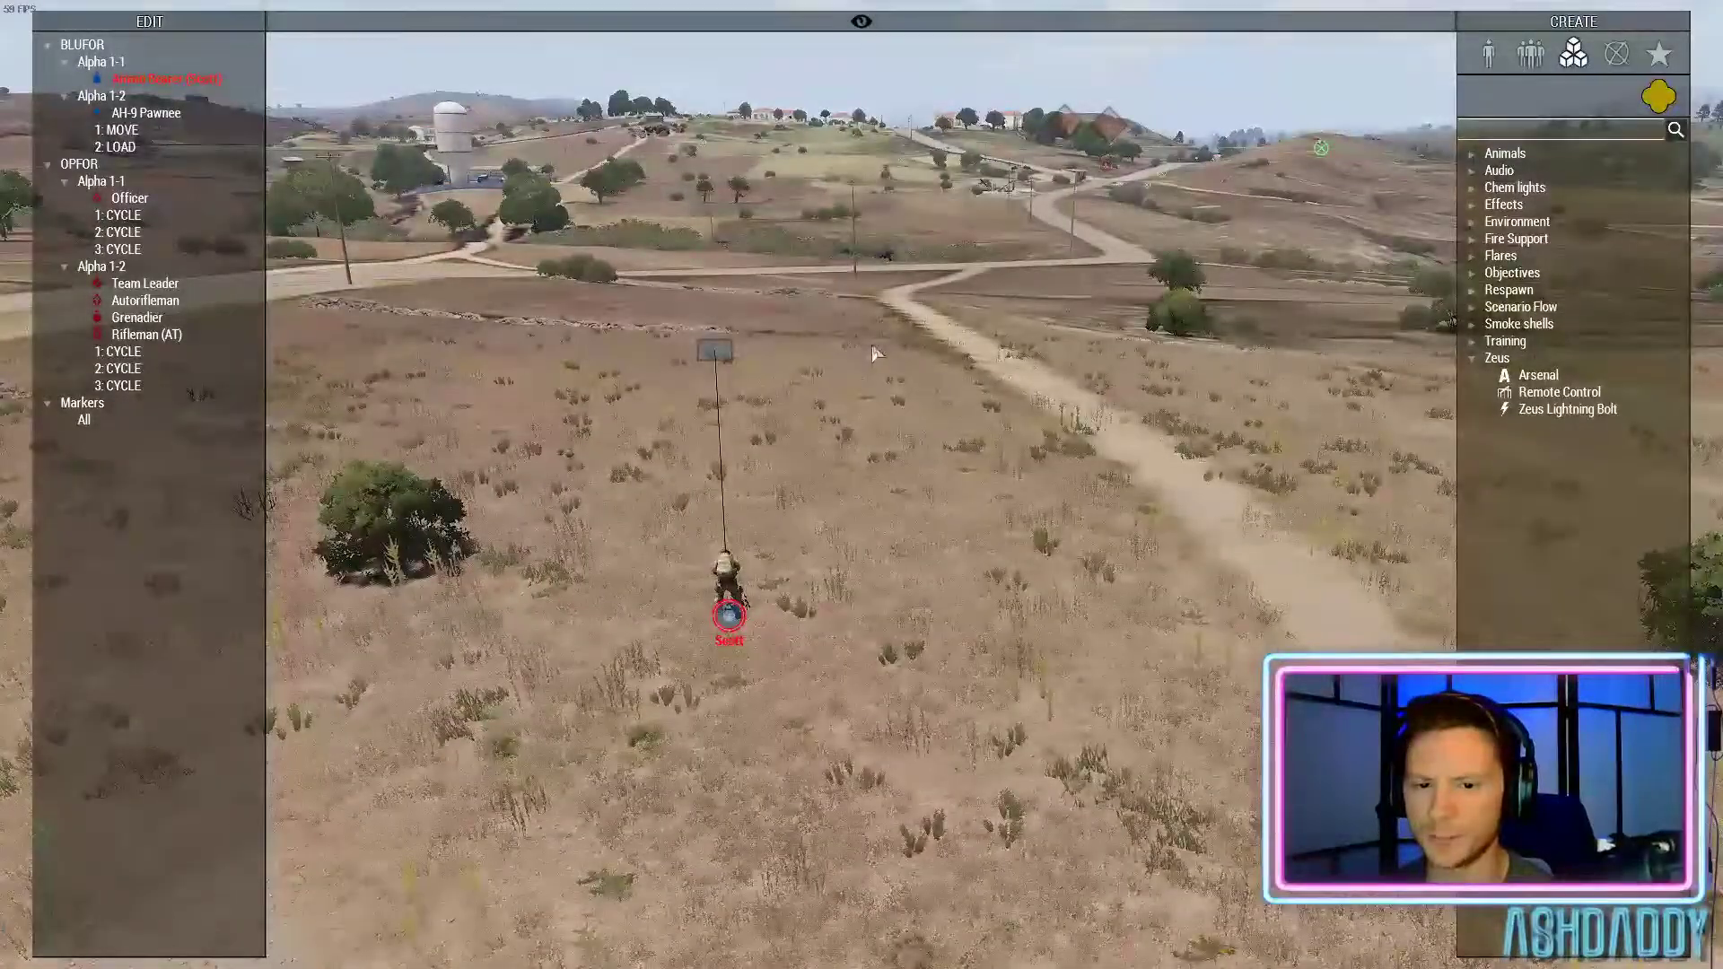
{"action": "key", "text": "w"}
{"action": "right_click_drag", "start_coordinate": [884, 403], "coordinate": [709, 375]}
{"action": "key", "text": "w"}
{"action": "key", "text": "z"}
{"action": "key", "text": "a"}
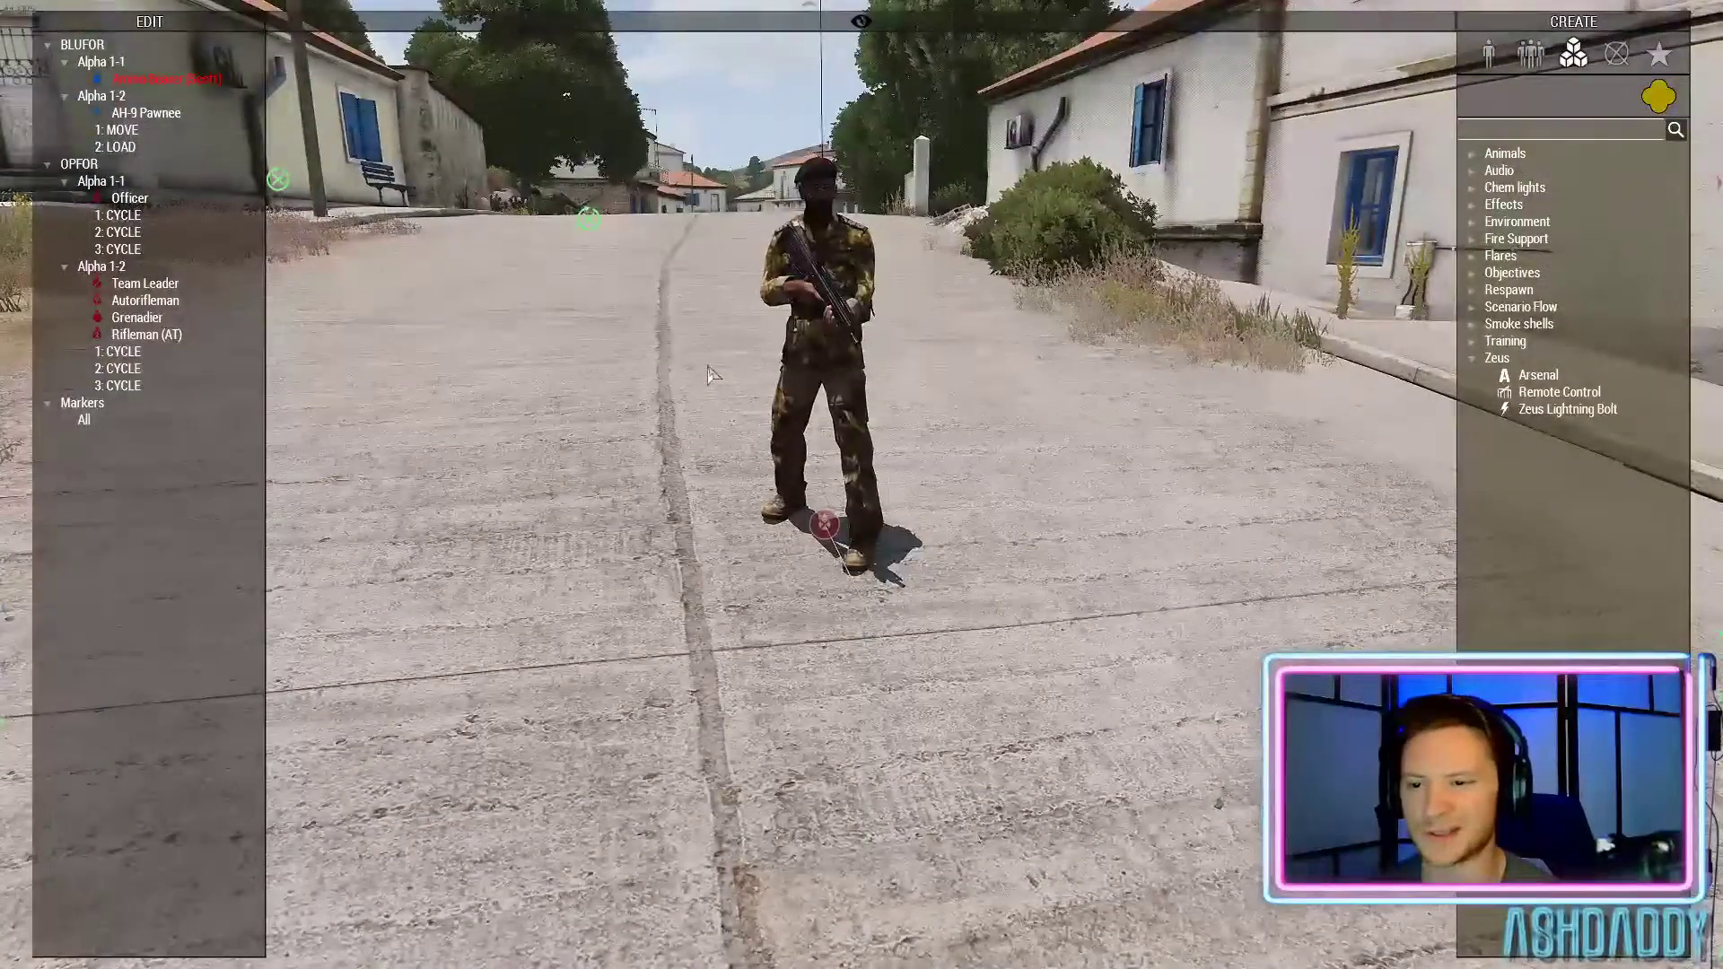
{"action": "key", "text": "w"}
{"action": "key", "text": "d"}
{"action": "key", "text": "s"}
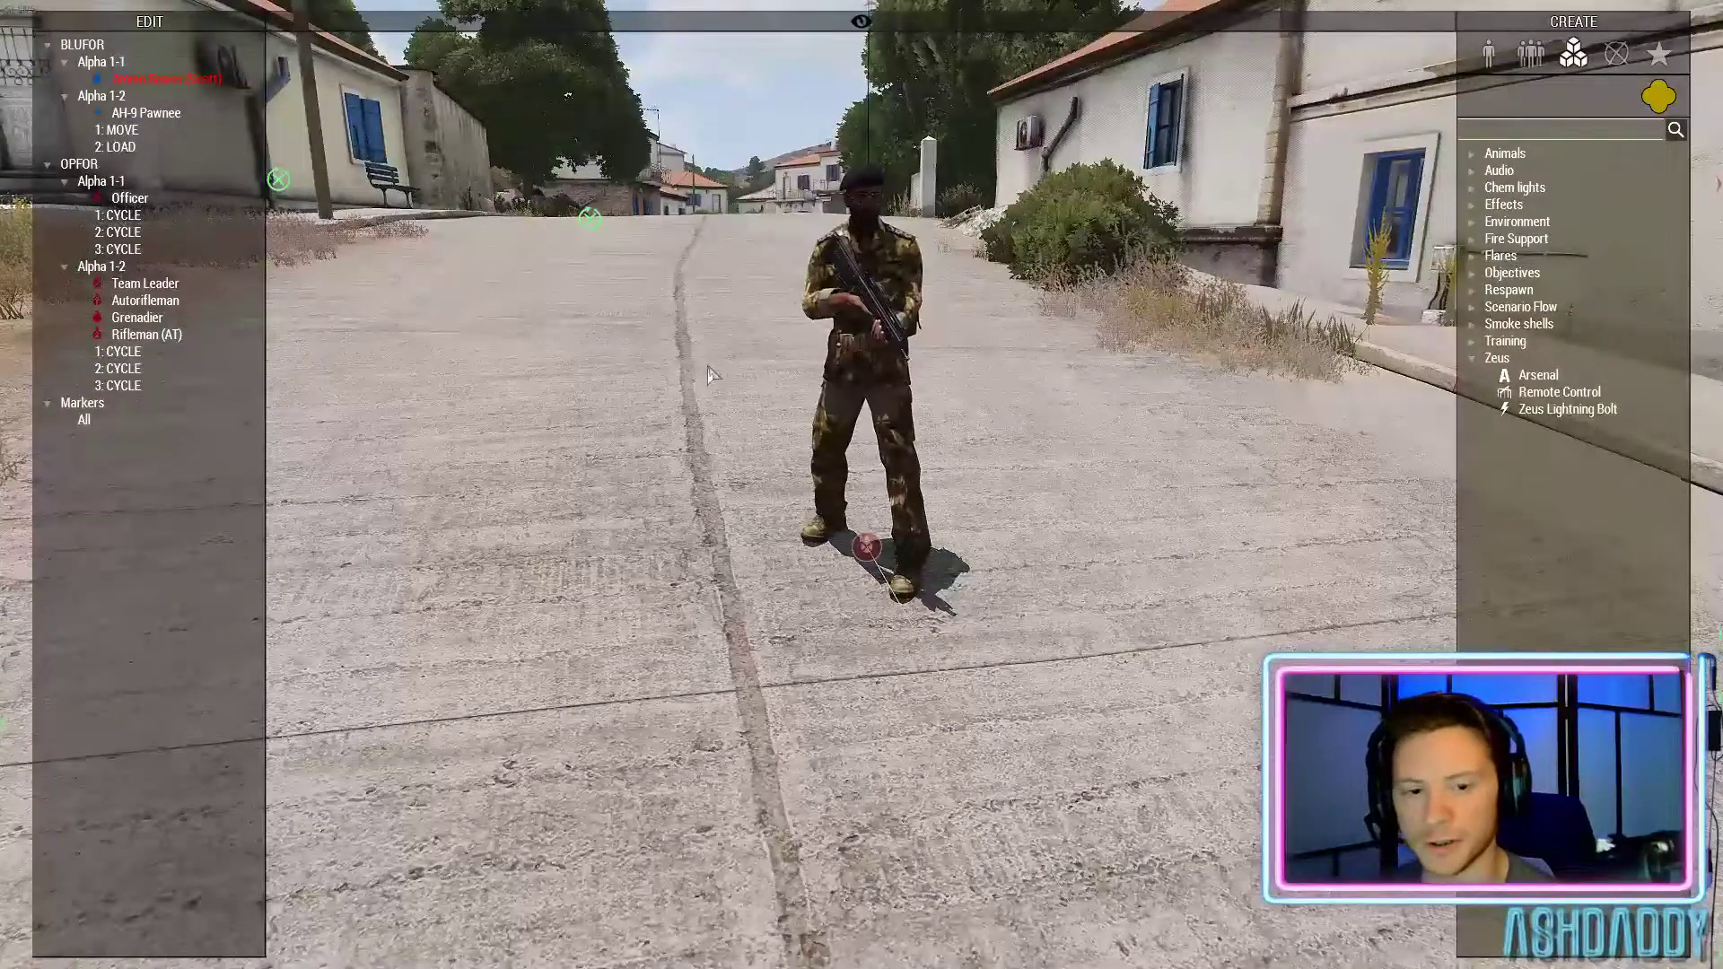
{"action": "left_click", "coordinate": [1534, 376]}
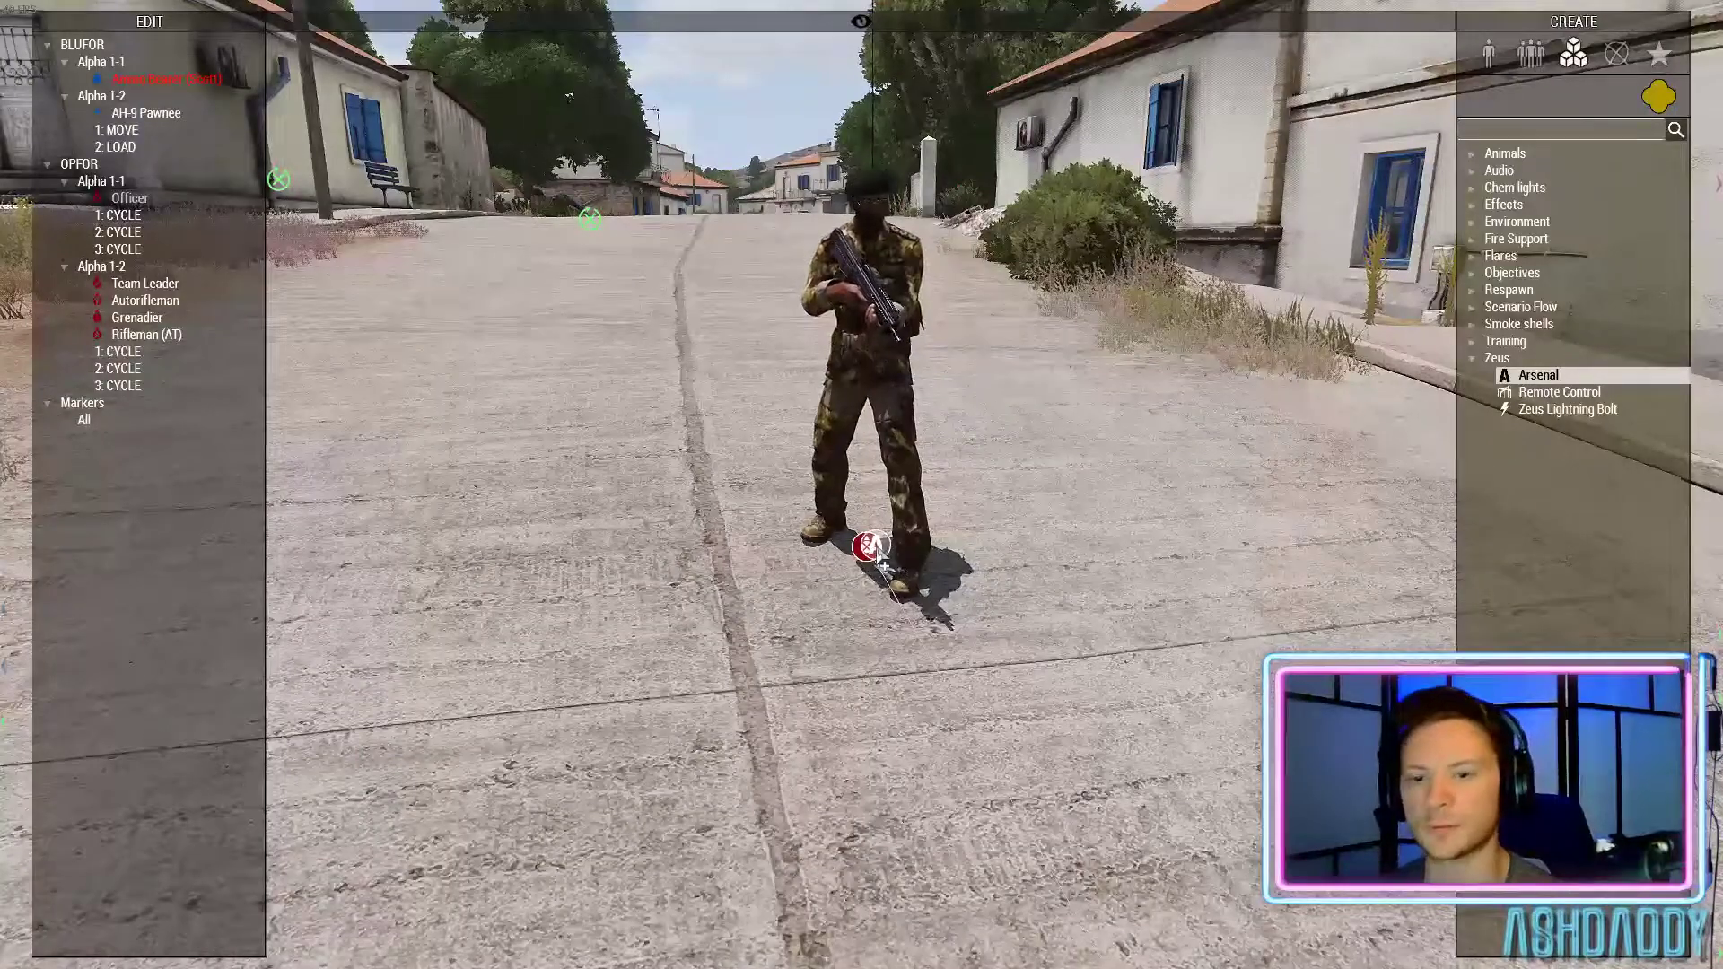
{"action": "left_click", "coordinate": [829, 531]}
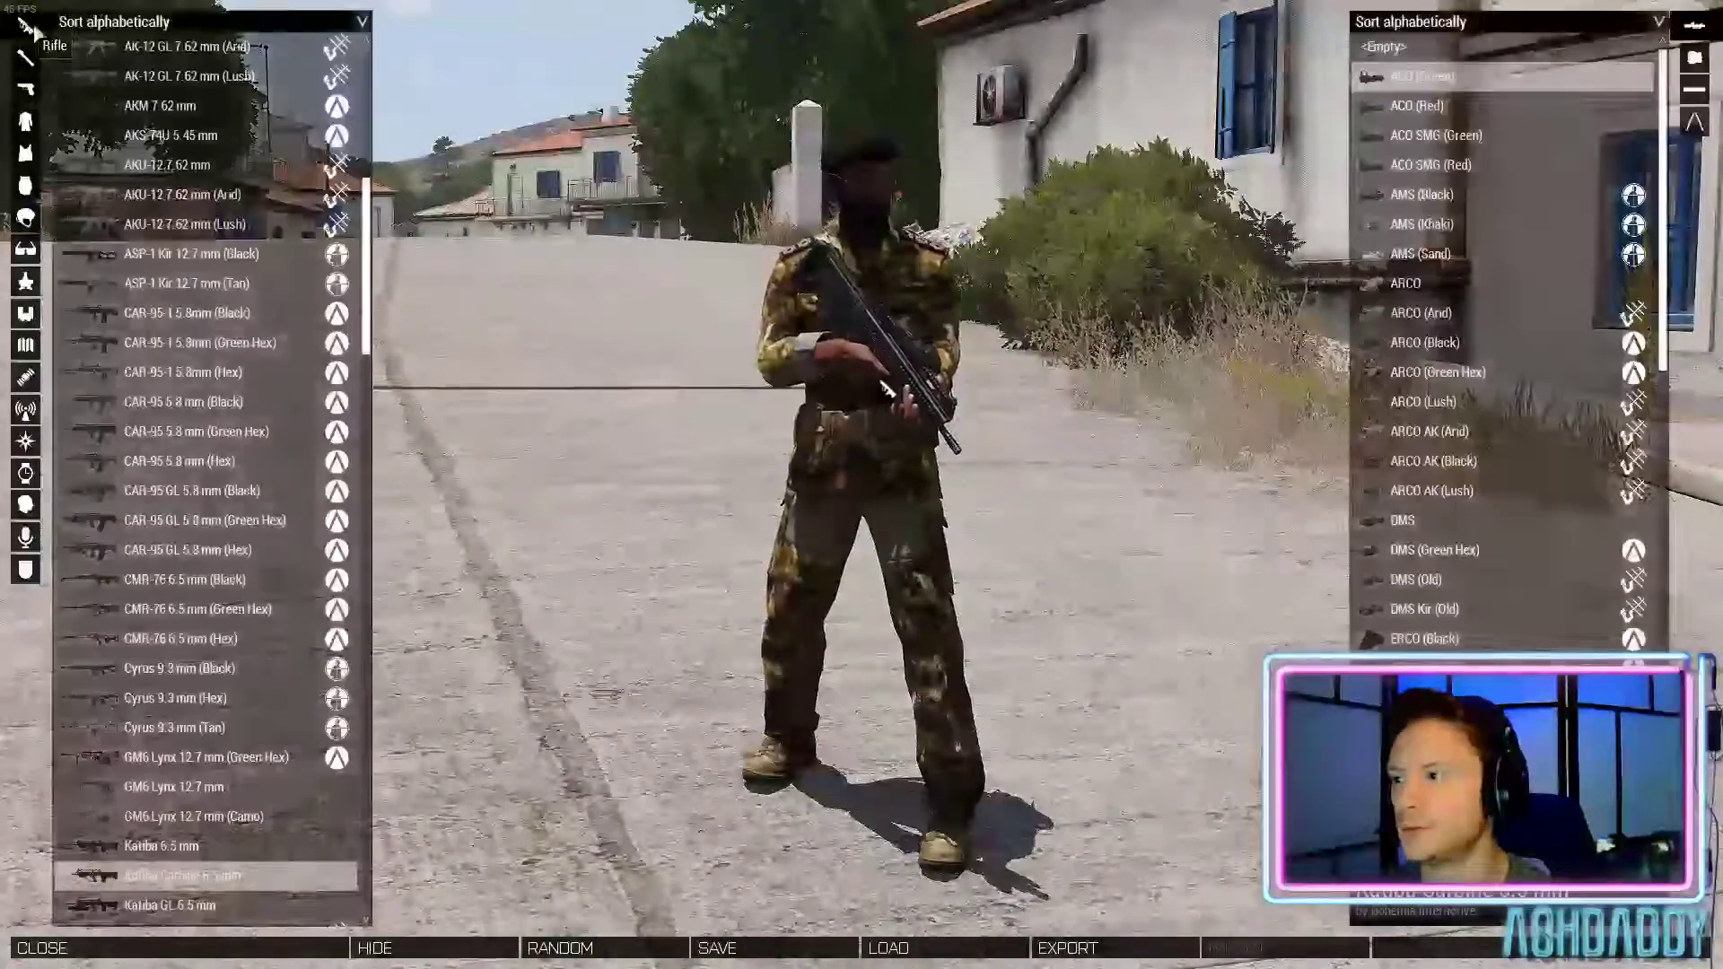
Equip the Officer with the AKU-12 7.62 mm rifle and a covered variant of the Avenger Helmet
{"action": "left_click", "coordinate": [167, 164]}
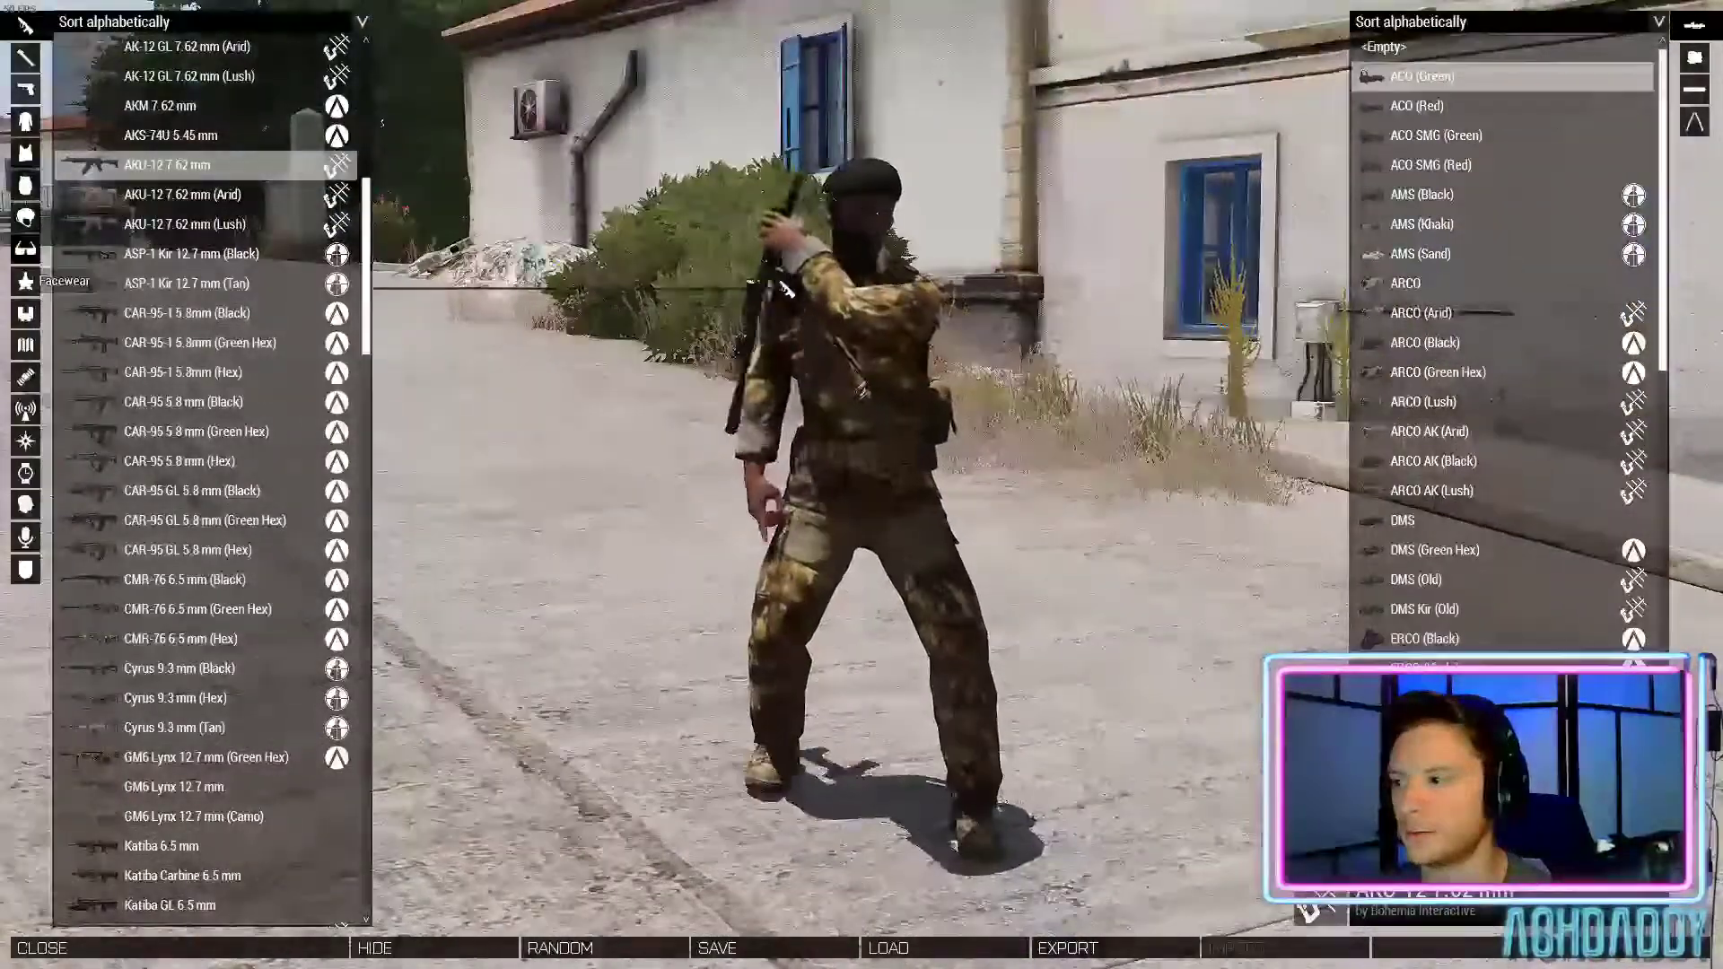
{"action": "left_click", "coordinate": [27, 218]}
{"action": "left_click", "coordinate": [161, 134]}
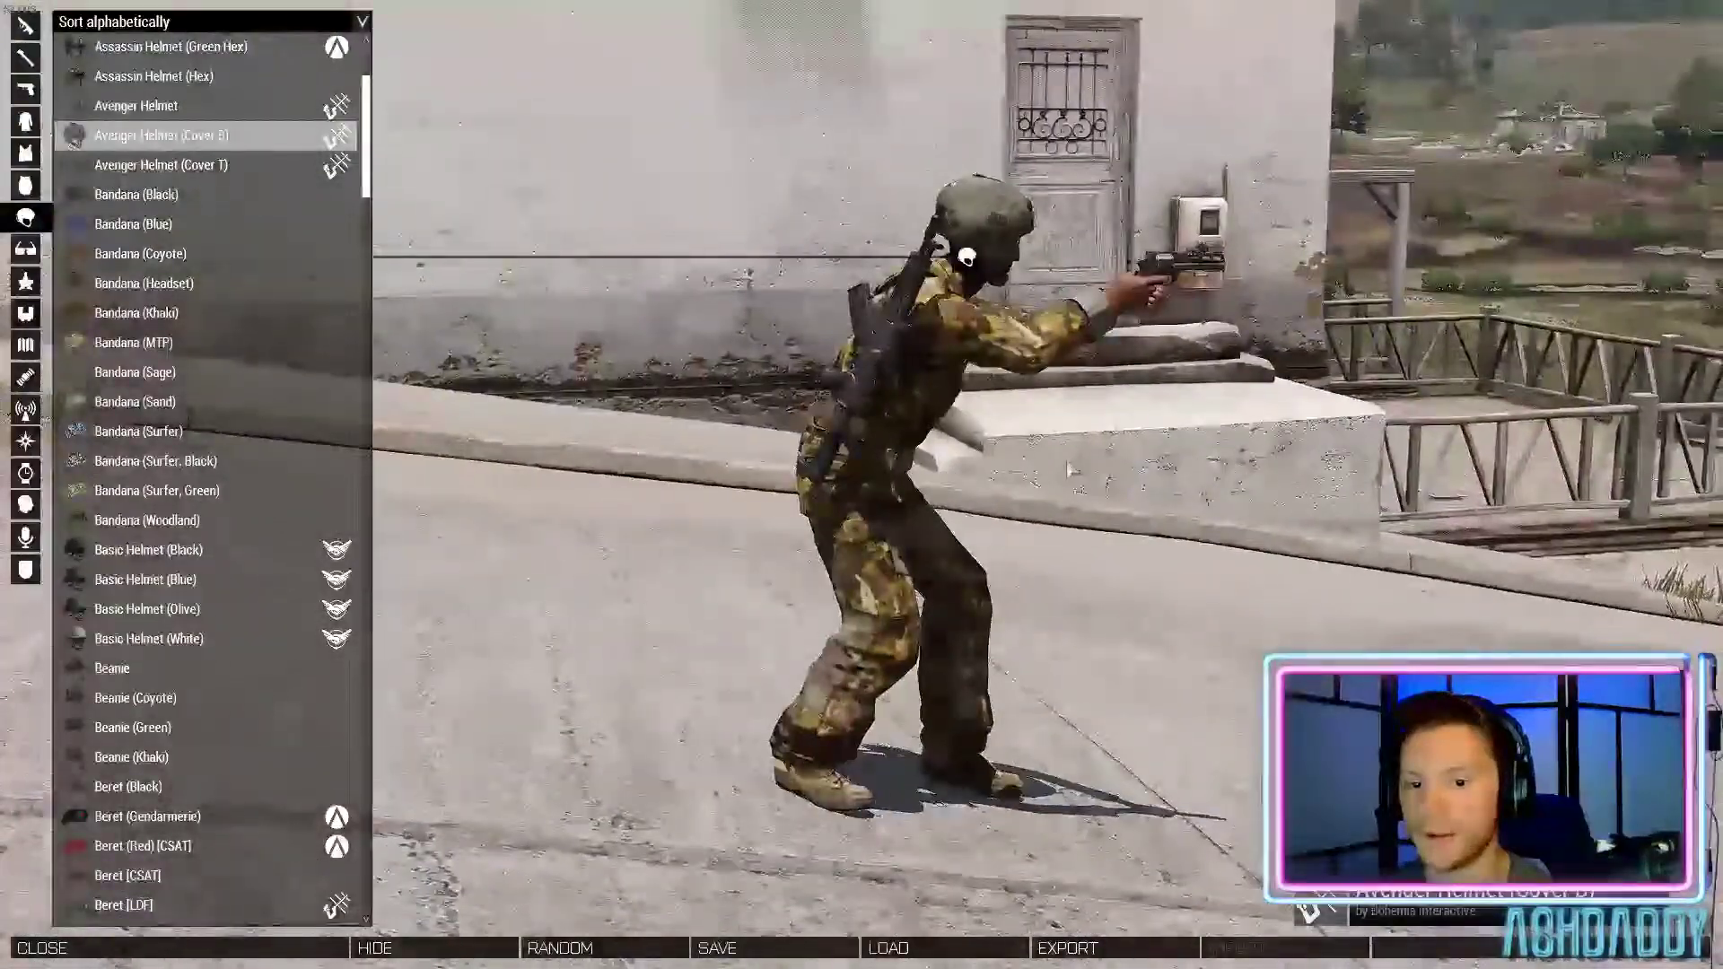
Check the Officer's handgun and rifle options, and replace the headgear with the Bandana (Headset)
{"action": "right_click_drag", "start_coordinate": [1068, 468], "coordinate": [1436, 468]}
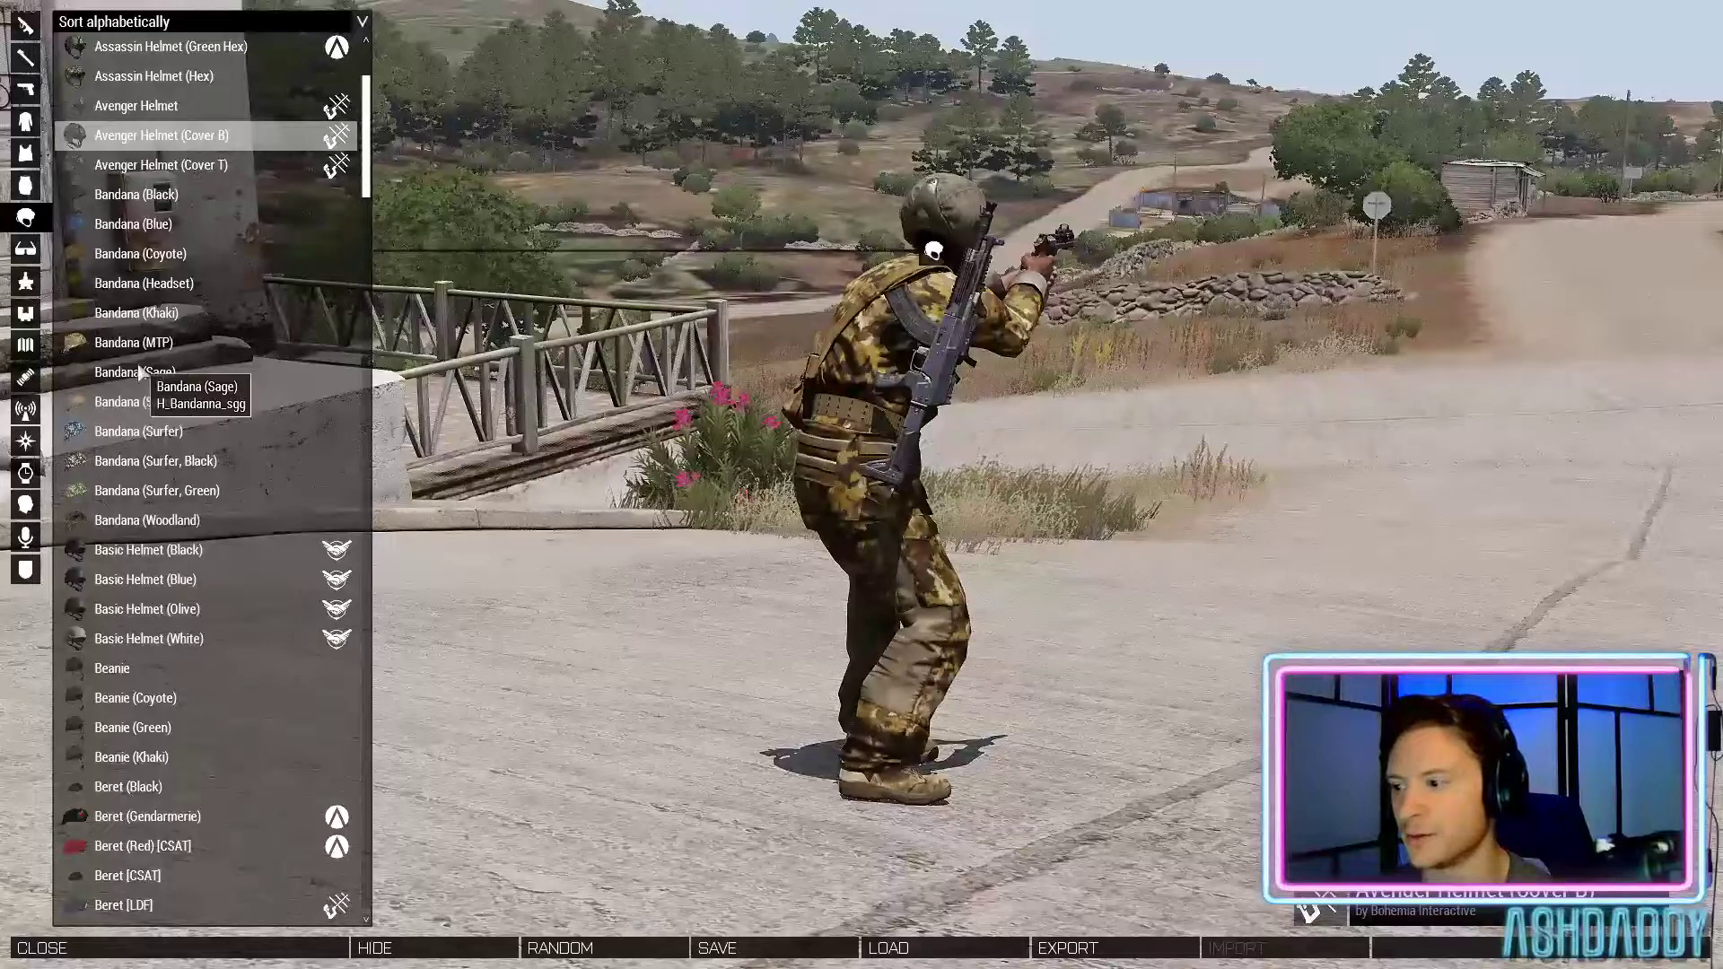
{"action": "left_click", "coordinate": [25, 88]}
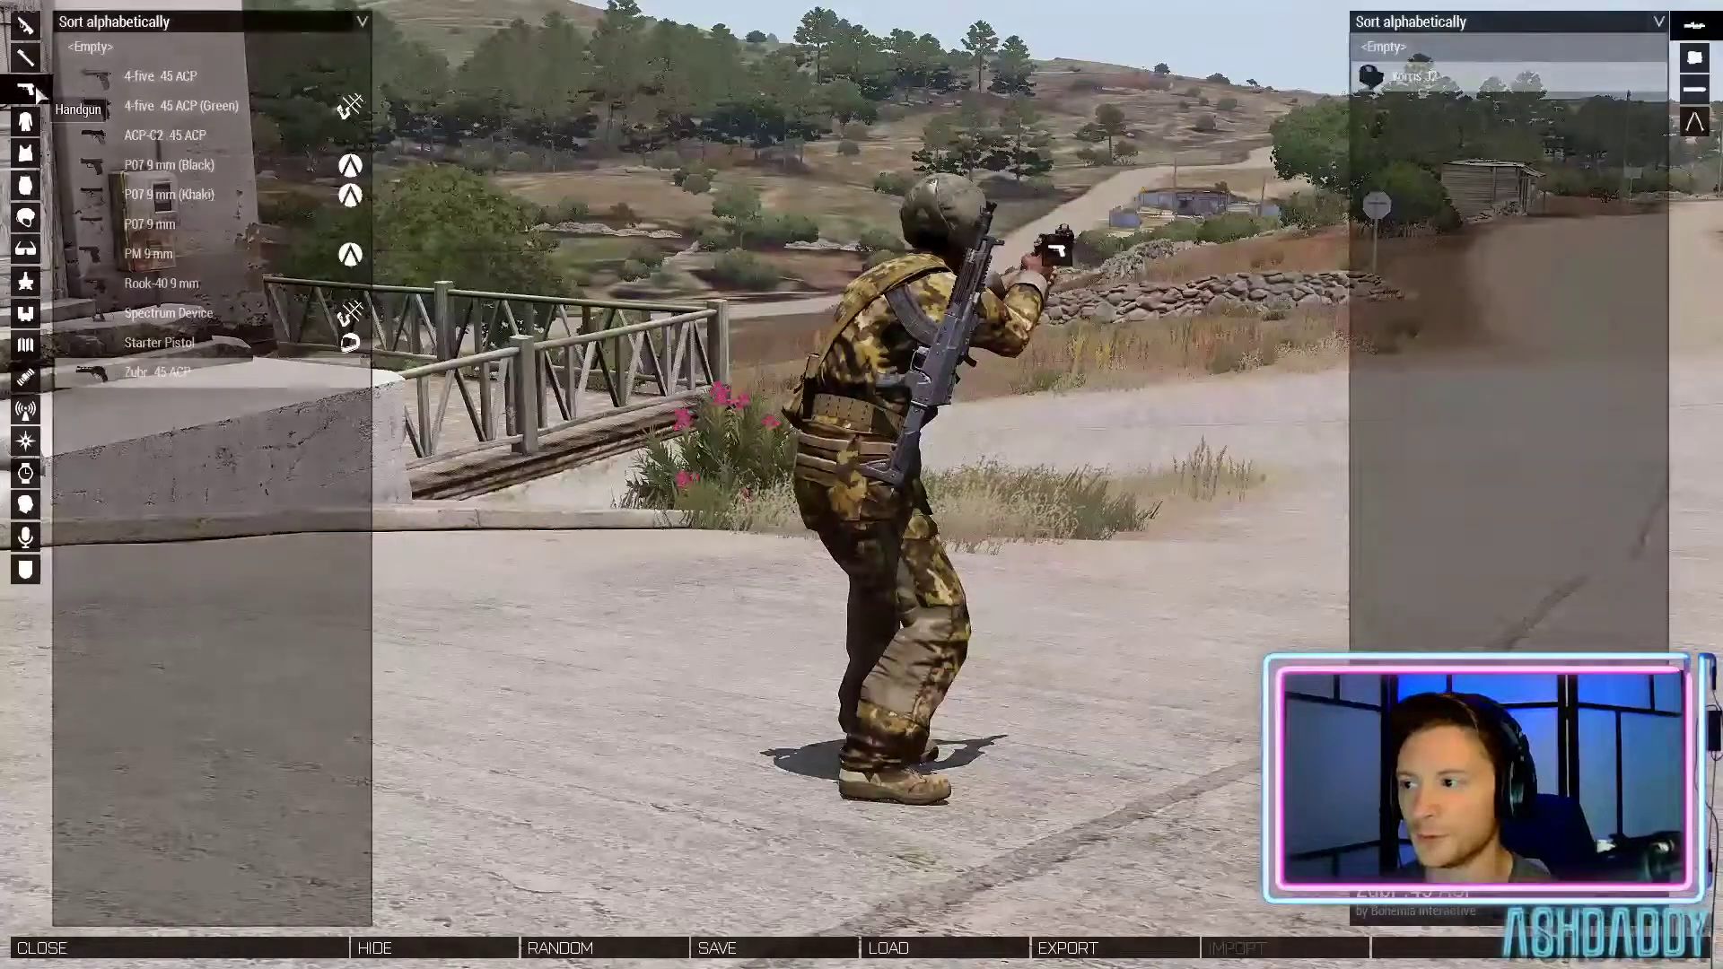
{"action": "left_click", "coordinate": [26, 25]}
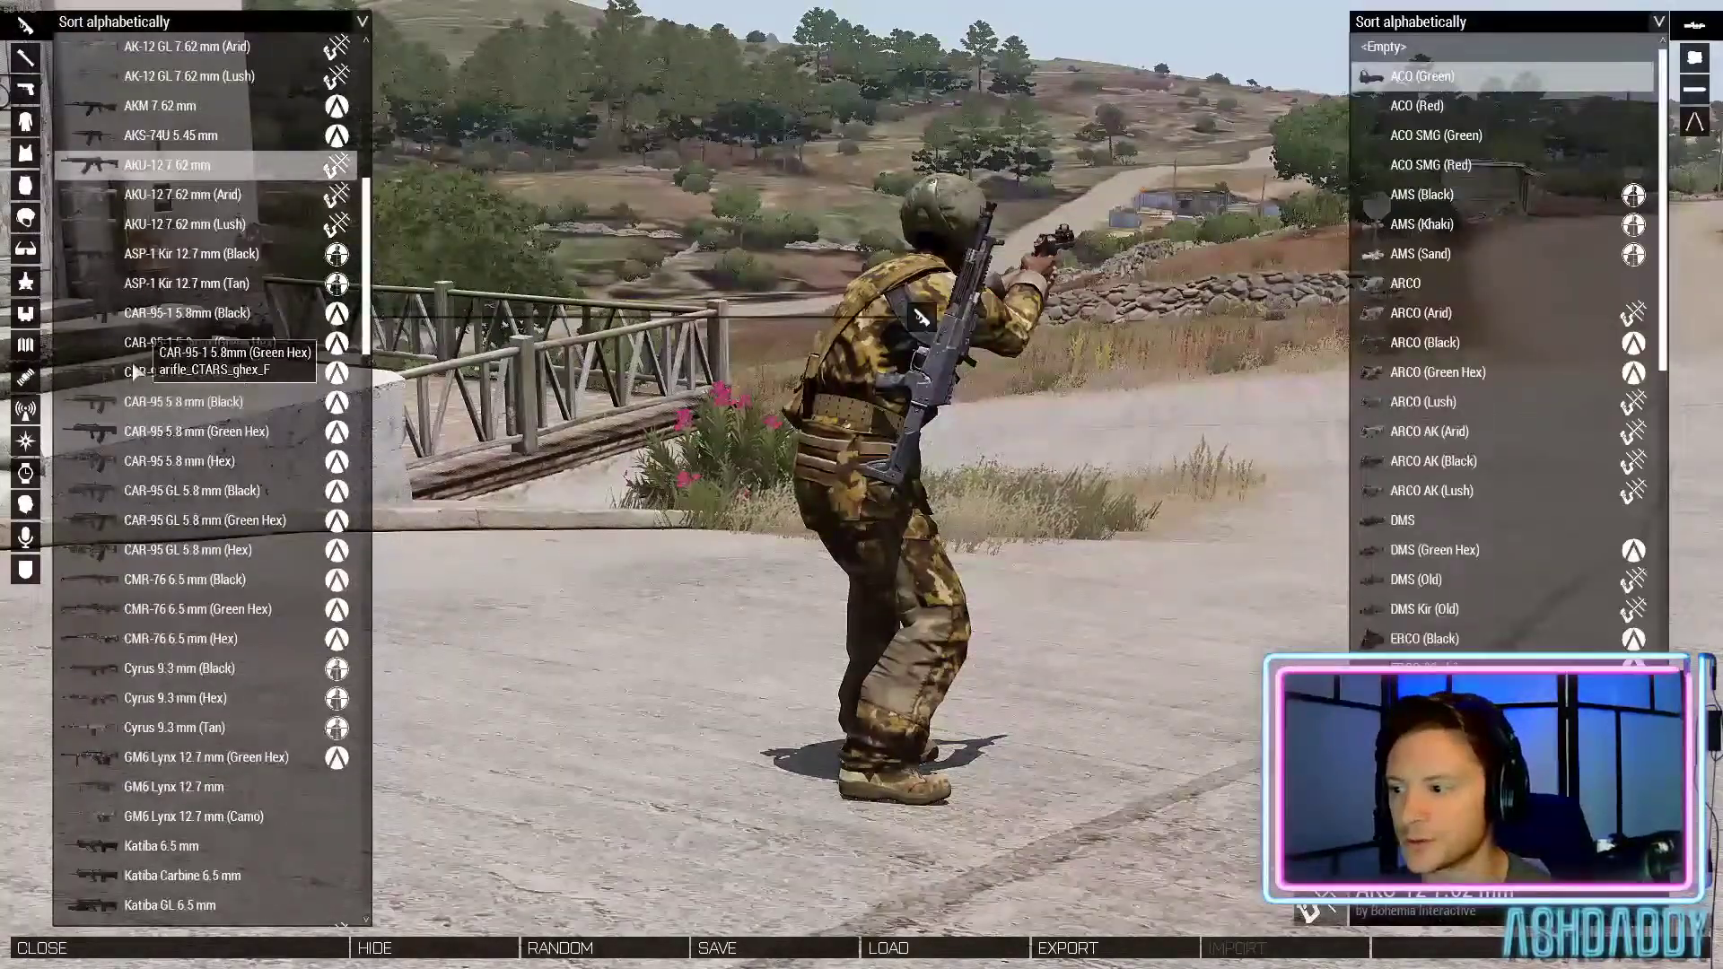
{"action": "left_click", "coordinate": [25, 217]}
{"action": "left_click", "coordinate": [144, 283]}
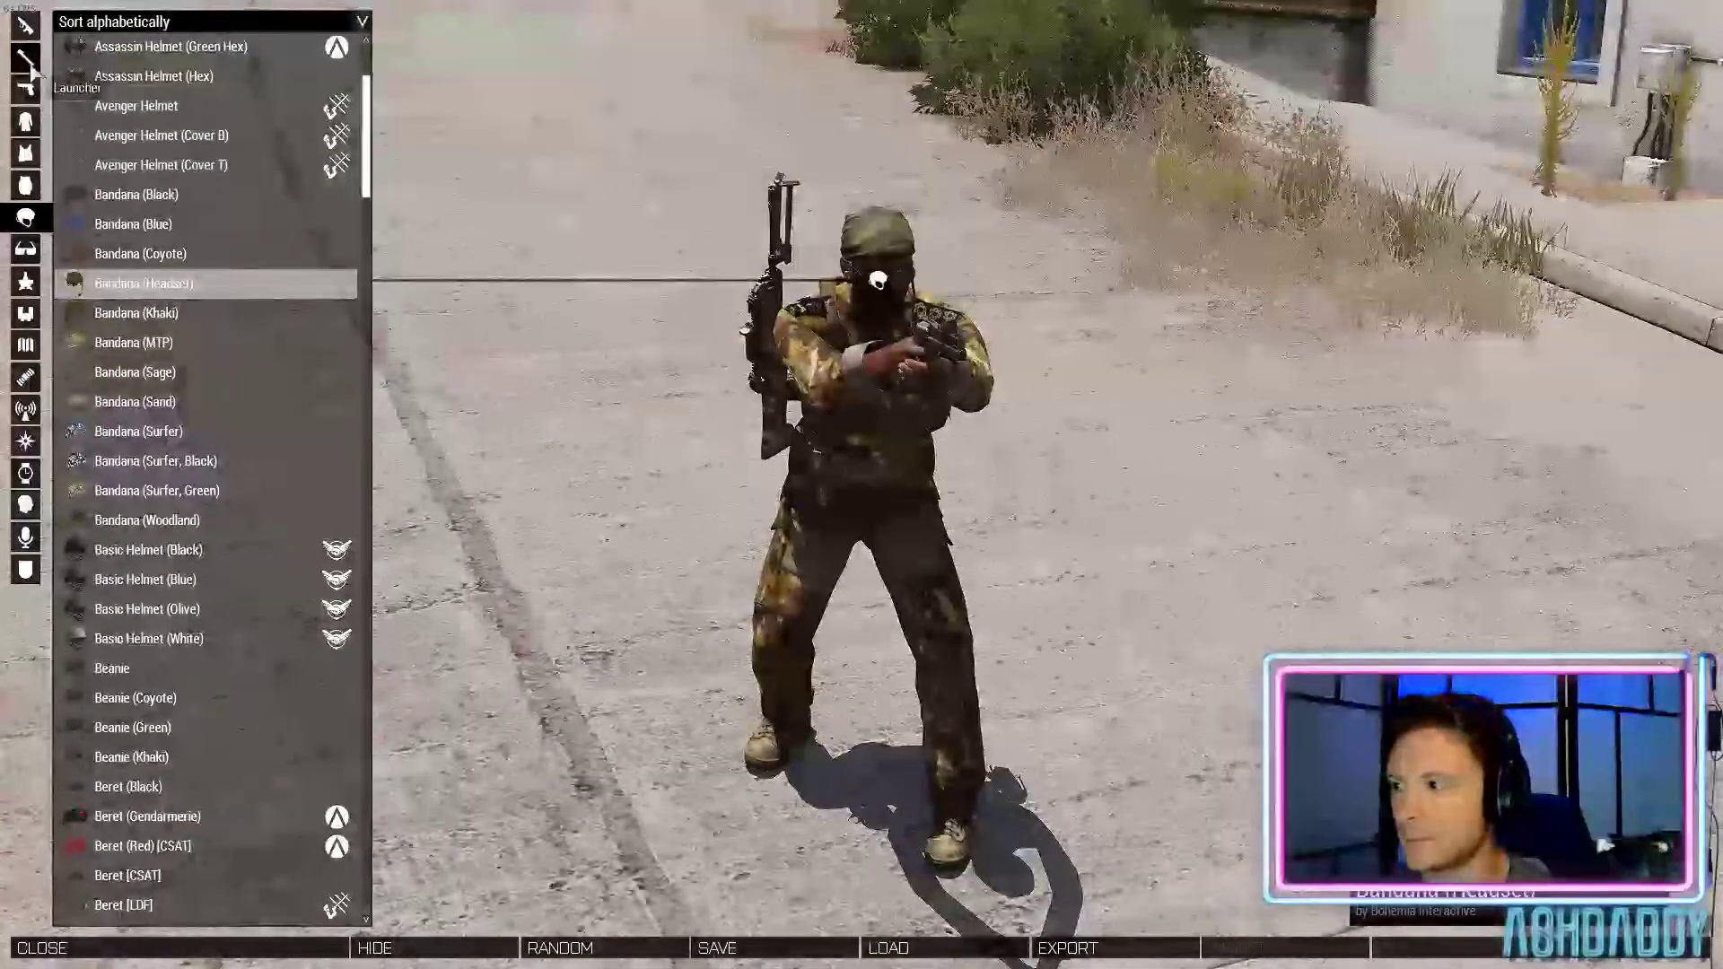
Equip the Officer with the P07 9 mm (Black) handgun and return from the Arsenal to the Zeus view
{"action": "left_click", "coordinate": [25, 88]}
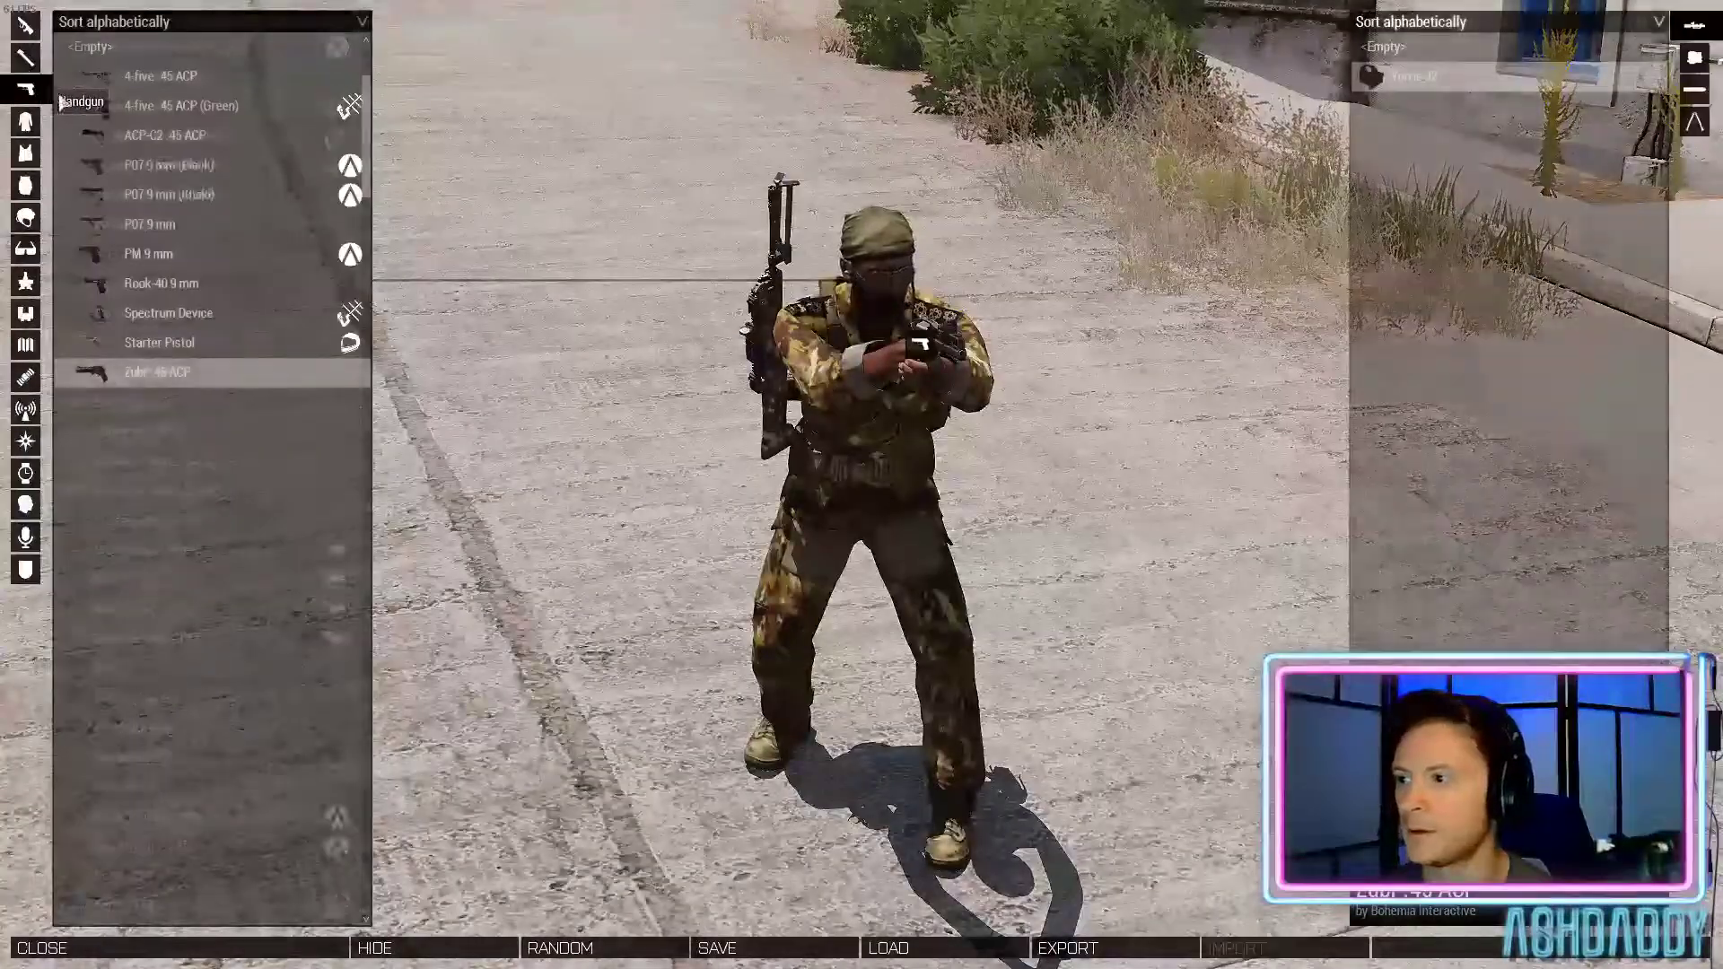
{"action": "left_click", "coordinate": [175, 165]}
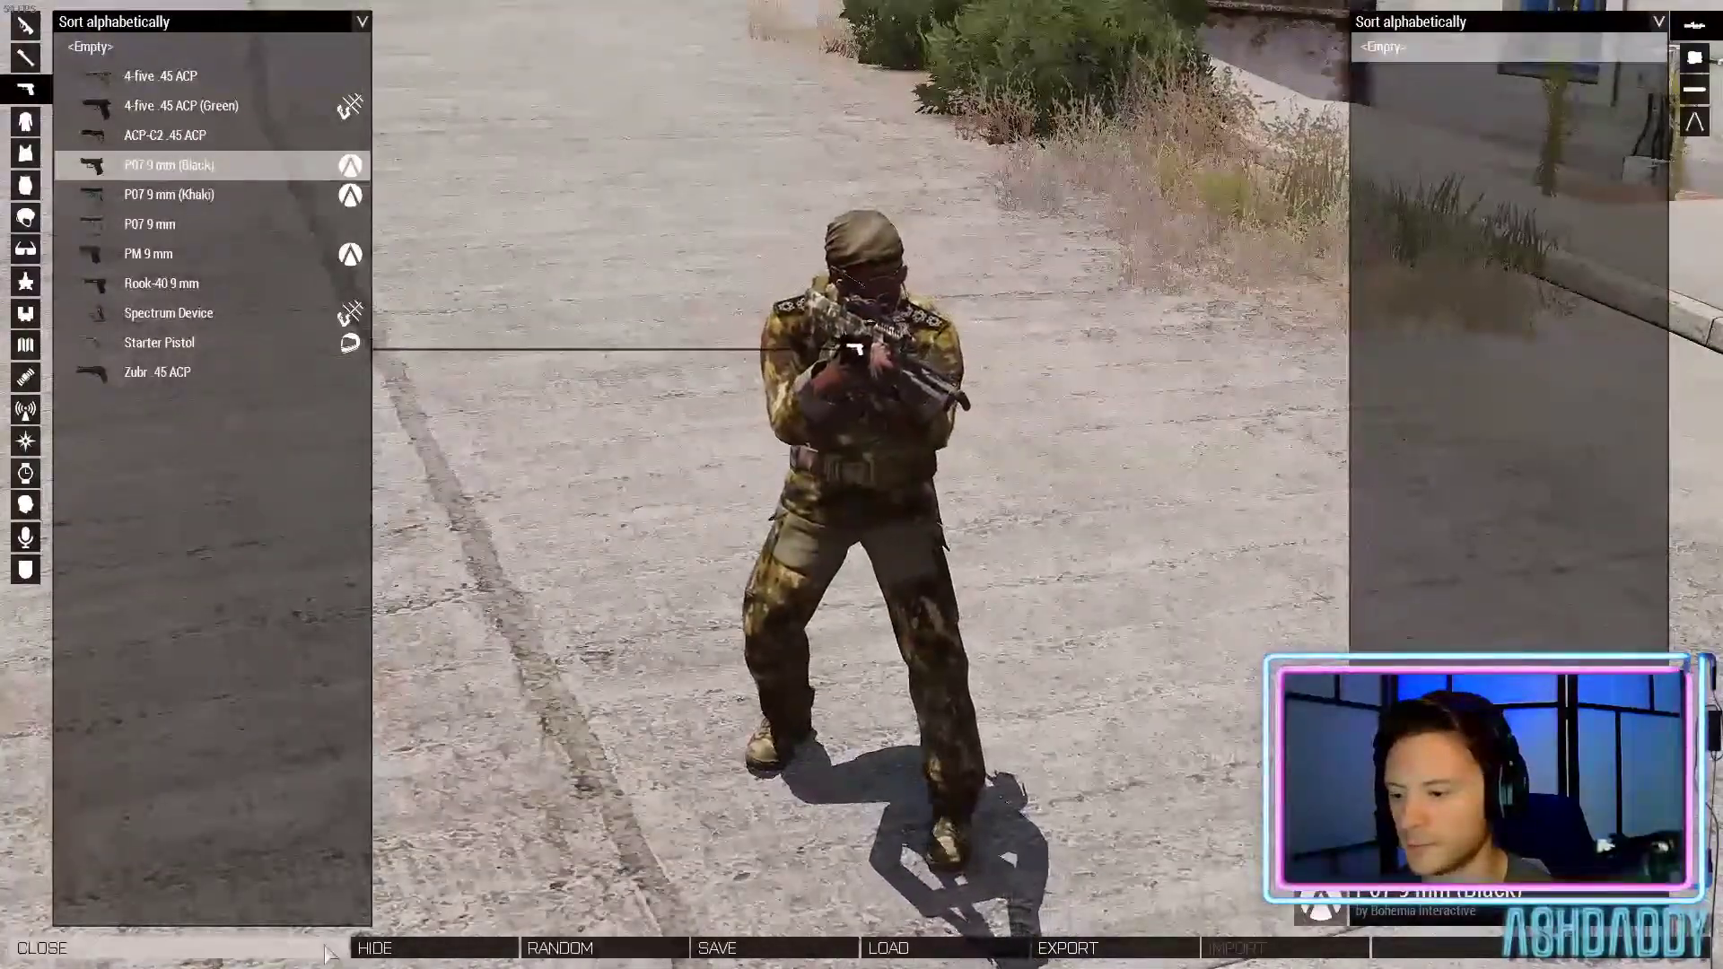
{"action": "left_click", "coordinate": [171, 947]}
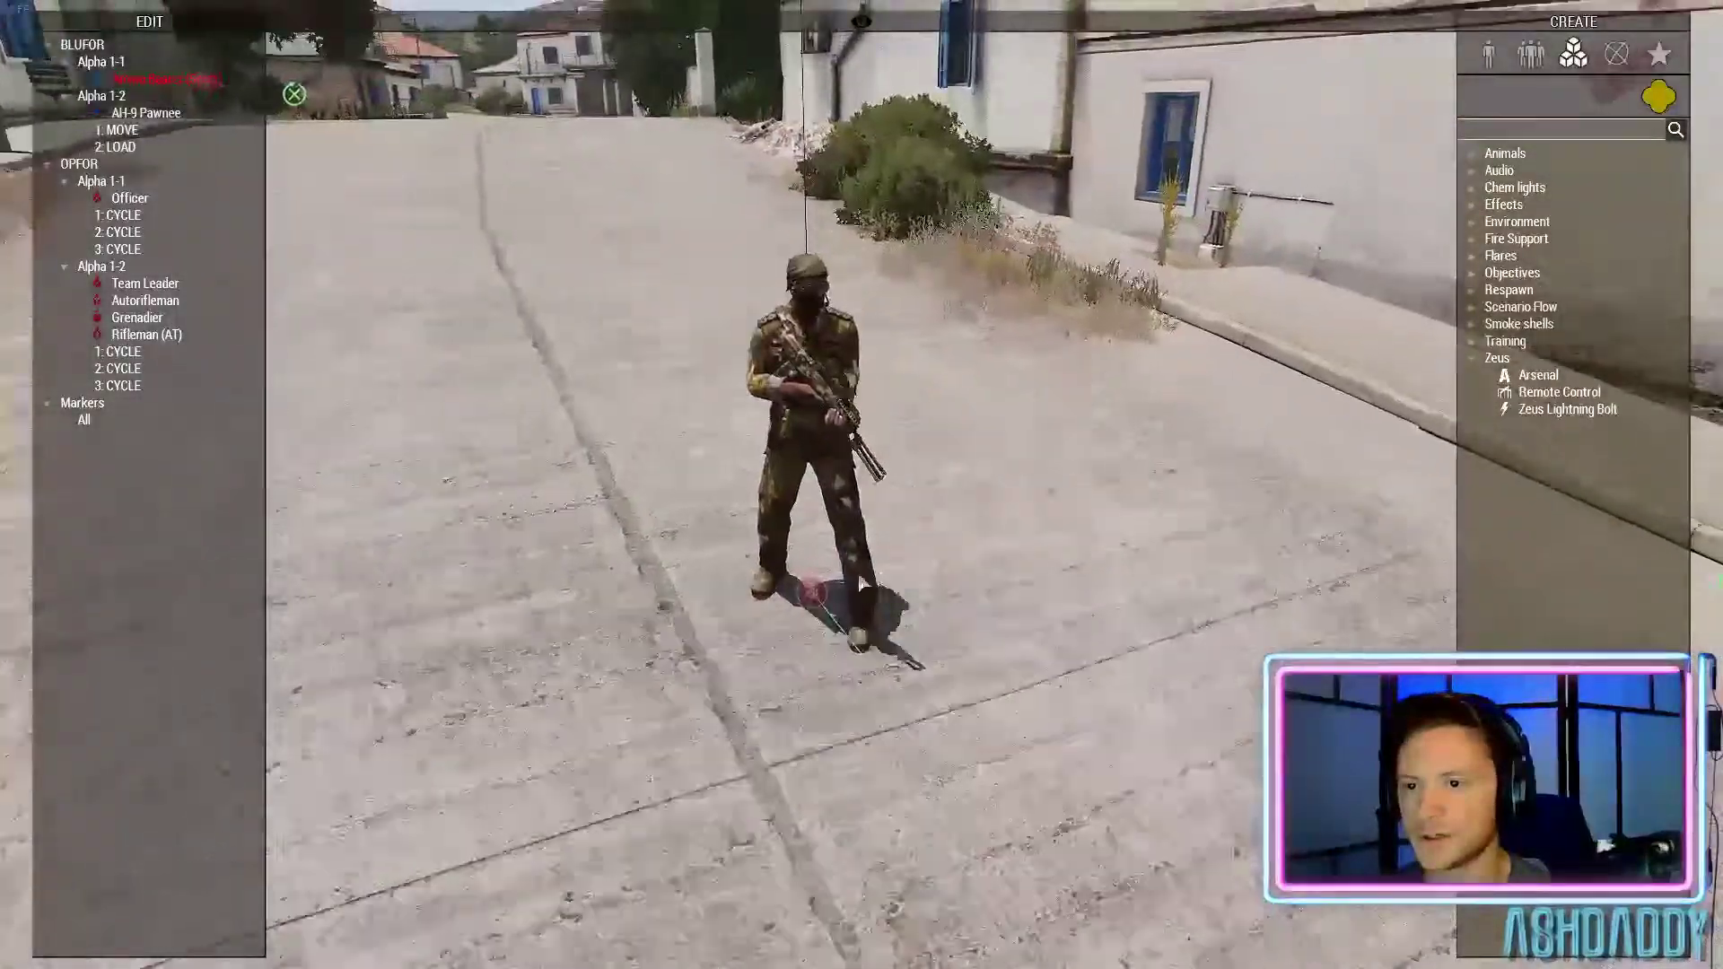
{"action": "scroll", "coordinate": [935, 503], "scroll_direction": "up", "scroll_amount": 3}
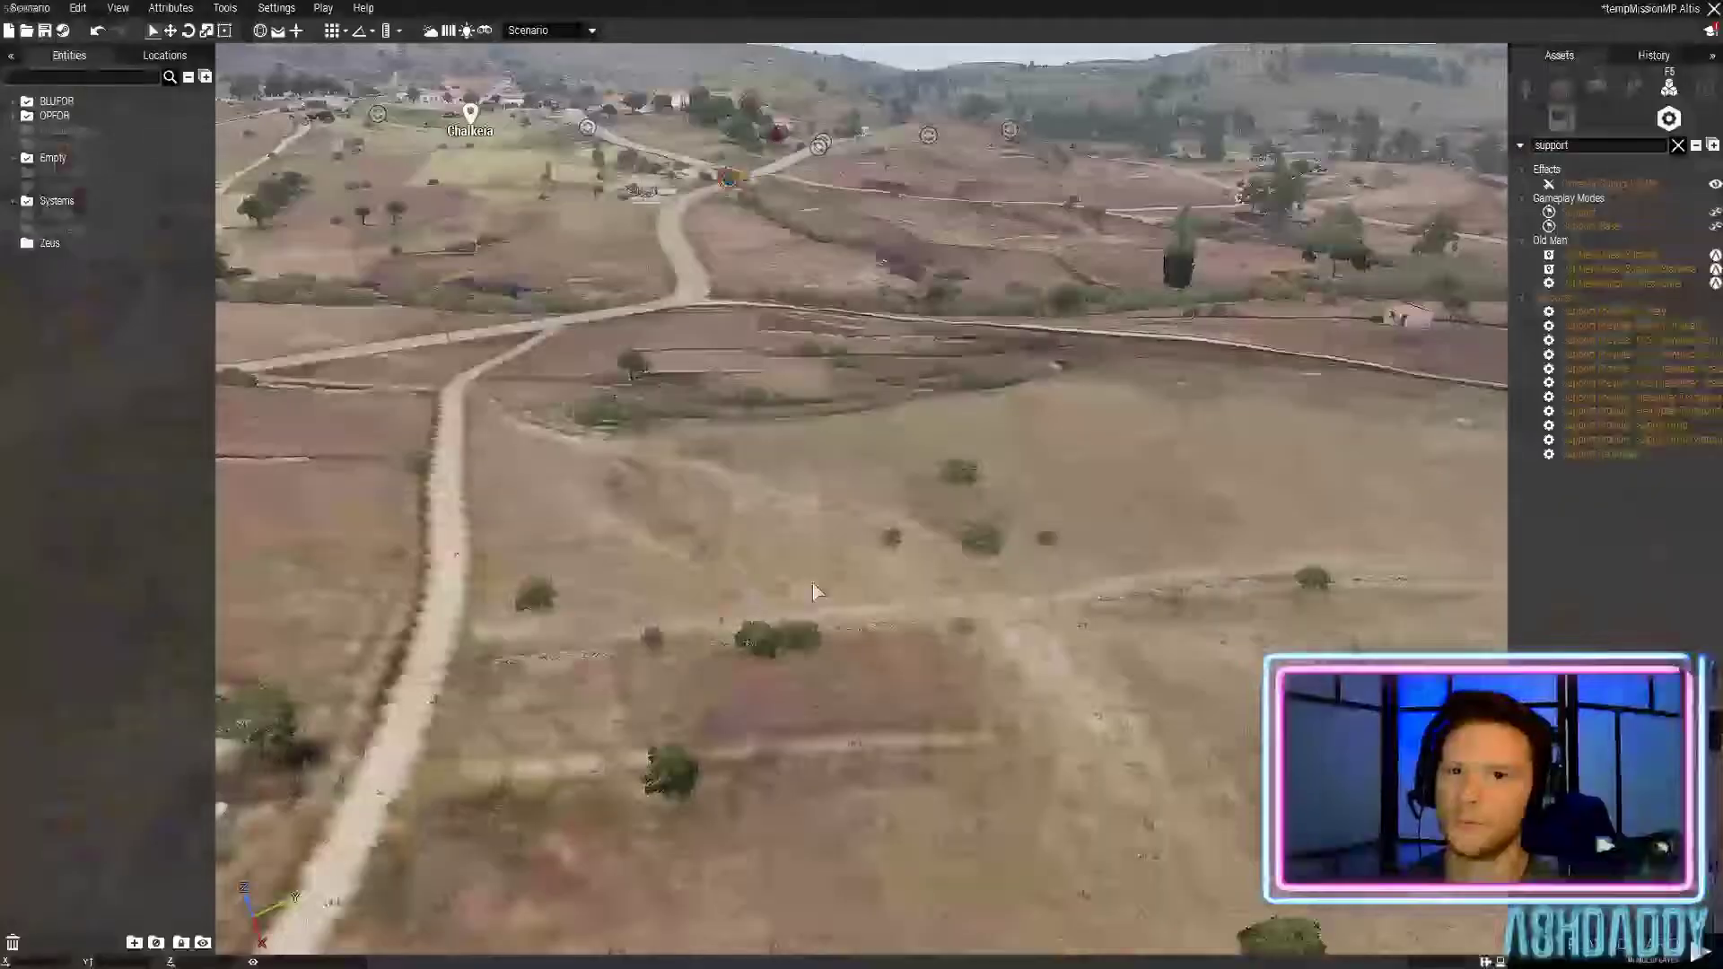
{"action": "scroll", "coordinate": [815, 591], "scroll_direction": "up", "scroll_amount": 5}
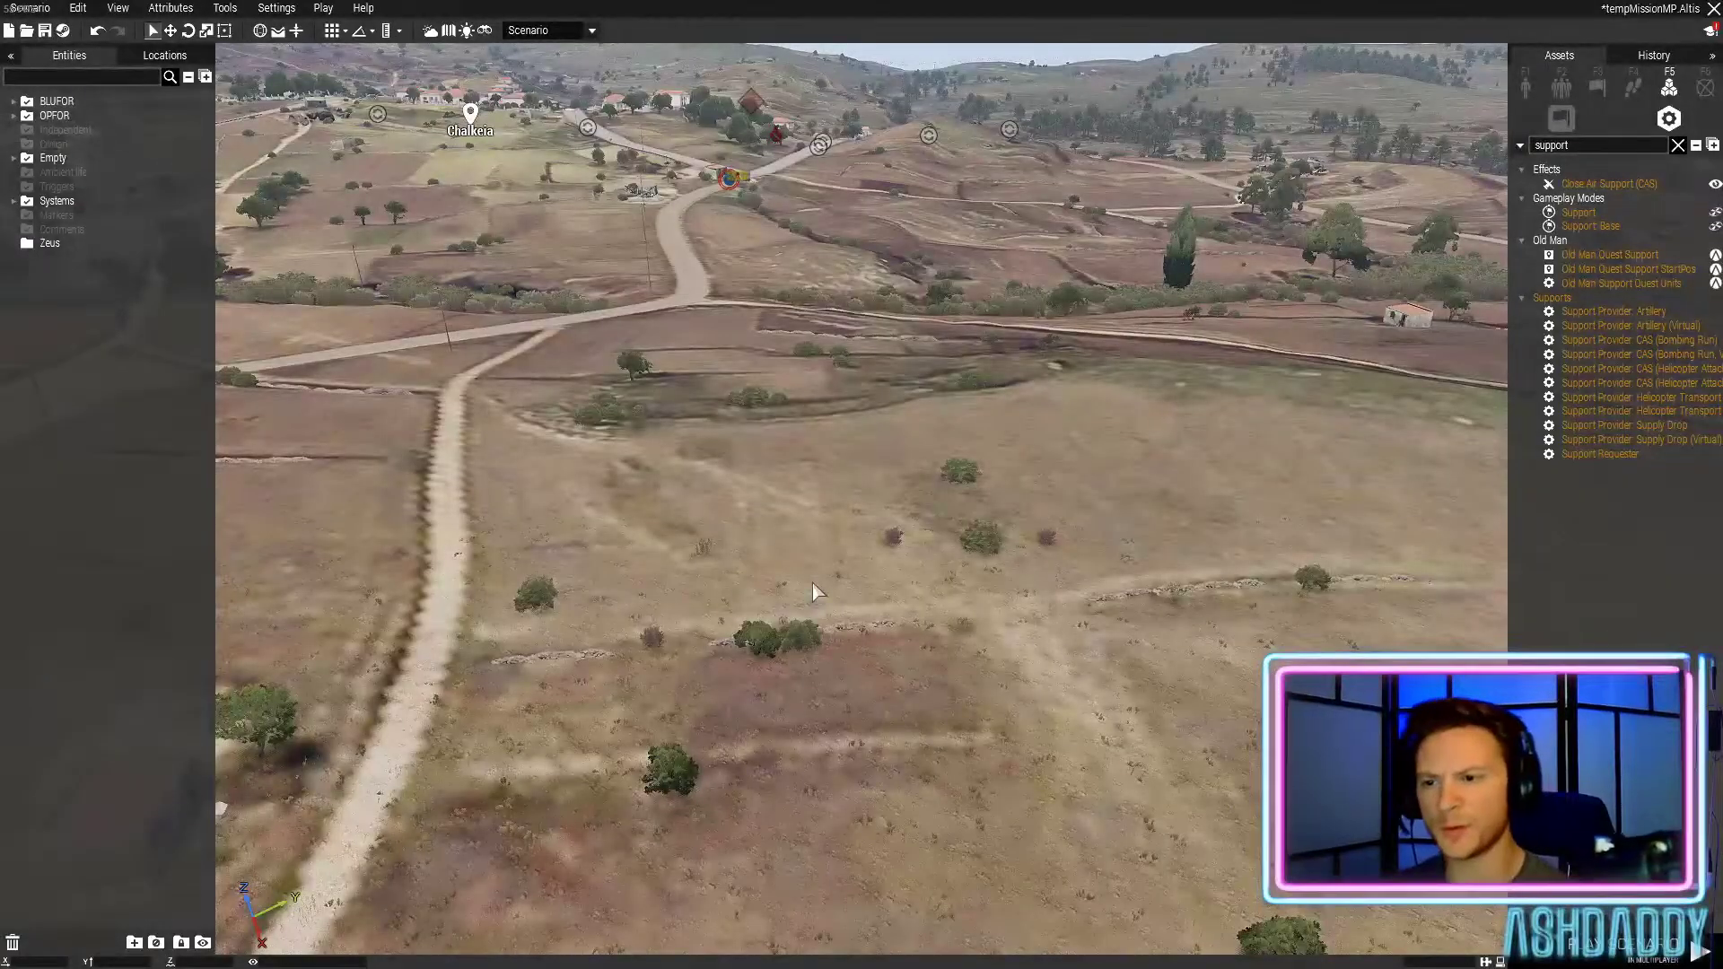
{"action": "key", "text": "w"}
{"action": "key", "text": "a"}
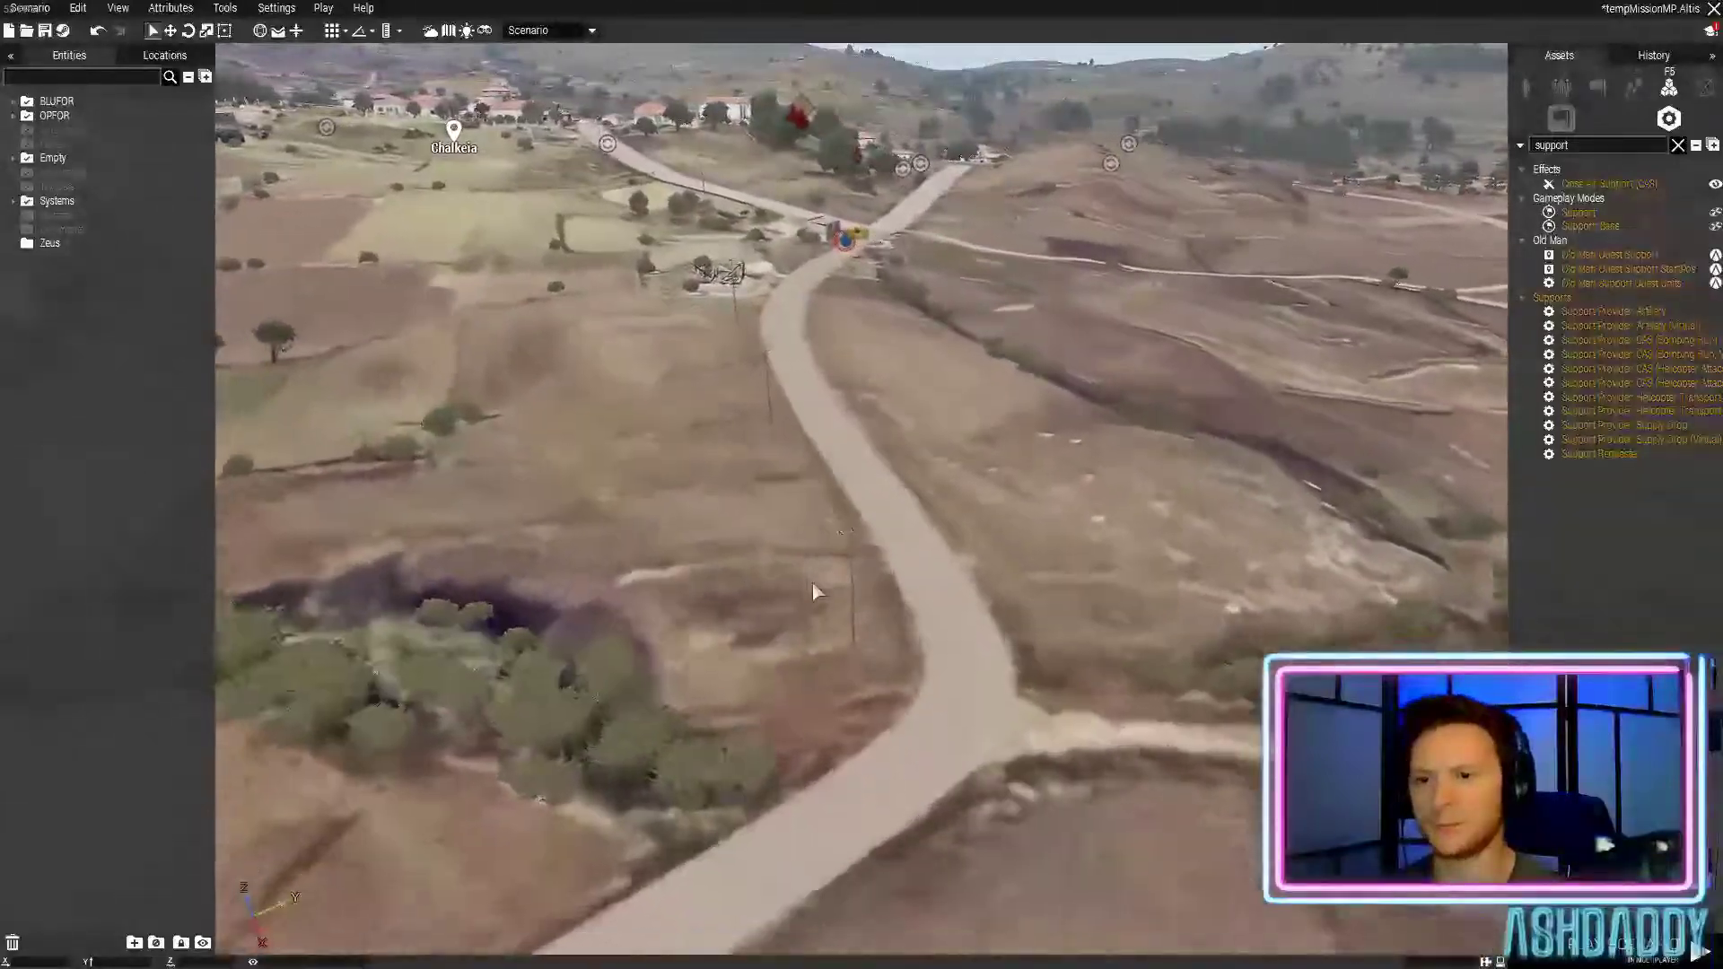
{"action": "key", "text": "w"}
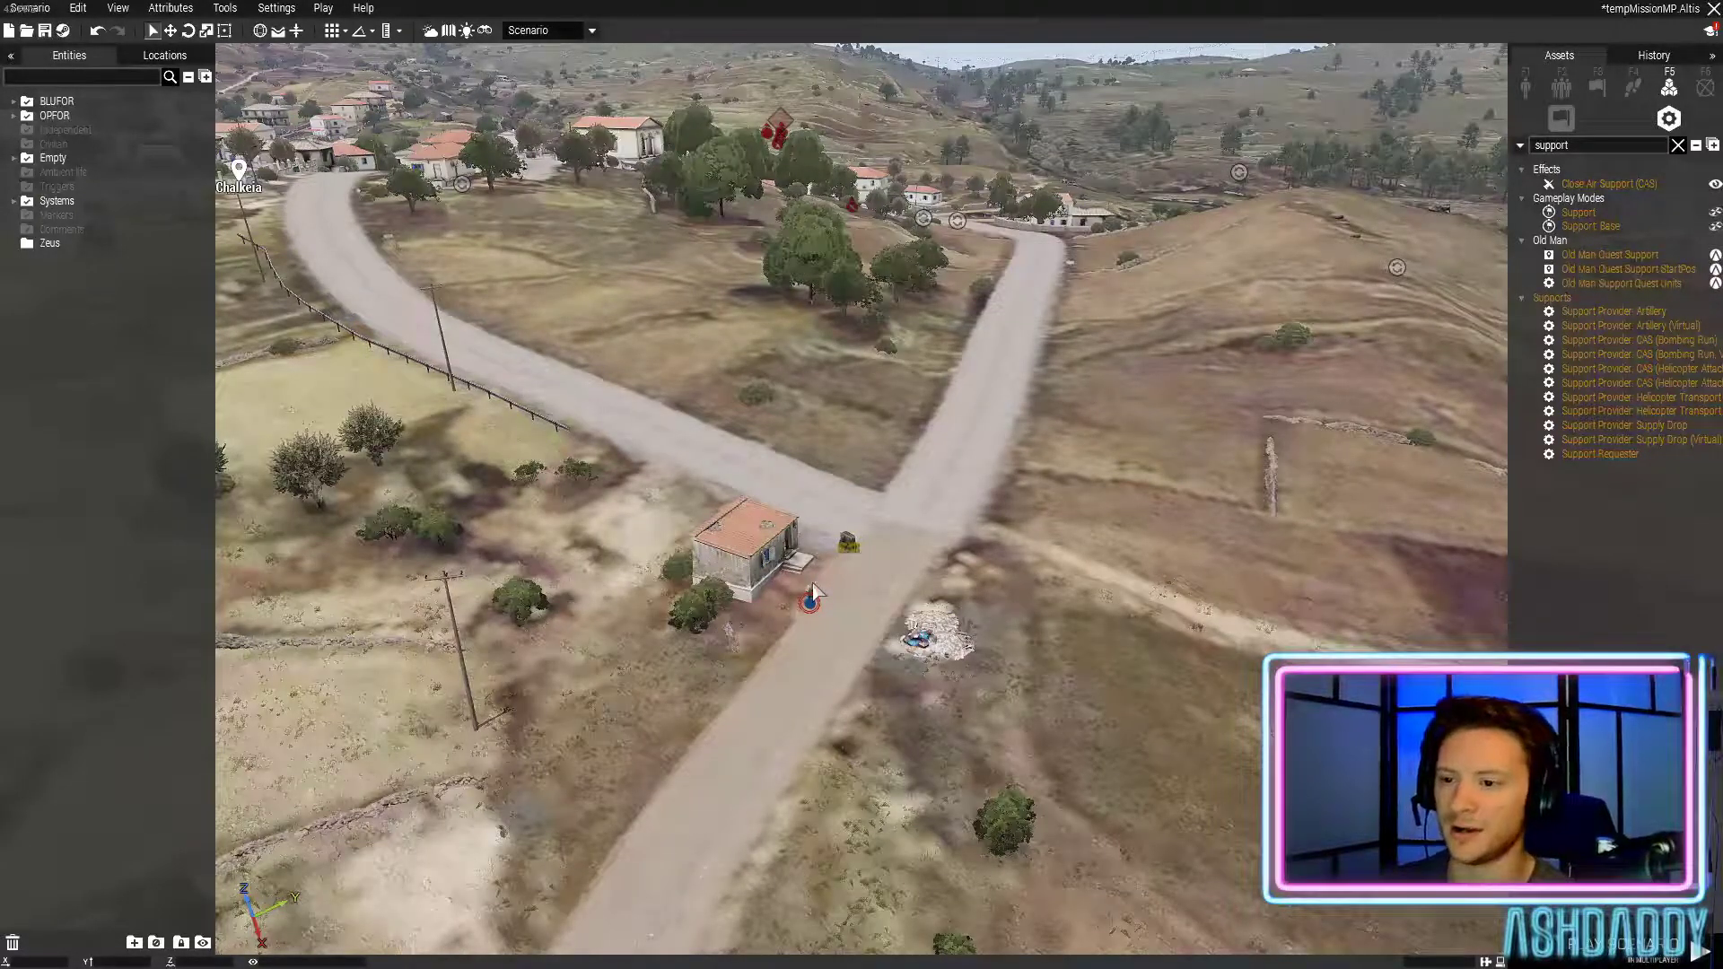
{"action": "key", "text": "d"}
{"action": "key", "text": "s"}
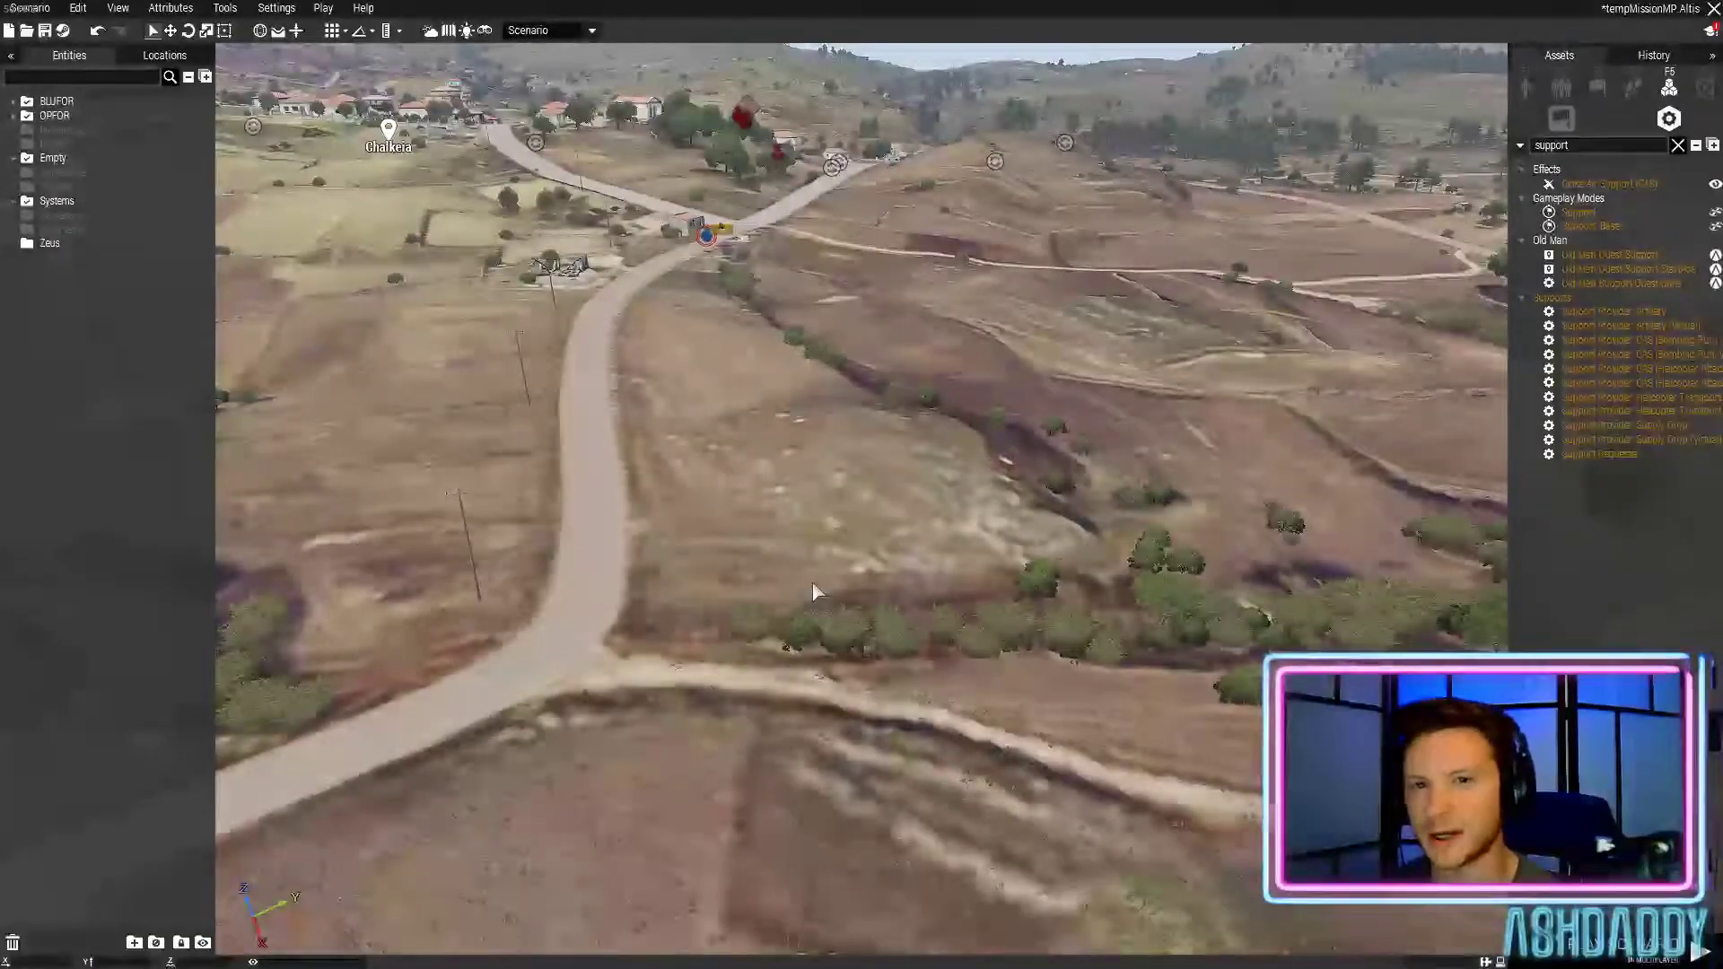
{"action": "key", "text": "s"}
{"action": "key", "text": "s"}
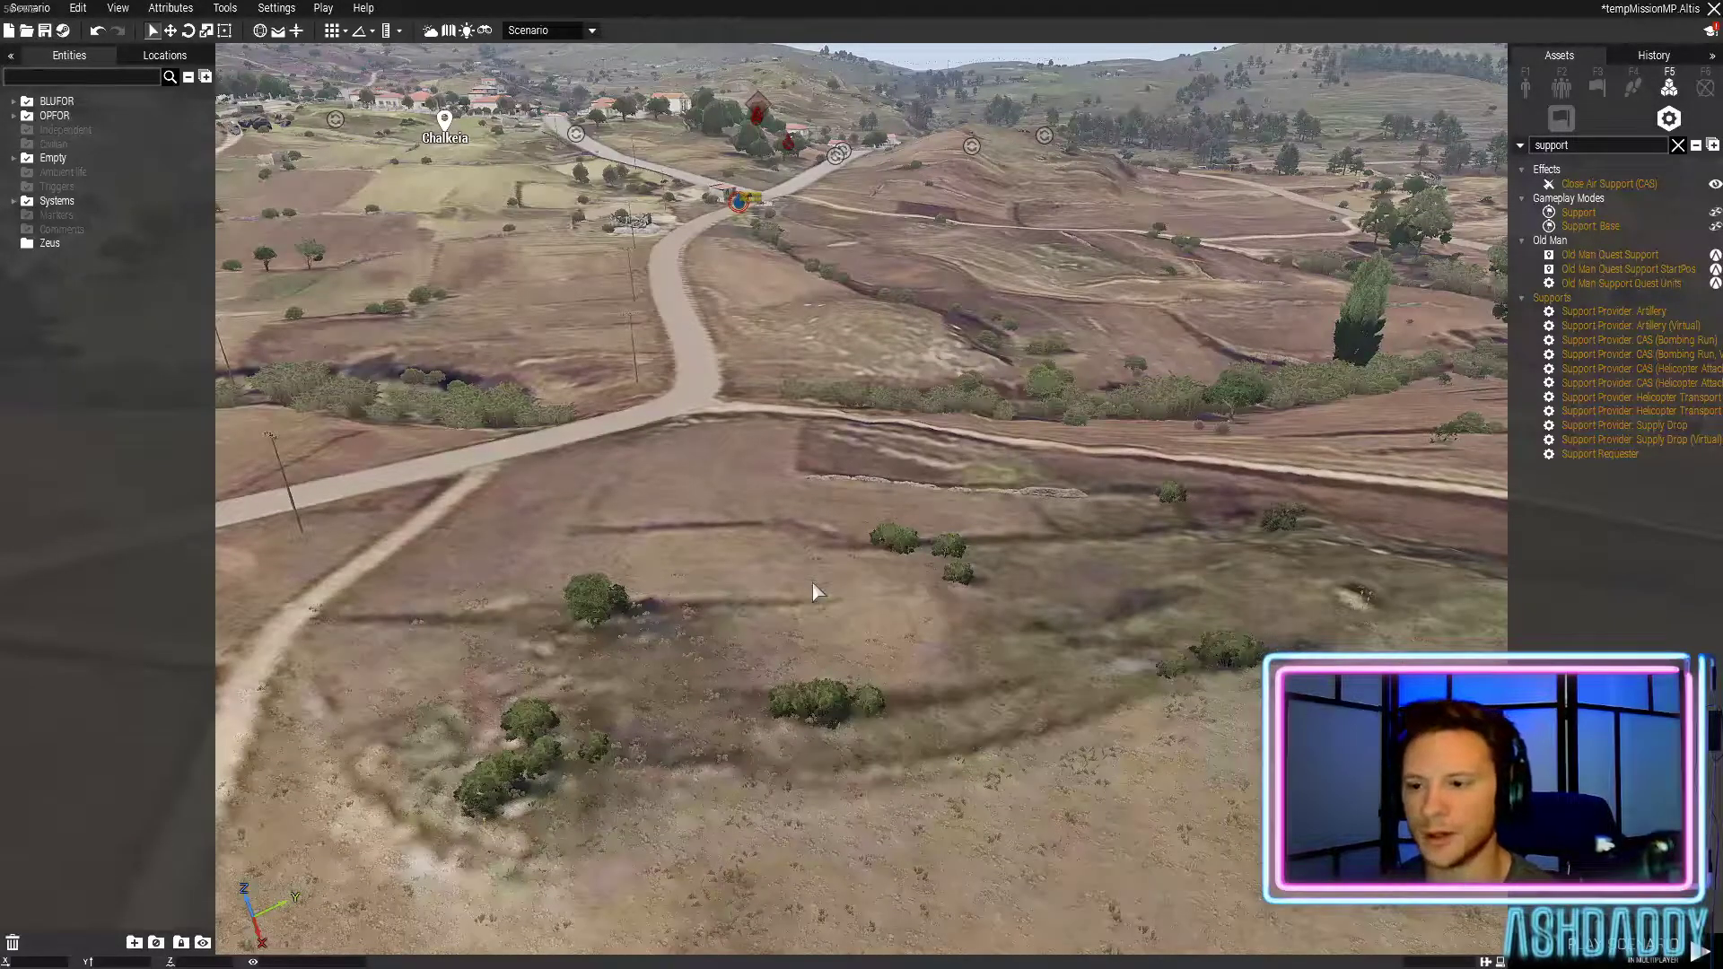
{"action": "key", "text": "s"}
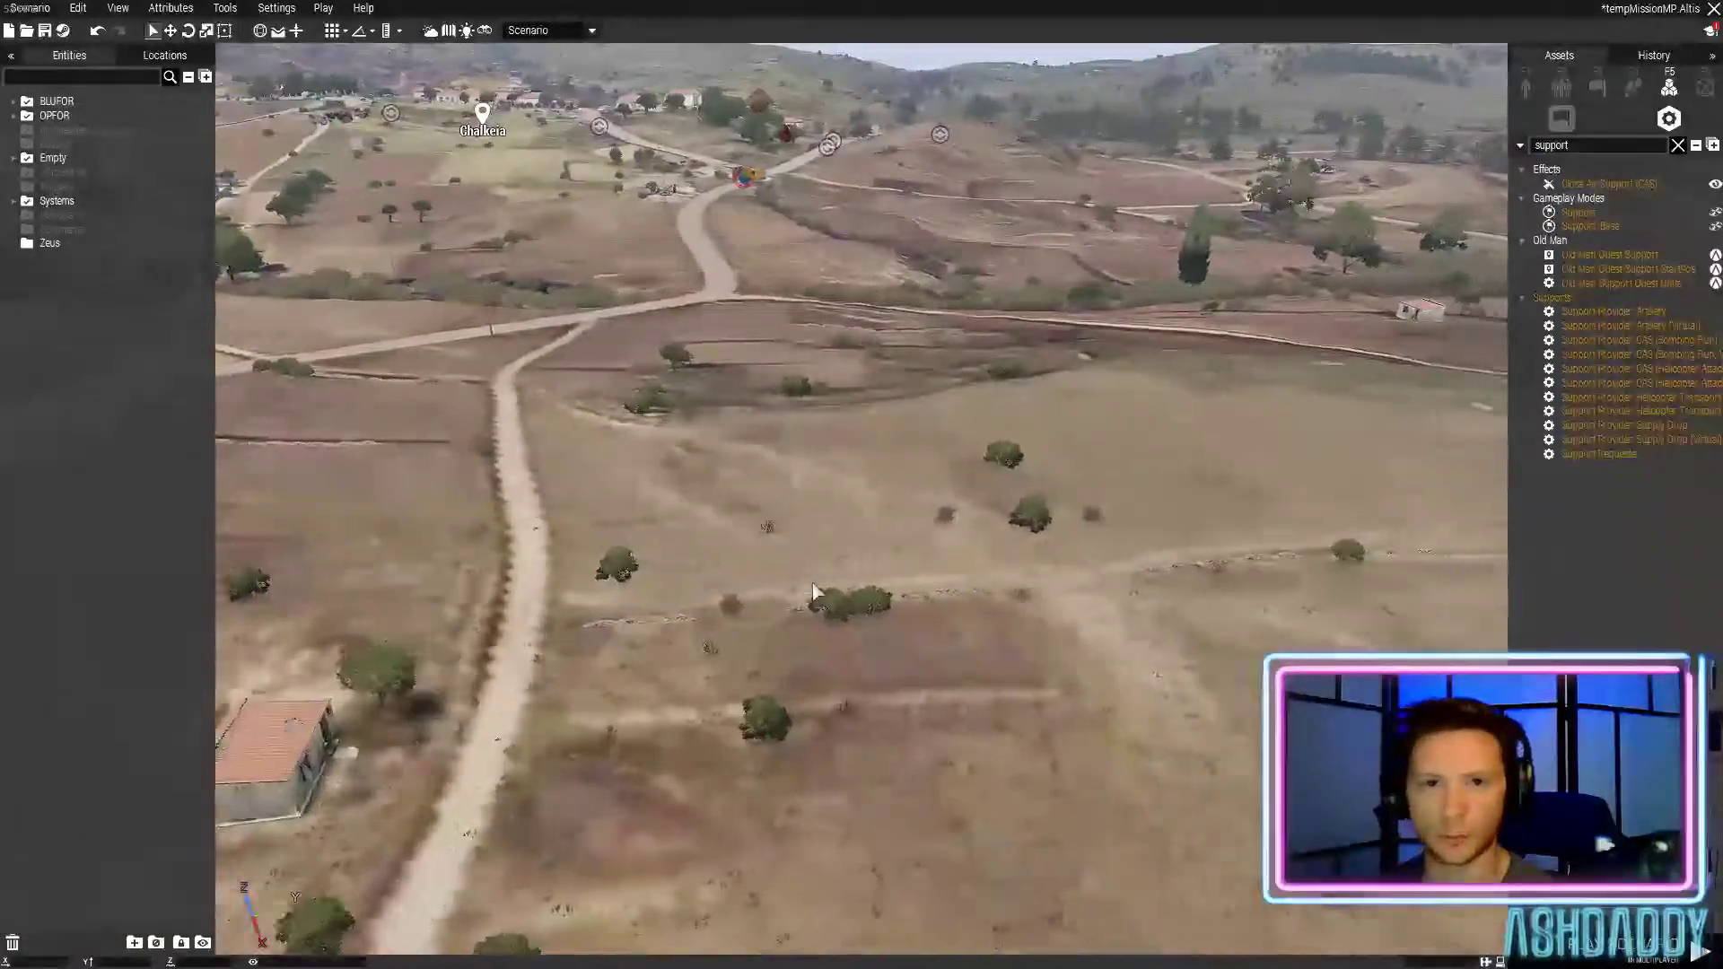
{"action": "key", "text": "d"}
{"action": "key", "text": "q"}
{"action": "key", "text": "s"}
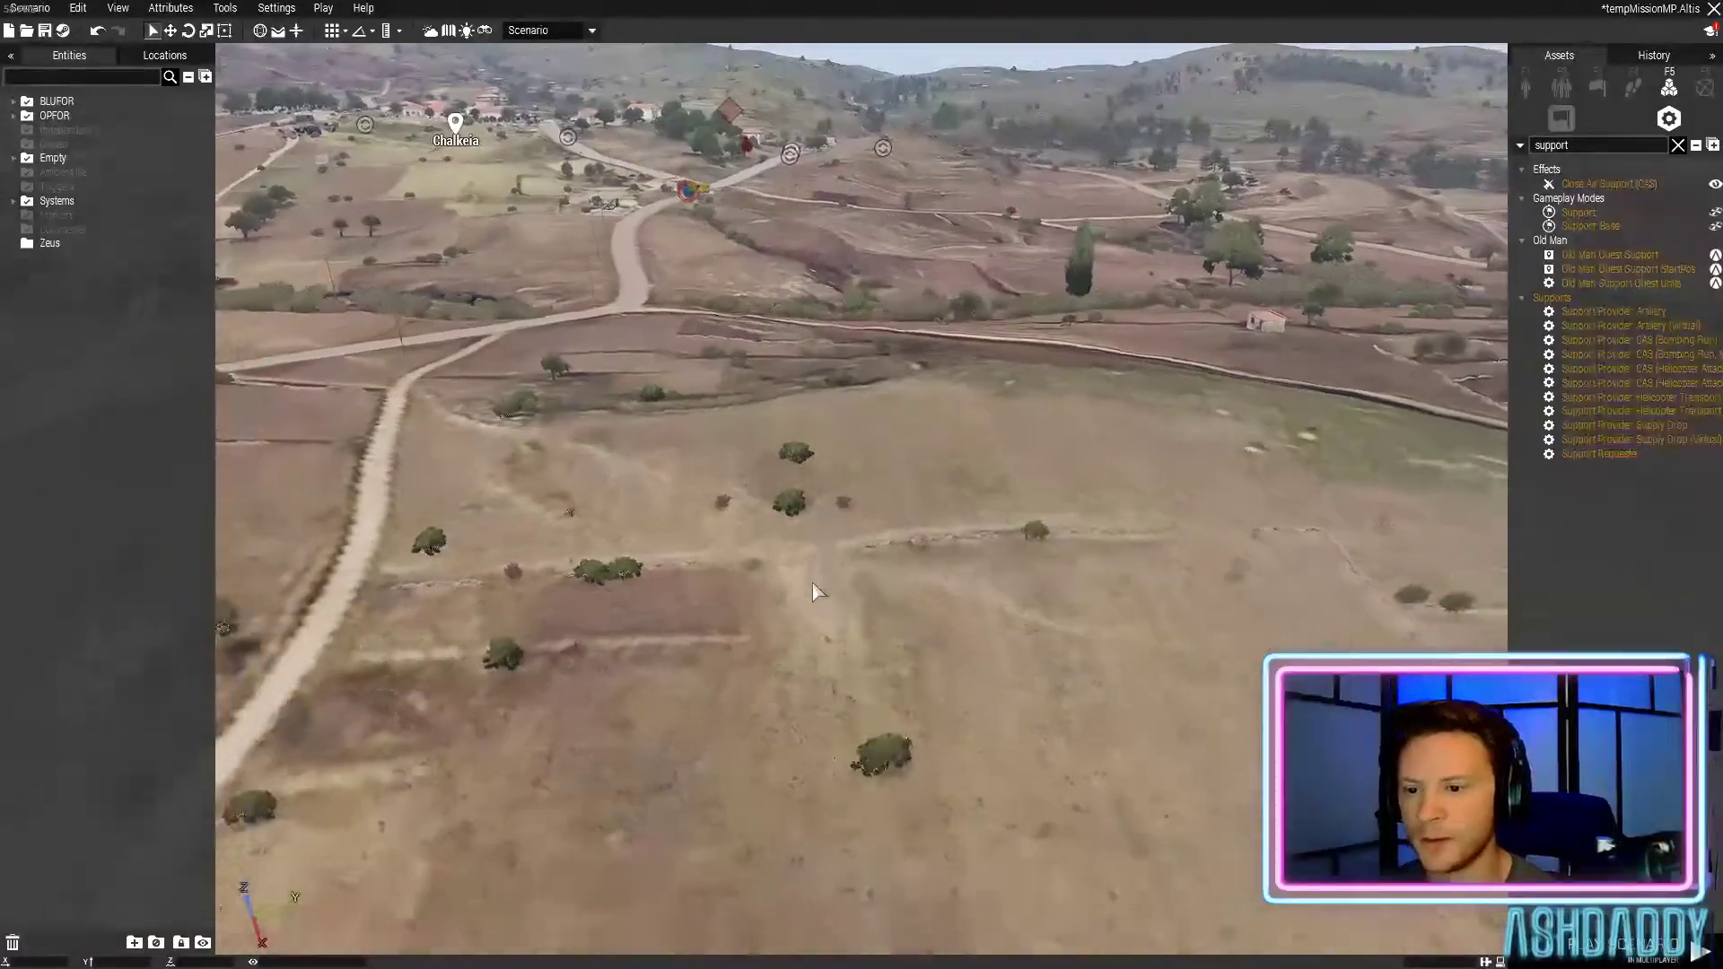
{"action": "key", "text": "s"}
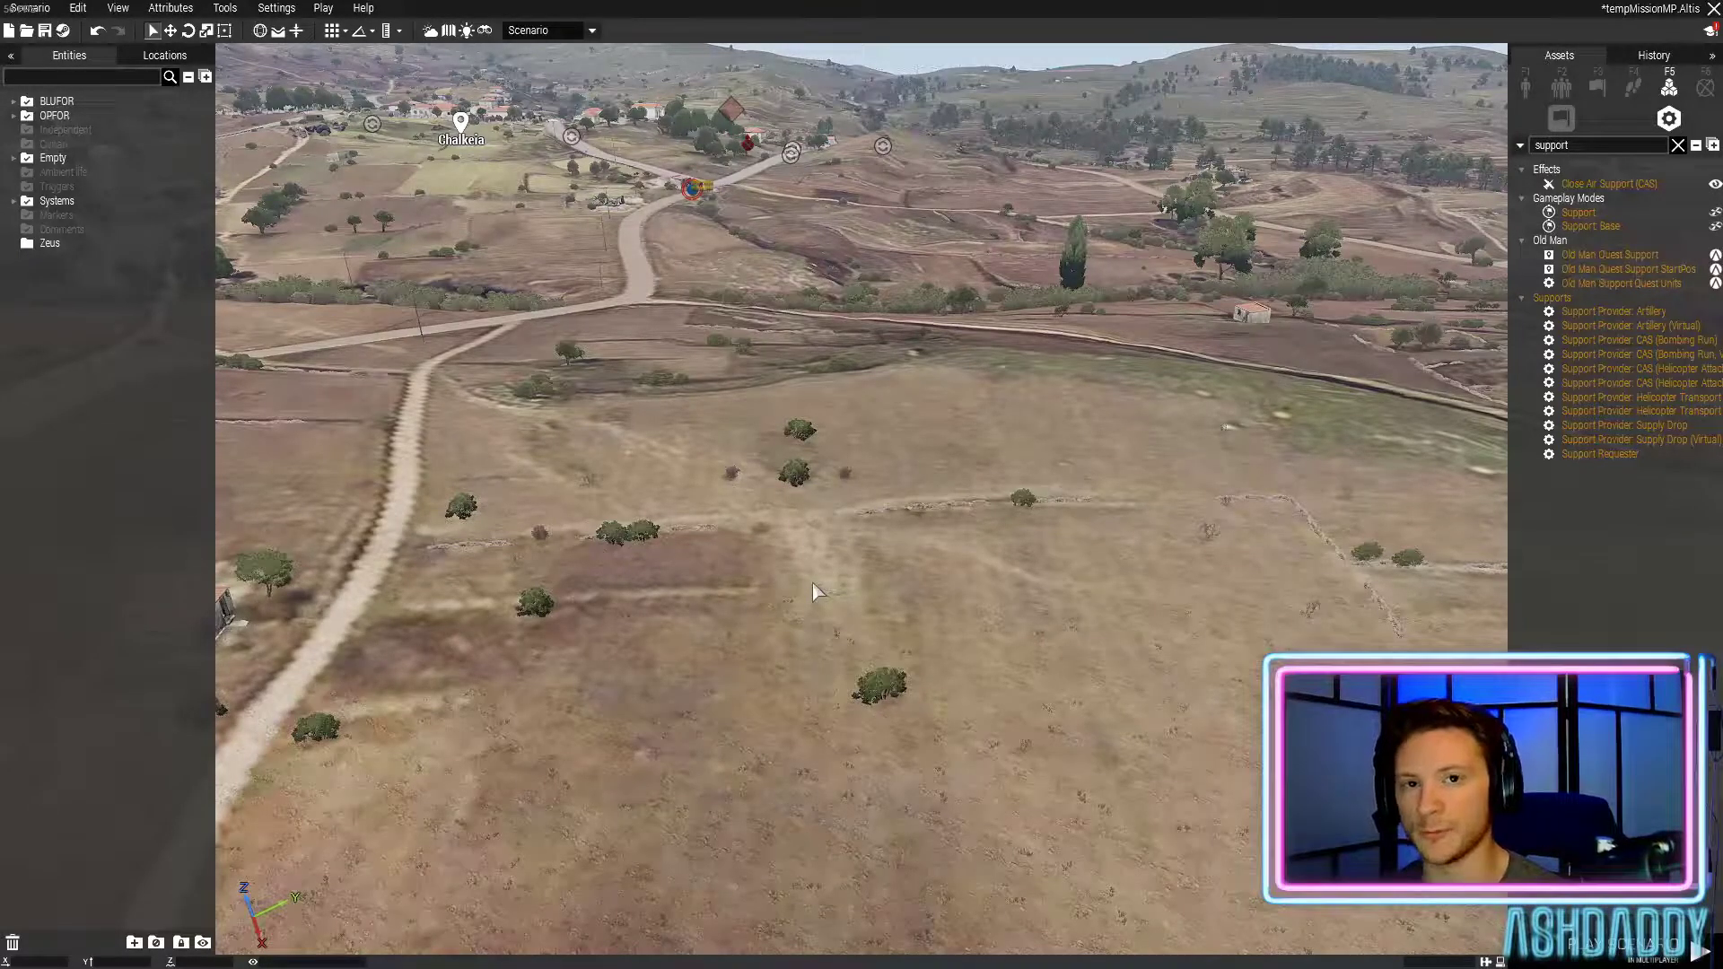
{"action": "key", "text": "w"}
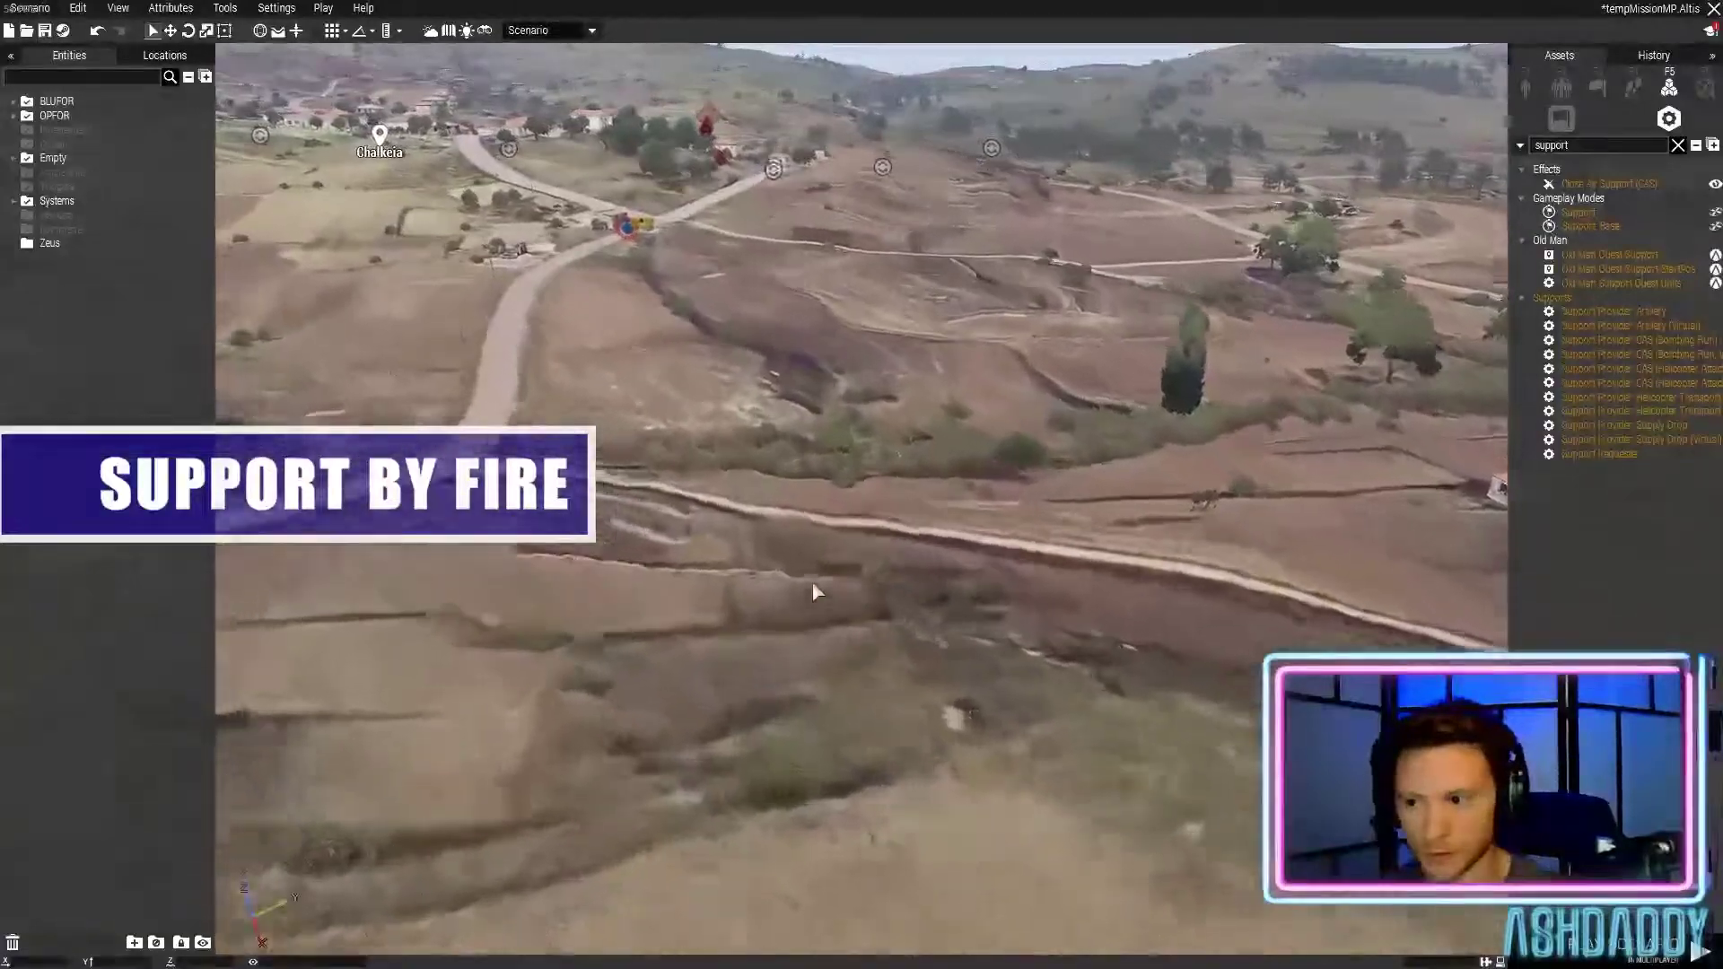
{"action": "key", "text": "s"}
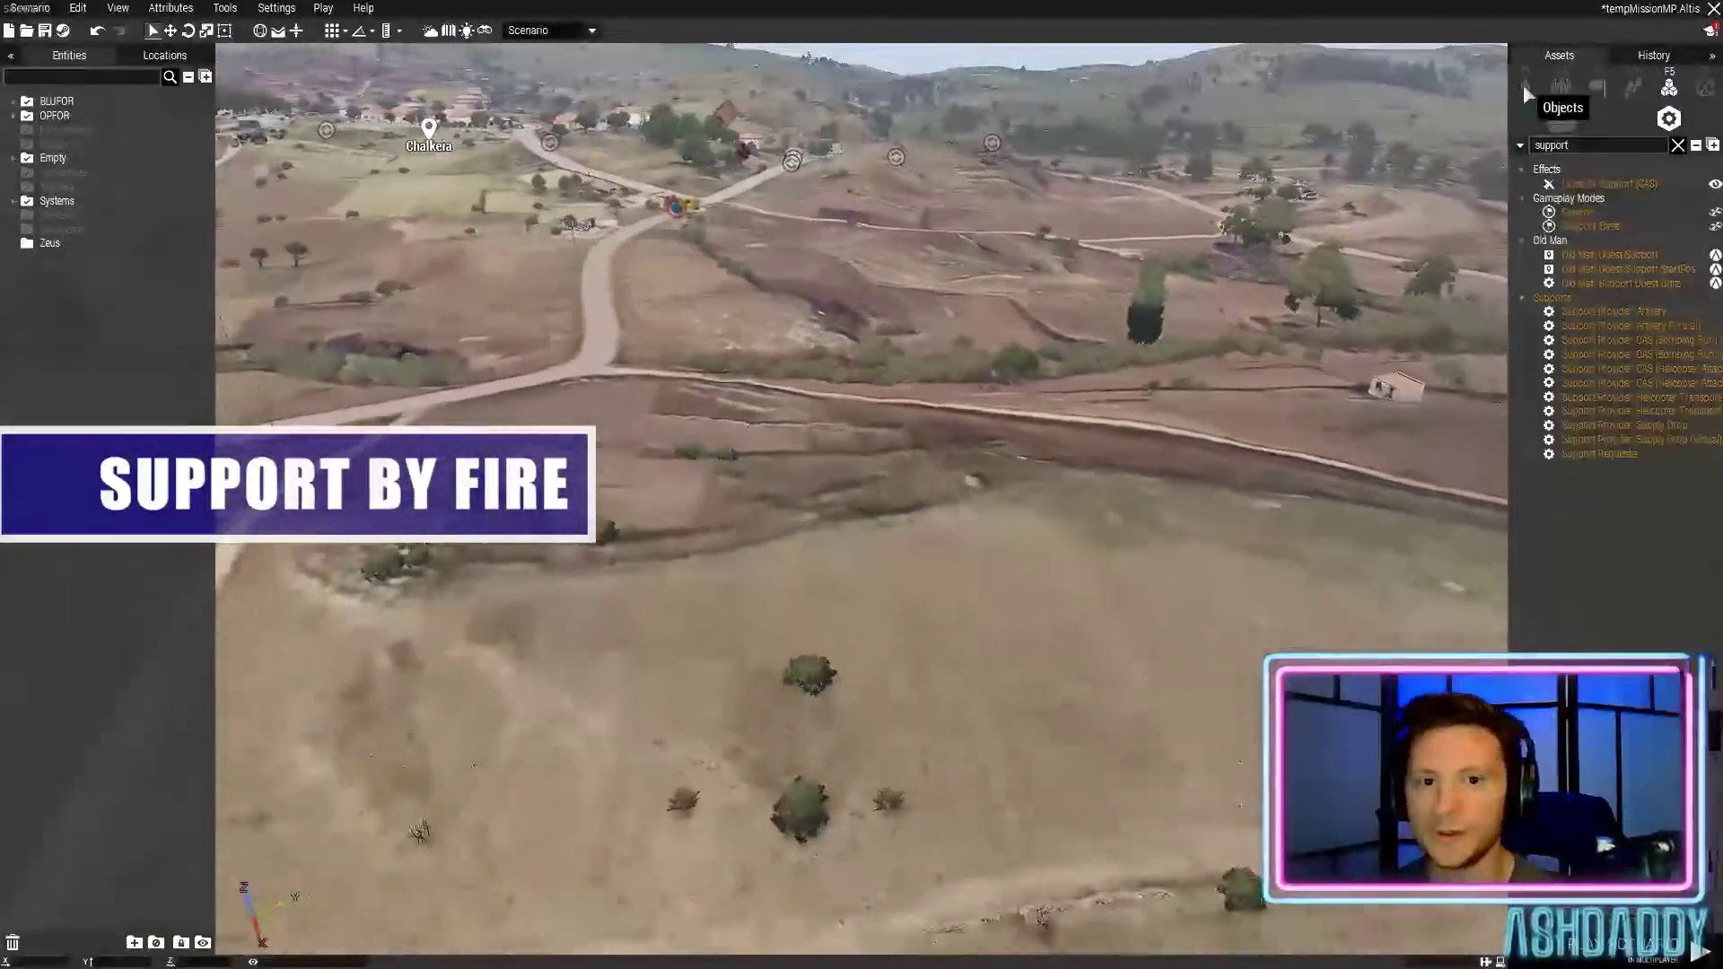
Find the mortar among the BLUFOR objects and place an FIA Mk6 Mortar in the open field far from Chalkeia, beyond the main road
{"action": "left_click", "coordinate": [1523, 86]}
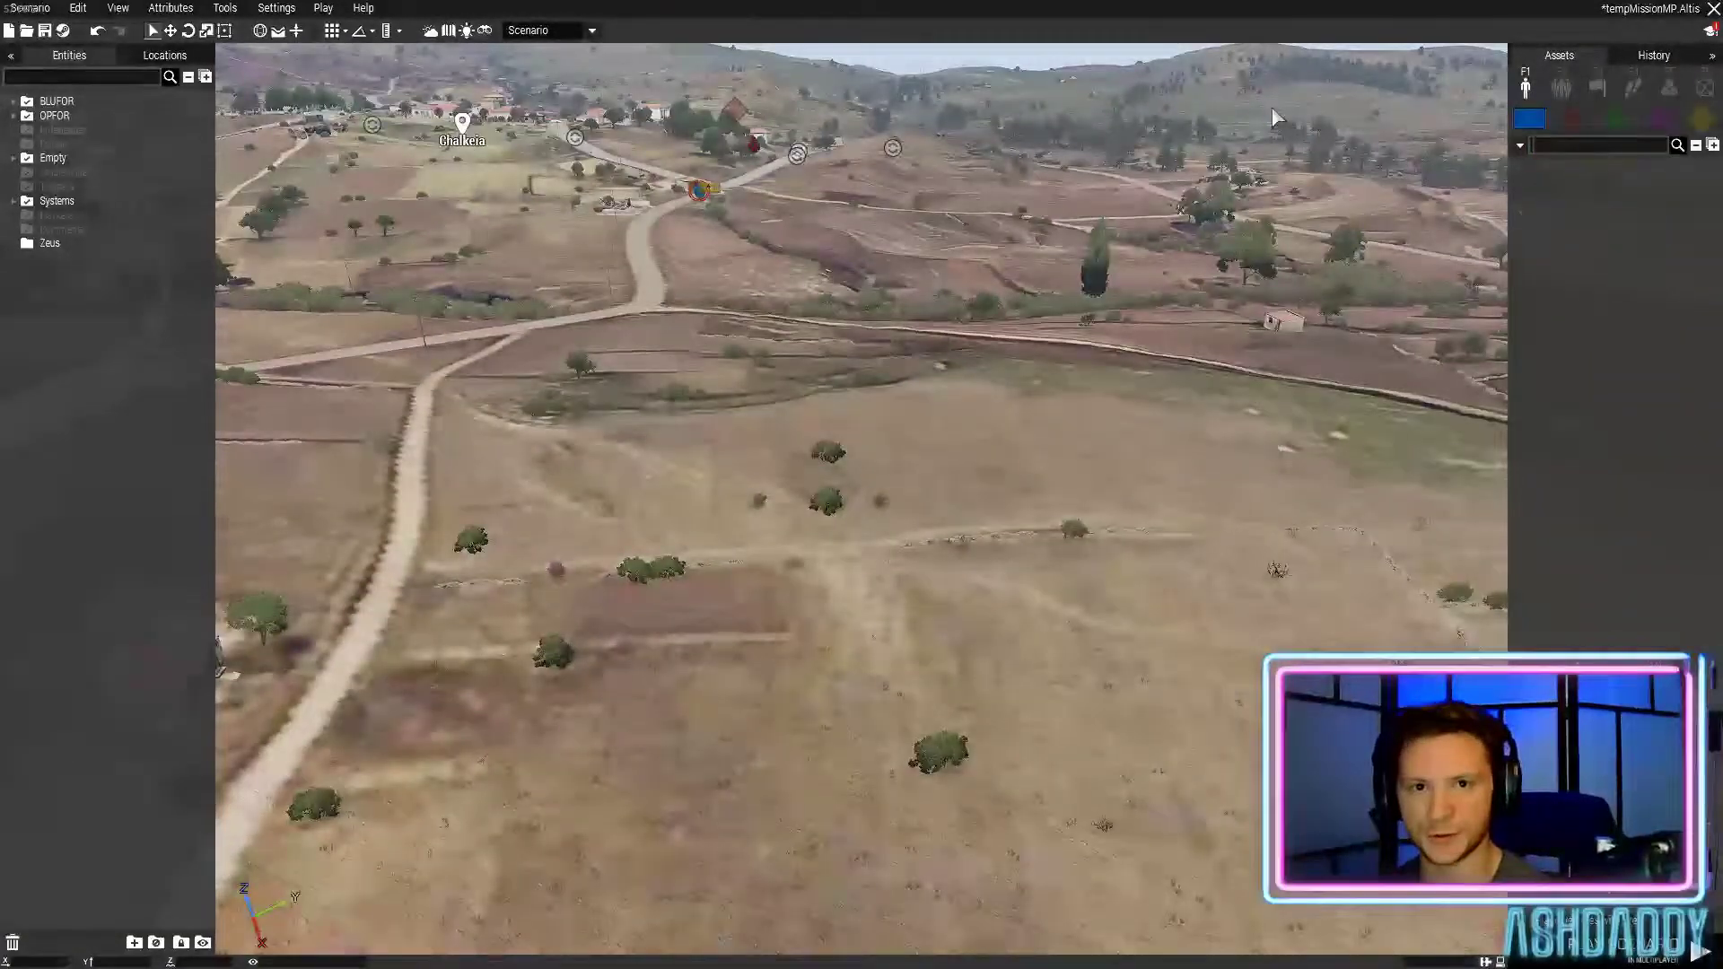
{"action": "type", "text": "mortar"}
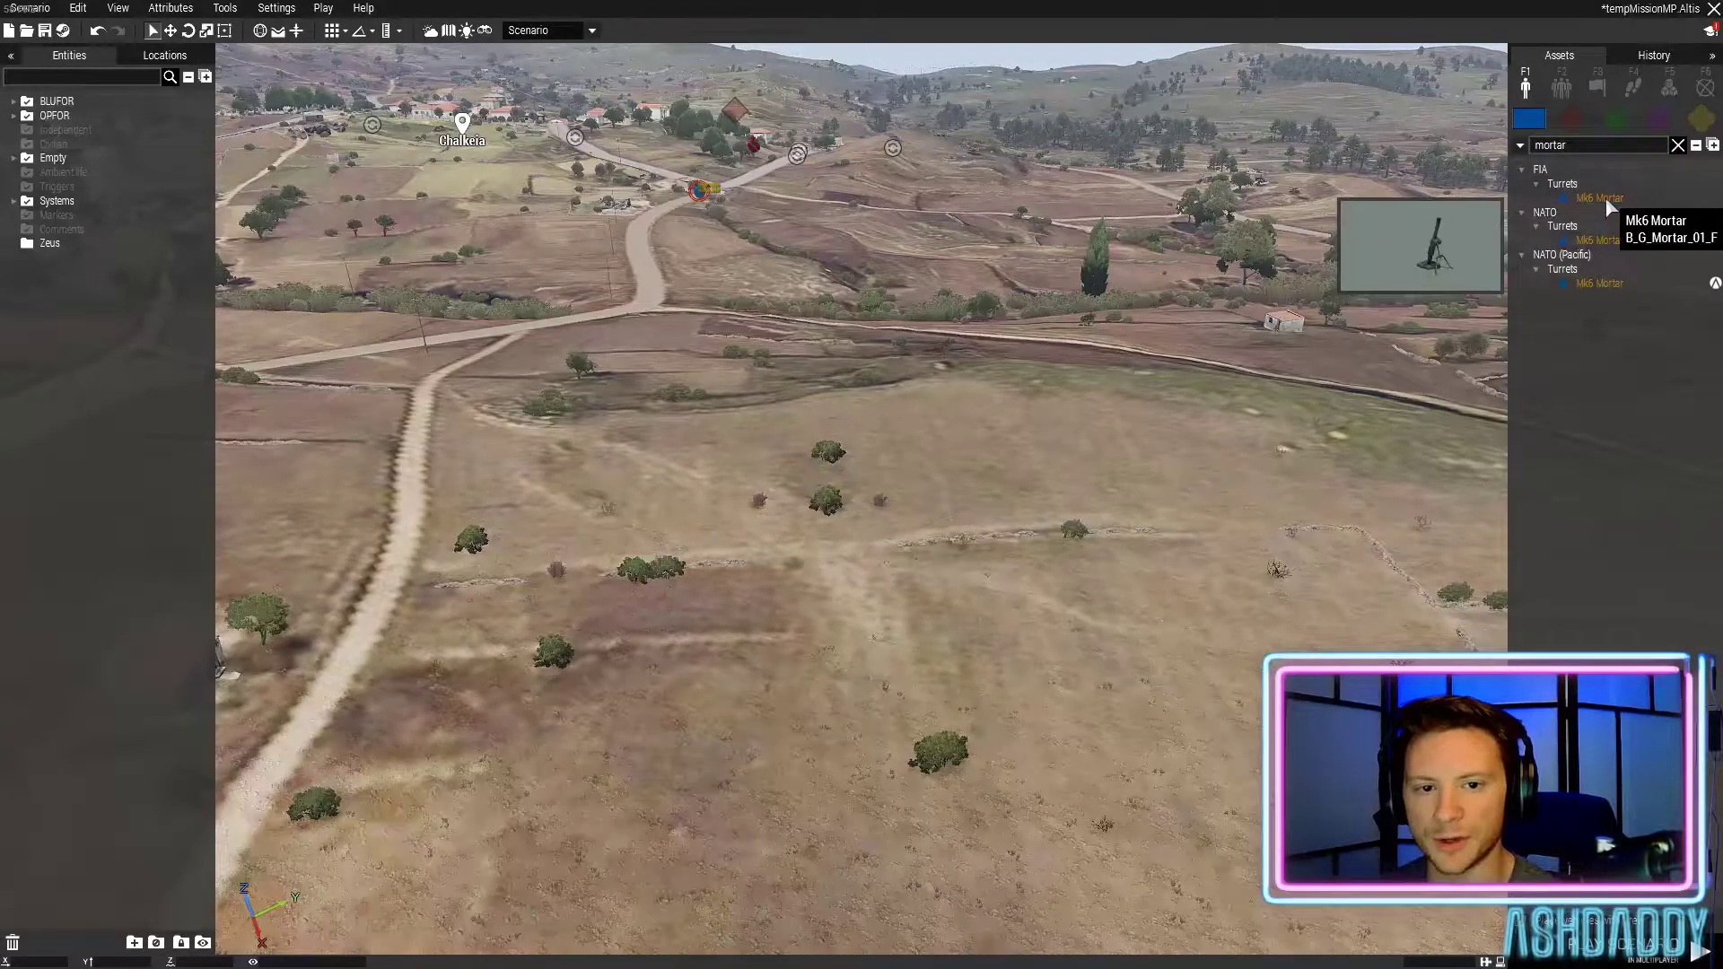
{"action": "left_click", "coordinate": [1602, 198]}
{"action": "key", "text": "s"}
{"action": "key", "text": "d"}
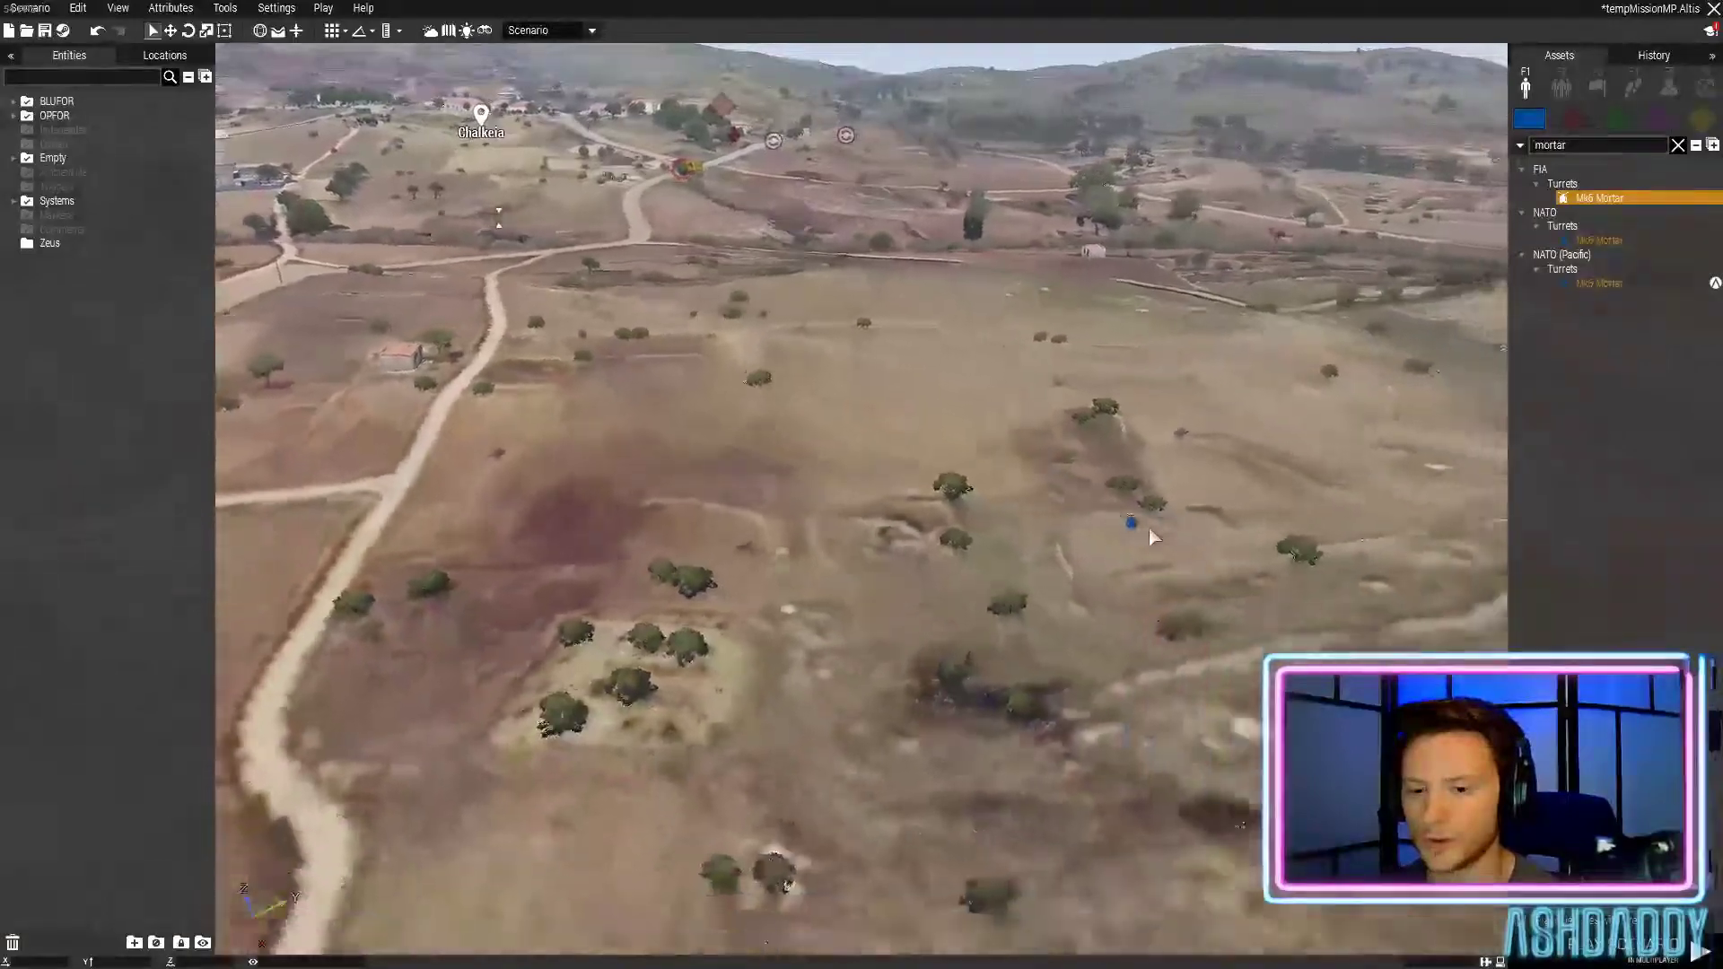
{"action": "scroll", "coordinate": [888, 695], "scroll_direction": "down", "scroll_amount": 5}
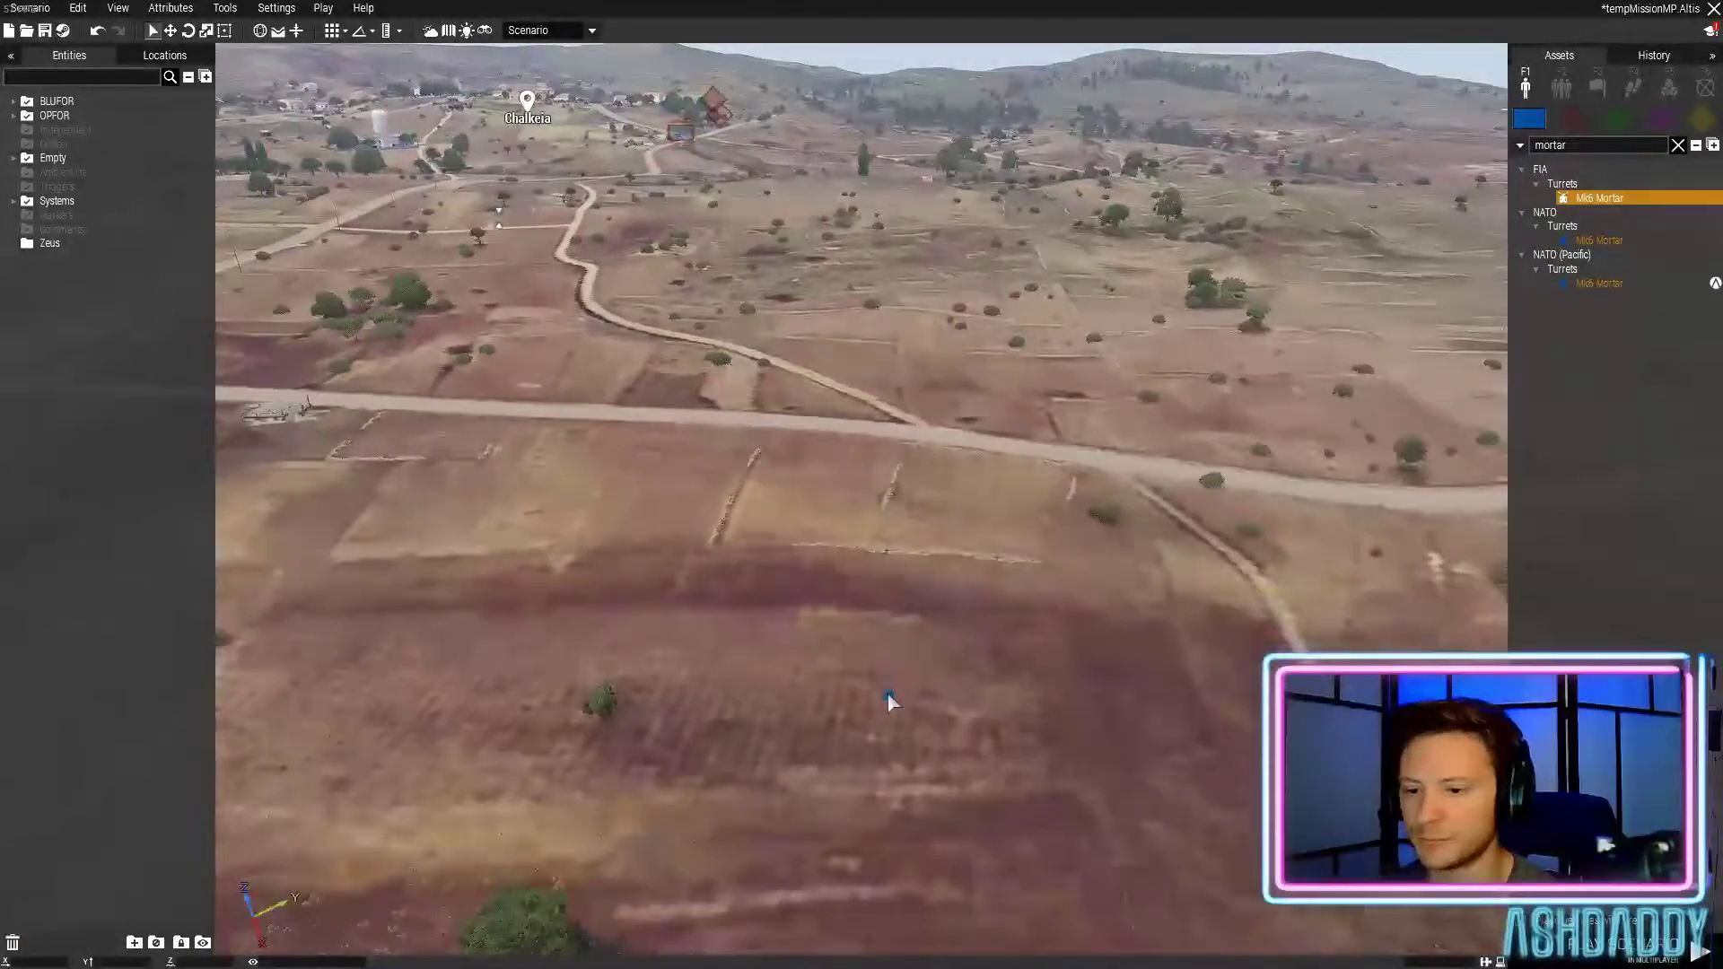
{"action": "left_click", "coordinate": [888, 695]}
{"action": "left_click", "coordinate": [994, 466]}
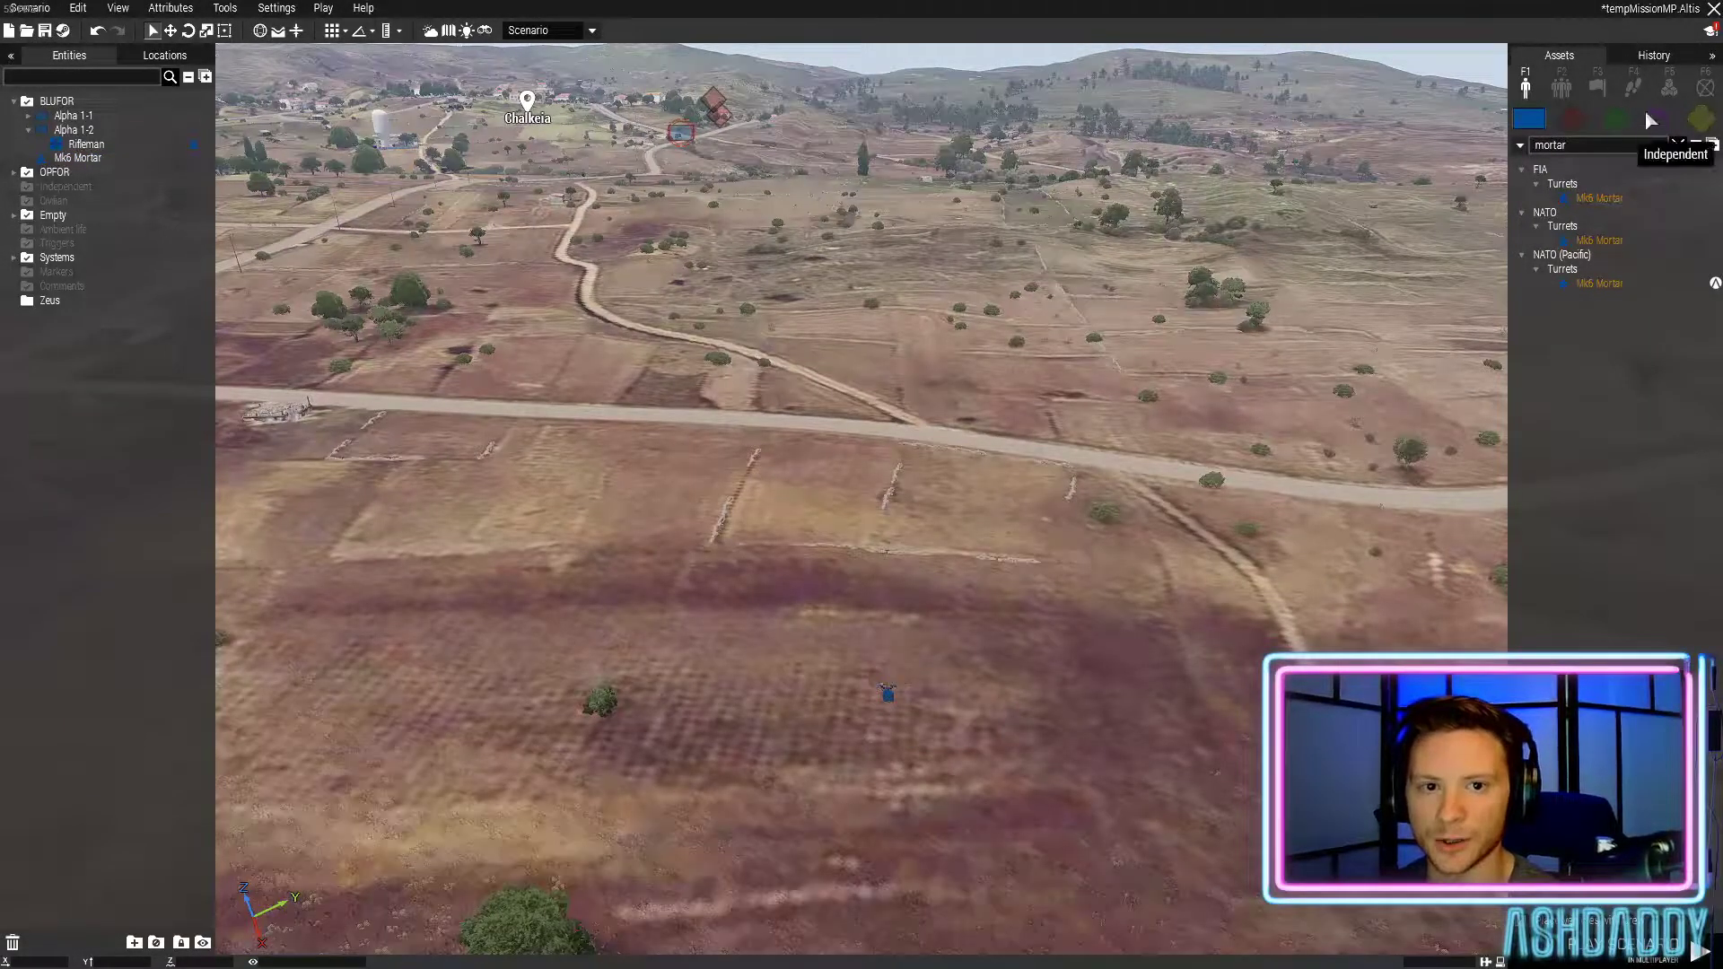
Search the system modules for "support" and place a Support Provider: Artillery module beside the mortar
{"action": "left_click", "coordinate": [1667, 89]}
{"action": "left_click_drag", "start_coordinate": [1600, 147], "coordinate": [999, 156]}
{"action": "key", "text": "BackSpace"}
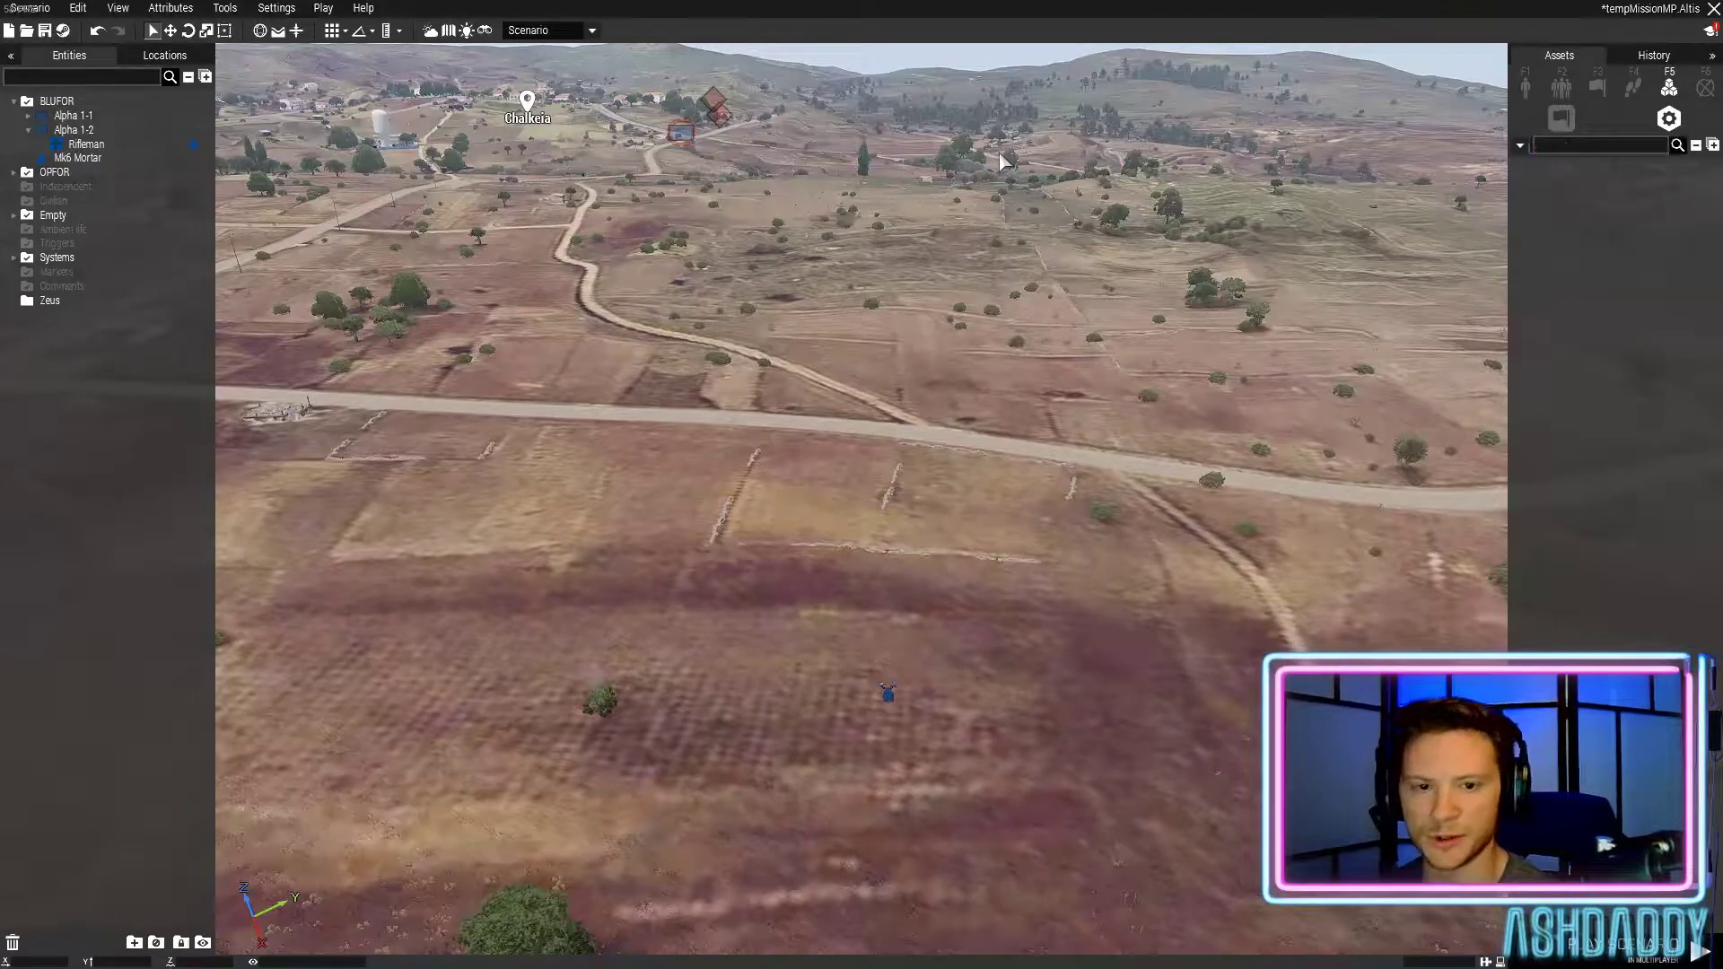
{"action": "type", "text": "support"}
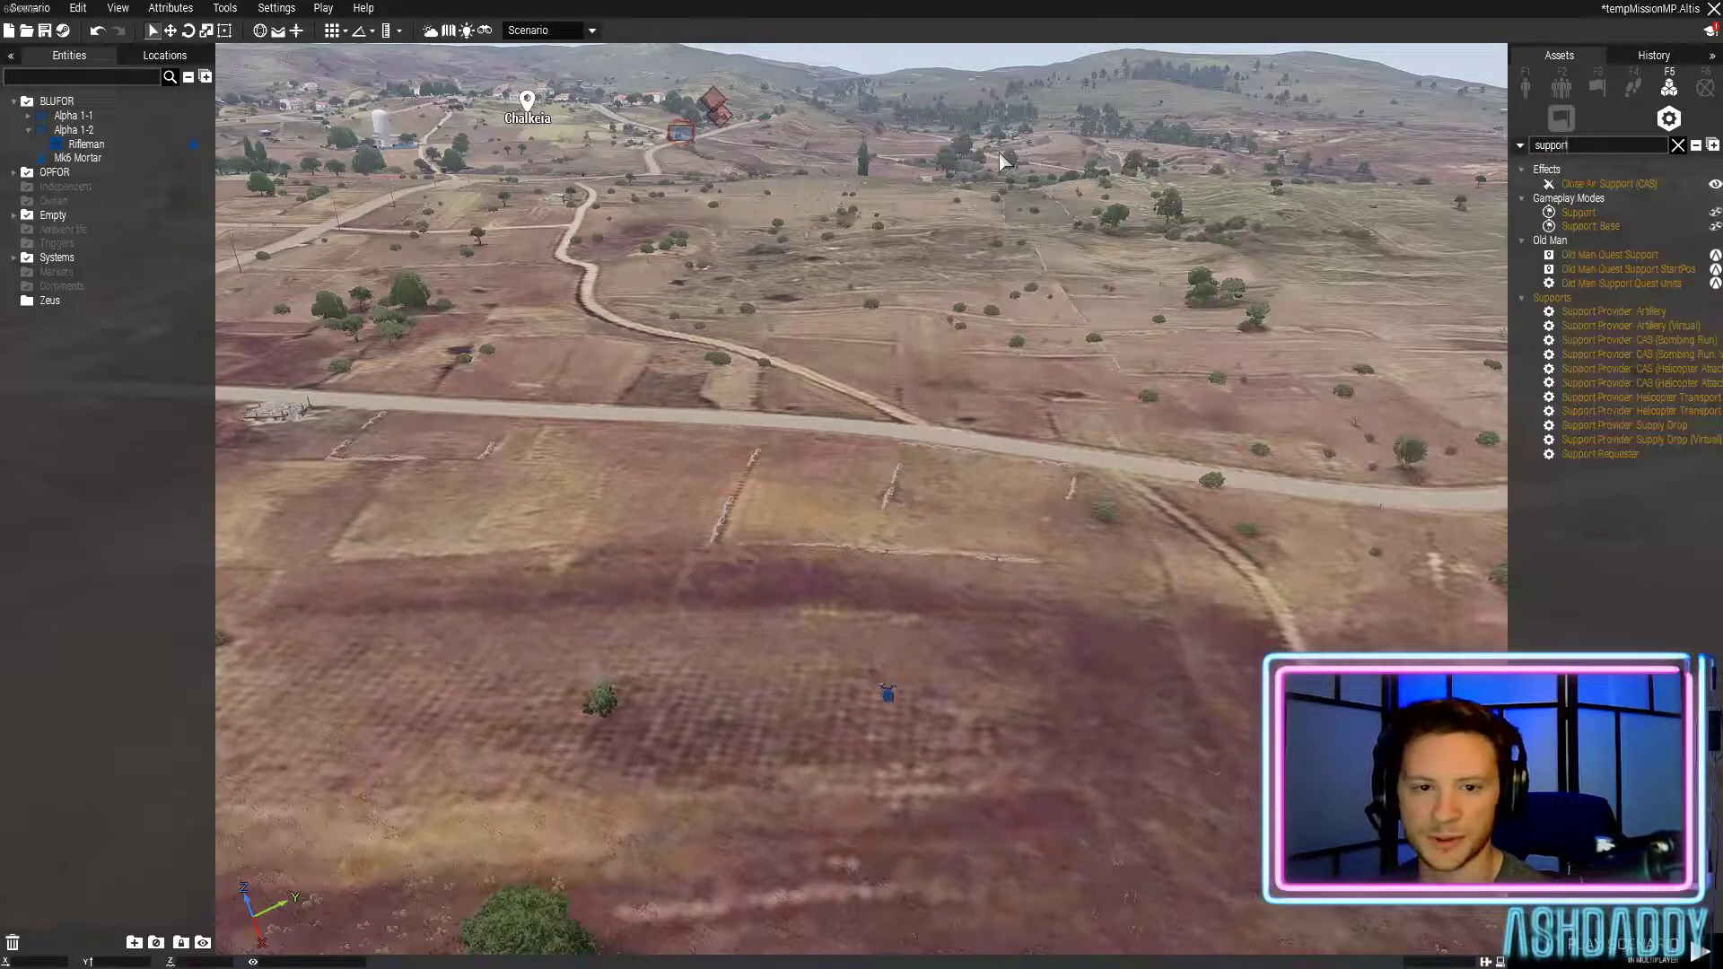
{"action": "left_click", "coordinate": [1627, 312]}
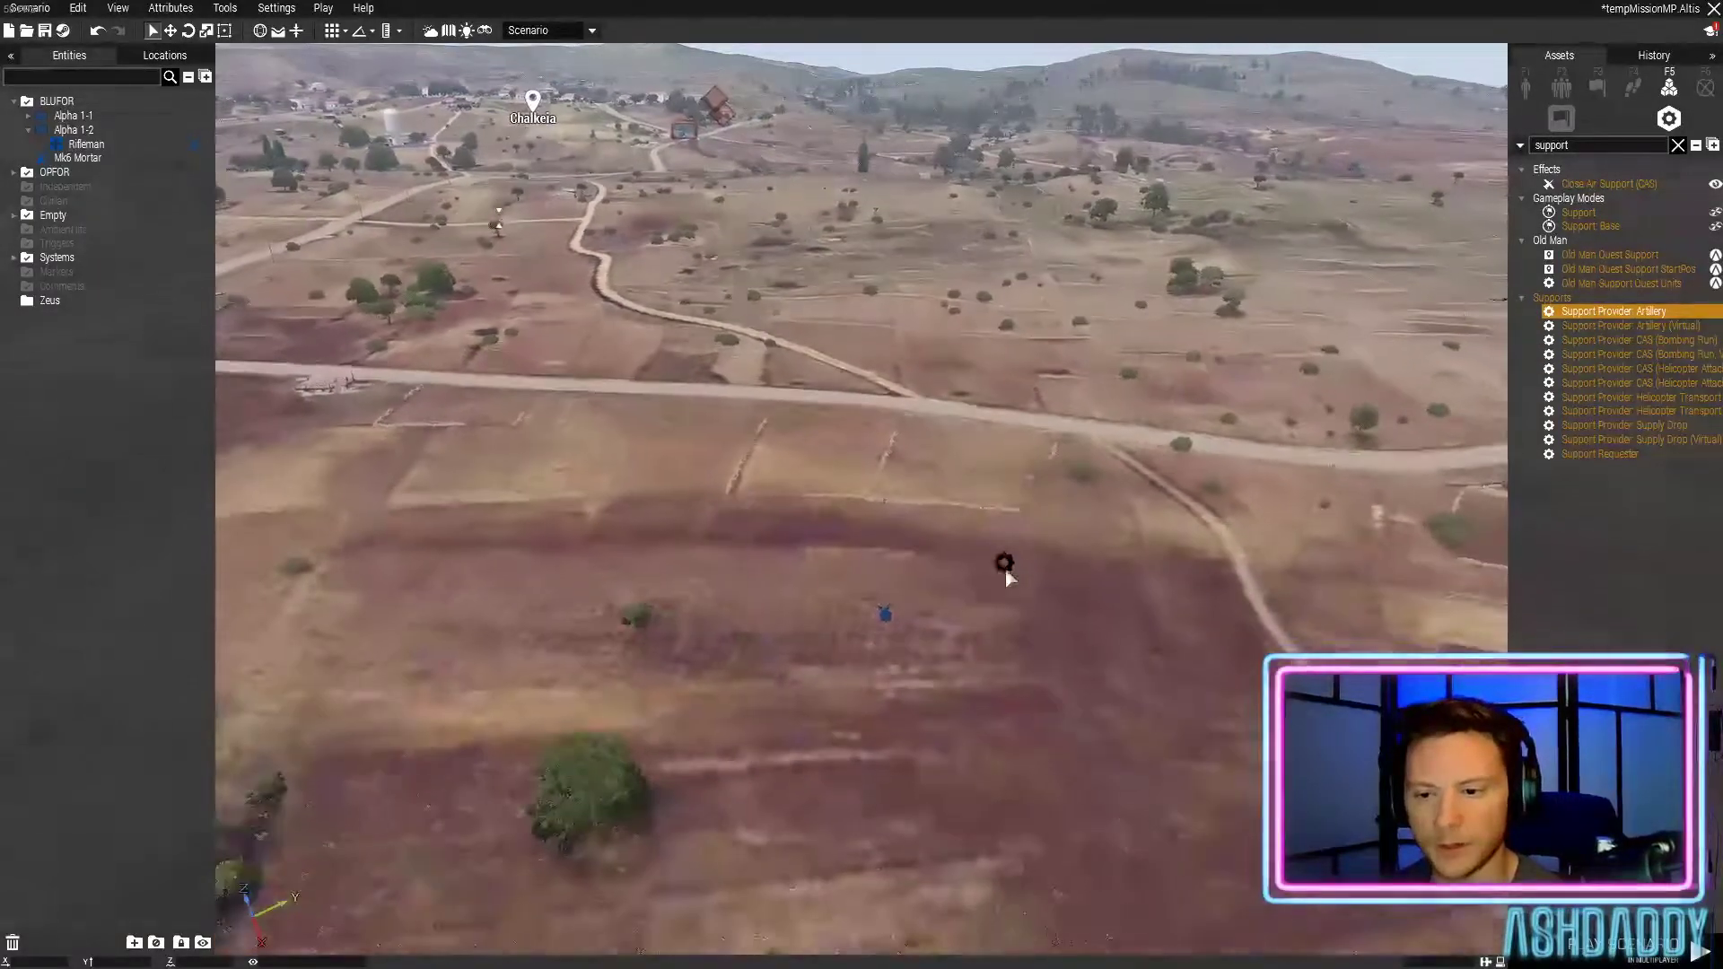
{"action": "left_click", "coordinate": [994, 563]}
Sync the Support Provider: Artillery module to the Mk6 Mortar
{"action": "right_click", "coordinate": [994, 564]}
{"action": "mouse_move", "coordinate": [1041, 569]}
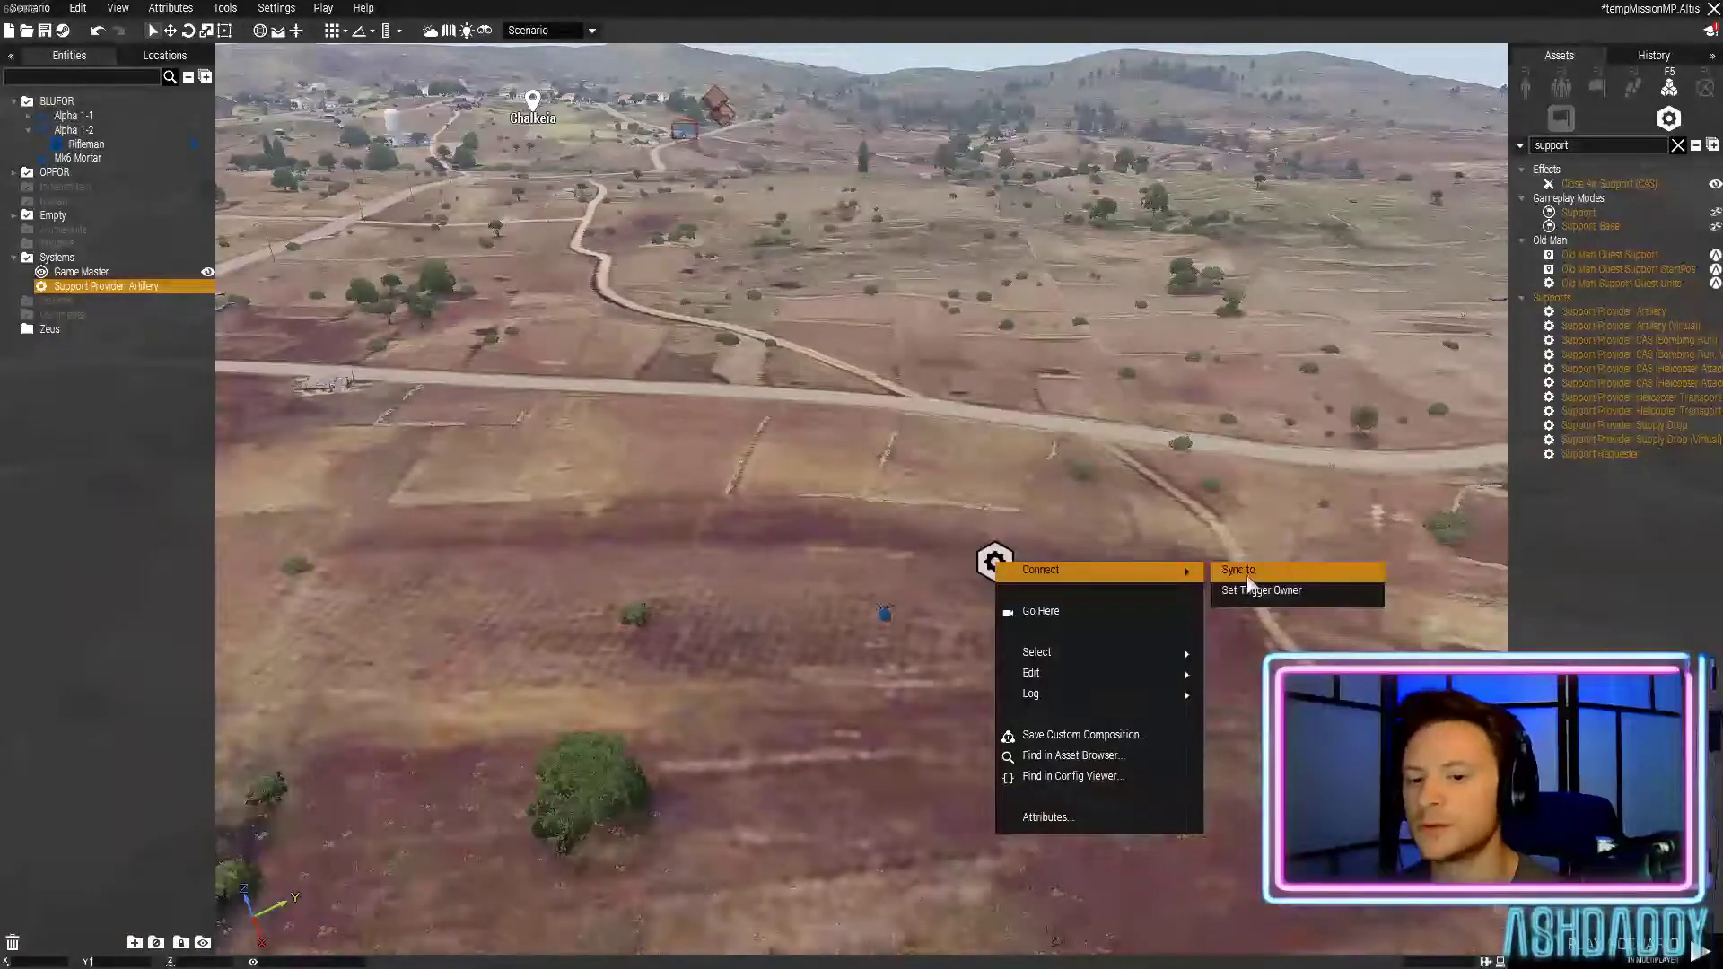
{"action": "left_click", "coordinate": [1251, 571]}
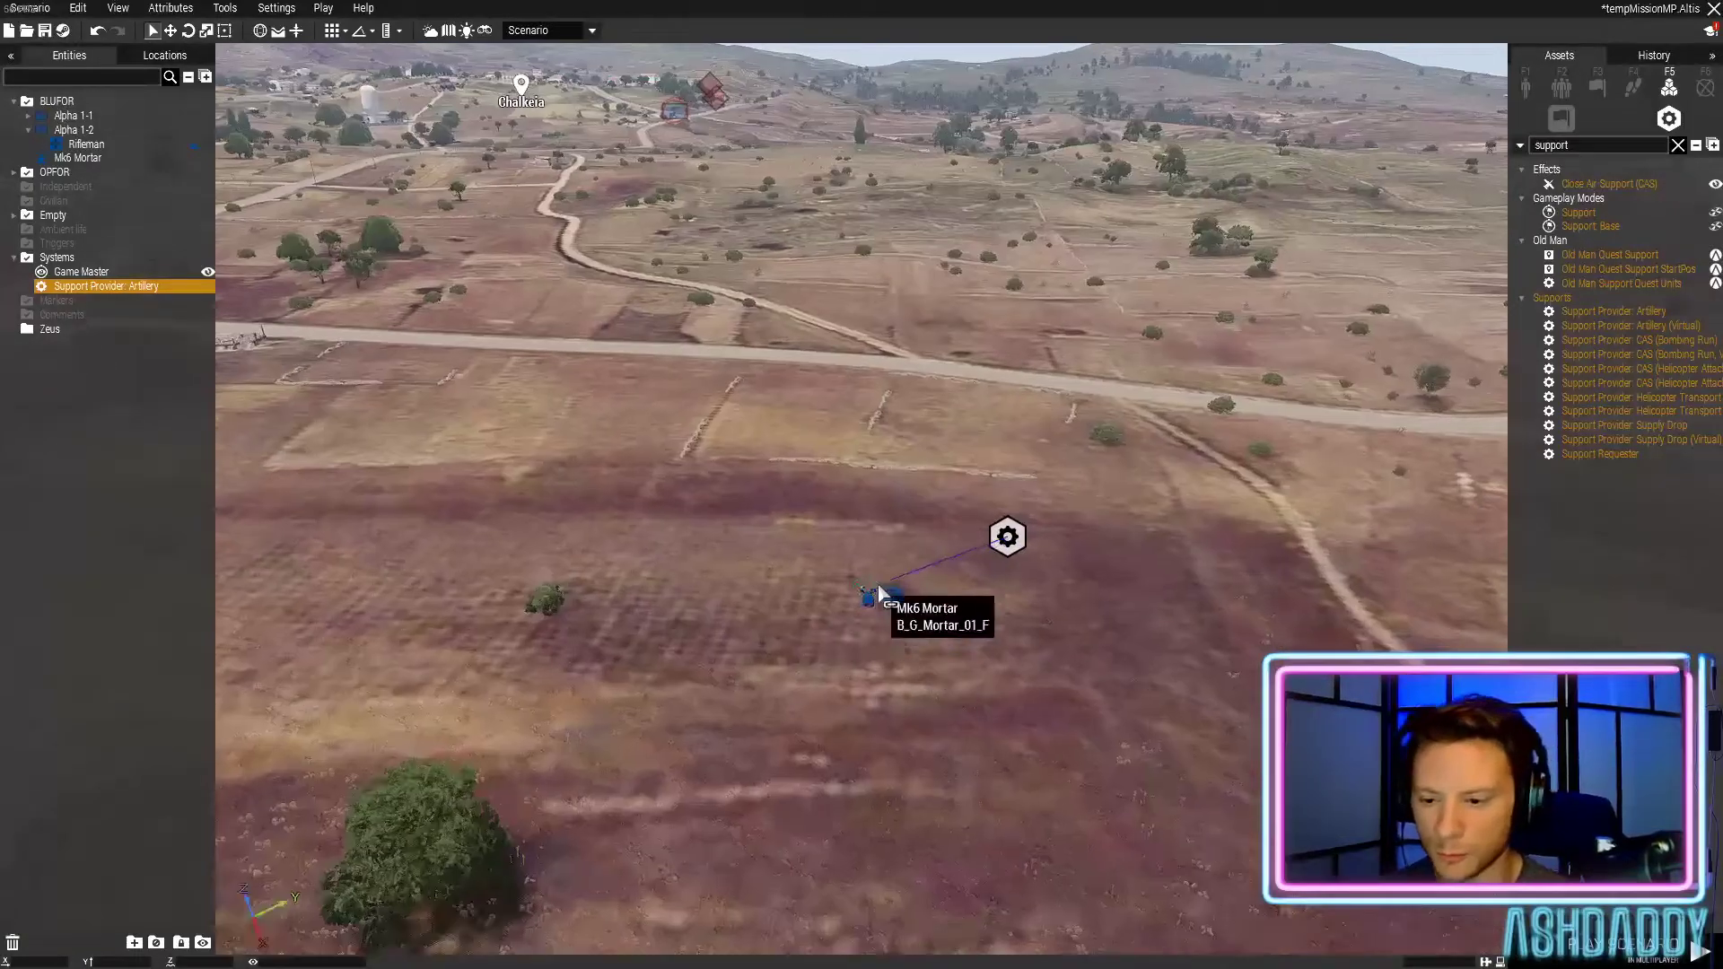
{"action": "left_click", "coordinate": [875, 603]}
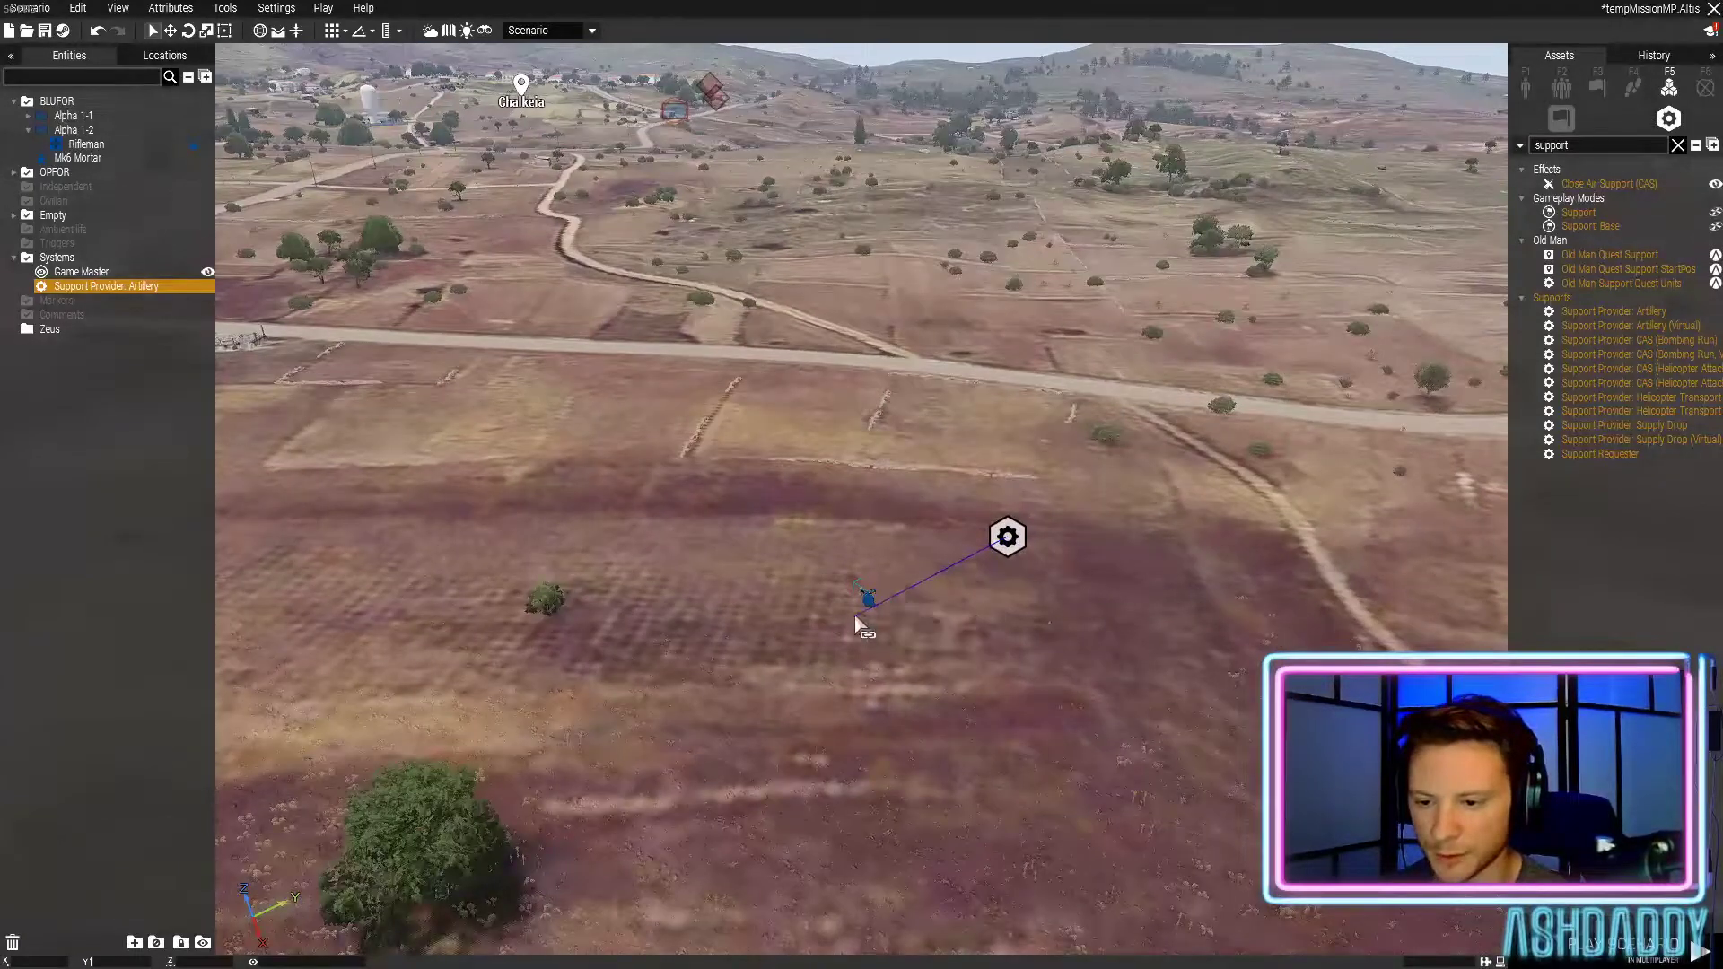
{"action": "key", "text": "w"}
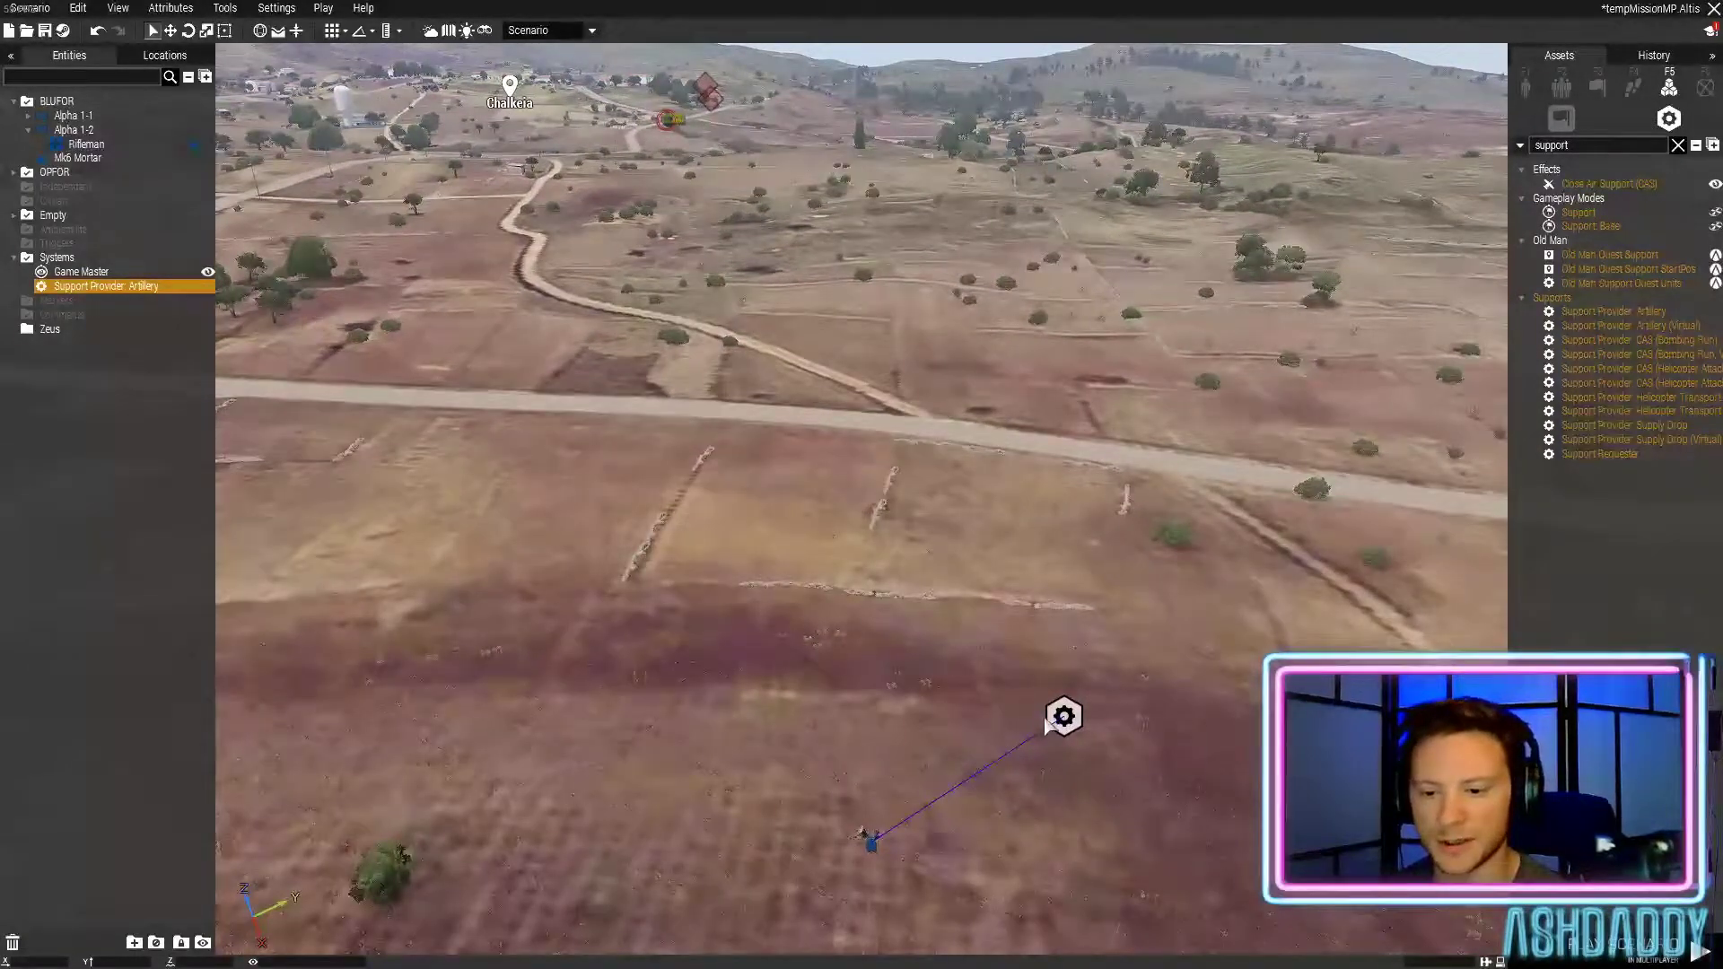
{"action": "right_click", "coordinate": [1062, 715]}
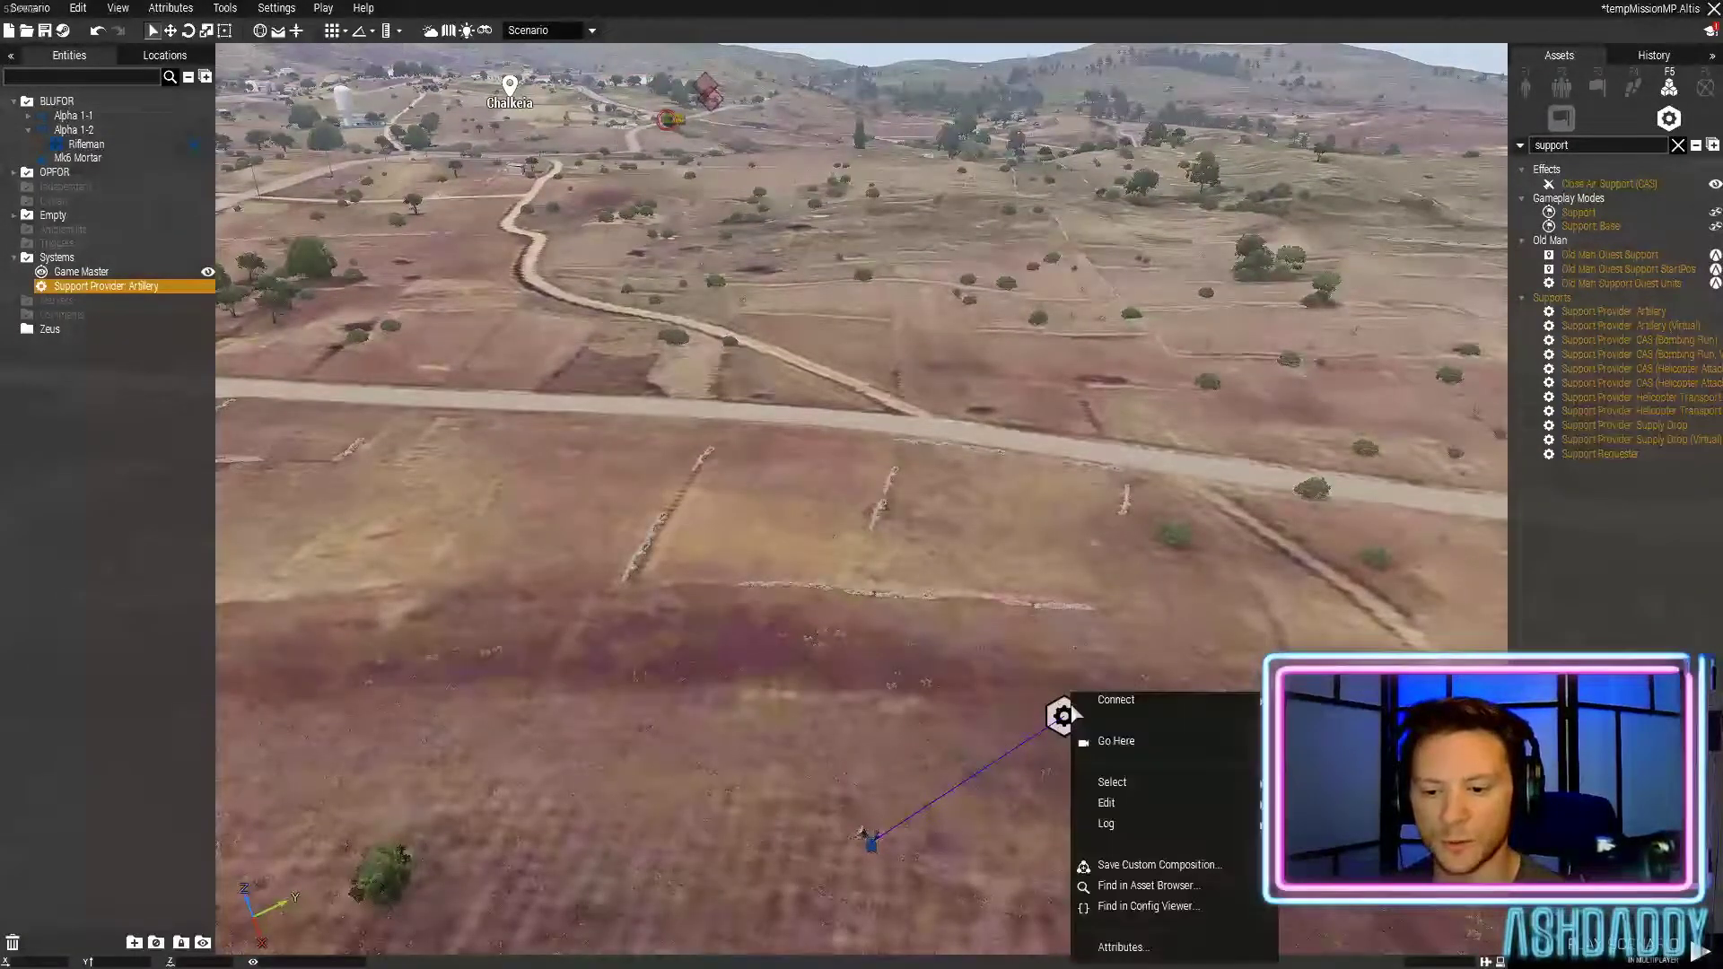
{"action": "left_click", "coordinate": [922, 526]}
{"action": "key", "text": "s"}
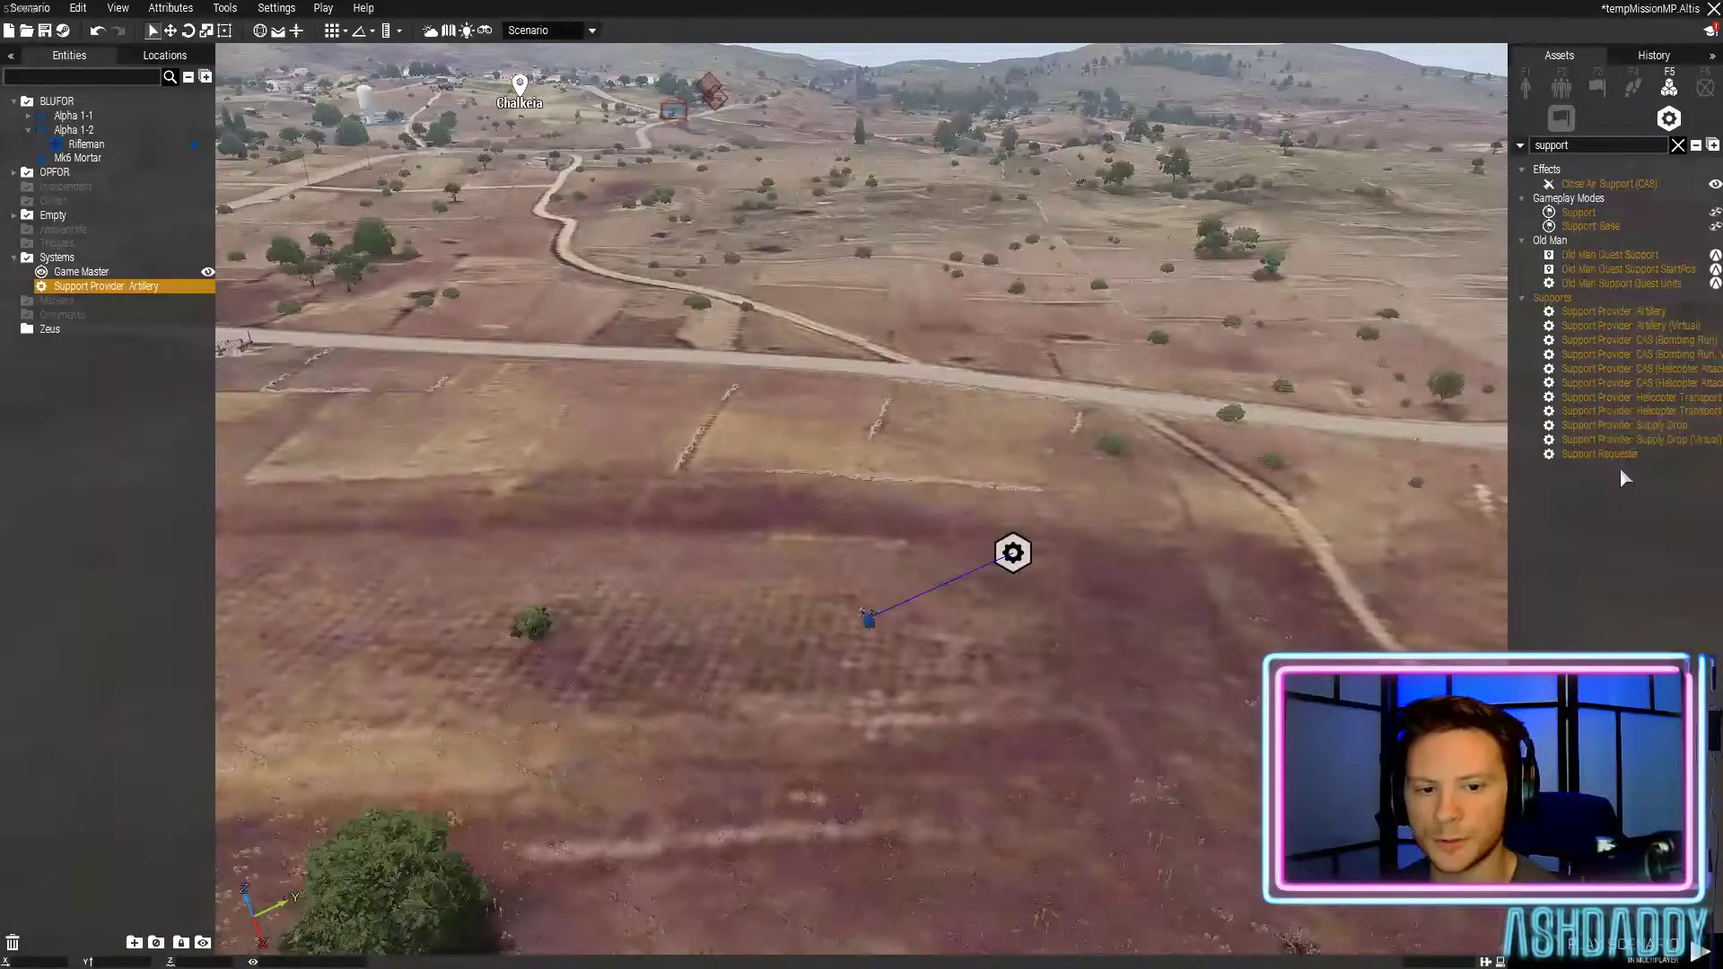
Place a Support Requester module on the open ground near the road junction below Chalkeia
{"action": "left_click", "coordinate": [1621, 458]}
{"action": "key", "text": "w"}
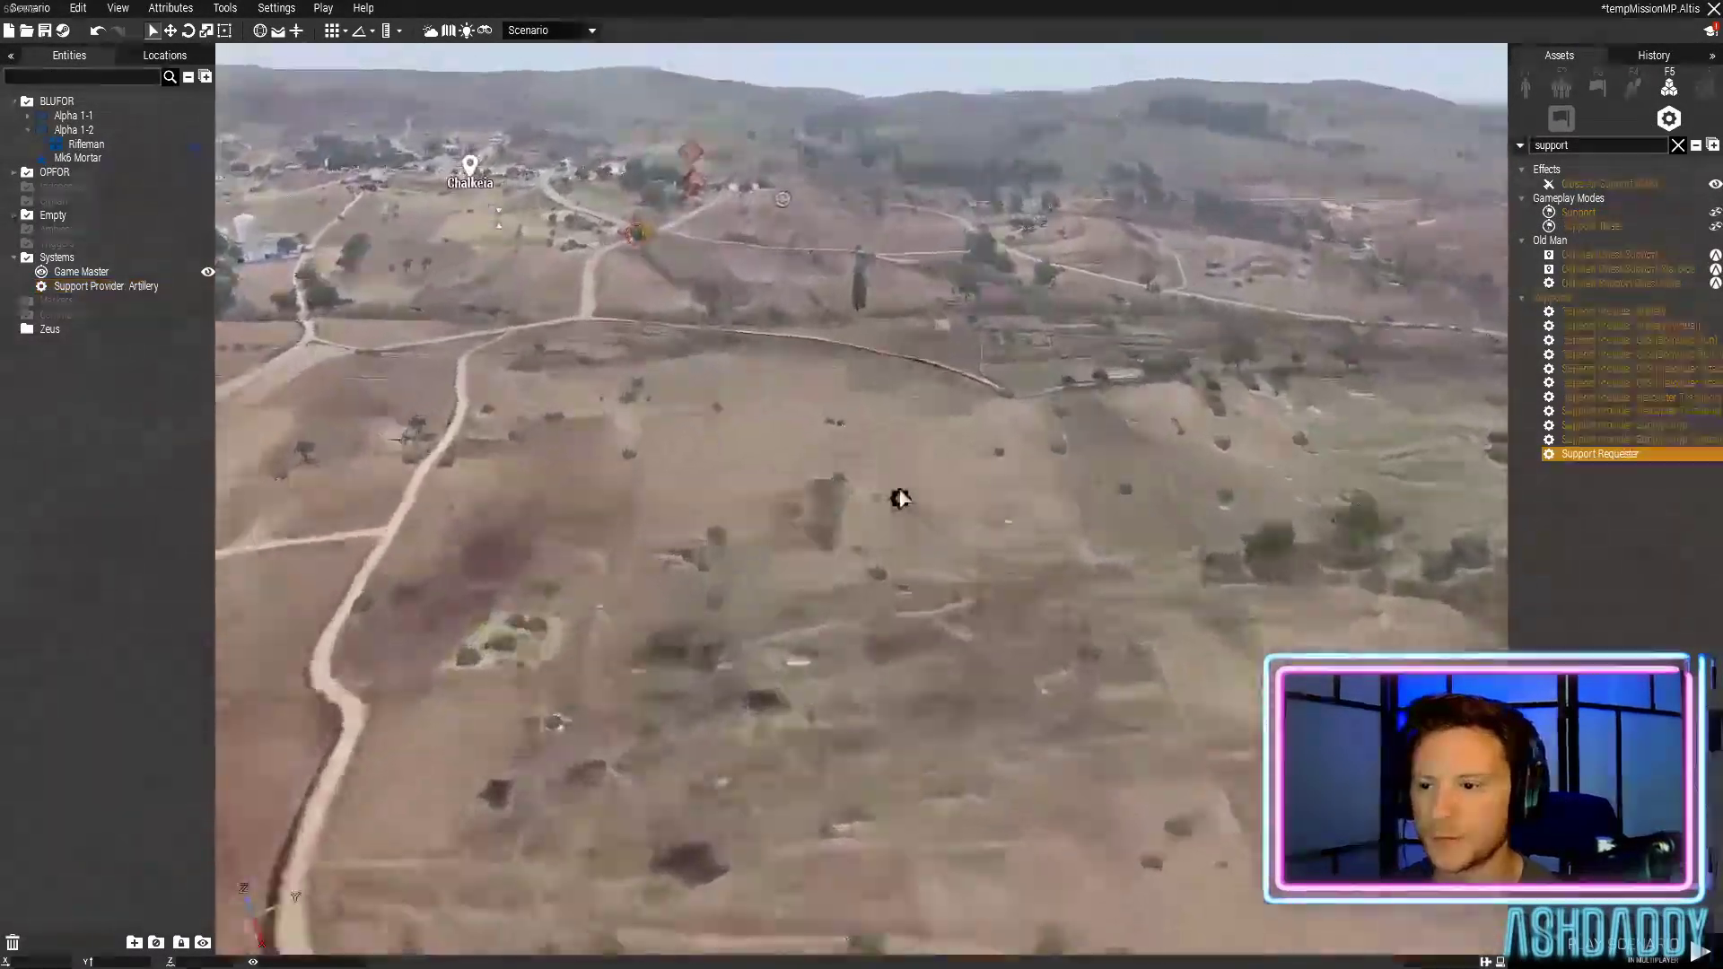
{"action": "key", "text": "w"}
{"action": "key", "text": "a"}
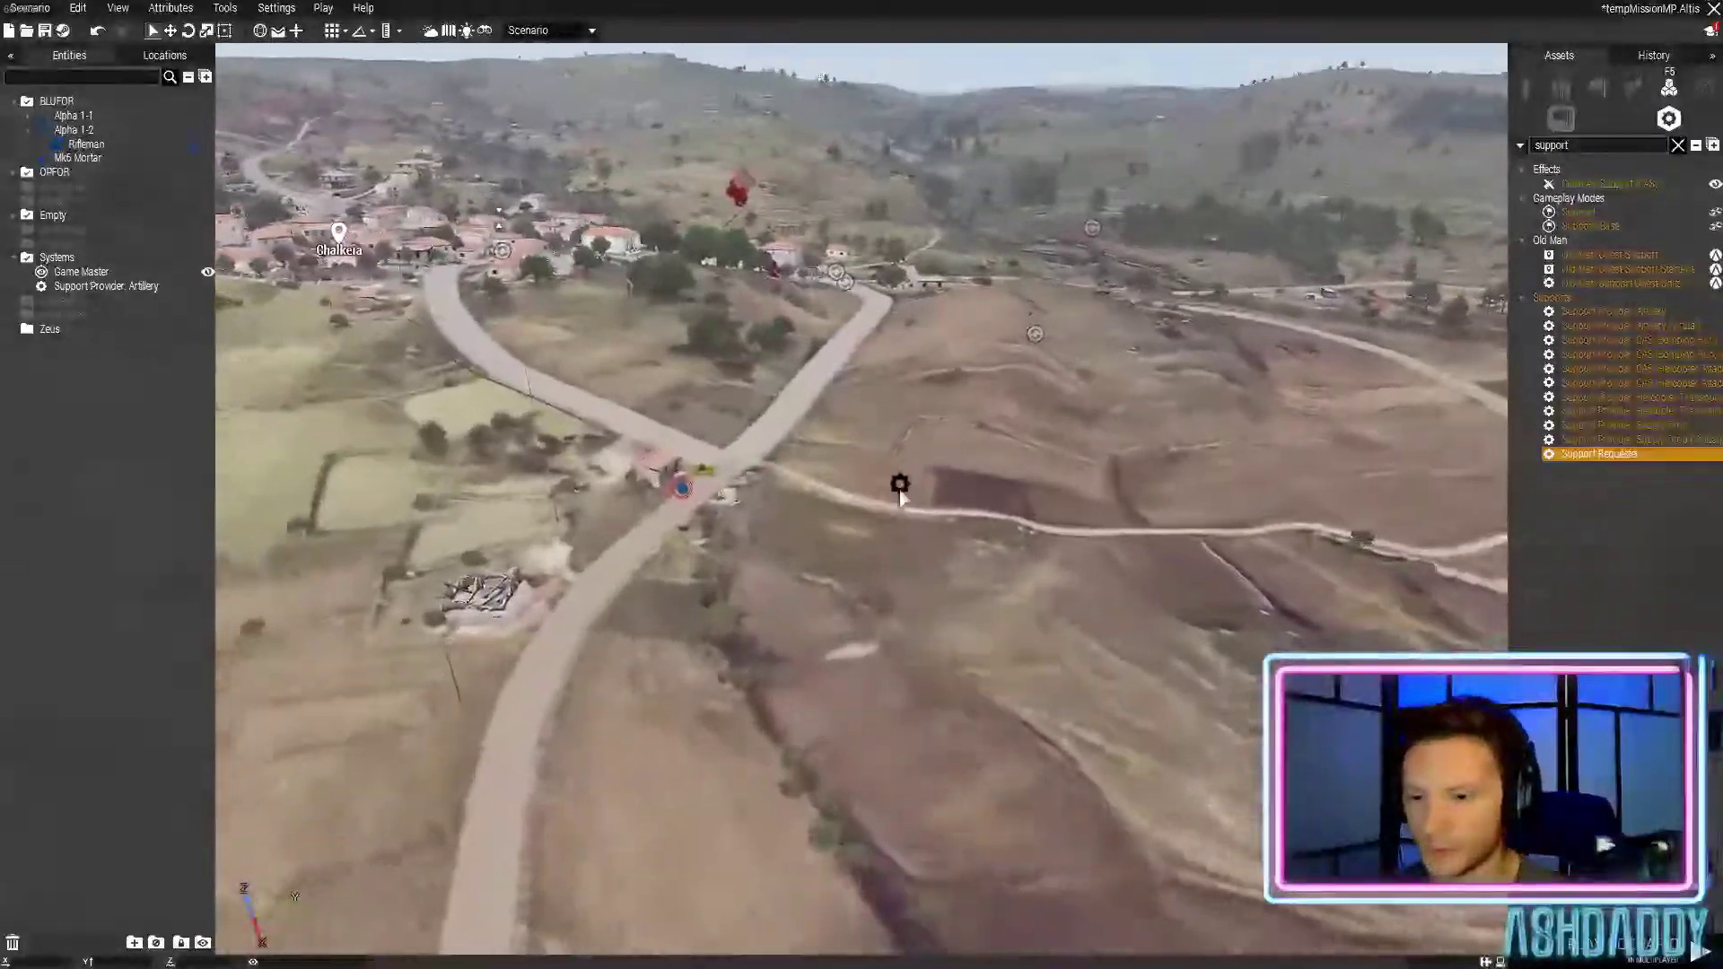
{"action": "key", "text": "z"}
{"action": "left_click", "coordinate": [1057, 473]}
Sync the Support Requester module to the player's soldier beside the small house at the road junction
{"action": "right_click", "coordinate": [1057, 473]}
{"action": "left_click", "coordinate": [1319, 481]}
{"action": "key", "text": "w"}
{"action": "key", "text": "a"}
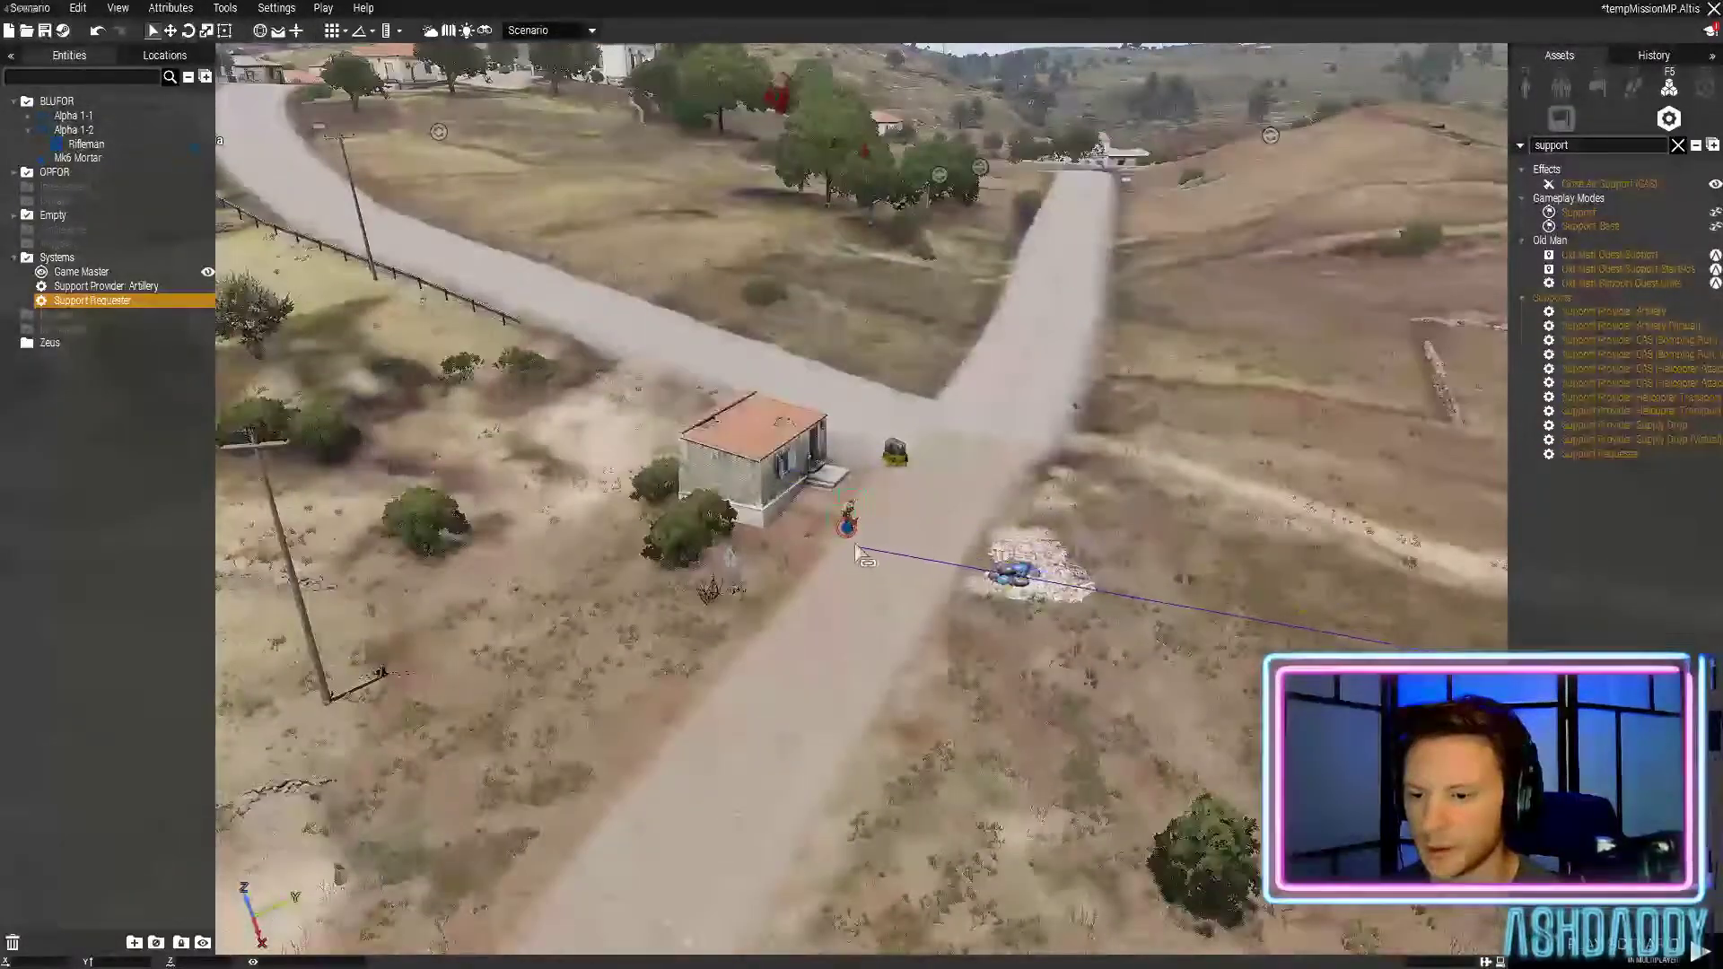
{"action": "left_click", "coordinate": [850, 535]}
Sync the Support Requester module to the Support Provider: Artillery module beside the distant mortar
{"action": "key", "text": "d"}
{"action": "key", "text": "s"}
{"action": "right_click", "coordinate": [976, 491]}
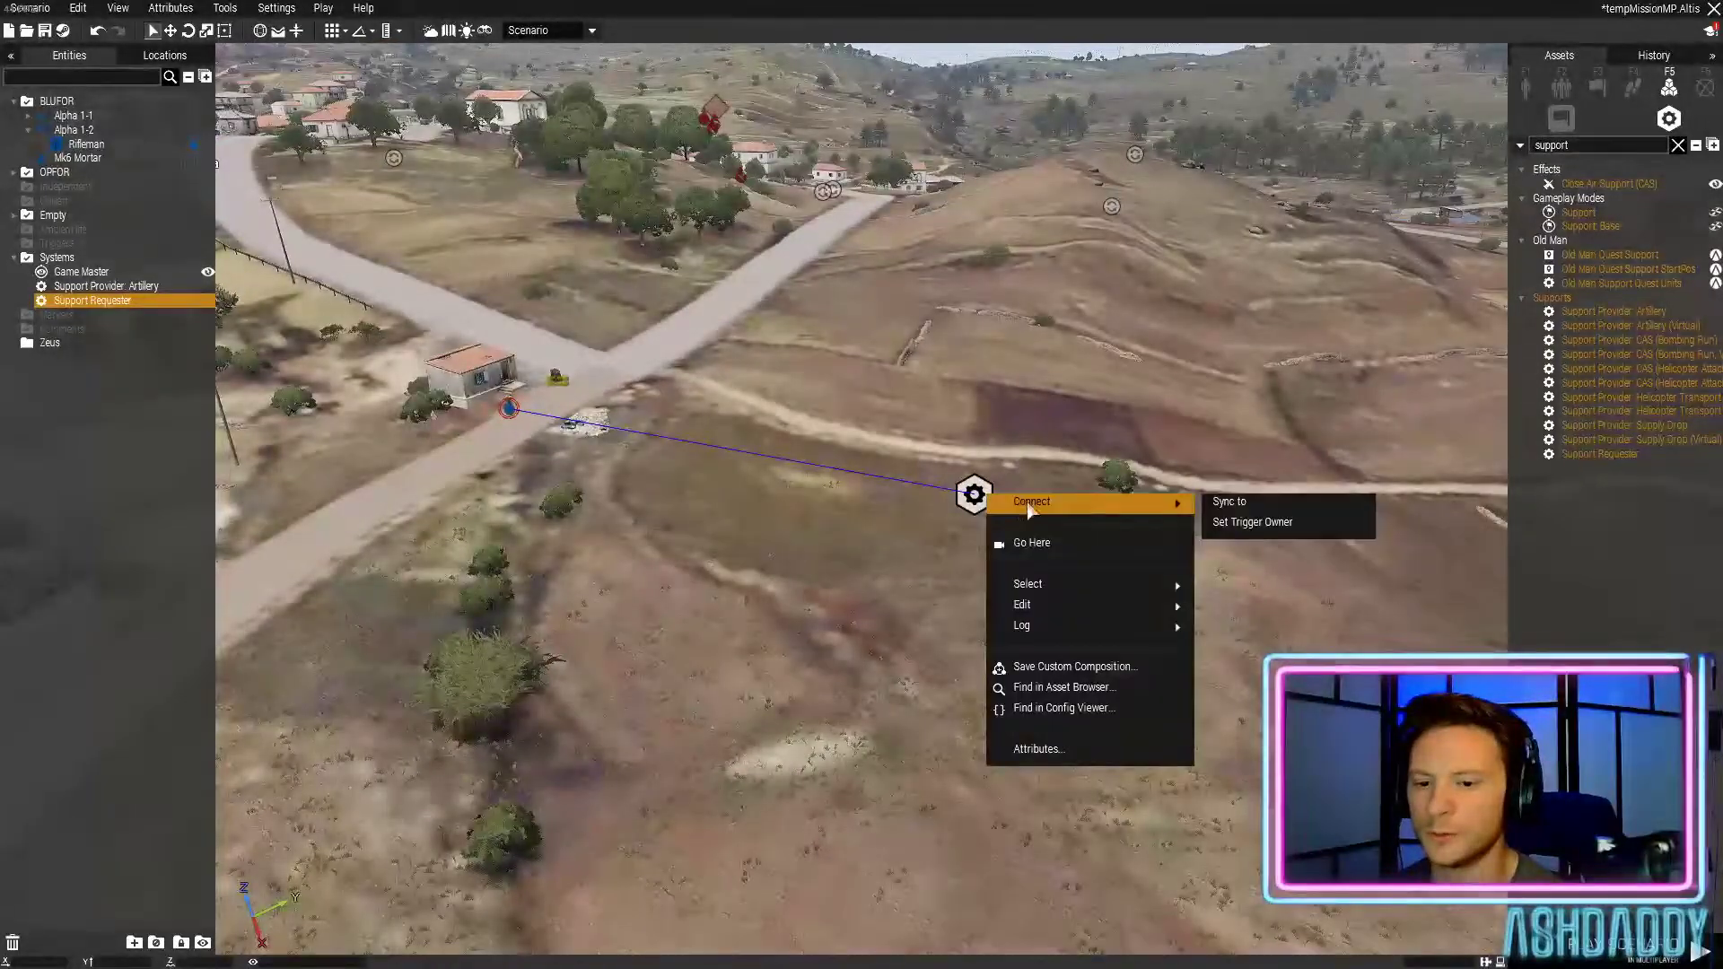
{"action": "left_click", "coordinate": [1234, 498]}
{"action": "key", "text": "d"}
{"action": "key", "text": "q"}
{"action": "key", "text": "s"}
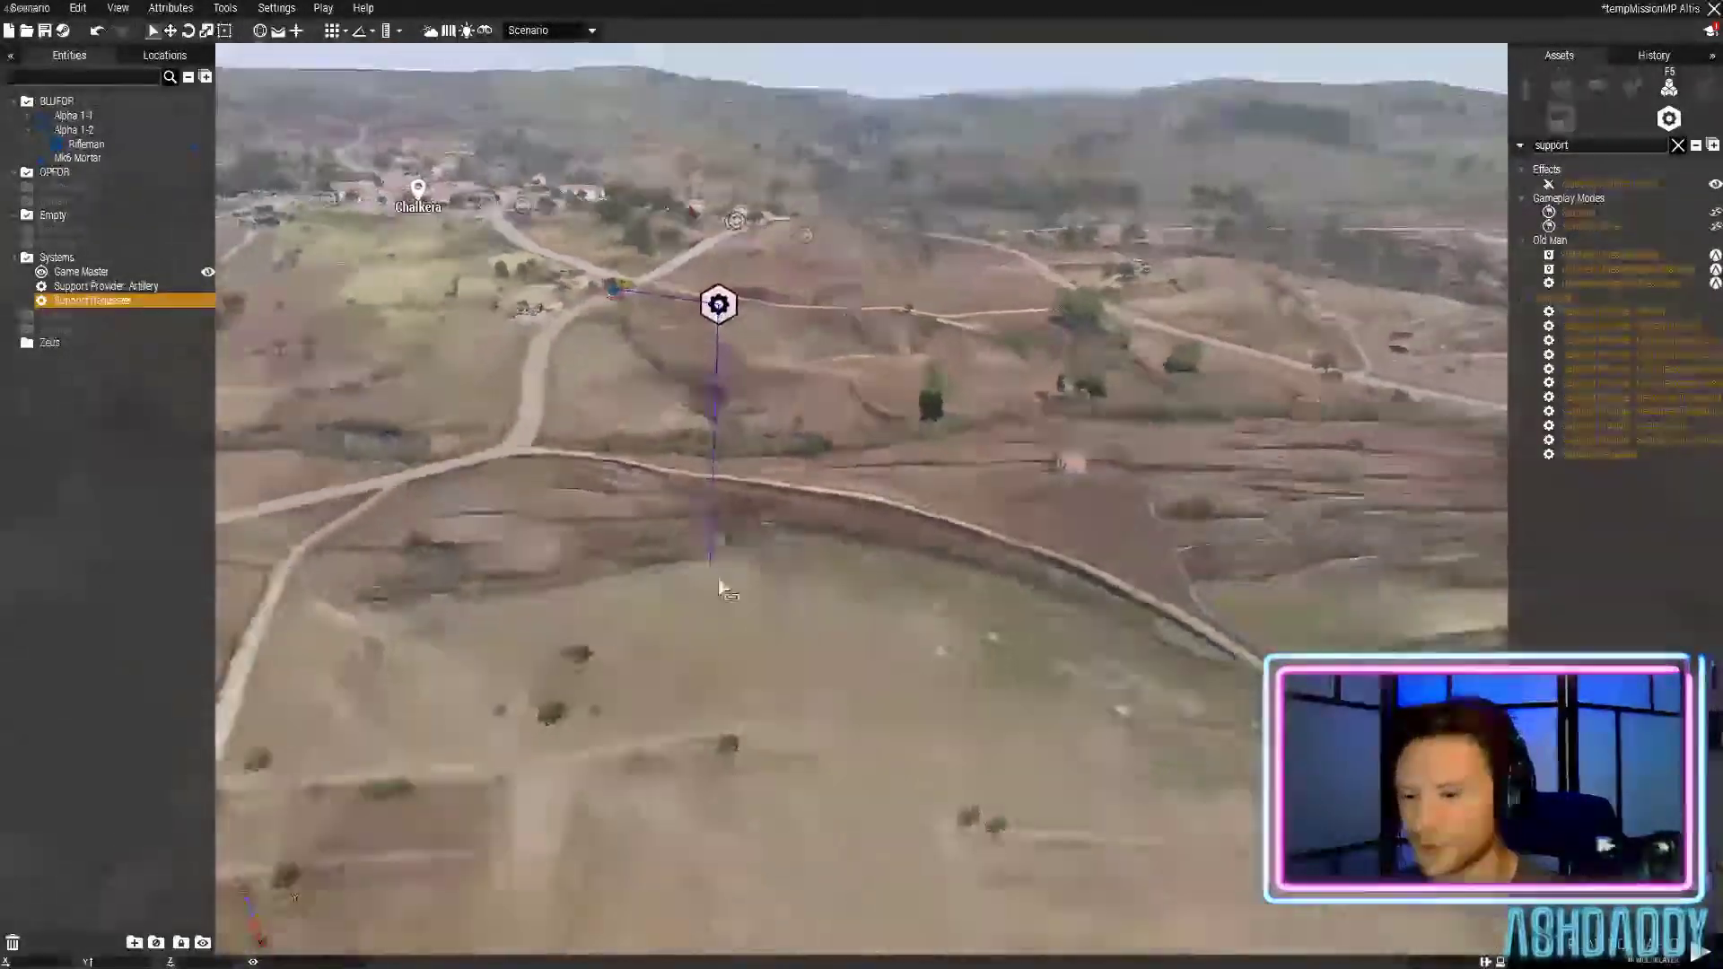
{"action": "key", "text": "s"}
{"action": "key", "text": "d"}
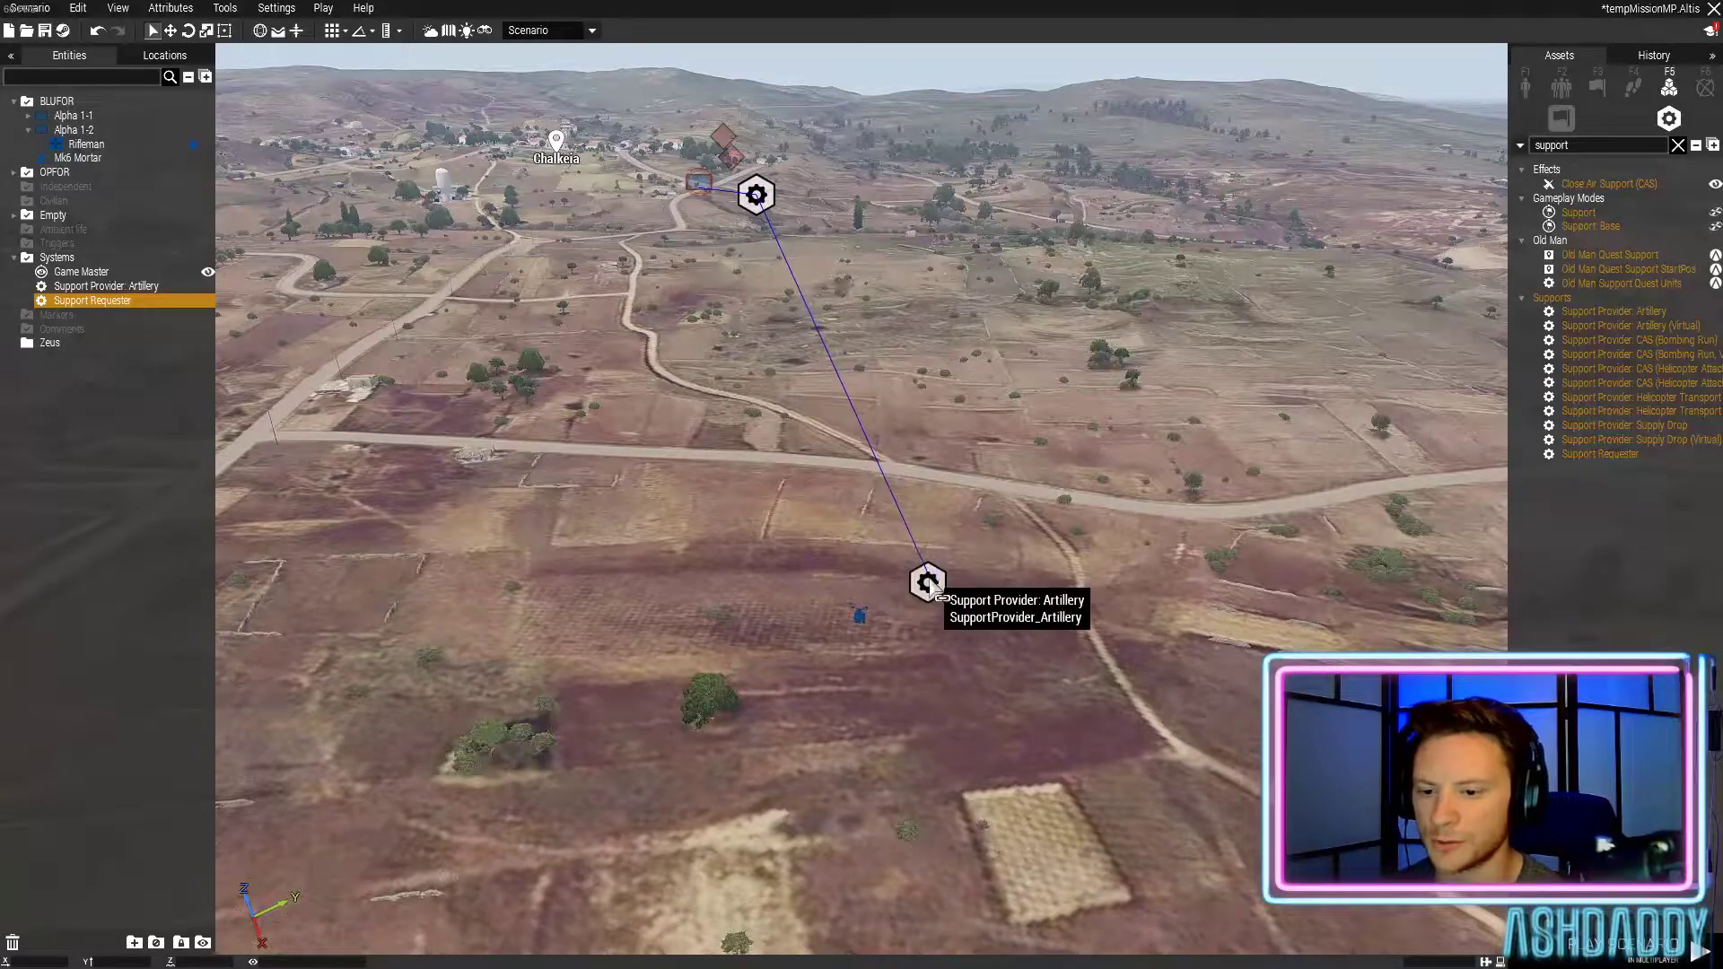
Play the scenario and run the soldier past the supply crate and up the road
{"action": "key", "text": "w"}
{"action": "key", "text": "a"}
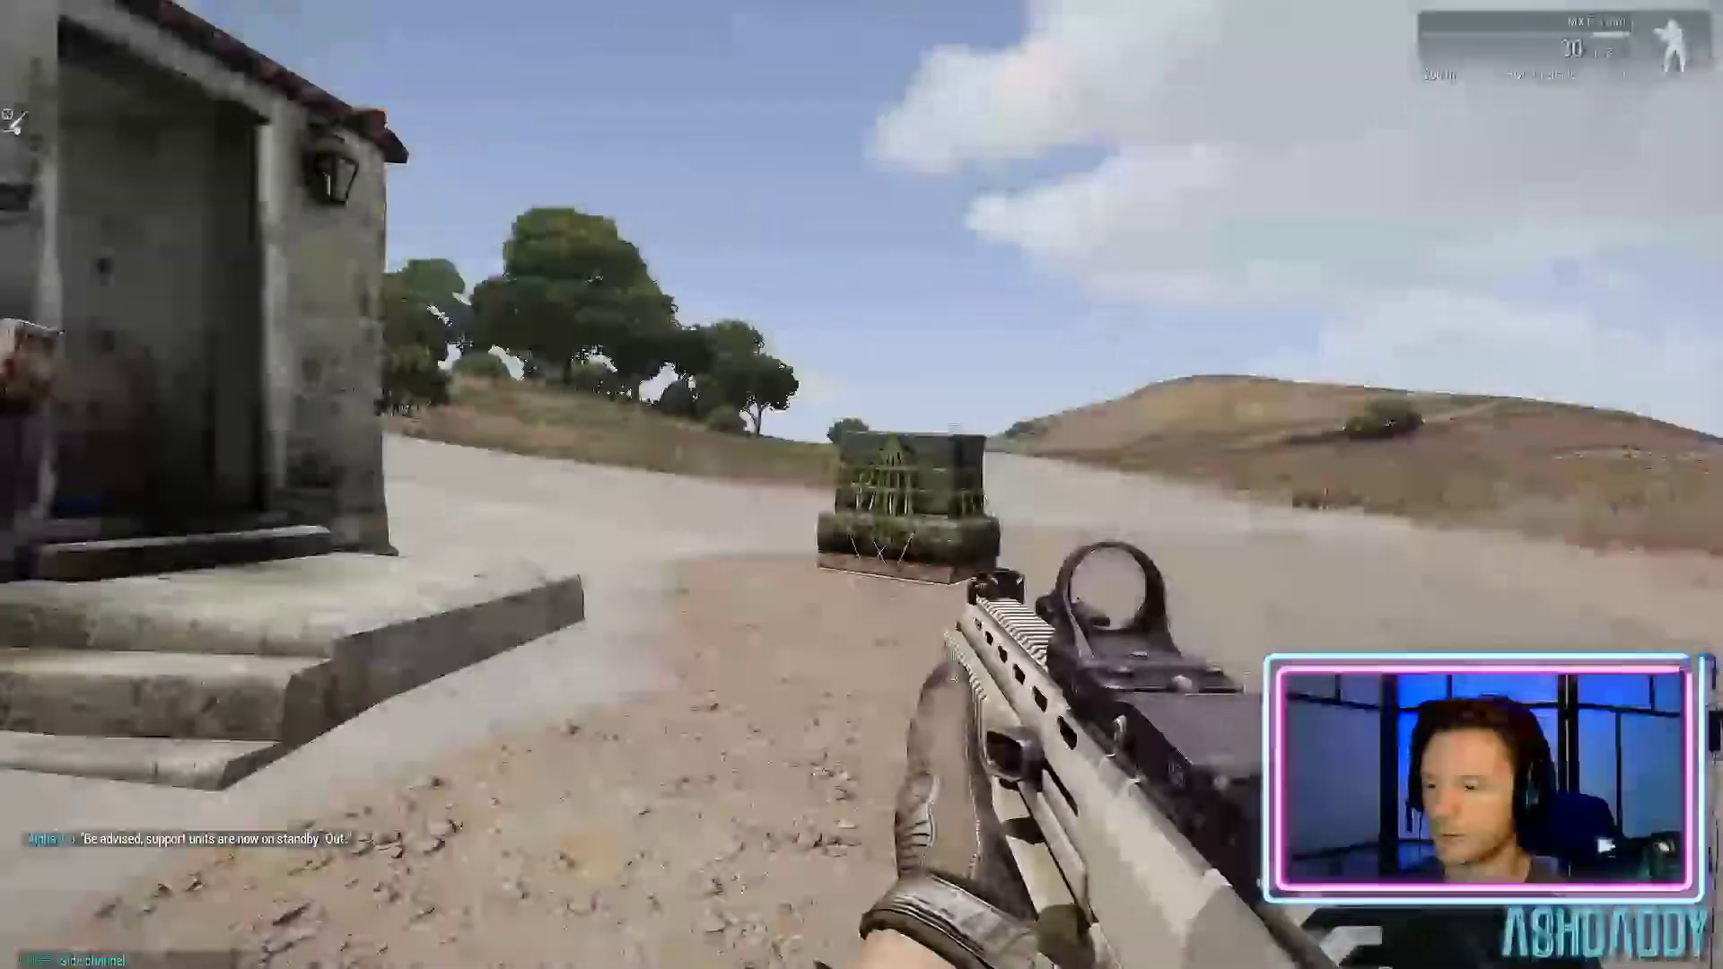
{"action": "key", "text": "w"}
{"action": "key", "text": "d"}
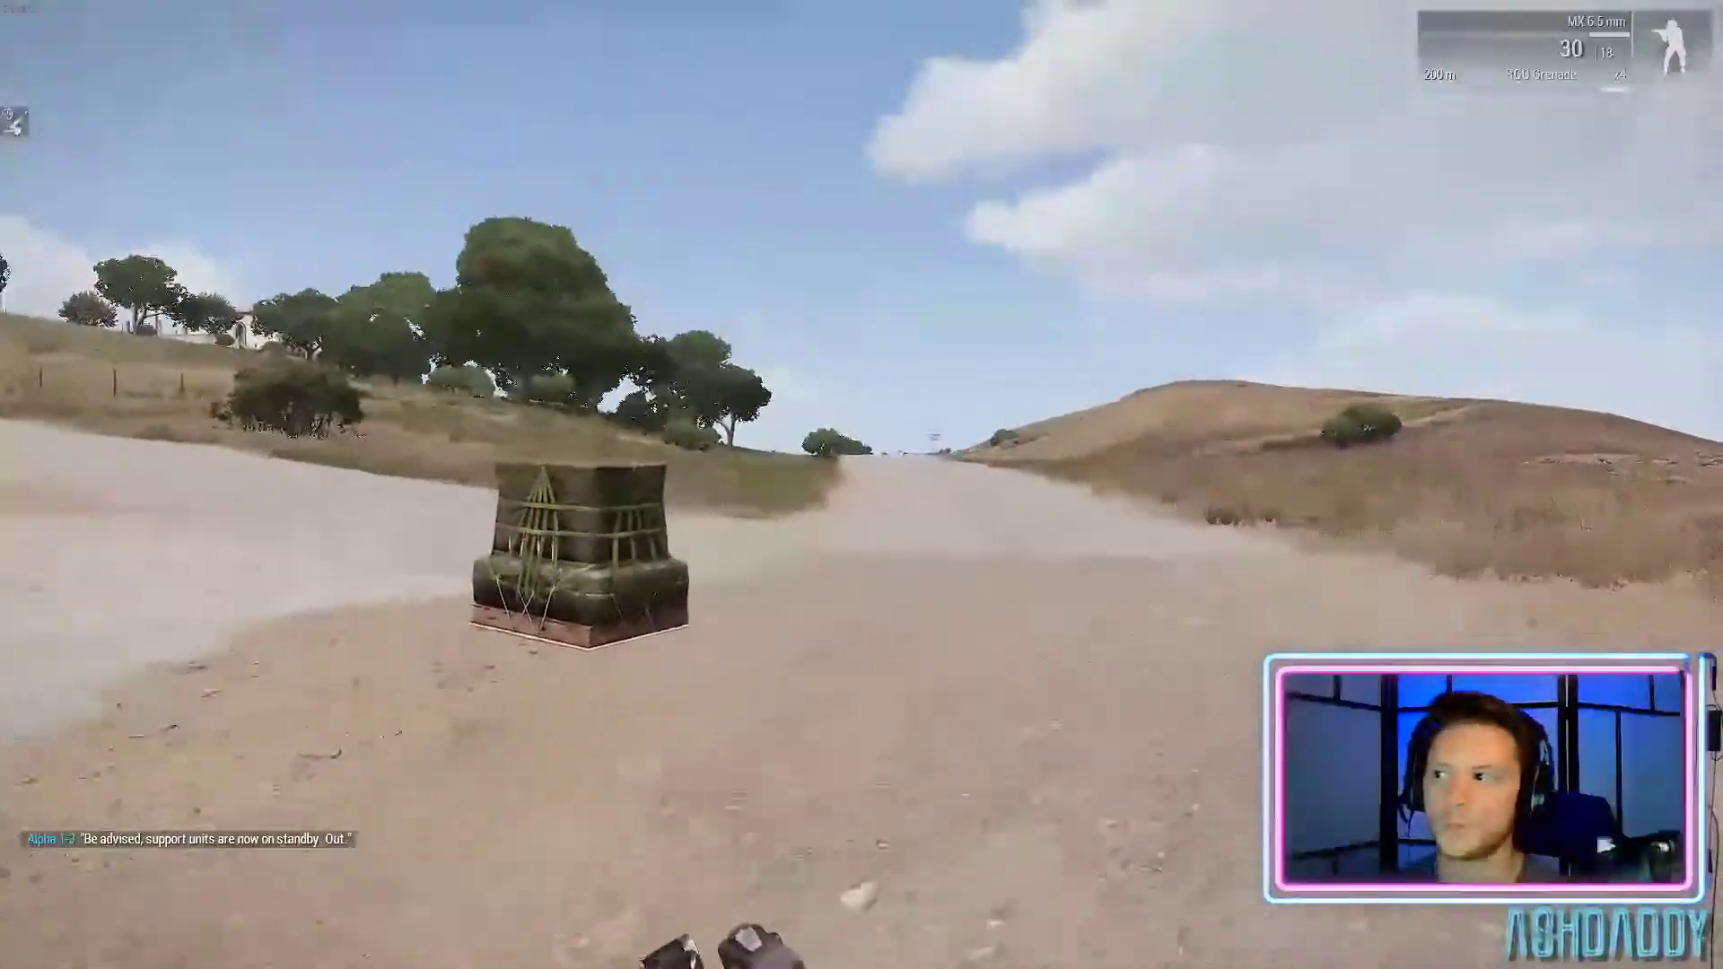
{"action": "key", "text": "w"}
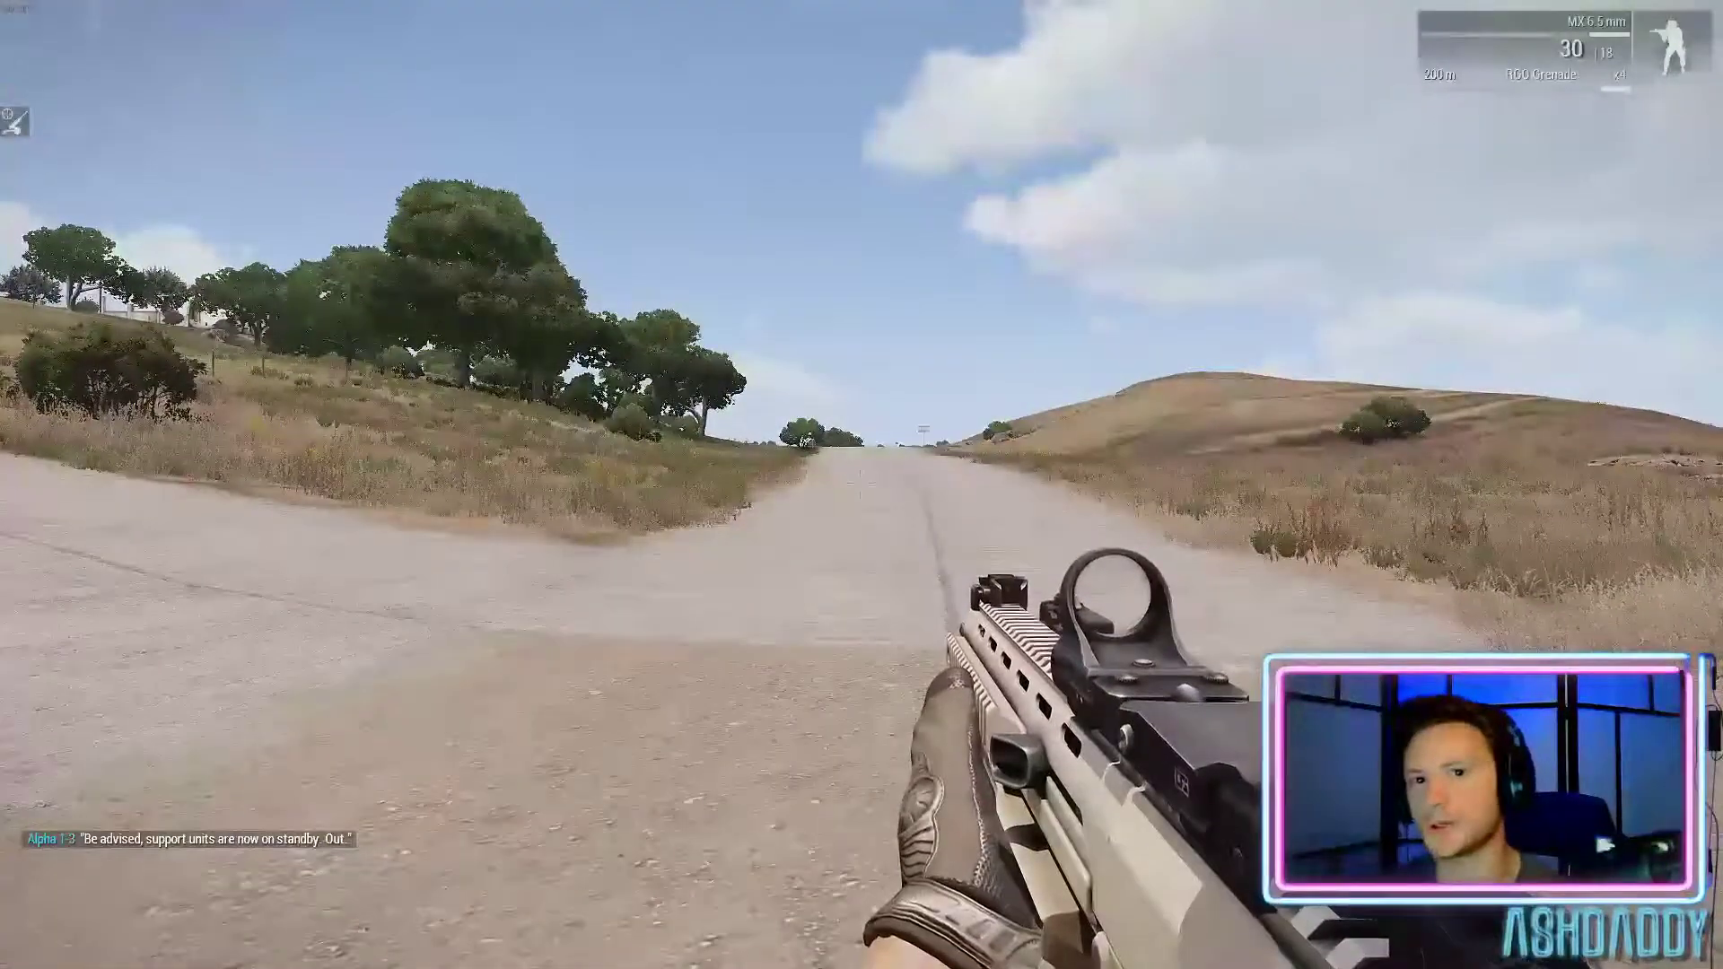
{"action": "key", "text": "d"}
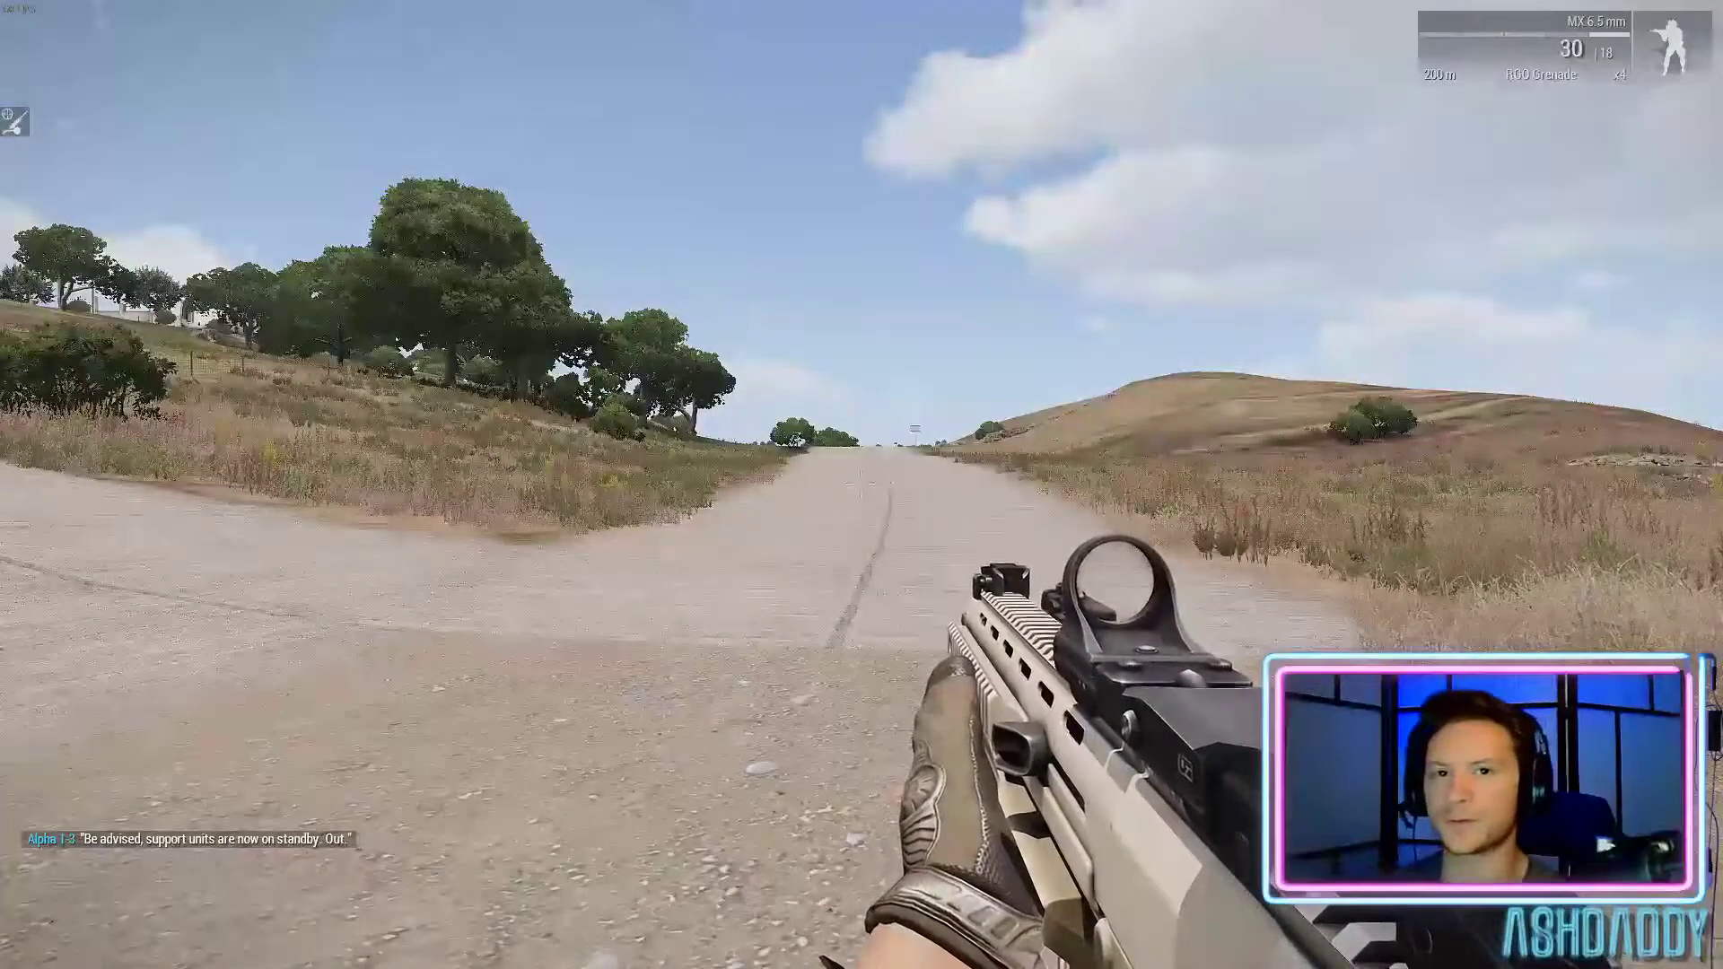
{"action": "key", "text": "shift+w"}
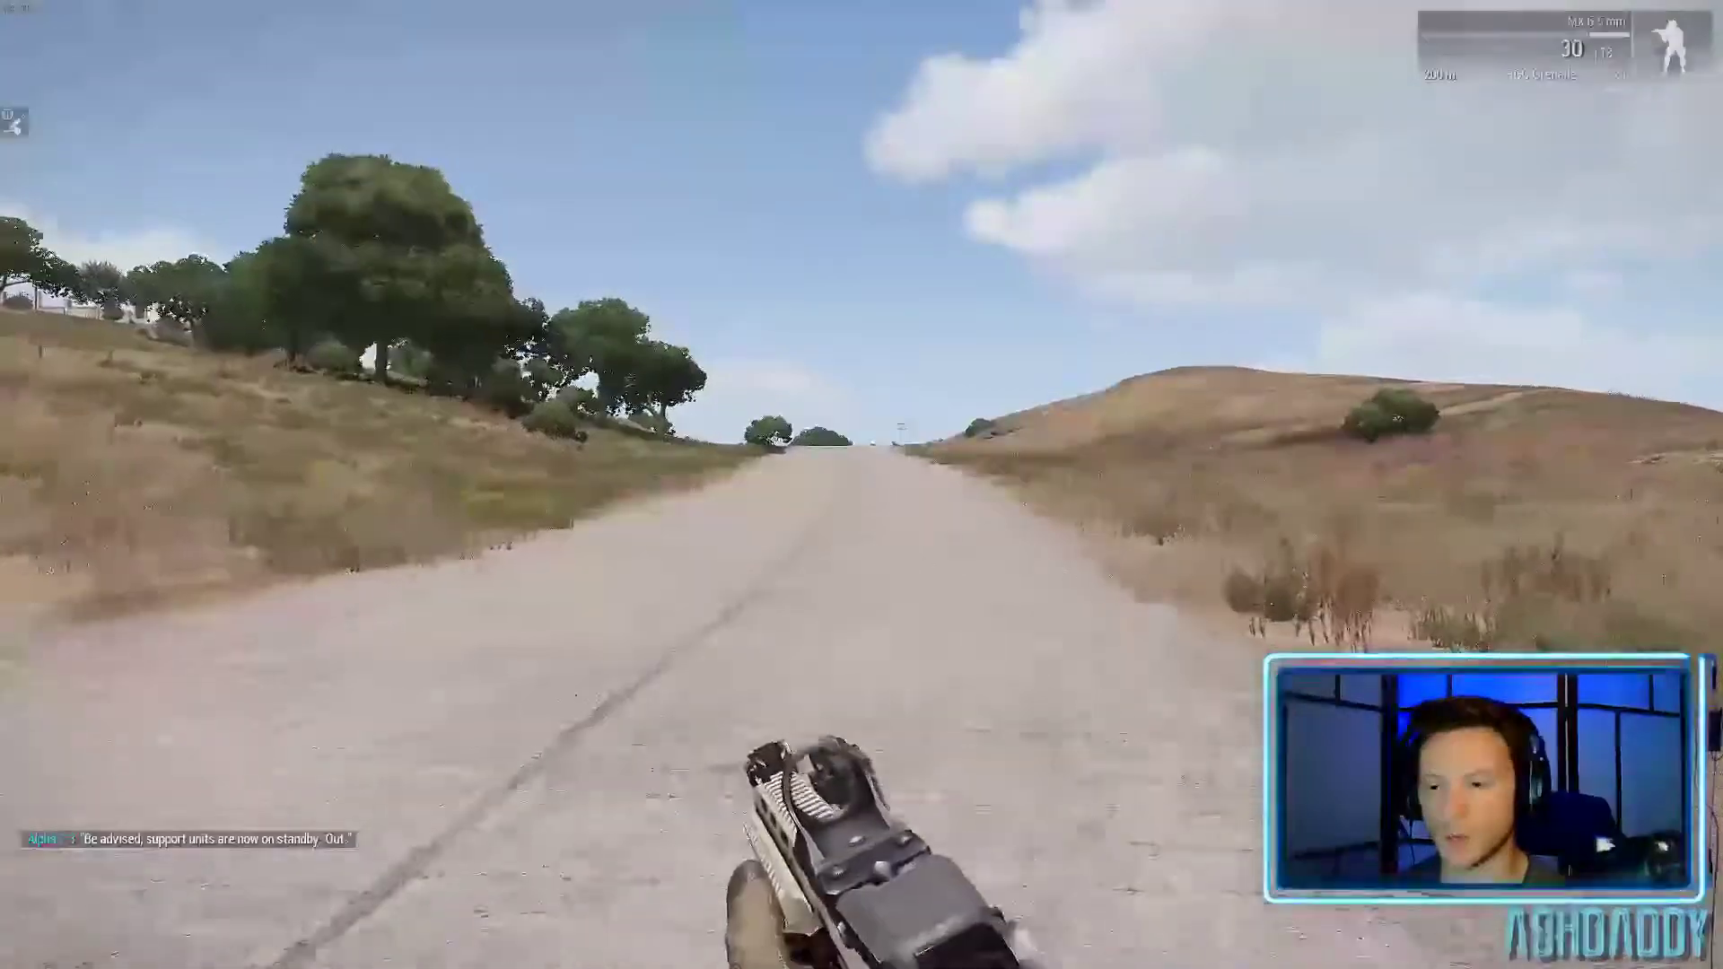
{"action": "key", "text": "shift+w"}
{"action": "key", "text": "d"}
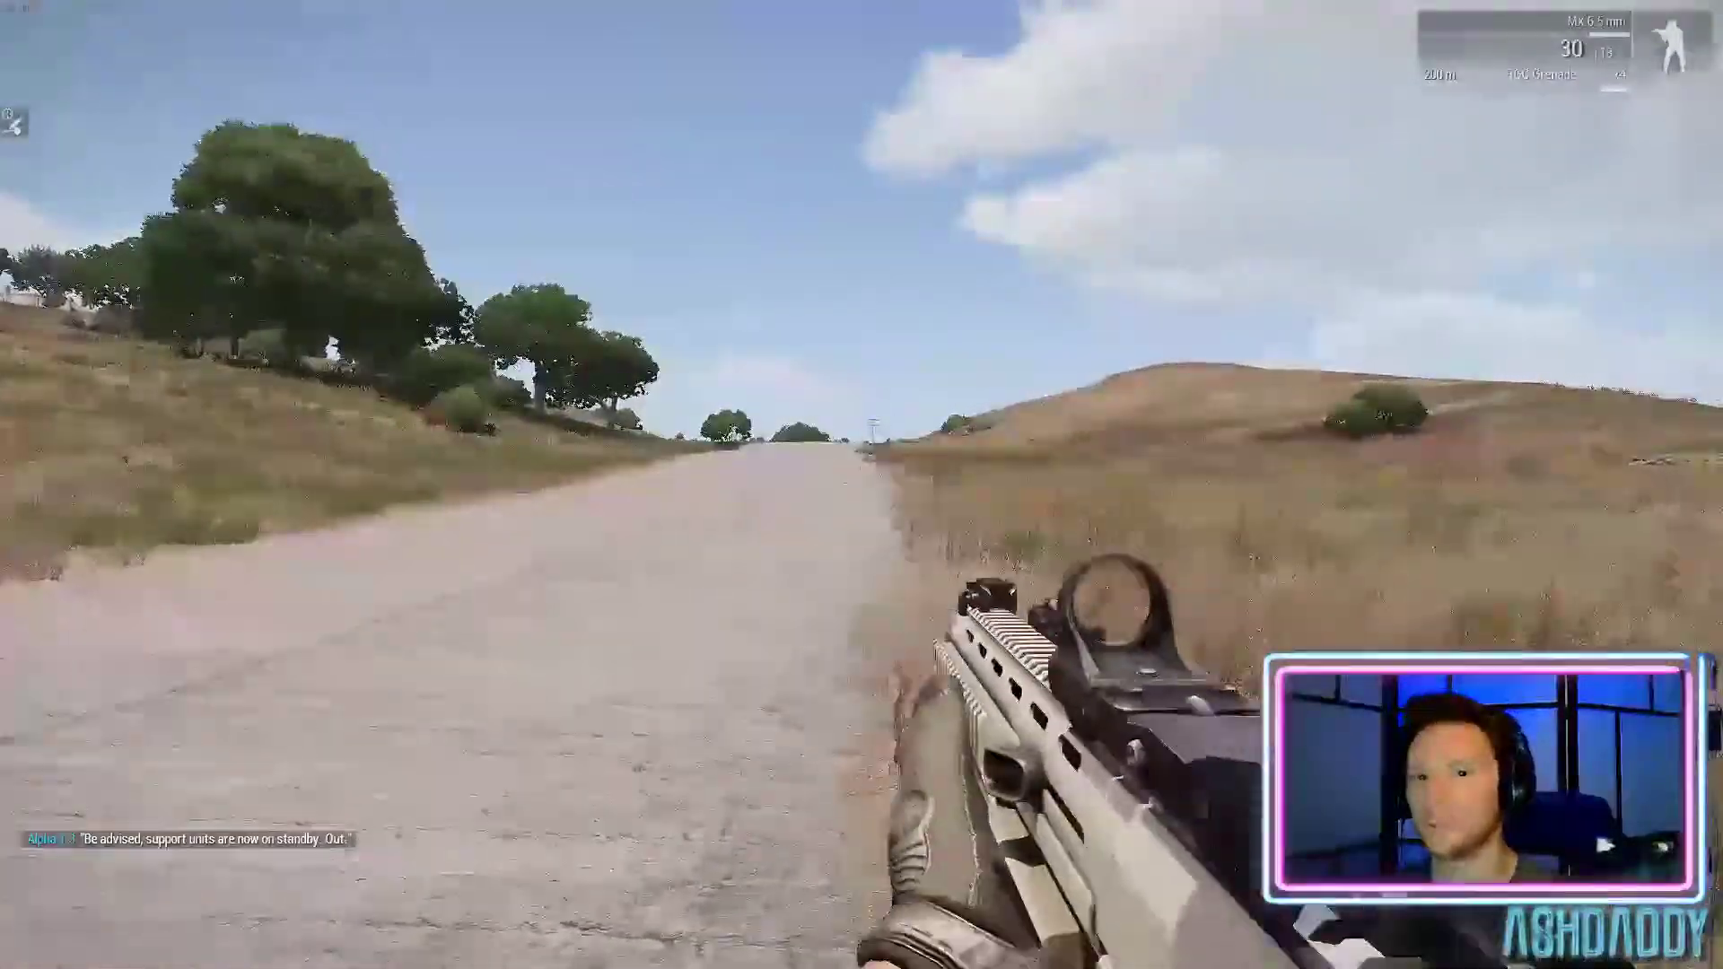
{"action": "key", "text": "shift+w"}
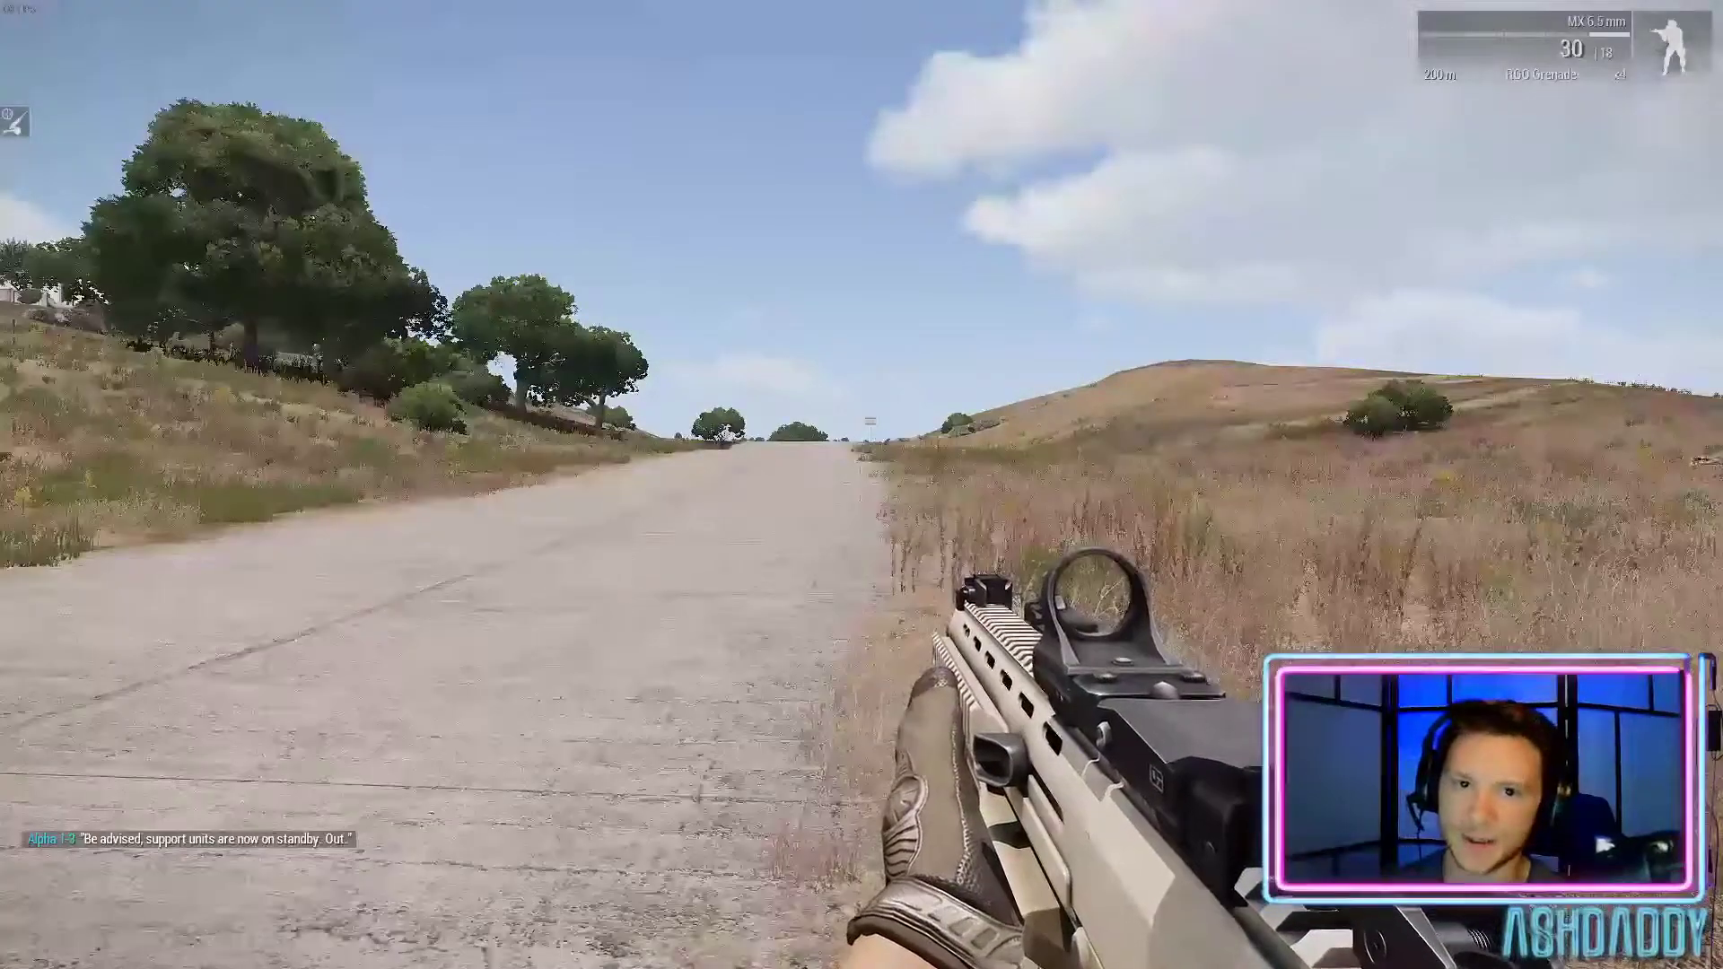
Open the soldier's command menu and go to its Supports list
{"action": "key", "text": "BackSpace"}
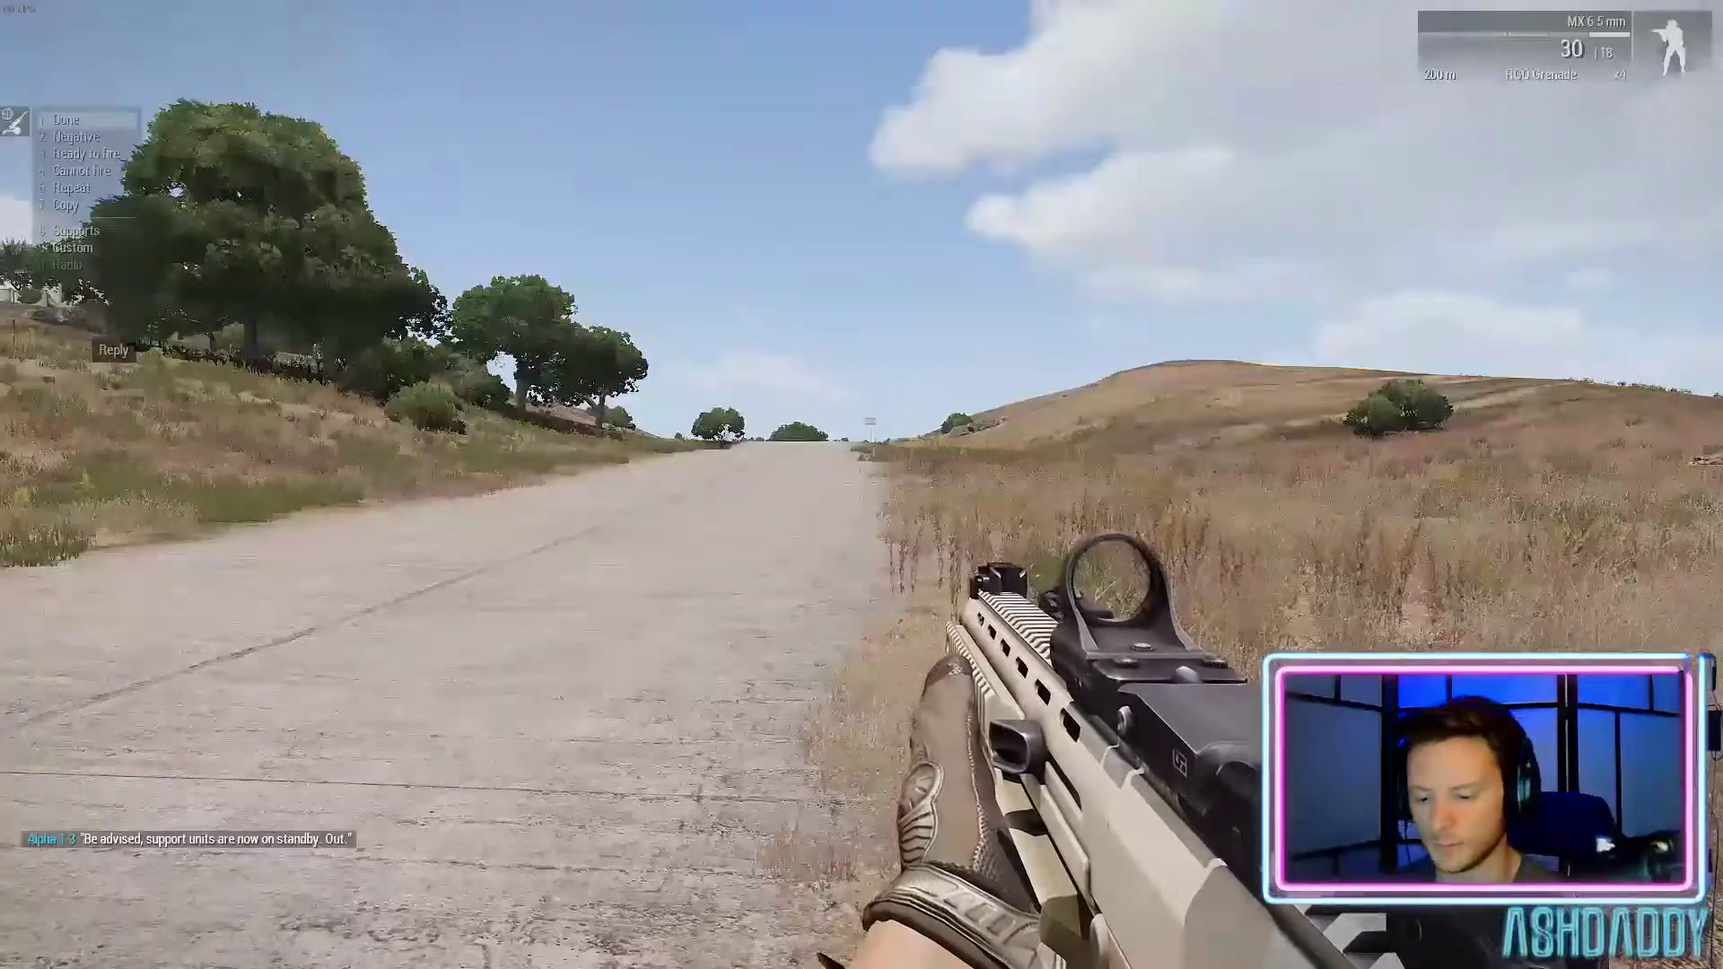
{"action": "key", "text": "d"}
{"action": "scroll", "coordinate": [85, 179], "scroll_direction": "down", "scroll_amount": 6}
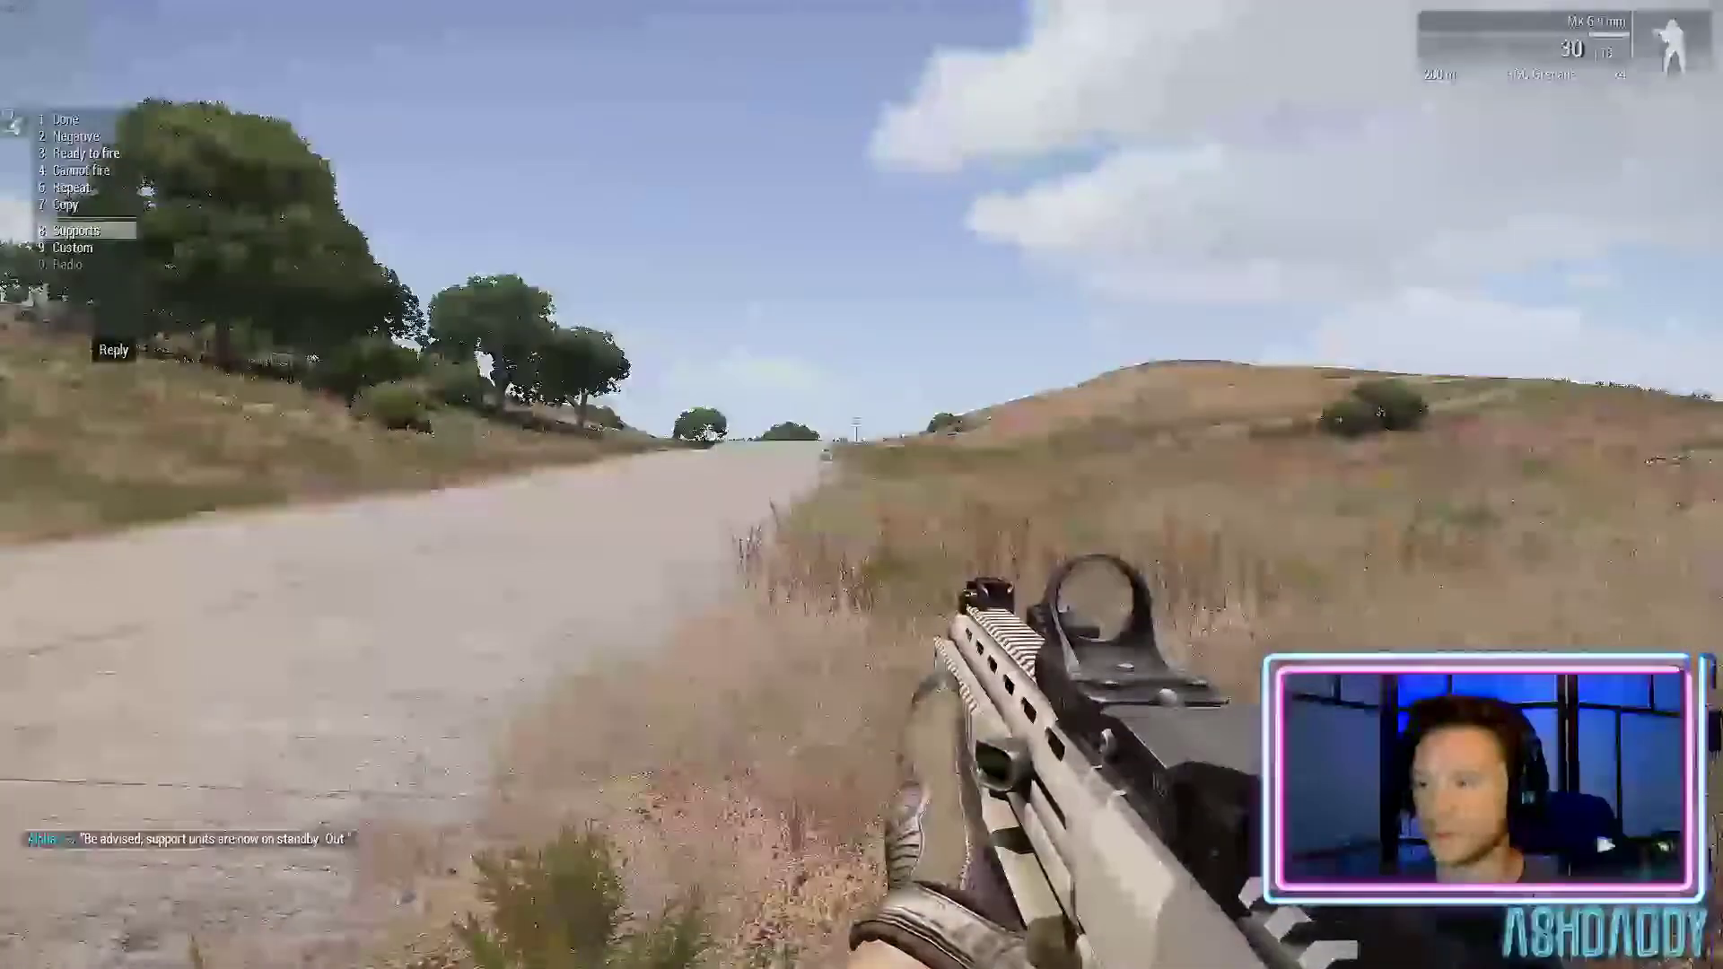
{"action": "key", "text": "8"}
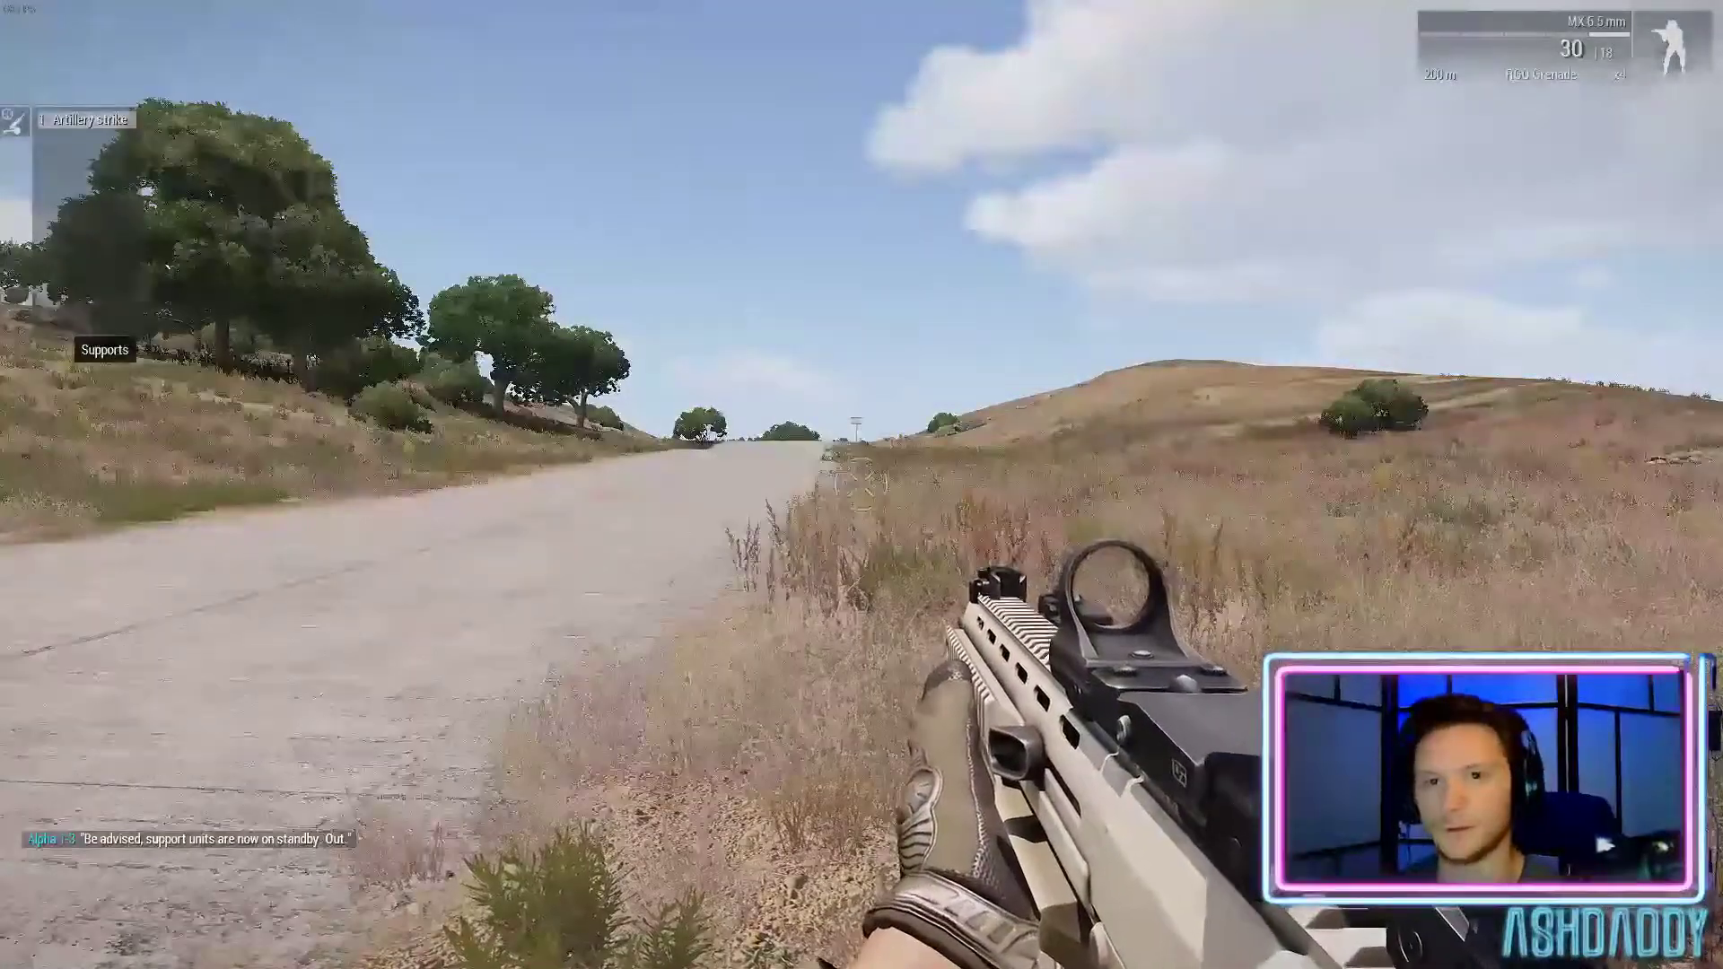
Run off the road through the grass to a spot overlooking the open valley and crouch there
{"action": "key", "text": "w"}
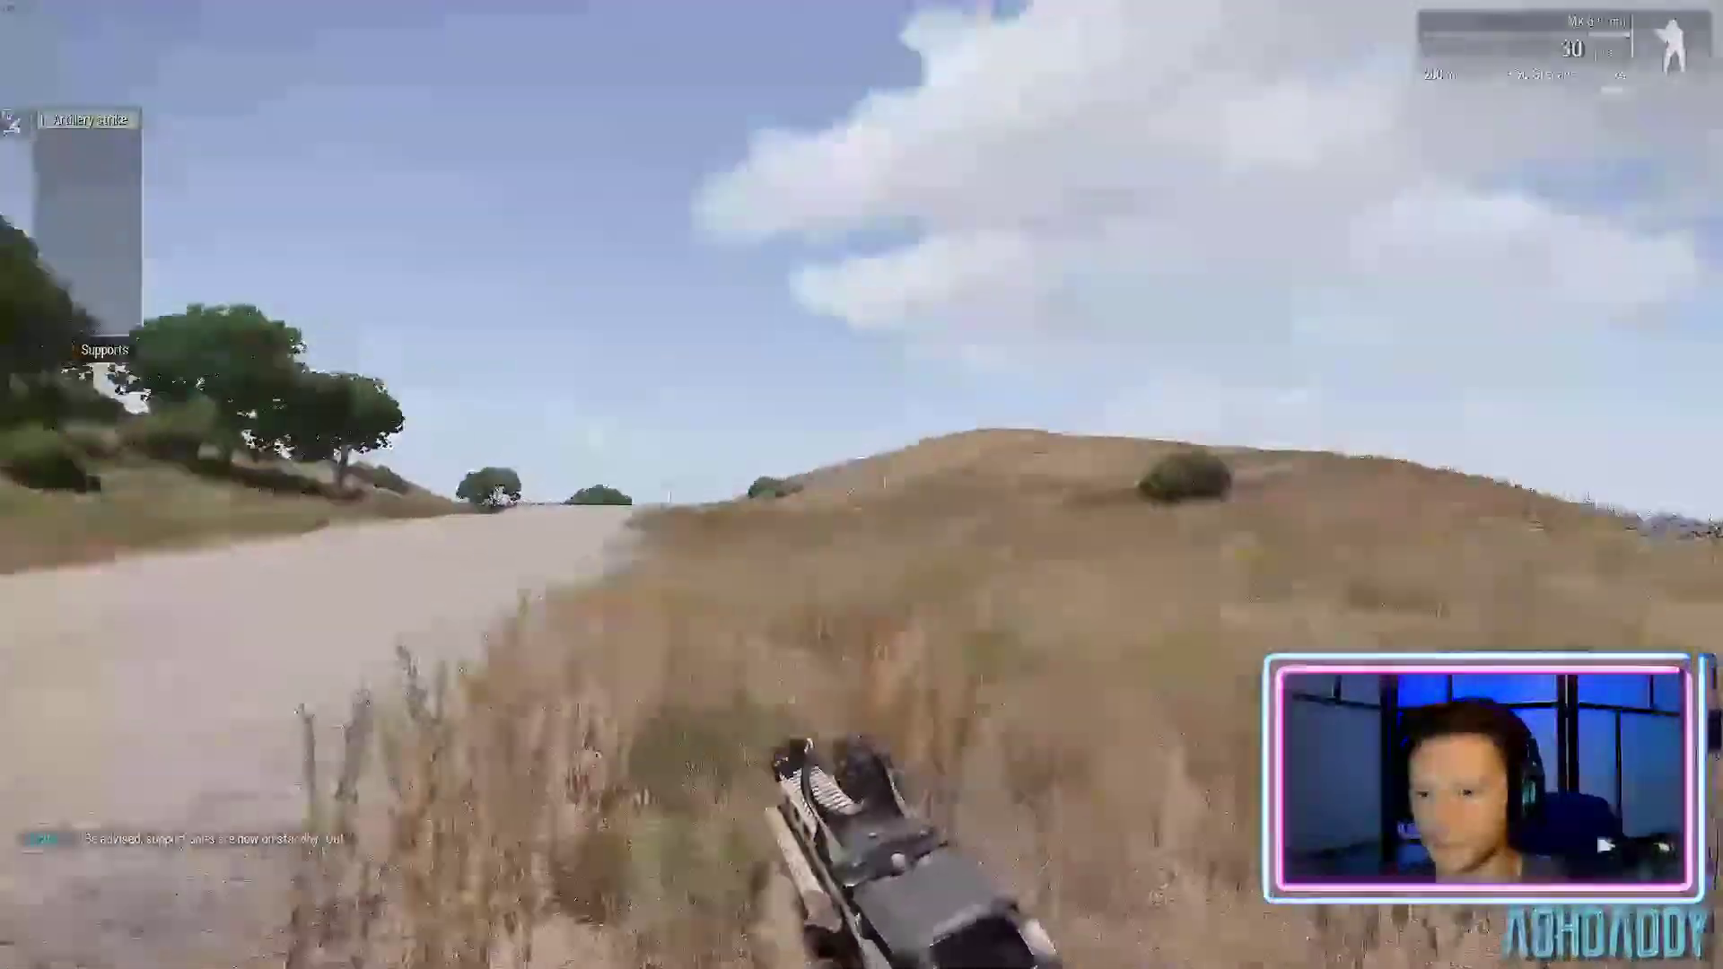
{"action": "key", "text": "w"}
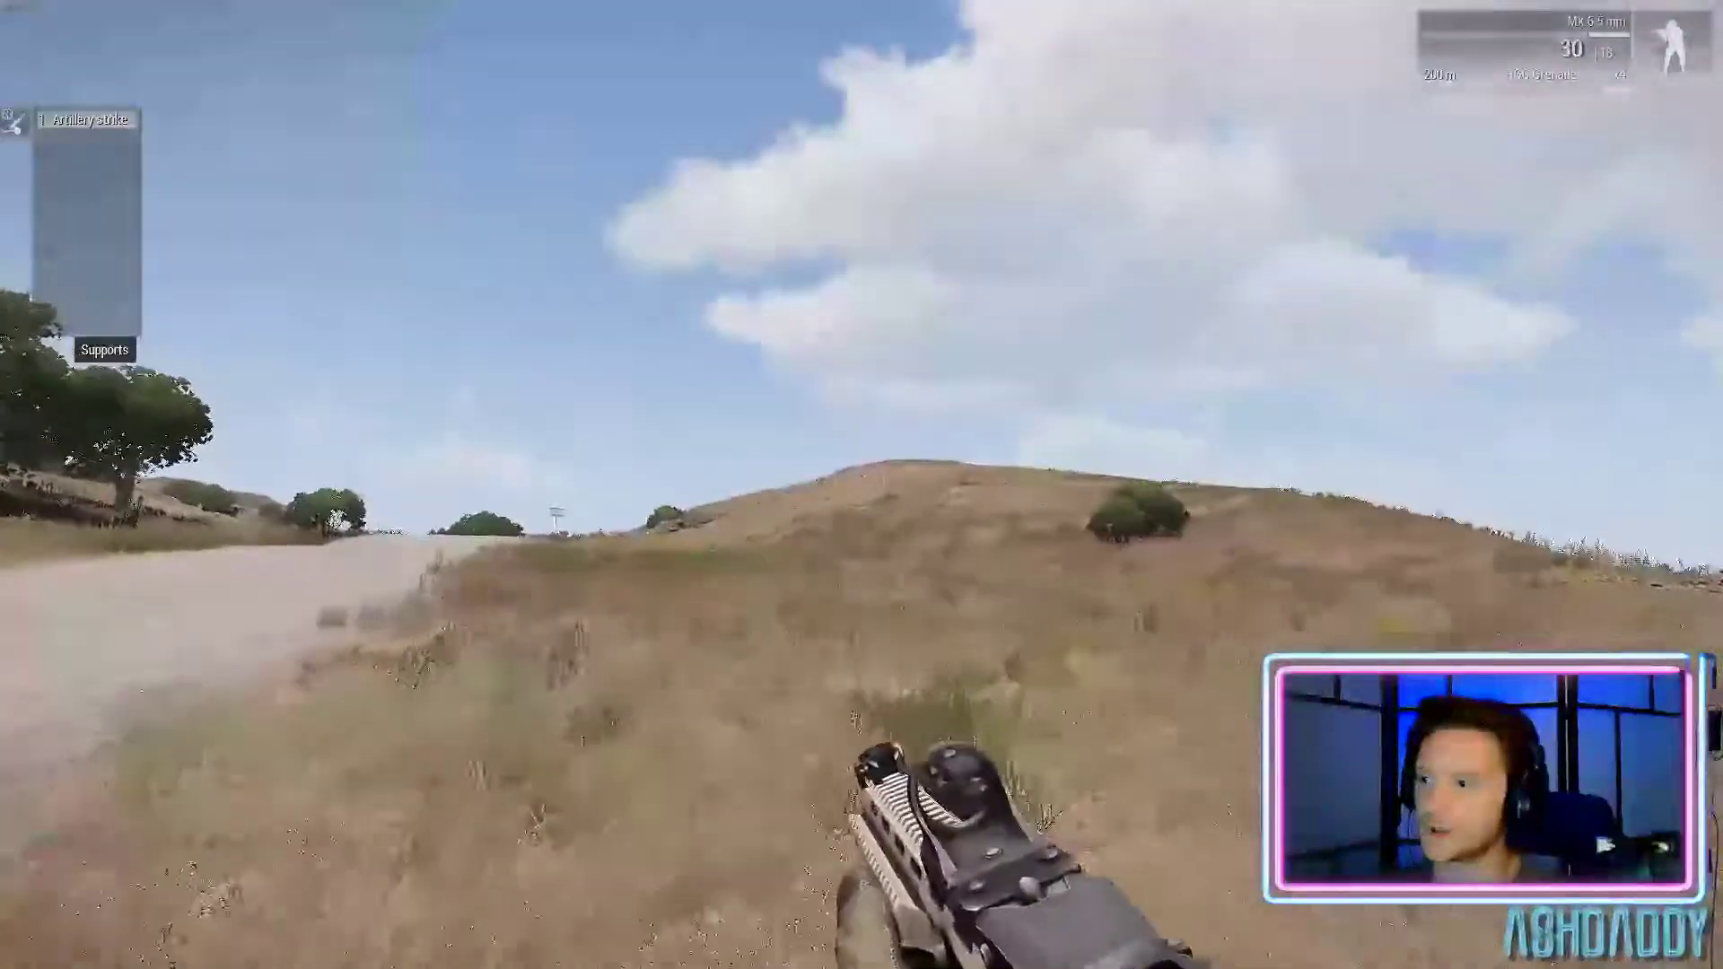
{"action": "key", "text": "w"}
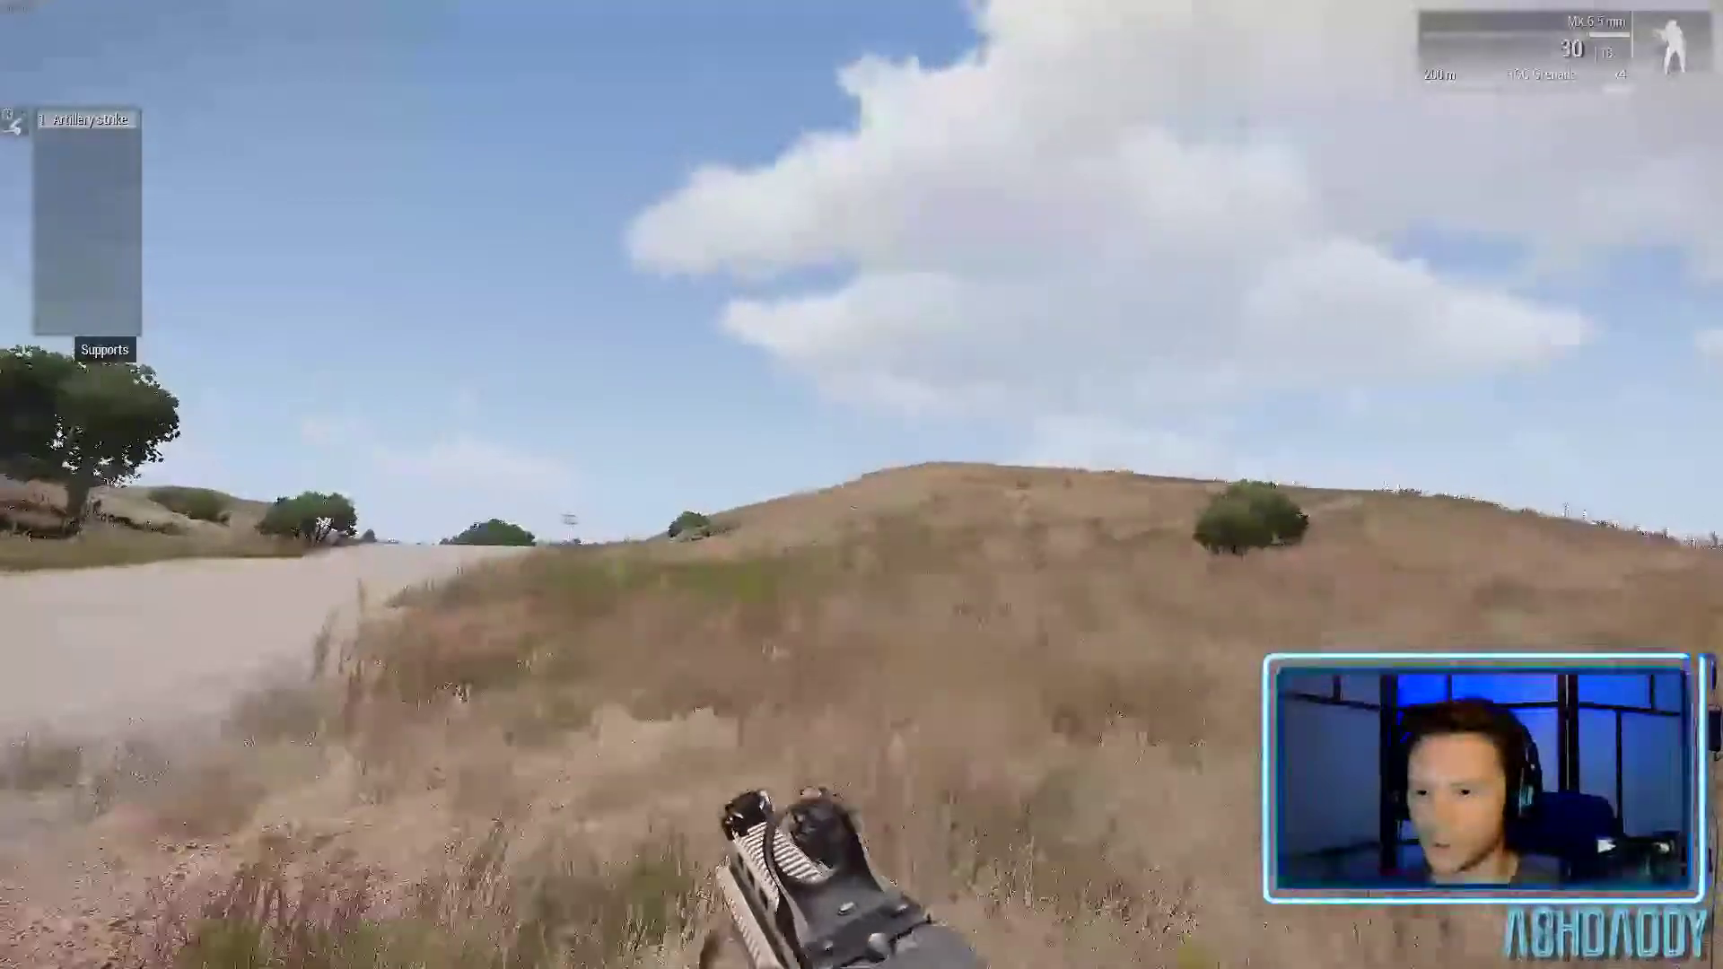
{"action": "key", "text": "w"}
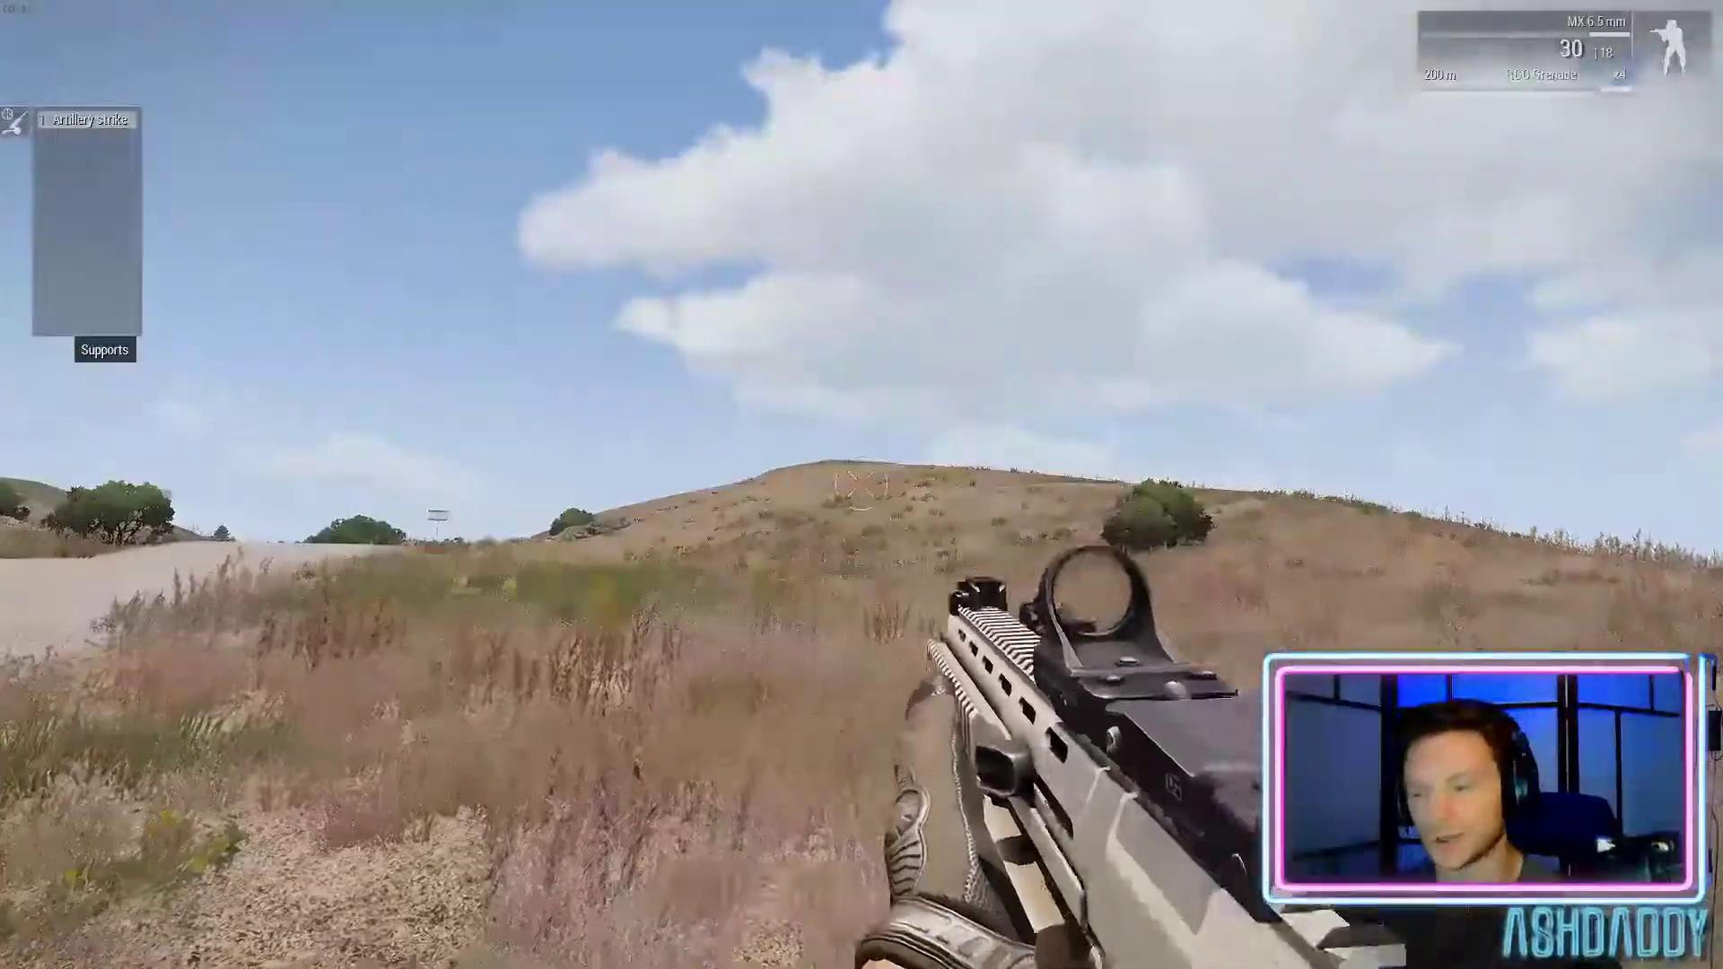
{"action": "key", "text": "w"}
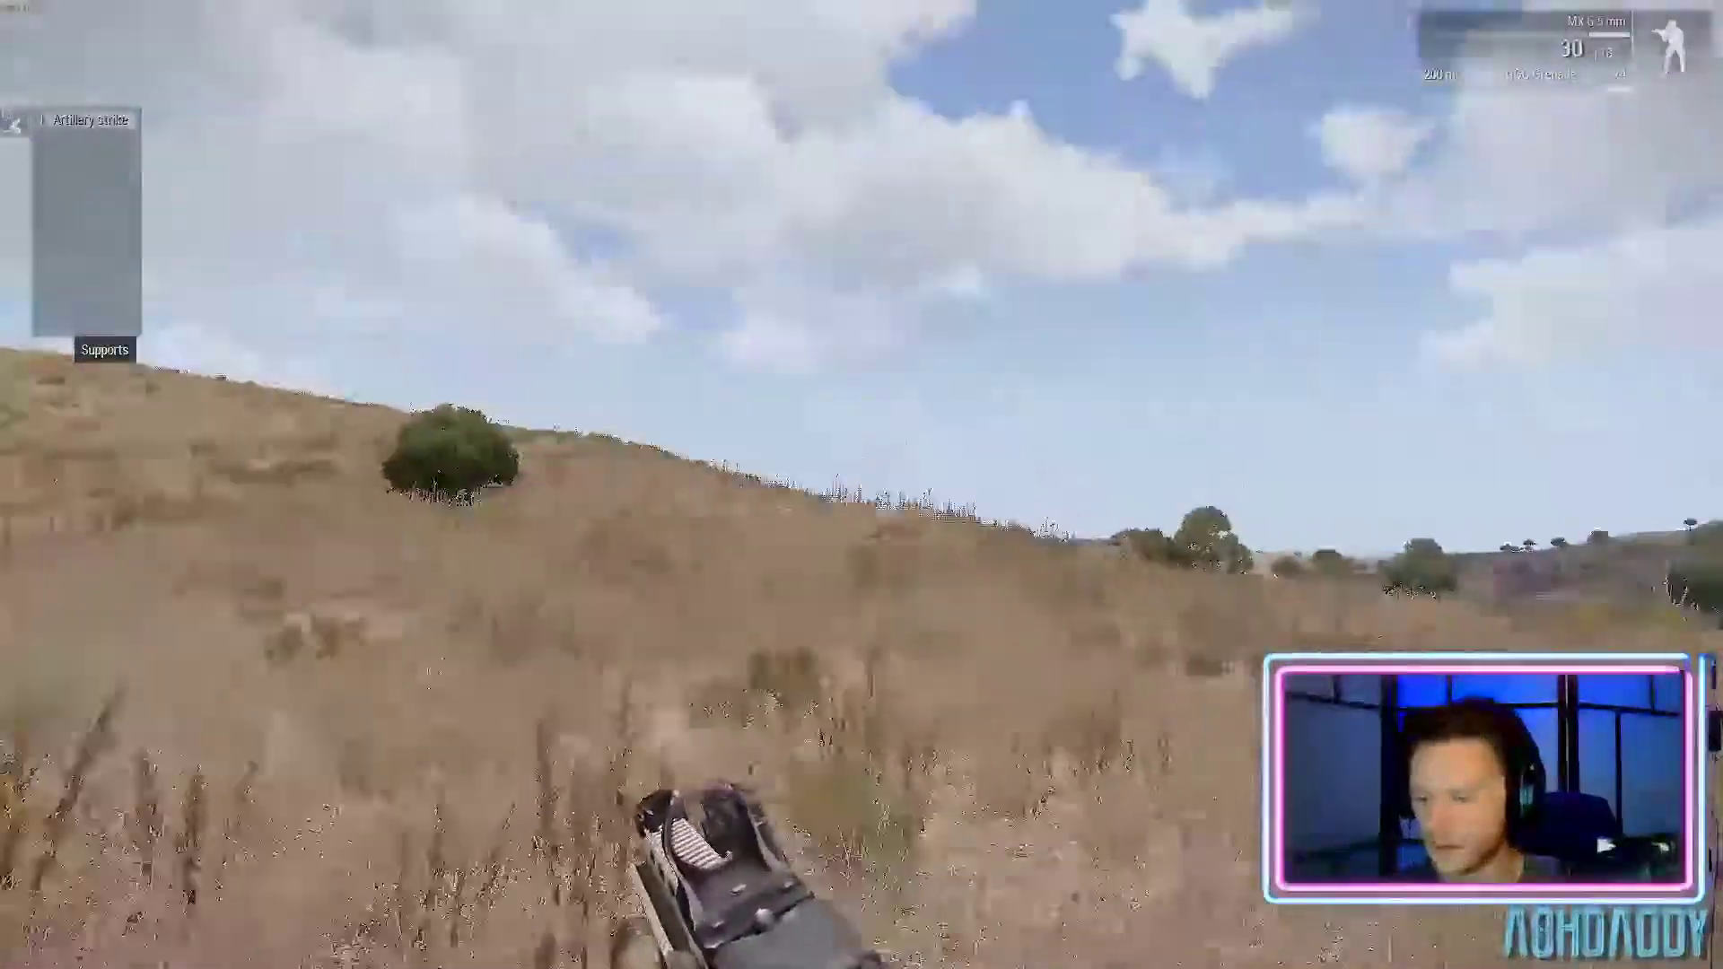
{"action": "key", "text": "w"}
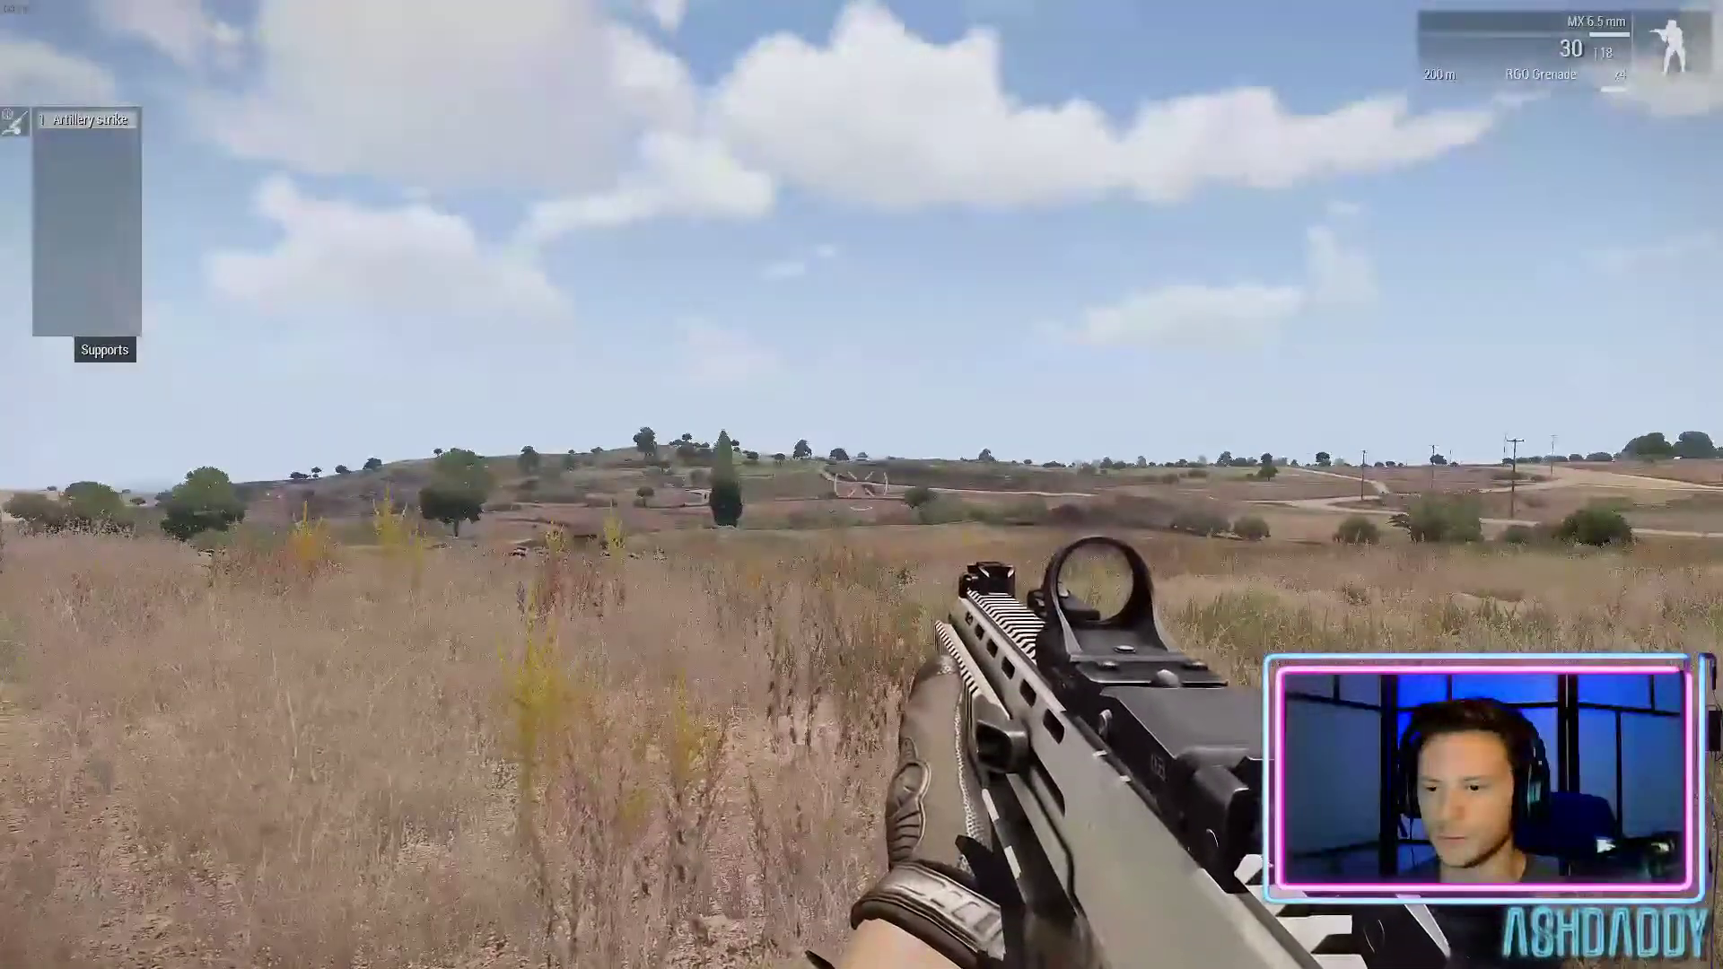
{"action": "key", "text": "w"}
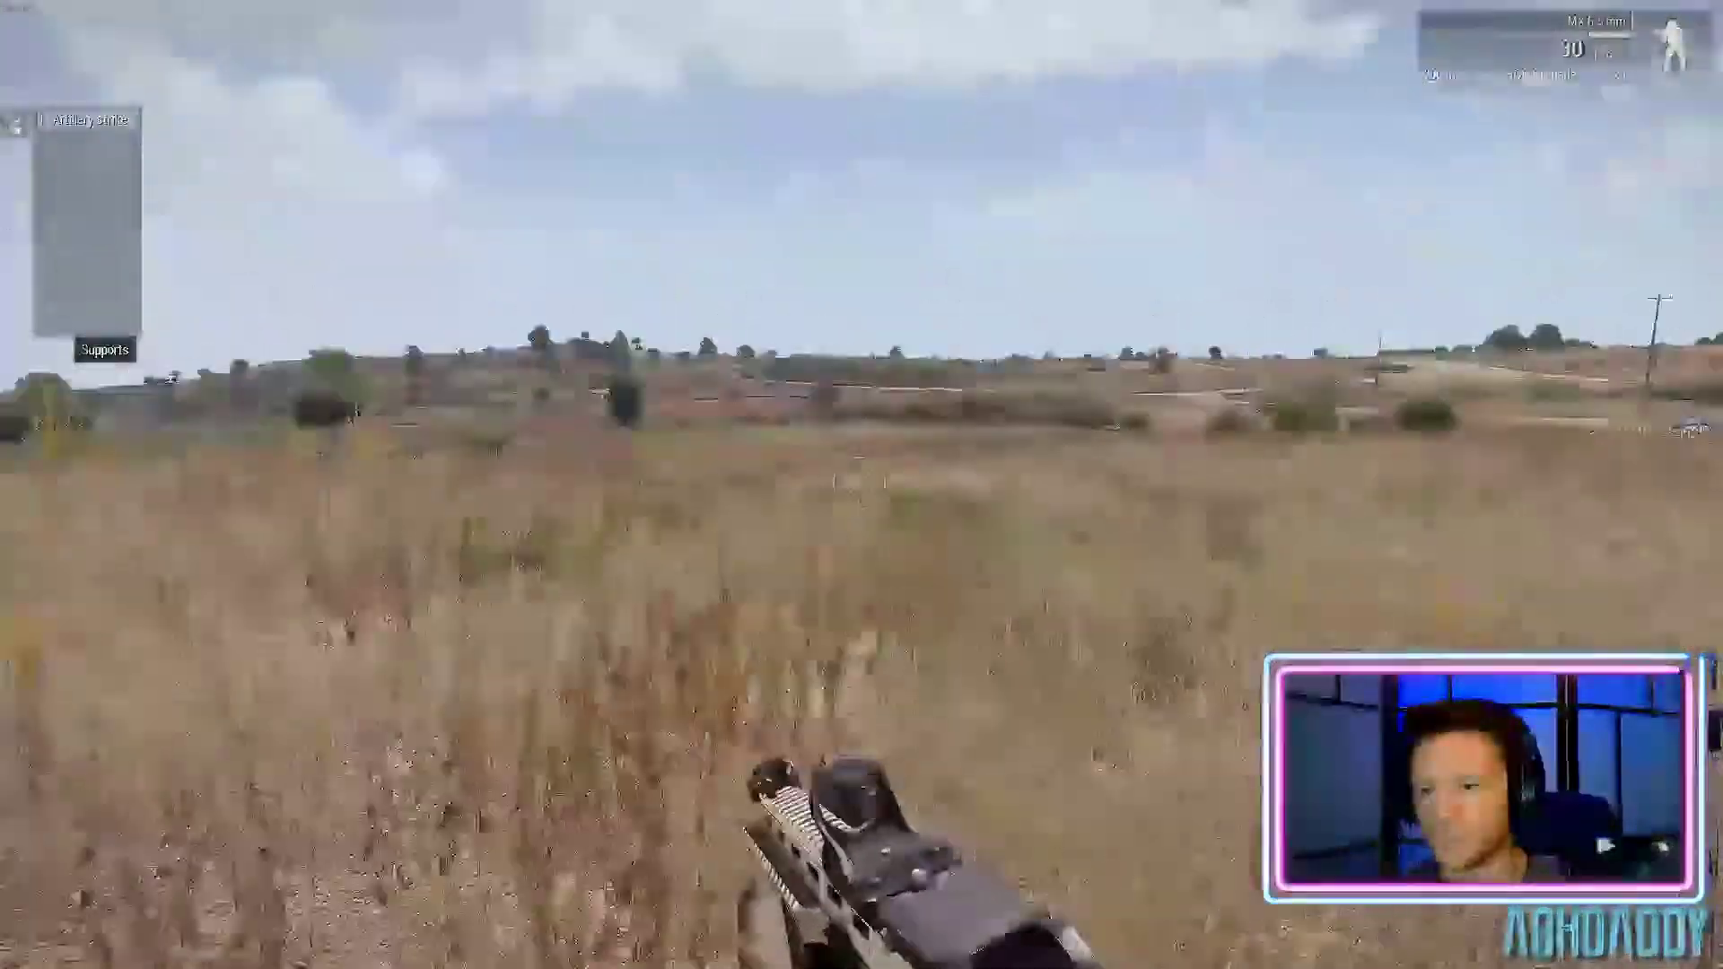
{"action": "key", "text": "w"}
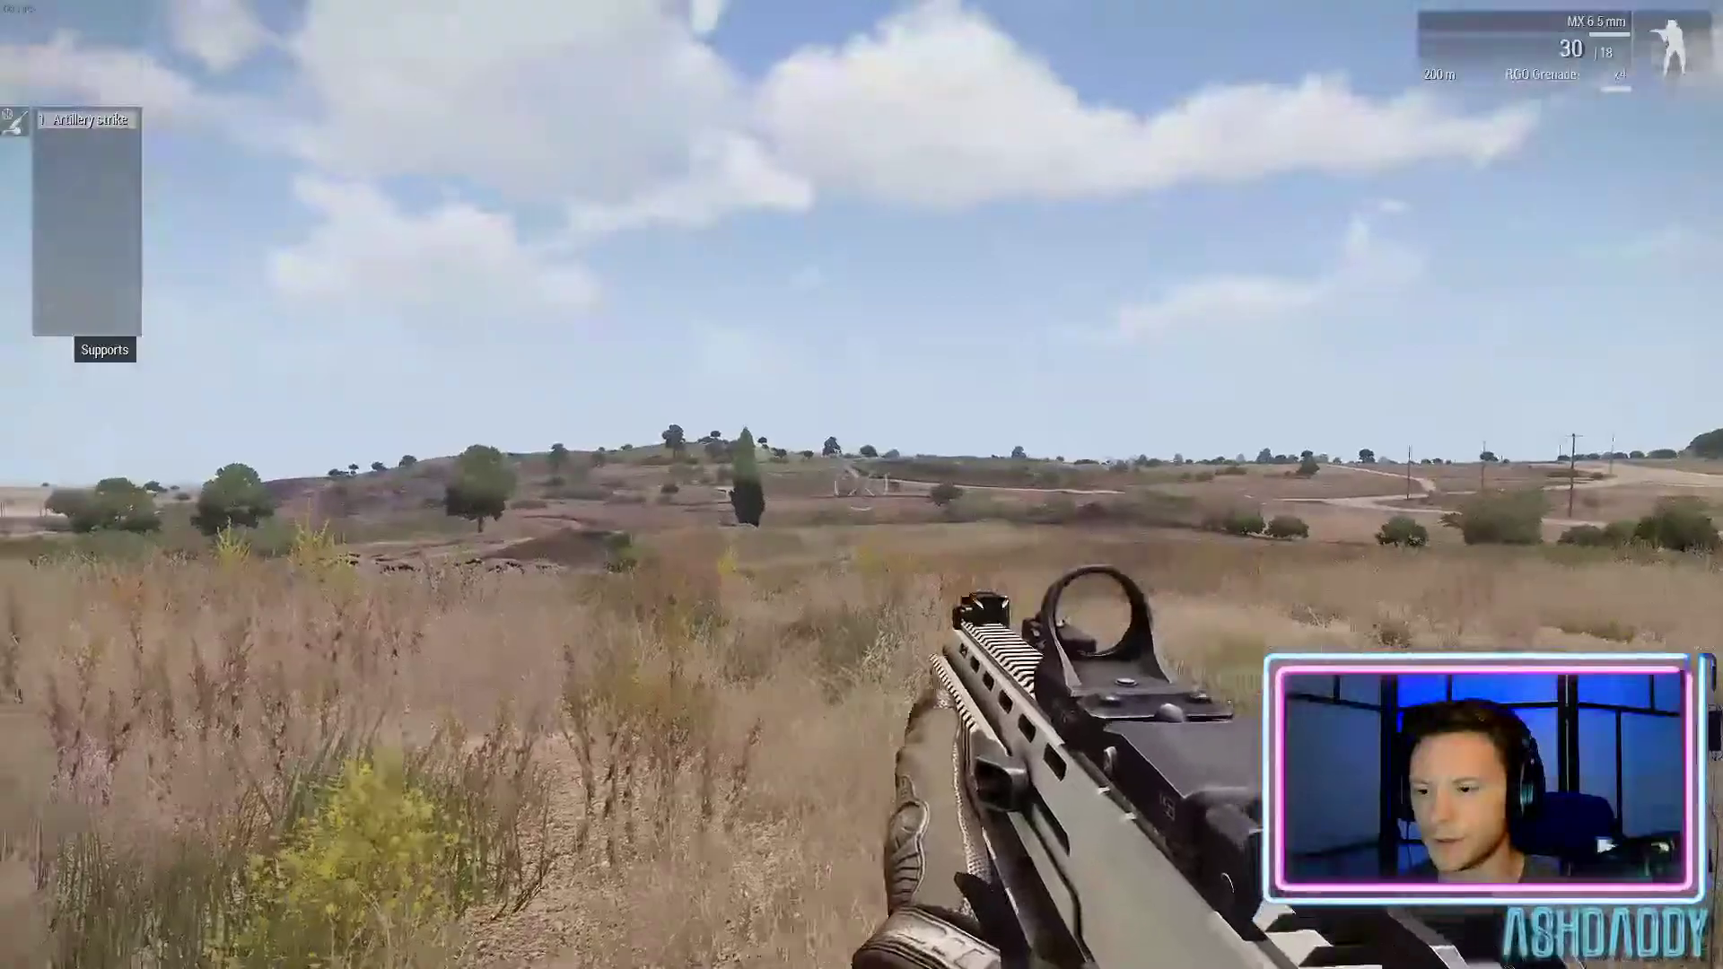
{"action": "key", "text": "w"}
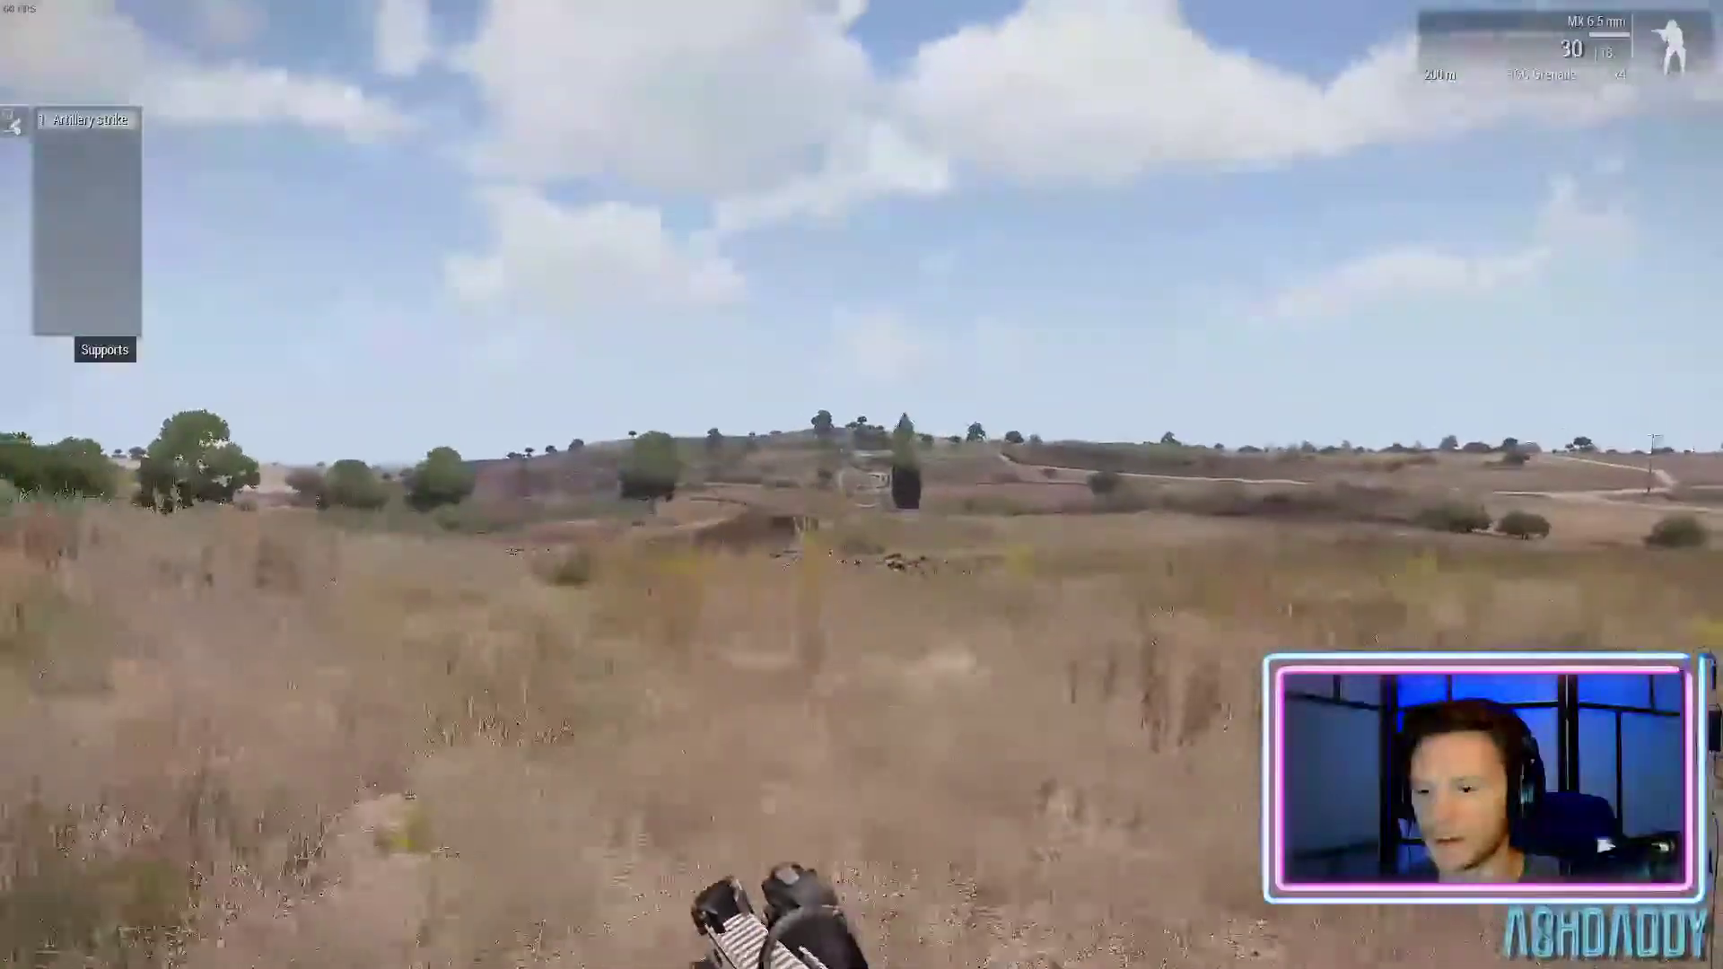
{"action": "key", "text": "w"}
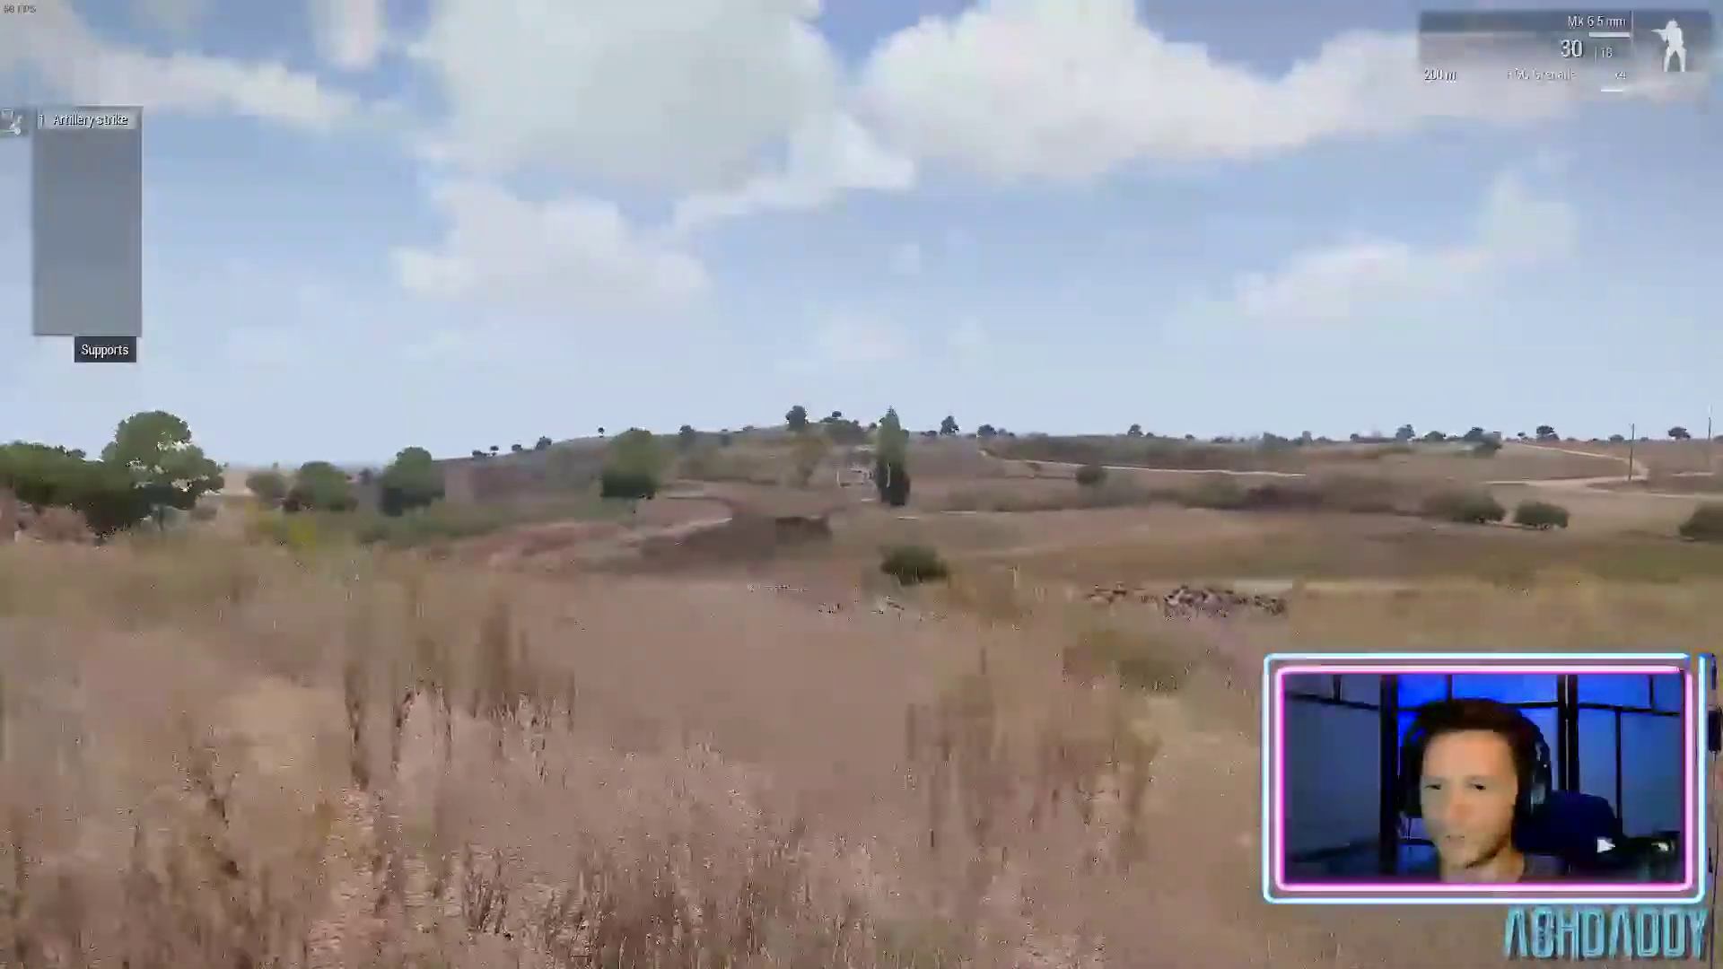
{"action": "key", "text": "w"}
{"action": "key", "text": "x"}
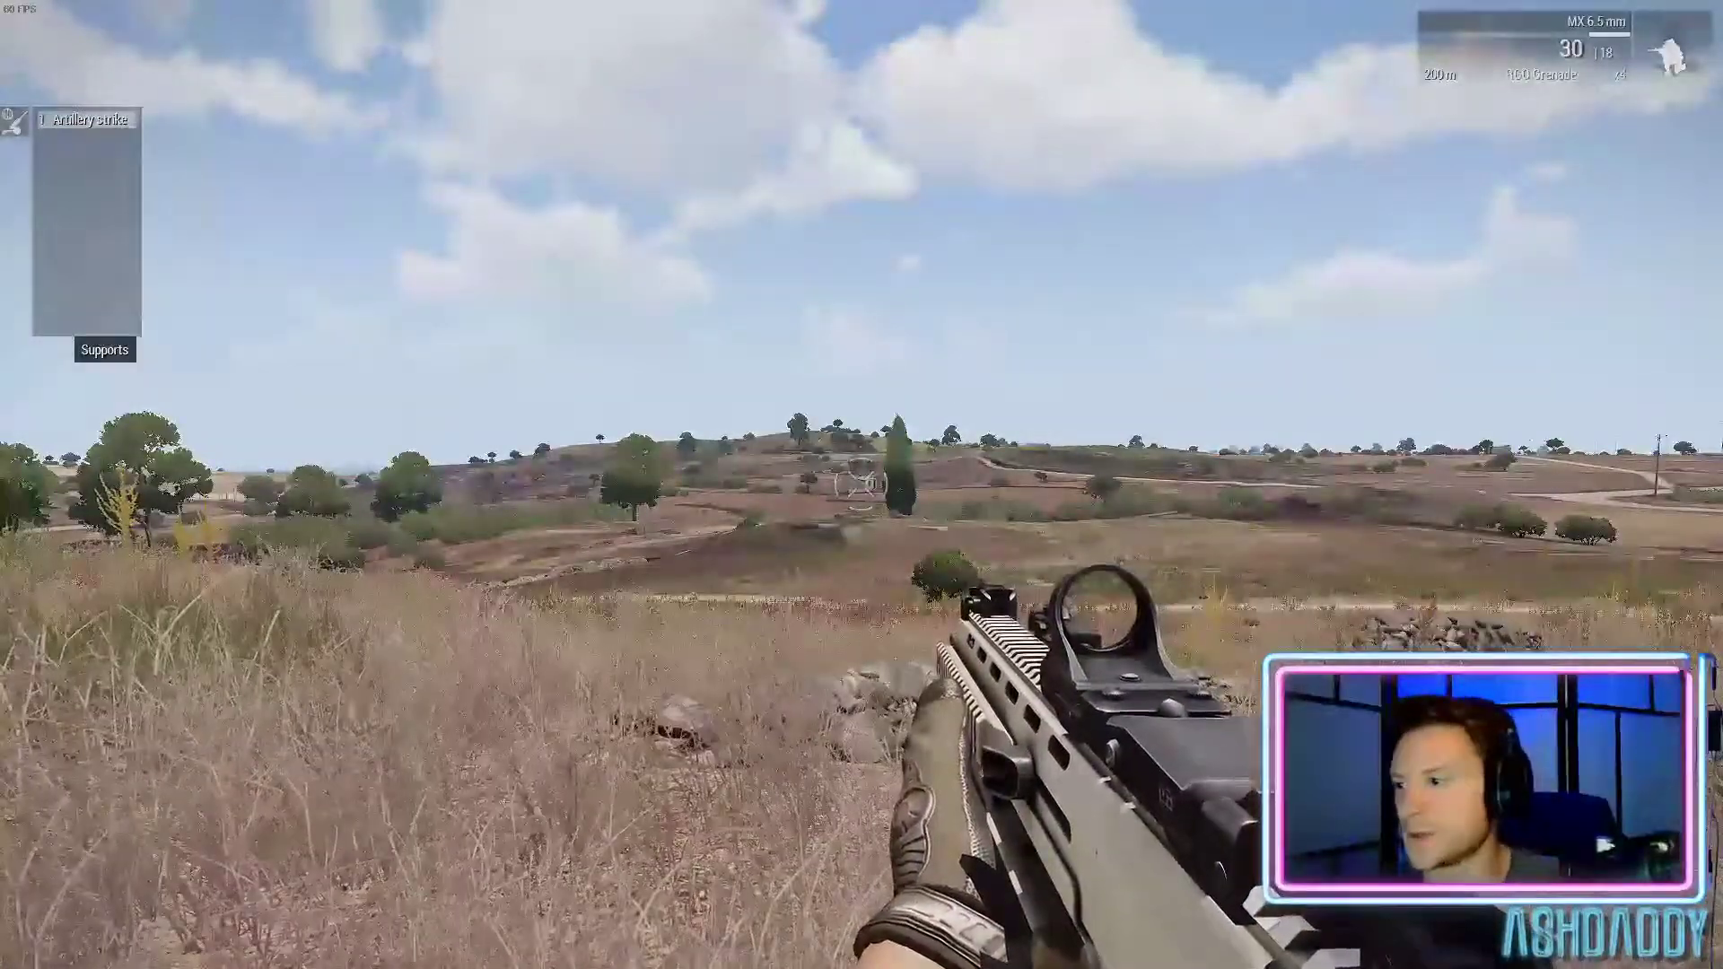
Request an artillery strike from the Mk6 Mortar with one round of HE Mortar Shells
{"action": "key", "text": "1"}
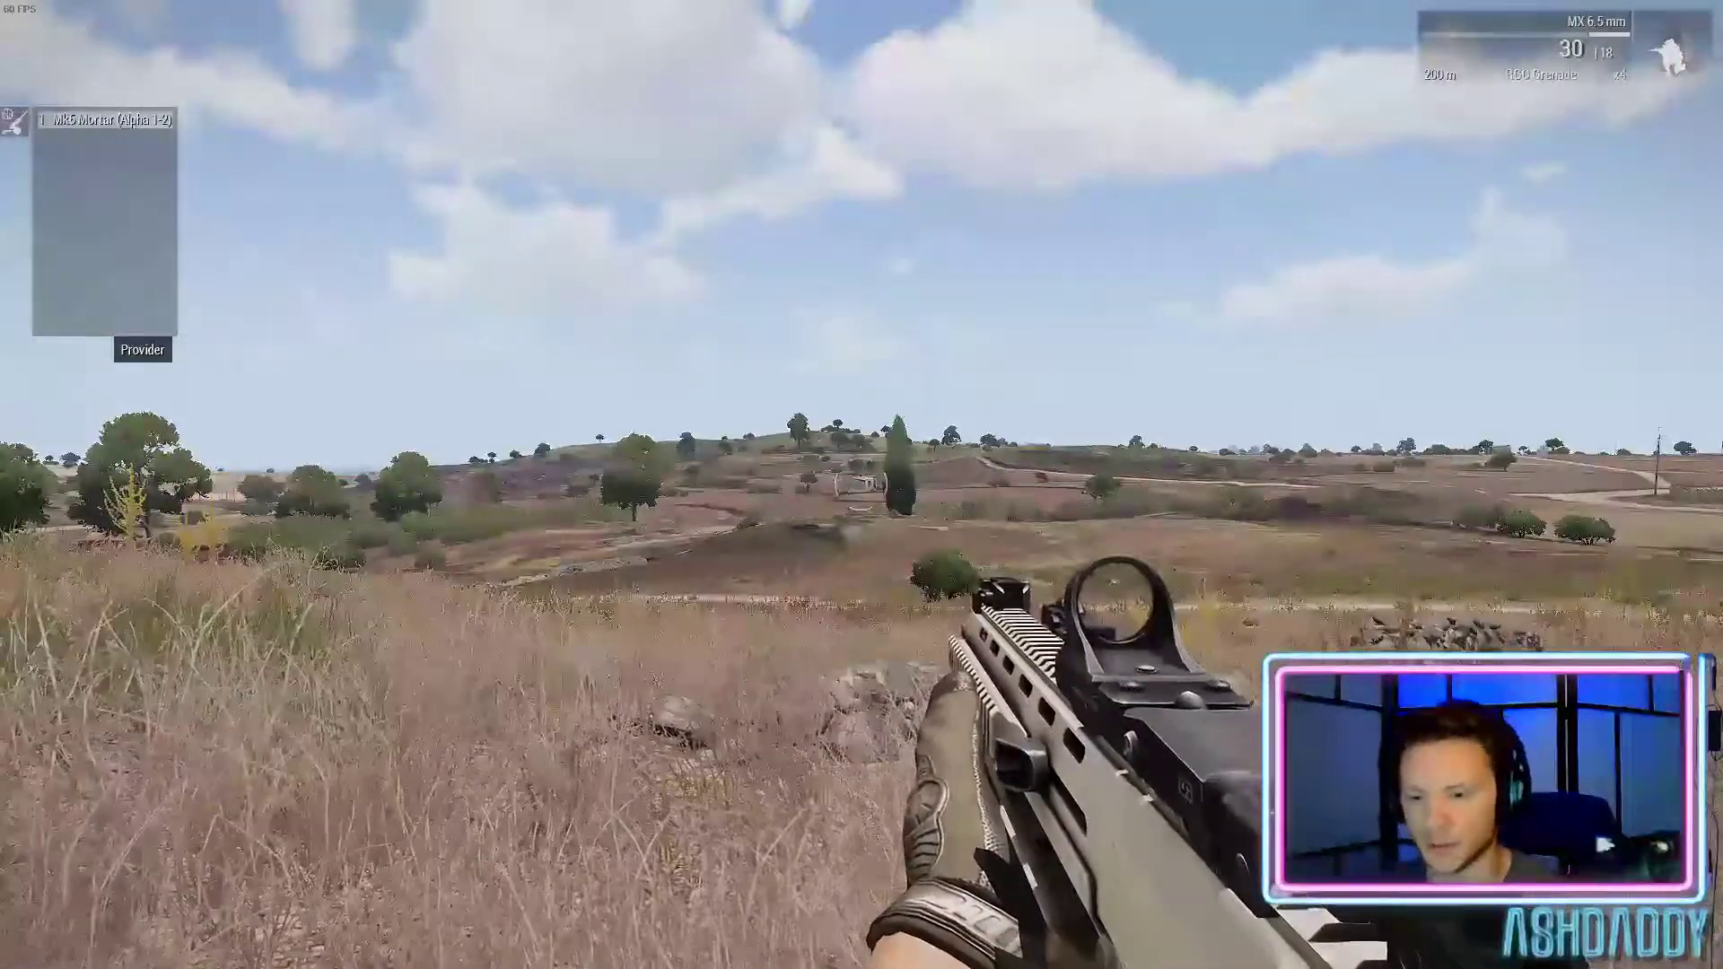
{"action": "key", "text": "1"}
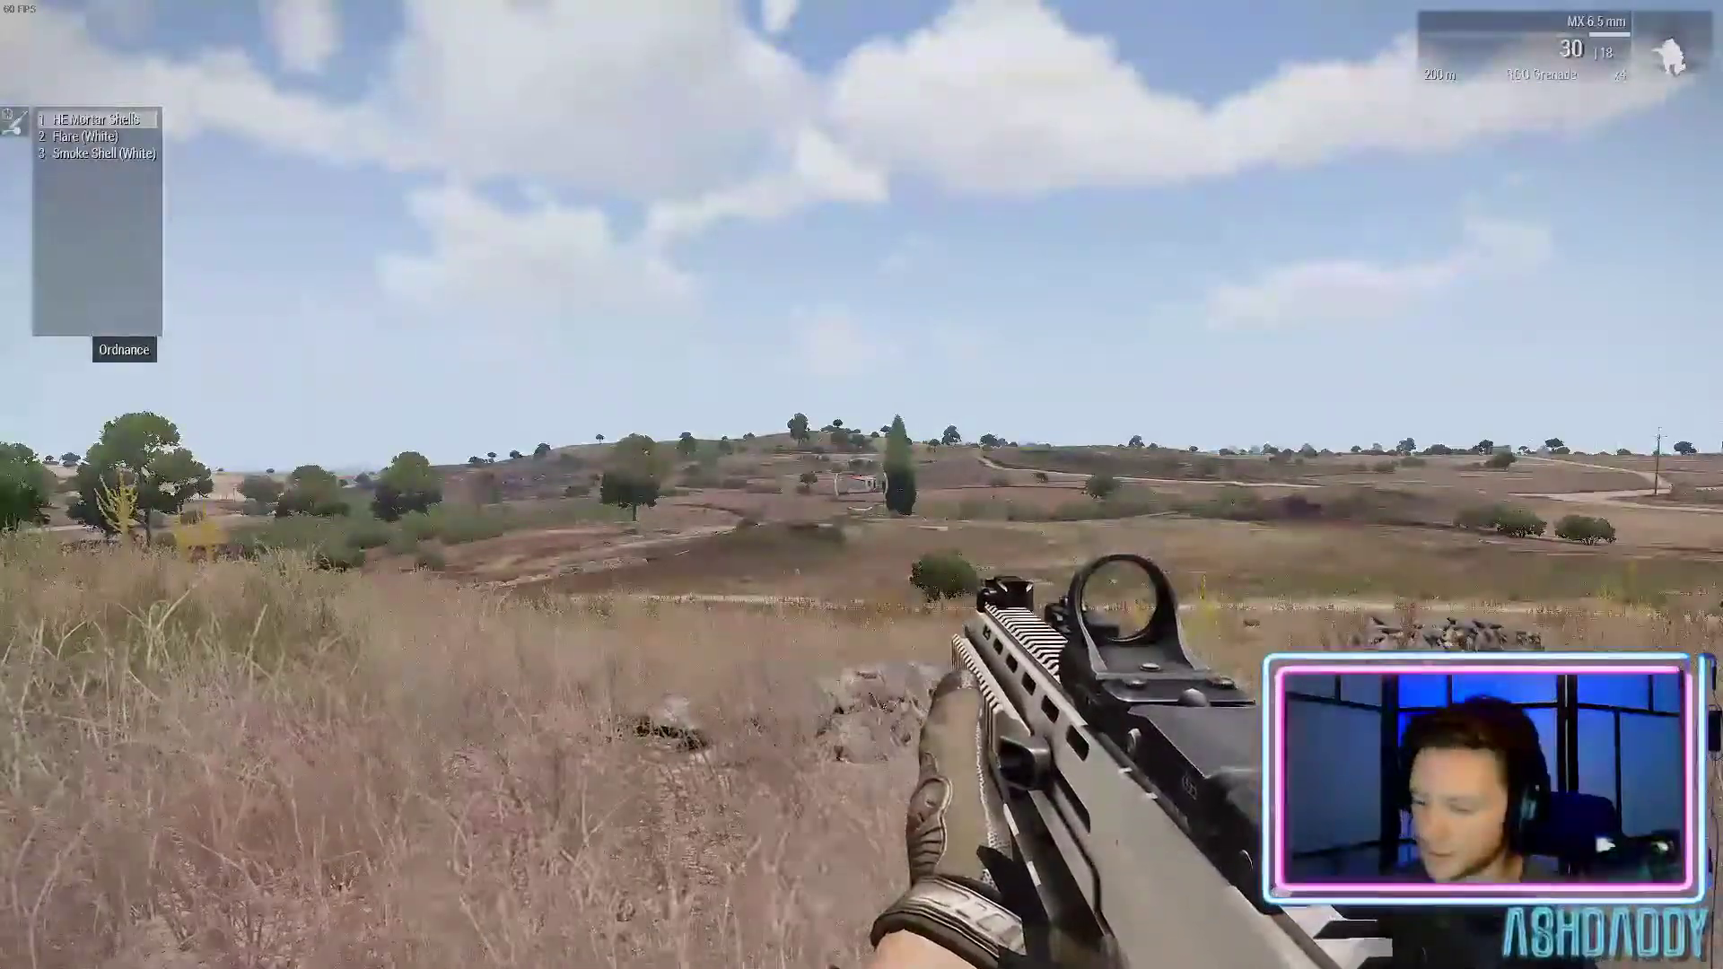
{"action": "key", "text": "1"}
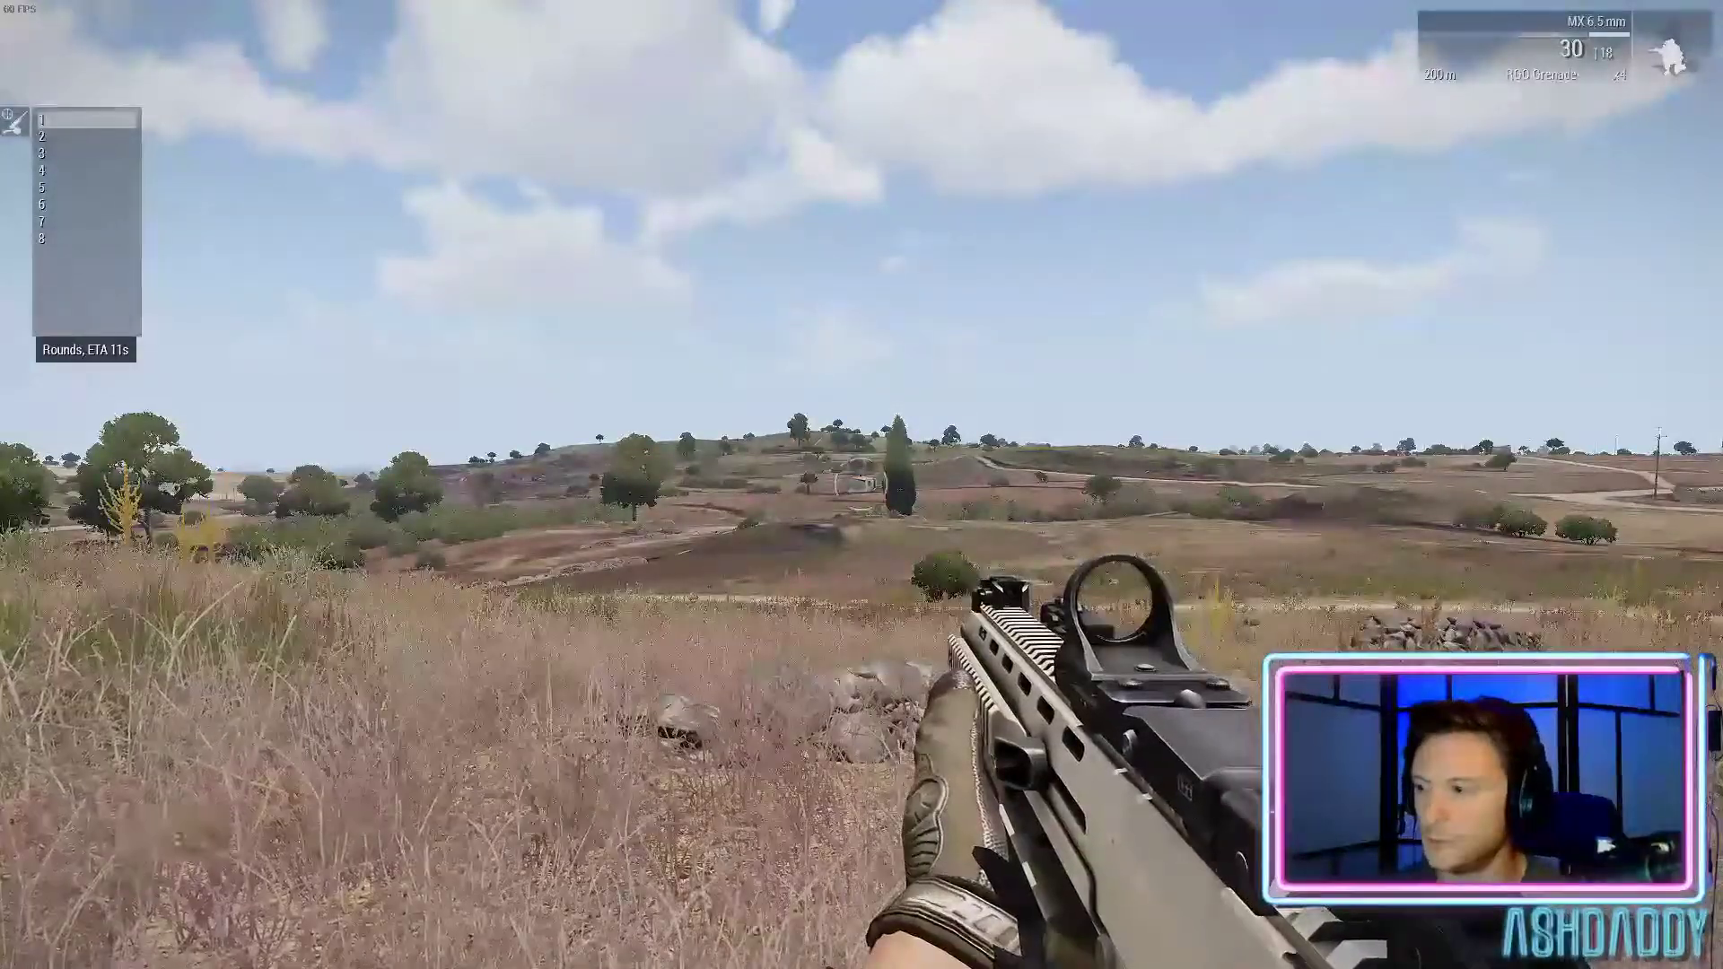
{"action": "key", "text": "1"}
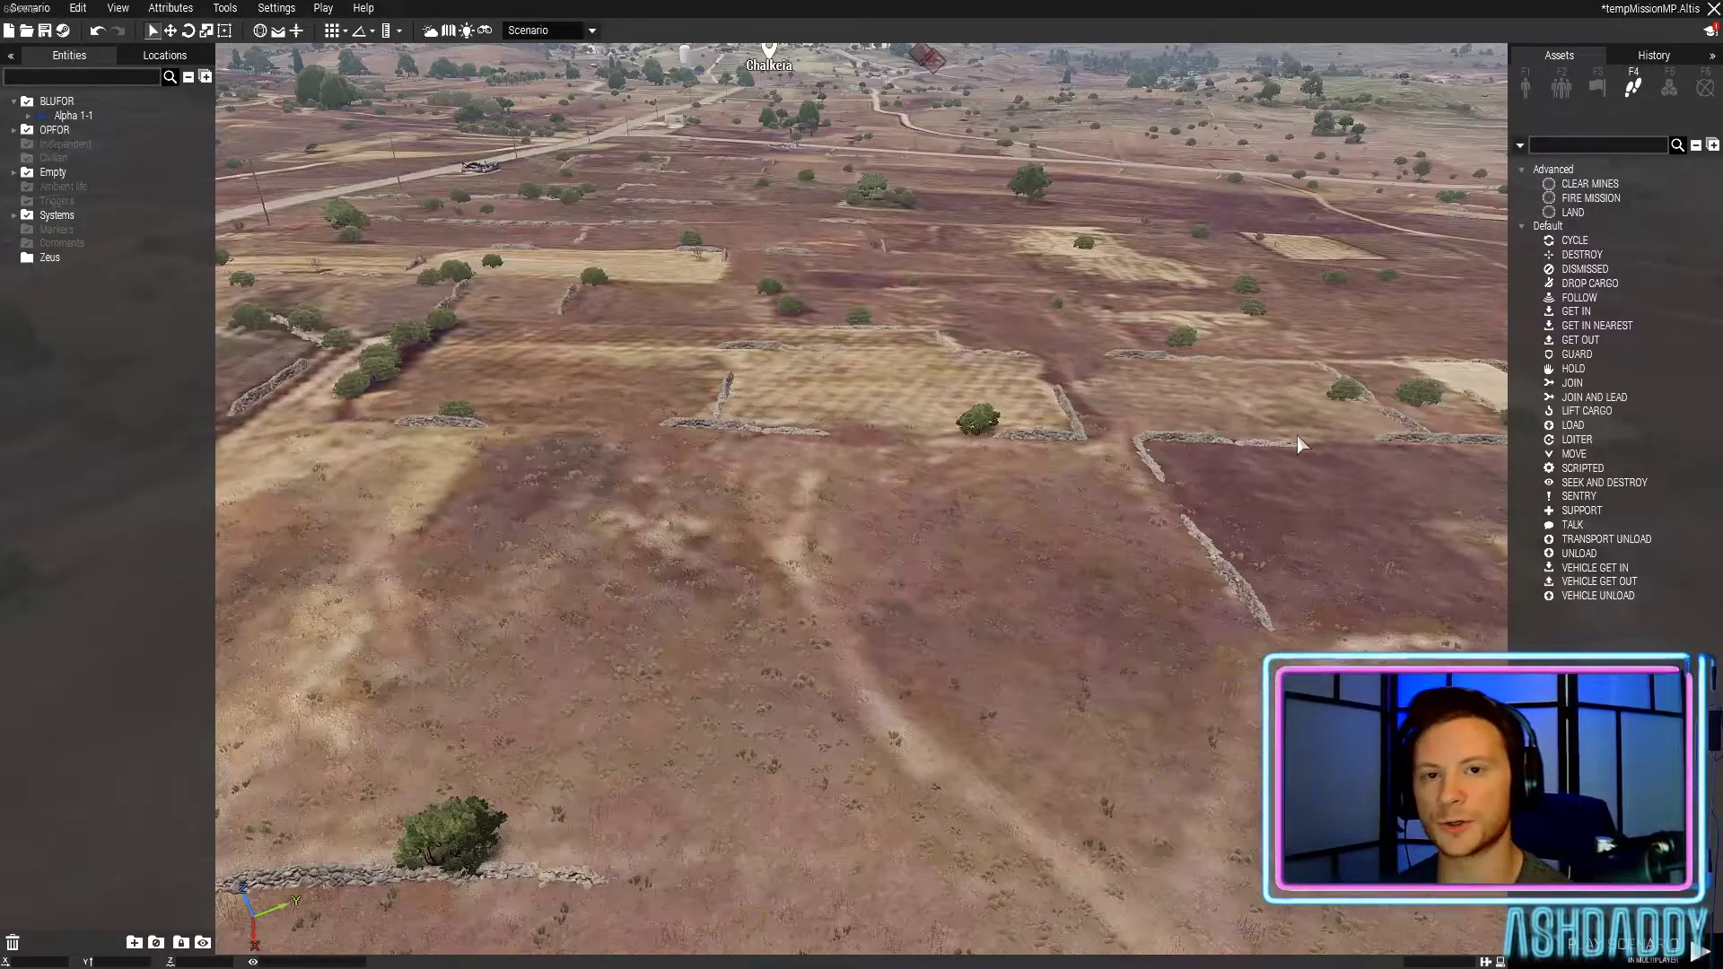
{"action": "key", "text": "s"}
{"action": "key", "text": "a"}
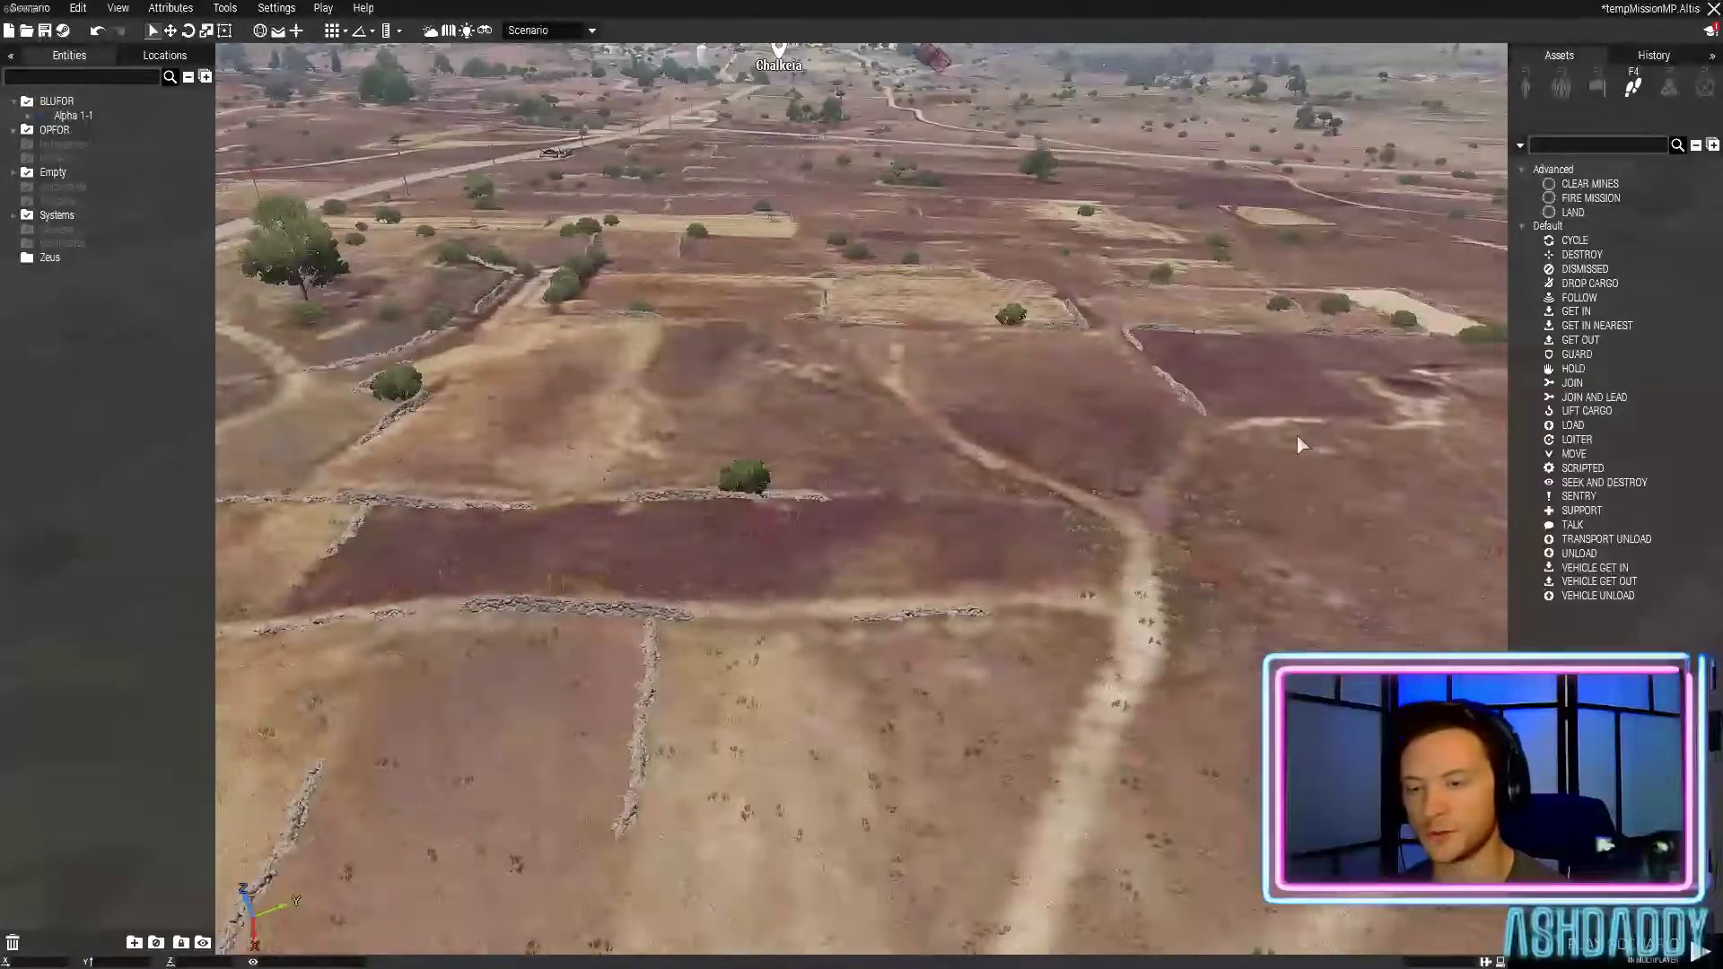
{"action": "key", "text": "q"}
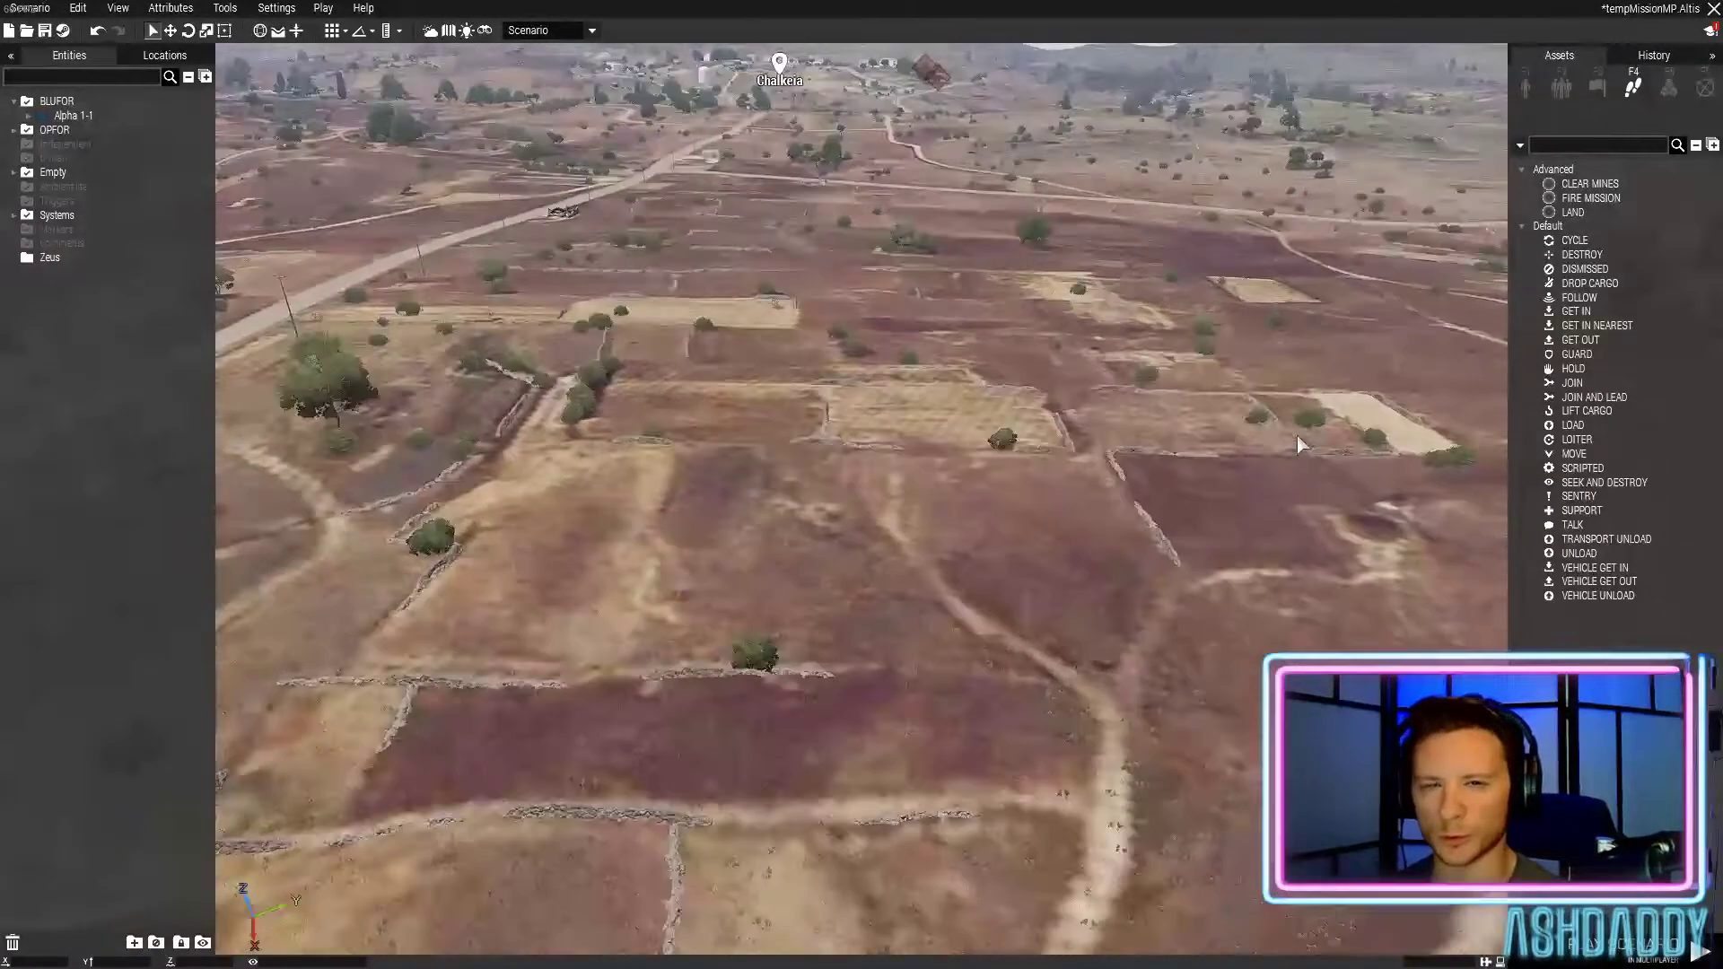
{"action": "key", "text": "w"}
{"action": "key", "text": "d"}
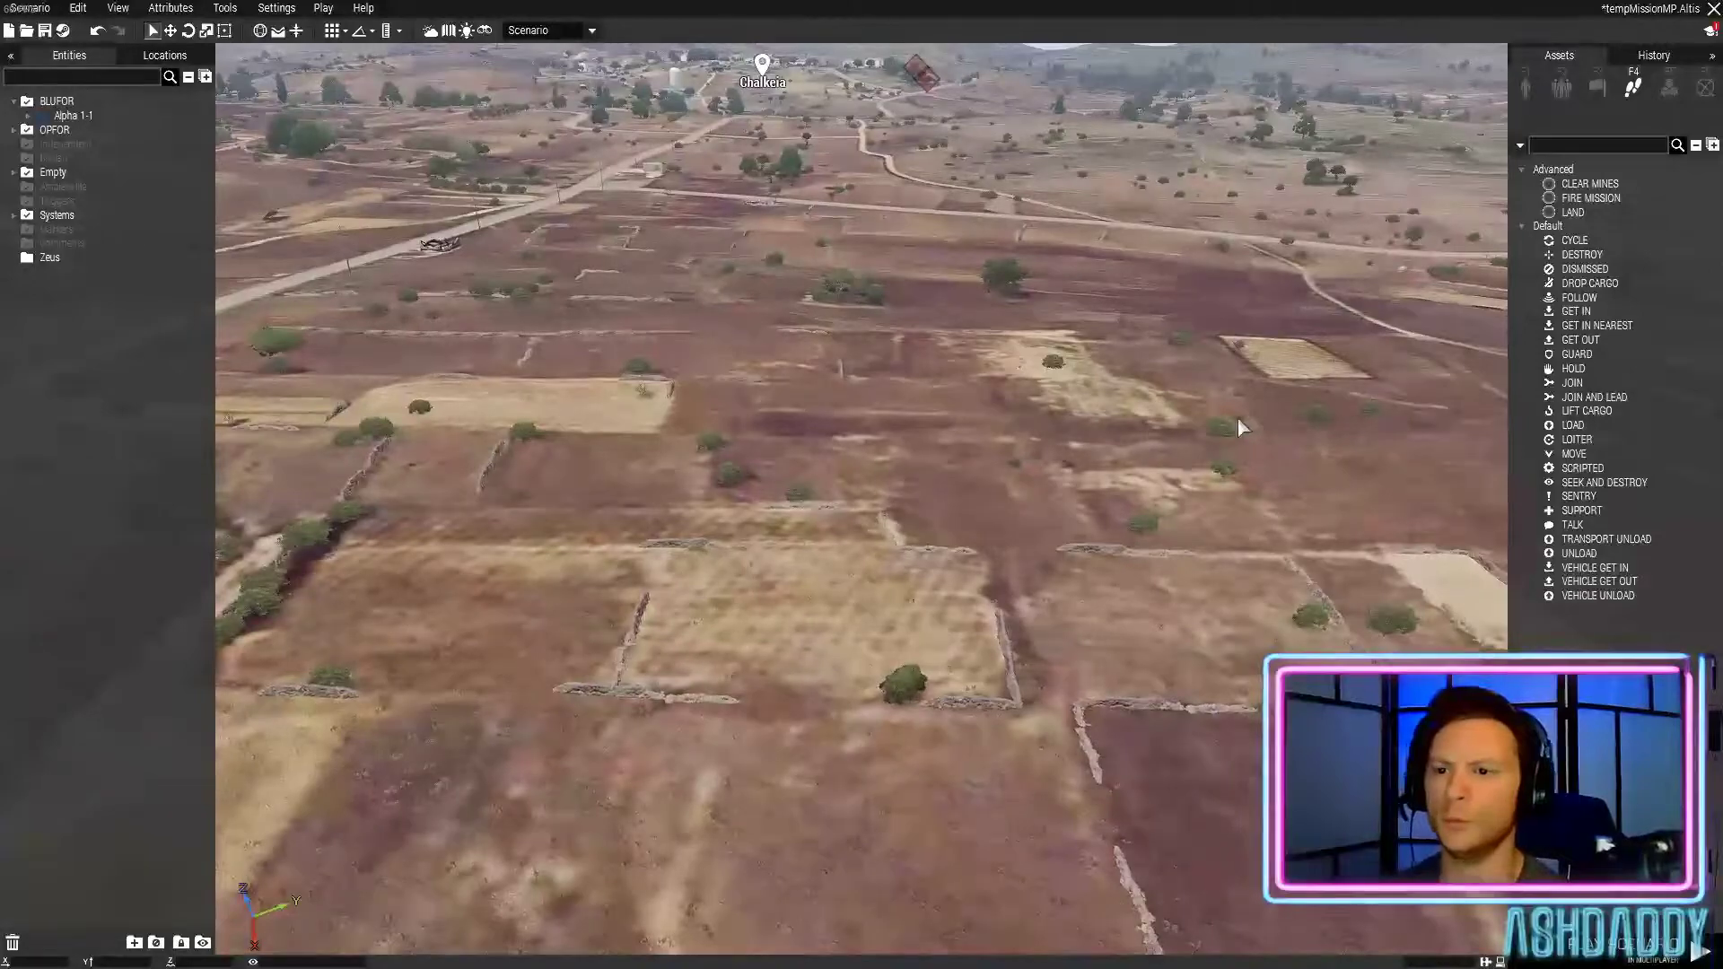
{"action": "key", "text": "s"}
{"action": "scroll", "coordinate": [1238, 420], "scroll_direction": "up", "scroll_amount": 2}
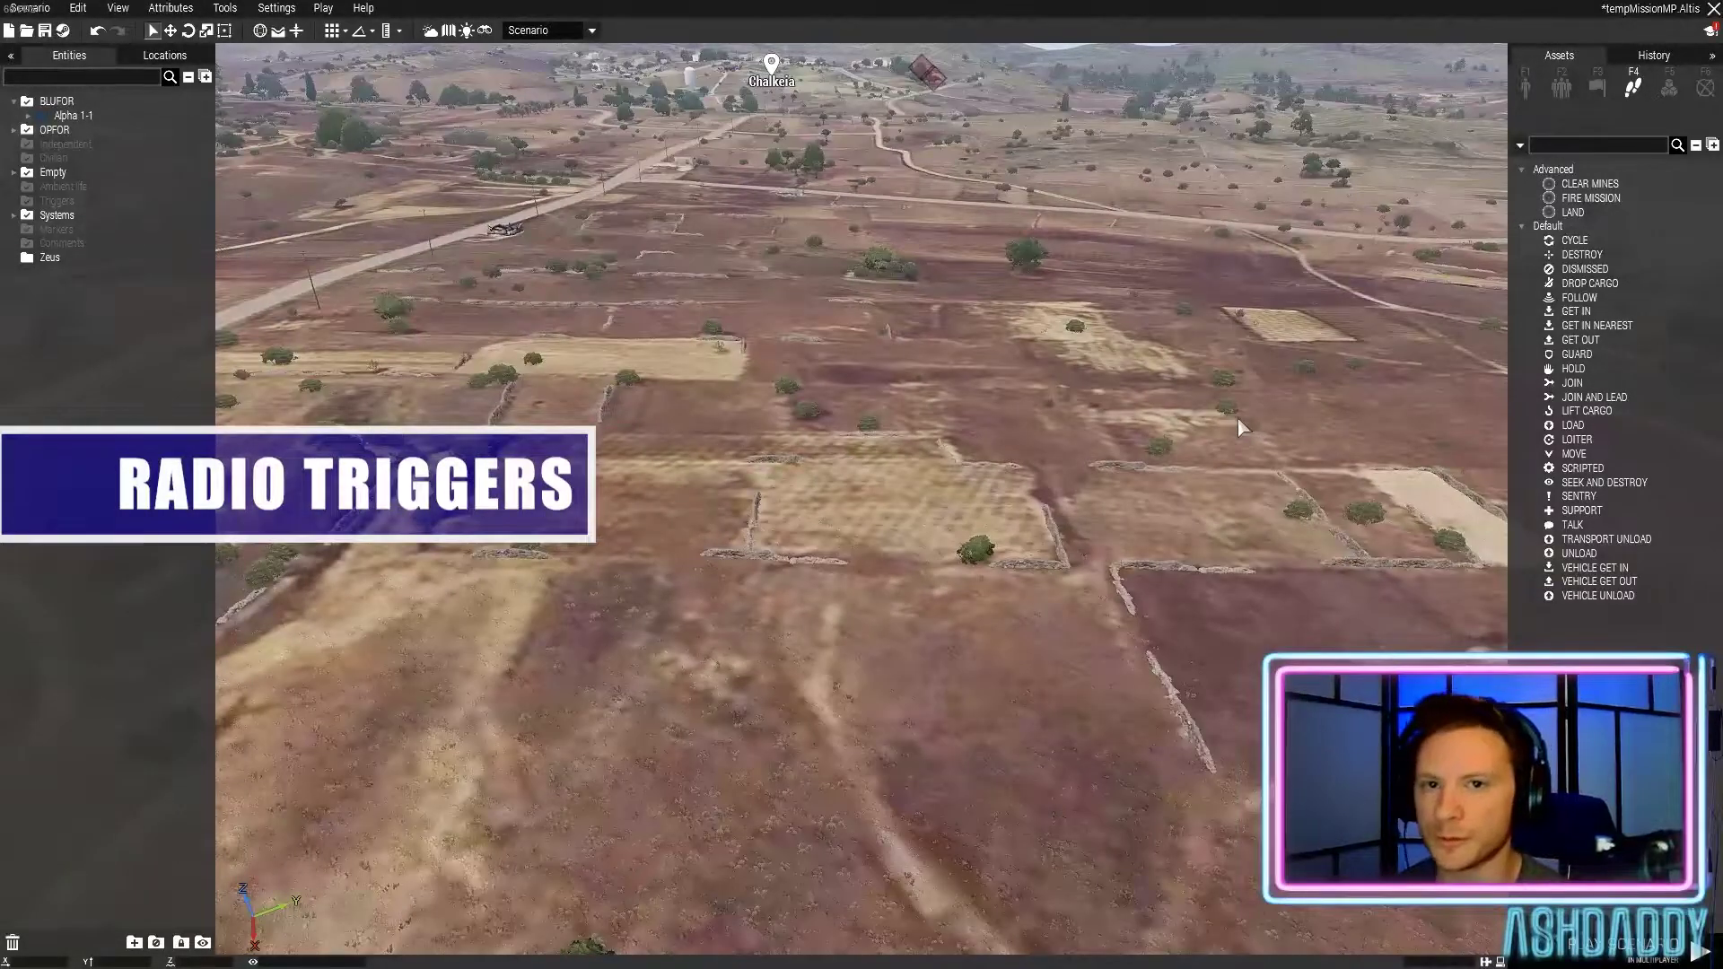
{"action": "key", "text": "s"}
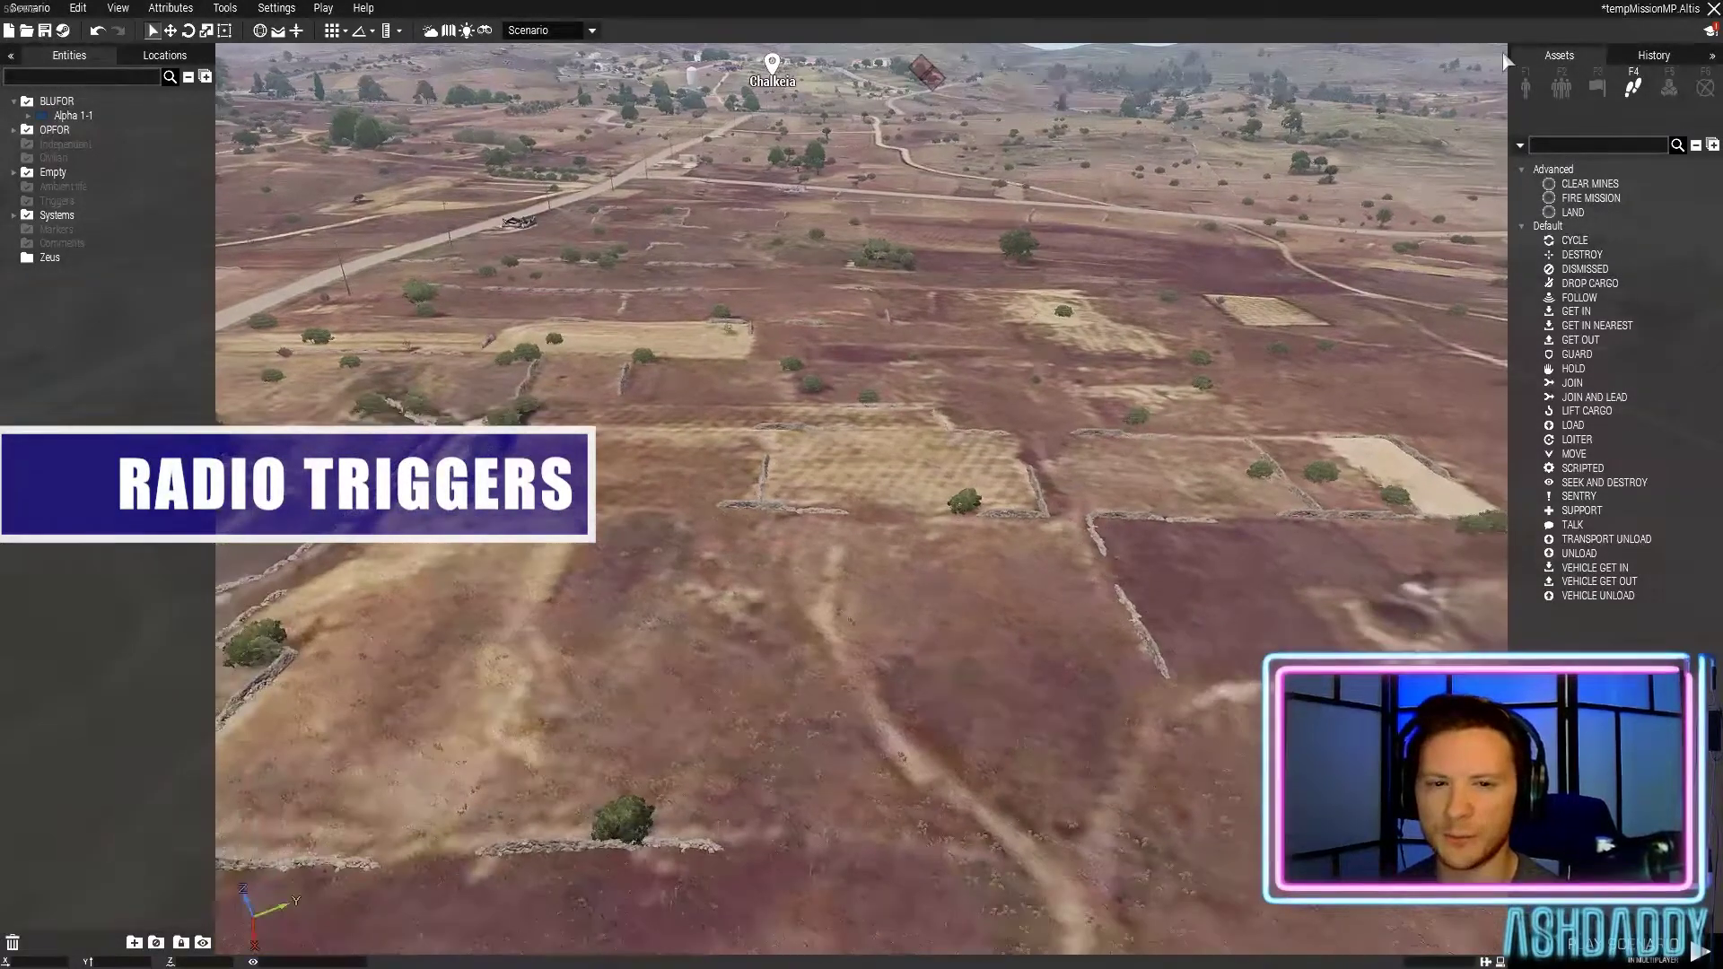
Search the BLUFOR units for "helic" and place a NATO AH-9 Pawnee in the field beside the dirt tracks, facing Chalkeia
{"action": "left_click", "coordinate": [1524, 87]}
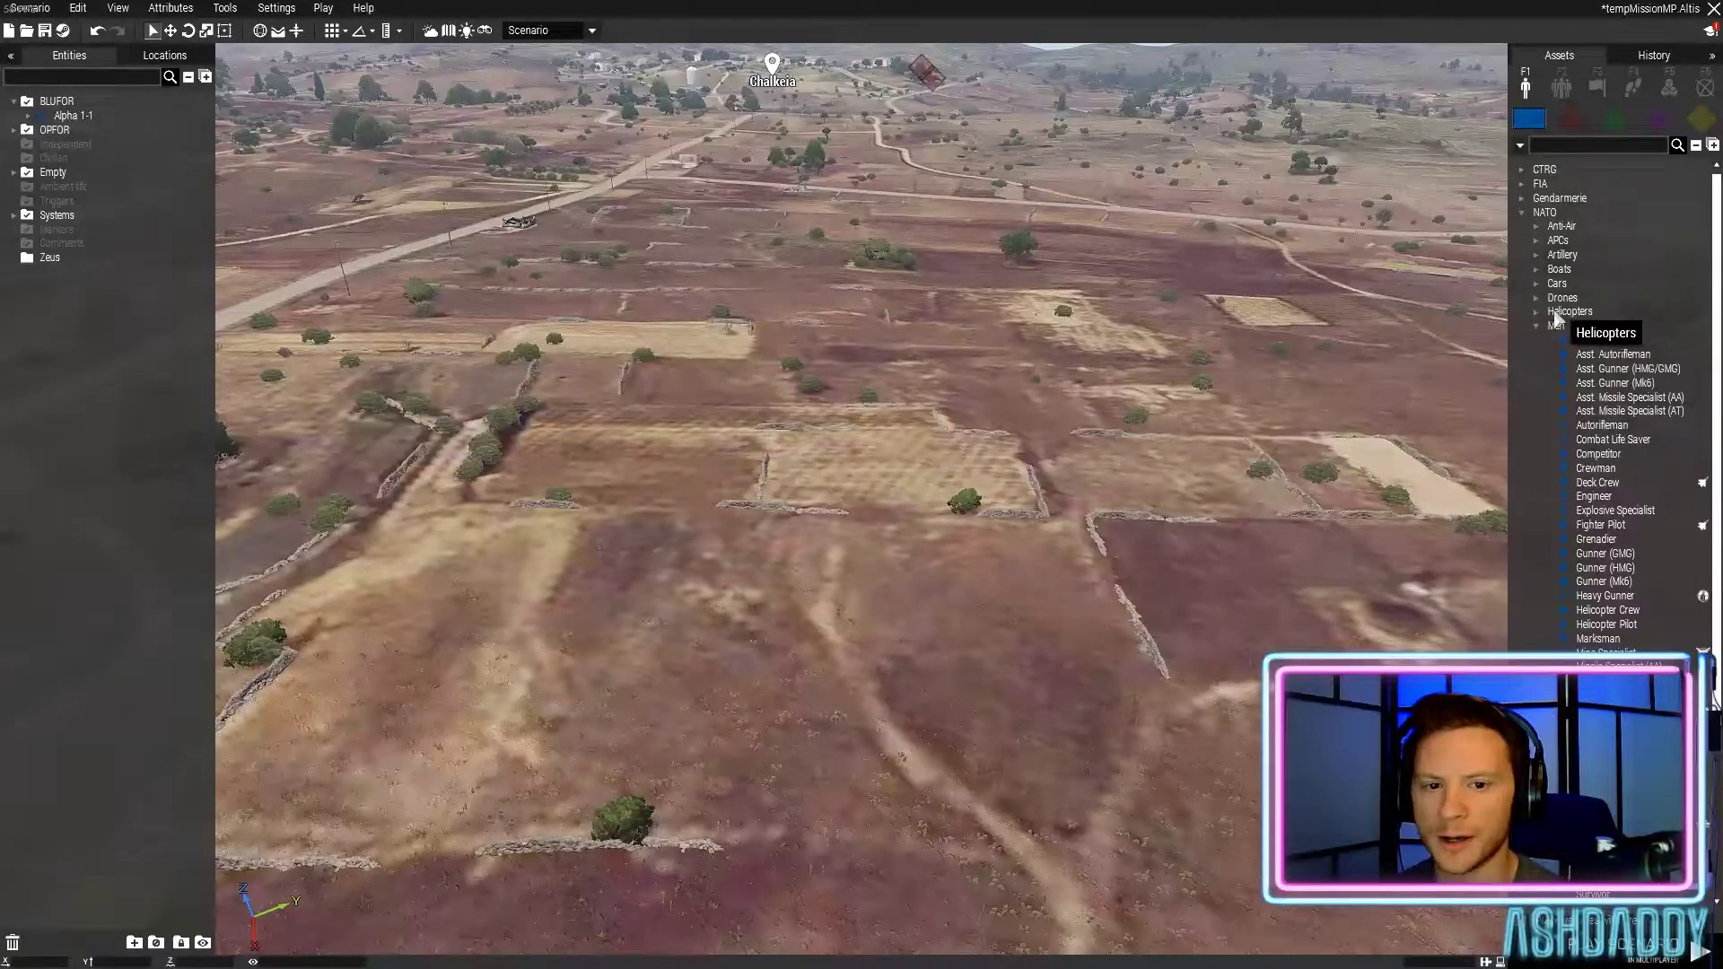
{"action": "left_click", "coordinate": [1556, 144]}
{"action": "type", "text": "heli"}
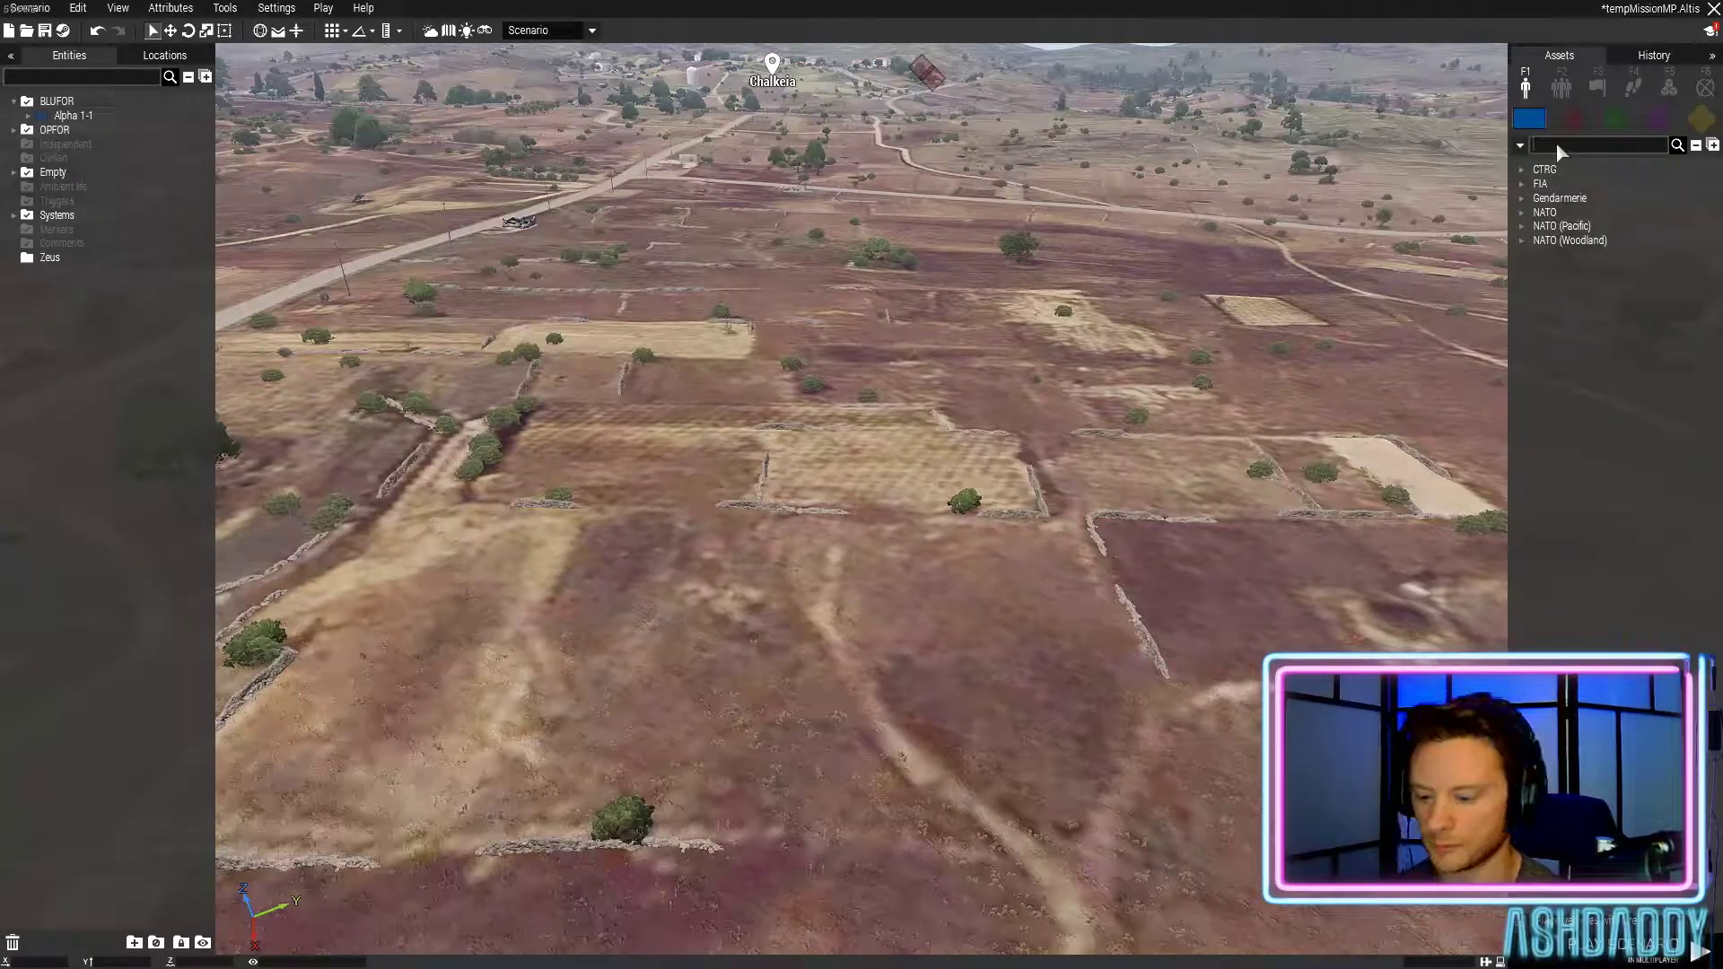
{"action": "type", "text": "c"}
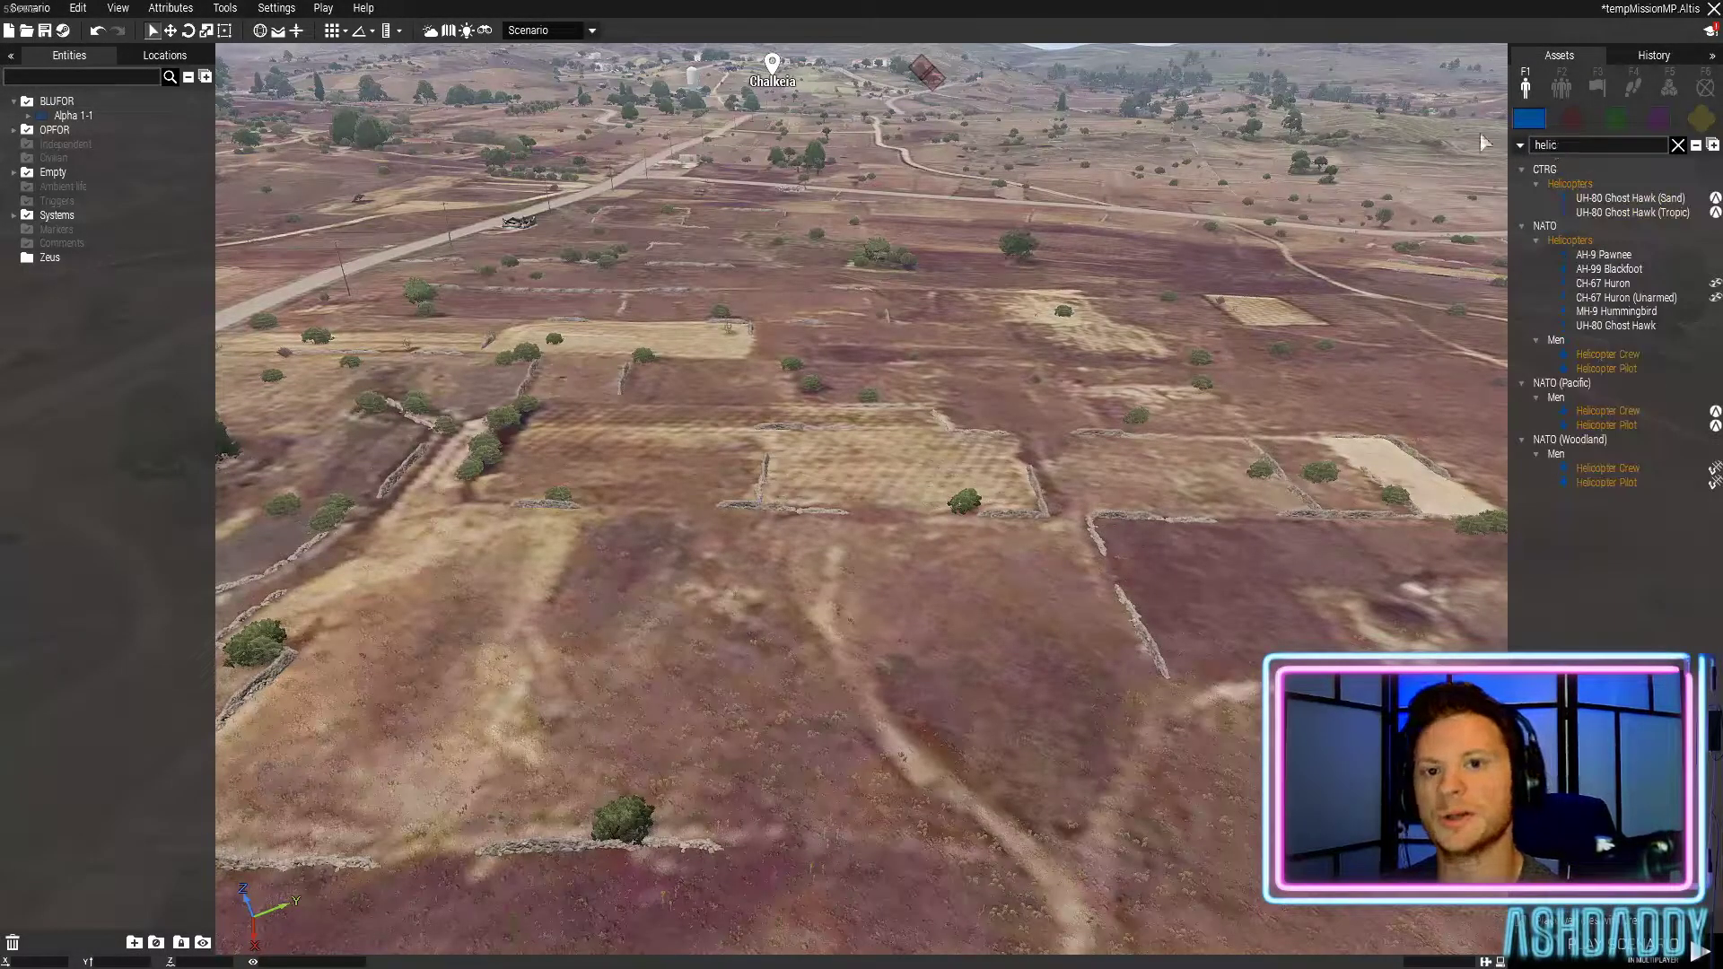
{"action": "left_click", "coordinate": [1604, 255]}
{"action": "key", "text": "w"}
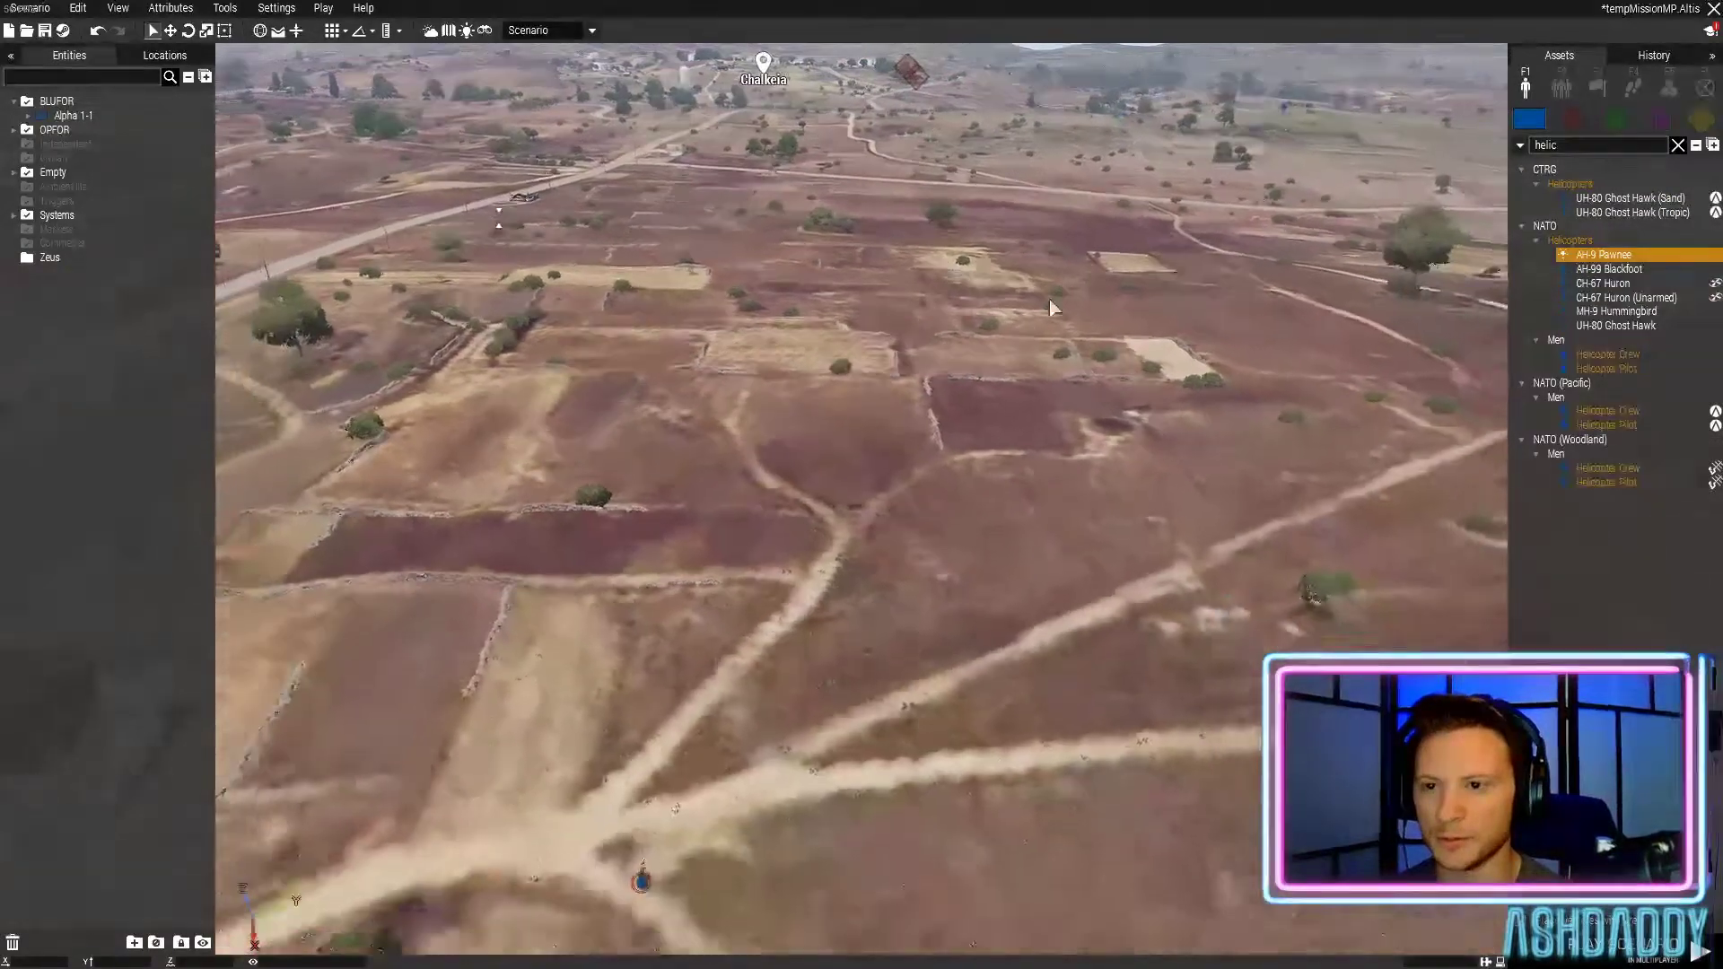
{"action": "key", "text": "w"}
{"action": "key", "text": "s"}
{"action": "key", "text": "a"}
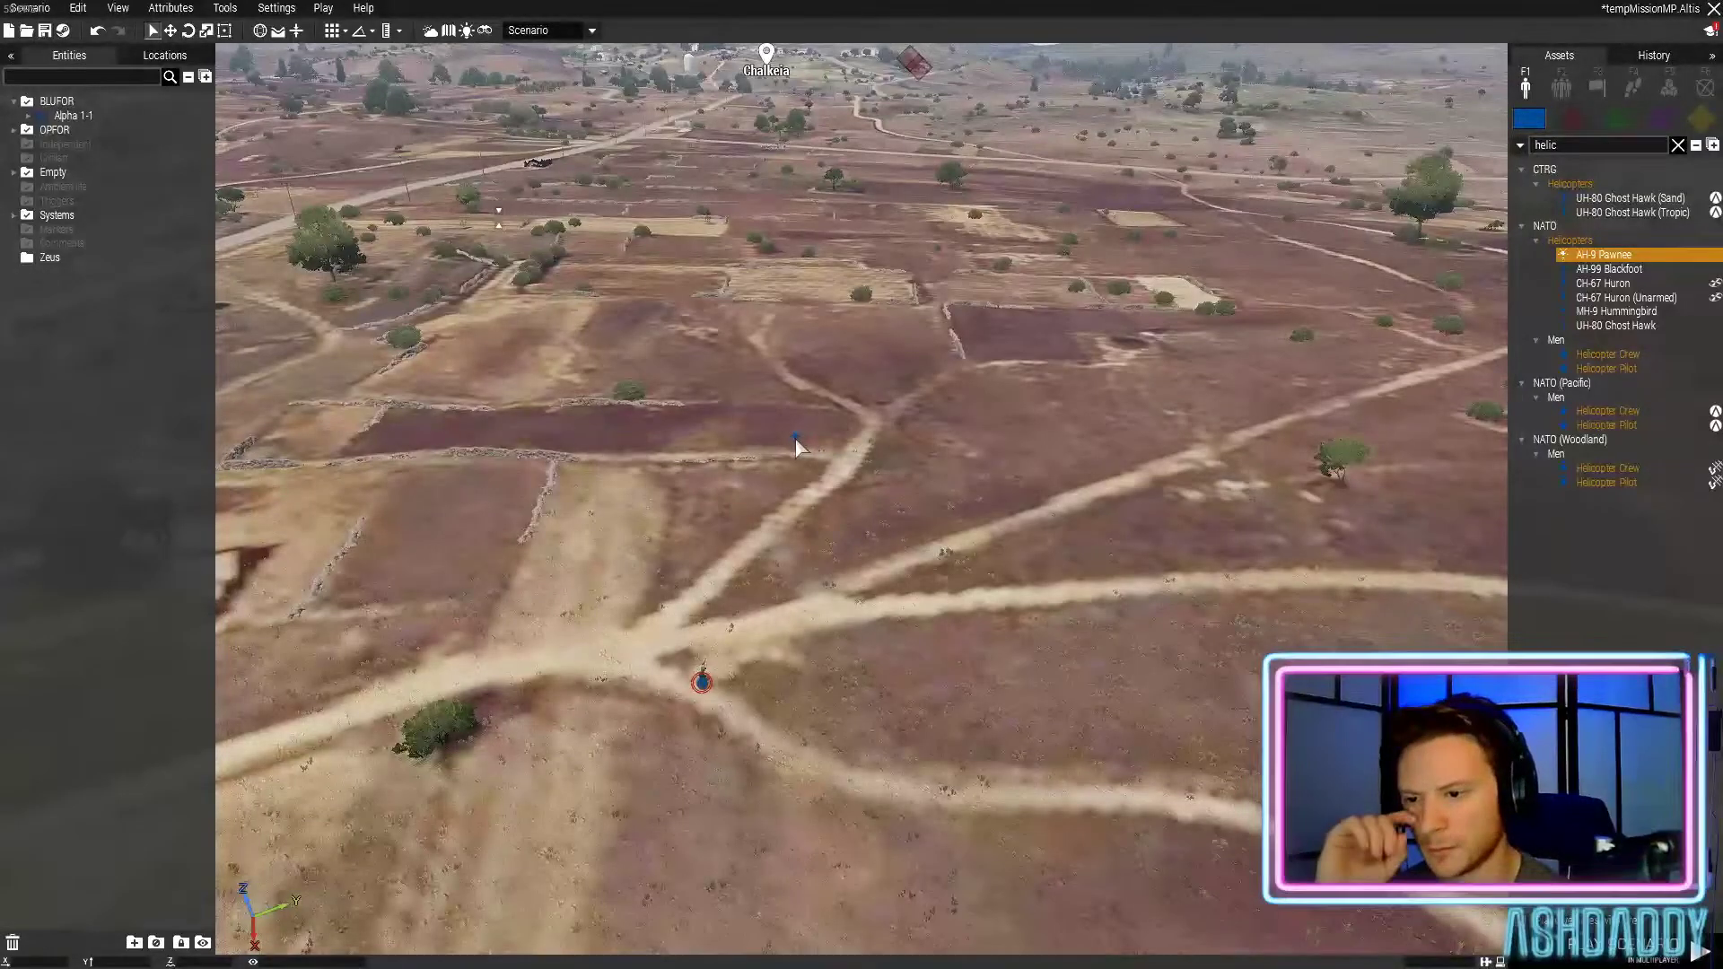
{"action": "left_click", "coordinate": [796, 443]}
{"action": "left_click_drag", "start_coordinate": [796, 444], "coordinate": [783, 267], "text": "shift"}
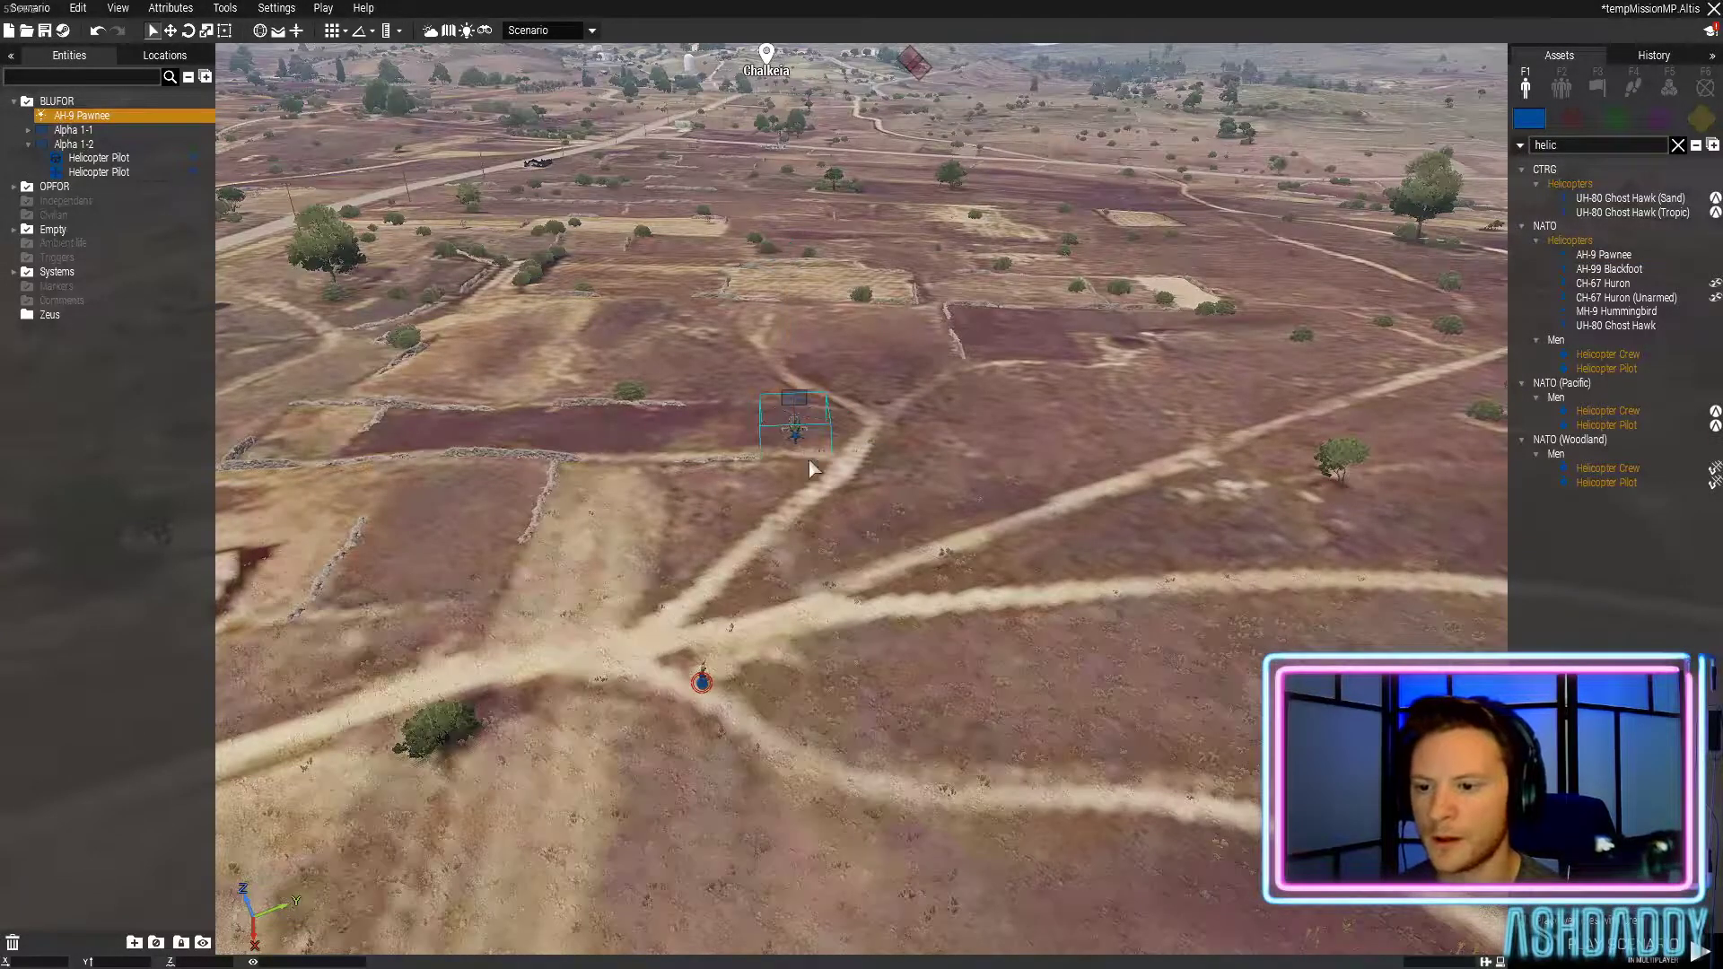
{"action": "right_click", "coordinate": [791, 435]}
{"action": "mouse_move", "coordinate": [861, 442]}
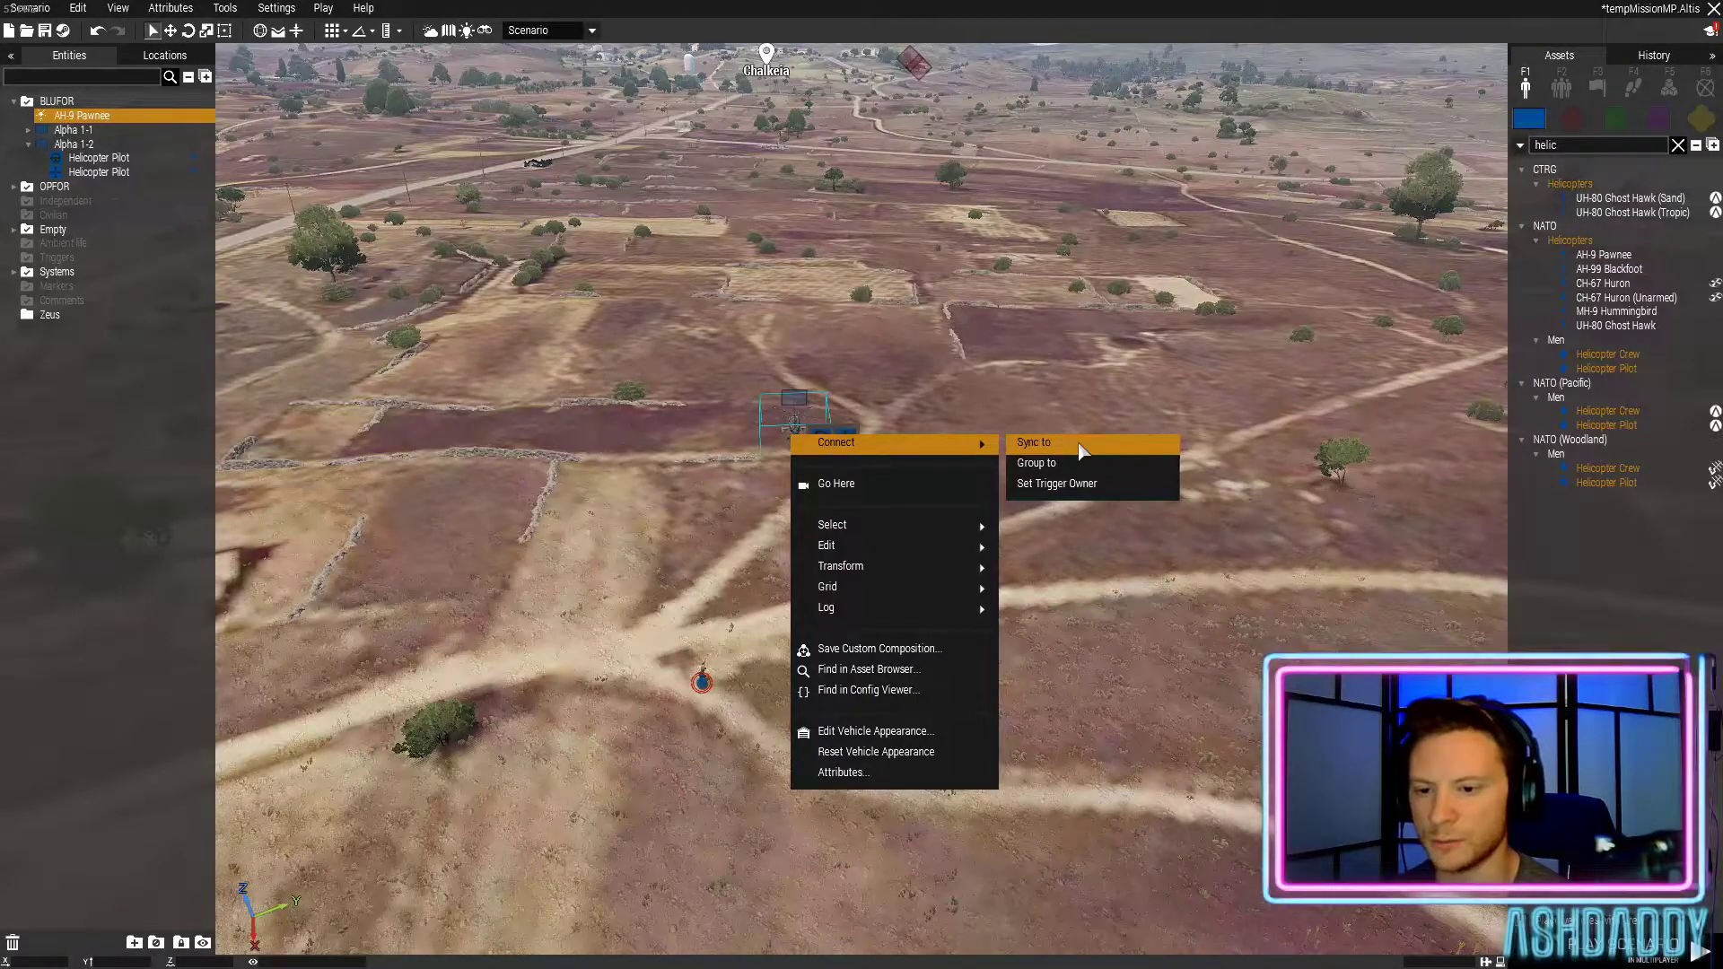
{"action": "left_click", "coordinate": [989, 364]}
Give the AH-9 Pawnee two Move waypoints, one in the field just ahead of it and one over by Chalkeia
{"action": "left_click", "coordinate": [1634, 88]}
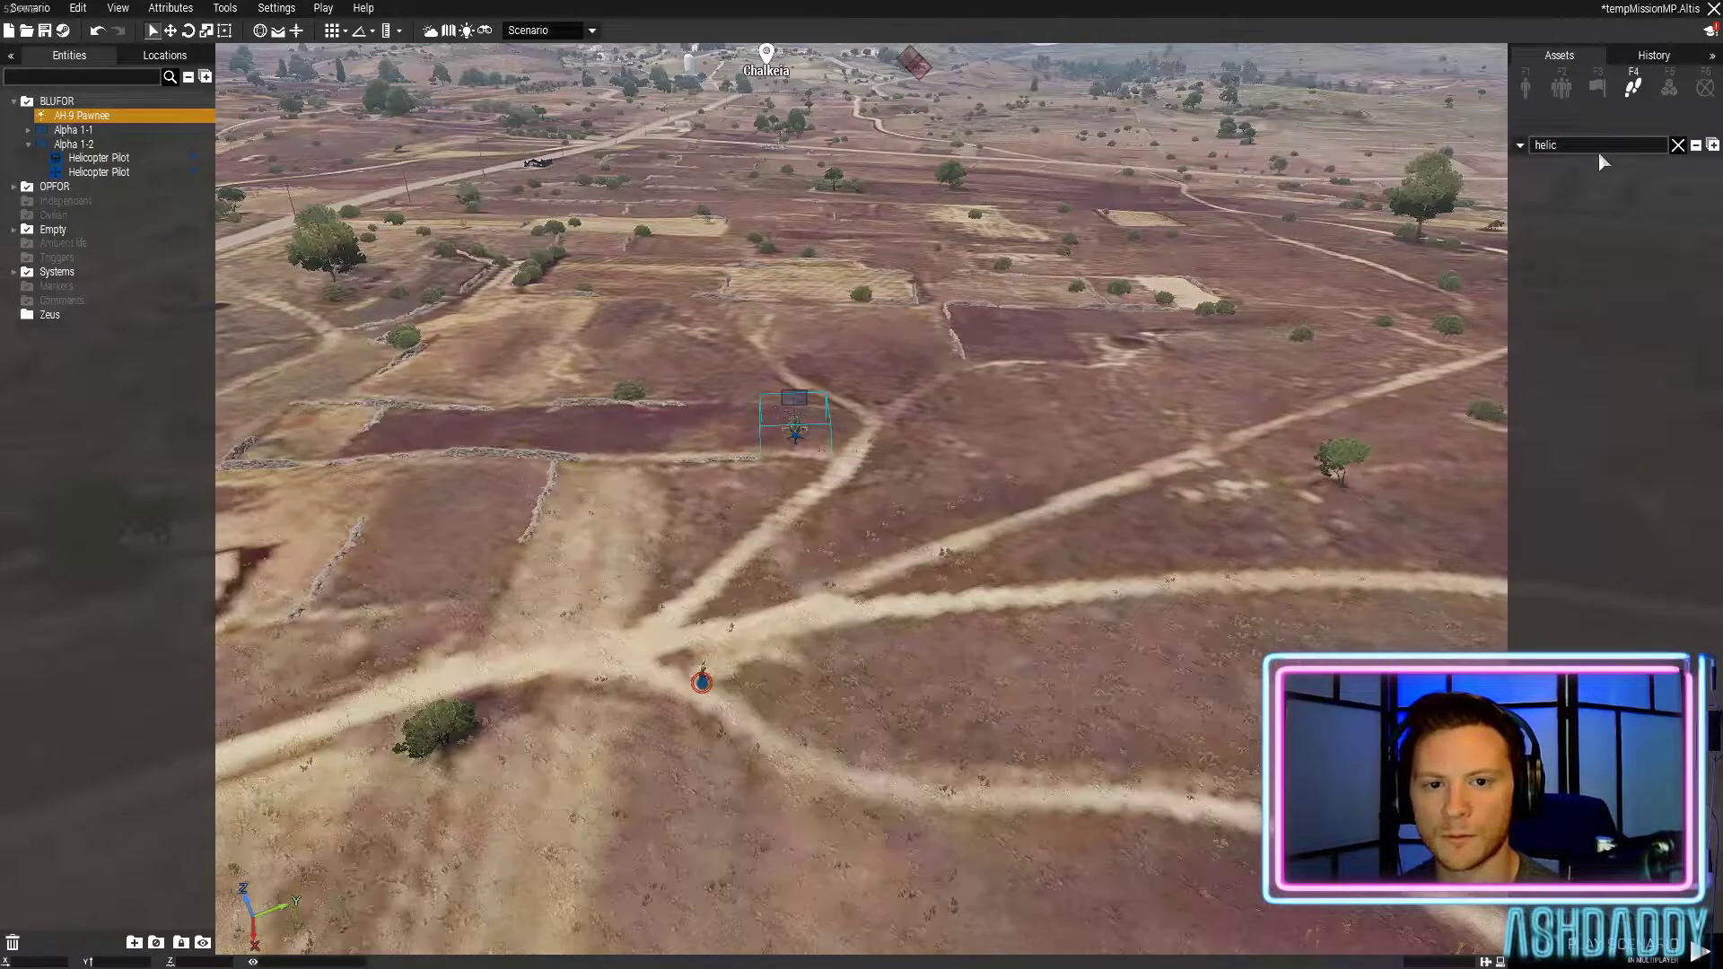
{"action": "left_click_drag", "start_coordinate": [1594, 145], "coordinate": [1471, 158]}
{"action": "key", "text": "BackSpace"}
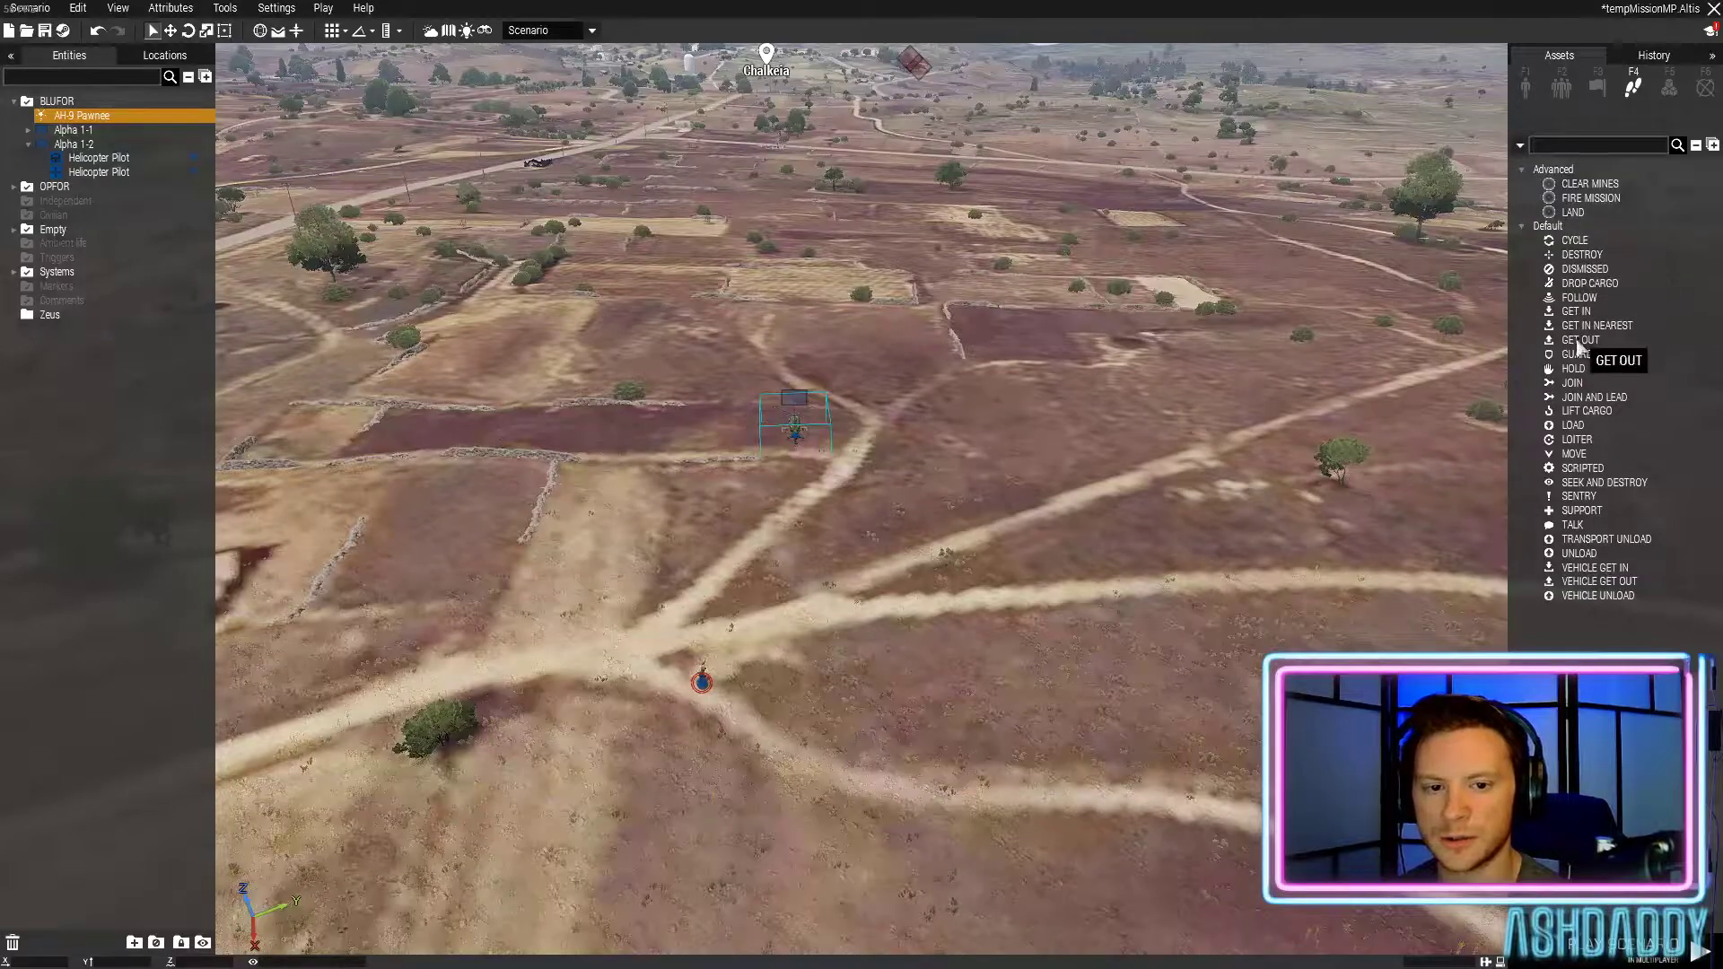
{"action": "left_click", "coordinate": [1564, 459]}
{"action": "key", "text": "w"}
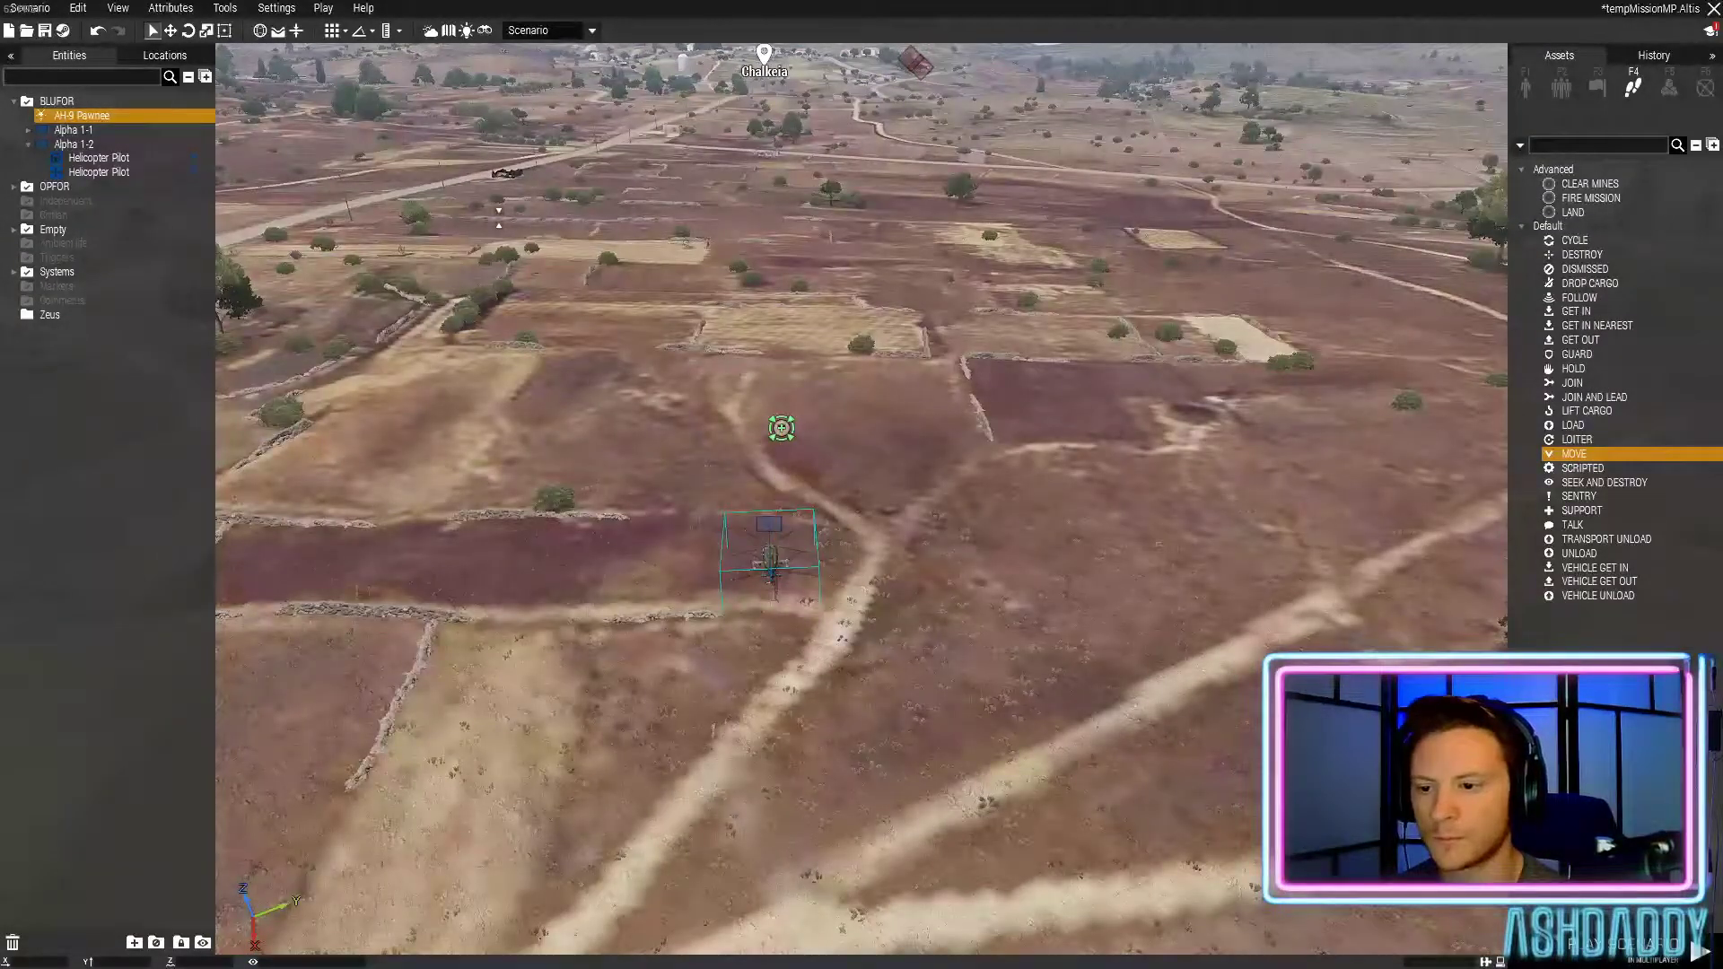
{"action": "left_click", "coordinate": [781, 428]}
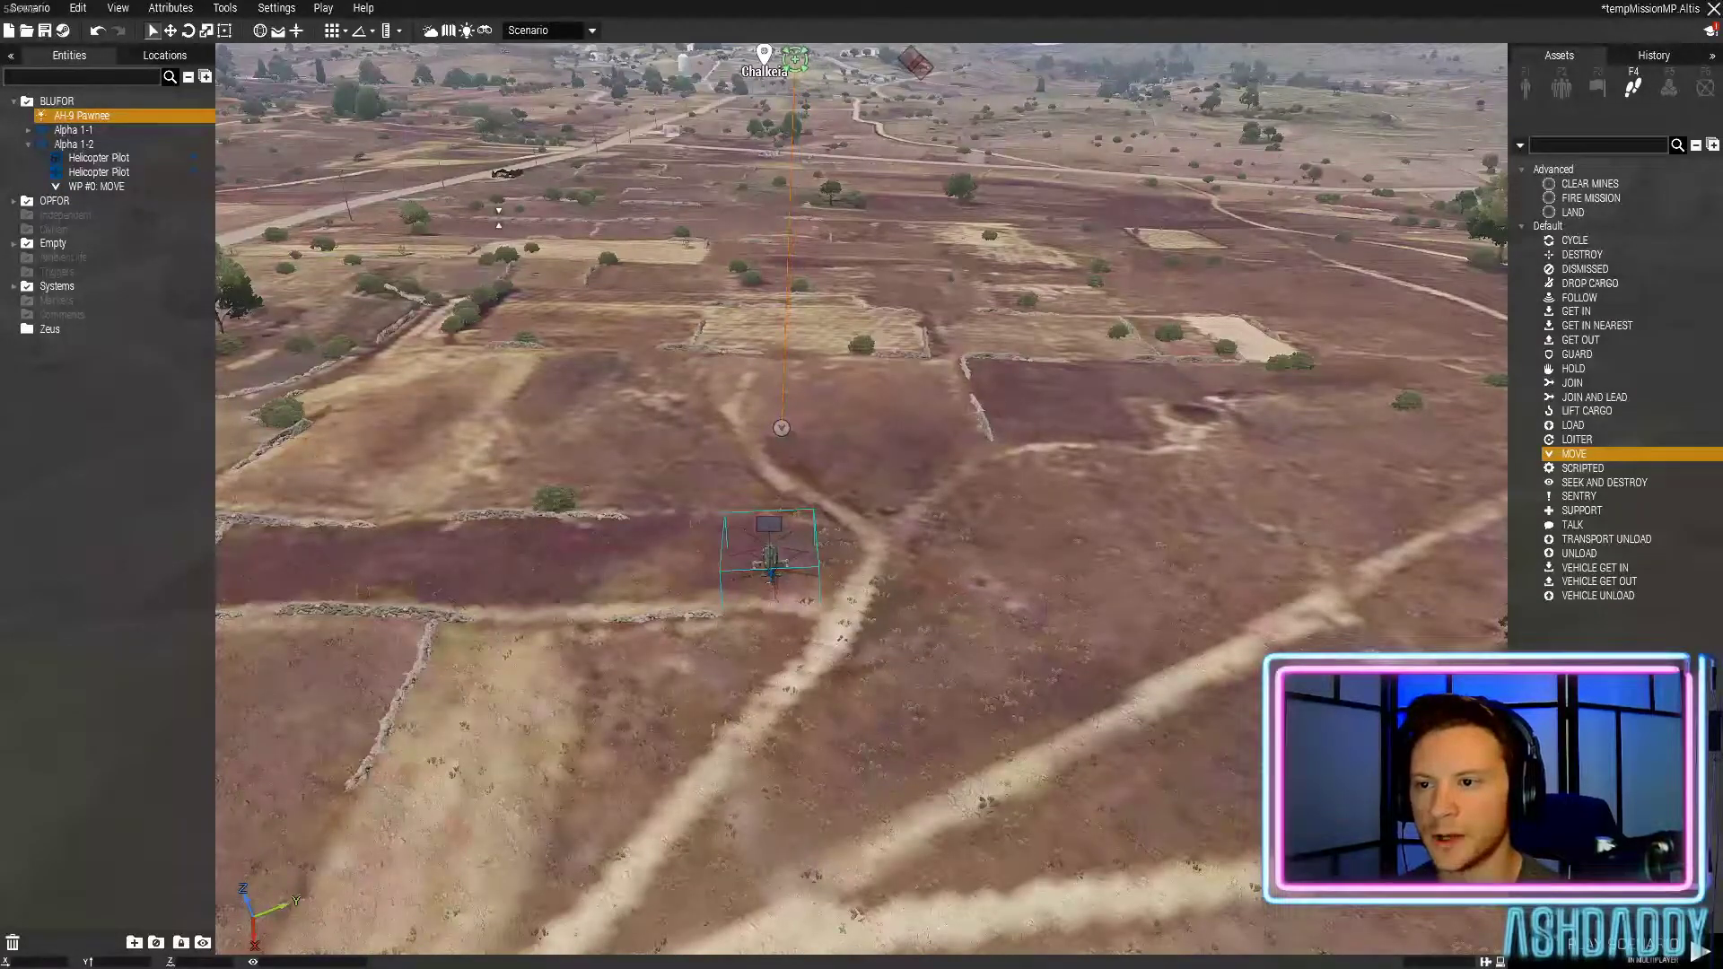
{"action": "left_click", "coordinate": [792, 54]}
{"action": "key", "text": "w"}
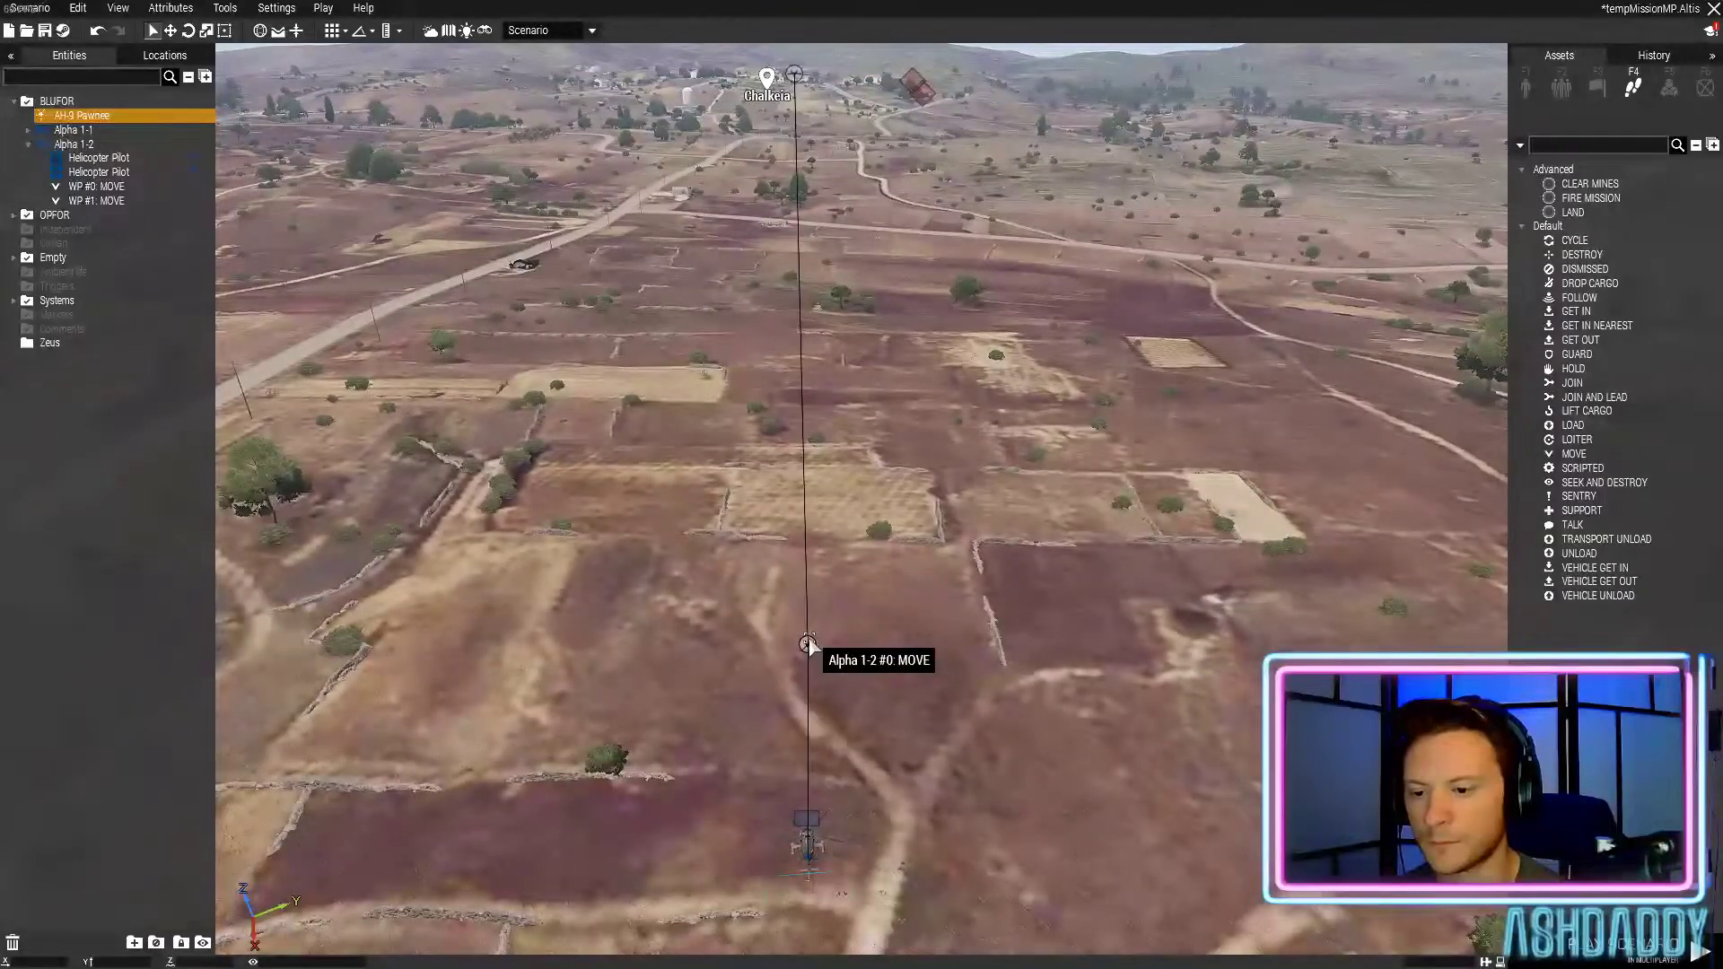
{"action": "left_click", "coordinate": [806, 644]}
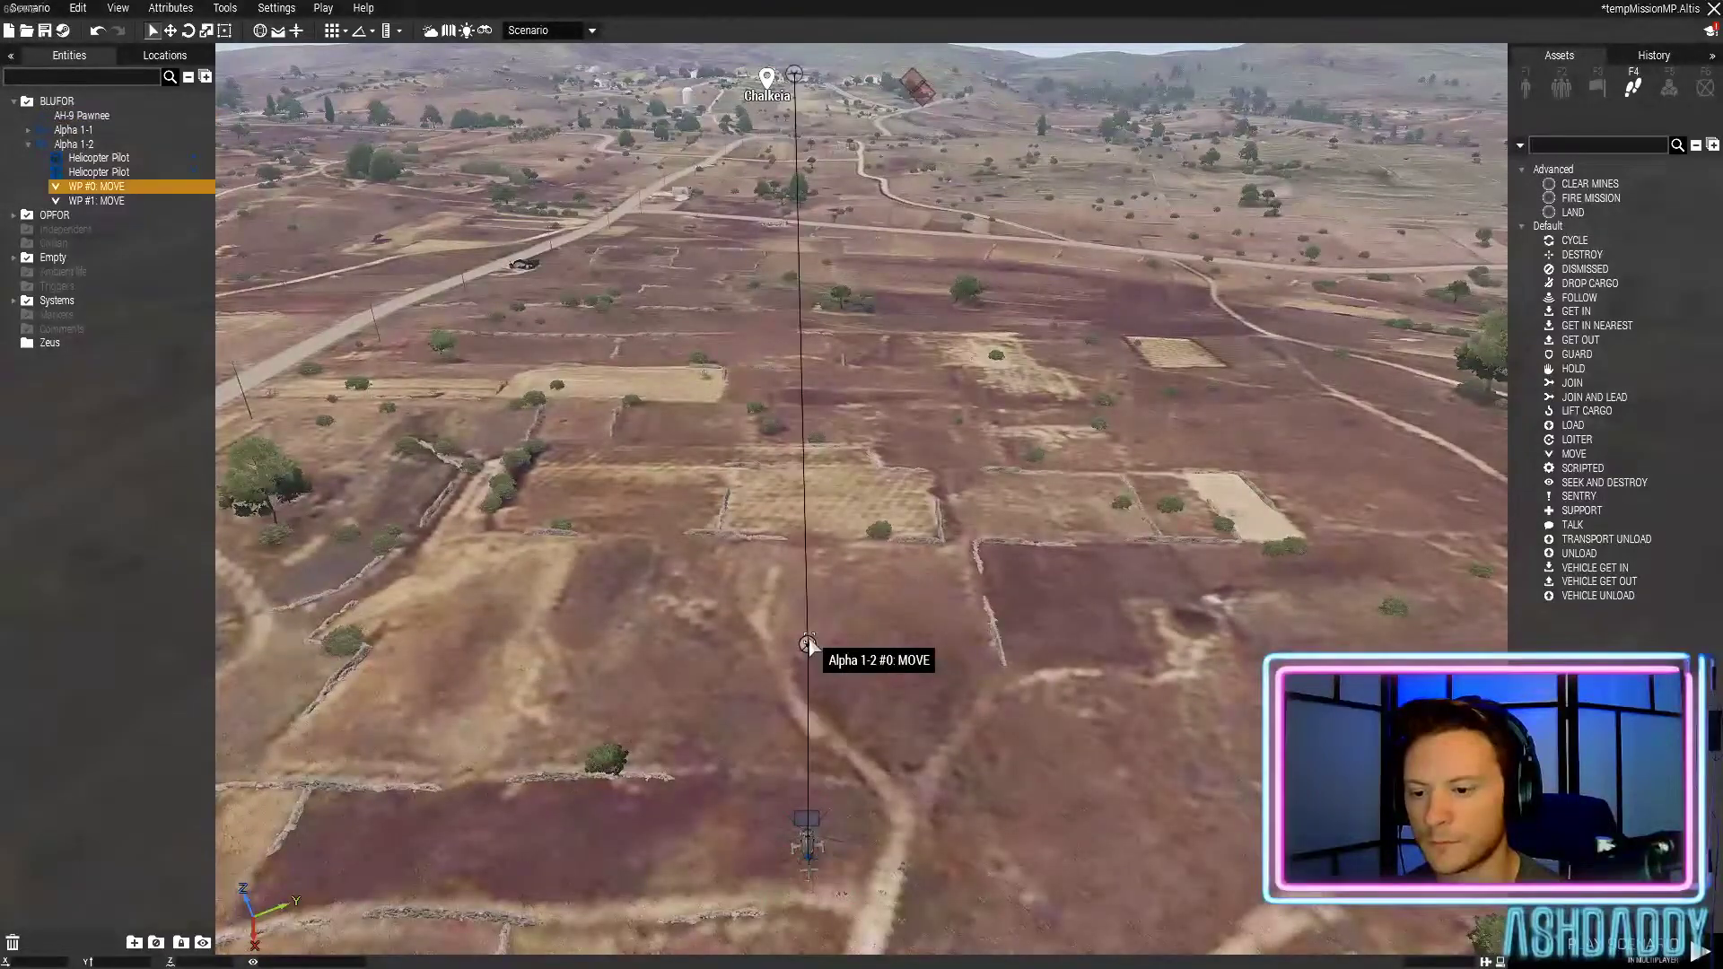
{"action": "key", "text": "w"}
{"action": "left_click", "coordinate": [864, 269]}
Place a basic Trigger in the field to the side of the helicopter's first Move waypoint
{"action": "key", "text": "s"}
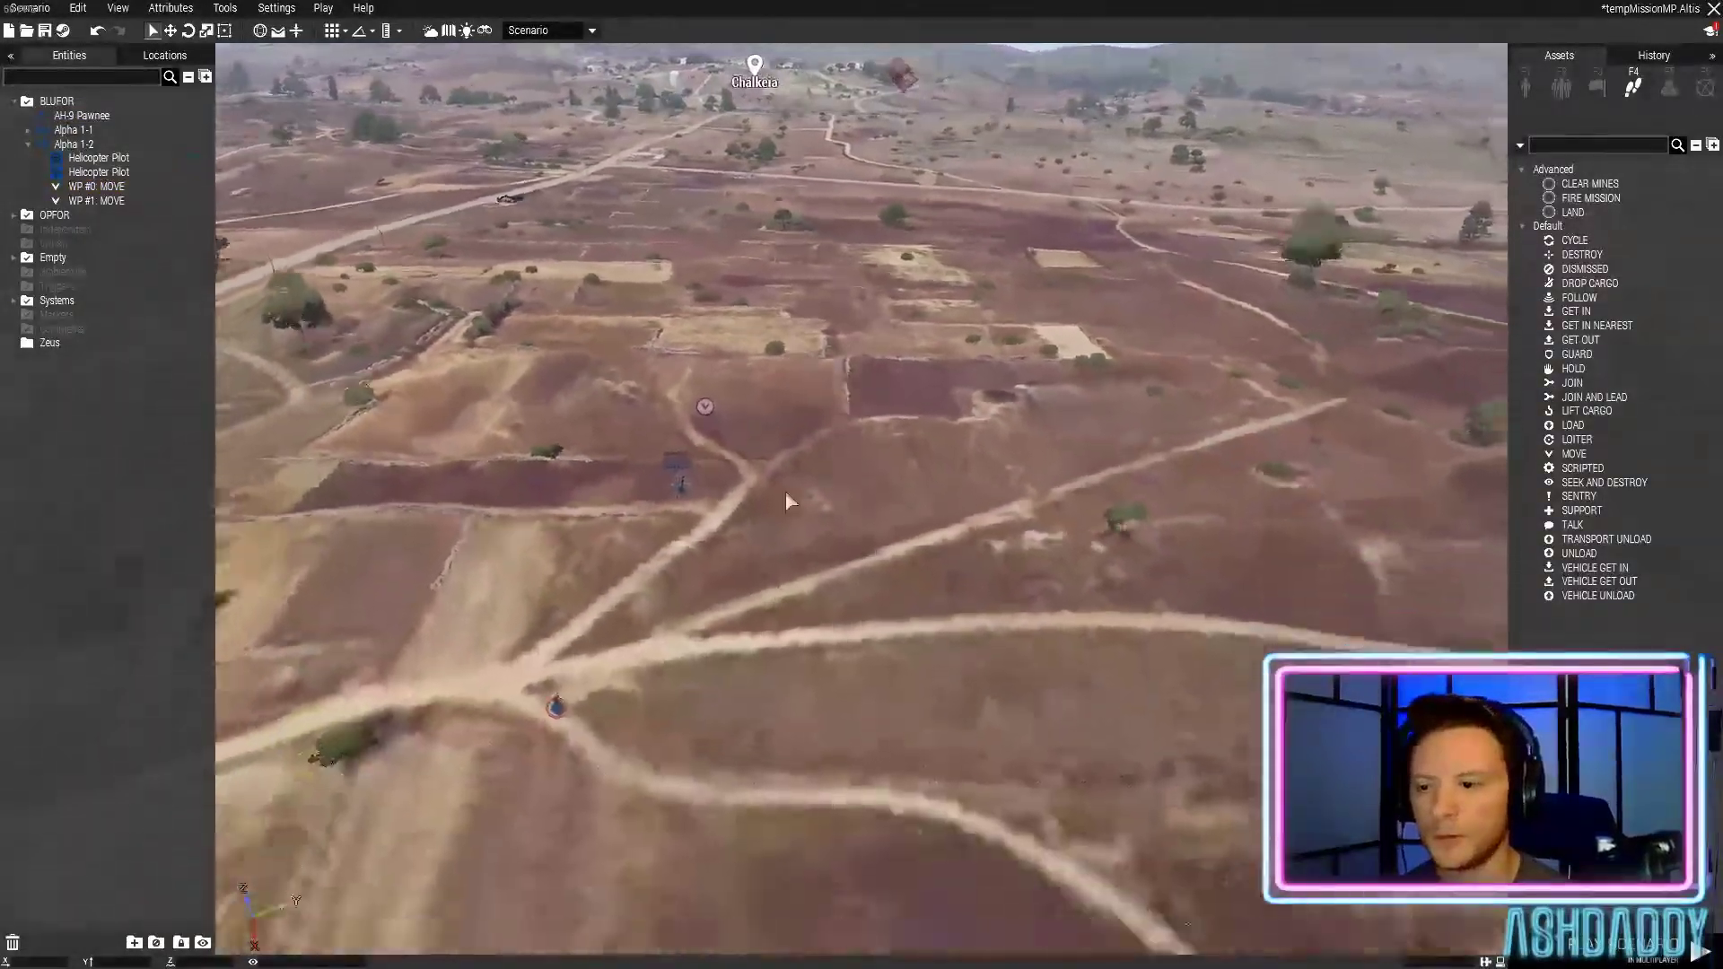
{"action": "key", "text": "w"}
{"action": "key", "text": "s"}
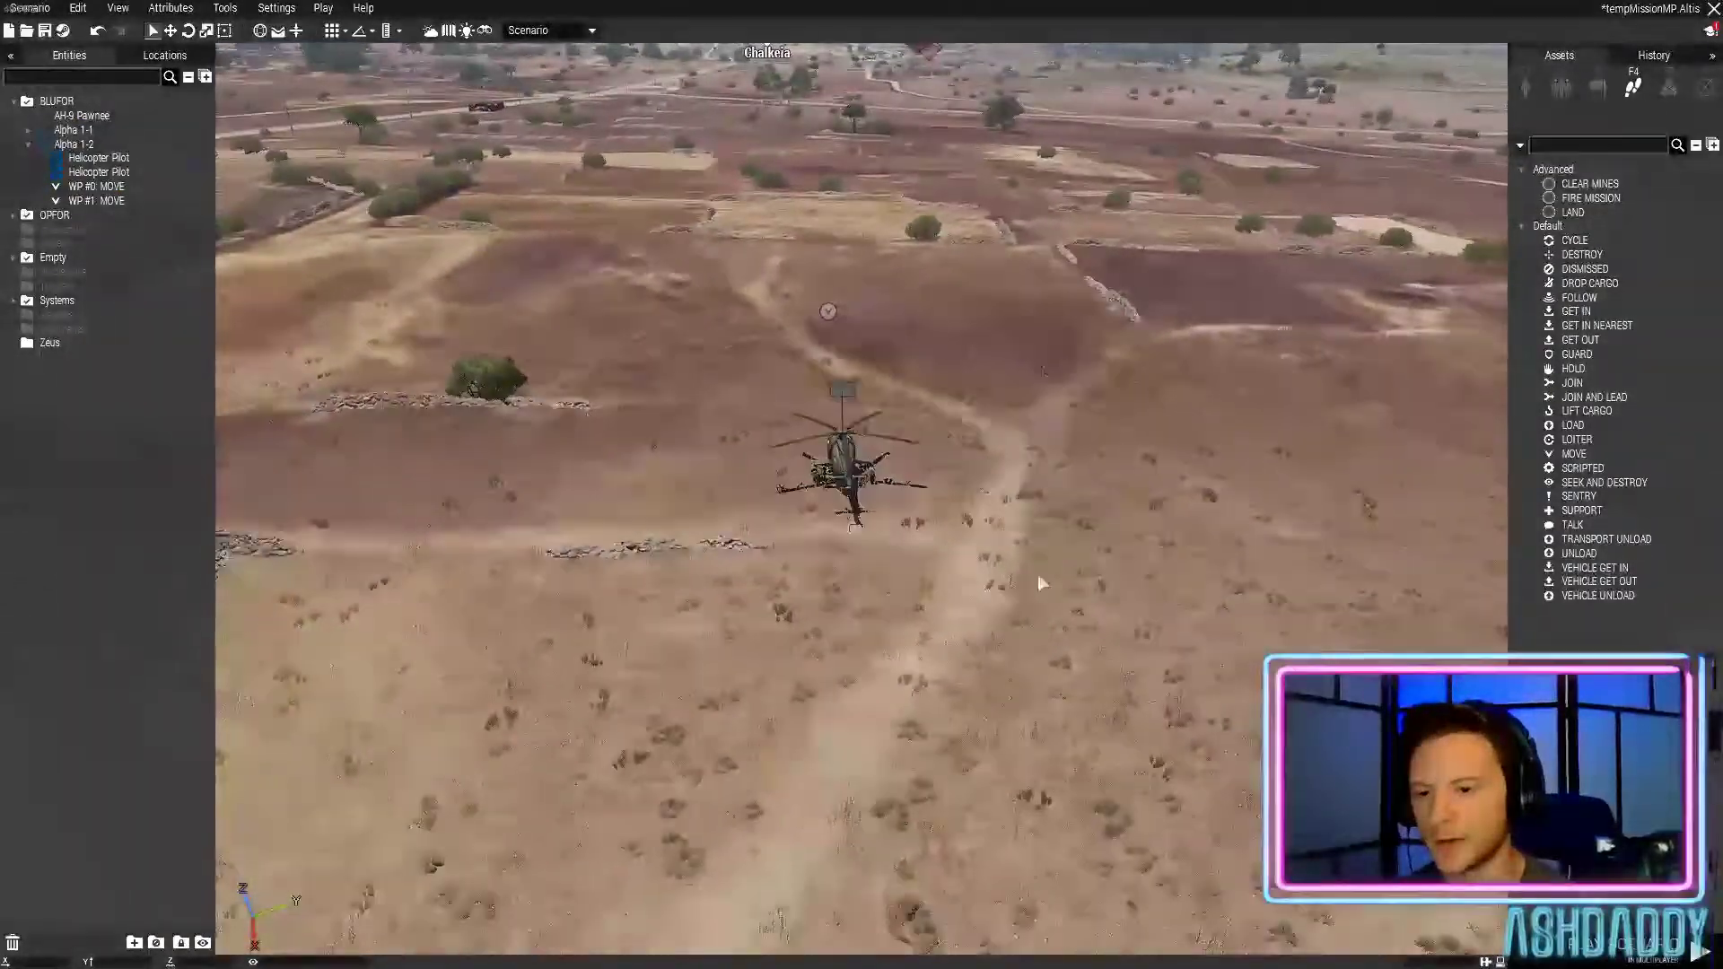
{"action": "left_click", "coordinate": [1600, 88]}
{"action": "left_click", "coordinate": [1560, 170]}
{"action": "key", "text": "a"}
{"action": "key", "text": "w"}
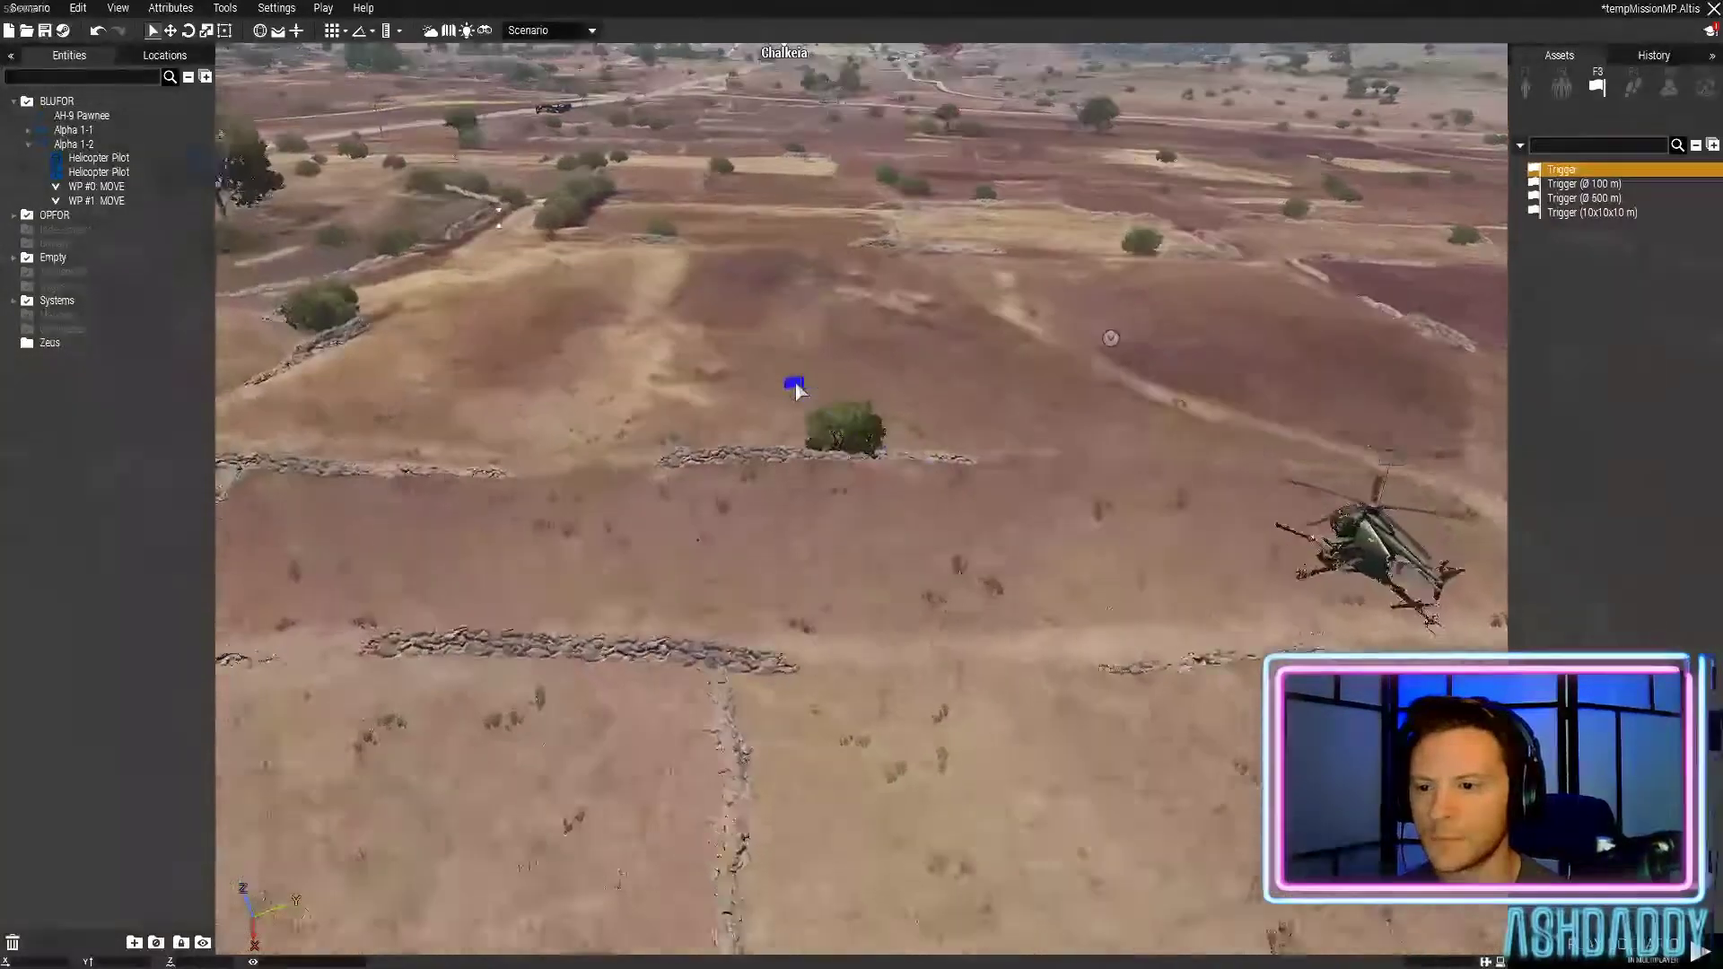
{"action": "left_click", "coordinate": [799, 388]}
Set the trigger as the waypoint activation for the helicopter's first Move waypoint
{"action": "right_click", "coordinate": [799, 389]}
{"action": "mouse_move", "coordinate": [801, 392]}
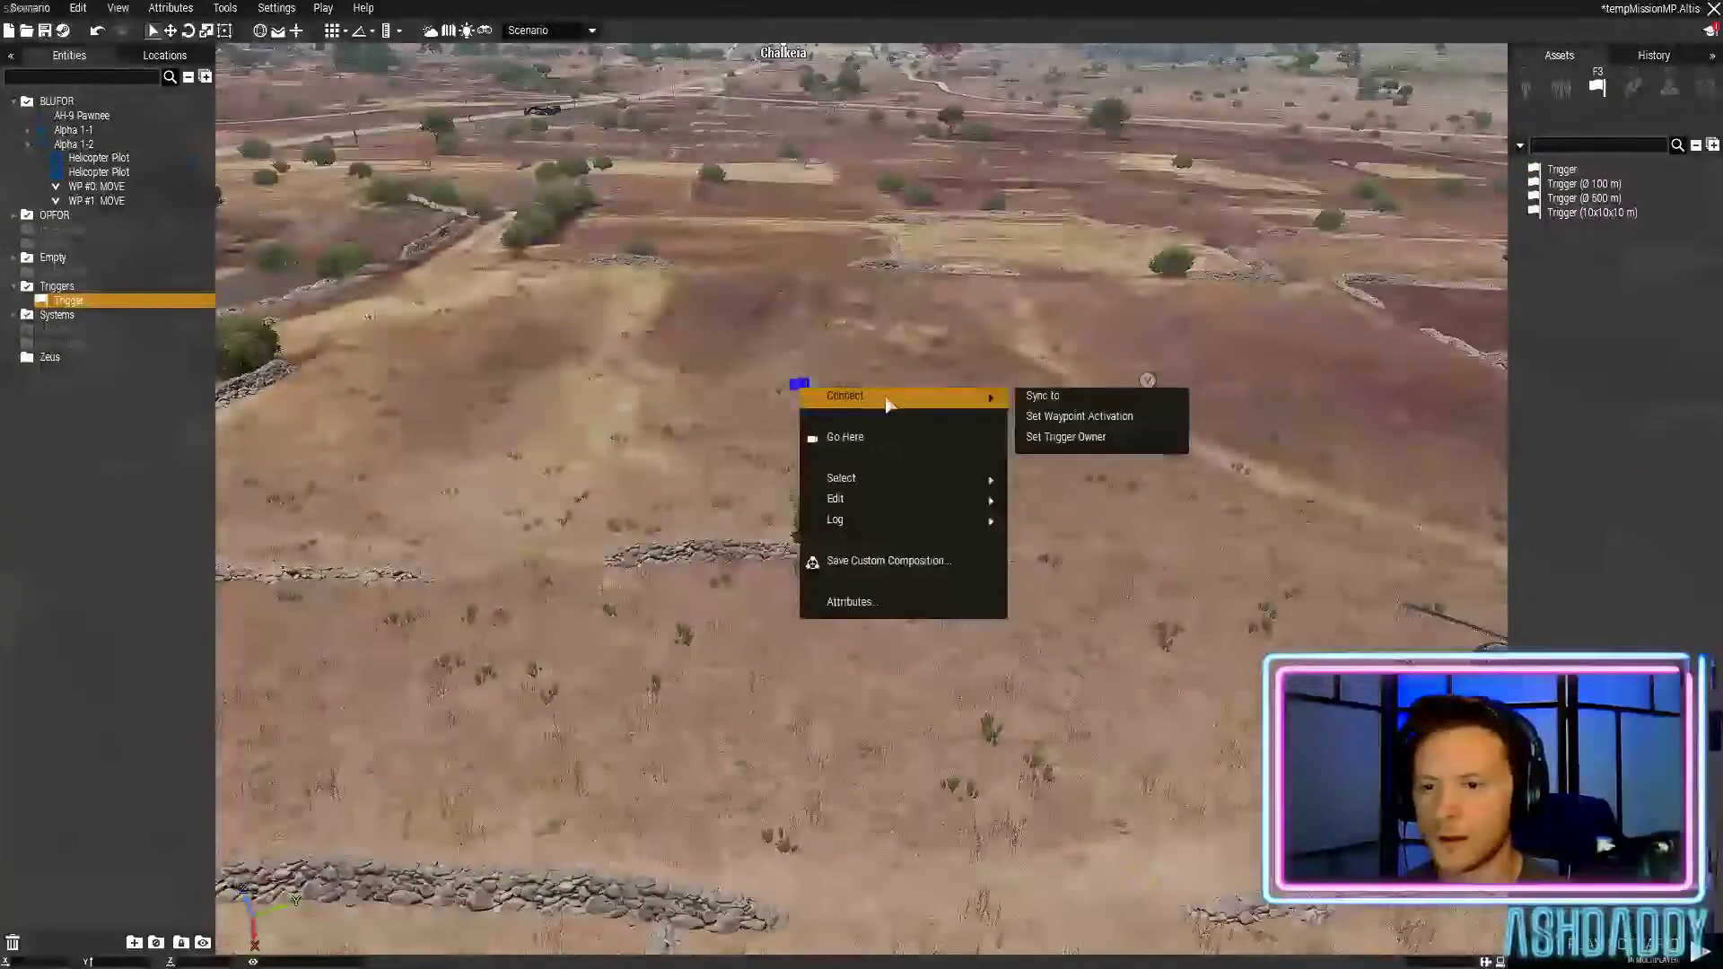
{"action": "left_click", "coordinate": [1106, 415]}
{"action": "left_click", "coordinate": [1146, 391]}
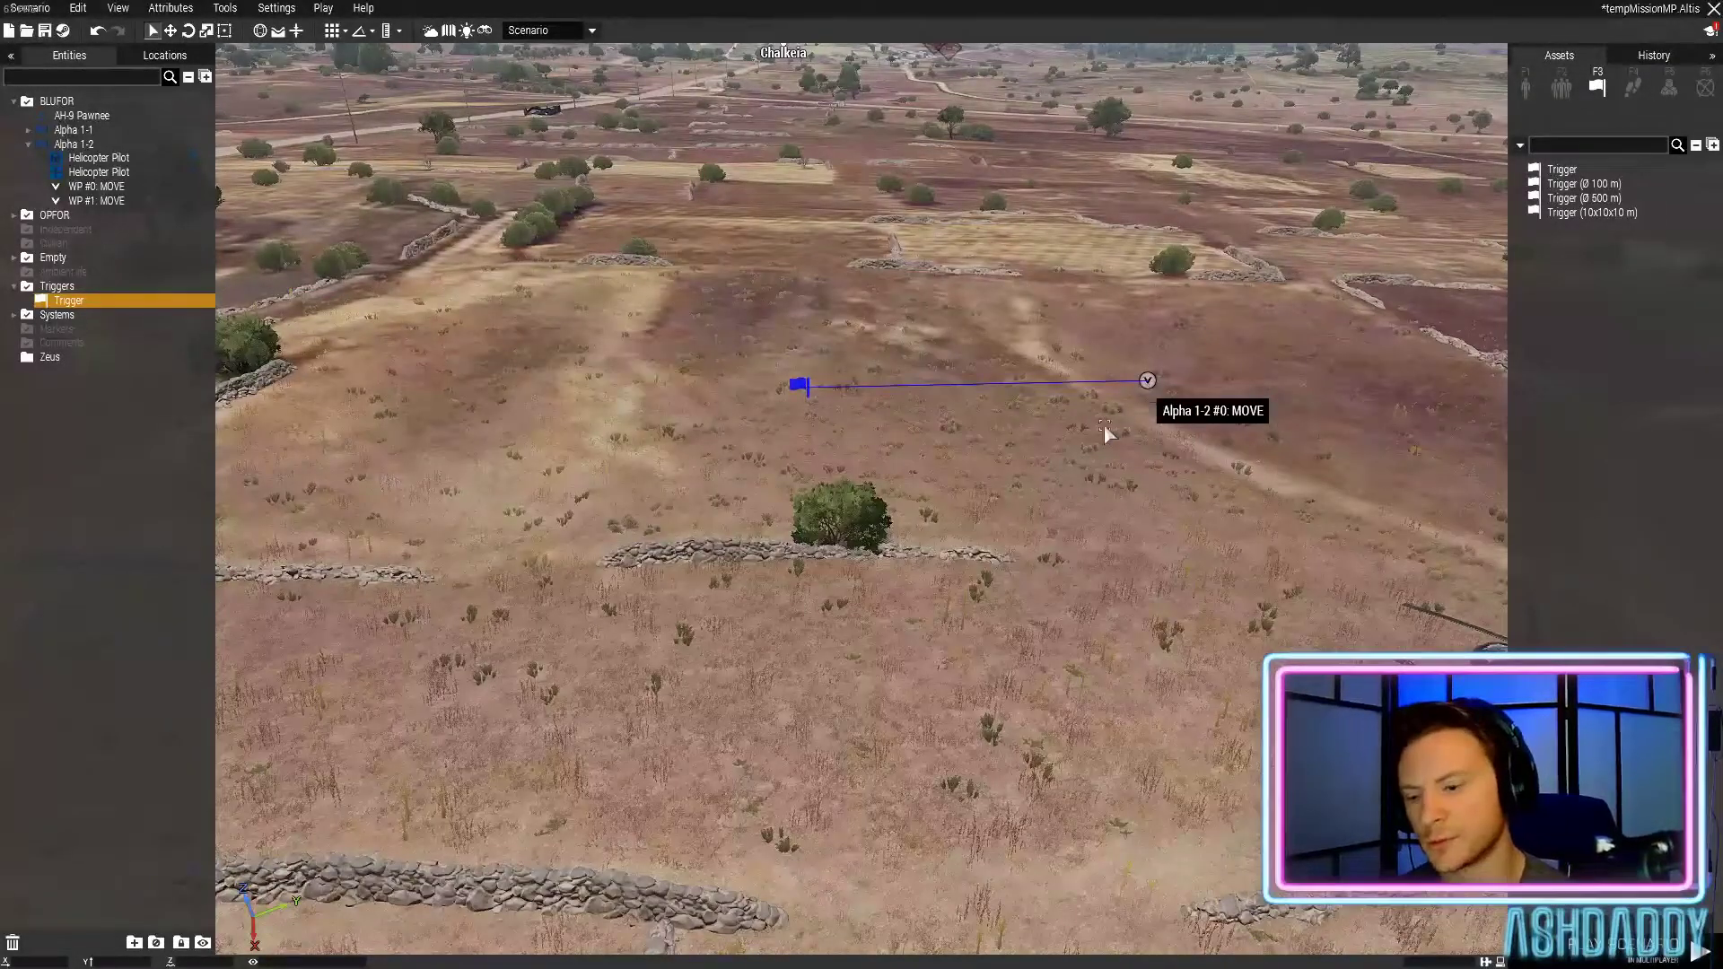
Set the trigger's activation to Radio Alpha in its attributes and accept the change
{"action": "double_click", "coordinate": [799, 384]}
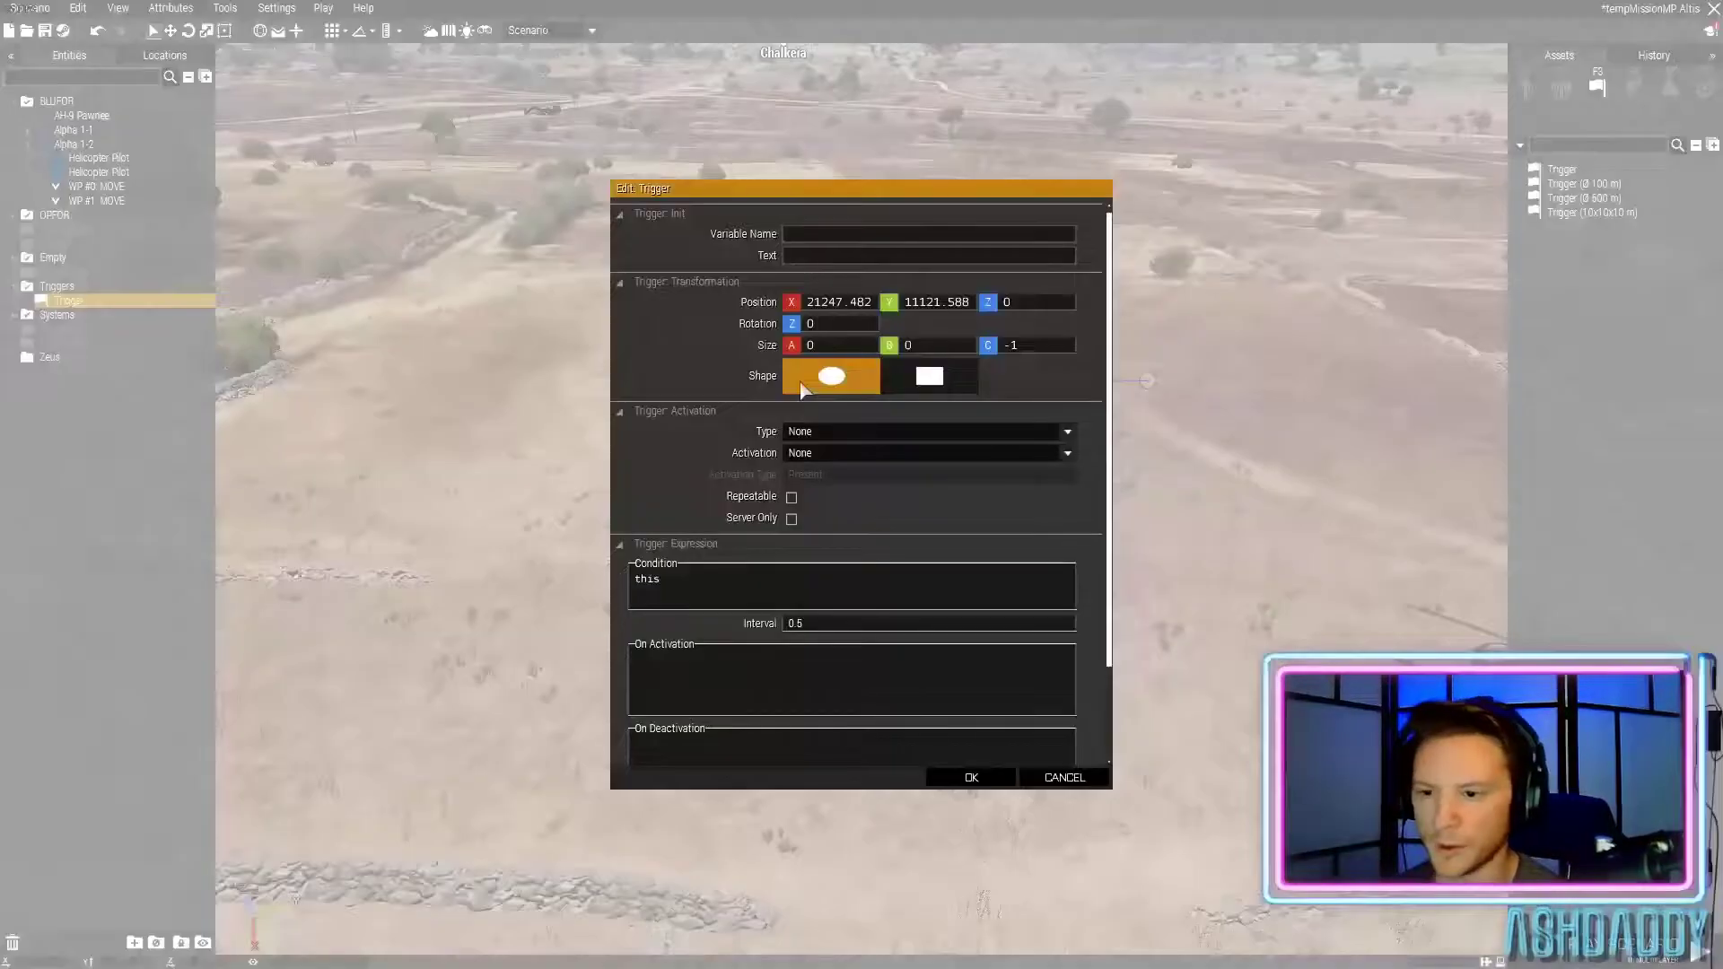
{"action": "left_click", "coordinate": [812, 453]}
{"action": "scroll", "coordinate": [826, 574], "scroll_direction": "down", "scroll_amount": 5}
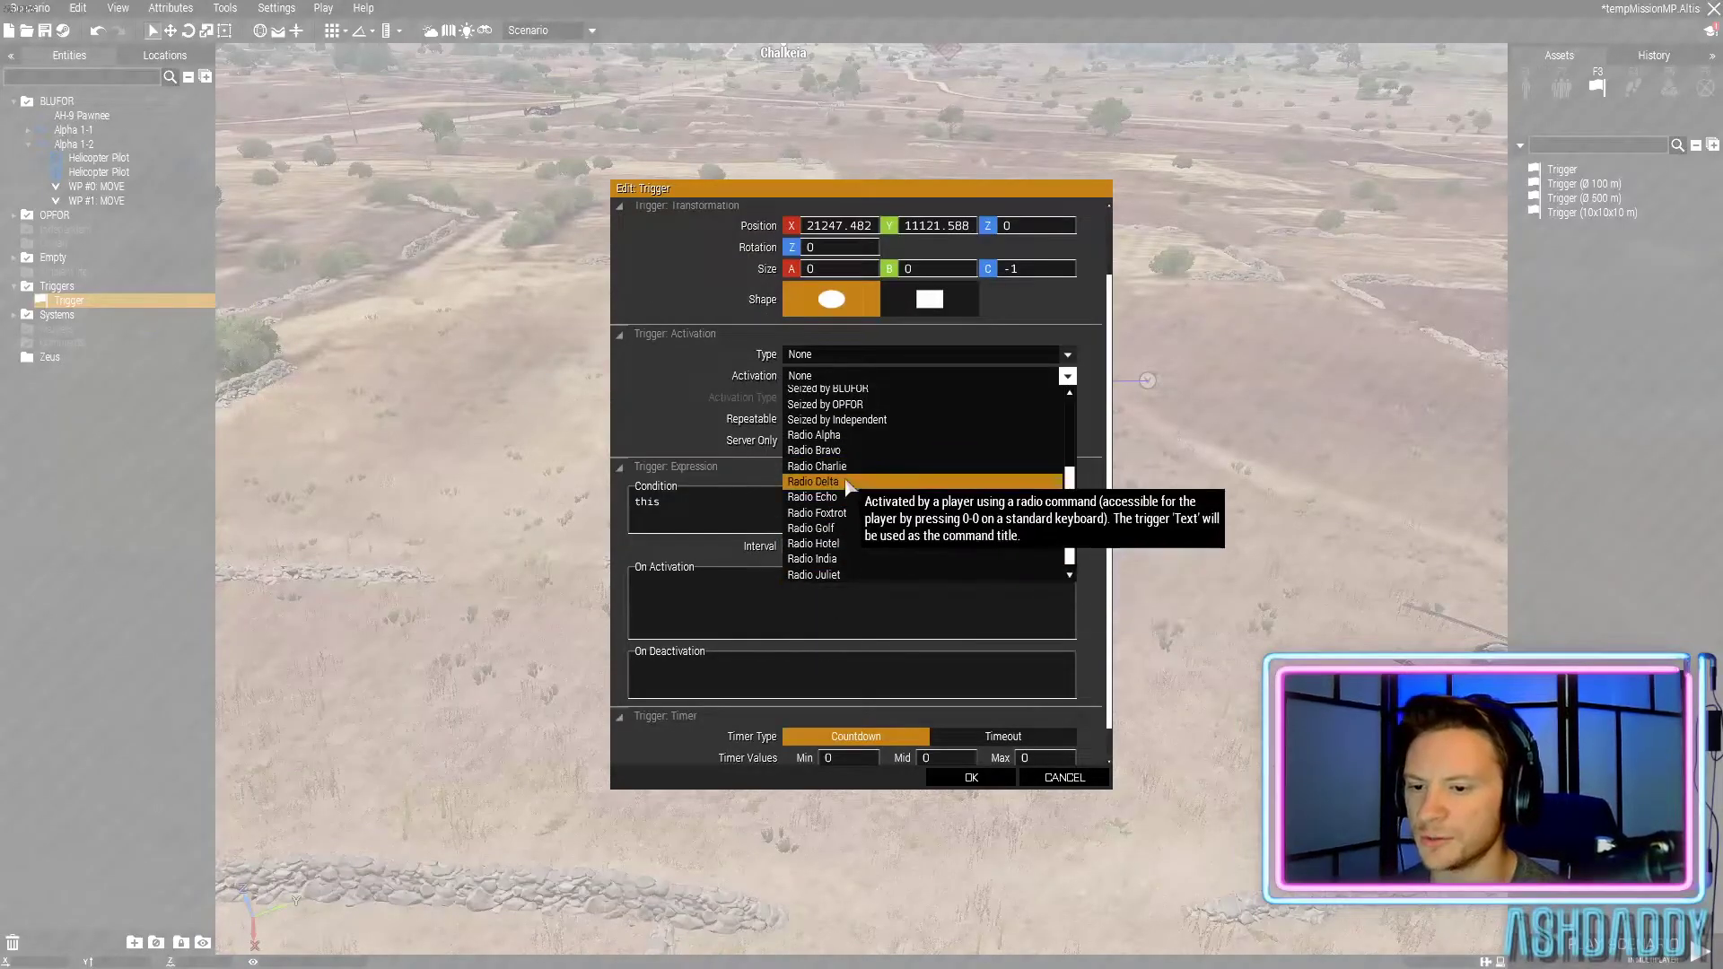
{"action": "left_click", "coordinate": [814, 436]}
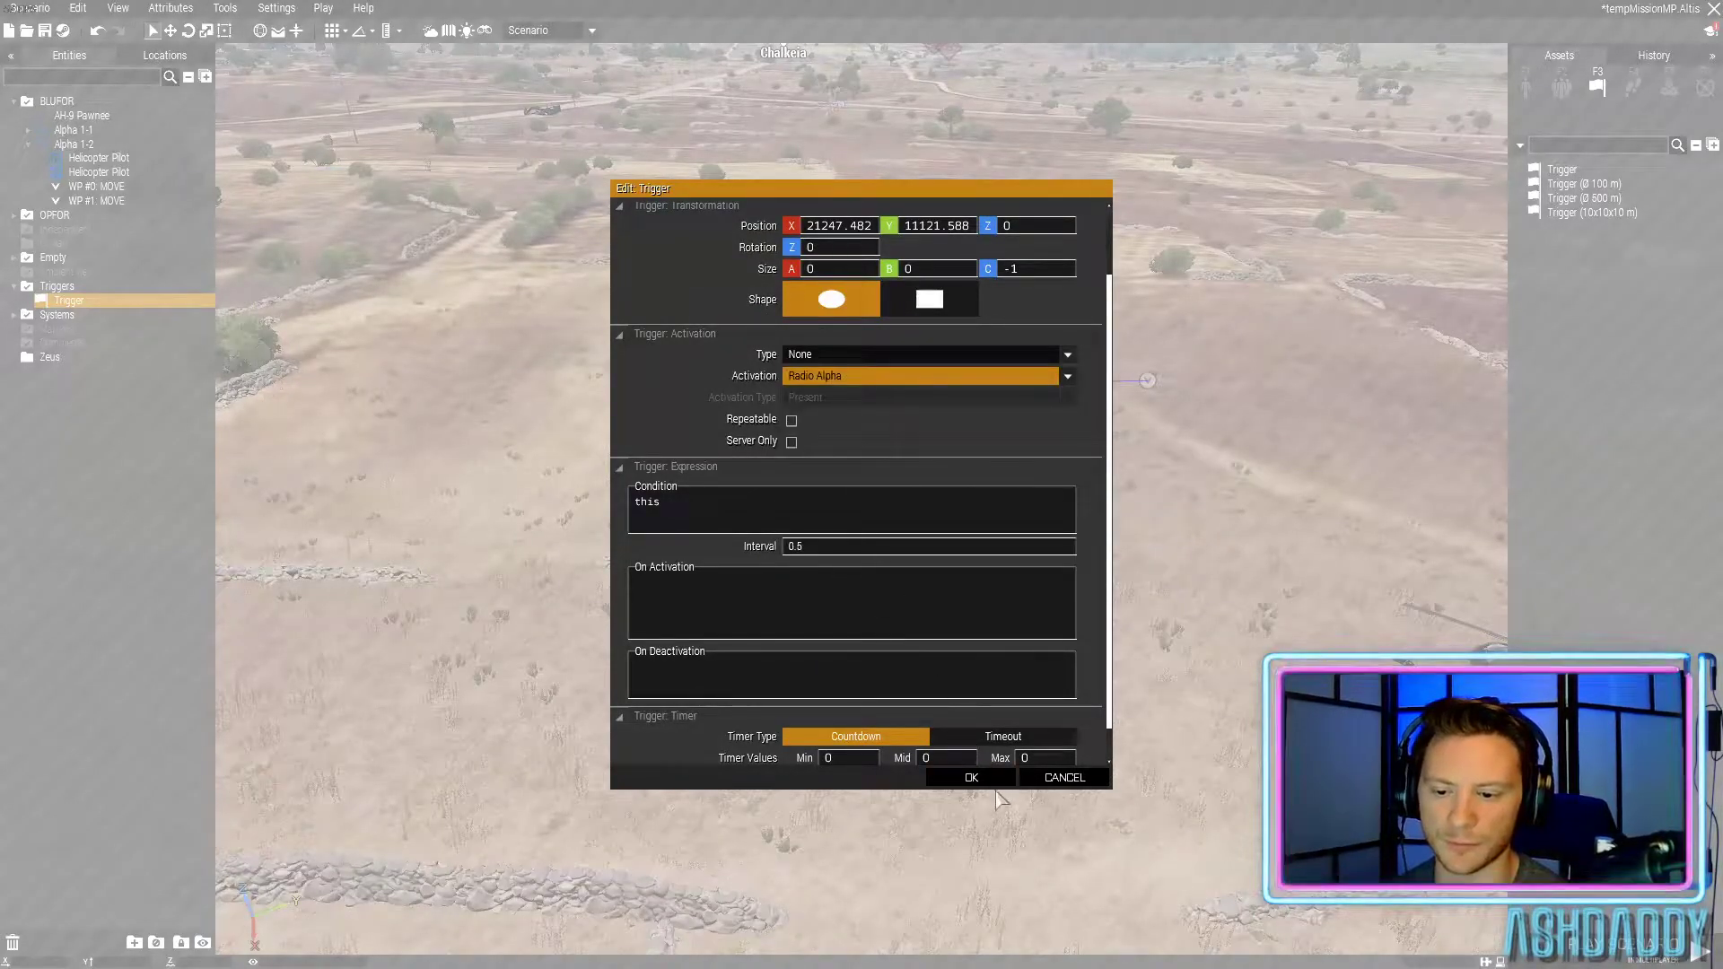
{"action": "left_click", "coordinate": [971, 778]}
Examine the helicopter's route from its start past the trigger-linked waypoint to the second Move waypoint over Chalkeia
{"action": "left_click", "coordinate": [973, 594]}
{"action": "key", "text": "d"}
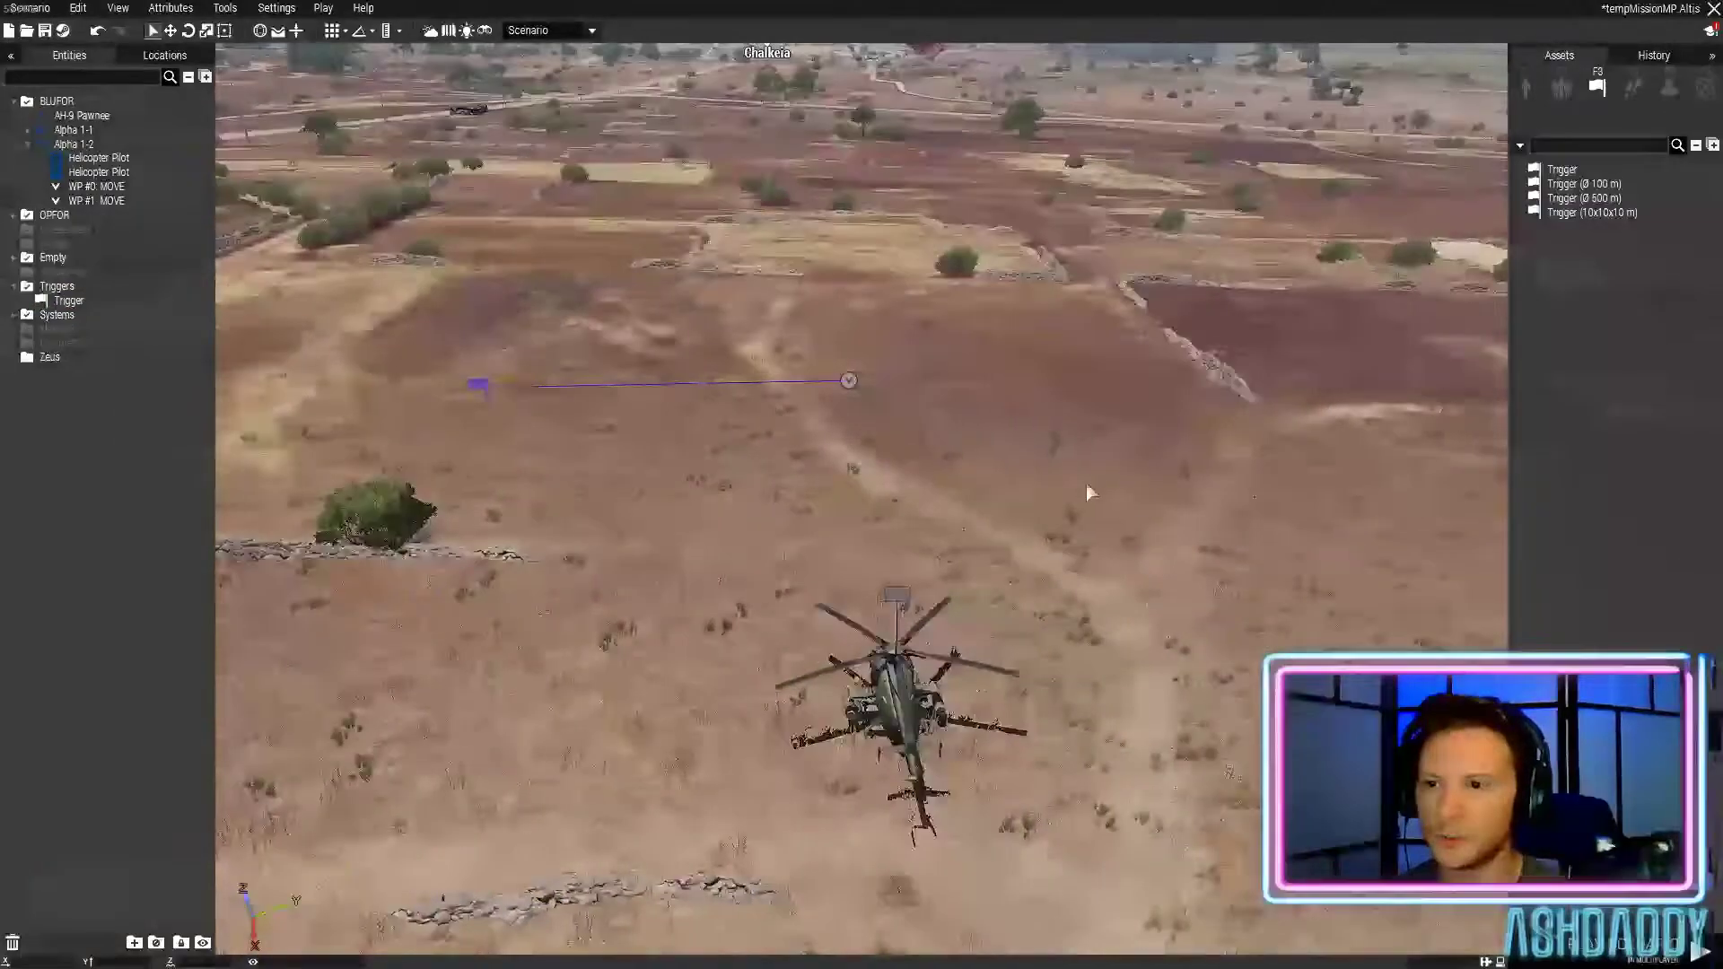
{"action": "key", "text": "s"}
{"action": "left_click_drag", "start_coordinate": [762, 372], "coordinate": [929, 574]}
{"action": "left_click", "coordinate": [929, 584]}
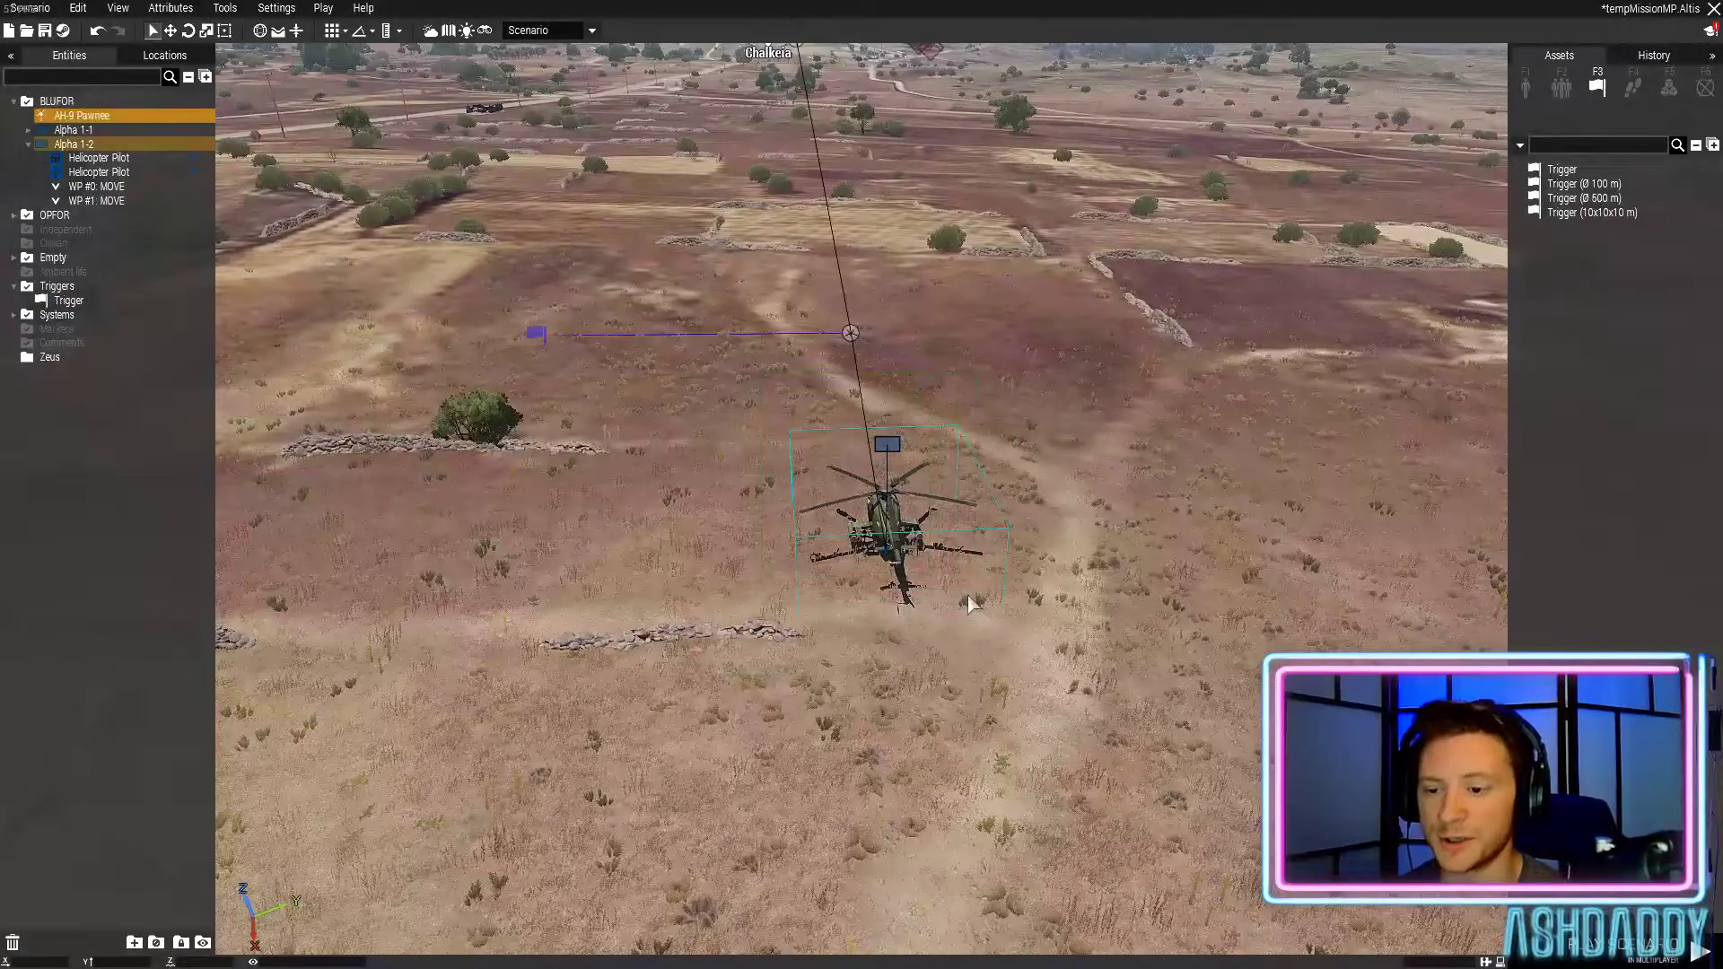
{"action": "key", "text": "w"}
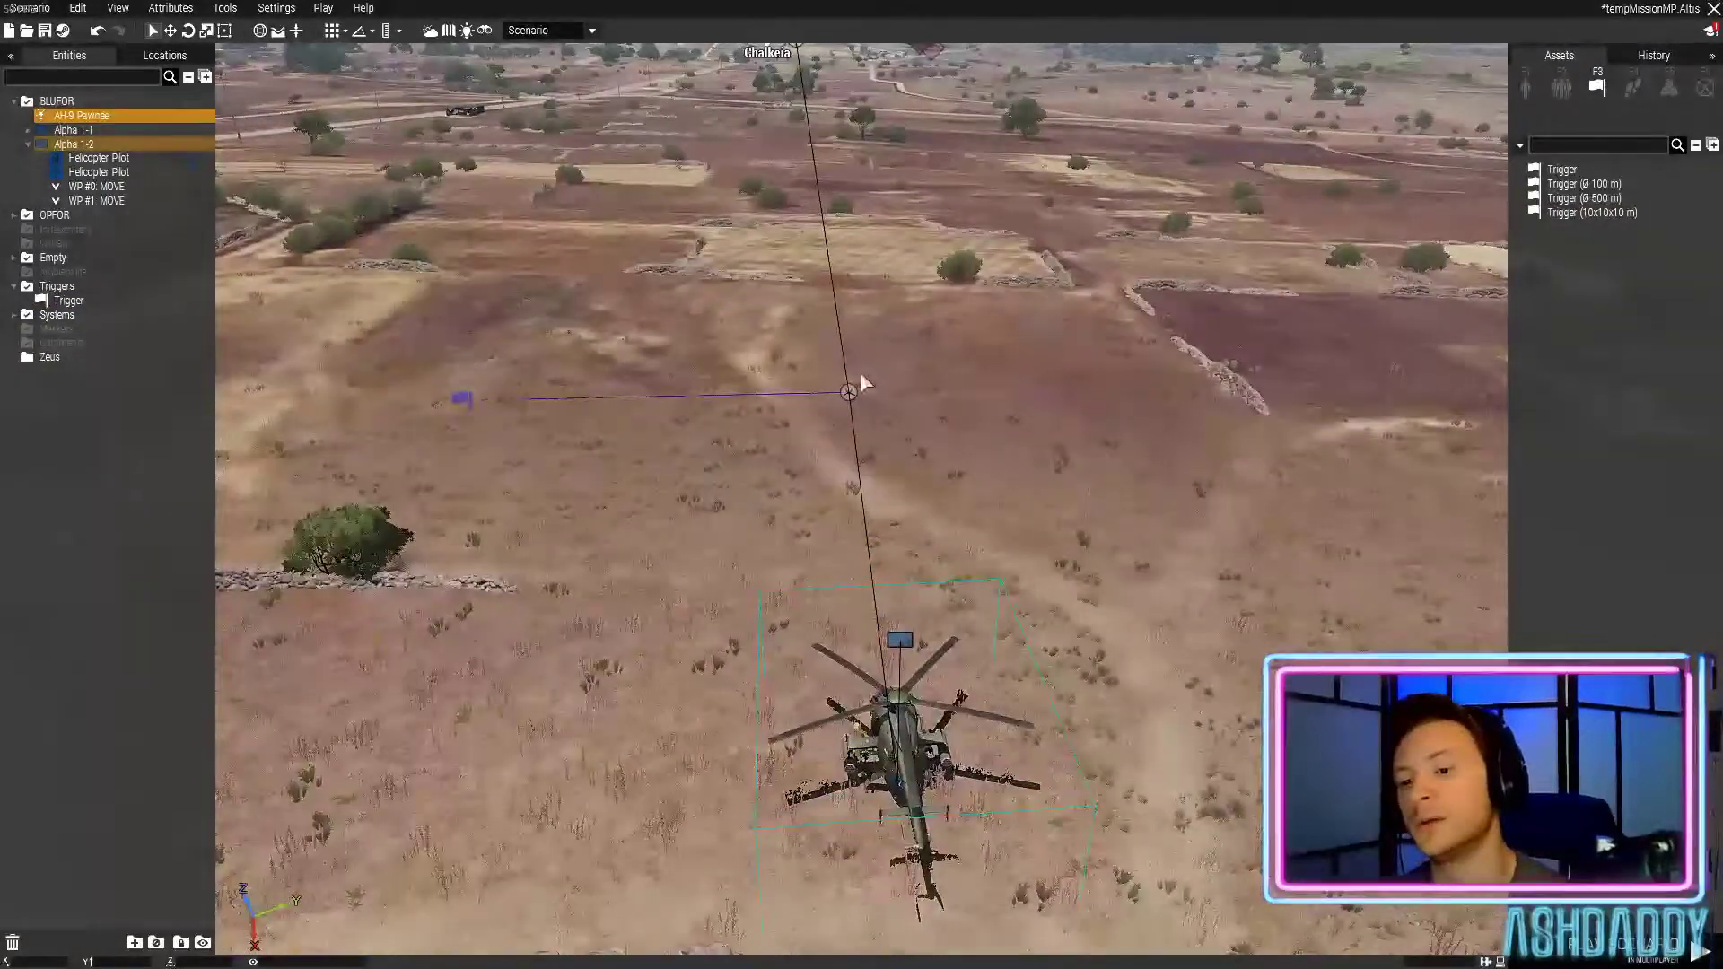
{"action": "left_click", "coordinate": [861, 375]}
{"action": "key", "text": "a"}
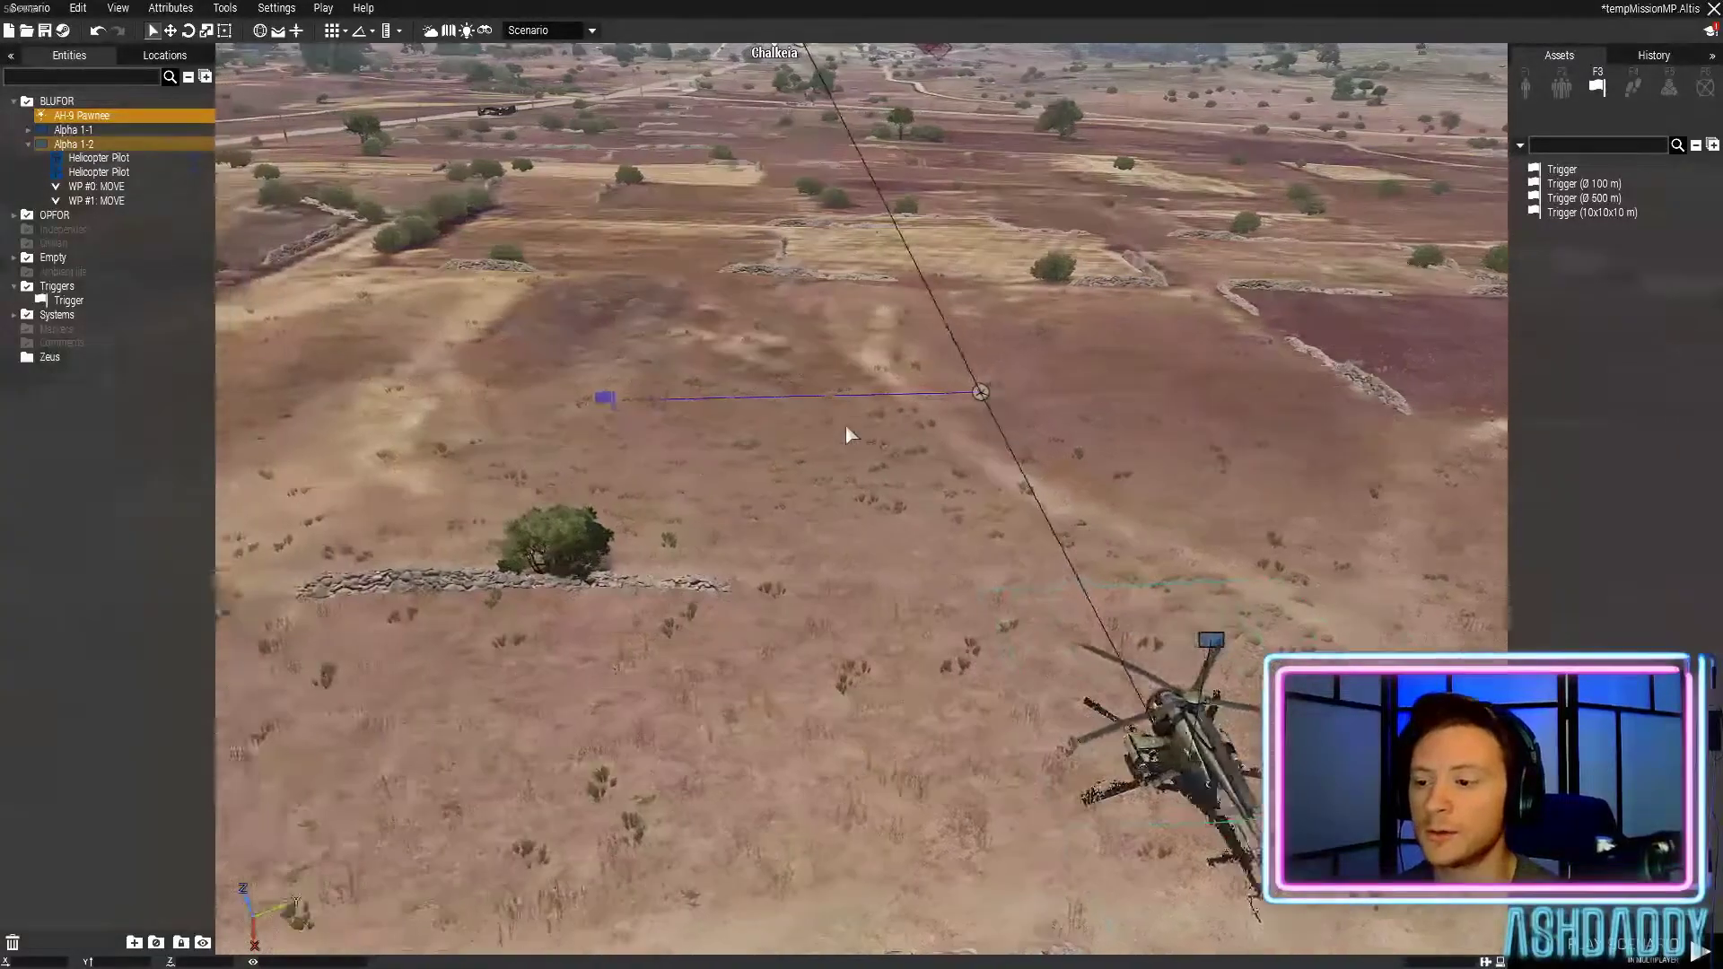
{"action": "key", "text": "d"}
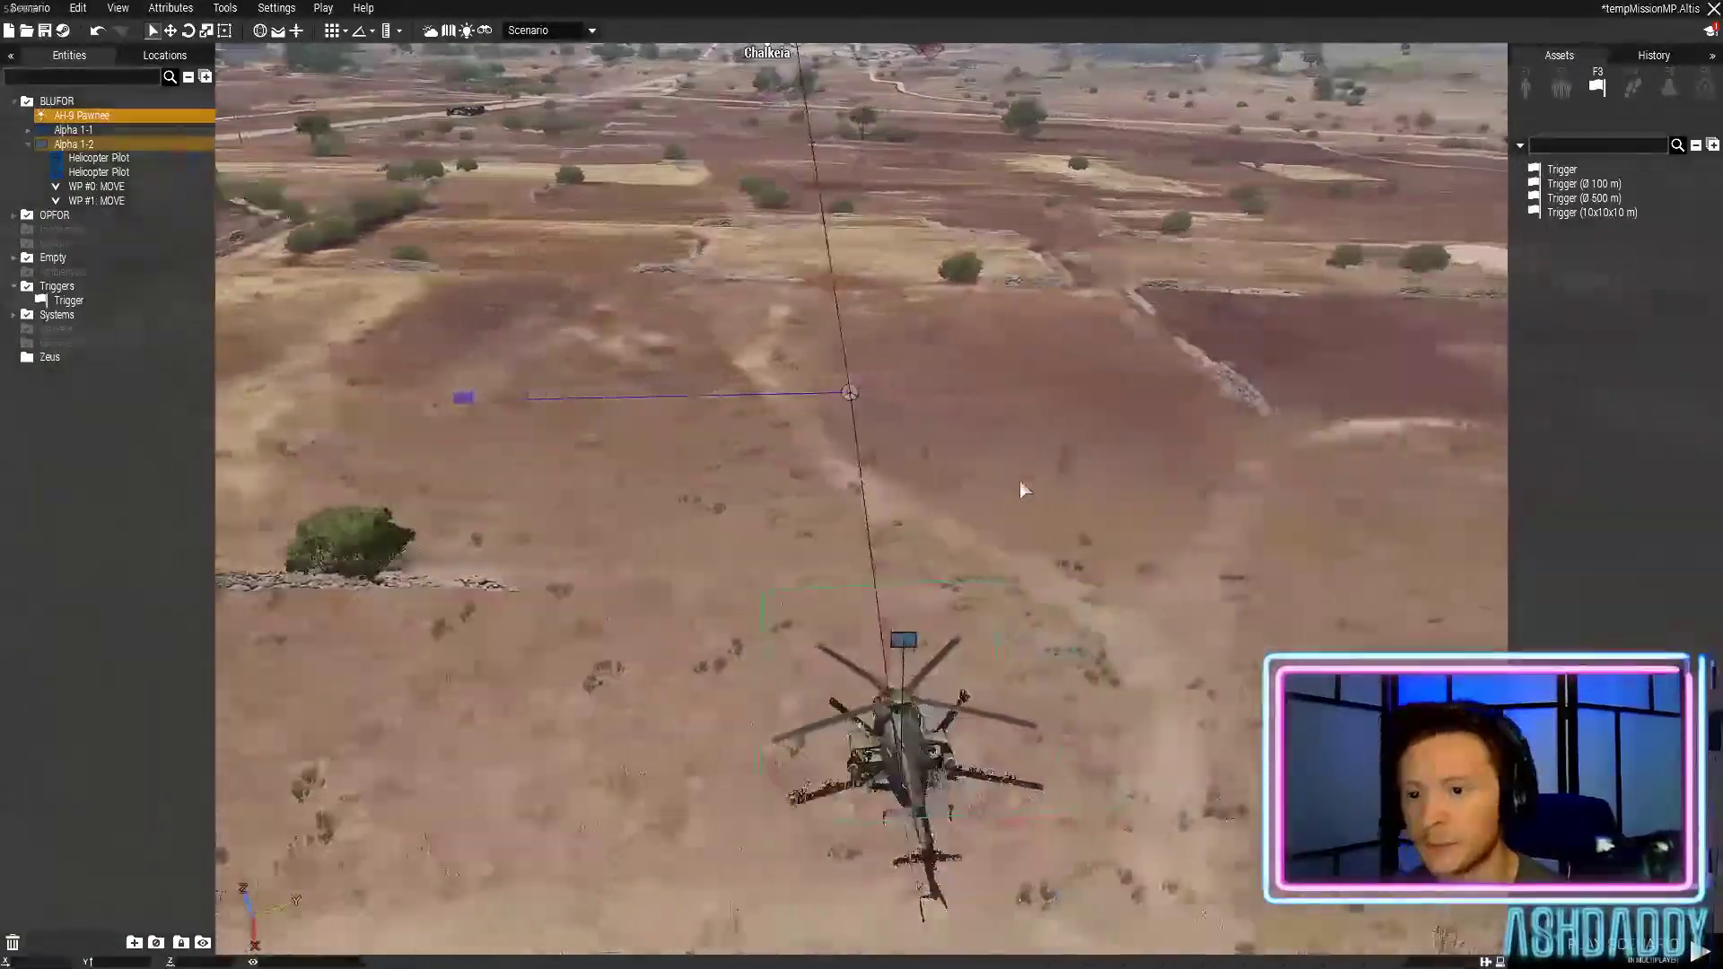
{"action": "key", "text": "s"}
{"action": "key", "text": "w"}
{"action": "key", "text": "s"}
{"action": "key", "text": "w"}
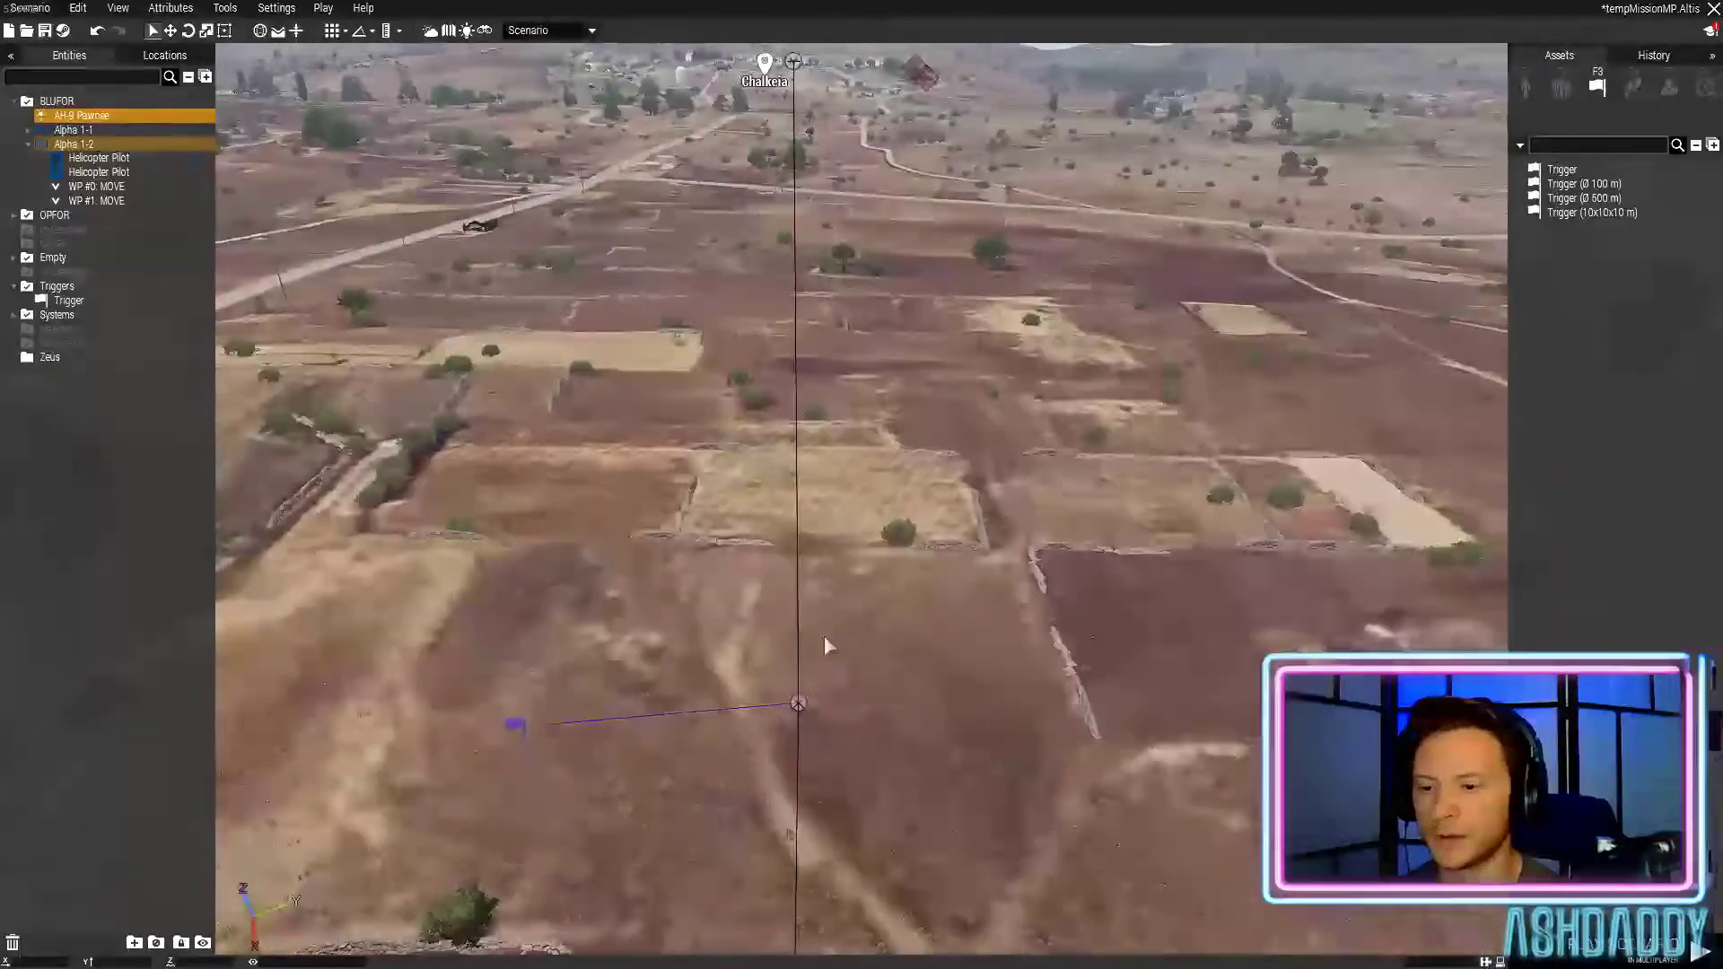
{"action": "key", "text": "s"}
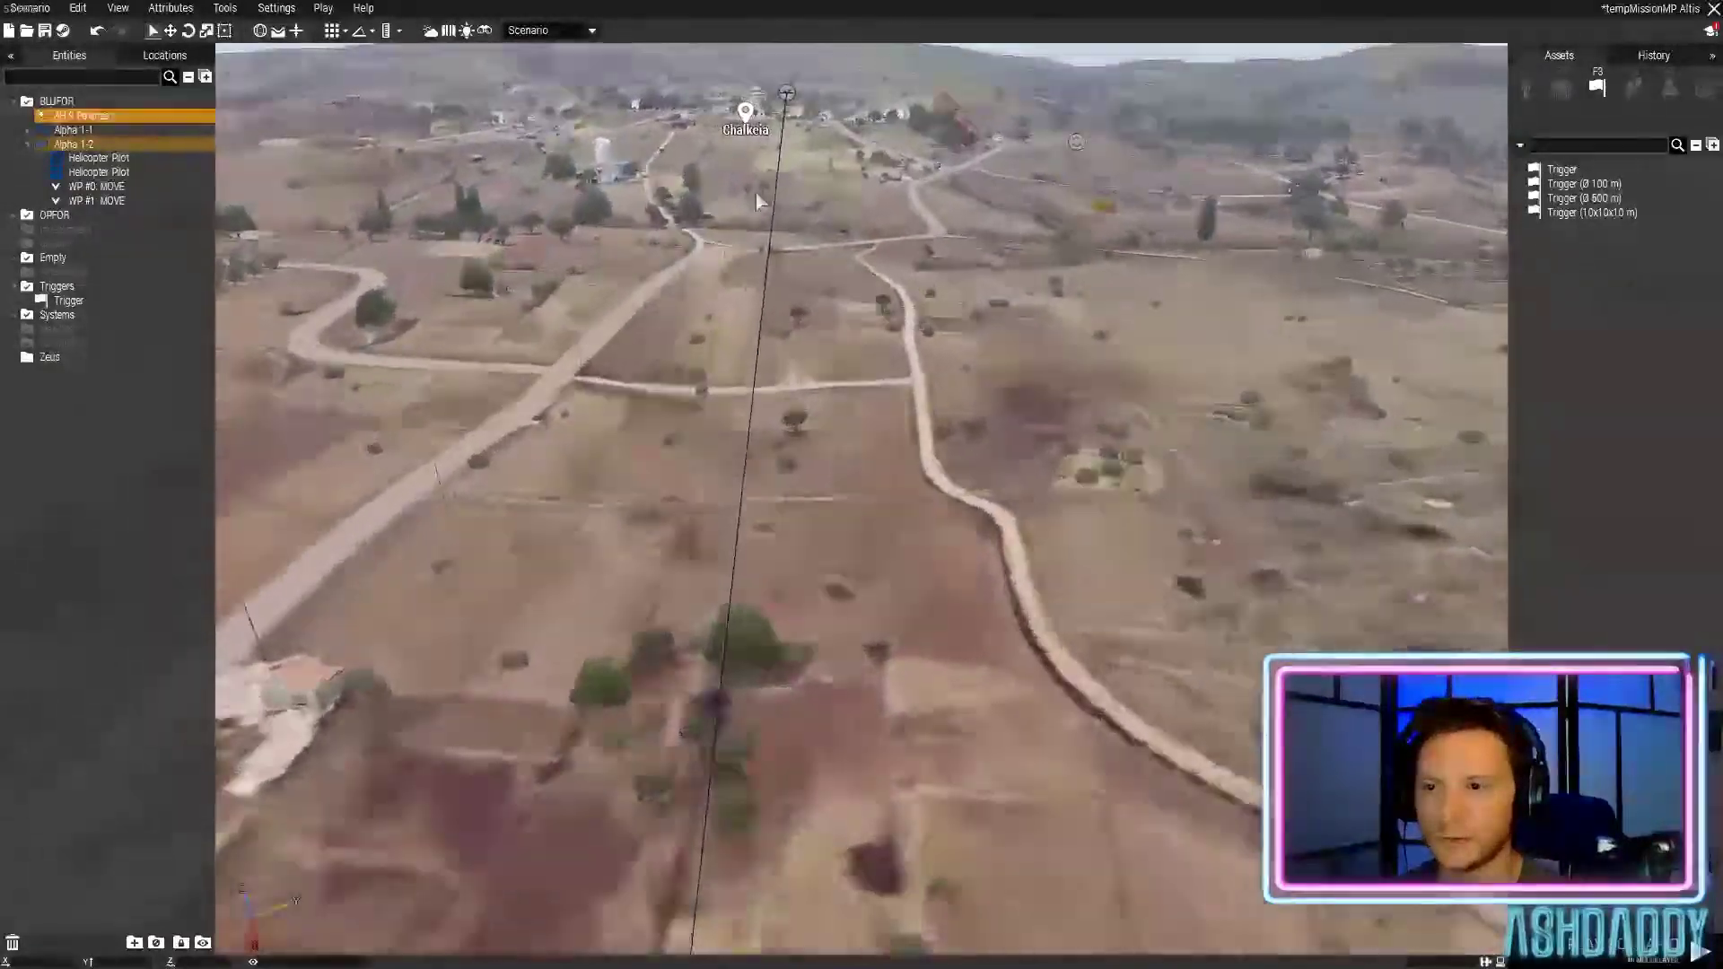
{"action": "key", "text": "w"}
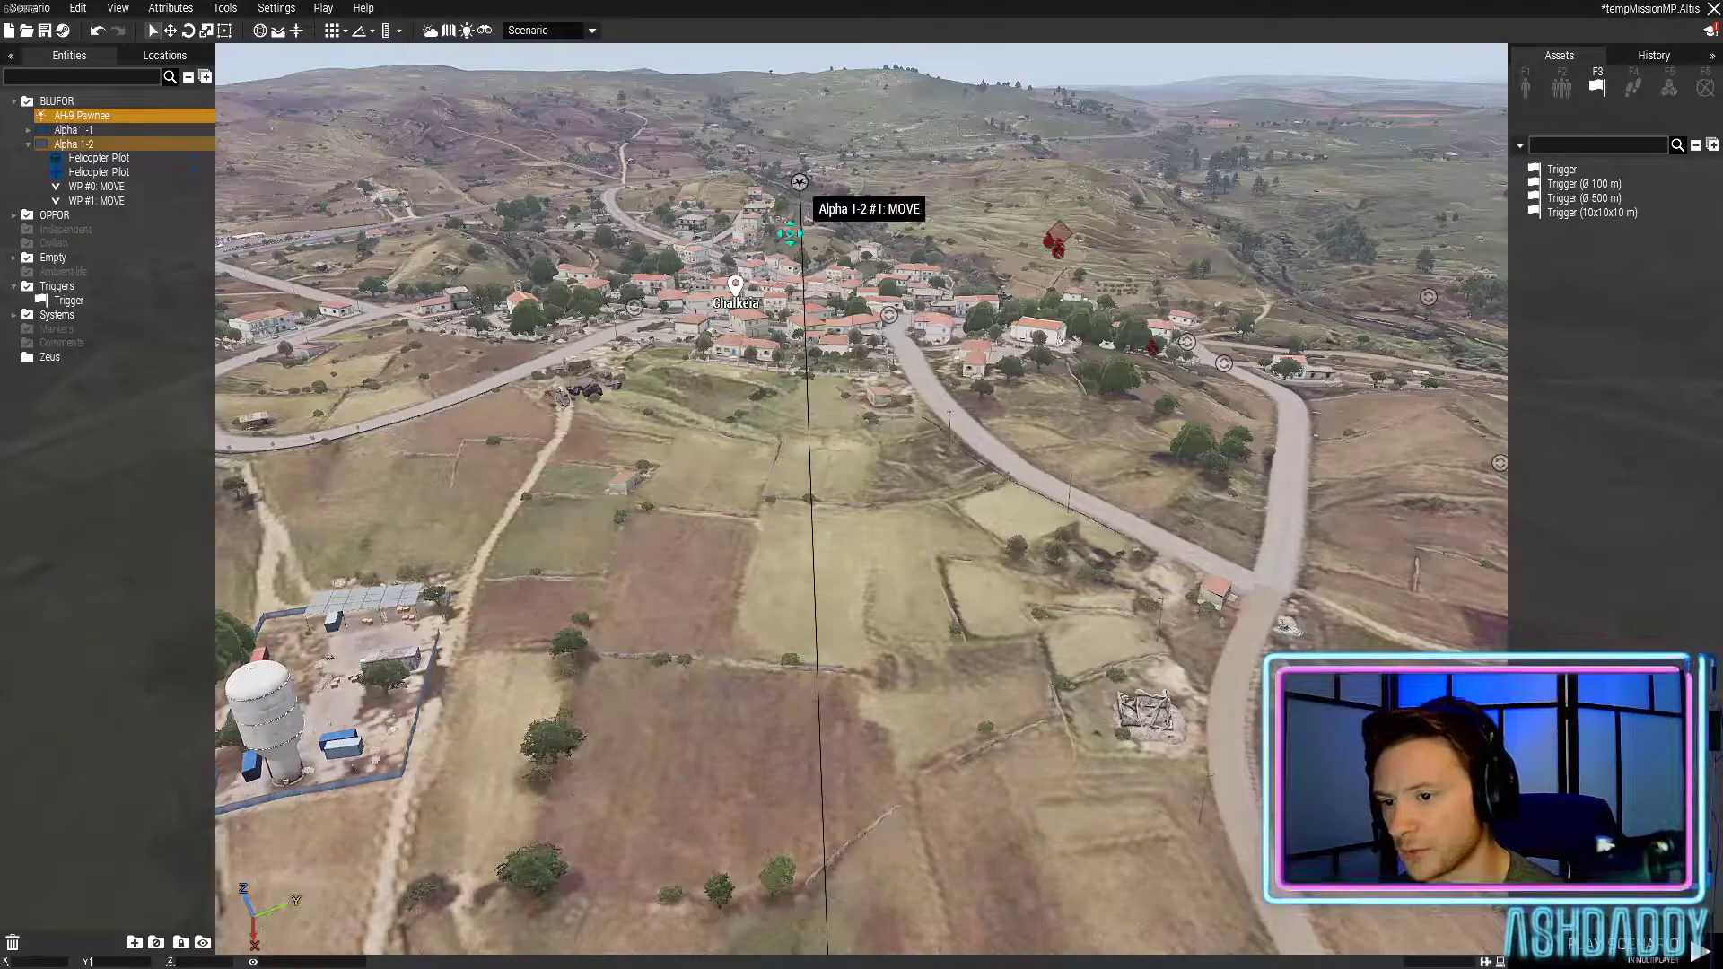
{"action": "left_click_drag", "start_coordinate": [795, 229], "coordinate": [777, 447]}
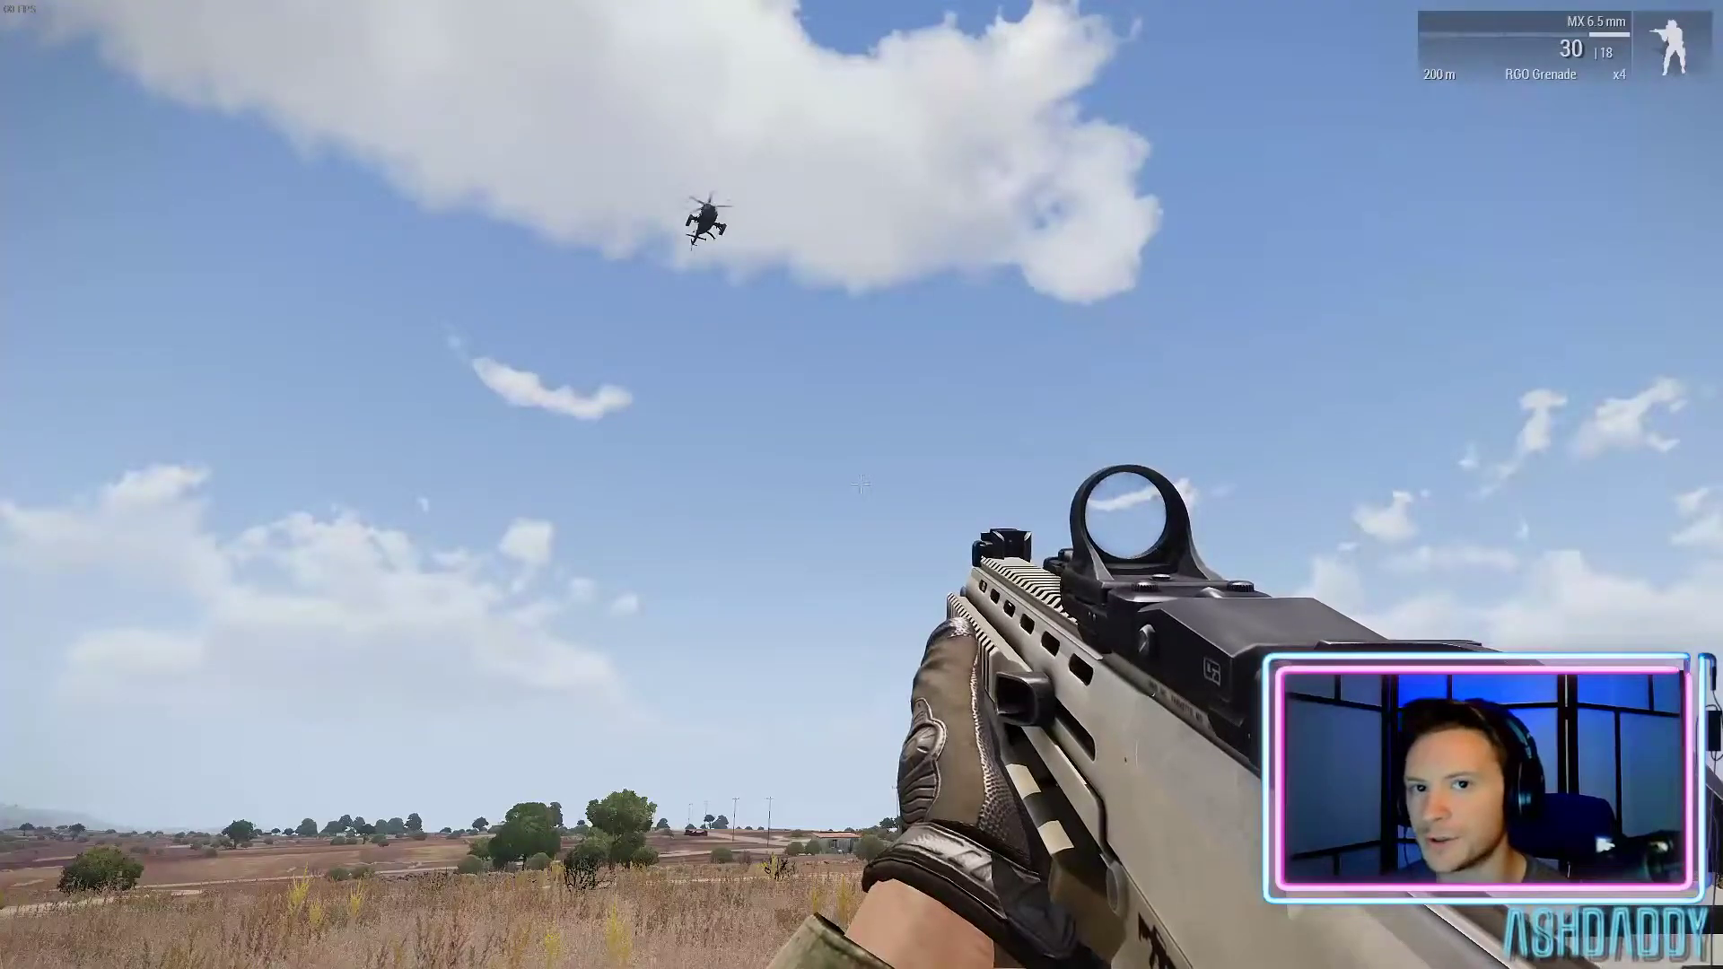
Open the Zeus interface in the running scenario and look across the surrounding terrain
{"action": "key", "text": "y"}
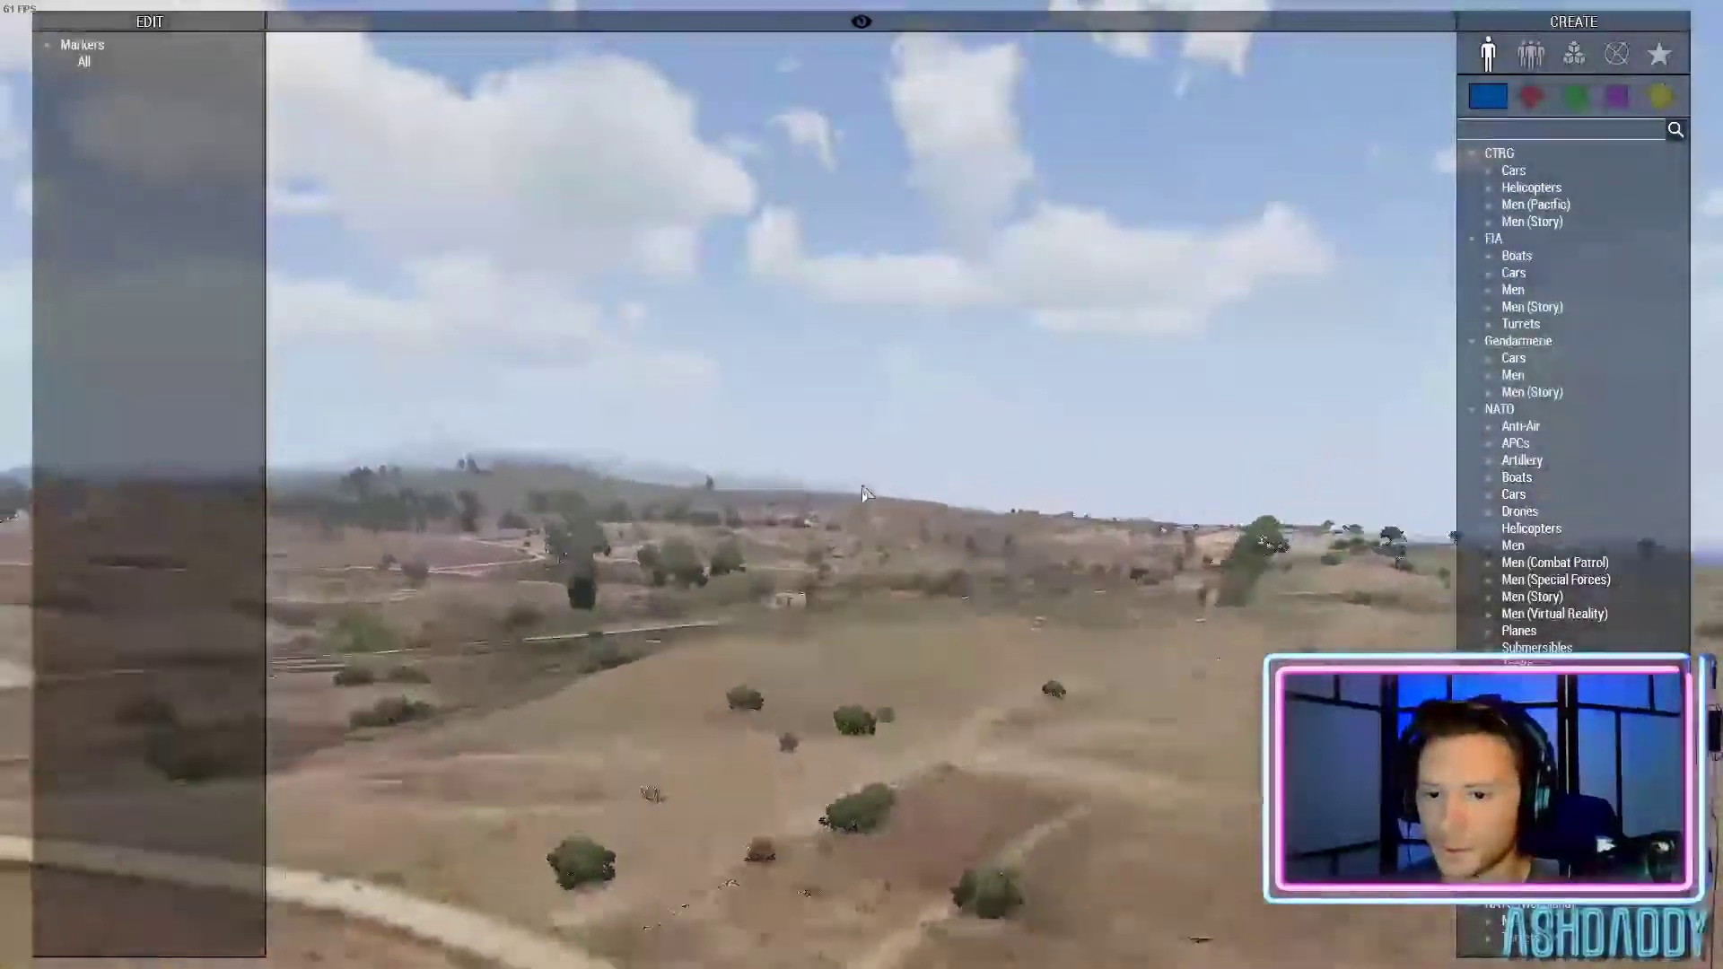
{"action": "key", "text": "s"}
{"action": "right_click_drag", "start_coordinate": [873, 496], "coordinate": [823, 470]}
{"action": "key", "text": "w"}
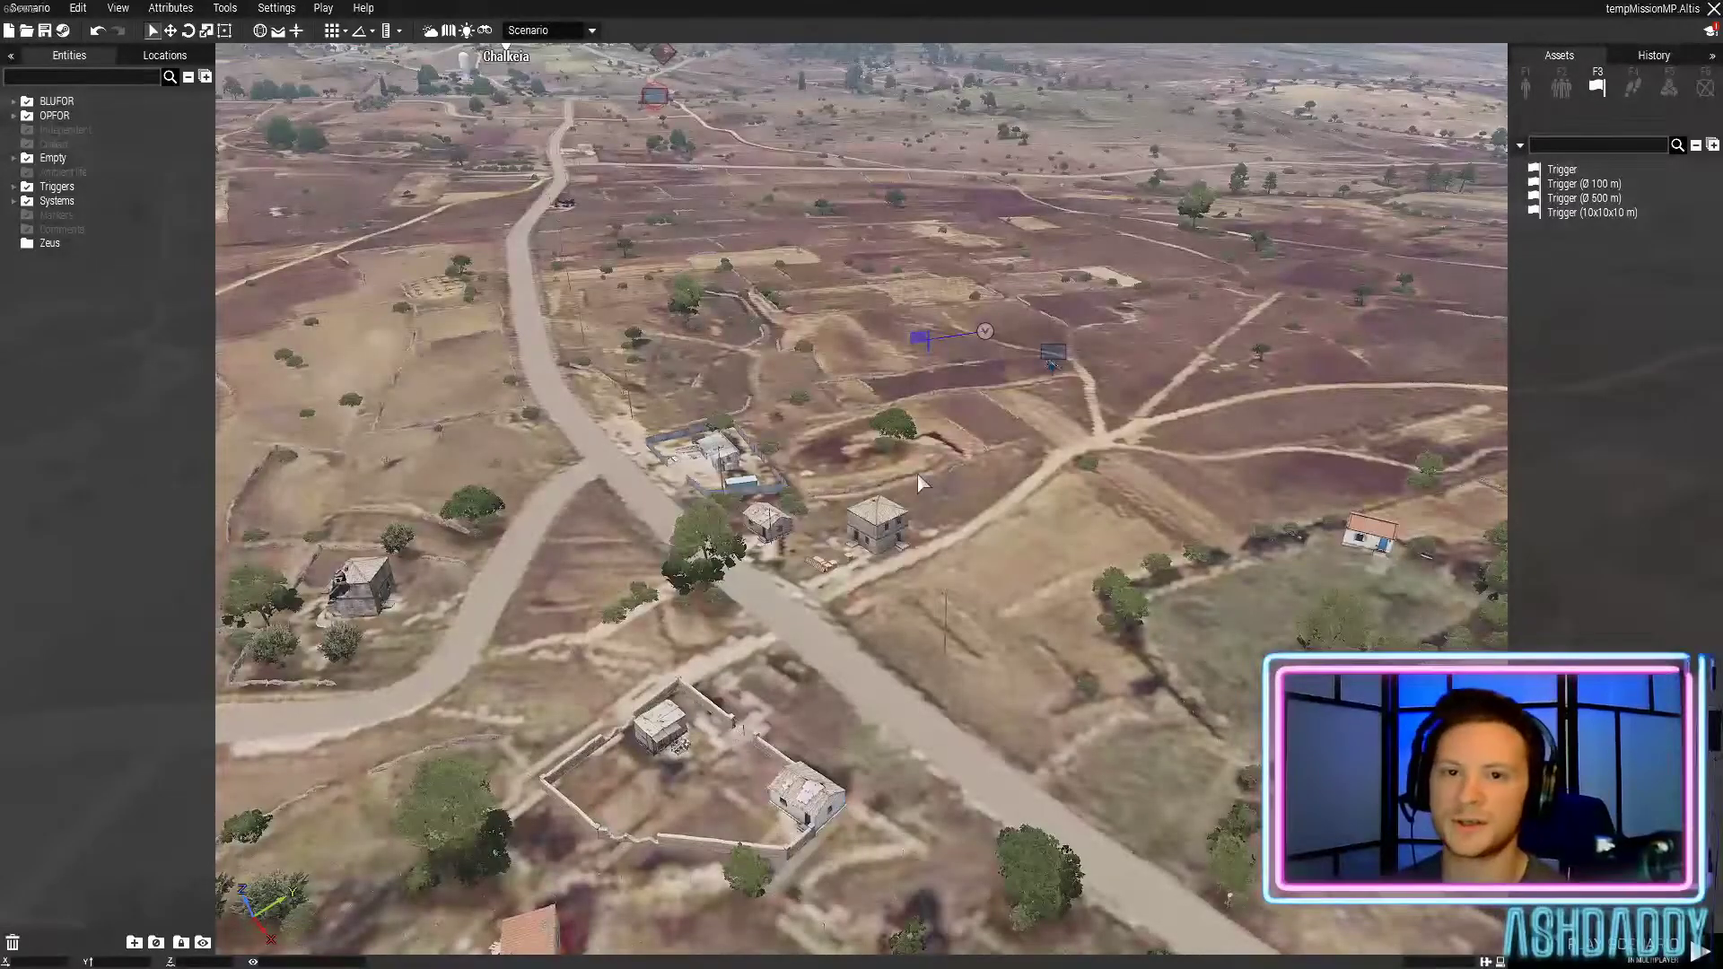
{"action": "key", "text": "w"}
{"action": "key", "text": "d"}
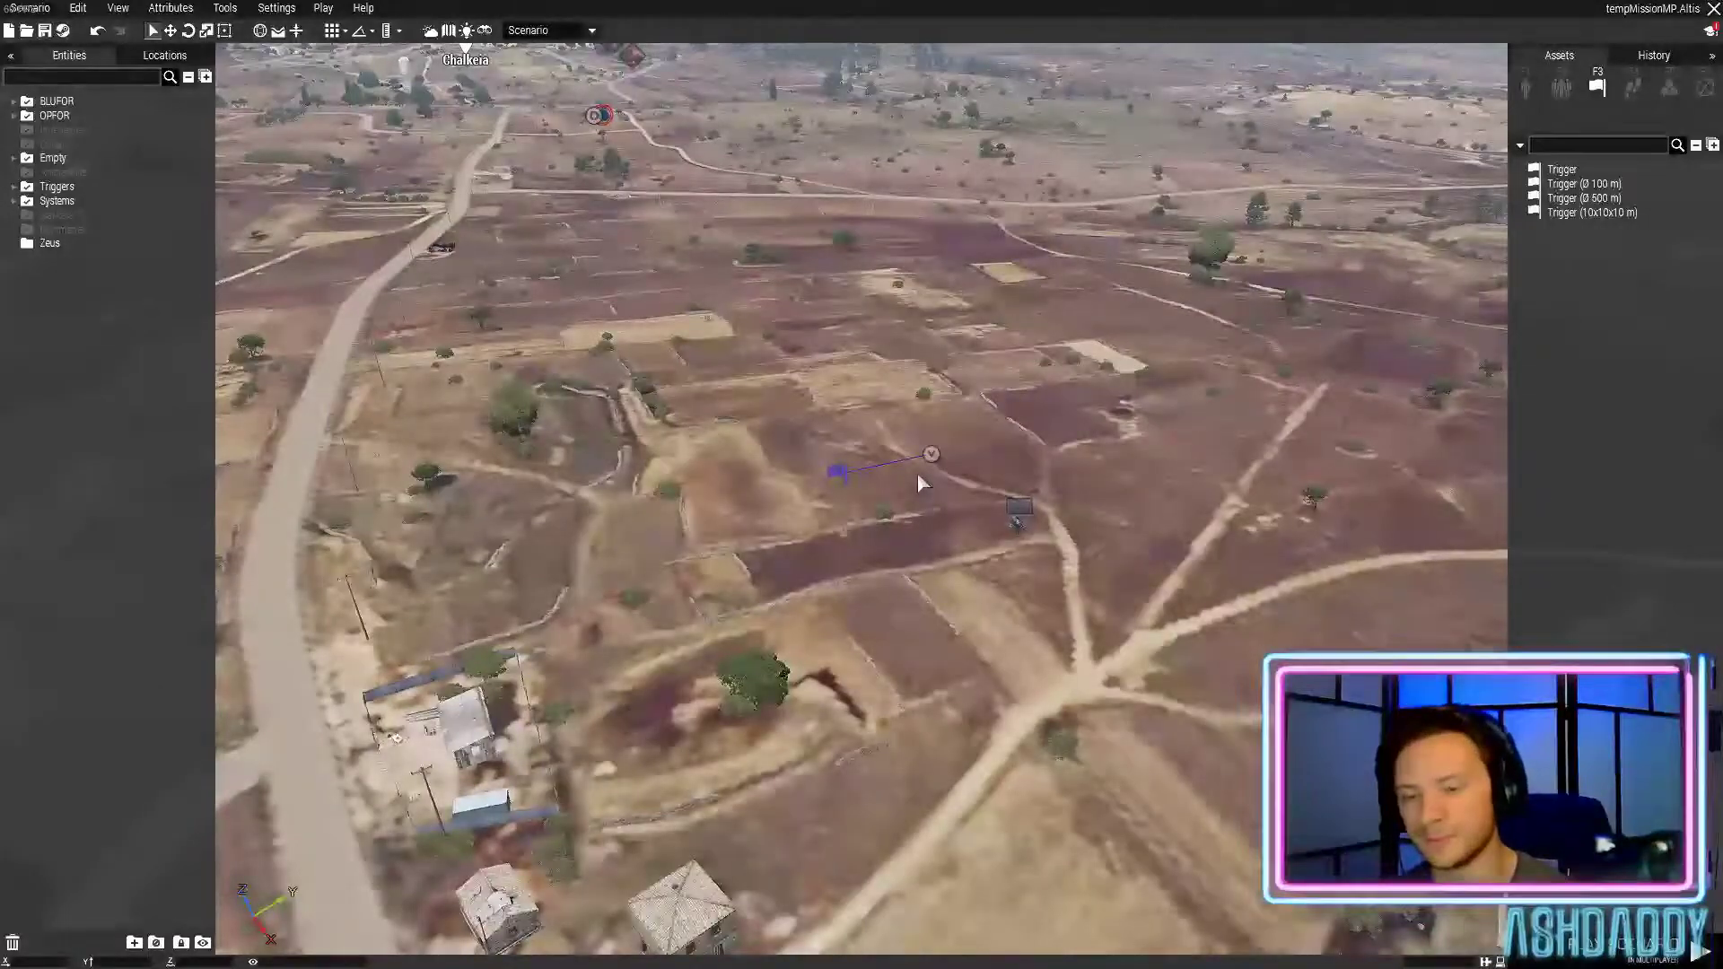
{"action": "key", "text": "w"}
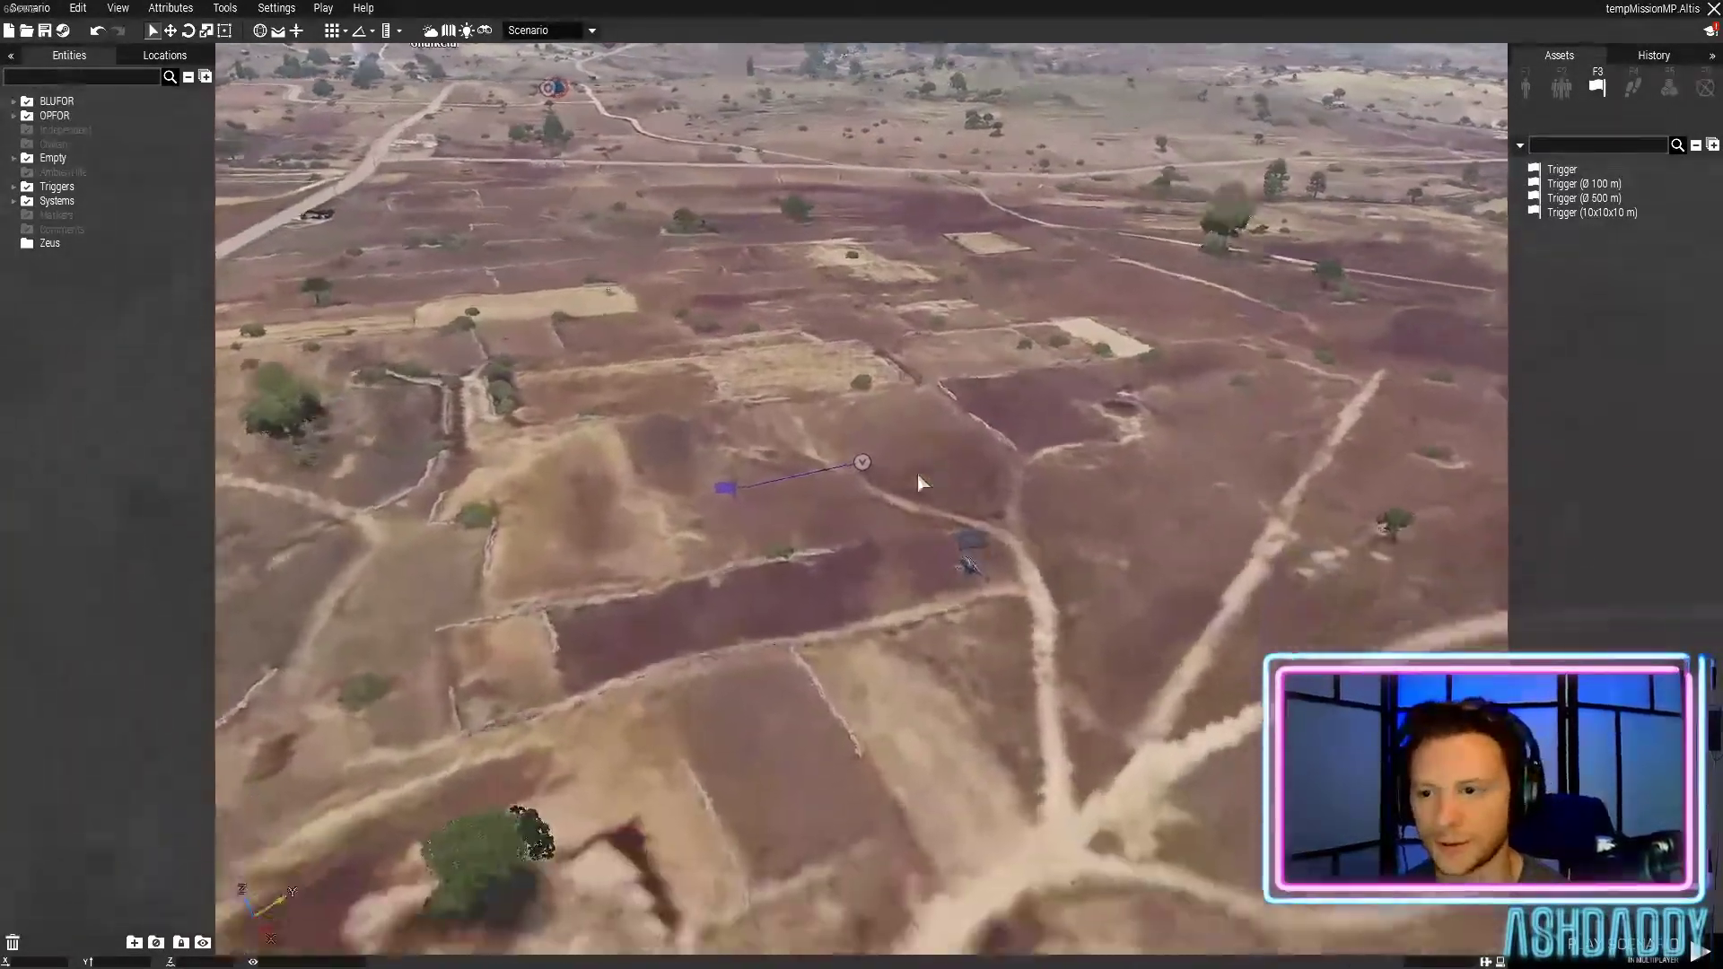
{"action": "key", "text": "d"}
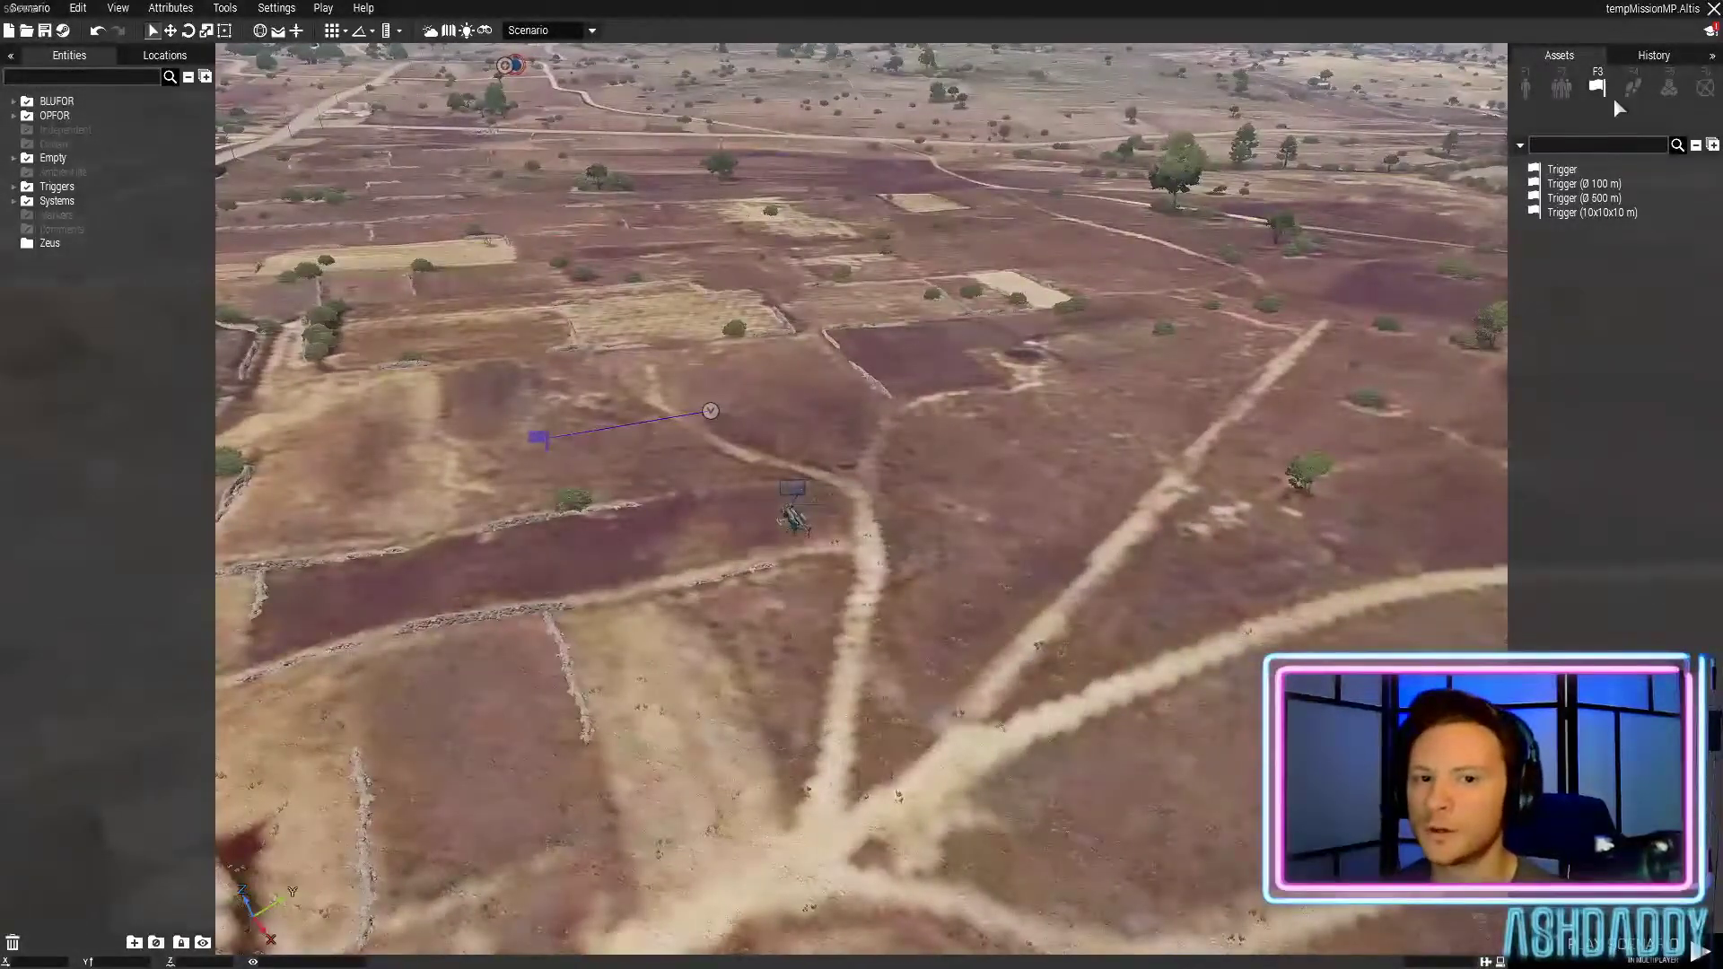
Place a Zeus Add Editable Objects module in the scenario
{"action": "key", "text": "s"}
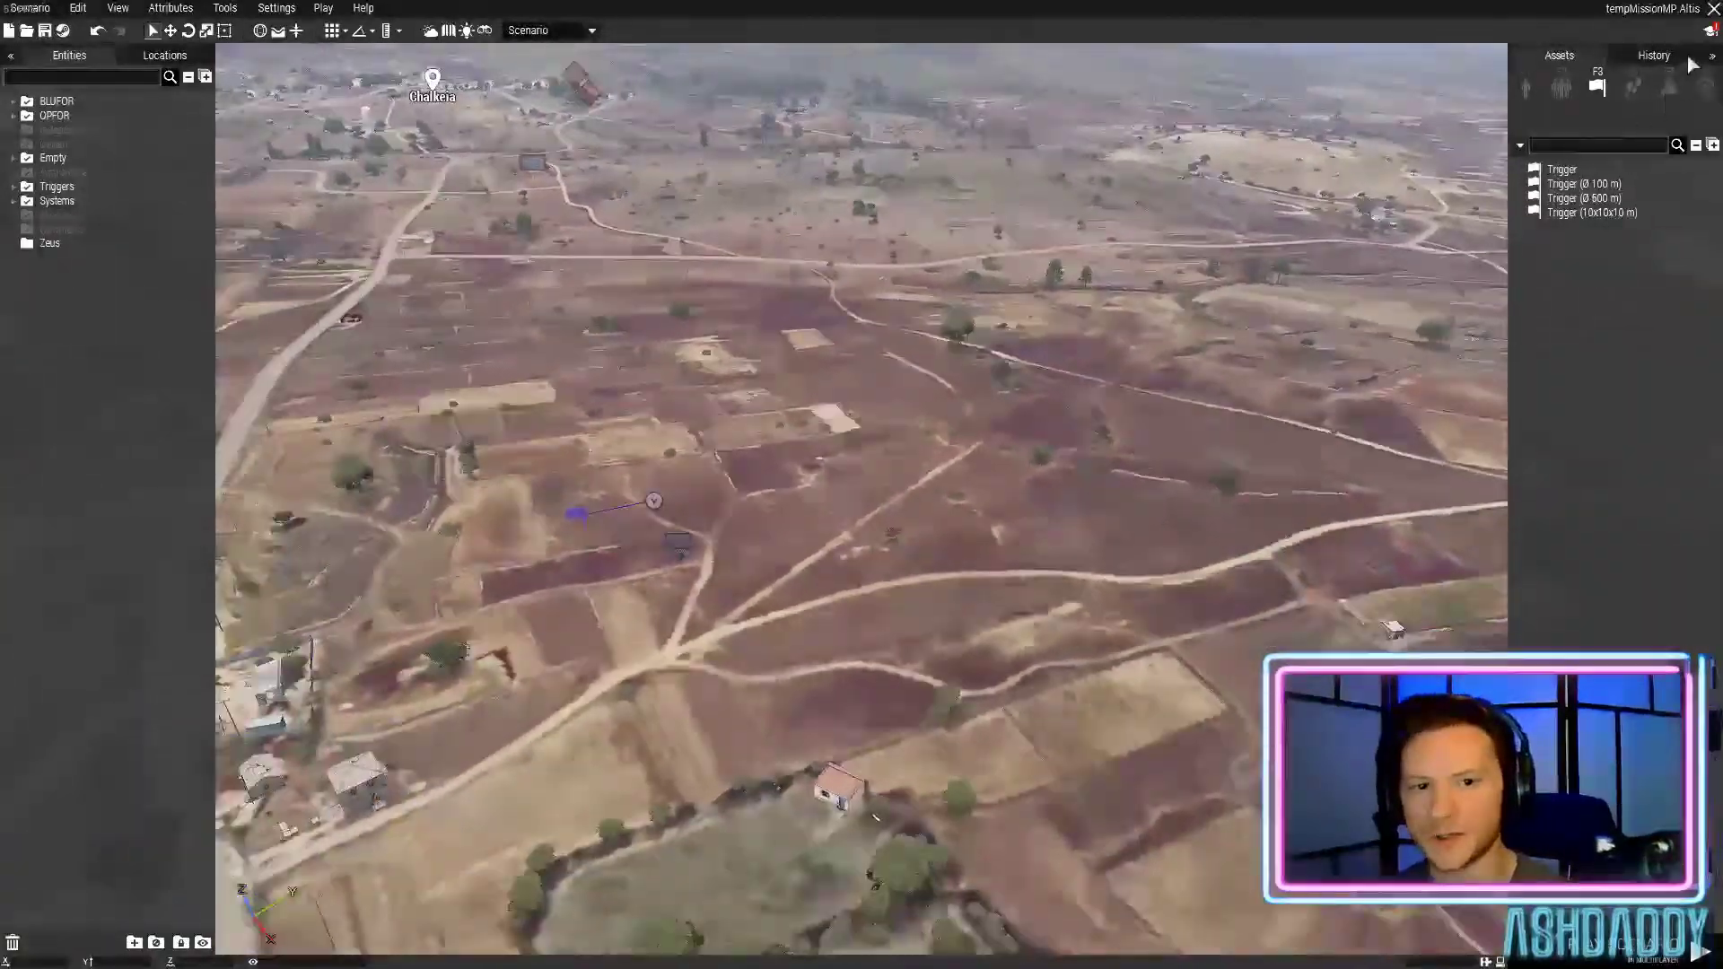
{"action": "left_click", "coordinate": [1668, 90]}
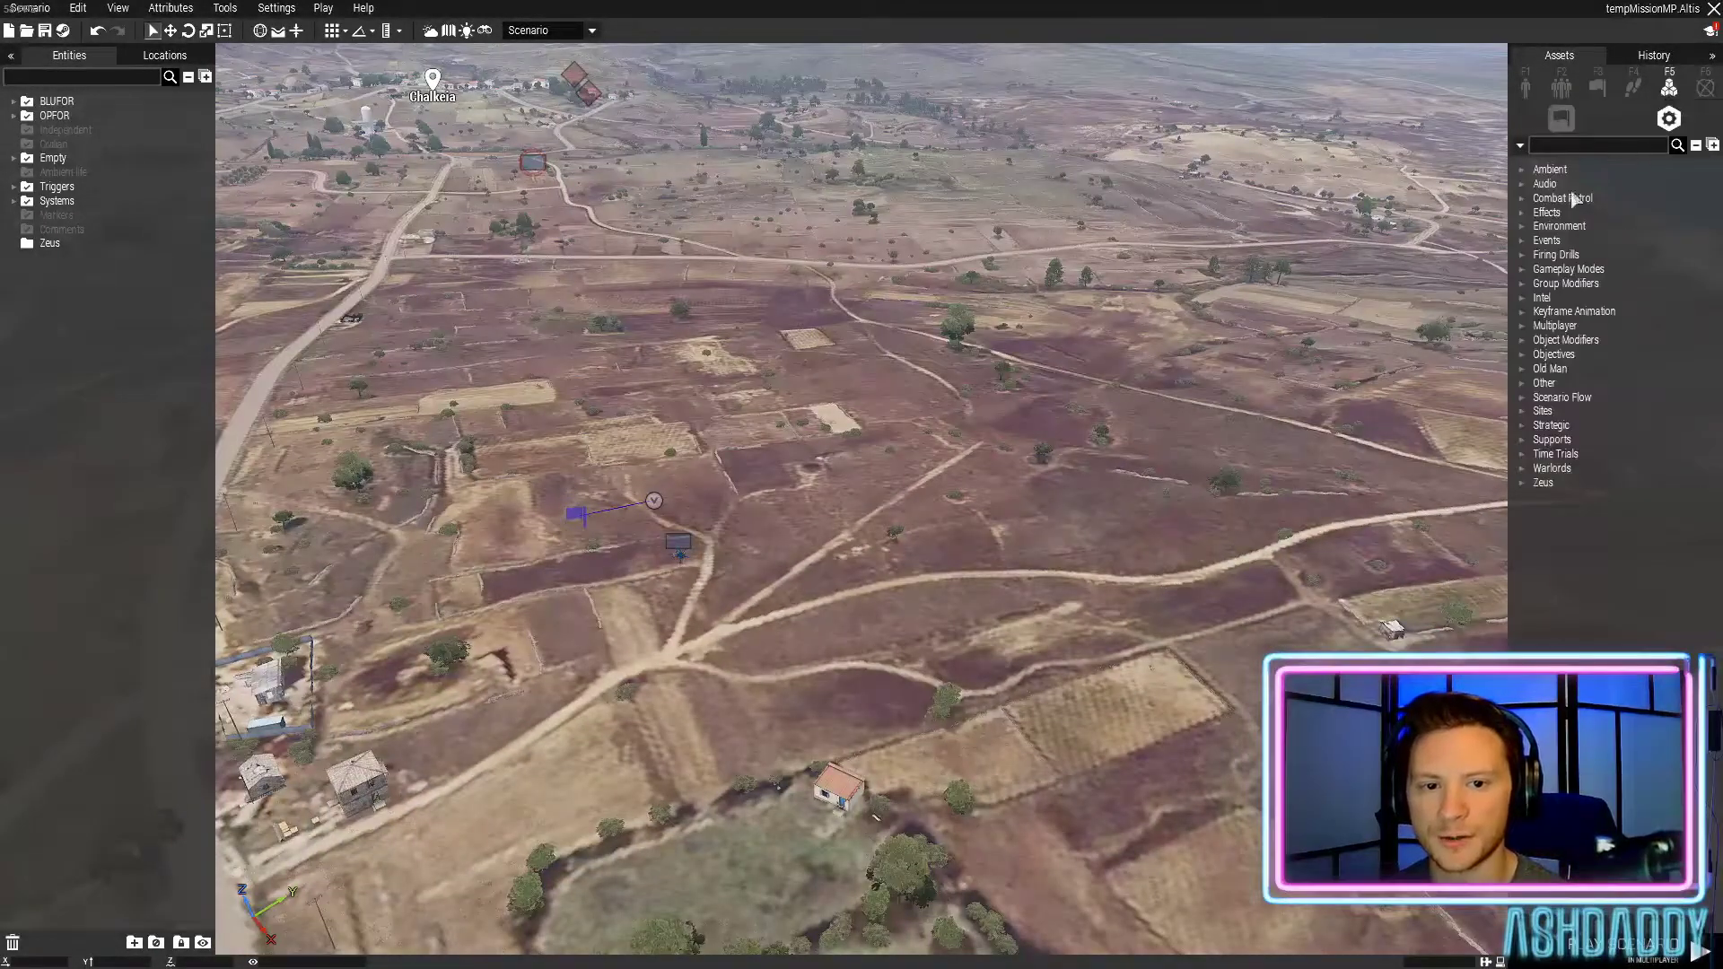
{"action": "left_click", "coordinate": [1520, 483]}
{"action": "left_click", "coordinate": [1581, 513]}
{"action": "key", "text": "d"}
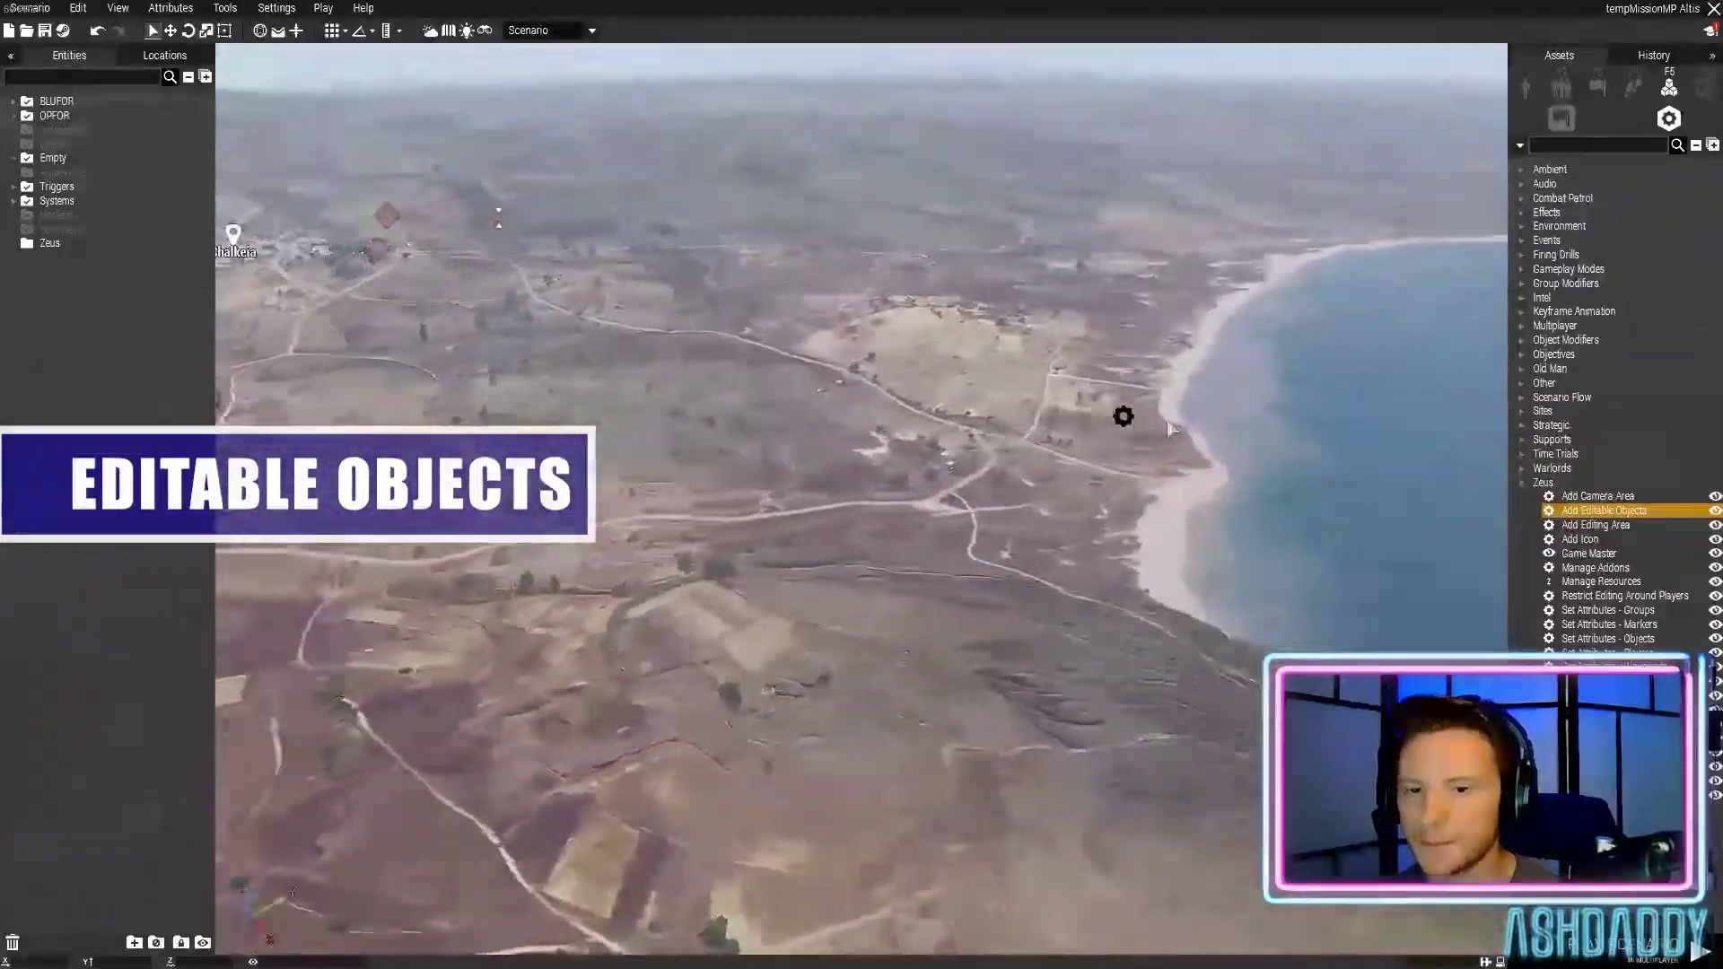
{"action": "right_click_drag", "start_coordinate": [1143, 418], "coordinate": [1350, 422]}
{"action": "left_click", "coordinate": [911, 418]}
Move the Add Editable Objects module on the 2D map to open sea beside the Game Master module
{"action": "key", "text": "m"}
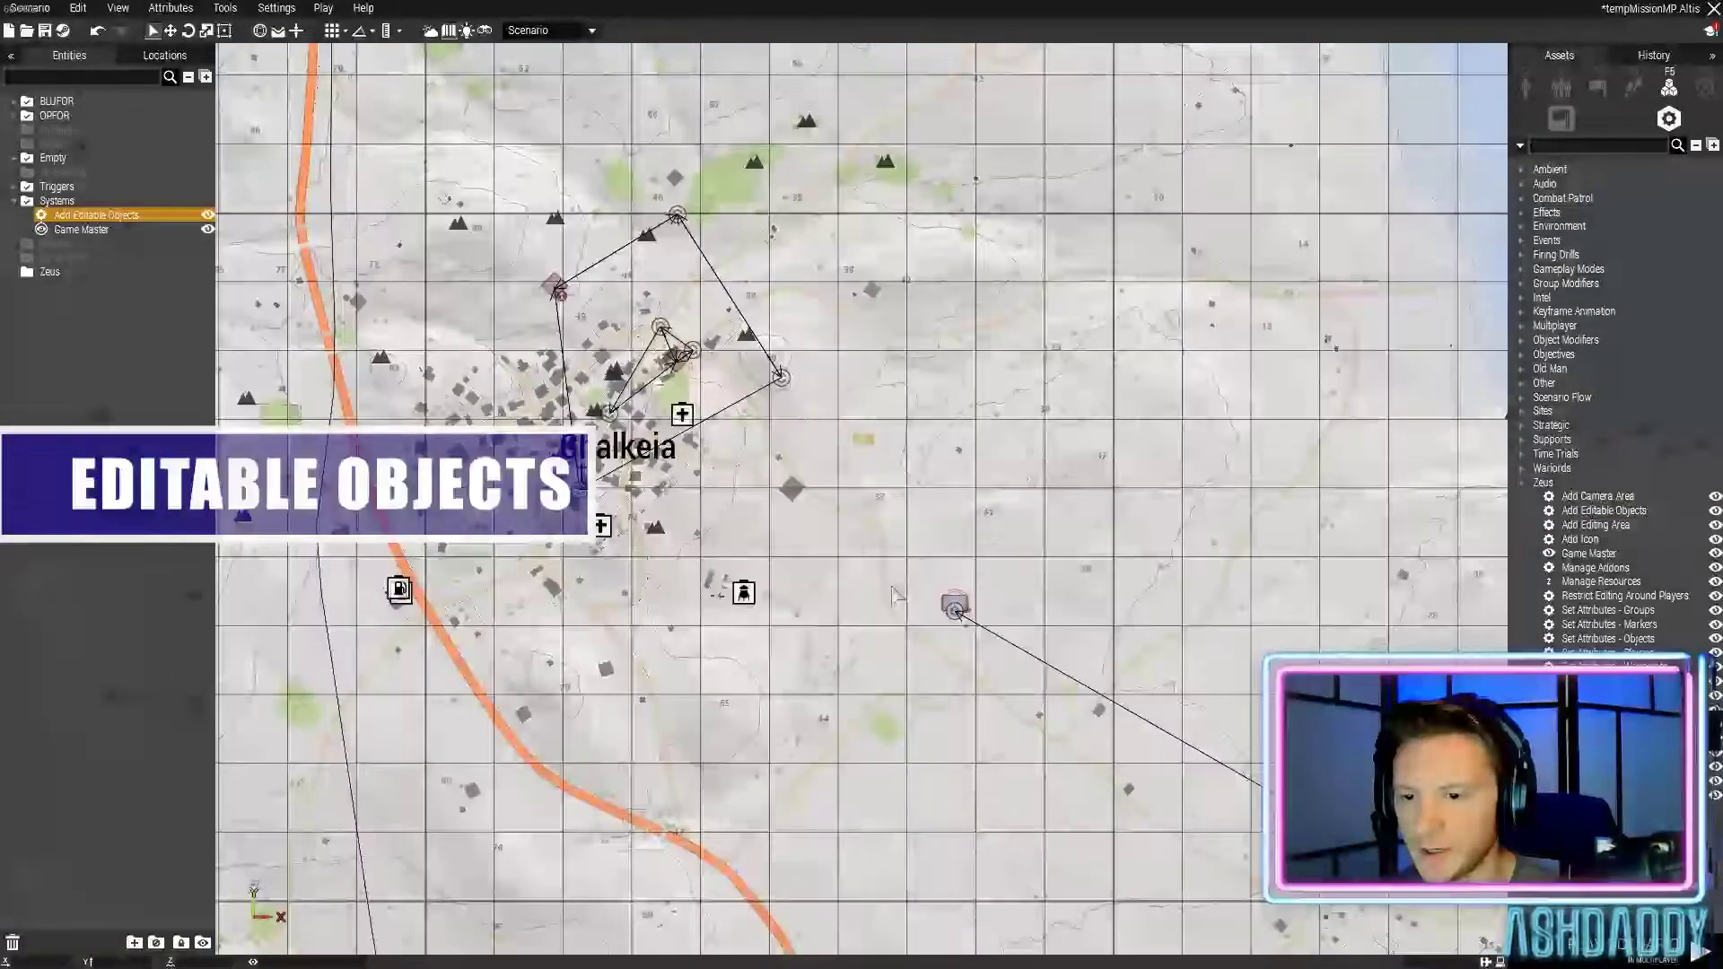
{"action": "right_click_drag", "start_coordinate": [1152, 517], "coordinate": [659, 552]}
{"action": "scroll", "coordinate": [660, 552], "scroll_direction": "down", "scroll_amount": 3}
{"action": "left_click_drag", "start_coordinate": [1015, 328], "coordinate": [1433, 293]}
{"action": "scroll", "coordinate": [1408, 303], "scroll_direction": "down", "scroll_amount": 3}
{"action": "right_click_drag", "start_coordinate": [1408, 304], "coordinate": [861, 411]}
{"action": "left_click_drag", "start_coordinate": [863, 410], "coordinate": [1089, 409]}
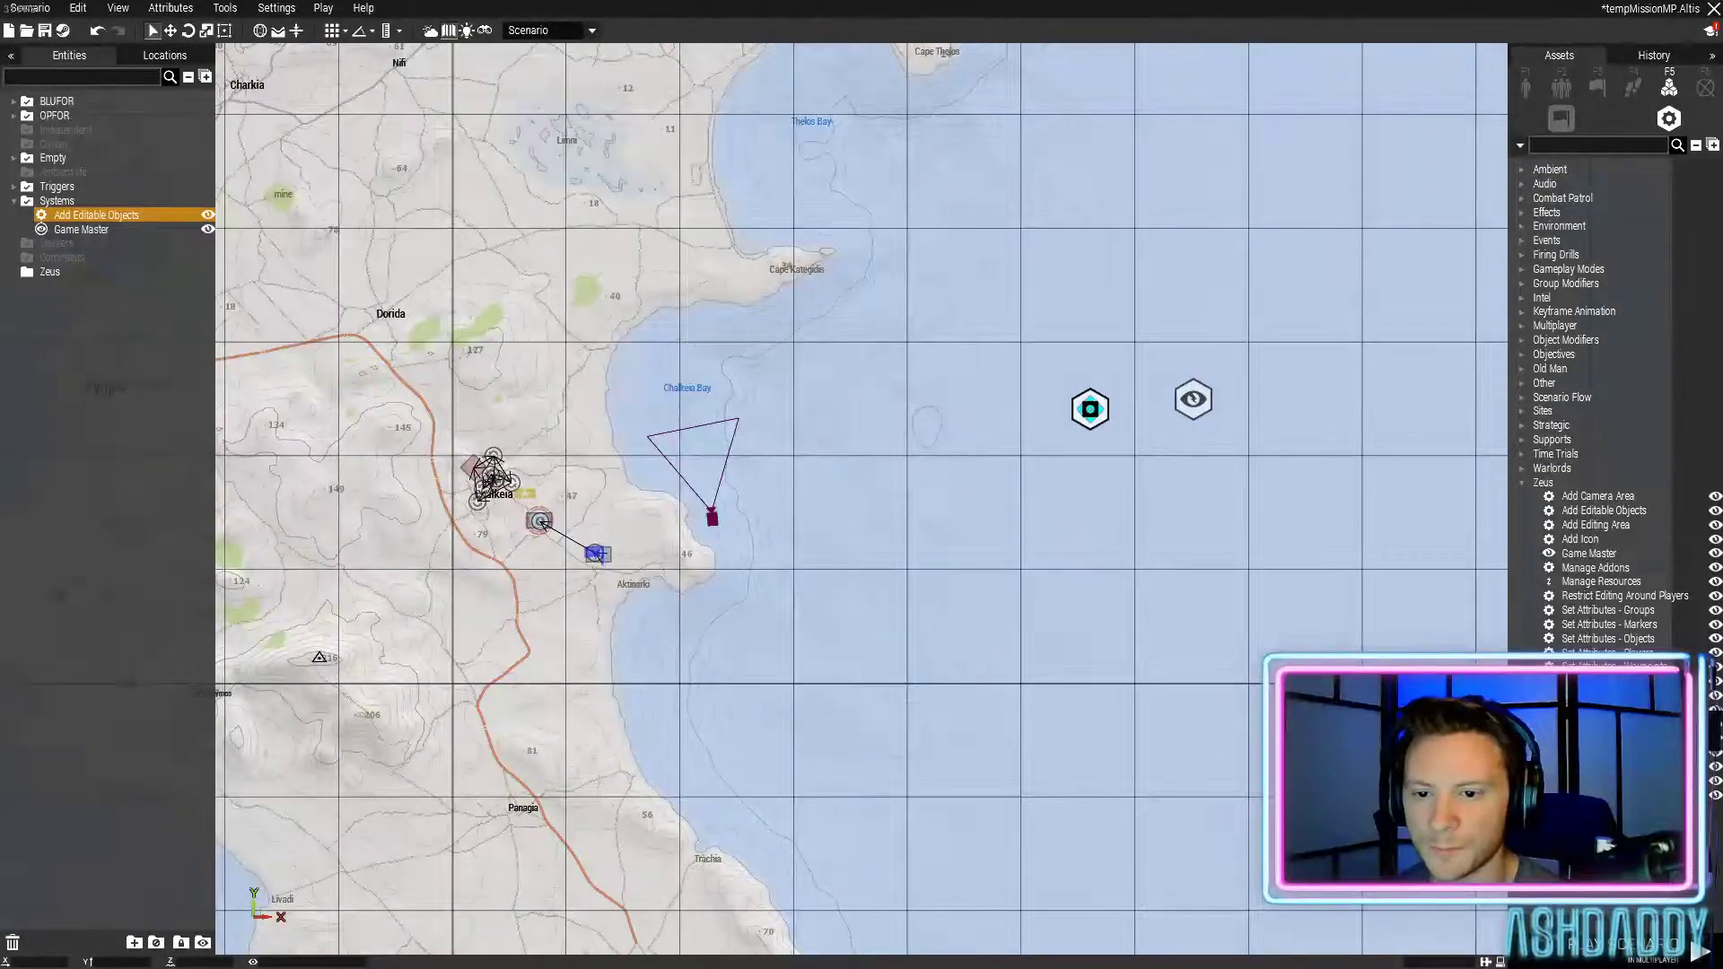
Synchronize the Add Editable Objects module with the Game Master module
{"action": "right_click", "coordinate": [1090, 410]}
{"action": "mouse_move", "coordinate": [1130, 417]}
{"action": "left_click", "coordinate": [987, 418]}
{"action": "left_click", "coordinate": [1193, 399]}
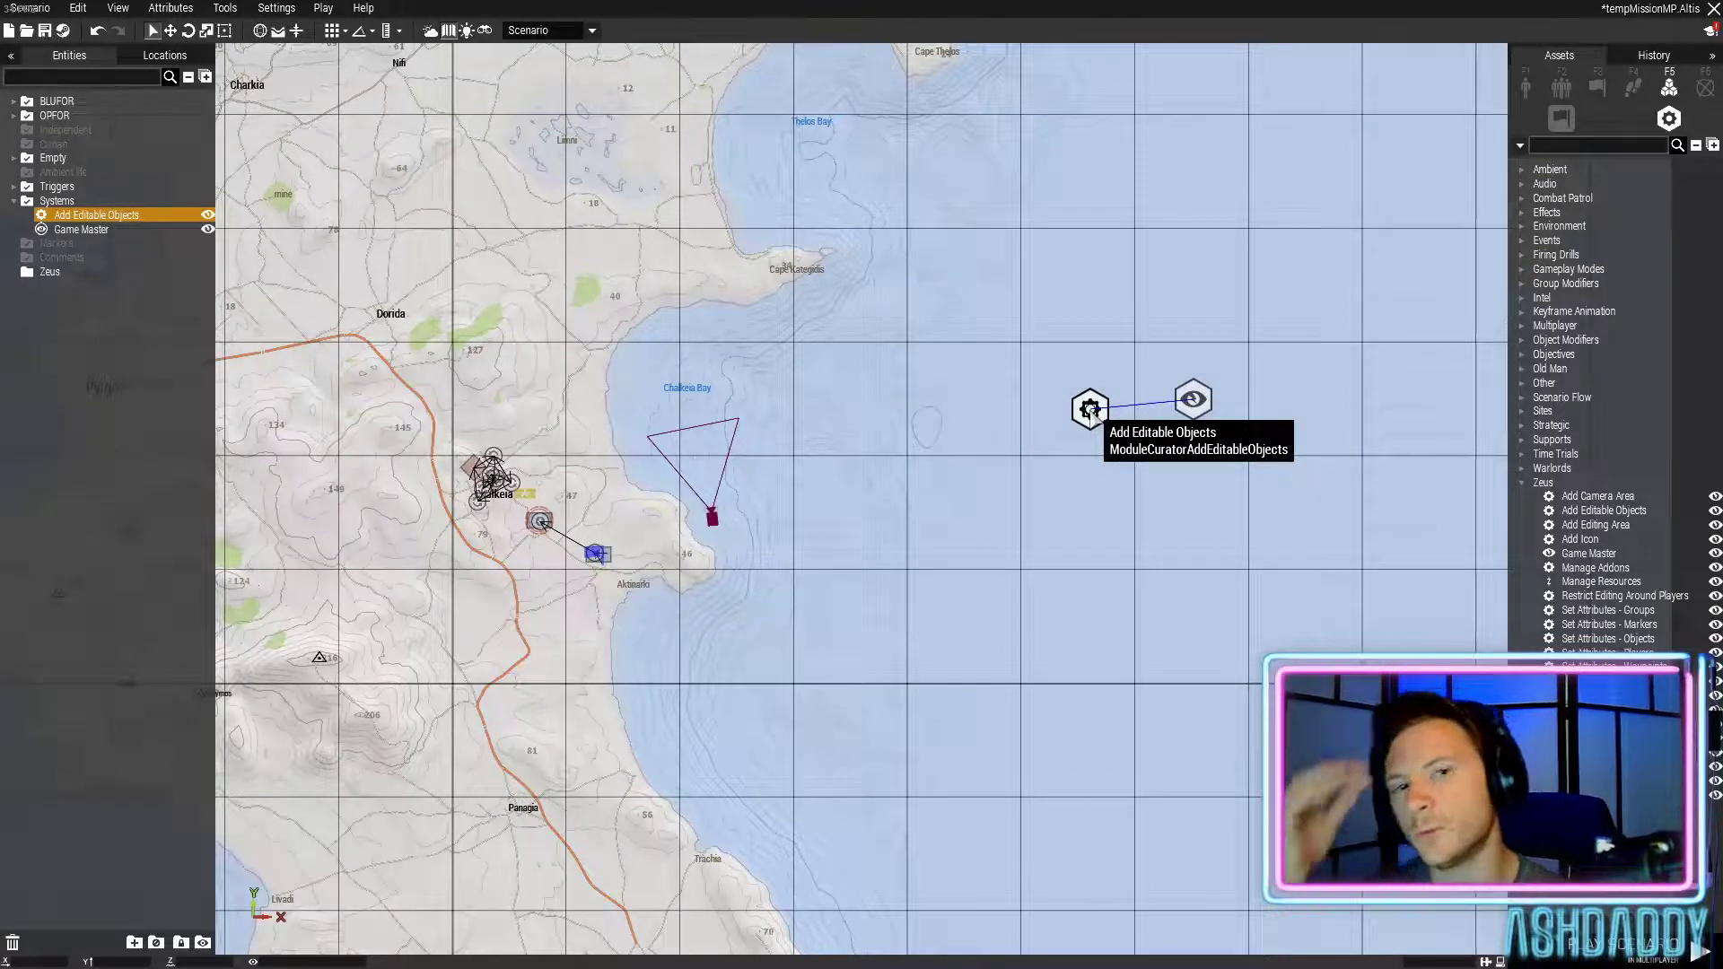
Move the Add Editable Objects module farther west of Game Master and synchronize it with the AH-9 Pawnee
{"action": "left_click_drag", "start_coordinate": [1066, 412], "coordinate": [967, 398]}
{"action": "right_click", "coordinate": [967, 397]}
{"action": "mouse_move", "coordinate": [1149, 400]}
{"action": "left_click", "coordinate": [1292, 420]}
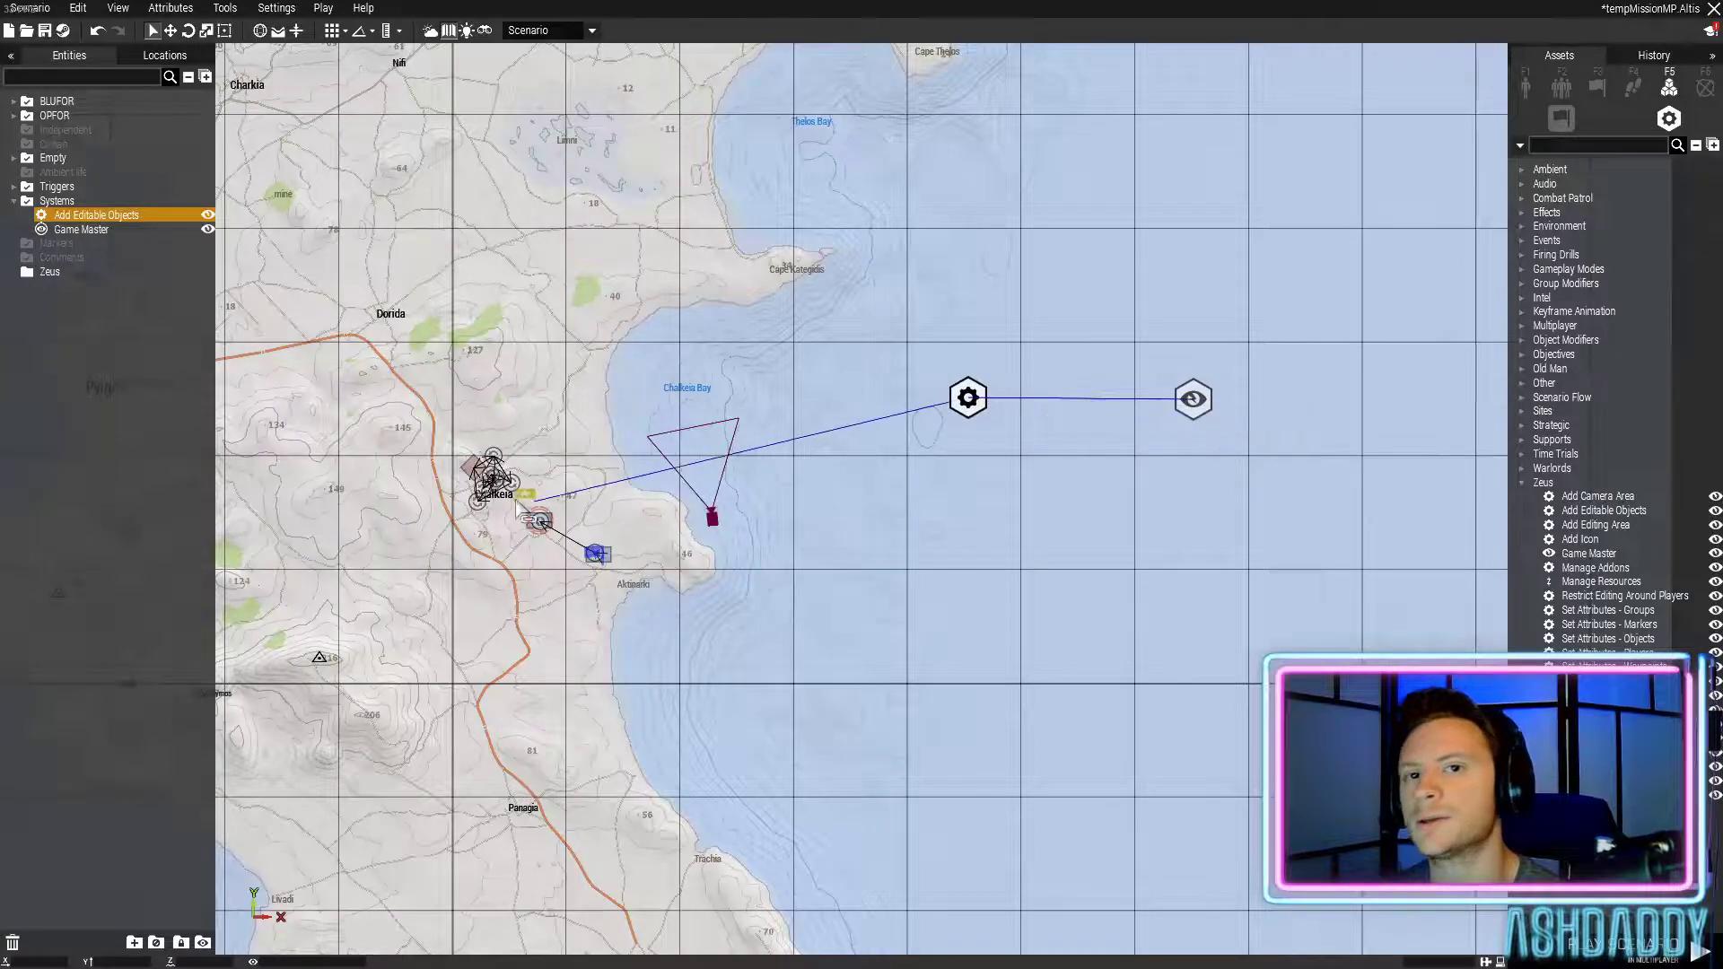
{"action": "scroll", "coordinate": [539, 557], "scroll_direction": "up", "scroll_amount": 8}
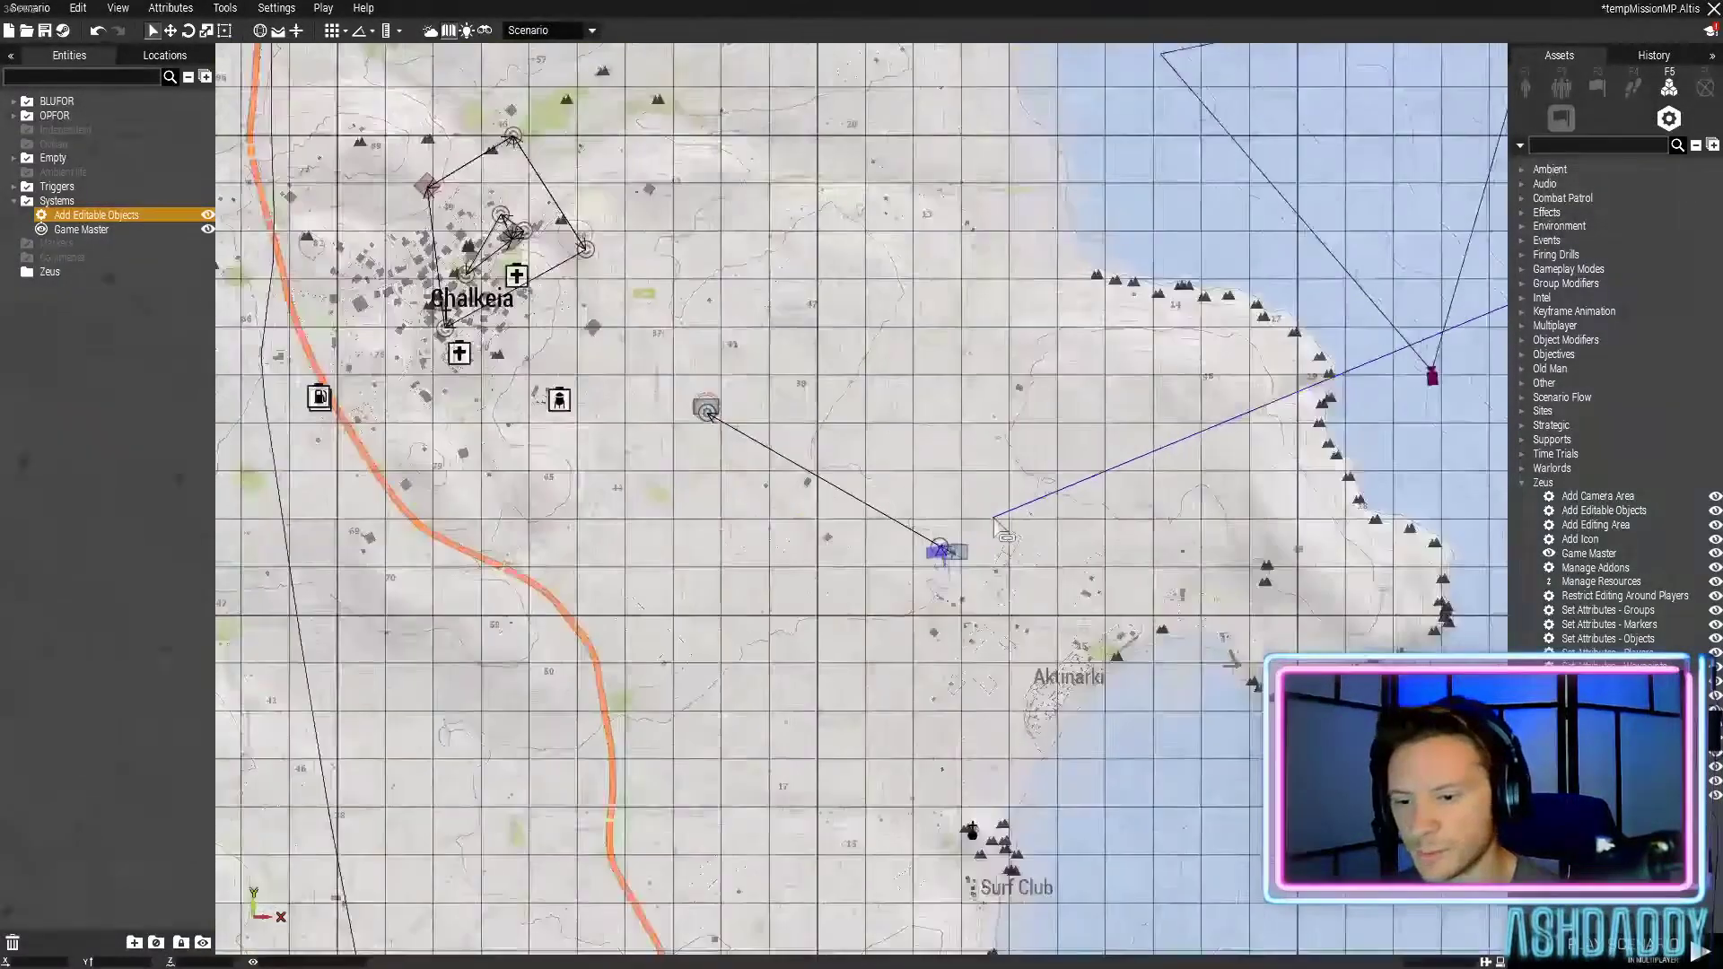
{"action": "scroll", "coordinate": [916, 592], "scroll_direction": "up", "scroll_amount": 4}
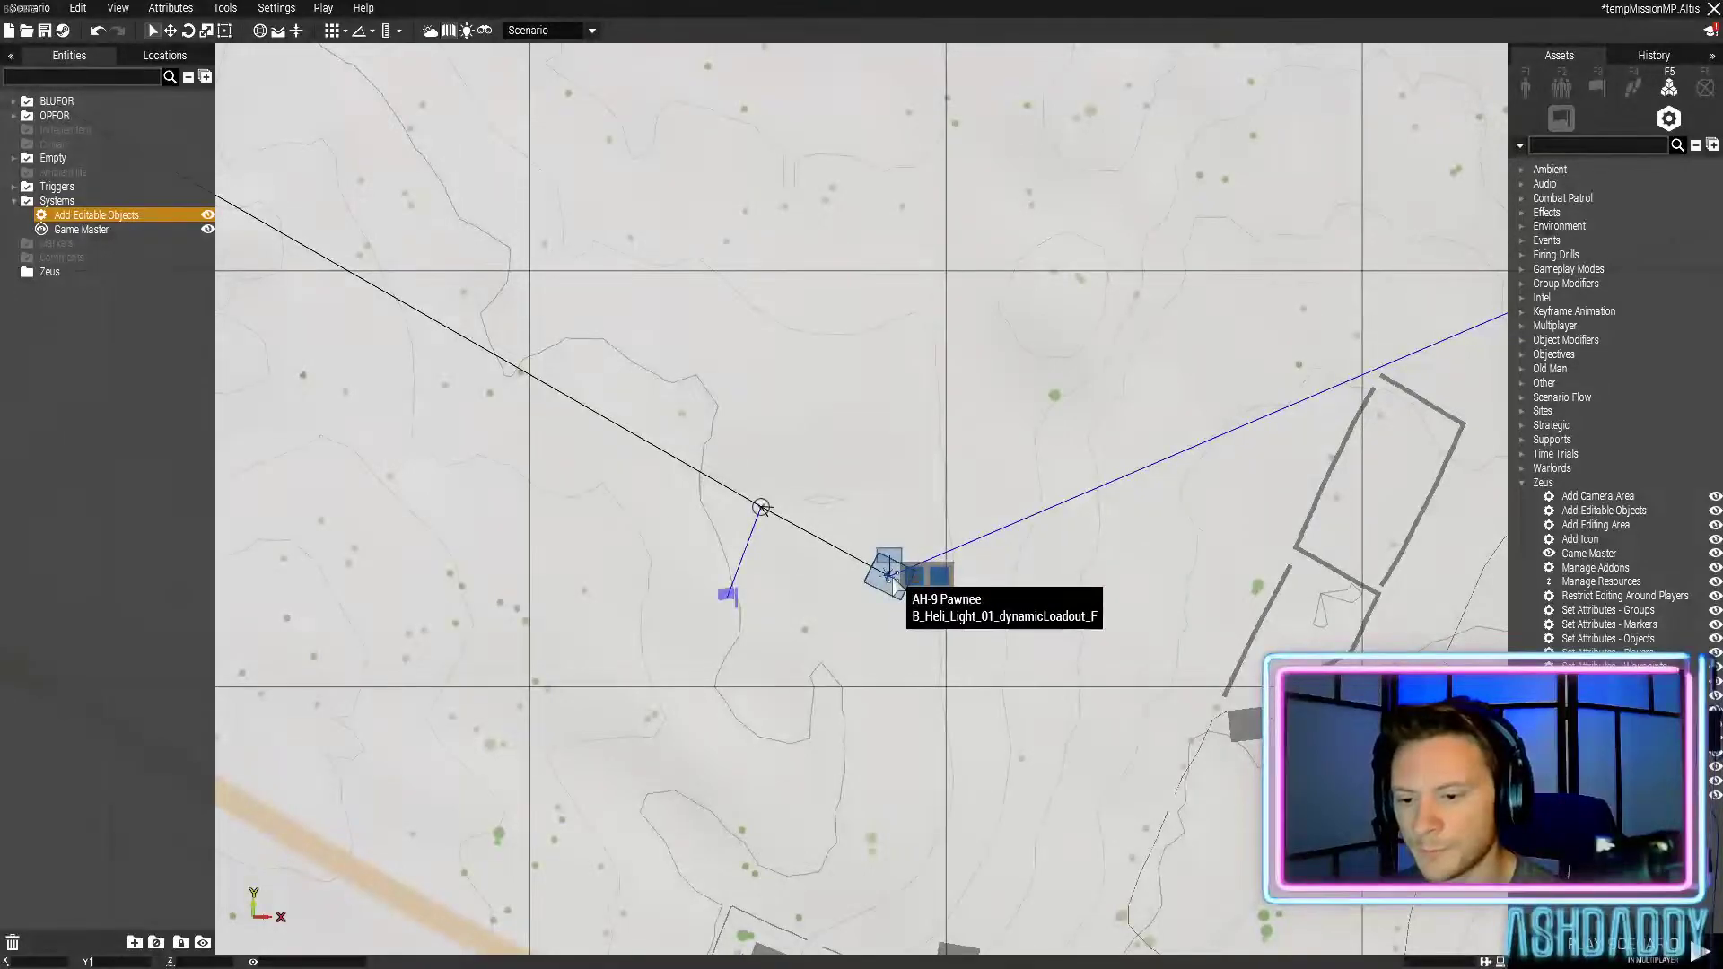
{"action": "left_click", "coordinate": [890, 576]}
Select the OPFOR patrol squad northwest of Chalkeia and synchronize its units with the Add Editable Objects module
{"action": "scroll", "coordinate": [890, 576], "scroll_direction": "down", "scroll_amount": 10}
{"action": "scroll", "coordinate": [666, 418], "scroll_direction": "up", "scroll_amount": 2}
{"action": "scroll", "coordinate": [663, 411], "scroll_direction": "up", "scroll_amount": 5}
{"action": "left_click_drag", "start_coordinate": [274, 175], "coordinate": [368, 288]}
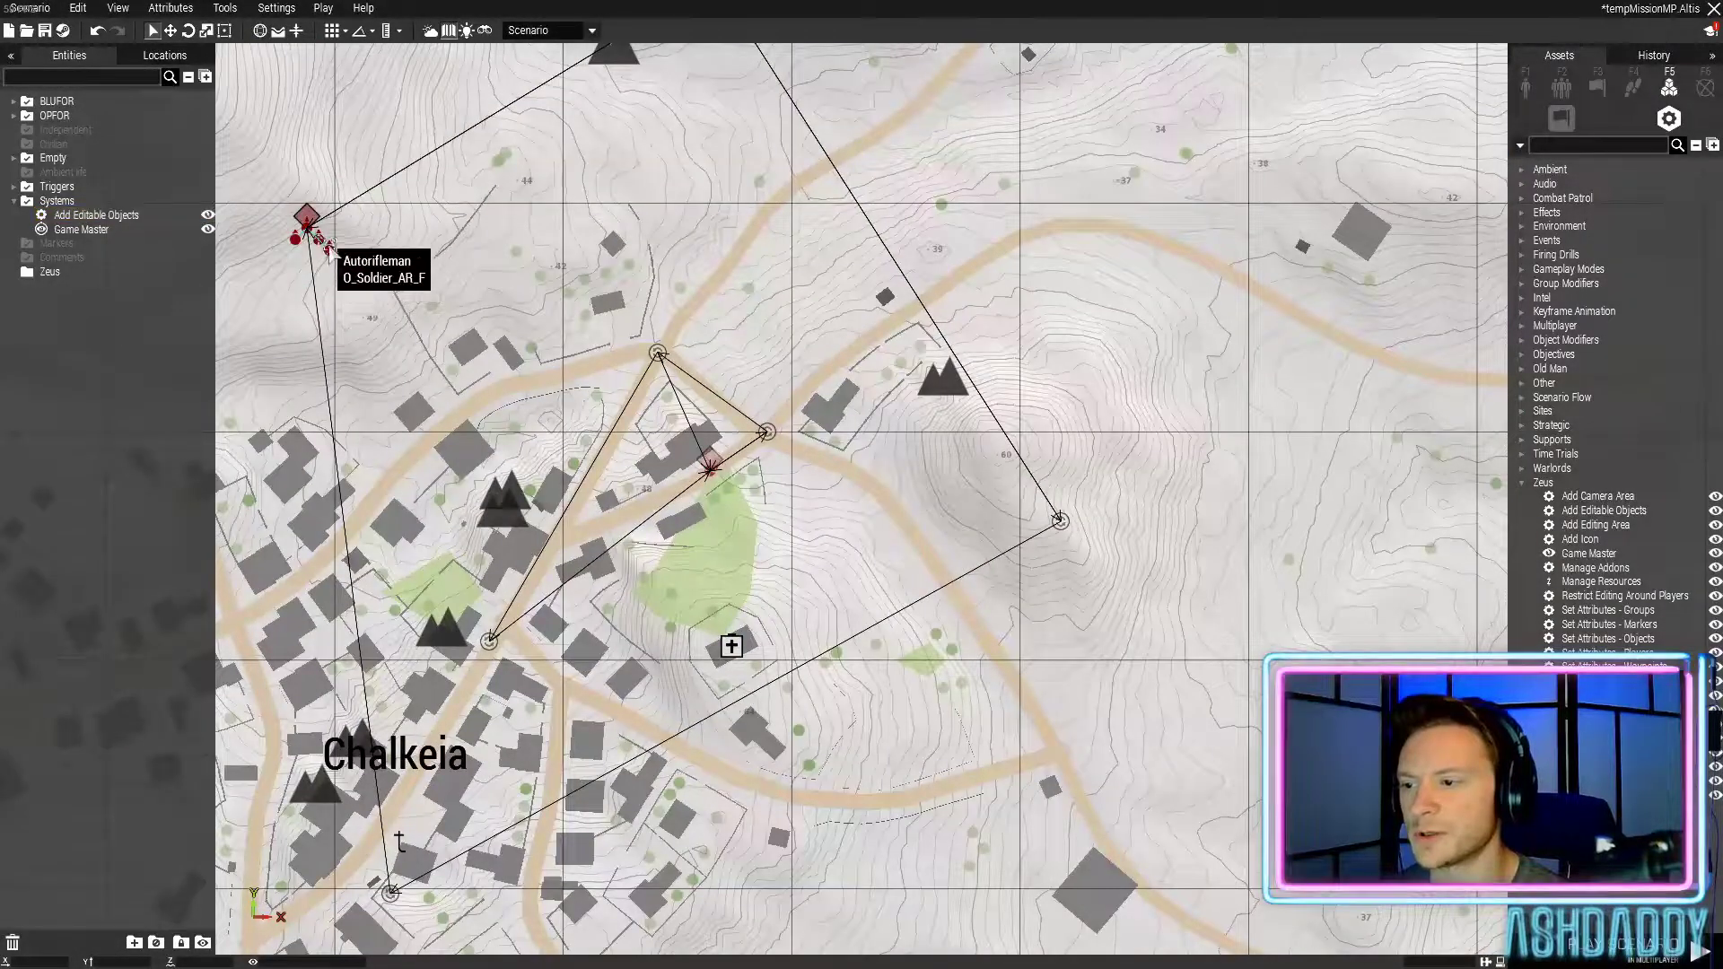
{"action": "right_click", "coordinate": [328, 249]}
{"action": "mouse_move", "coordinate": [368, 255]}
{"action": "left_click", "coordinate": [616, 296]}
{"action": "scroll", "coordinate": [996, 295], "scroll_direction": "down", "scroll_amount": 3}
{"action": "scroll", "coordinate": [1256, 386], "scroll_direction": "down", "scroll_amount": 3}
{"action": "scroll", "coordinate": [1319, 262], "scroll_direction": "up", "scroll_amount": 3}
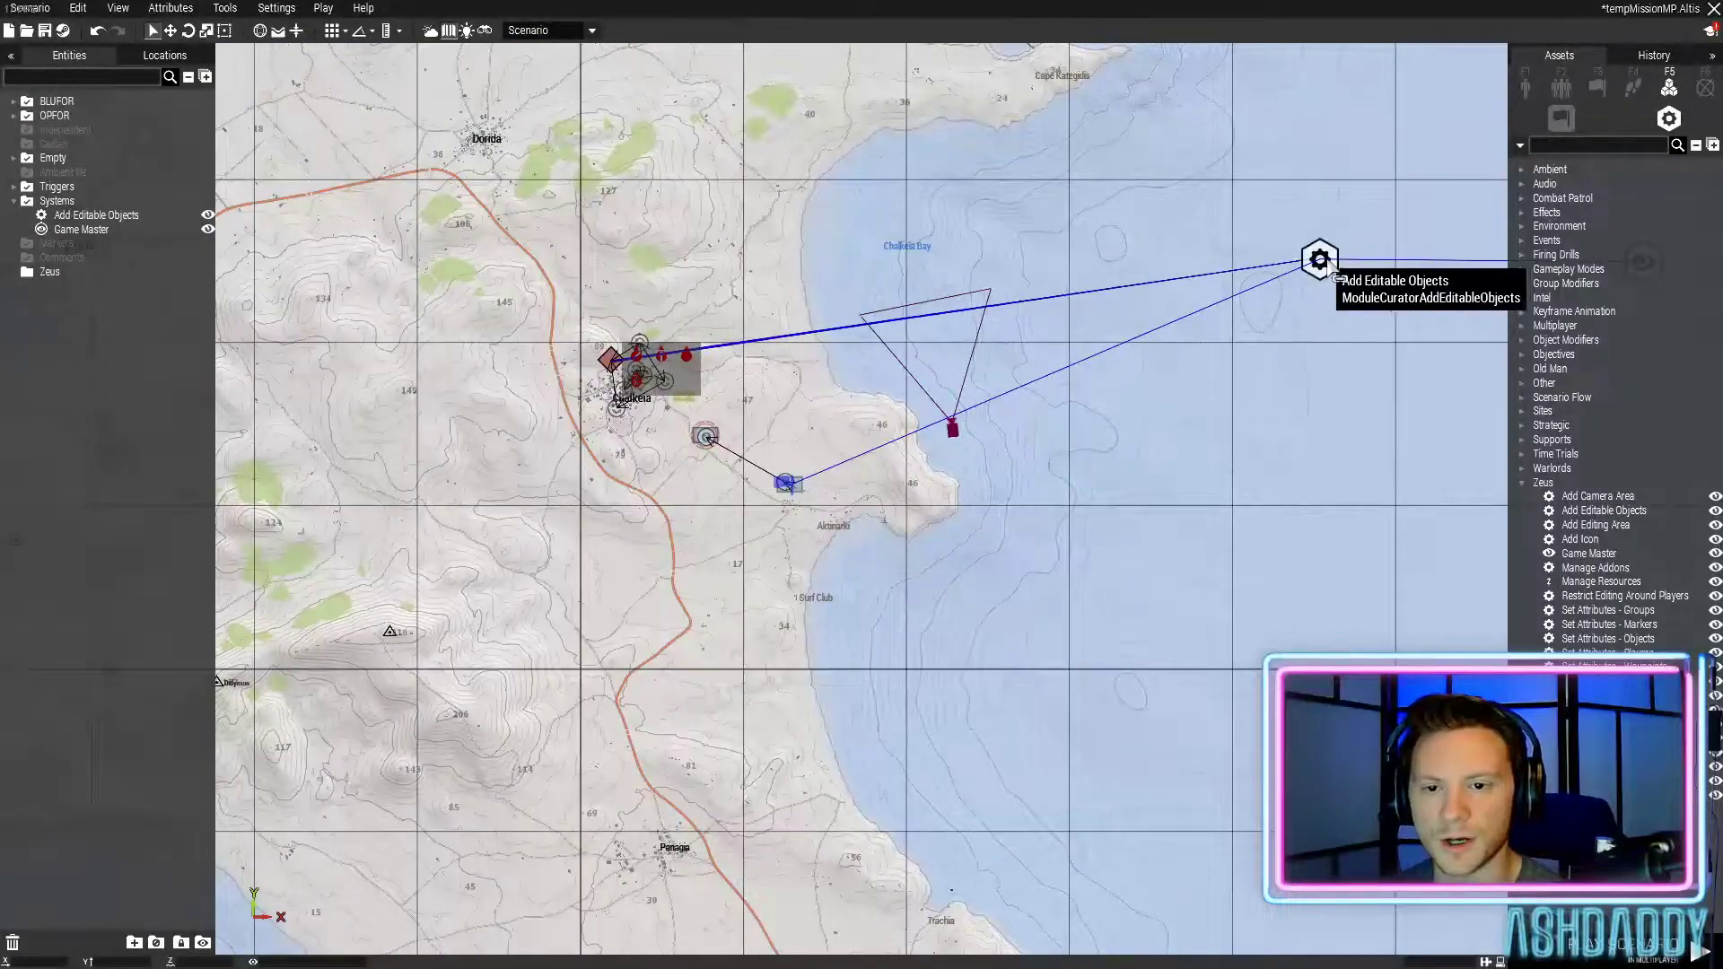
{"action": "left_click", "coordinate": [1319, 260]}
Synchronize the OPFOR officer in Chalkeia with the Add Editable Objects module
{"action": "scroll", "coordinate": [655, 392], "scroll_direction": "up", "scroll_amount": 6}
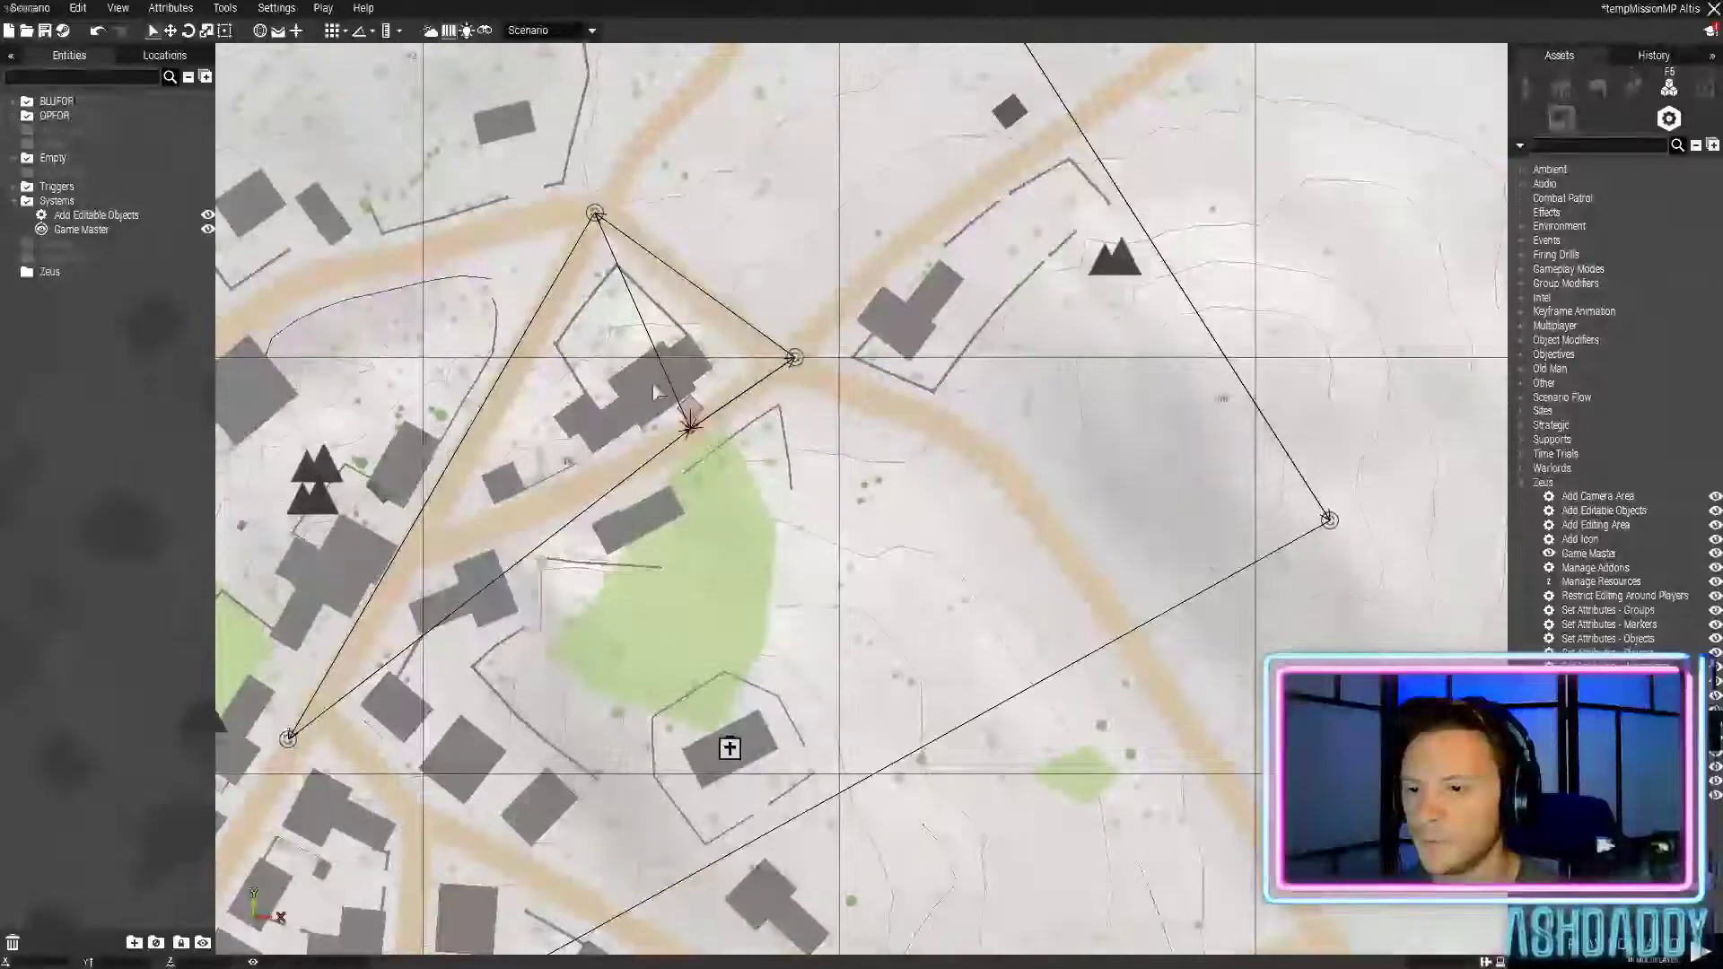
{"action": "right_click", "coordinate": [687, 418]}
{"action": "mouse_move", "coordinate": [743, 440]}
{"action": "left_click", "coordinate": [924, 432]}
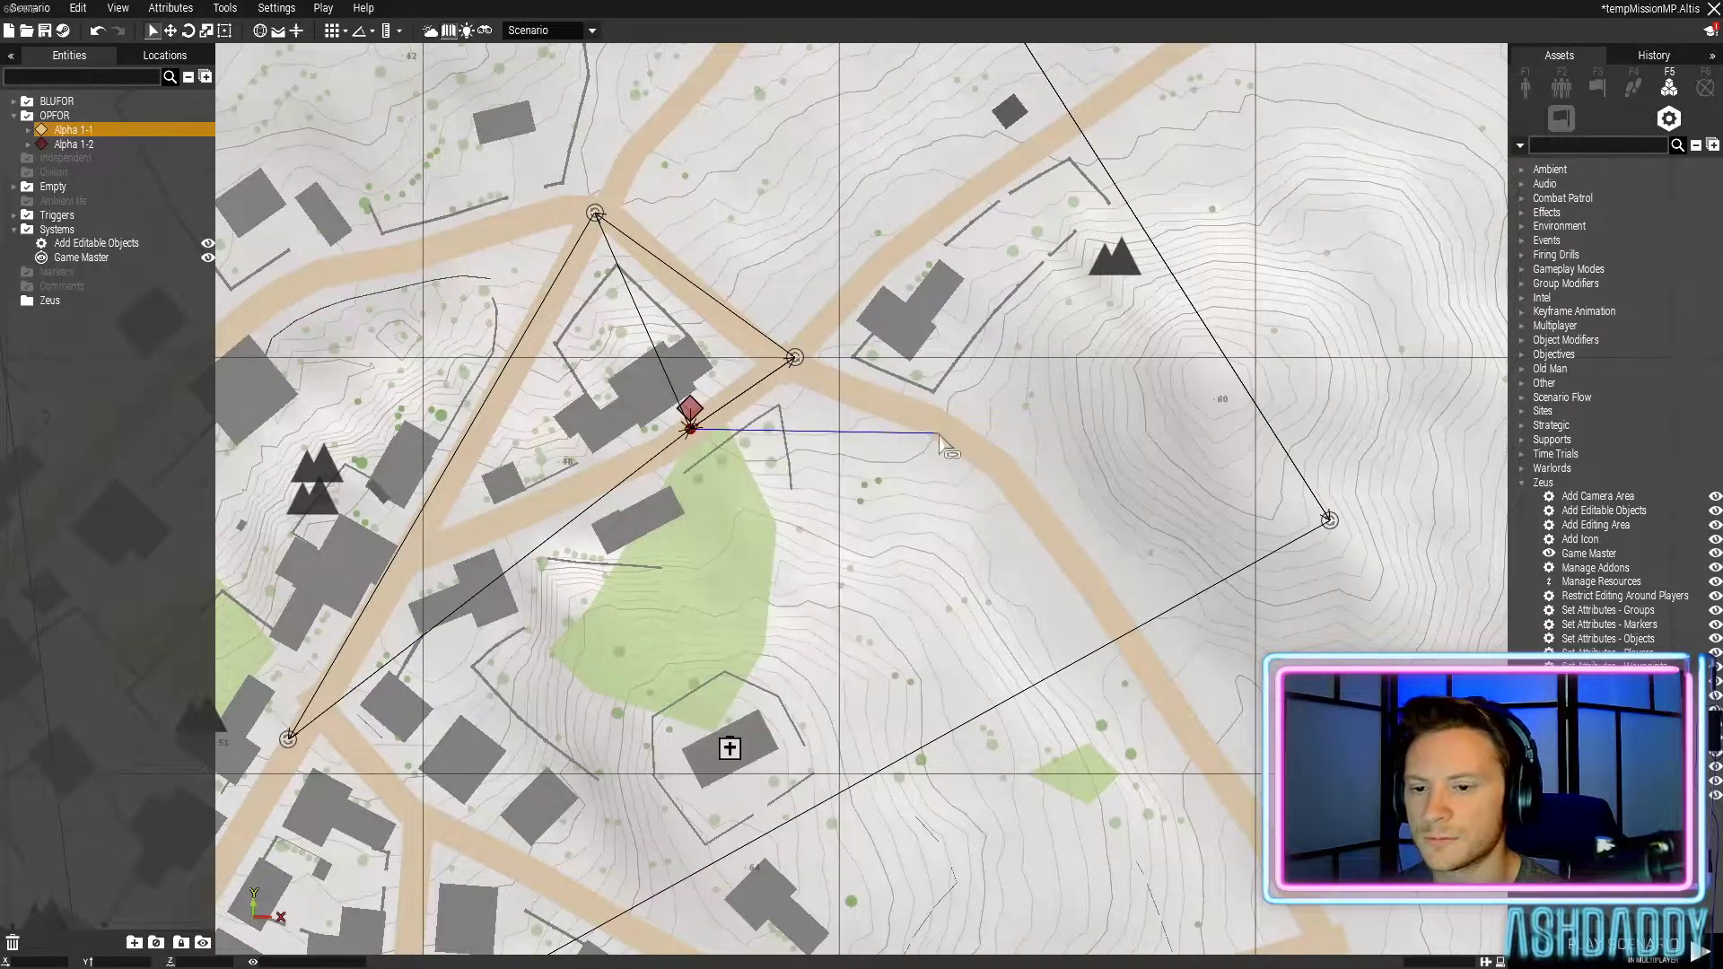
{"action": "scroll", "coordinate": [725, 330], "scroll_direction": "down", "scroll_amount": 5}
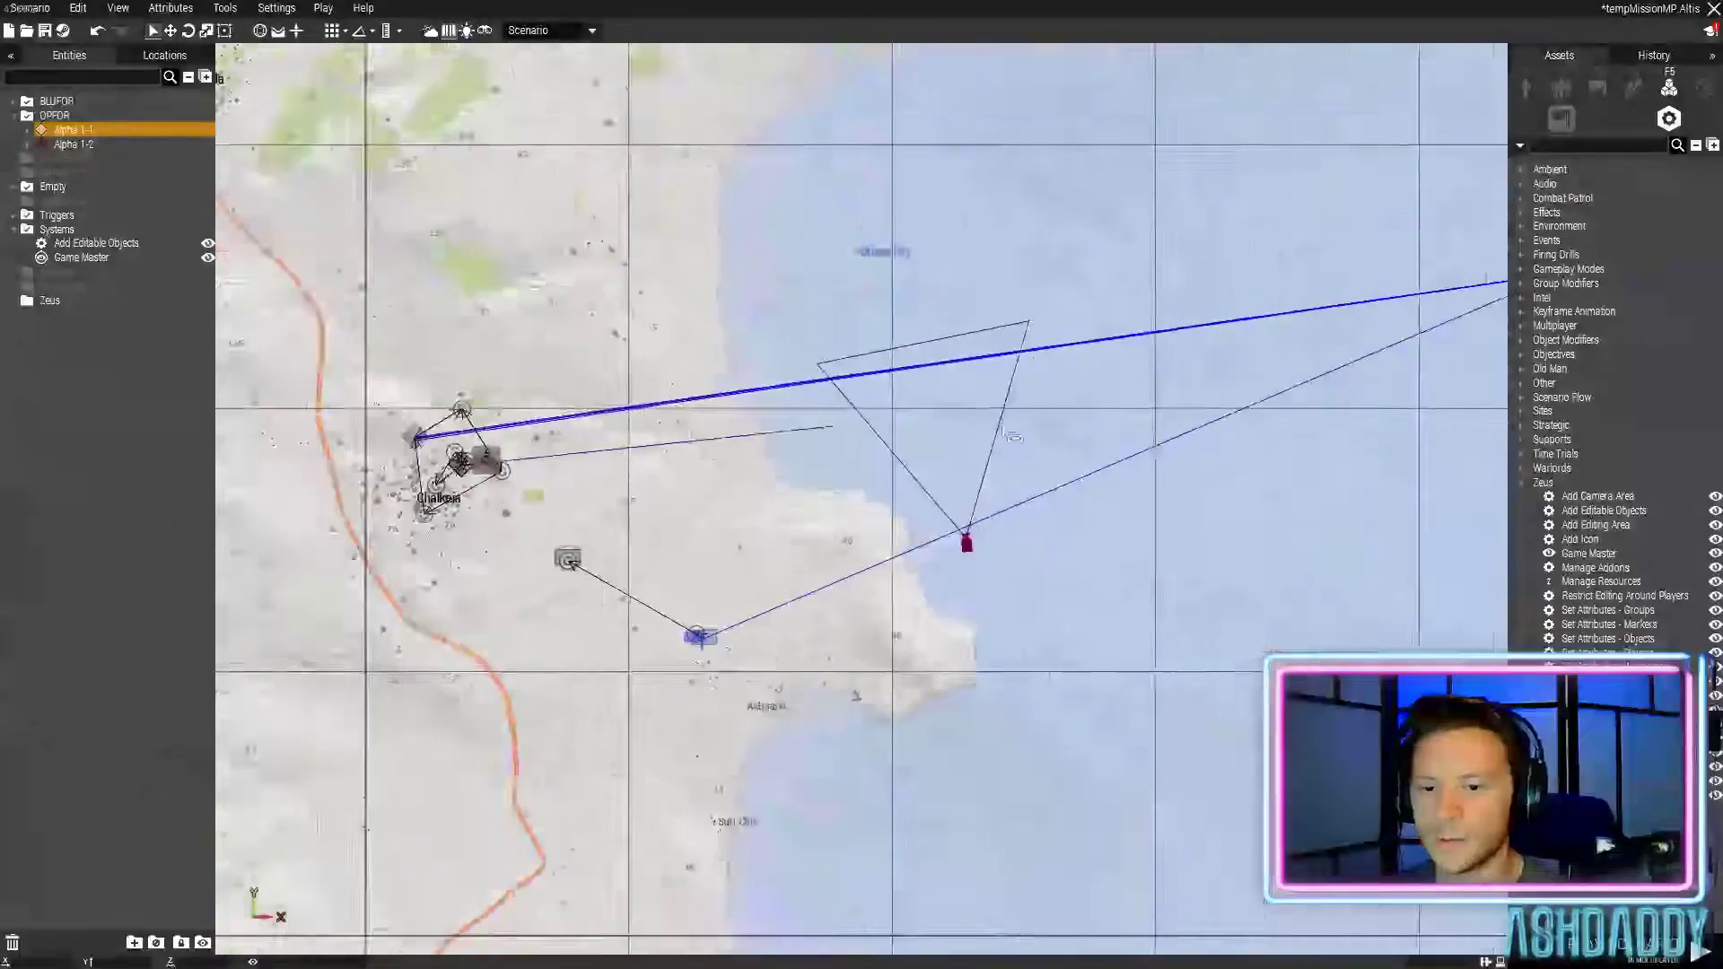
{"action": "left_click", "coordinate": [1262, 350]}
Launch the multiplayer scenario and continue through role assignment and the briefing map
{"action": "scroll", "coordinate": [808, 482], "scroll_direction": "up", "scroll_amount": 5}
{"action": "scroll", "coordinate": [807, 482], "scroll_direction": "up", "scroll_amount": 2}
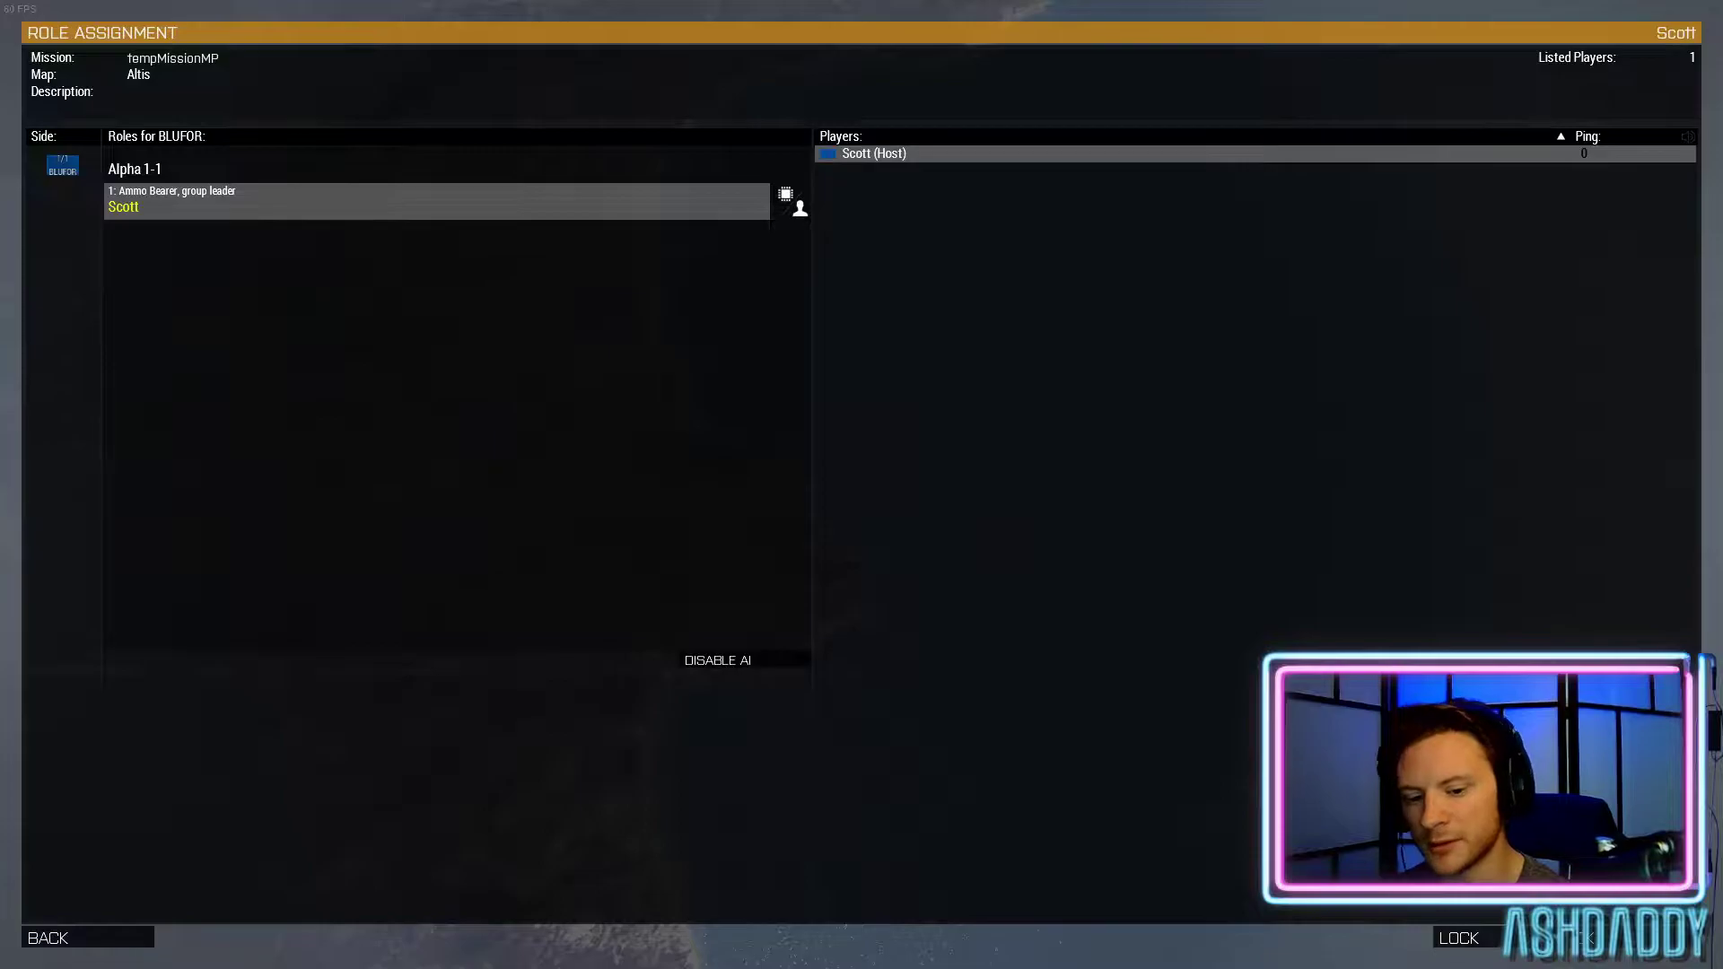
{"action": "left_click", "coordinate": [1619, 945]}
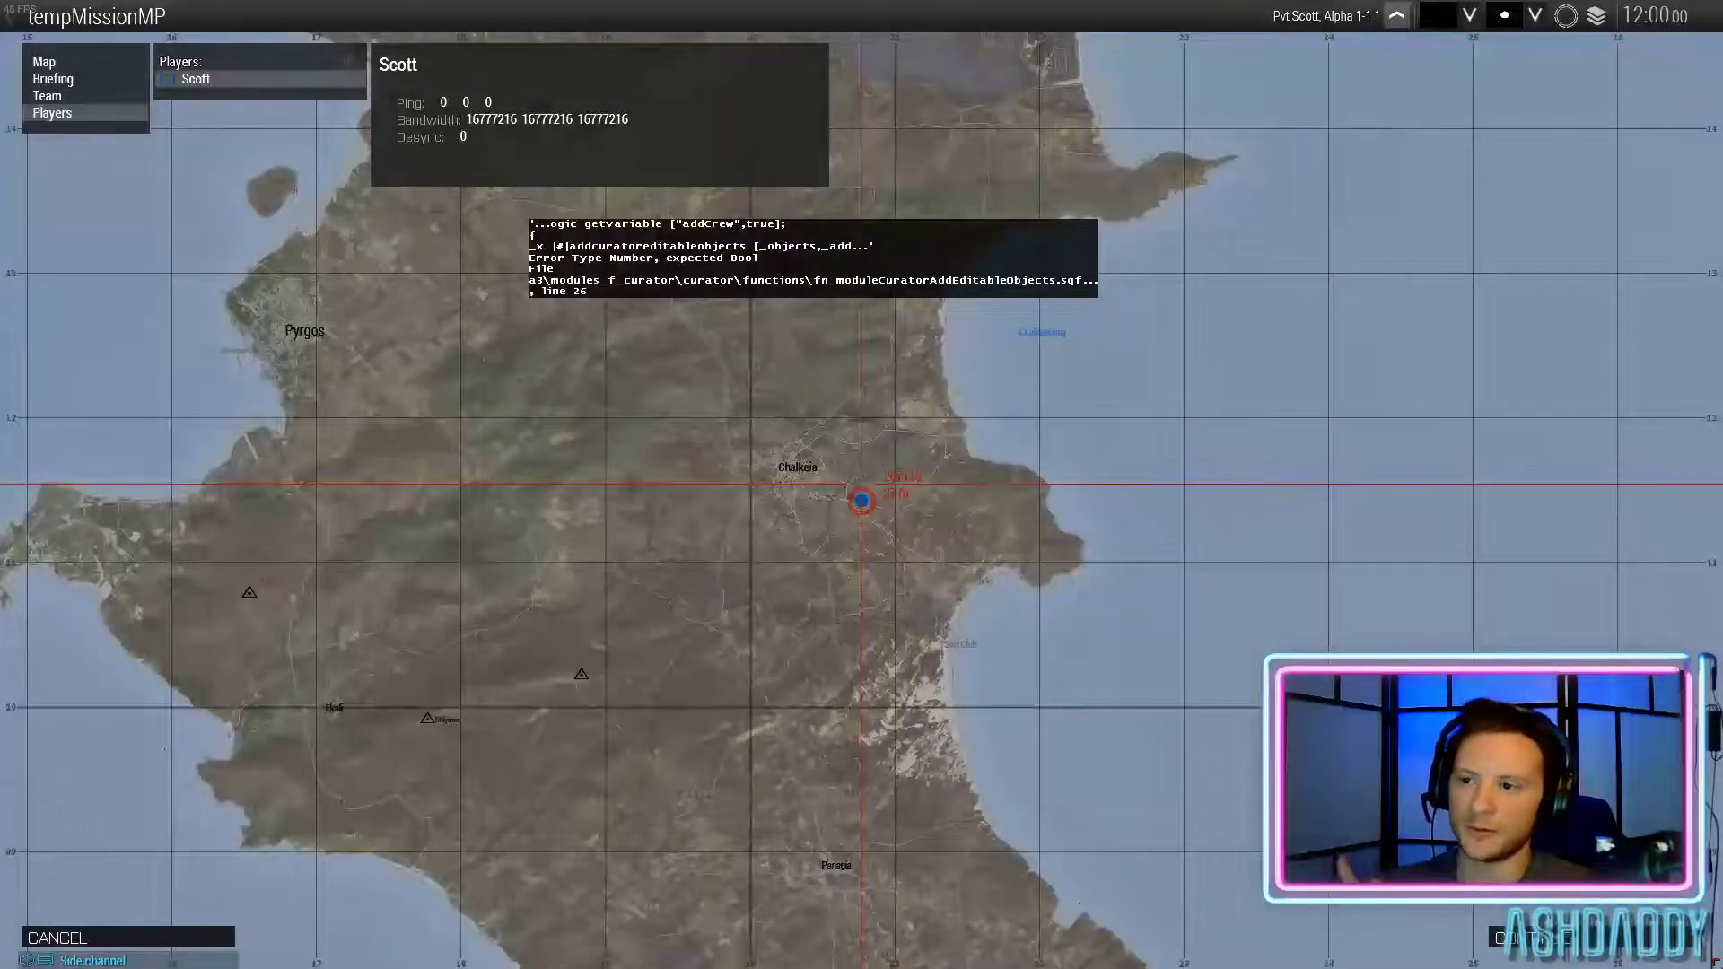
{"action": "left_click", "coordinate": [1574, 933]}
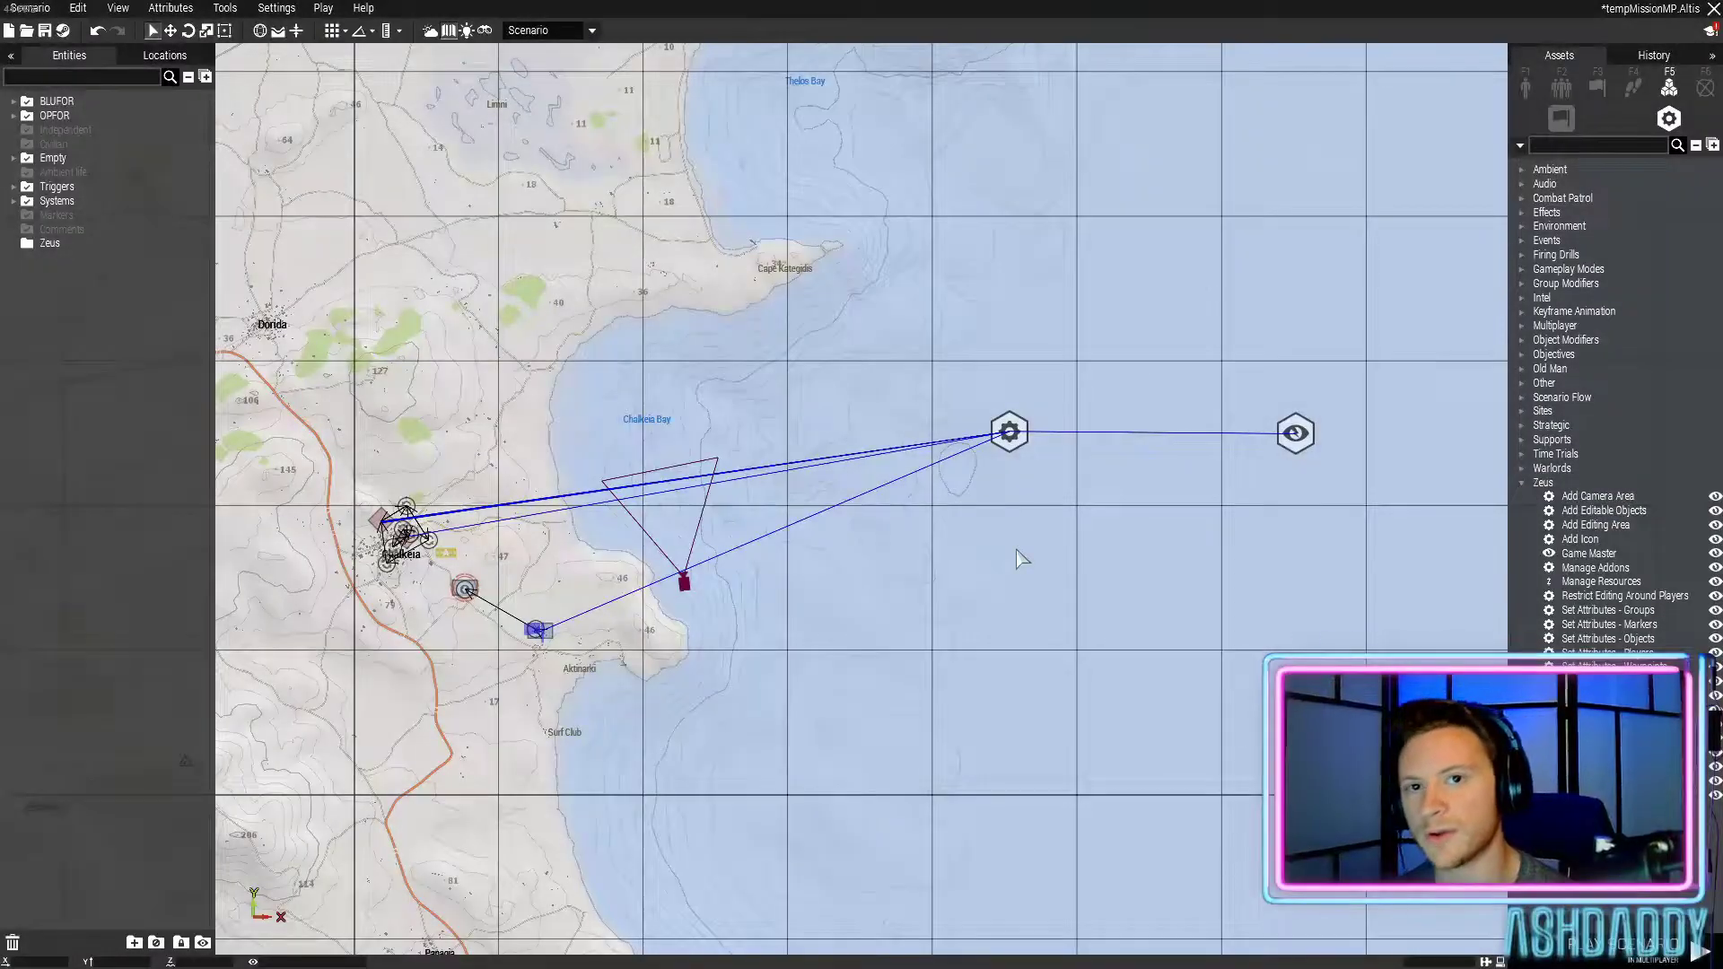
Set Add Crew to Do not add in the Add Editable Objects module's attributes and accept the change
{"action": "scroll", "coordinate": [1015, 552], "scroll_direction": "up", "scroll_amount": 3}
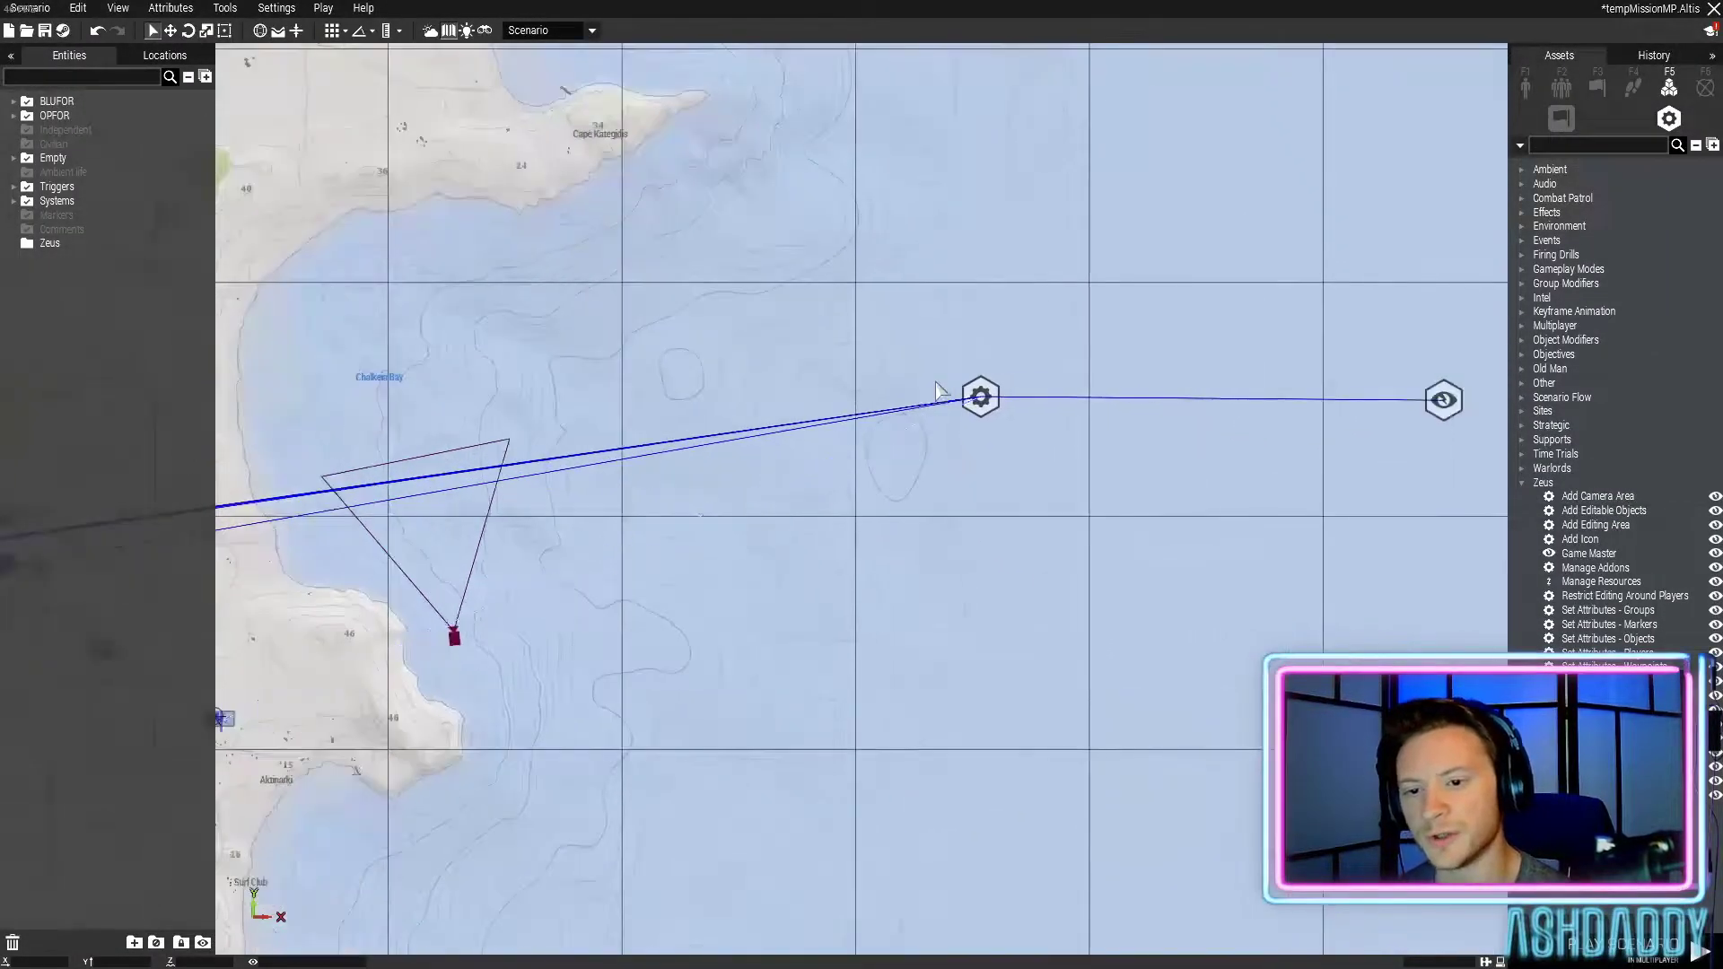
{"action": "double_click", "coordinate": [979, 396]}
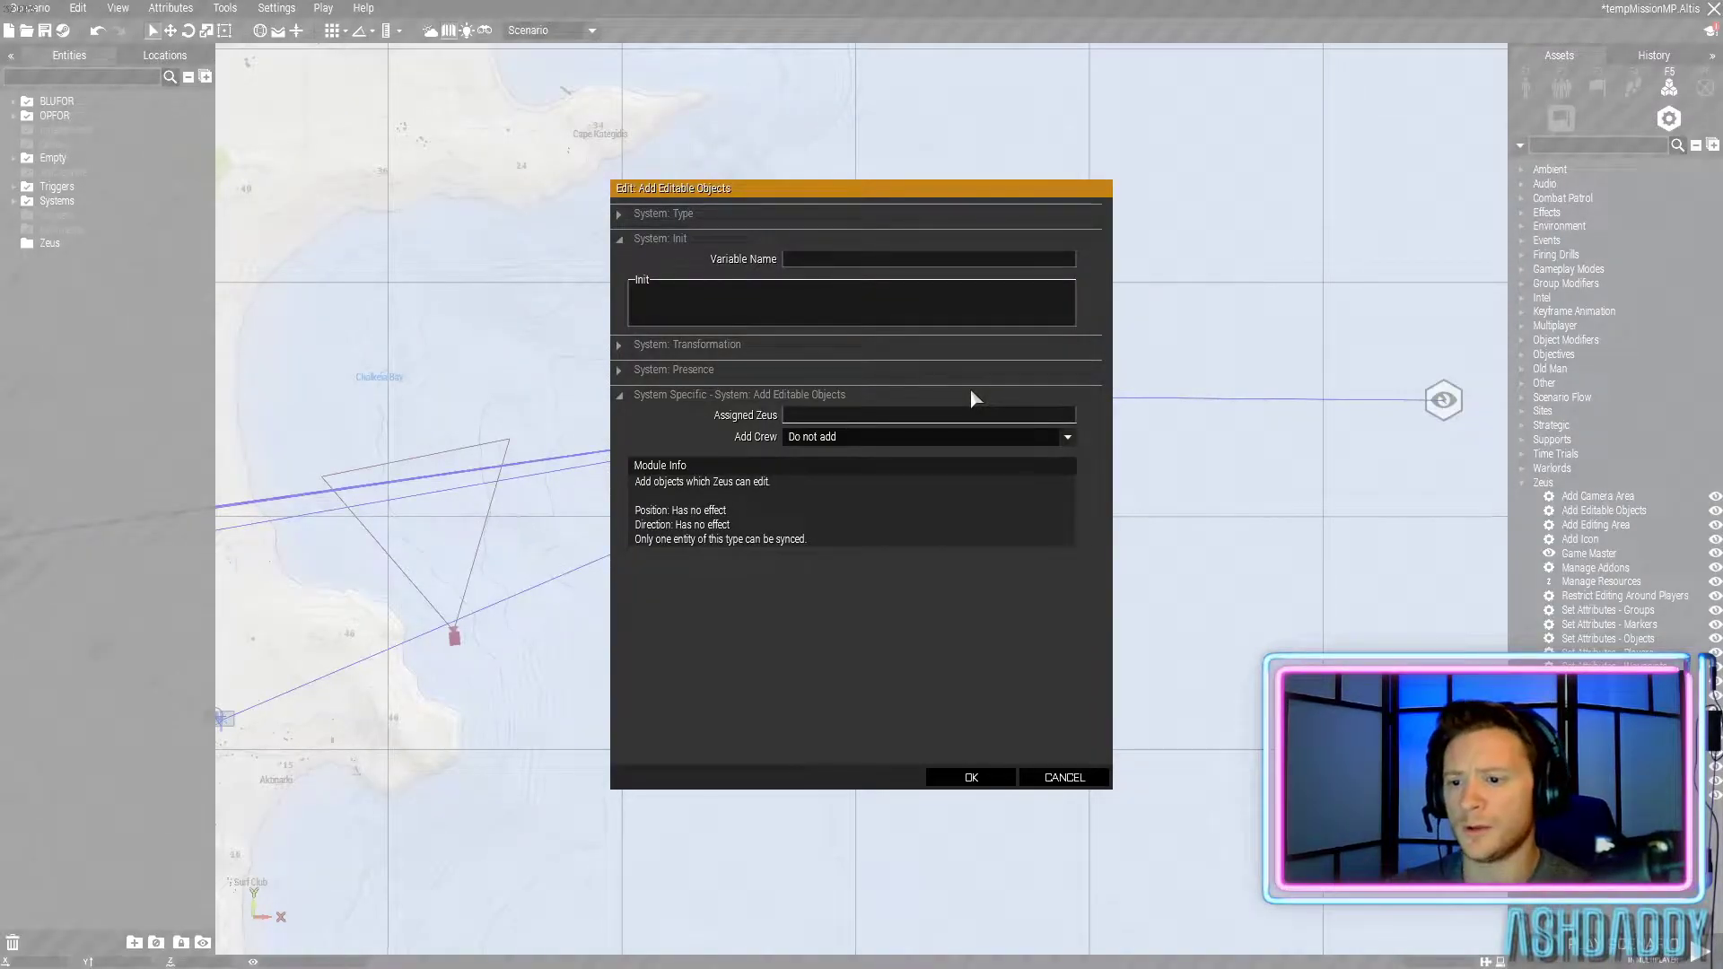
{"action": "left_click", "coordinate": [805, 437]}
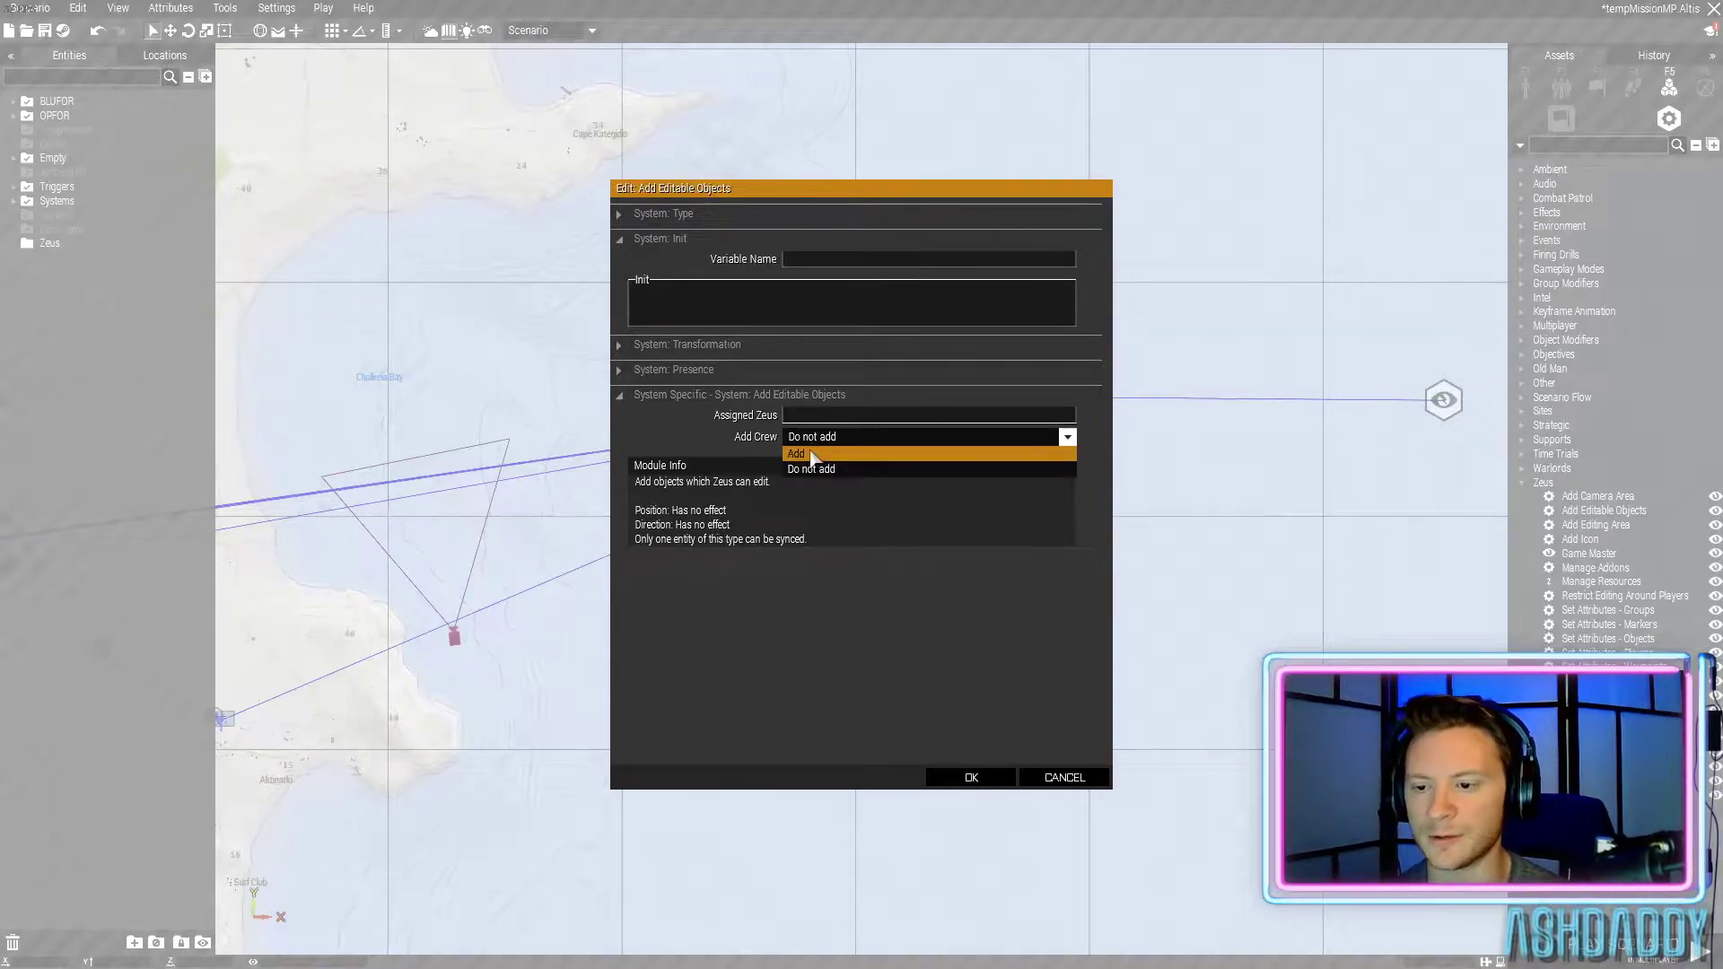
{"action": "left_click", "coordinate": [830, 471]}
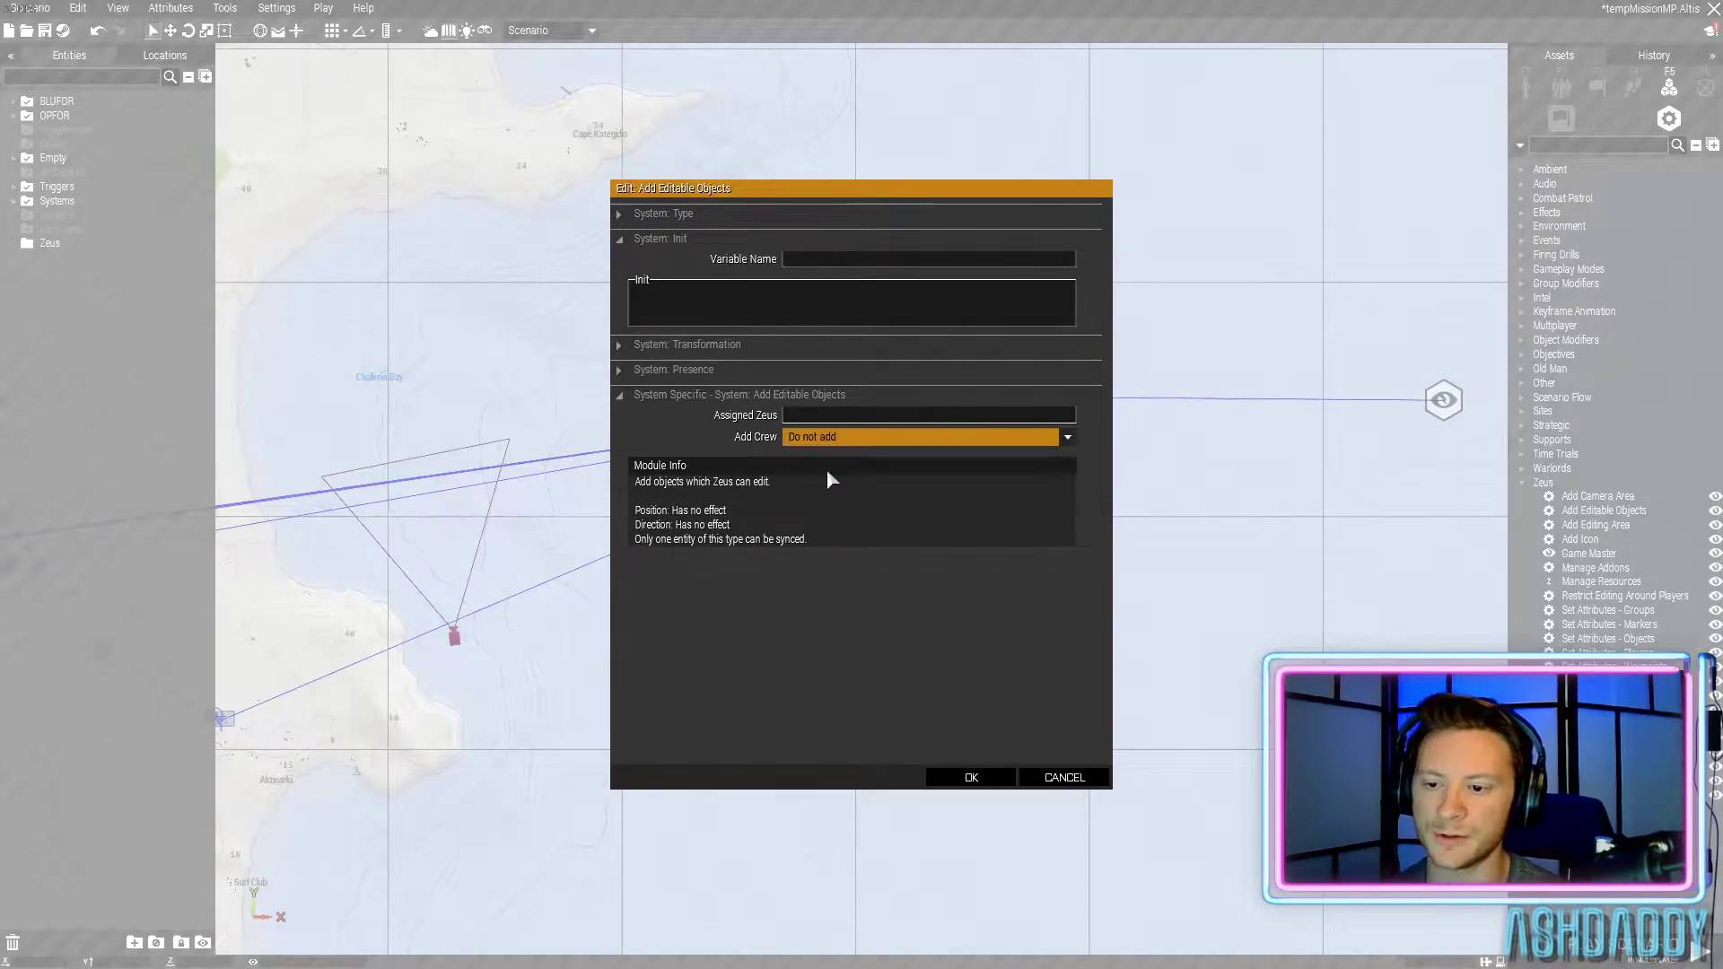
{"action": "left_click", "coordinate": [970, 777]}
{"action": "scroll", "coordinate": [897, 792], "scroll_direction": "down", "scroll_amount": 3}
{"action": "scroll", "coordinate": [896, 800], "scroll_direction": "up", "scroll_amount": 3}
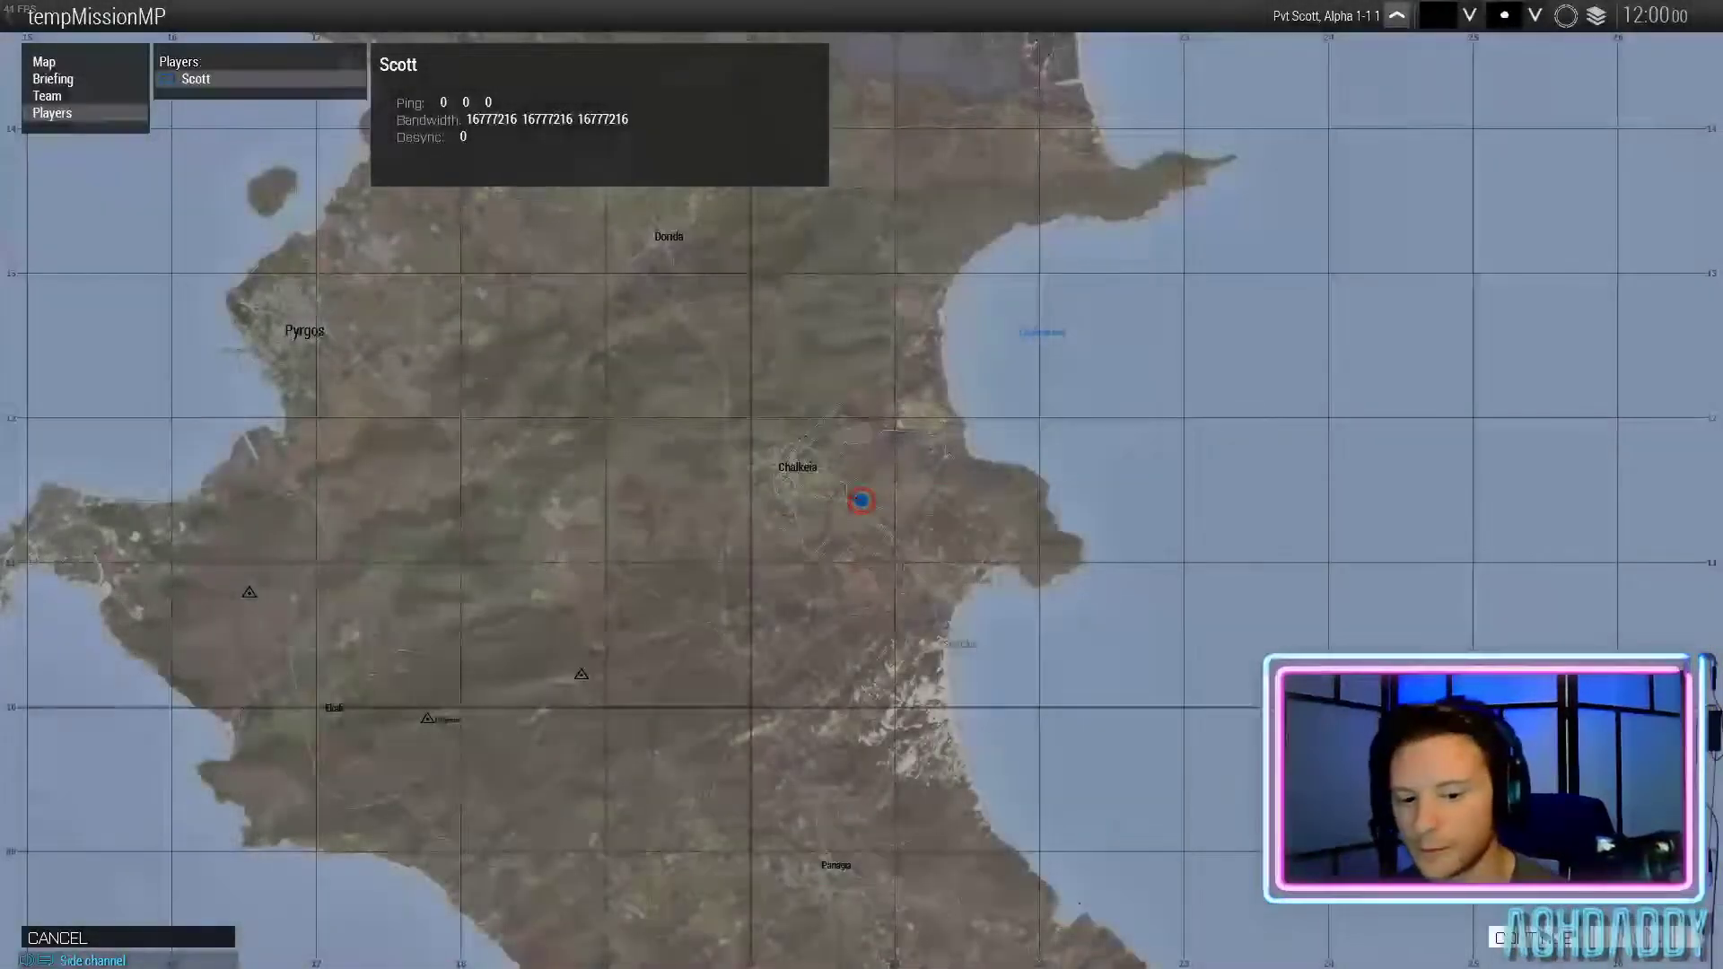
Enter the scenario from the briefing, open the Zeus interface and bring the AH-9 Pawnee into view
{"action": "key", "text": "Return"}
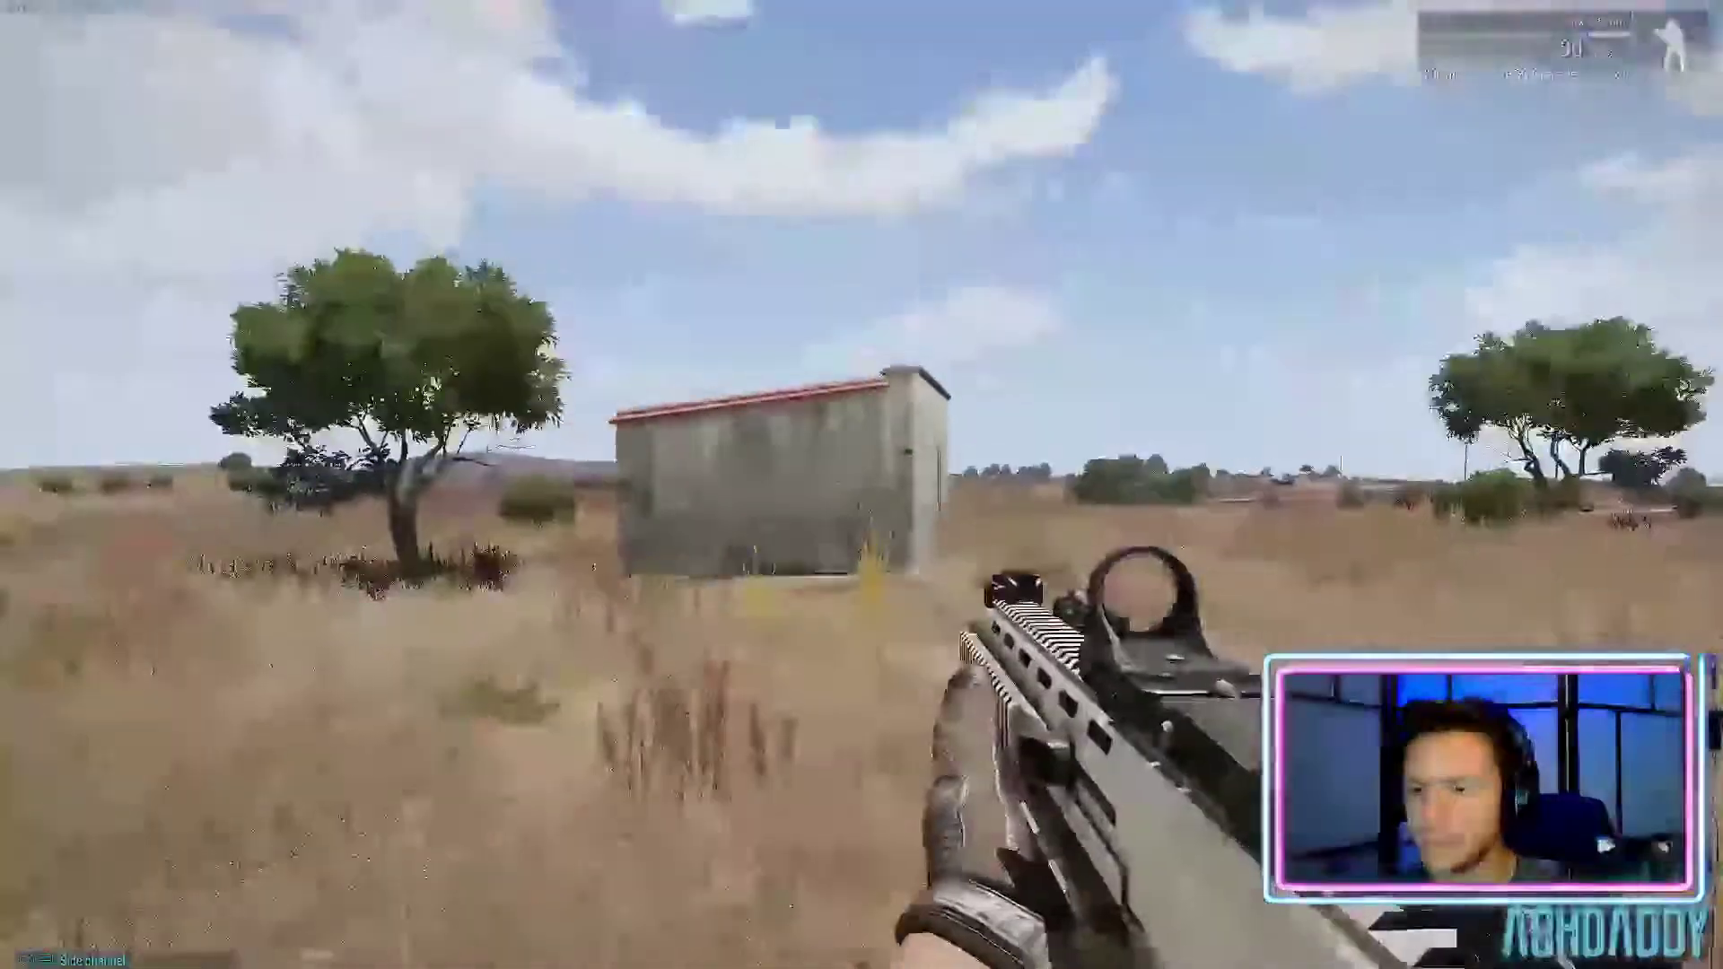
{"action": "key", "text": "y"}
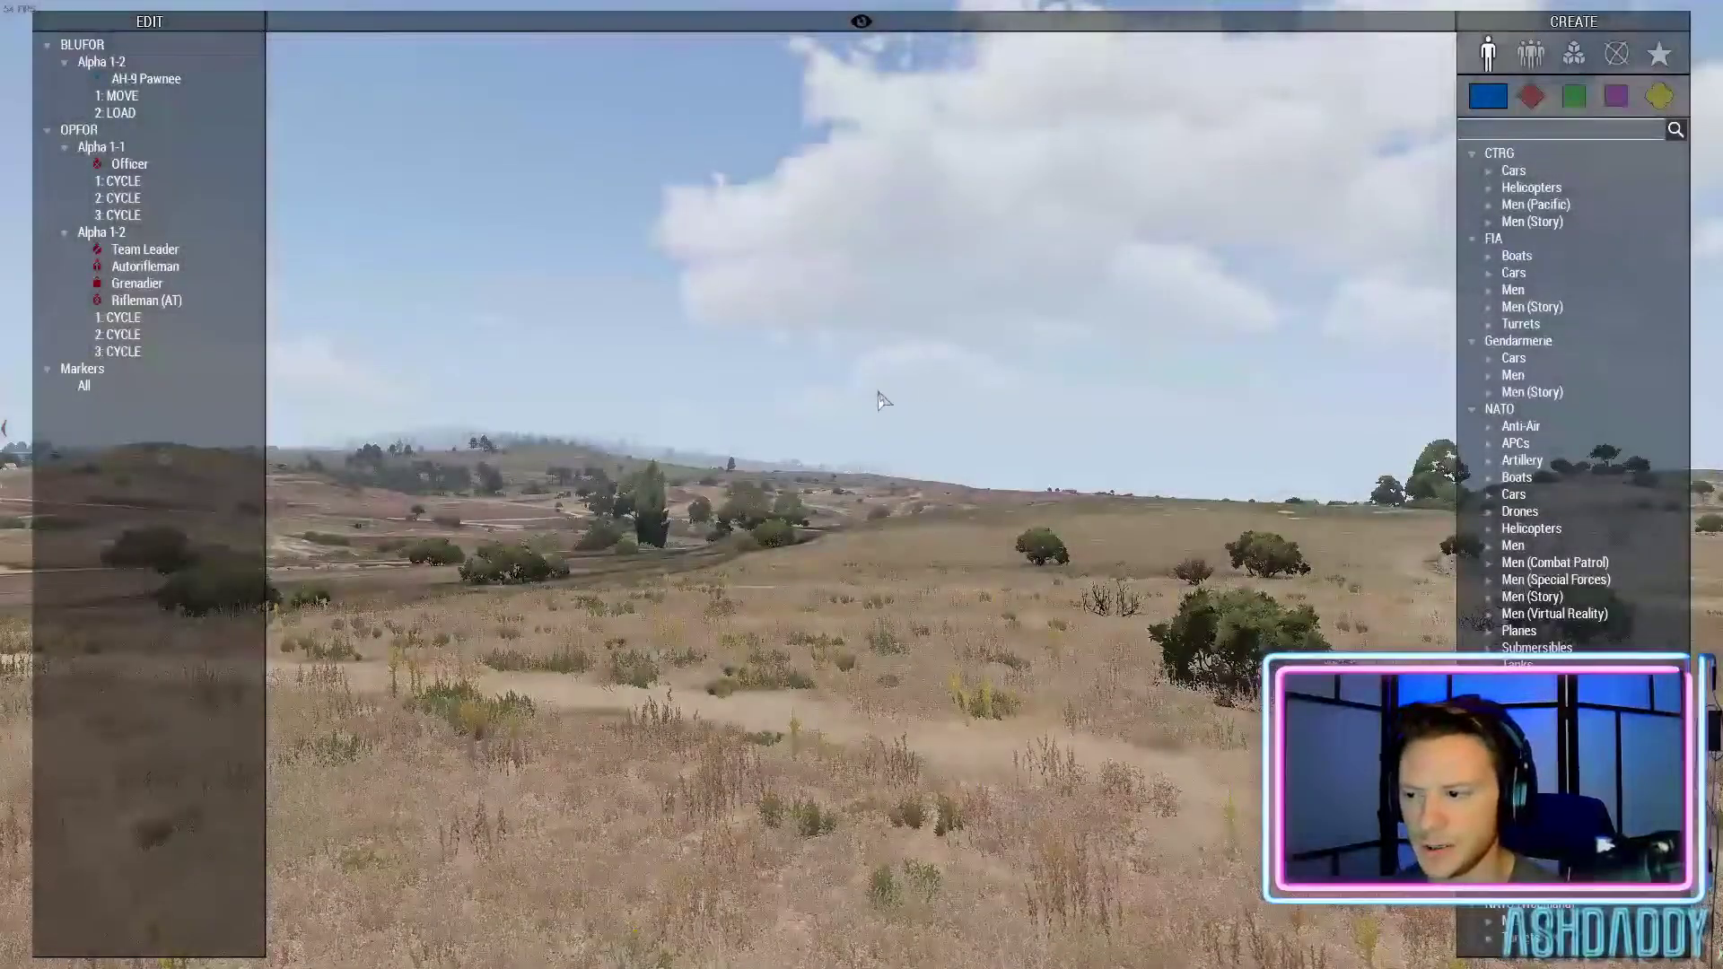
{"action": "mouse_move", "coordinate": [878, 392]}
{"action": "right_mouse_down"}
{"action": "mouse_move", "coordinate": [881, 366]}
{"action": "mouse_move", "coordinate": [777, 514]}
{"action": "mouse_move", "coordinate": [615, 512]}
{"action": "right_mouse_up"}
{"action": "key", "text": "w"}
{"action": "key", "text": "q"}
{"action": "key", "text": "w"}
{"action": "key", "text": "z"}
{"action": "key", "text": "a"}
{"action": "key", "text": "w"}
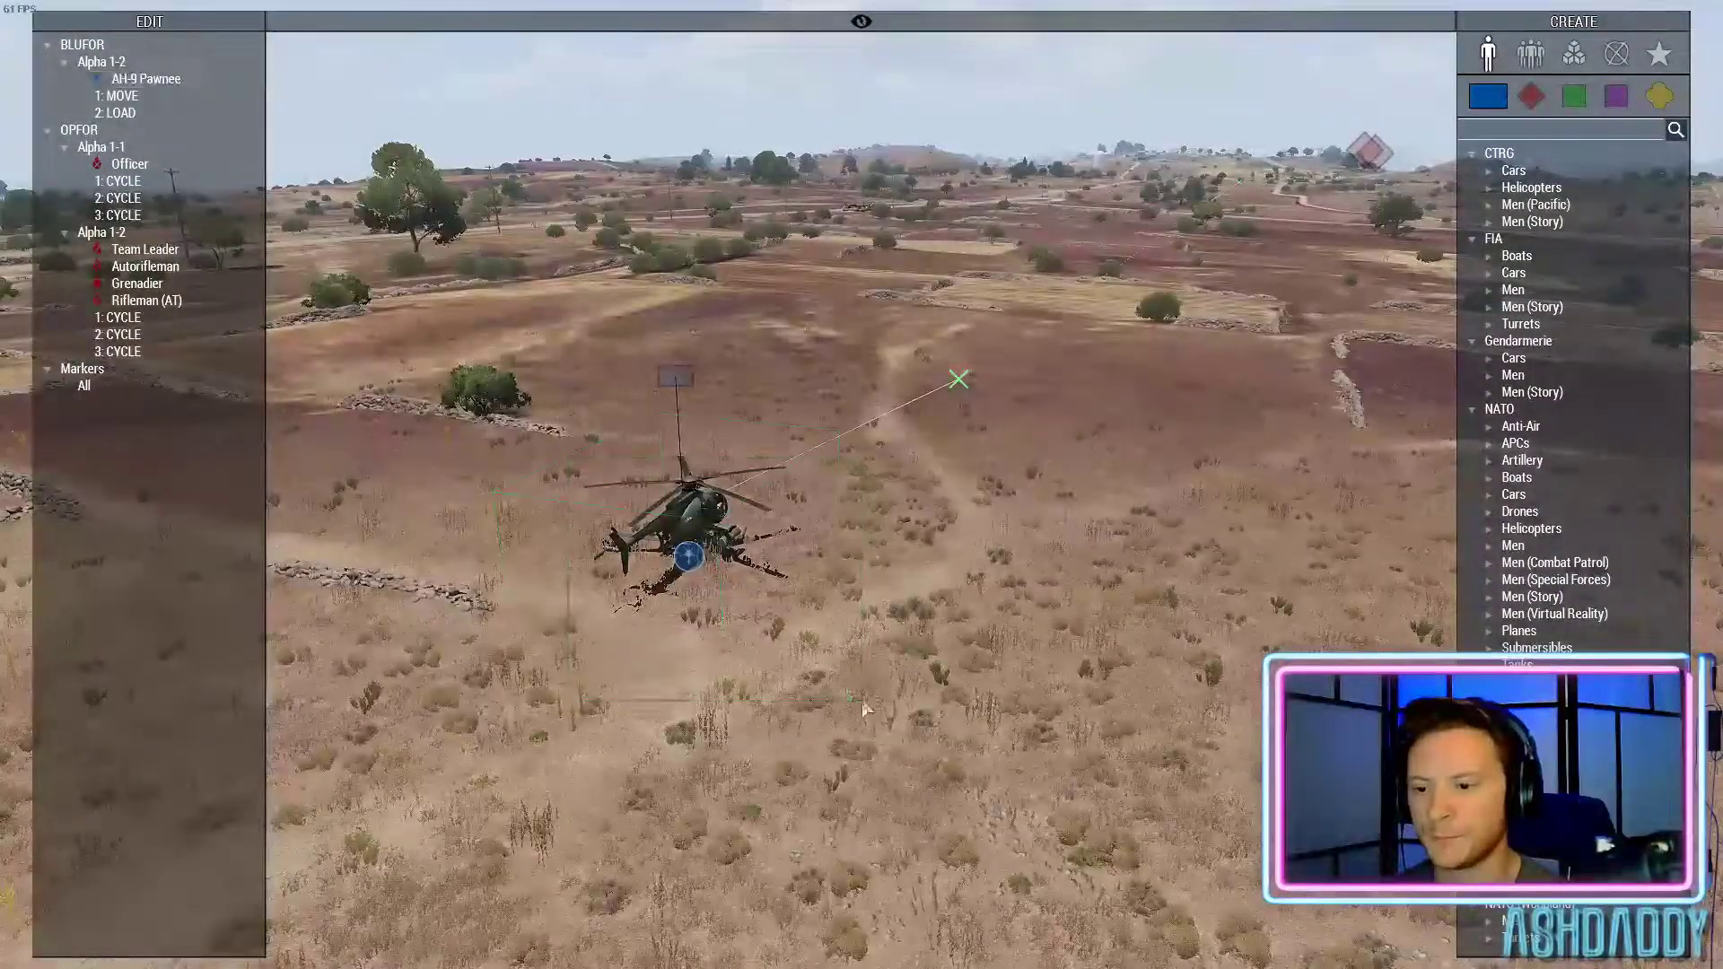
Examine the AH-9 Pawnee and its surroundings in Zeus from several distances and angles
{"action": "key", "text": "q"}
{"action": "key", "text": "ctrl+z"}
{"action": "key", "text": "s"}
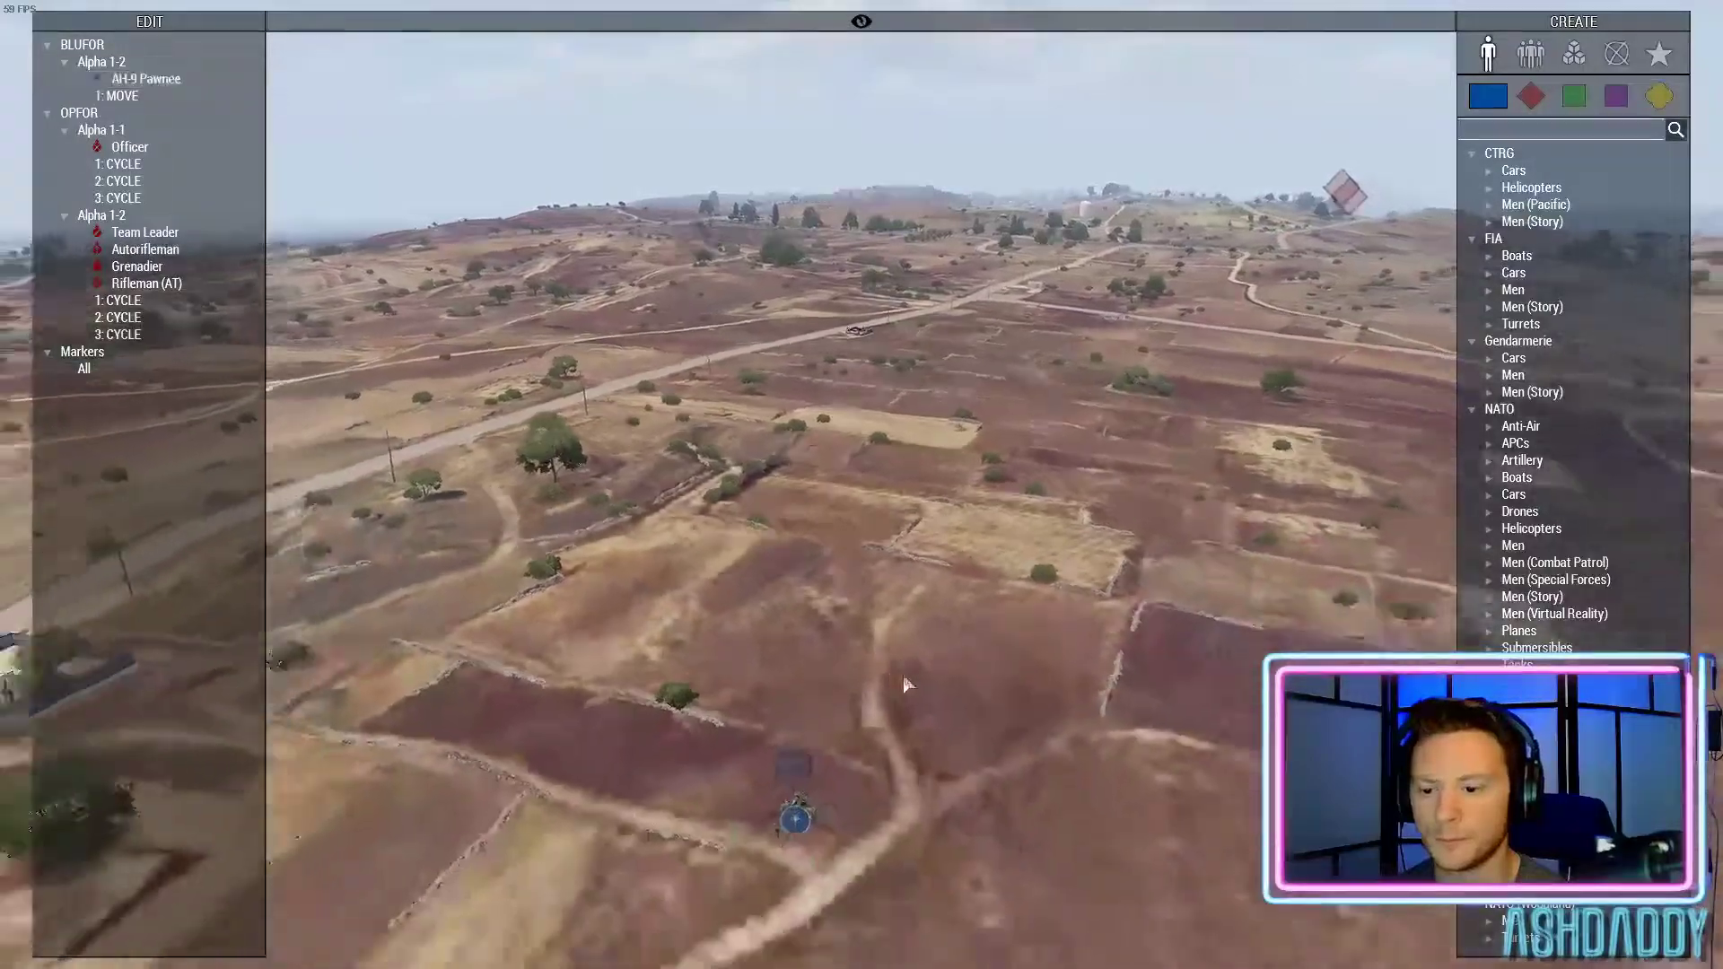
{"action": "scroll", "coordinate": [905, 685], "scroll_direction": "up", "scroll_amount": 5}
{"action": "key", "text": "a"}
{"action": "scroll", "coordinate": [707, 704], "scroll_direction": "up", "scroll_amount": 2}
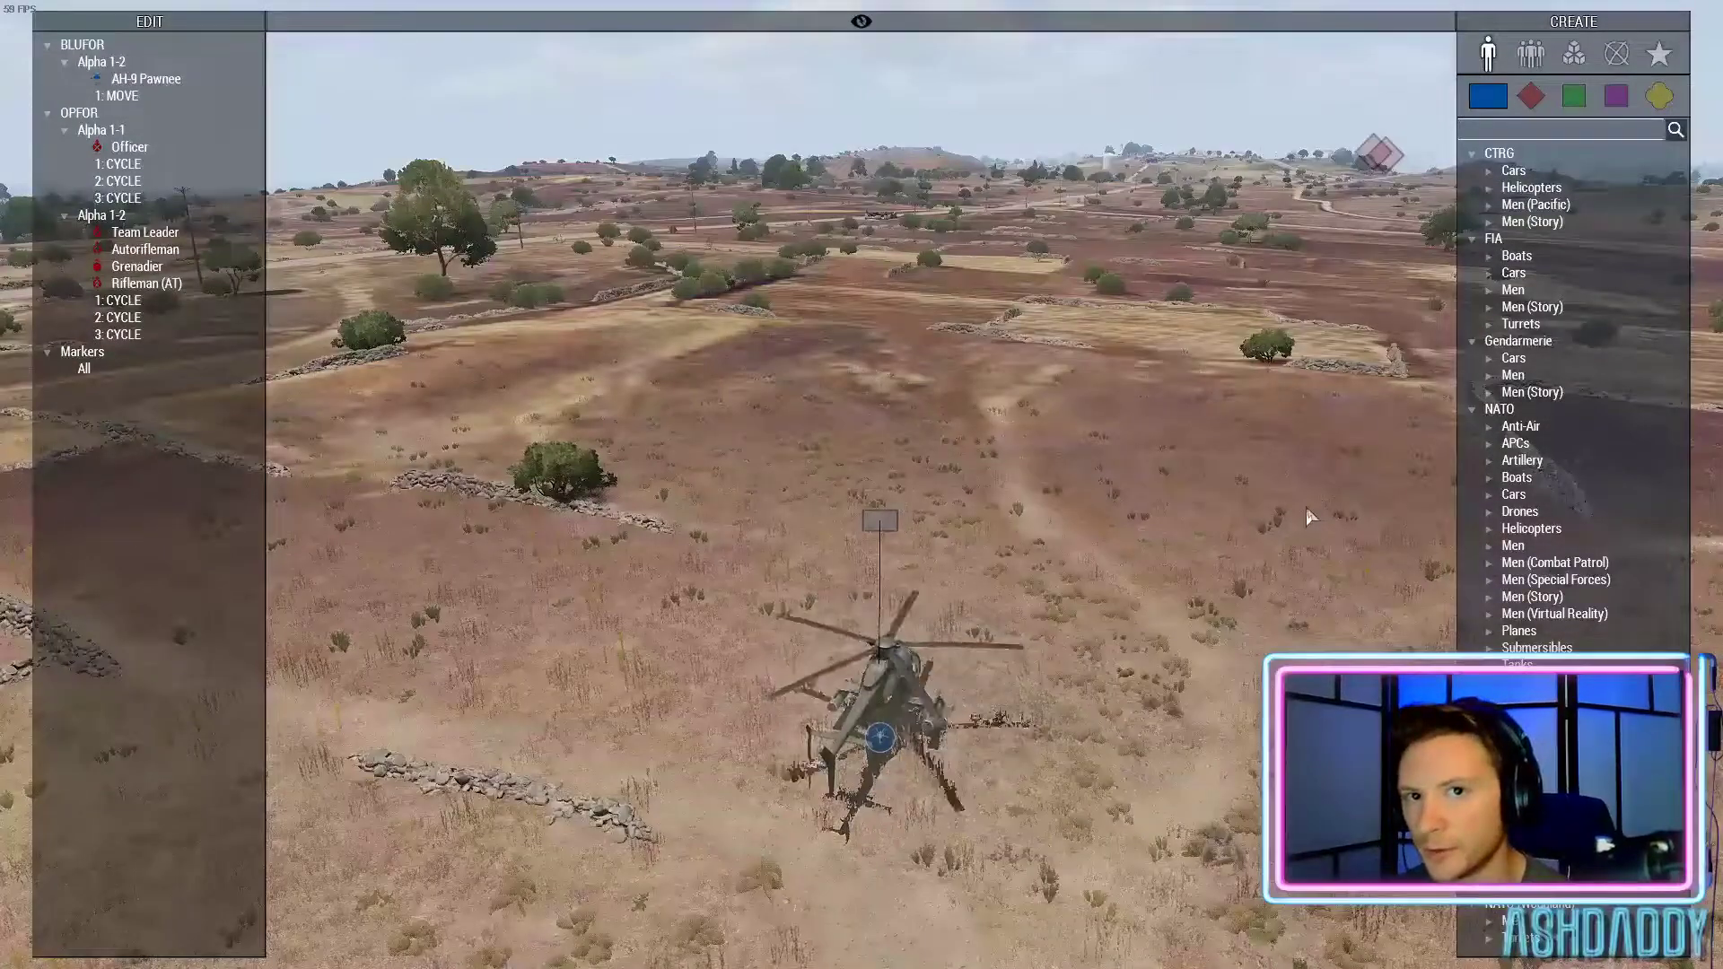
{"action": "key", "text": "s"}
{"action": "key", "text": "a"}
{"action": "key", "text": "w"}
{"action": "right_click_drag", "start_coordinate": [780, 627], "coordinate": [827, 512]}
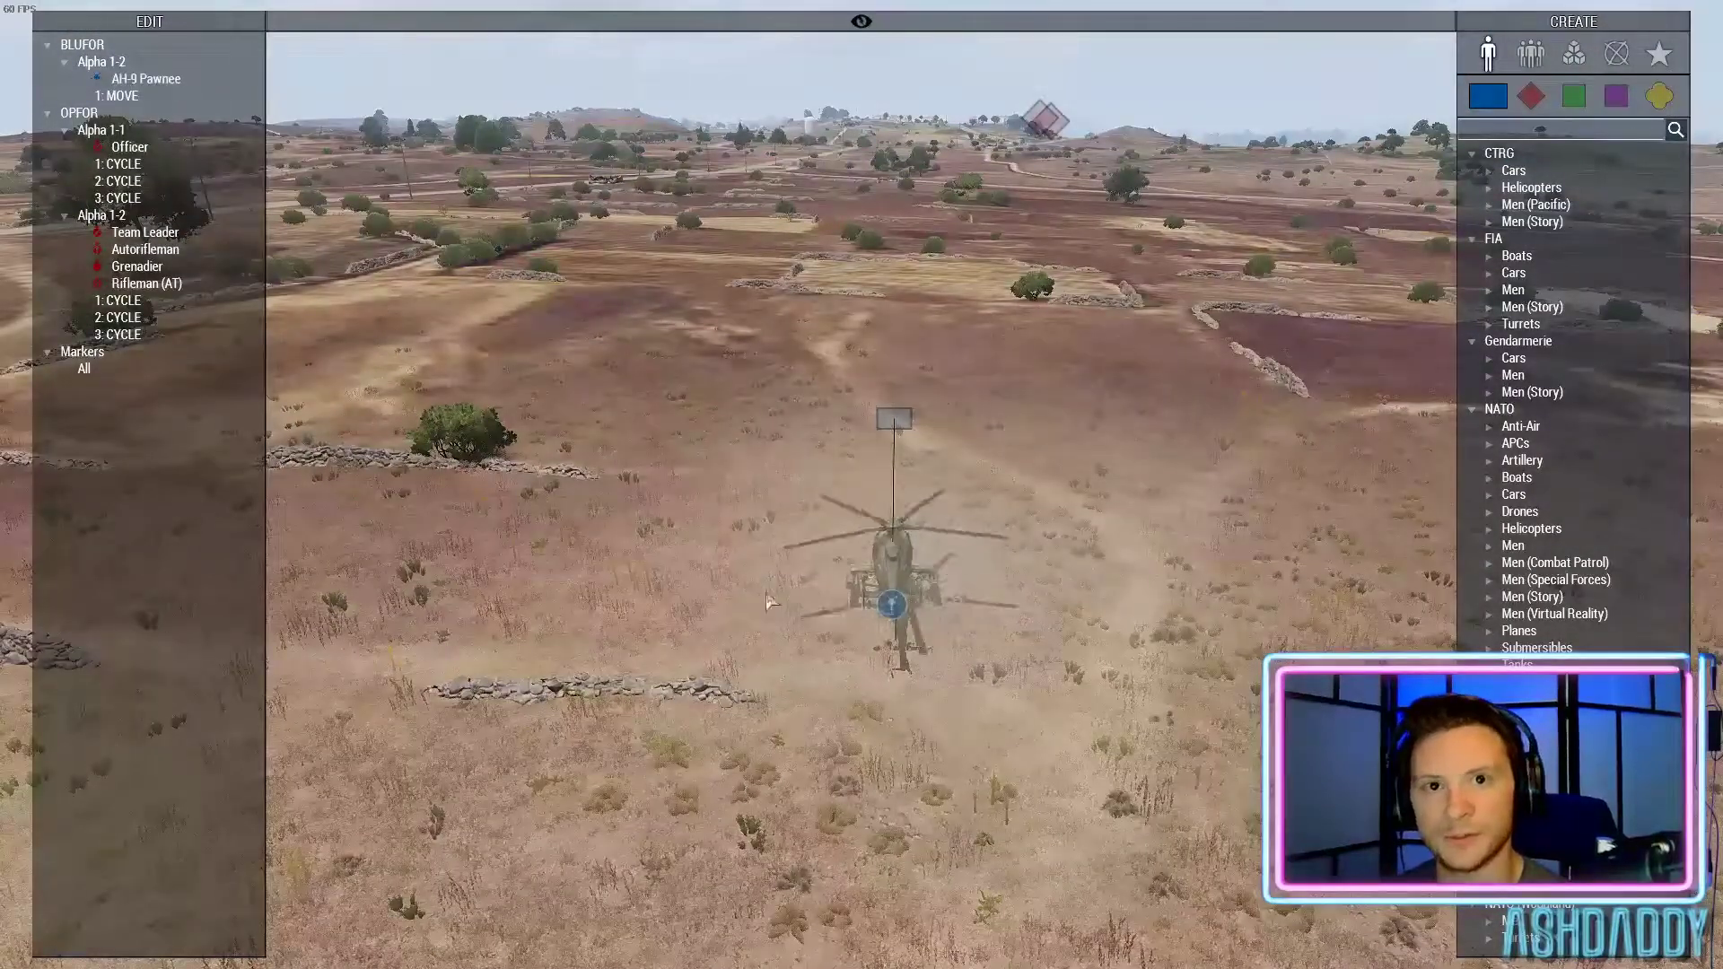
Select the AH-9 Pawnee in Zeus and give it a Land waypoint in the field near the small house
{"action": "key", "text": "q"}
{"action": "key", "text": "s"}
{"action": "left_click_drag", "start_coordinate": [804, 593], "coordinate": [974, 755]}
{"action": "key", "text": "q"}
{"action": "key", "text": "w"}
{"action": "key", "text": "w"}
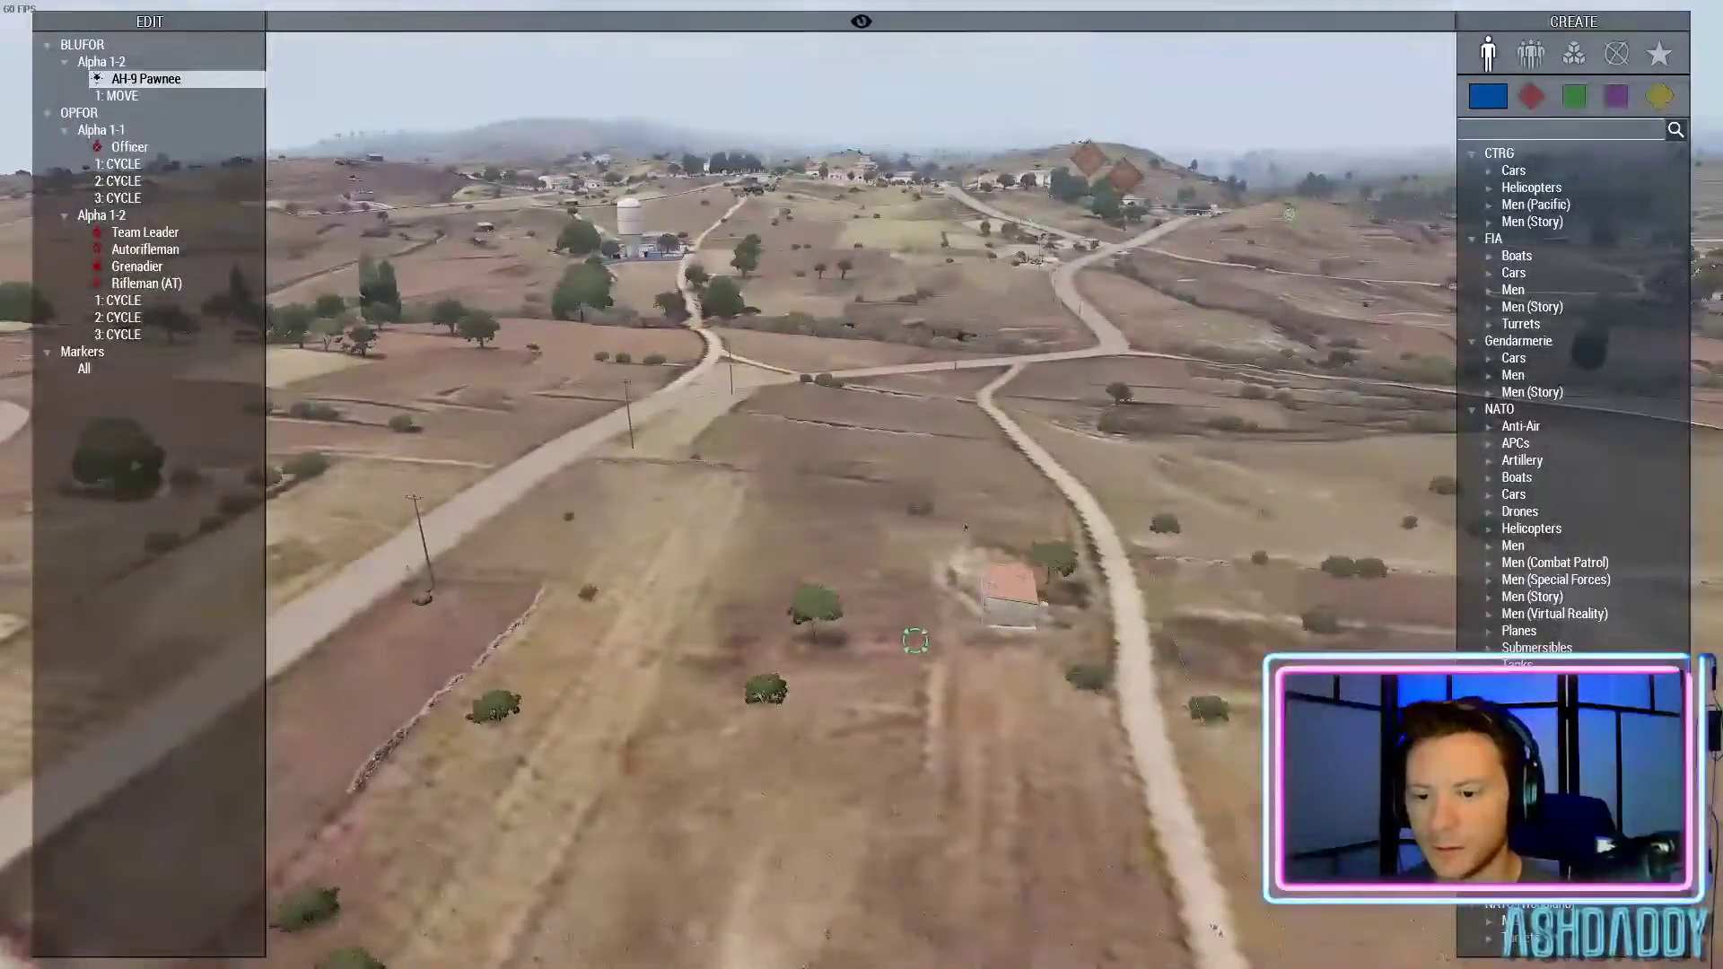
{"action": "double_click", "coordinate": [911, 598]}
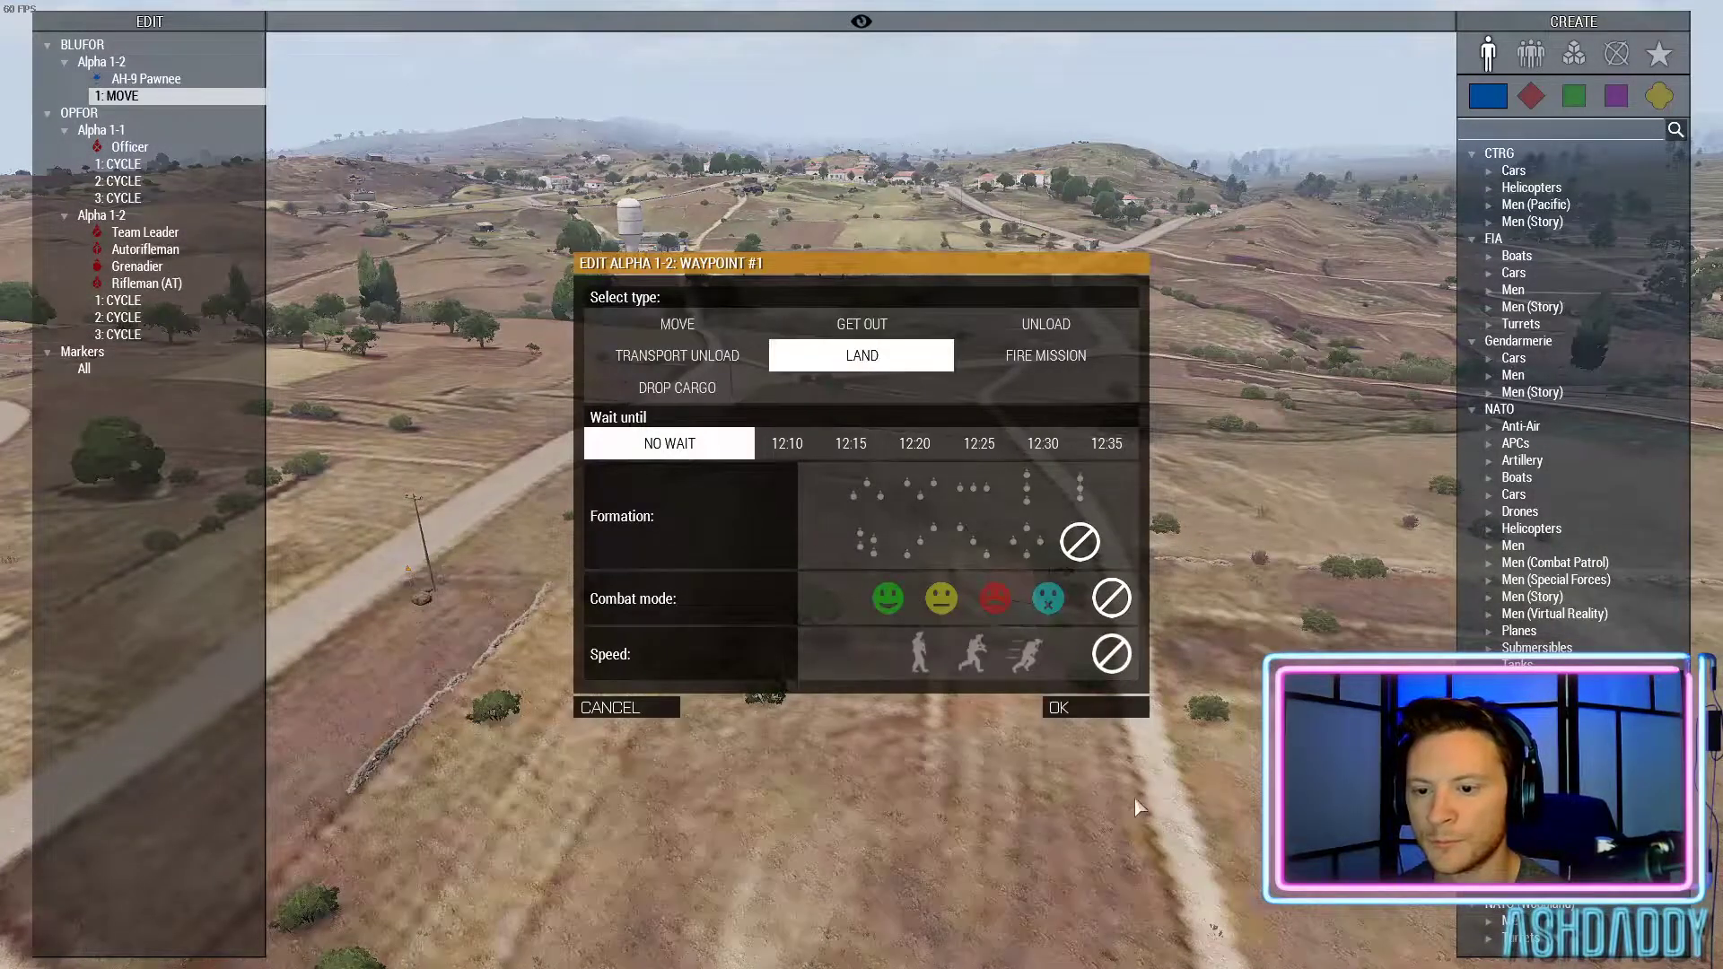
{"action": "key", "text": "w"}
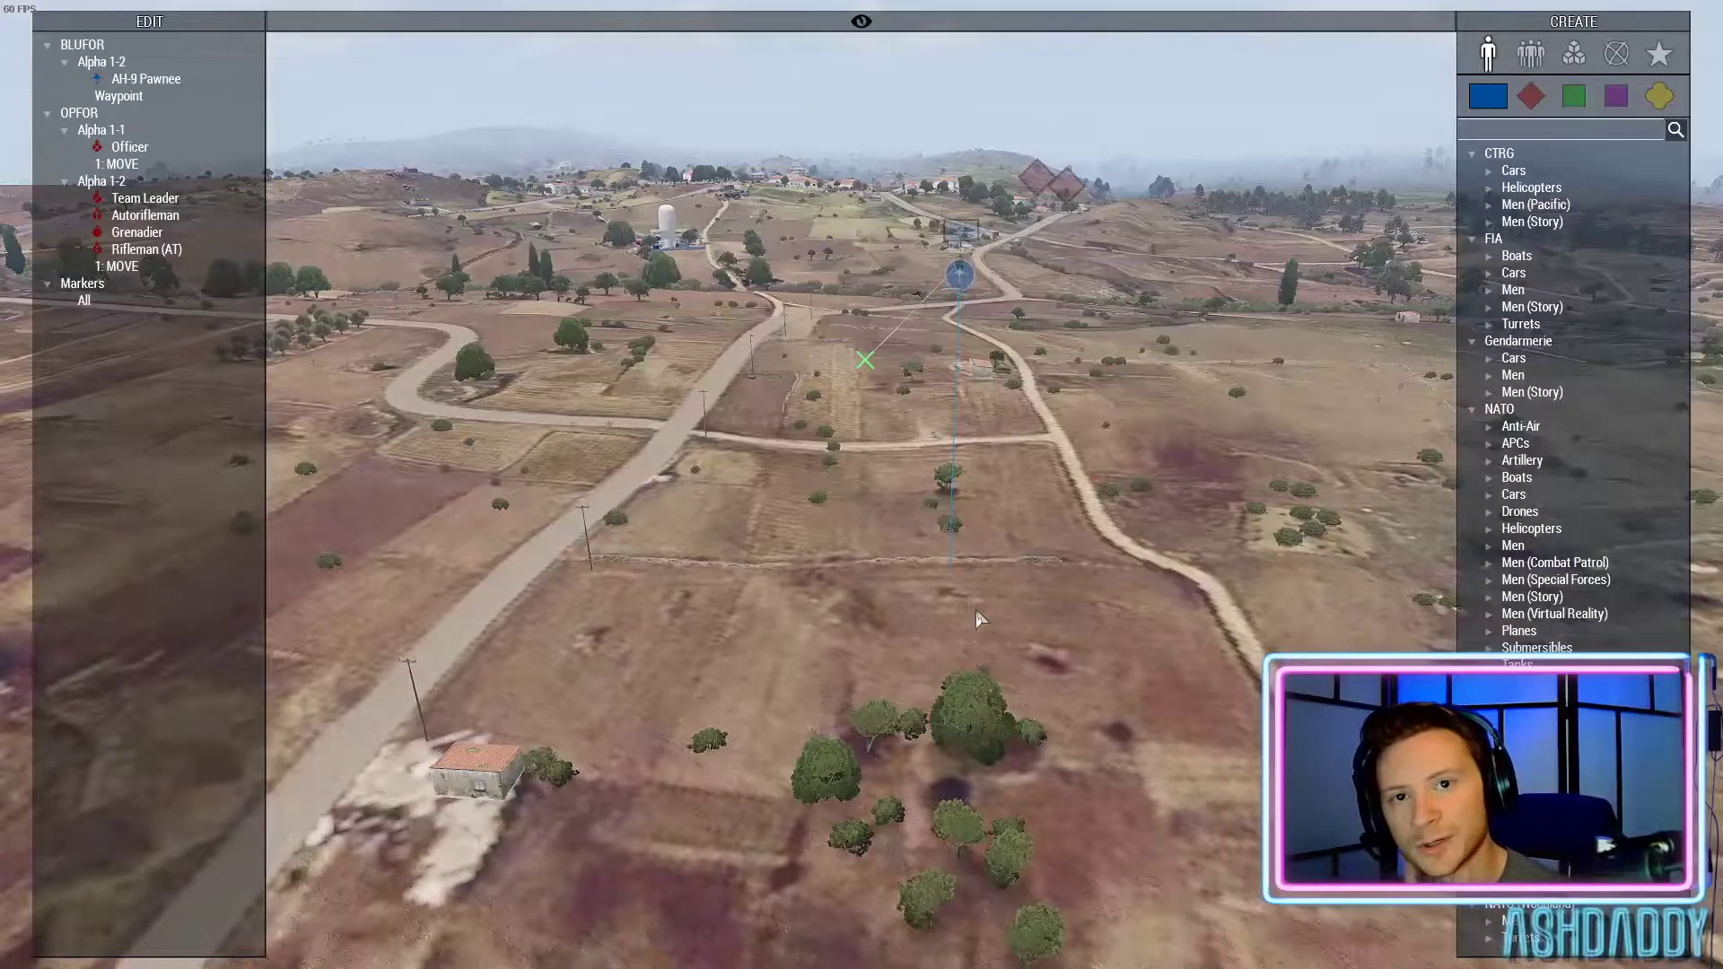
Follow the AH-9 Pawnee's flight relative to its landing waypoint in Zeus
{"action": "key", "text": "w"}
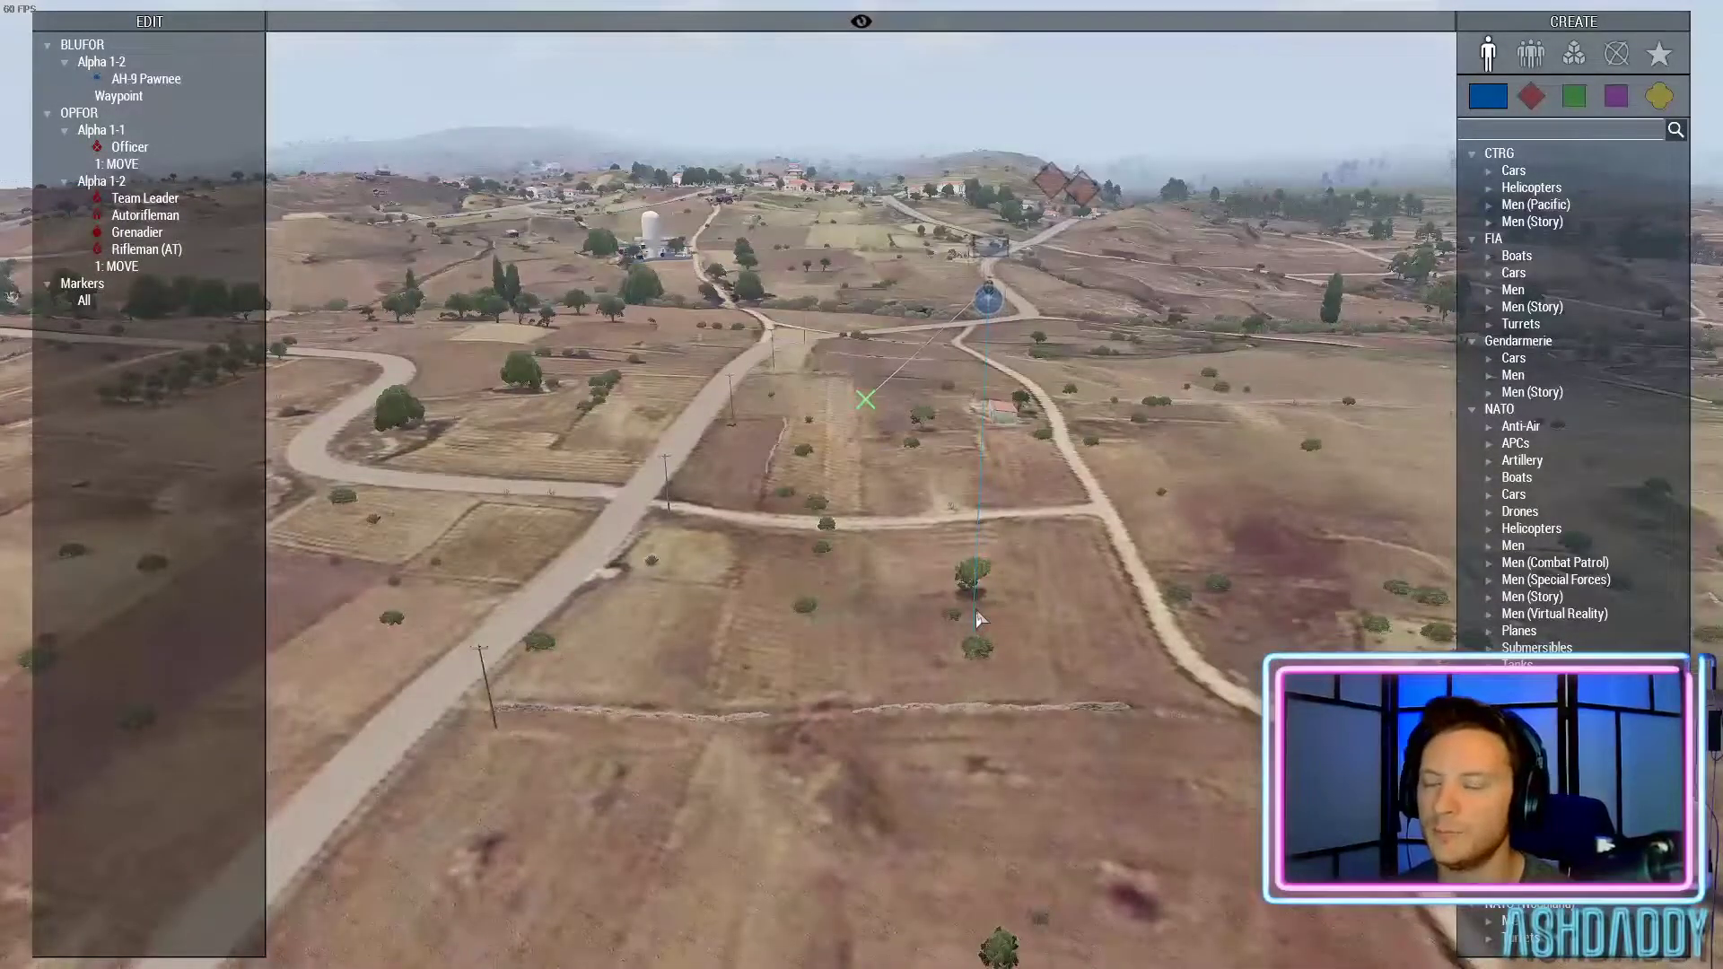
{"action": "key", "text": "w"}
{"action": "key", "text": "d"}
{"action": "key", "text": "z"}
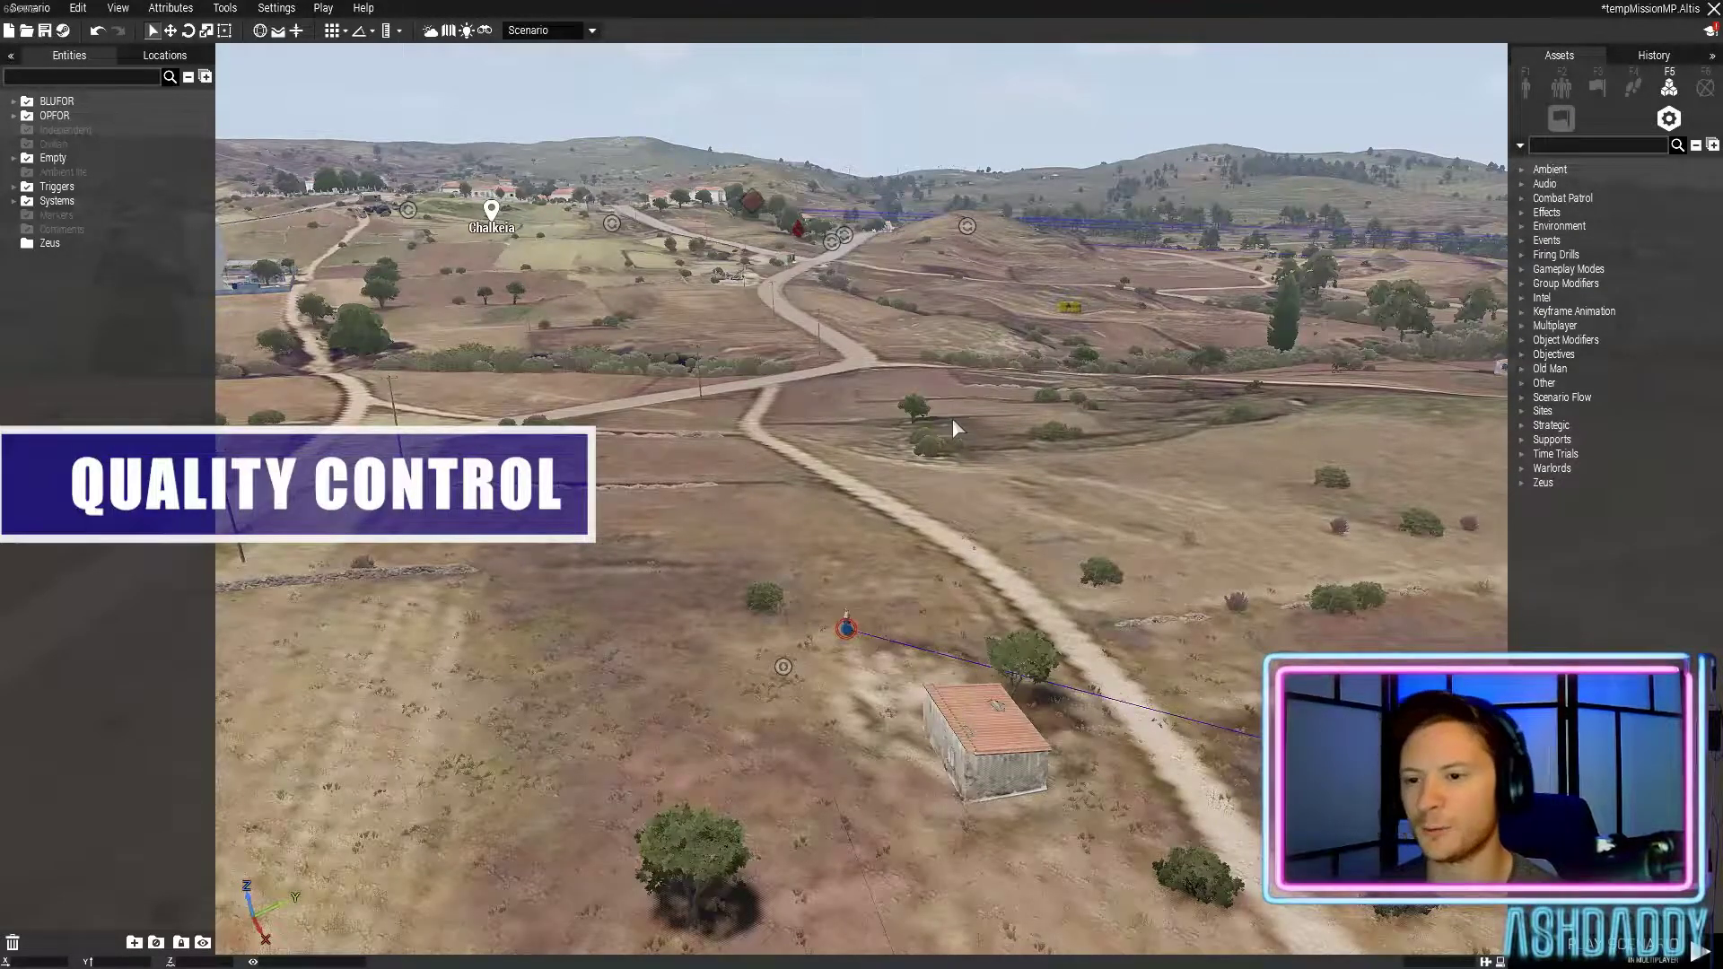
{"action": "key", "text": "s"}
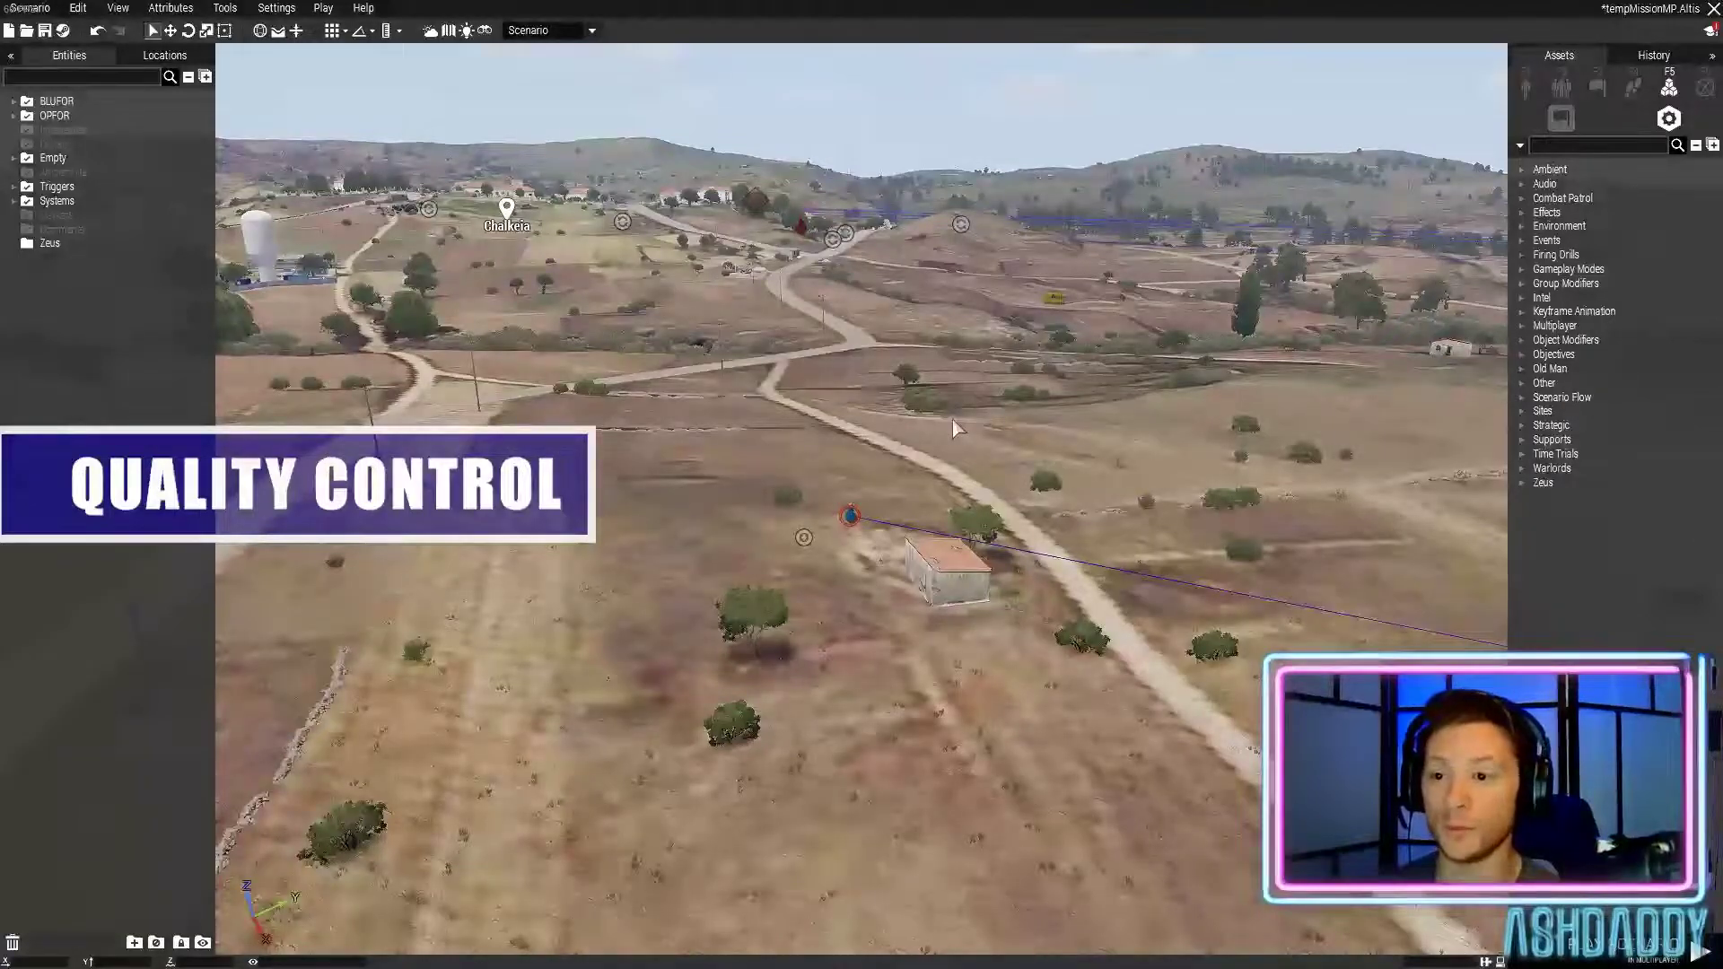
{"action": "key", "text": "d"}
{"action": "key", "text": "s"}
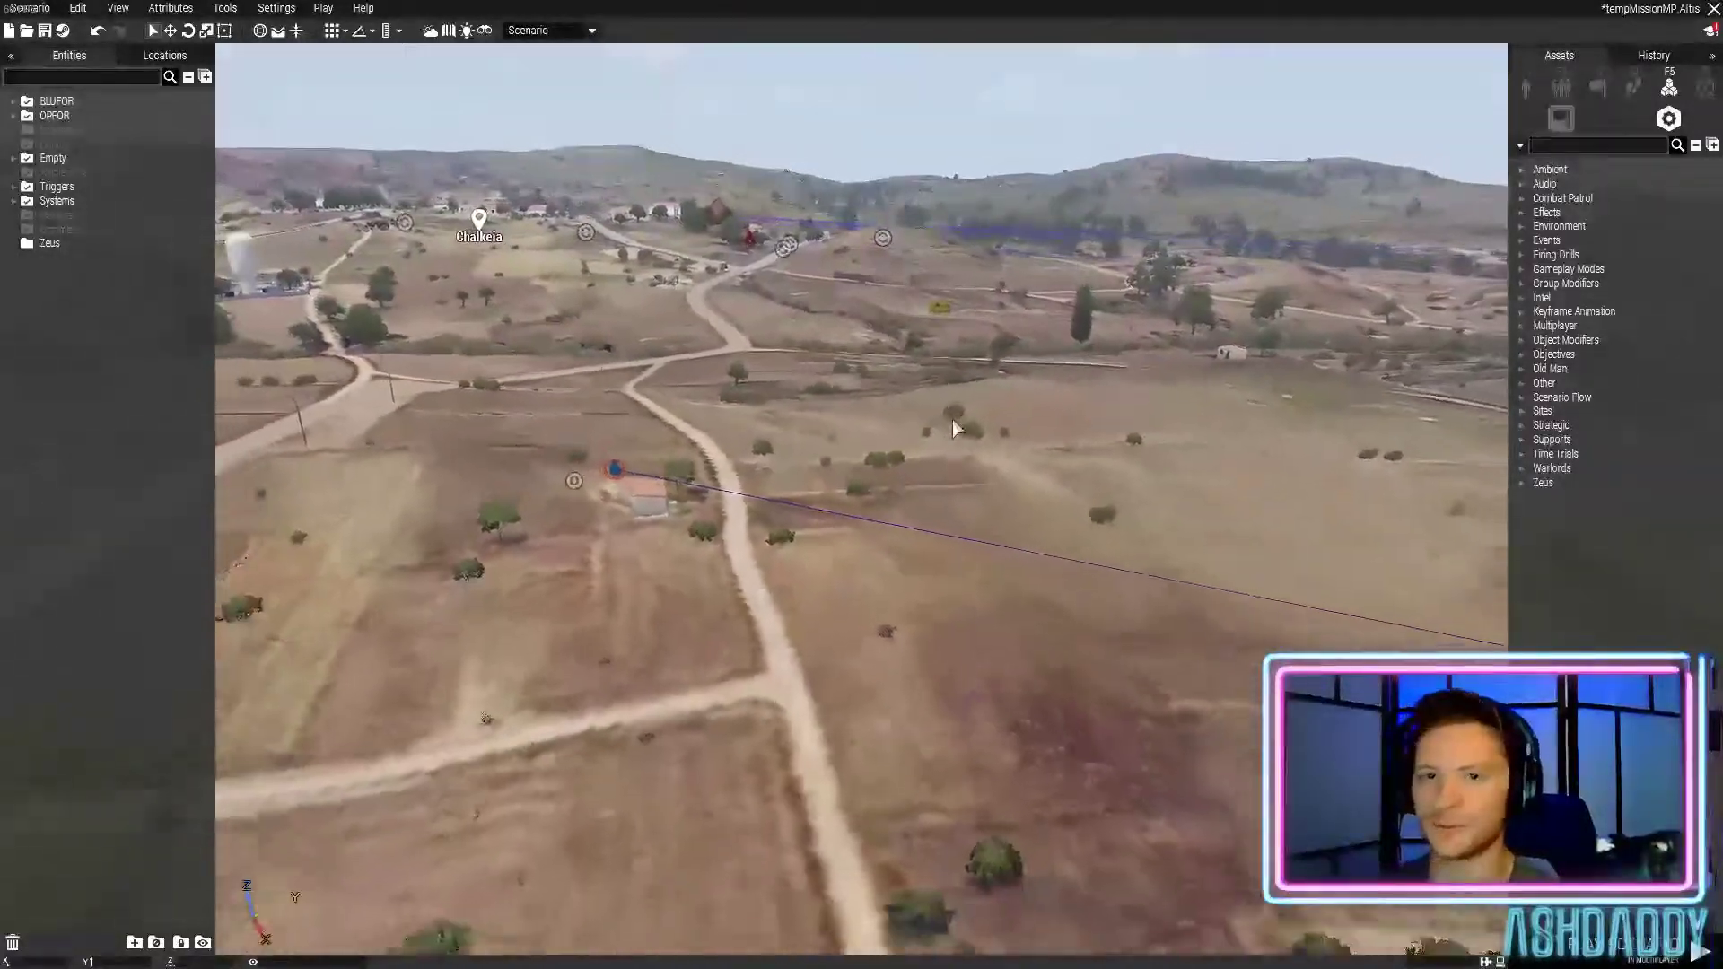
Examine on the Eden map how the units around Chalkeia are synced to the module out in Chalkeia Bay
{"action": "key", "text": "s"}
{"action": "key", "text": "a"}
{"action": "key", "text": "w"}
{"action": "right_click_drag", "start_coordinate": [961, 430], "coordinate": [1258, 447]}
{"action": "key", "text": "m"}
{"action": "right_click_drag", "start_coordinate": [1296, 297], "coordinate": [506, 647]}
{"action": "scroll", "coordinate": [506, 646], "scroll_direction": "down", "scroll_amount": 2}
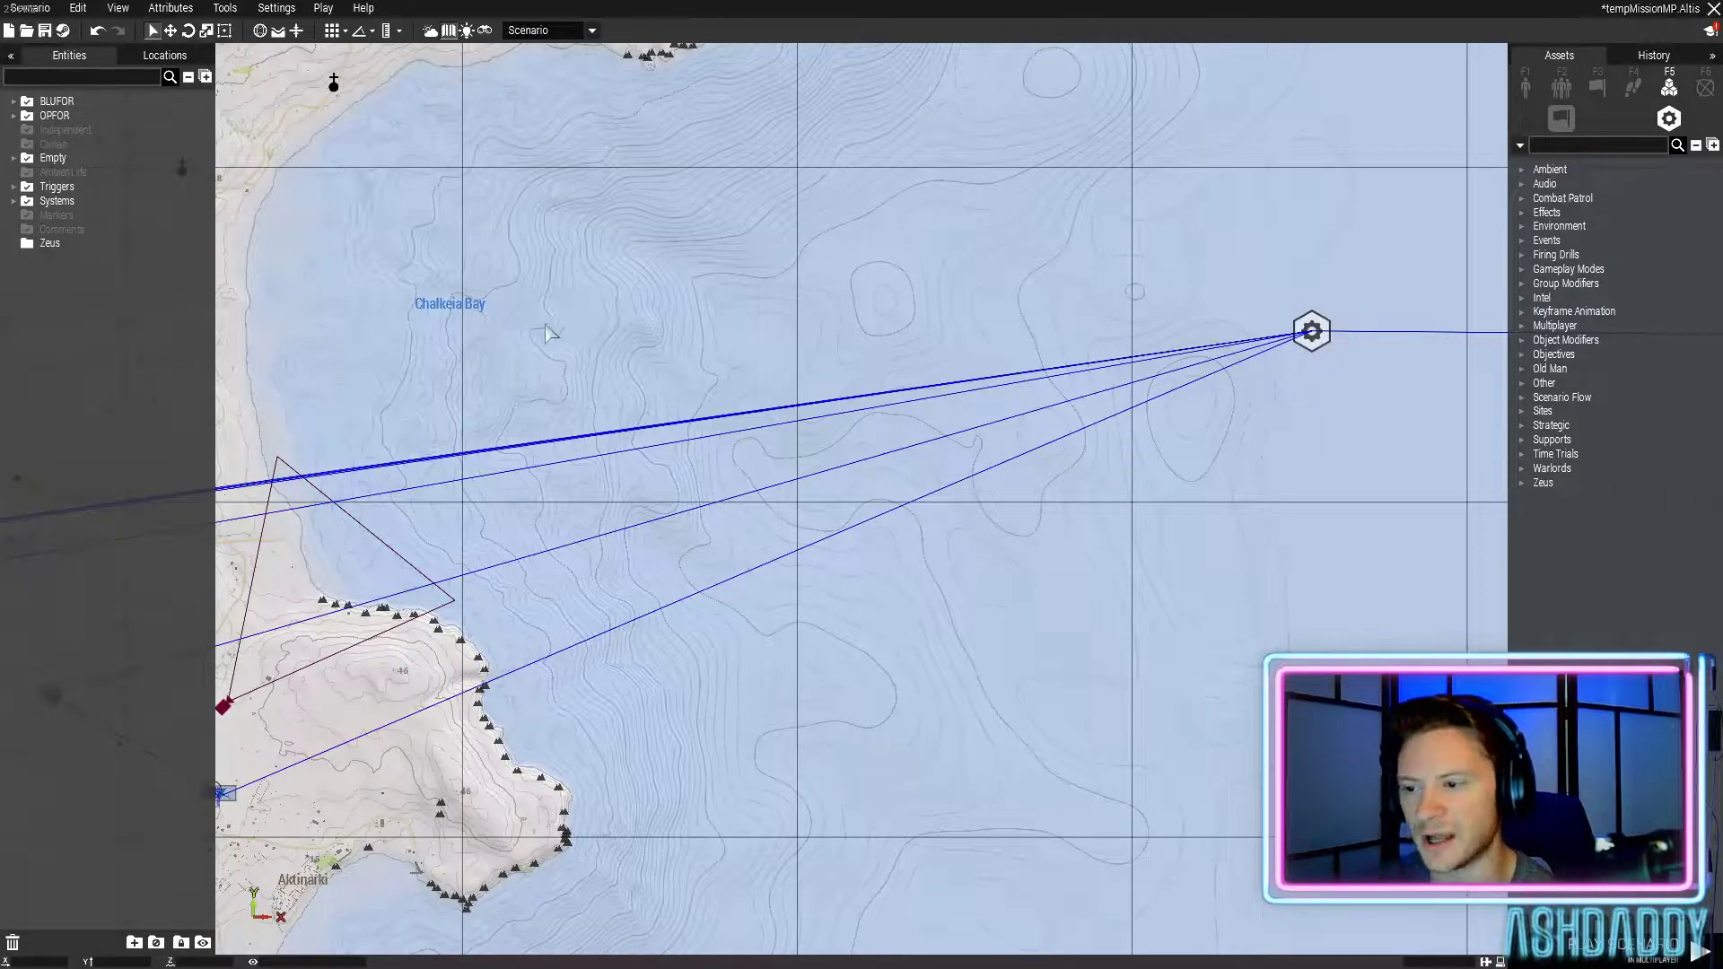
{"action": "right_click_drag", "start_coordinate": [547, 334], "coordinate": [1166, 261]}
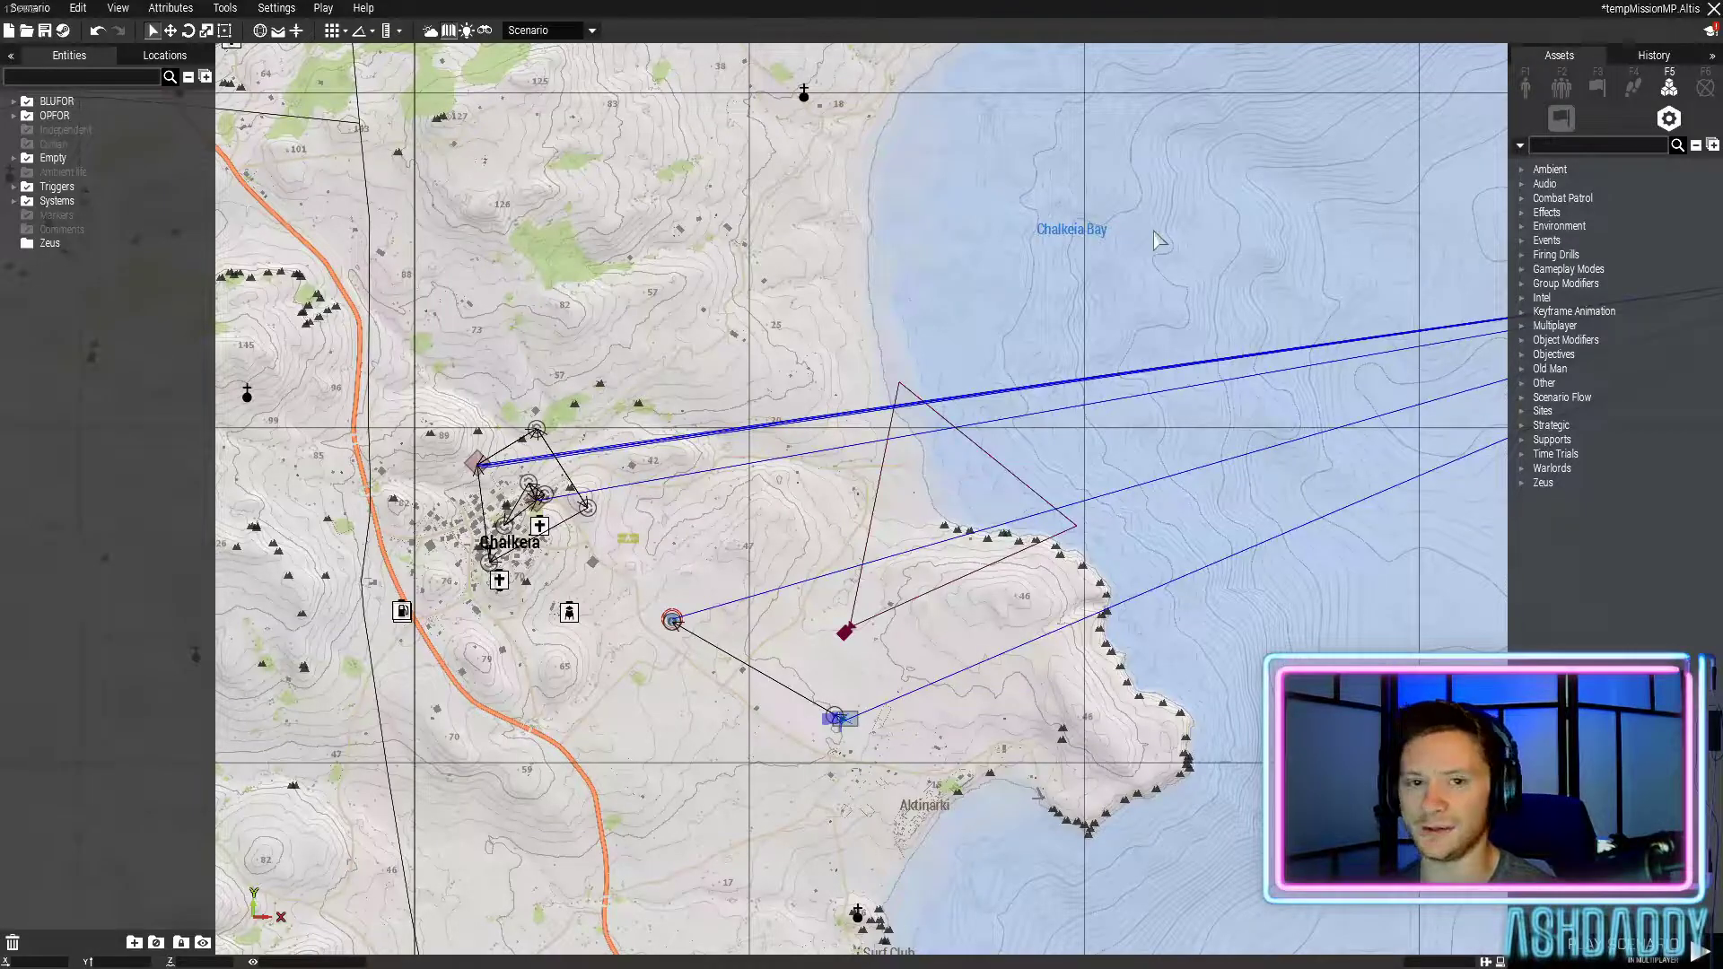
{"action": "key", "text": "a"}
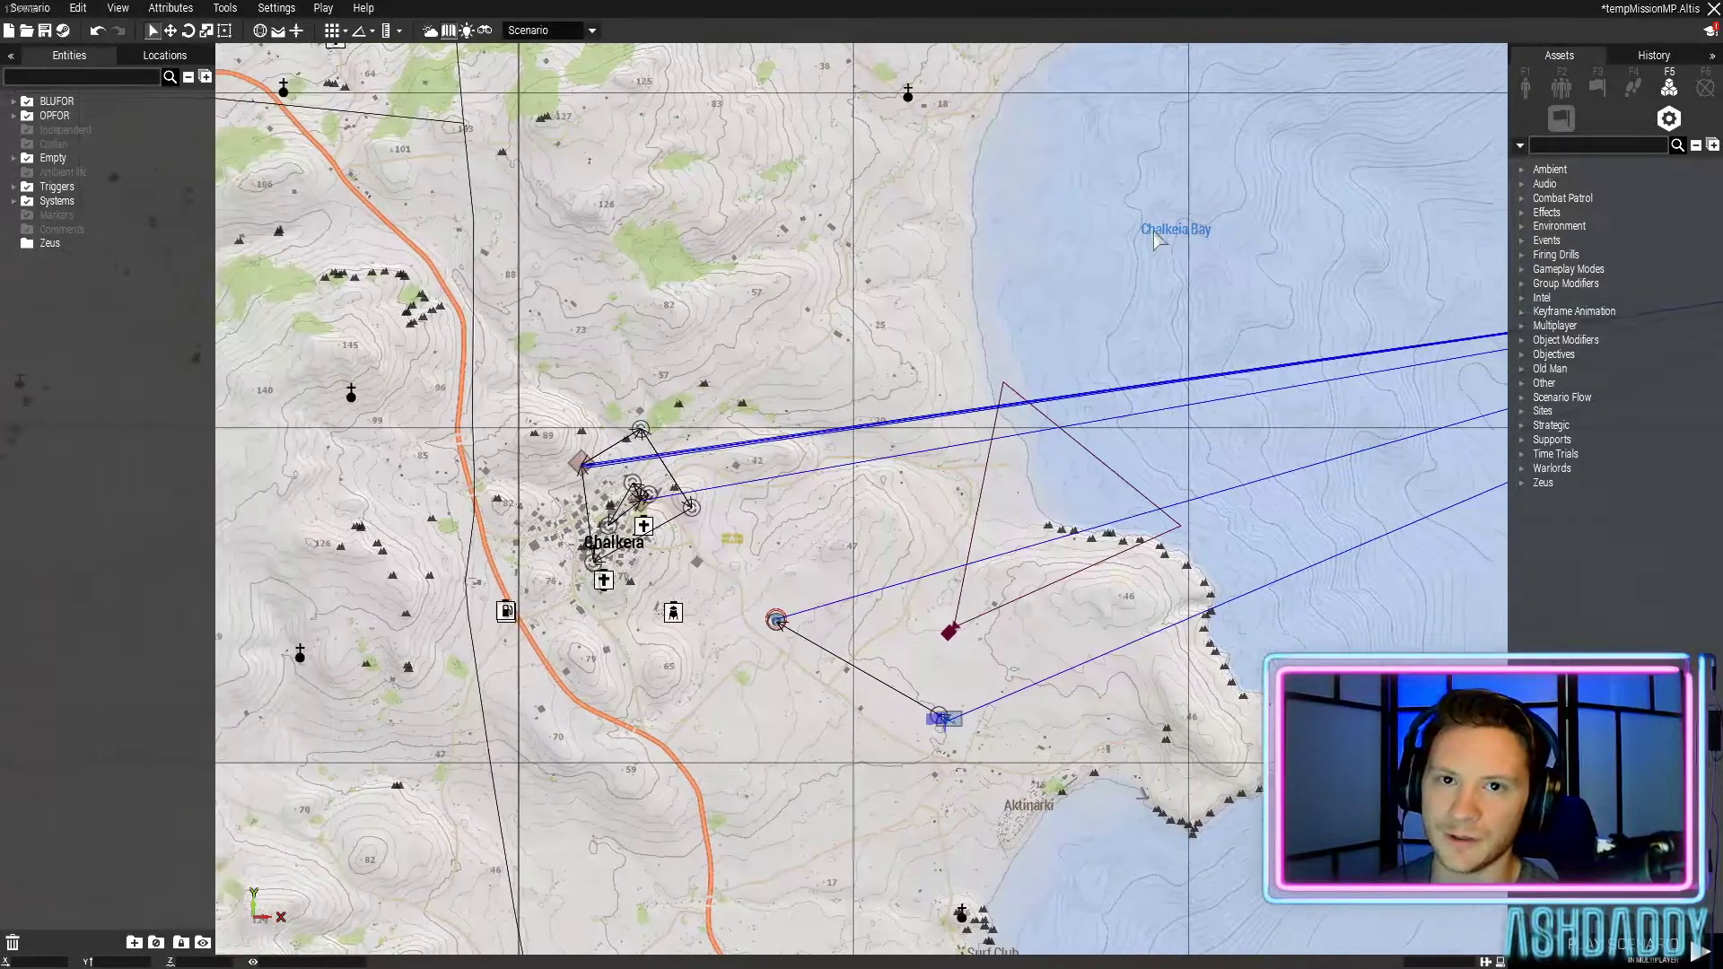
Inspect the player's start position and the waypoints and sync lines around it on the map, finishing in the 3D view
{"action": "scroll", "coordinate": [848, 350], "scroll_direction": "up", "scroll_amount": 3}
{"action": "right_click_drag", "start_coordinate": [852, 534], "coordinate": [900, 279]}
{"action": "scroll", "coordinate": [834, 490], "scroll_direction": "up", "scroll_amount": 3}
{"action": "right_click_drag", "start_coordinate": [1132, 629], "coordinate": [923, 415]}
{"action": "scroll", "coordinate": [924, 415], "scroll_direction": "down", "scroll_amount": 2}
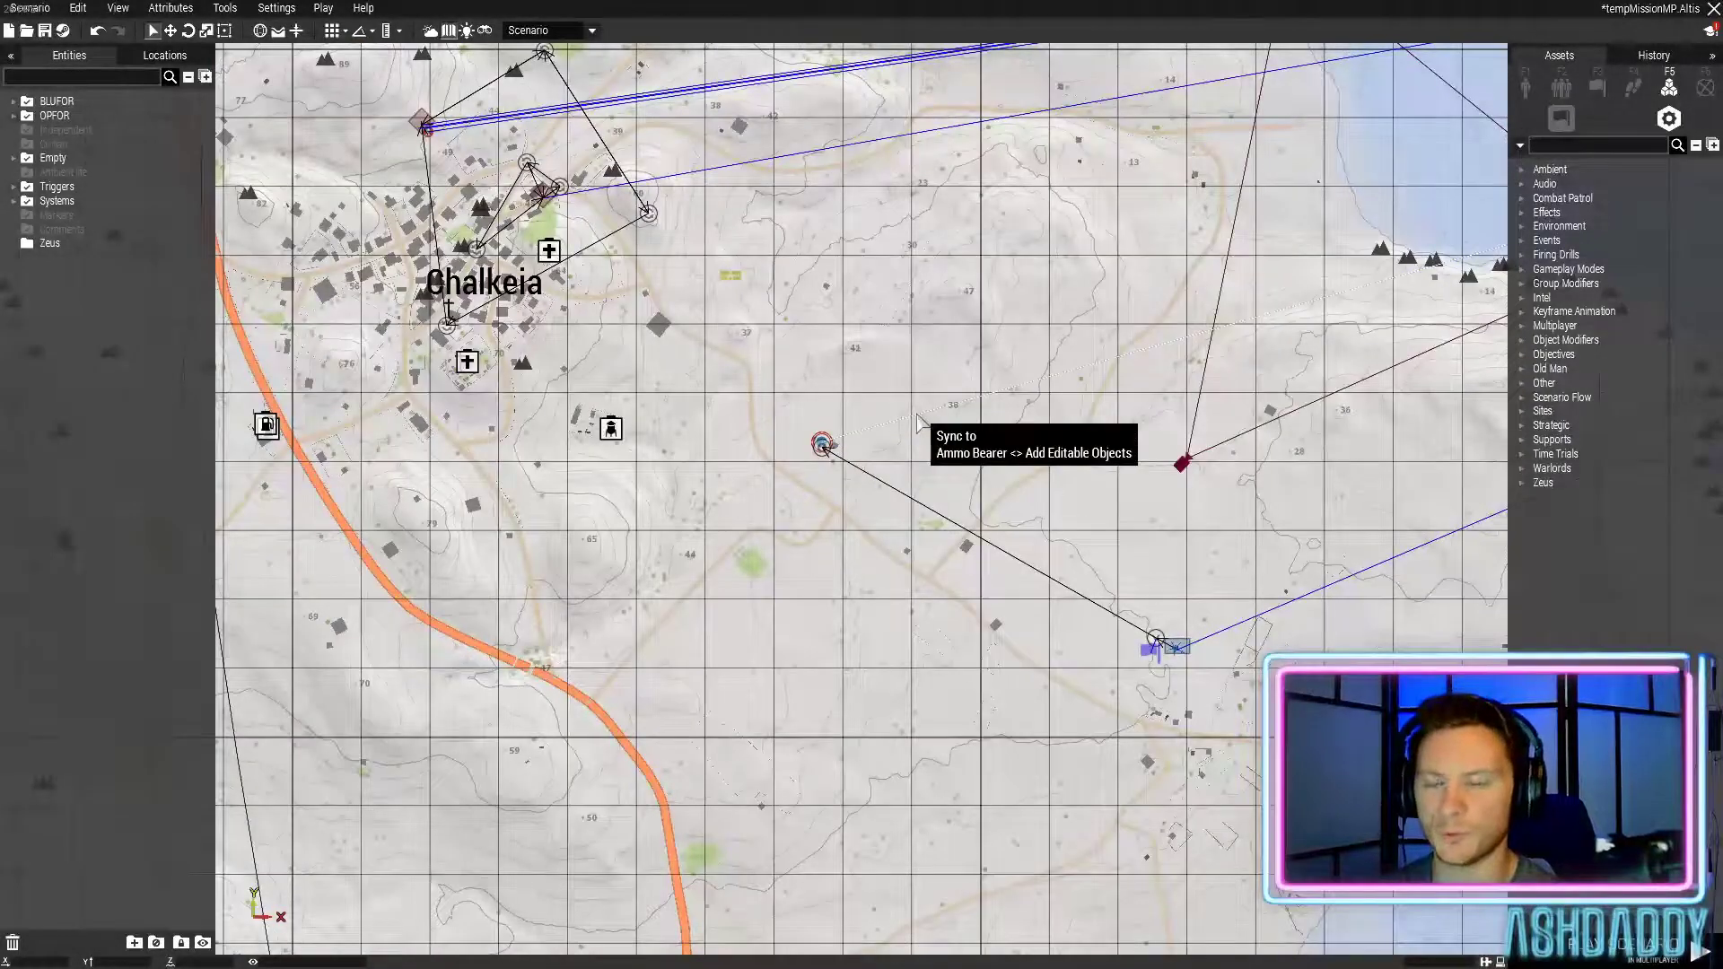
{"action": "scroll", "coordinate": [822, 449], "scroll_direction": "up", "scroll_amount": 3}
{"action": "right_click_drag", "start_coordinate": [661, 305], "coordinate": [706, 346]}
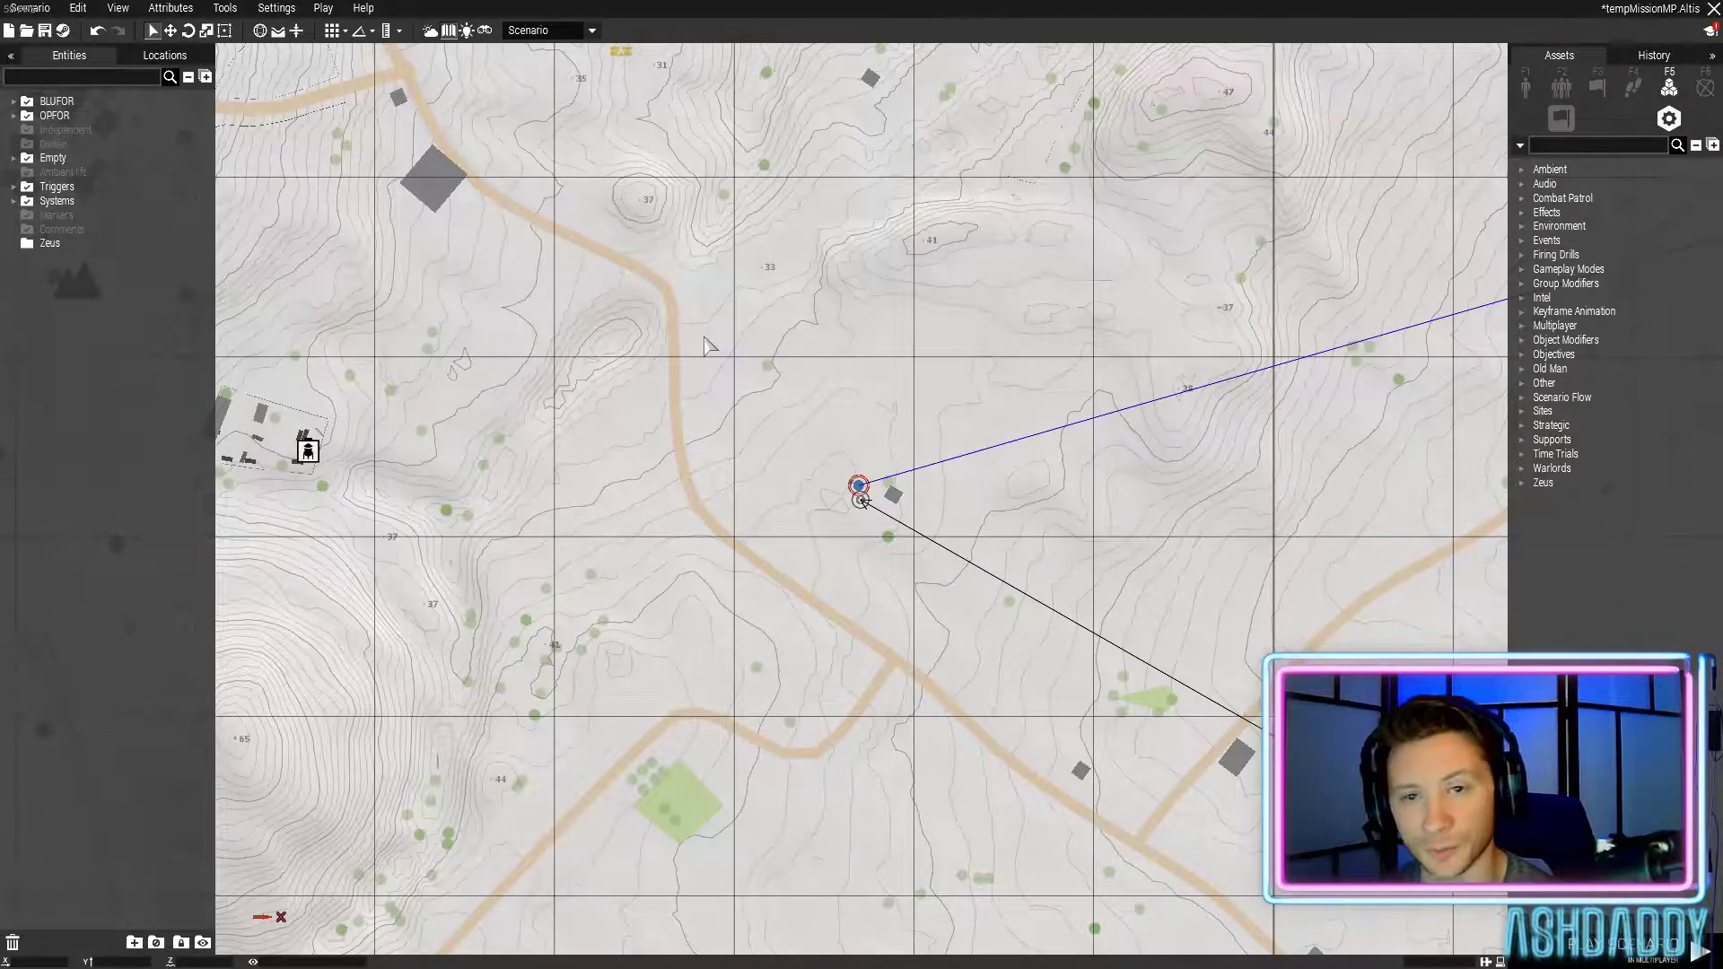
{"action": "scroll", "coordinate": [705, 346], "scroll_direction": "down", "scroll_amount": 5}
{"action": "key", "text": "m"}
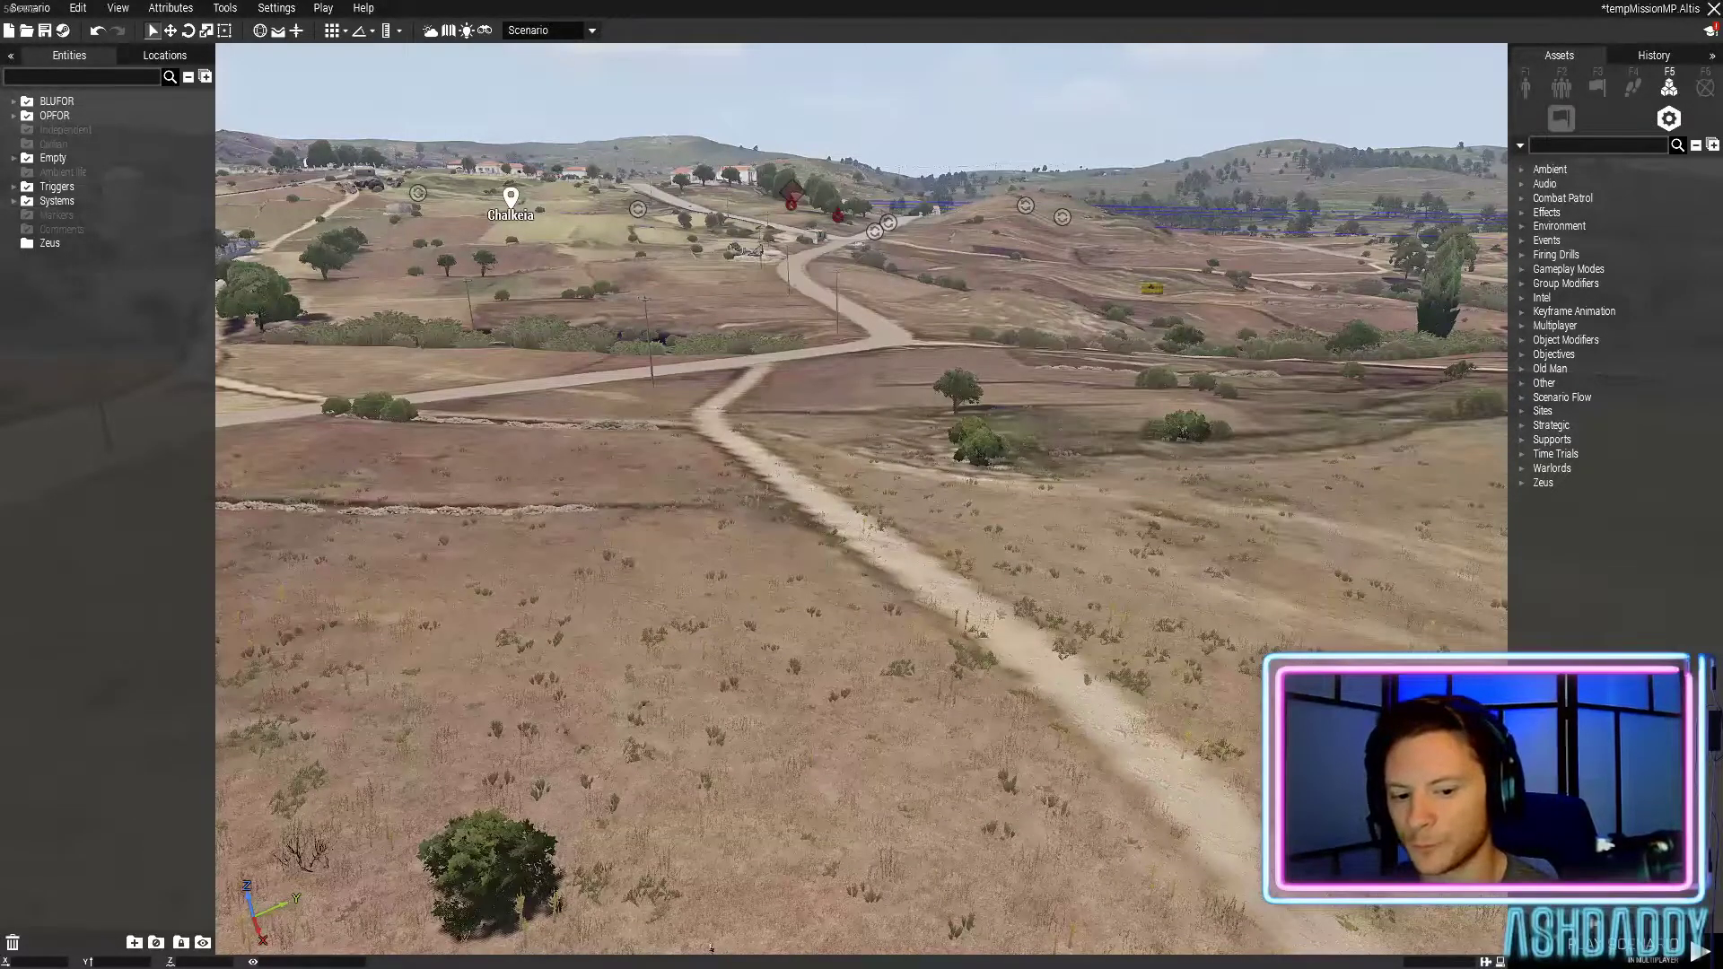
Launch the scenario in multiplayer, take the Ammo Bearer group leader role in Alpha 1-1 and continue past the briefing
{"action": "left_click", "coordinate": [1626, 964]}
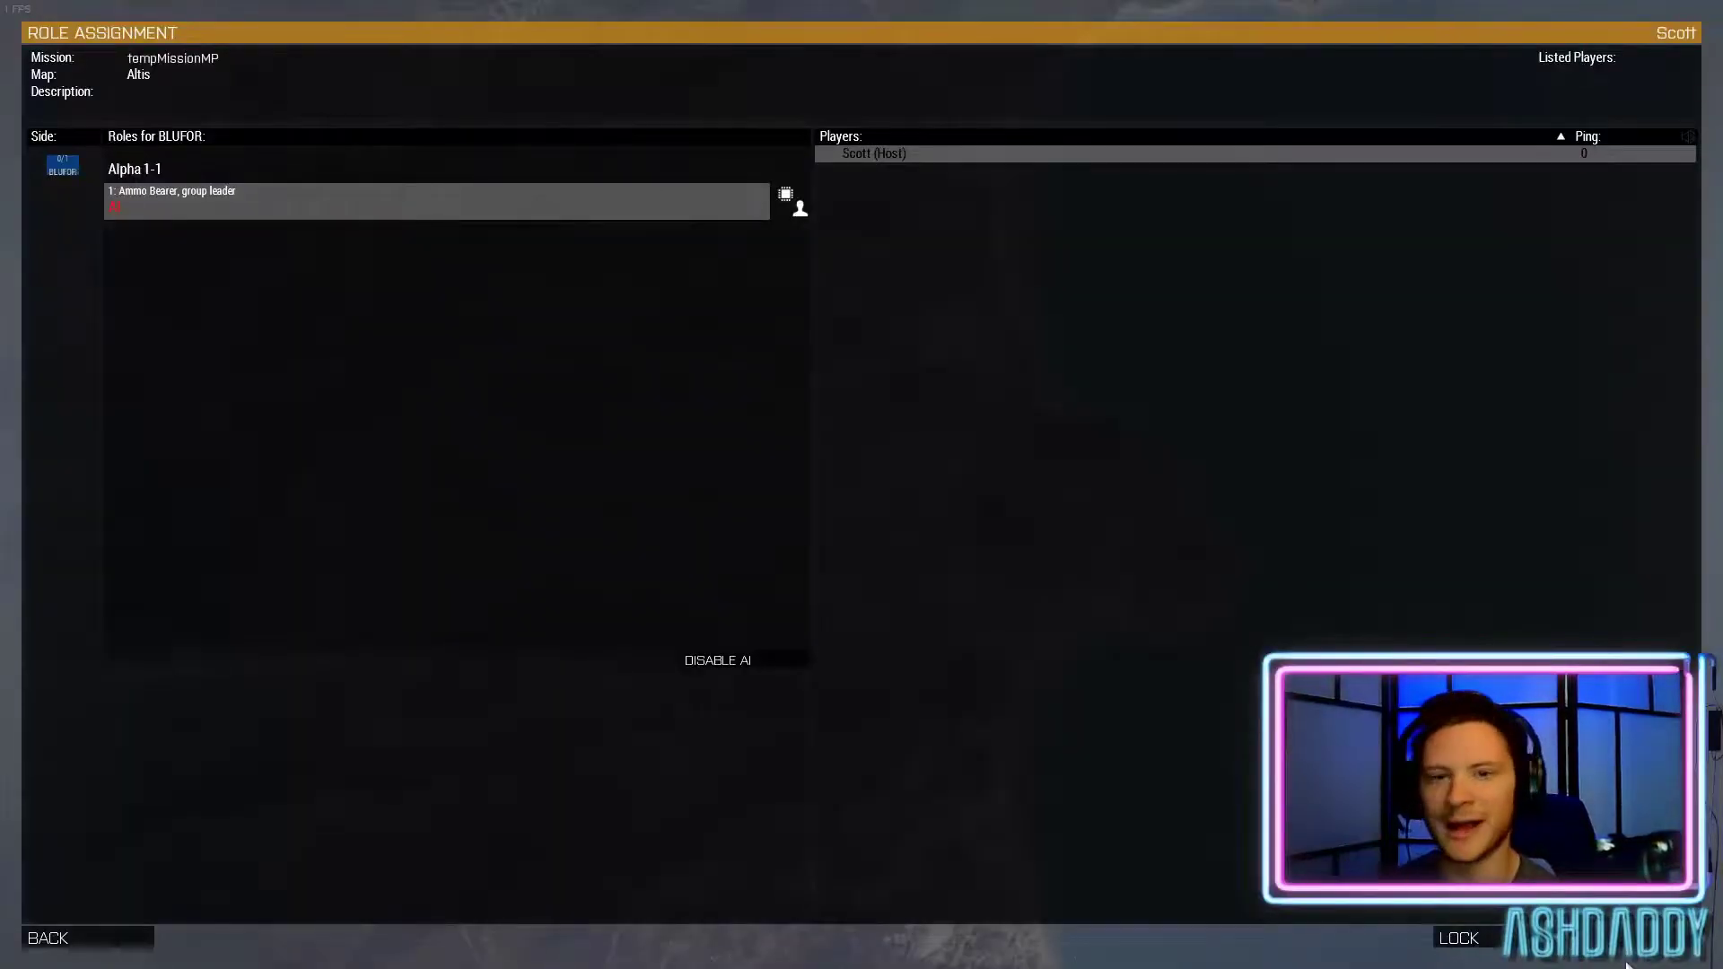
{"action": "left_click", "coordinate": [413, 192]}
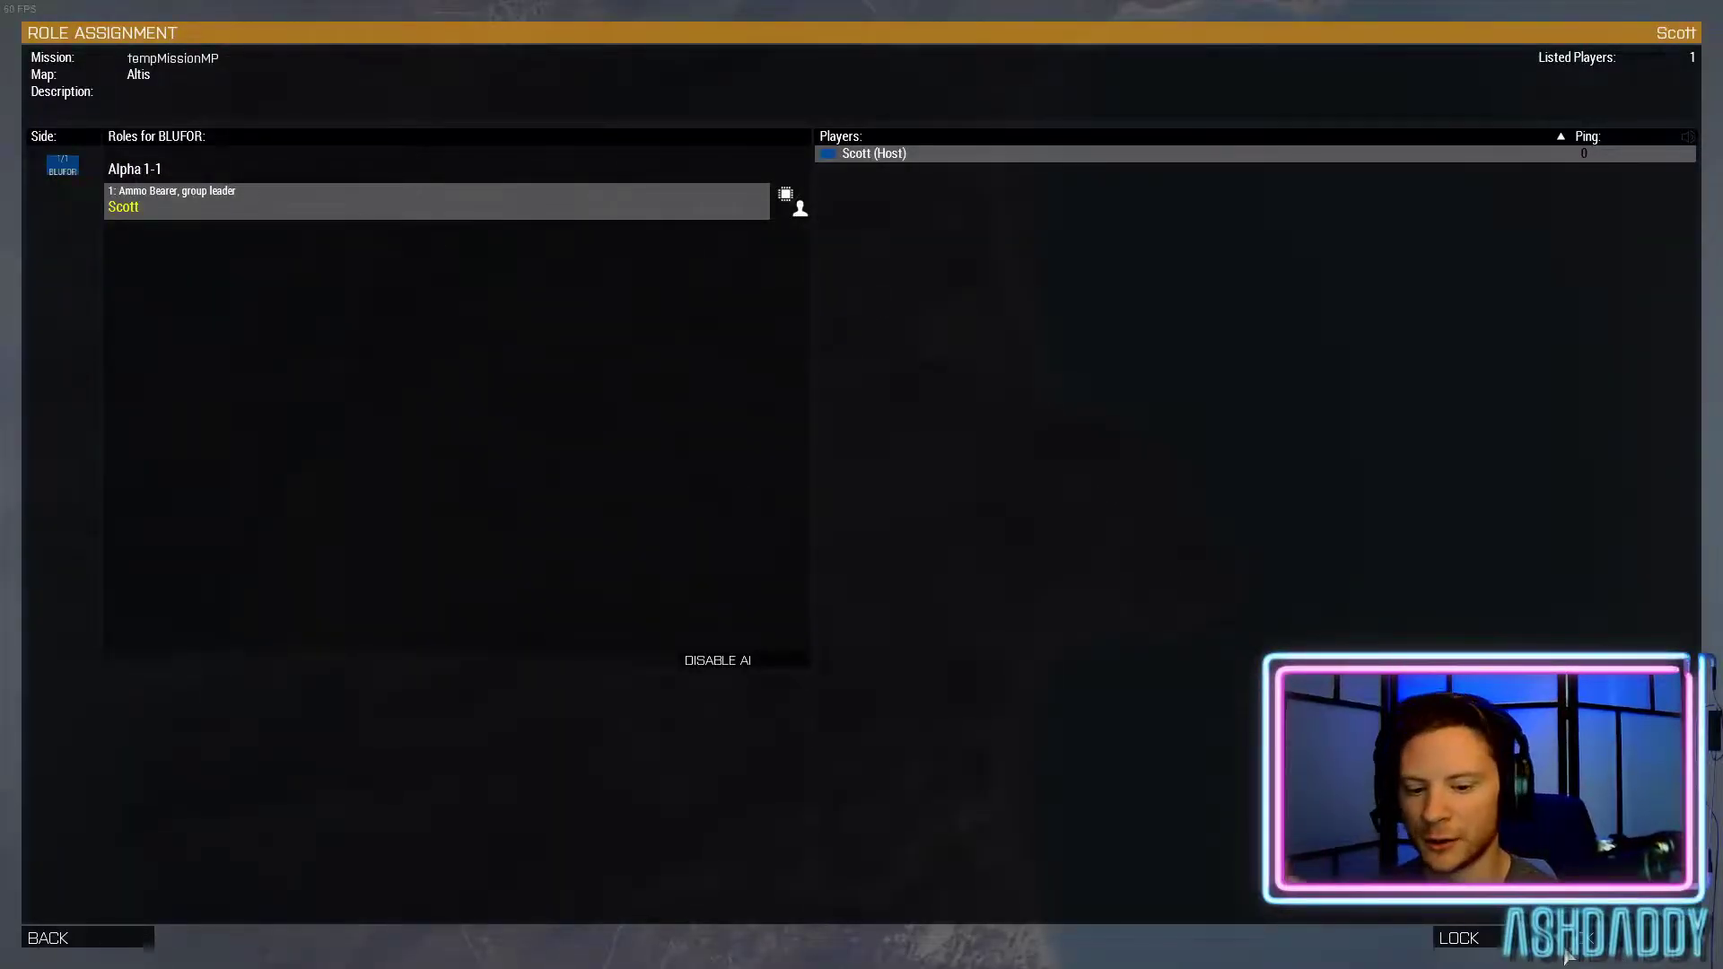
{"action": "left_click", "coordinate": [1610, 944]}
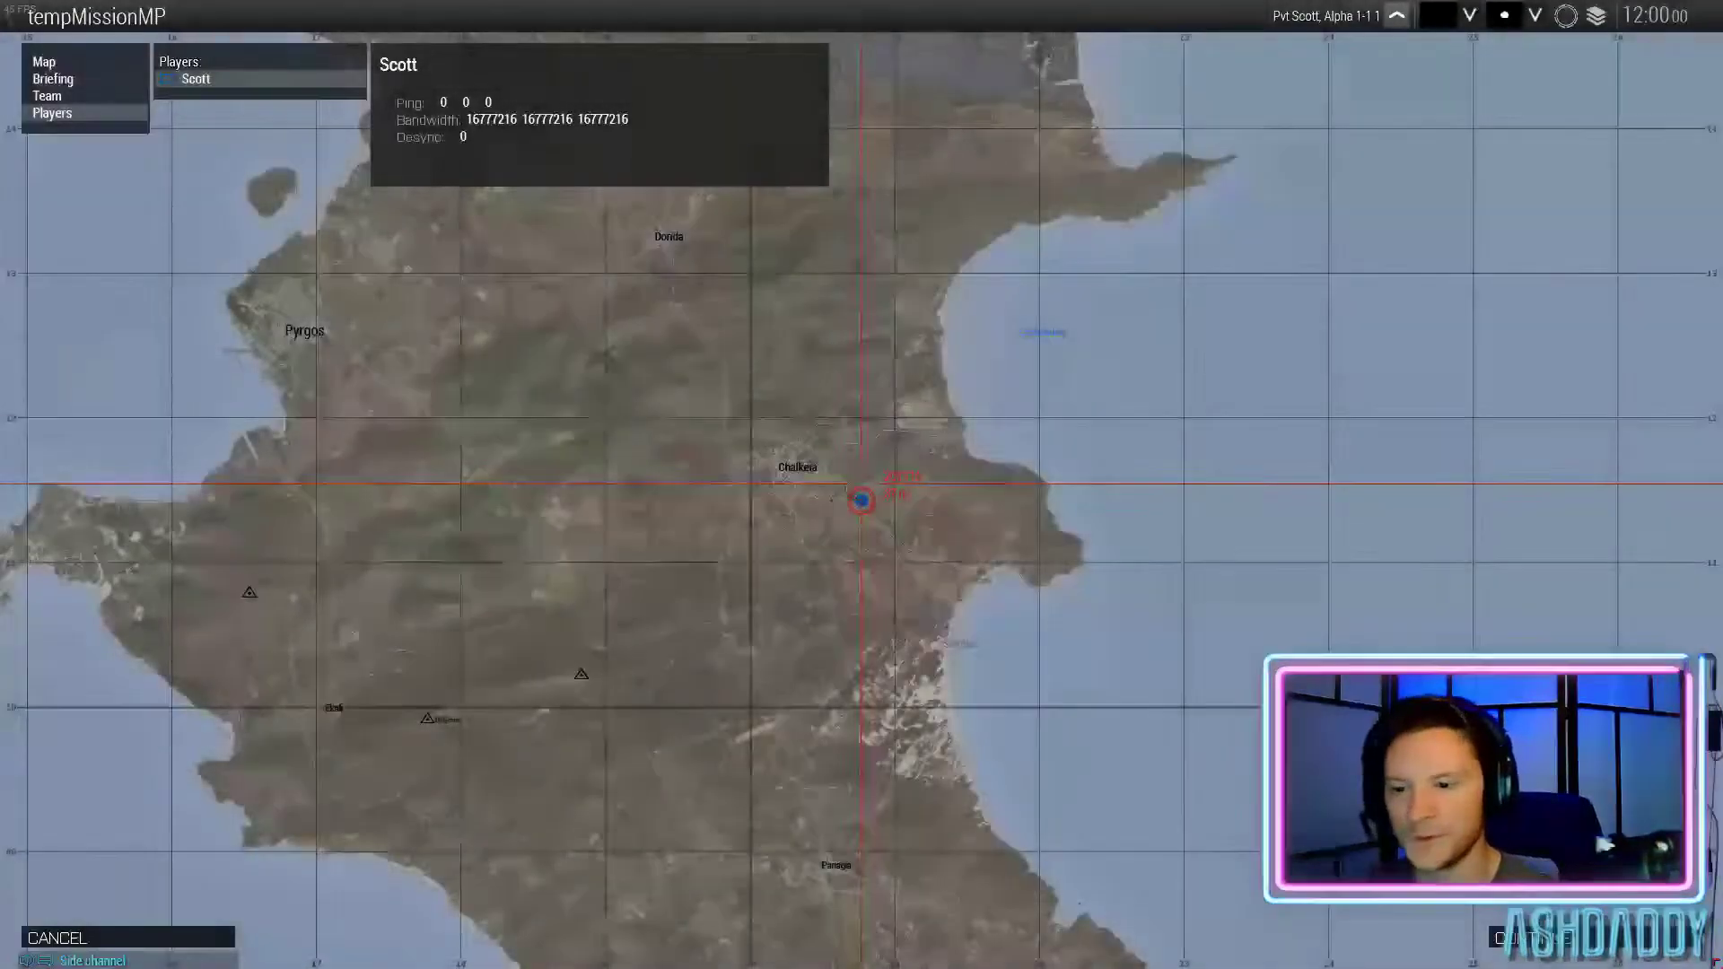
{"action": "mouse_move", "coordinate": [1721, 967]}
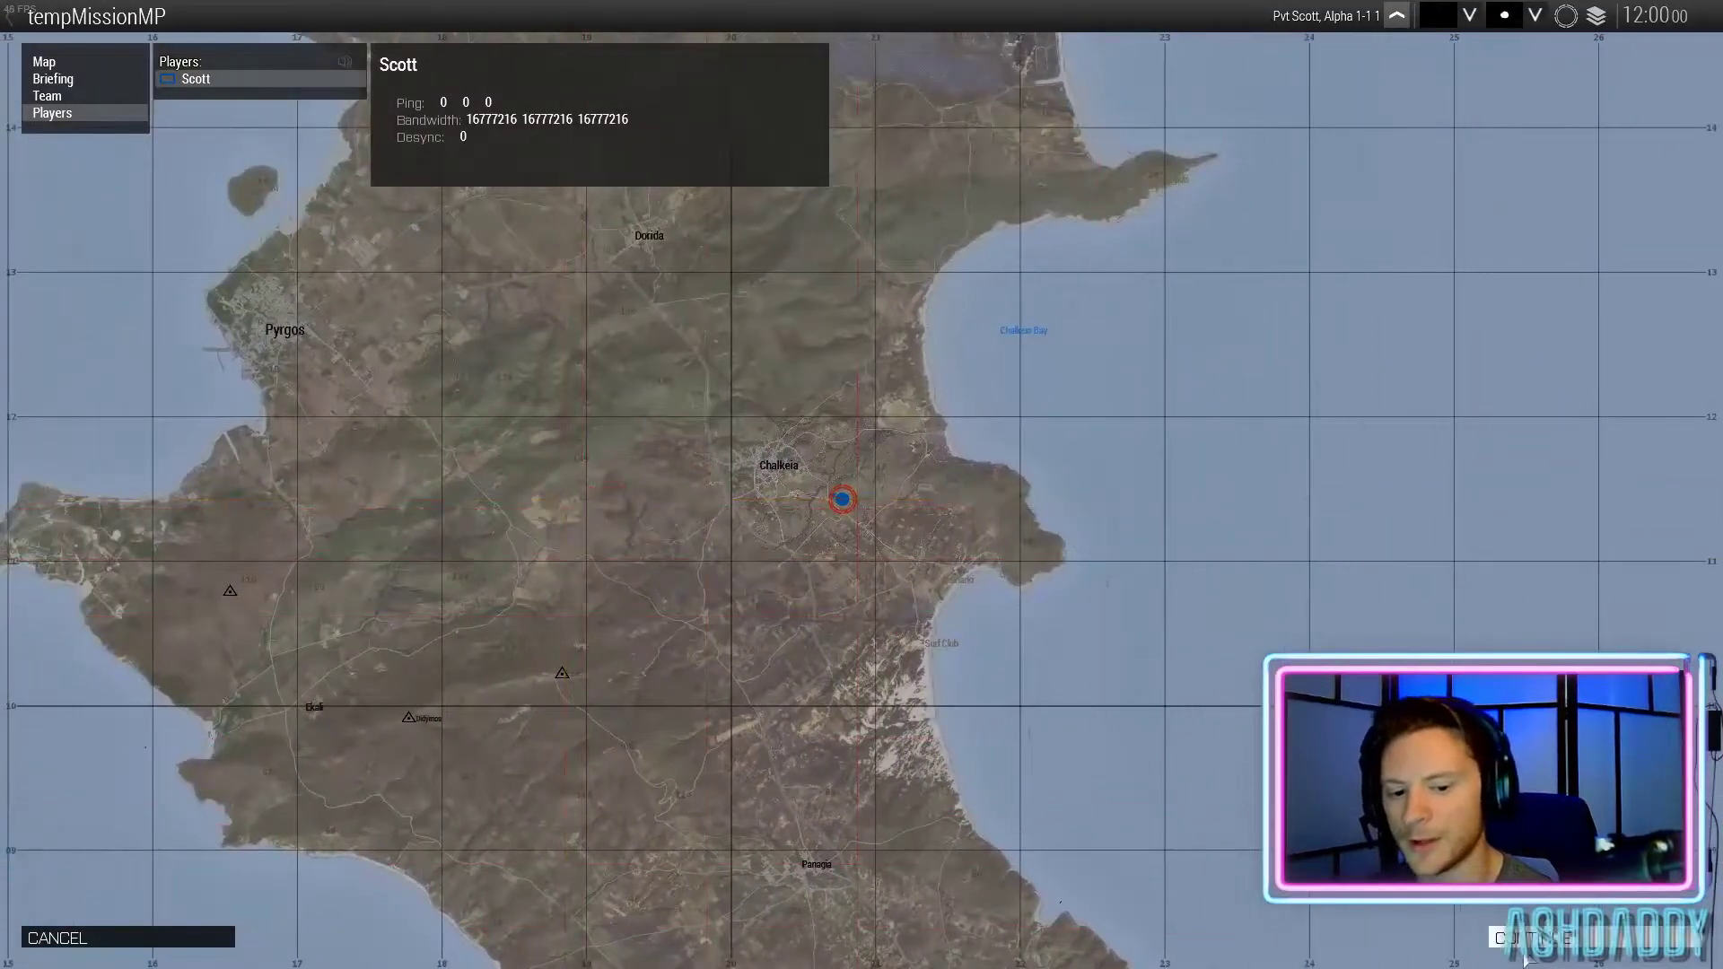
{"action": "left_click", "coordinate": [1534, 938]}
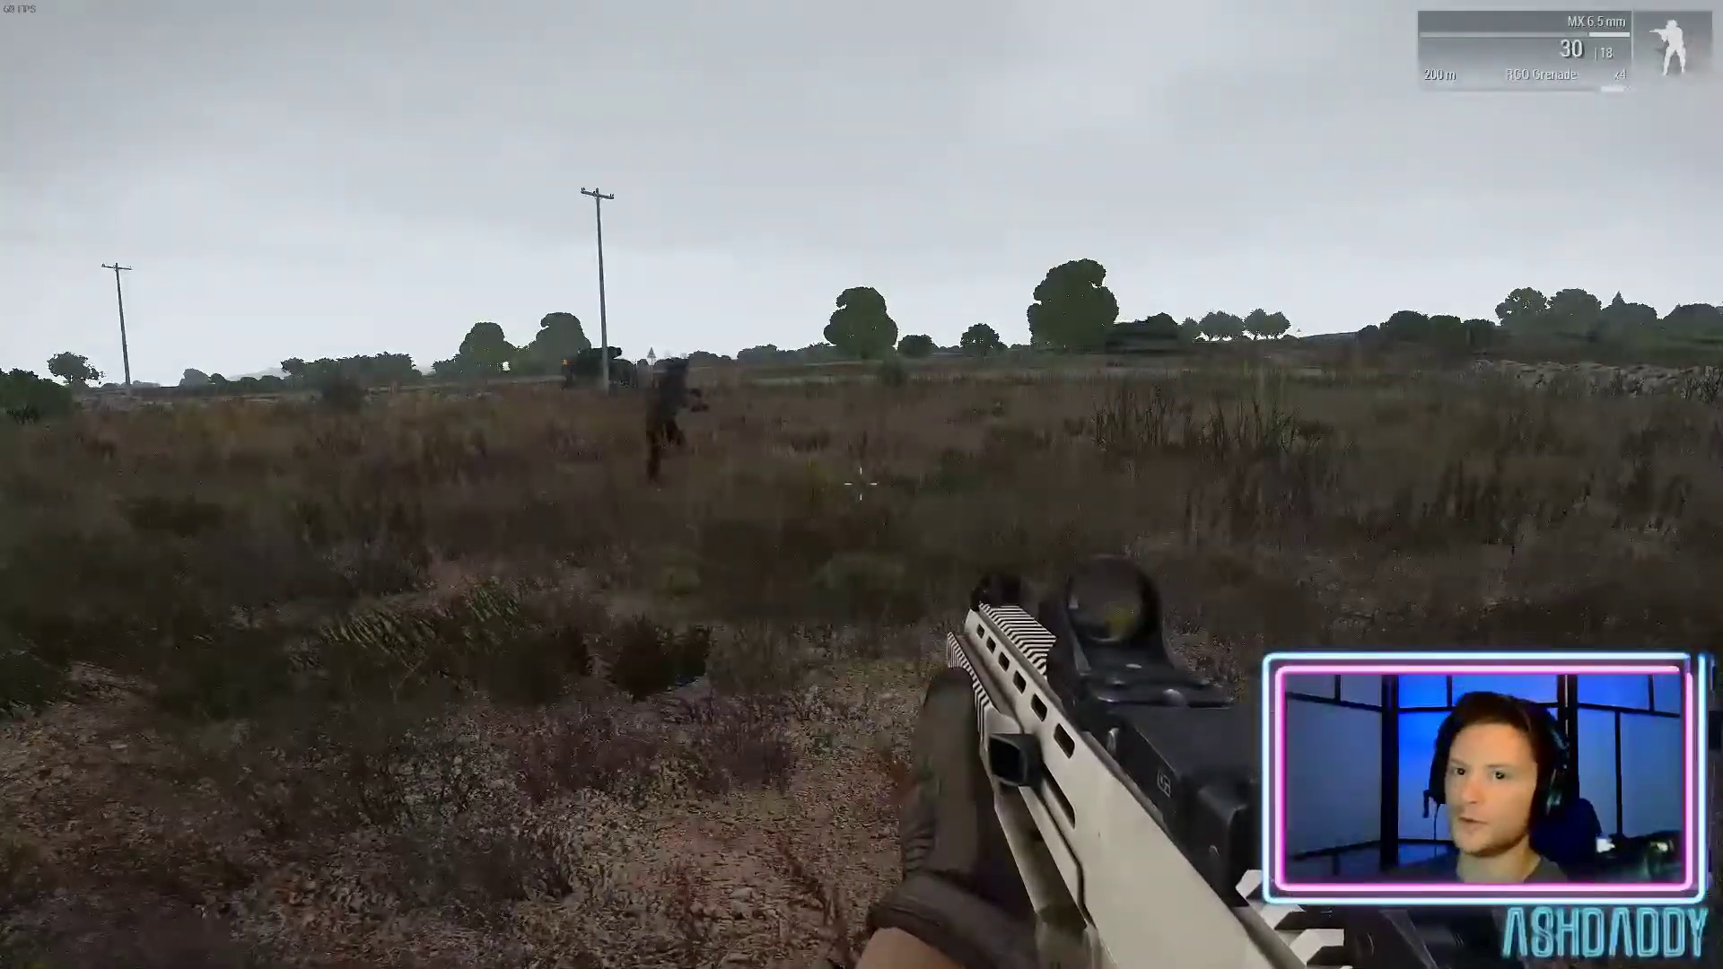
Survey the field on foot in first person and focus the view on the friendly soldiers near the Team Leader
{"action": "key", "text": "ctrl"}
{"action": "key", "text": "ctrl"}
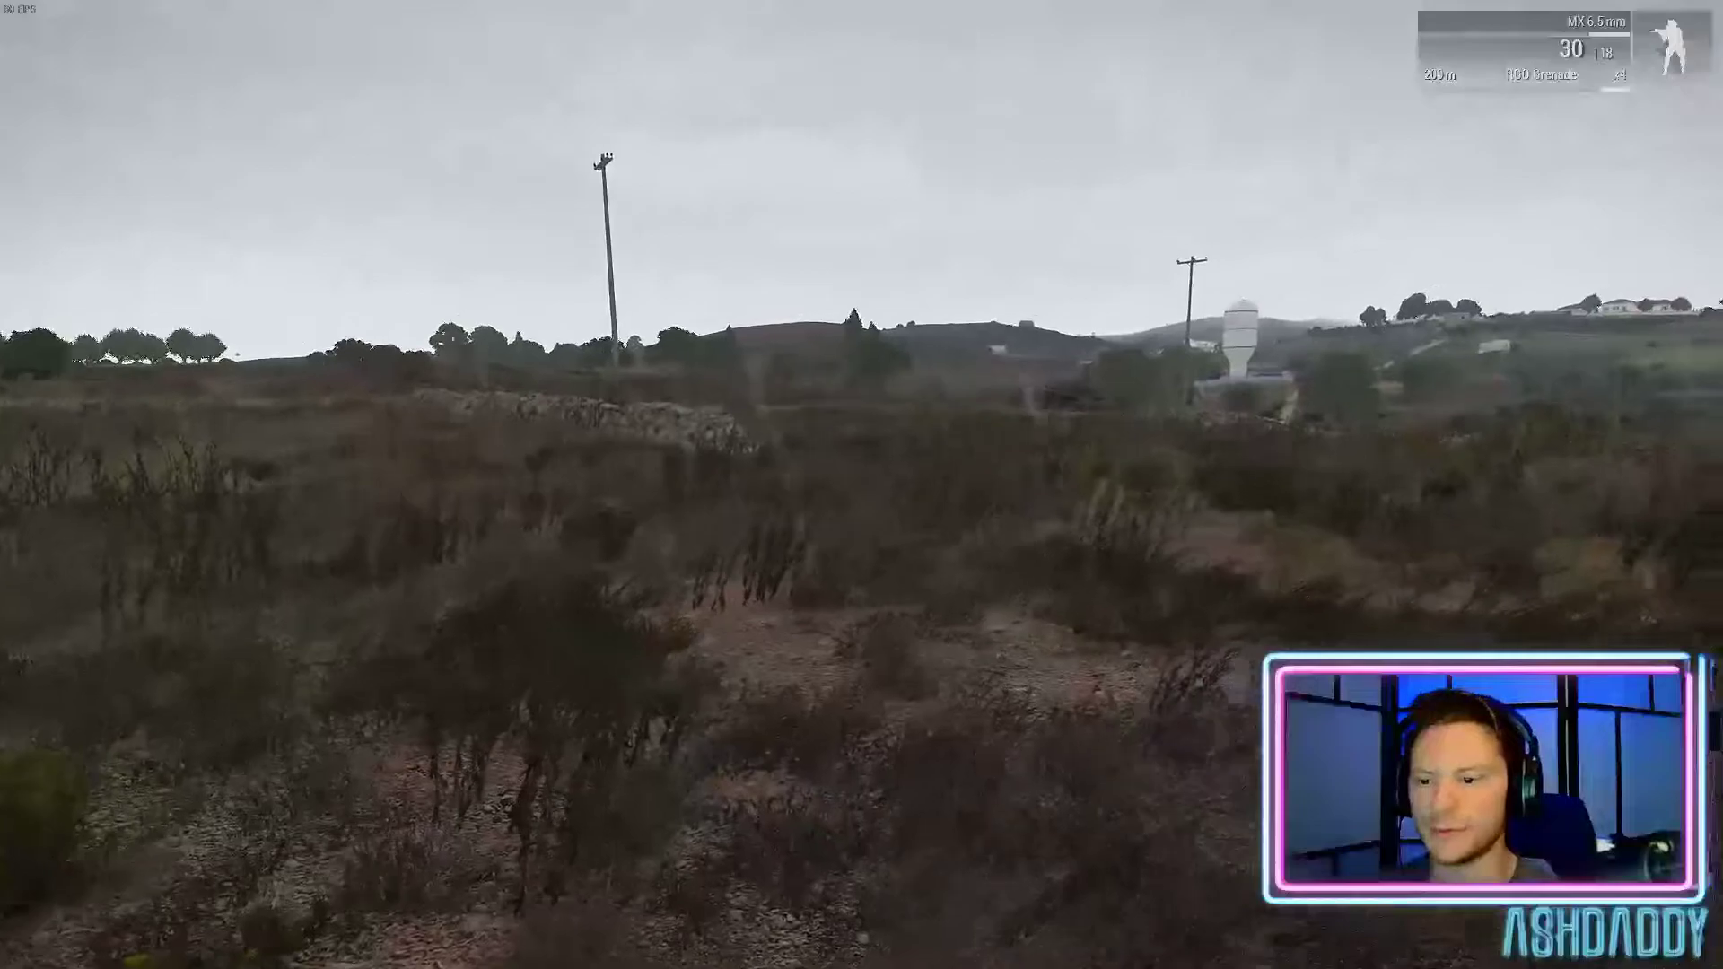
{"action": "right_click", "coordinate": [862, 484]}
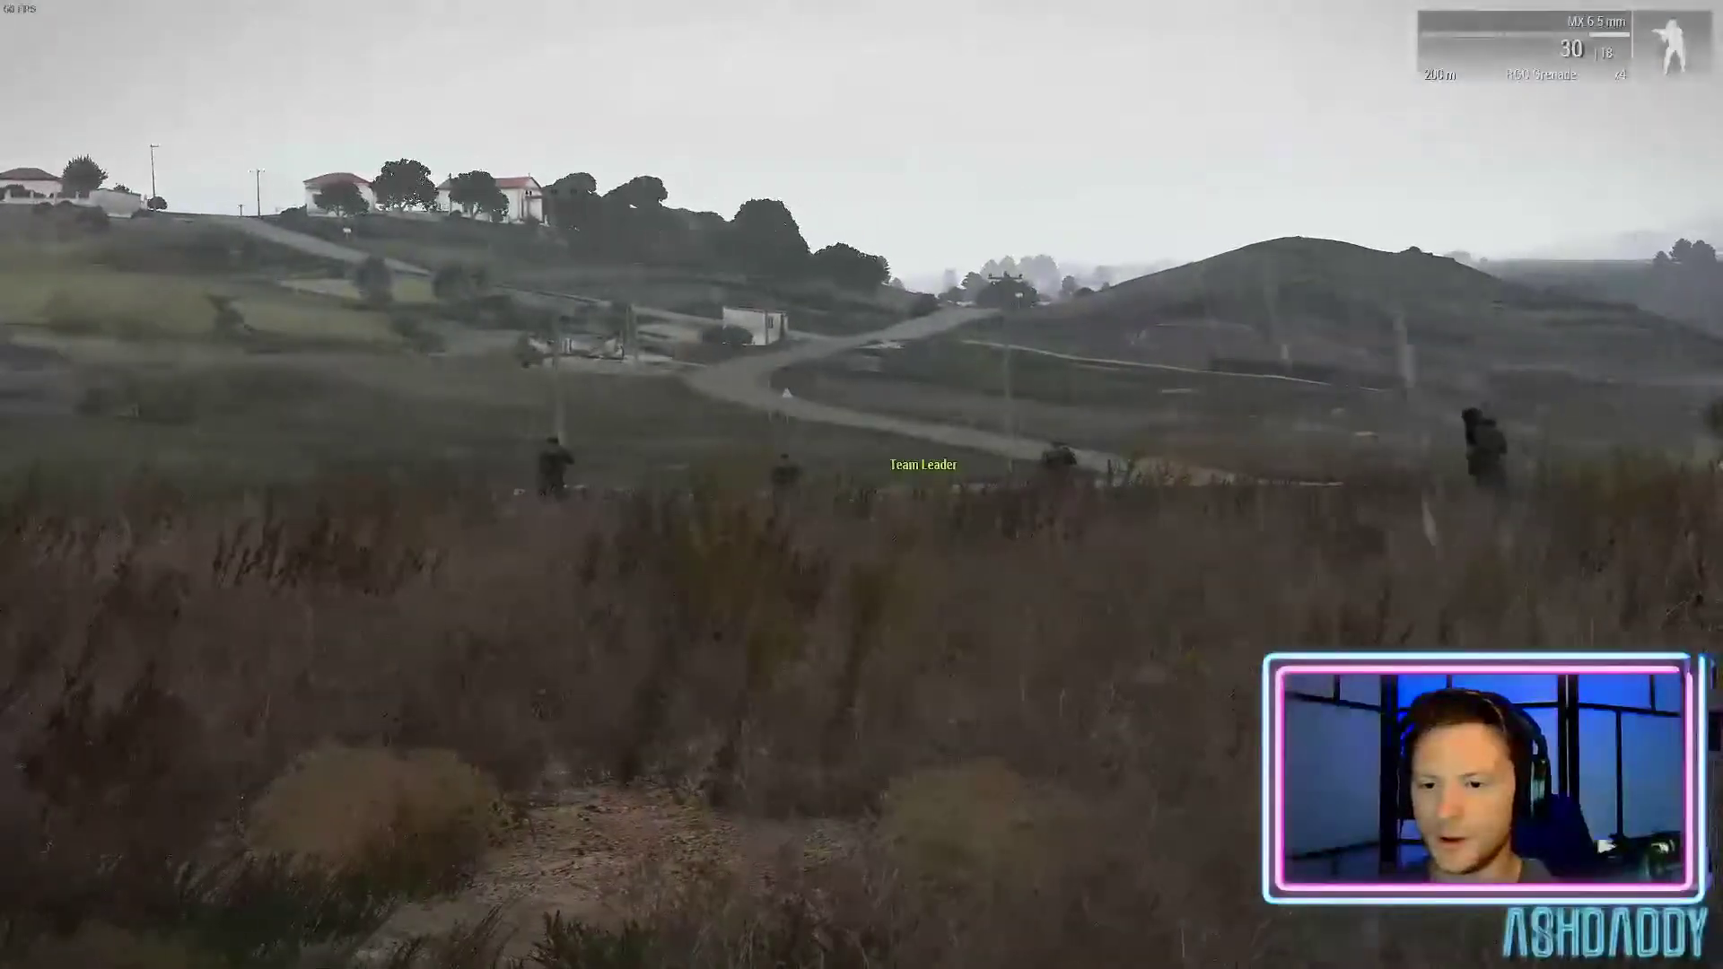